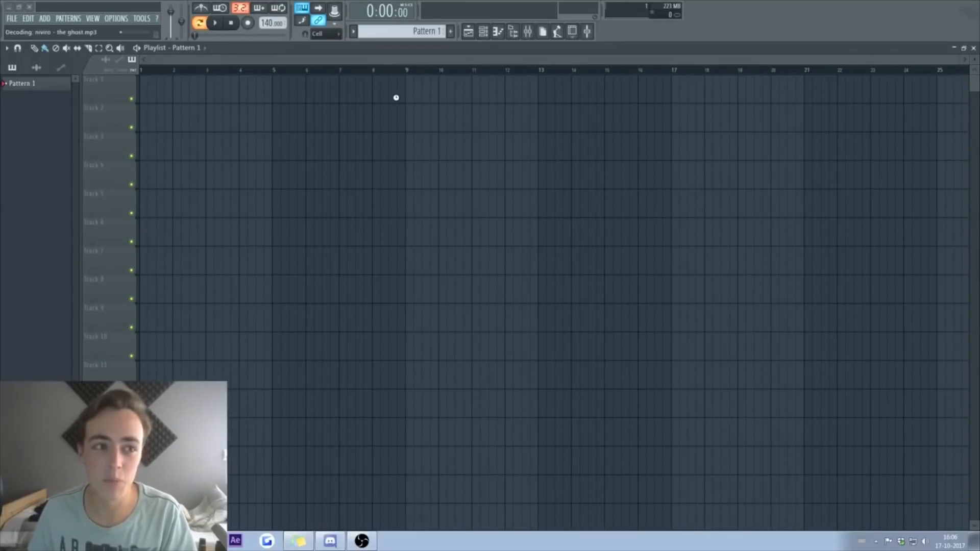
# Step: Move both NIVIRO clips together so they start at bar 1
pyautogui.hotkey('ctrl', 'a')
pyautogui.moveTo(461, 83); pyautogui.dragTo(182, 73)
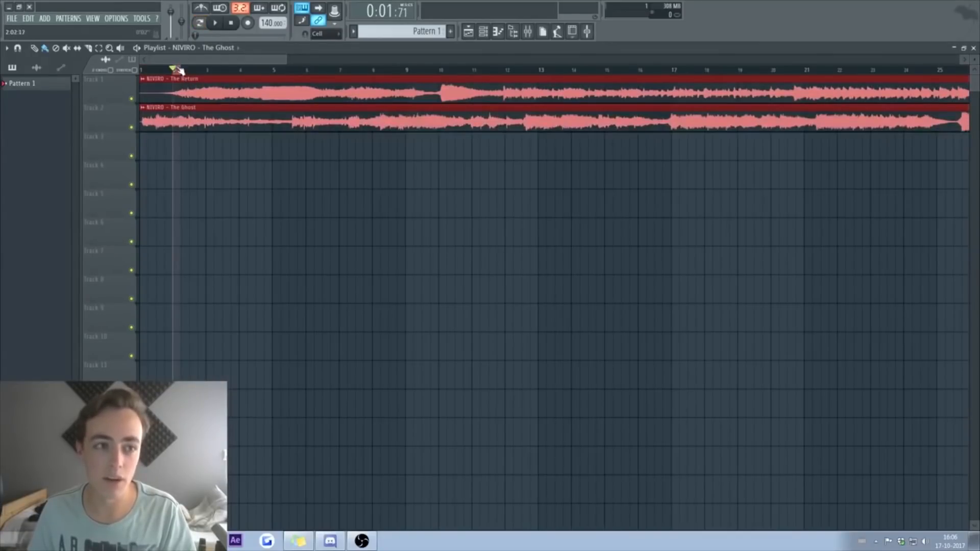
pyautogui.keyDown('ctrl'); pyautogui.click(200, 70); pyautogui.keyUp('ctrl')
pyautogui.keyDown('ctrl'); pyautogui.click(208, 71); pyautogui.keyUp('ctrl')
# Step: Zoom out over the timeline and solo The Ghost track to hear it
pyautogui.hotkey('ctrl', 'a')
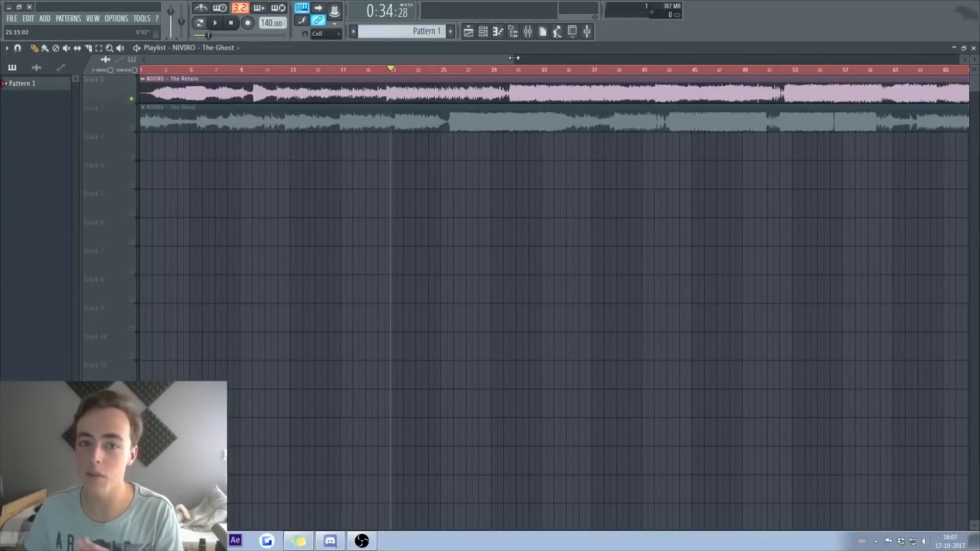
pyautogui.moveTo(514, 58); pyautogui.dragTo(664, 58)
pyautogui.click(183, 69)
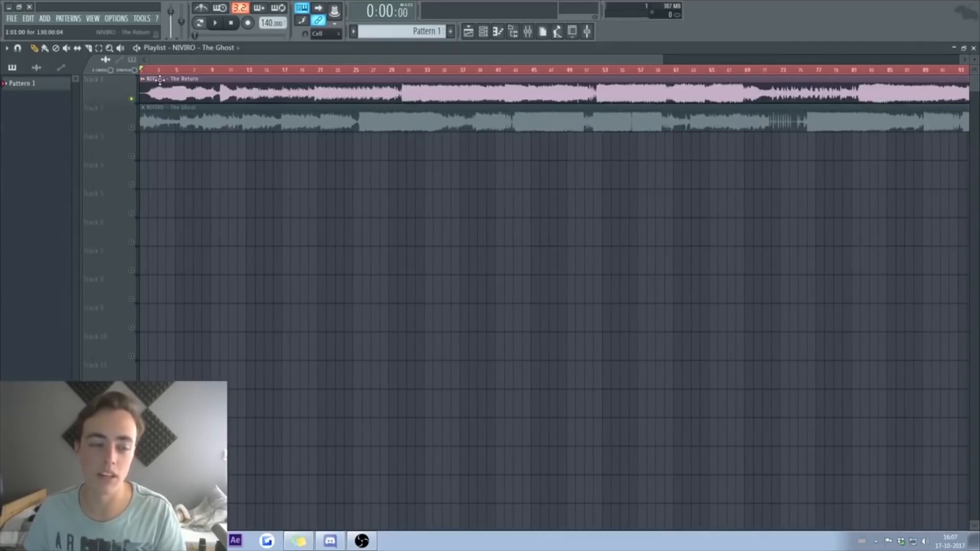
pyautogui.rightClick(131, 128)
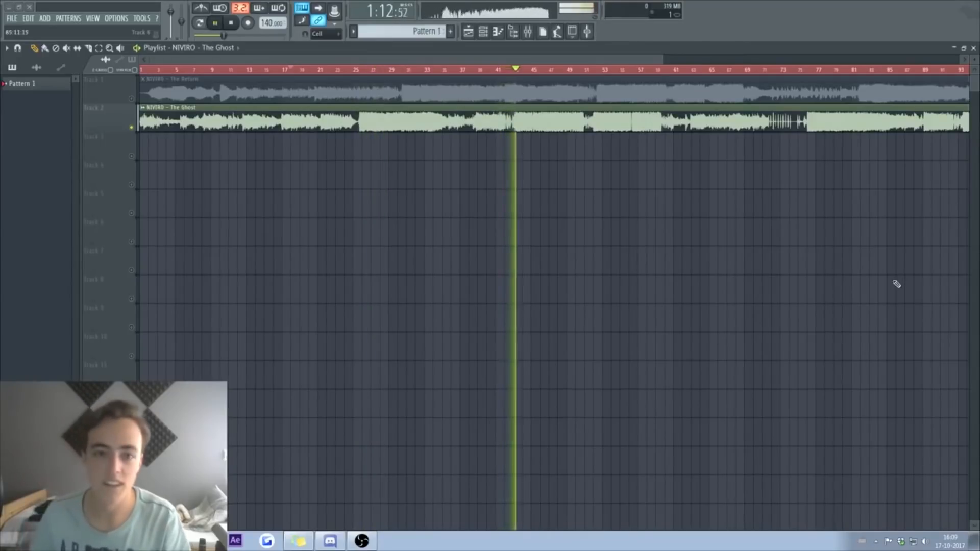
# Step: Solo The Return and play it from bar 47 to locate its drop
pyautogui.moveTo(662, 59); pyautogui.dragTo(613, 59)
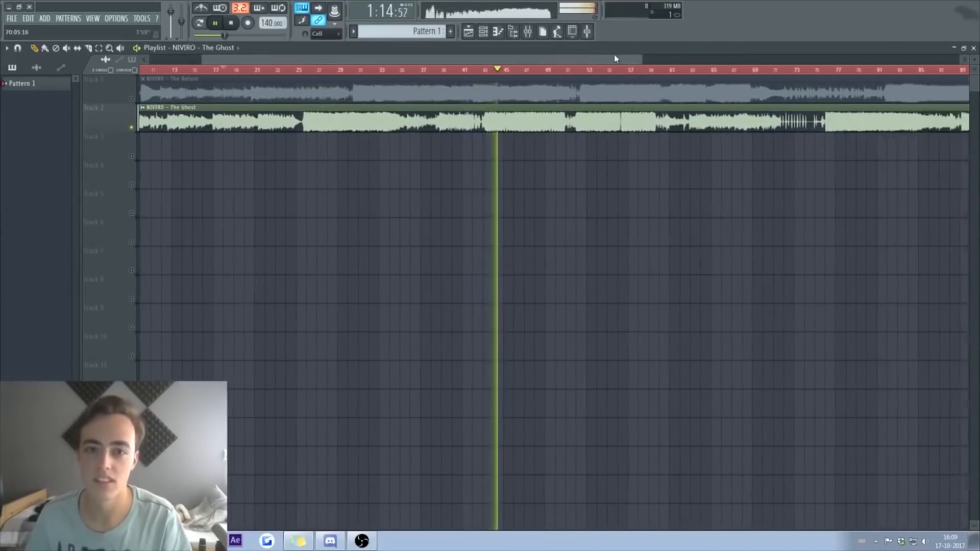
pyautogui.press('space')
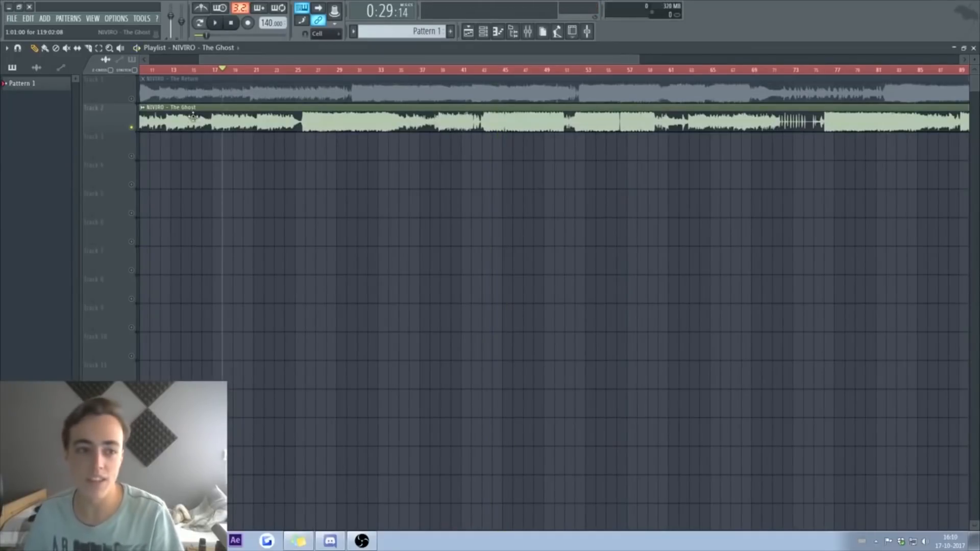
pyautogui.rightClick(133, 99)
pyautogui.moveTo(544, 71); pyautogui.dragTo(534, 71)
pyautogui.press('space')
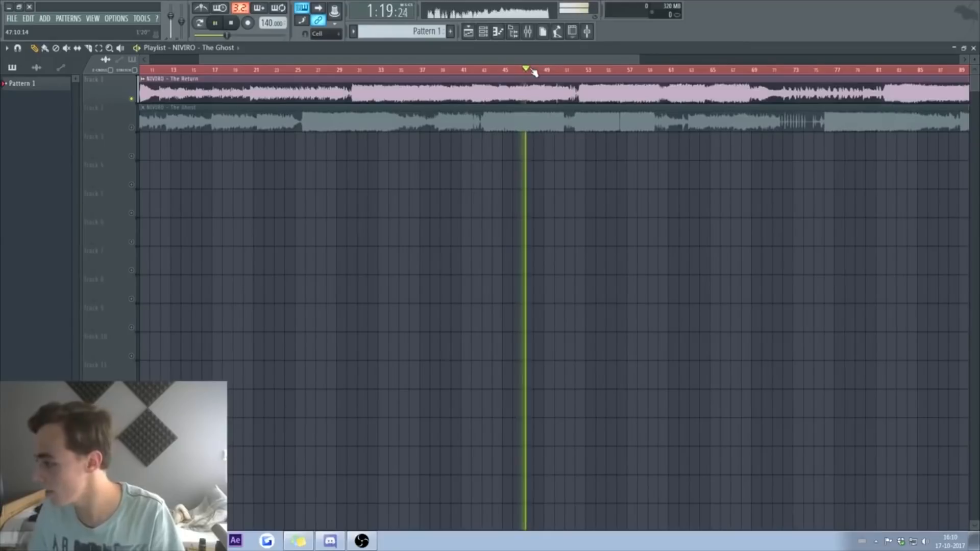
pyautogui.click(573, 71)
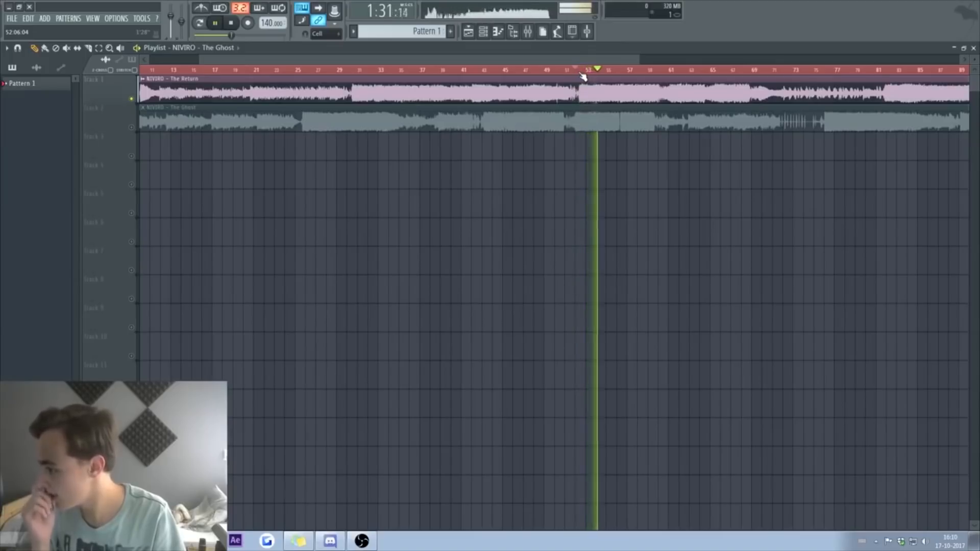
pyautogui.press('space')
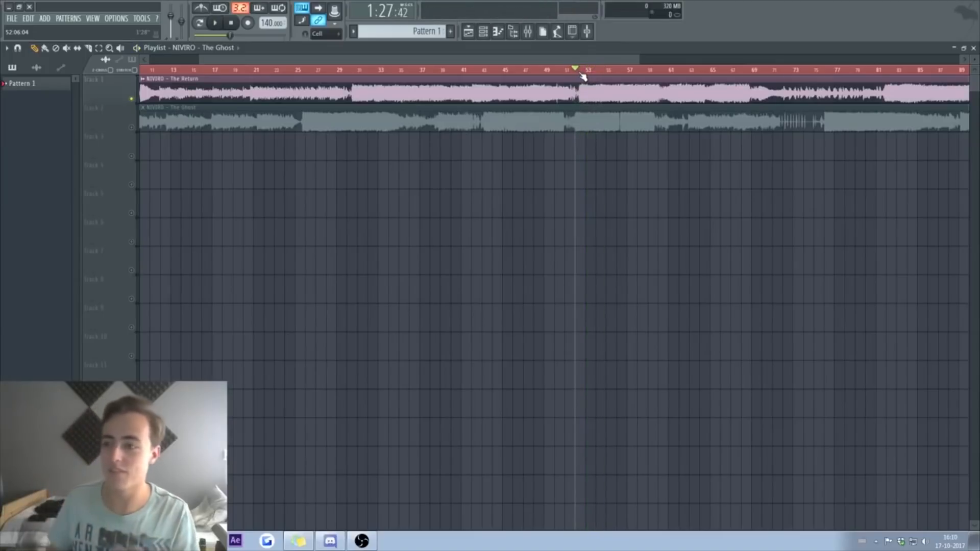
# Step: Move The Ghost clip about ten bars later and The Return one bar later
pyautogui.moveTo(475, 118); pyautogui.dragTo(578, 119)
pyautogui.moveTo(574, 93)
pyautogui.mouseDown()
pyautogui.moveTo(601, 86)
pyautogui.moveTo(583, 86)
pyautogui.mouseUp()
pyautogui.scroll(6, 590, 81)
# Step: Solo The Ghost, play from bar 53, and nudge it earlier so the drops align
pyautogui.click(586, 71)
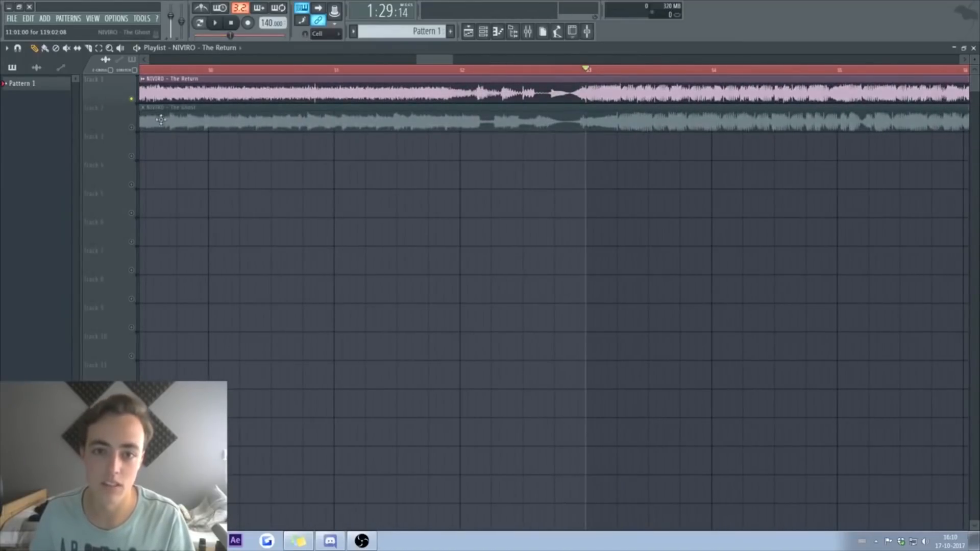
pyautogui.rightClick(132, 127)
pyautogui.press('space')
pyautogui.press('space')
pyautogui.moveTo(659, 119); pyautogui.dragTo(628, 116)
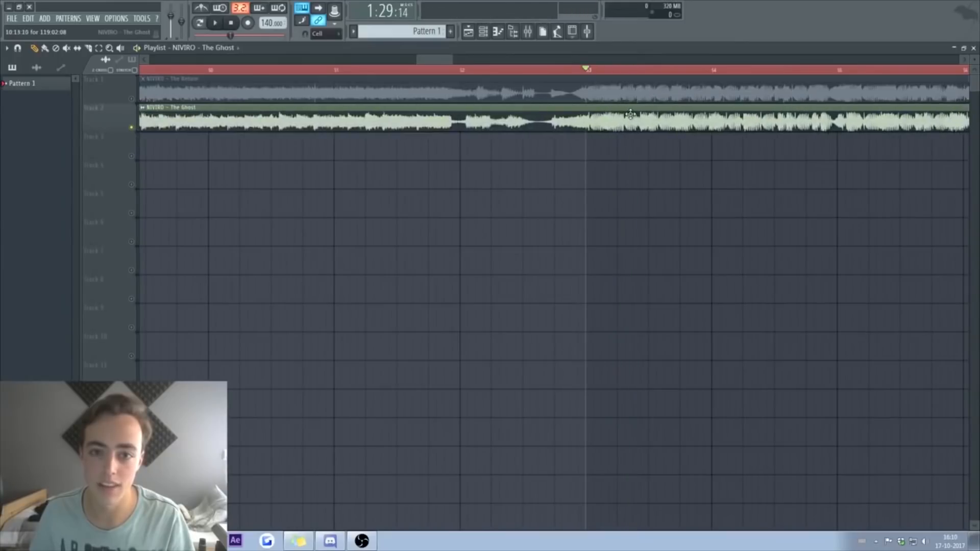
pyautogui.press('space')
pyautogui.press('space')
pyautogui.press('space')
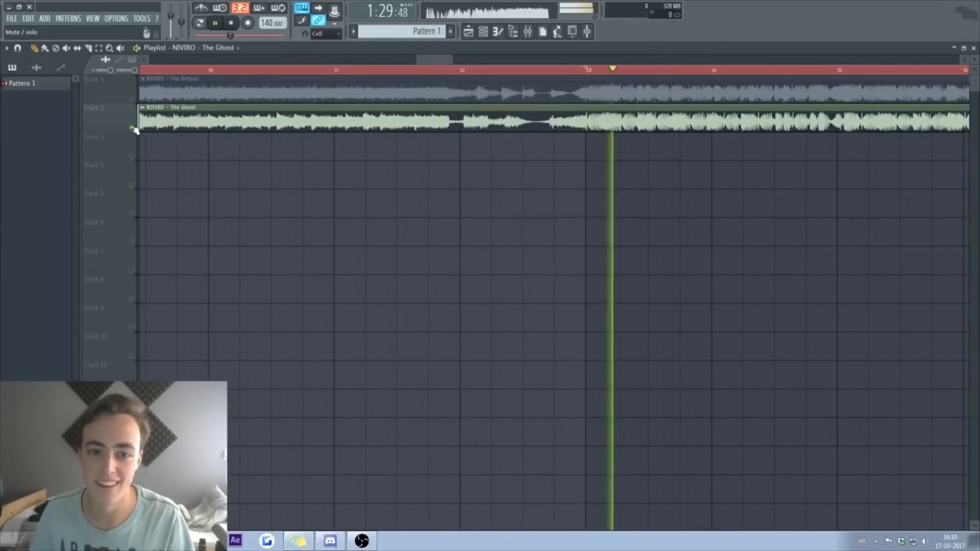
pyautogui.press('space')
# Step: Collapse the KSHMR fills folders in the browser and lower the tempo from 131 to 128 BPM
pyautogui.click(974, 48)
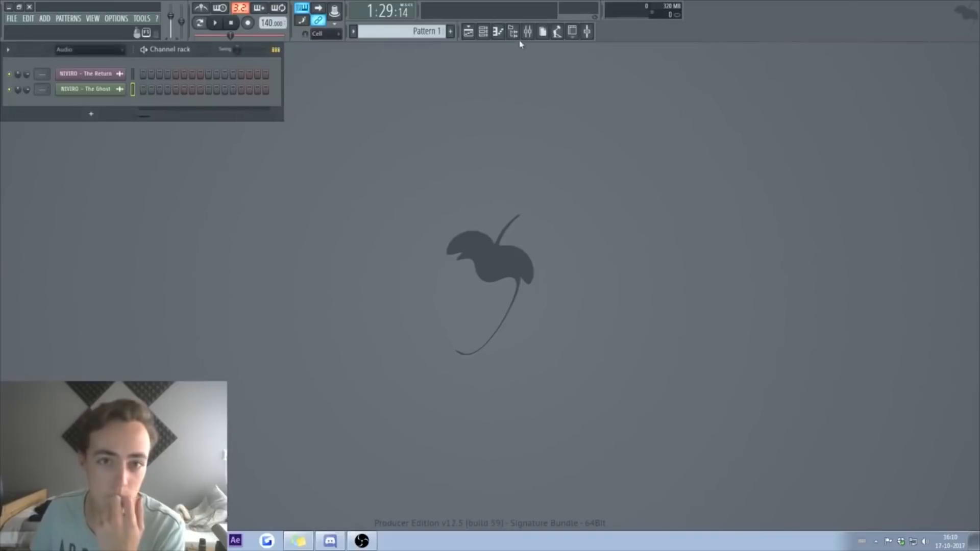
pyautogui.hotkey('alt', 'F8')
pyautogui.scroll(-3, 102, 250)
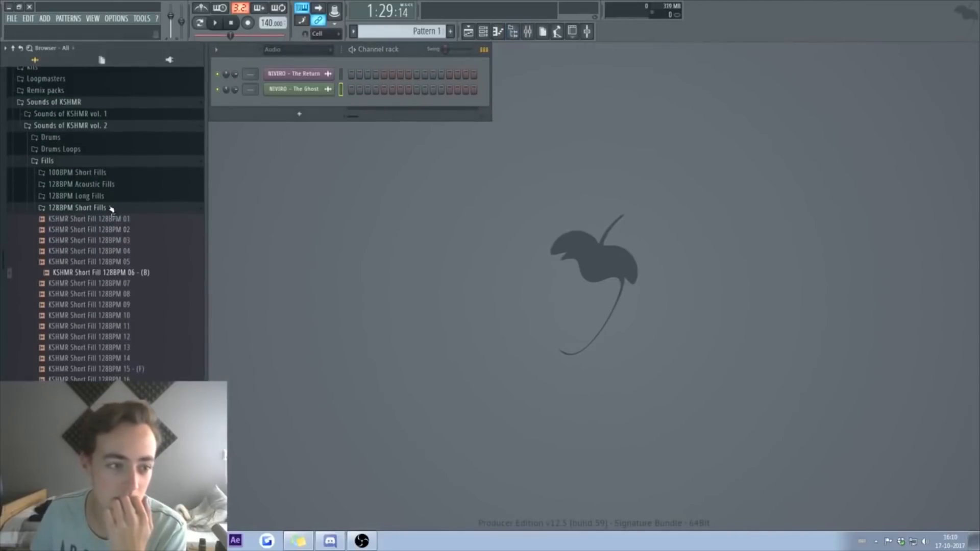
pyautogui.click(102, 208)
pyautogui.click(56, 219)
pyautogui.click(72, 222)
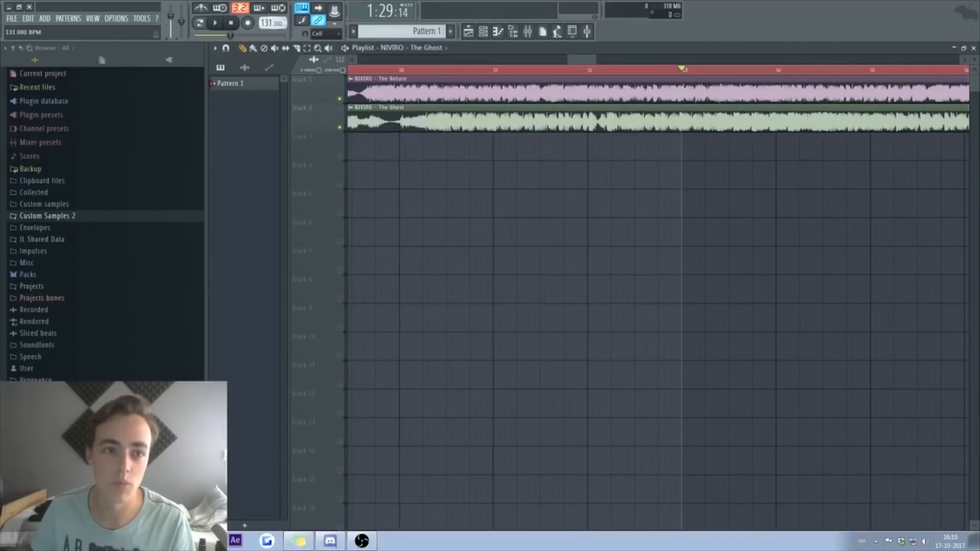
pyautogui.moveTo(267, 23); pyautogui.dragTo(267, 27)
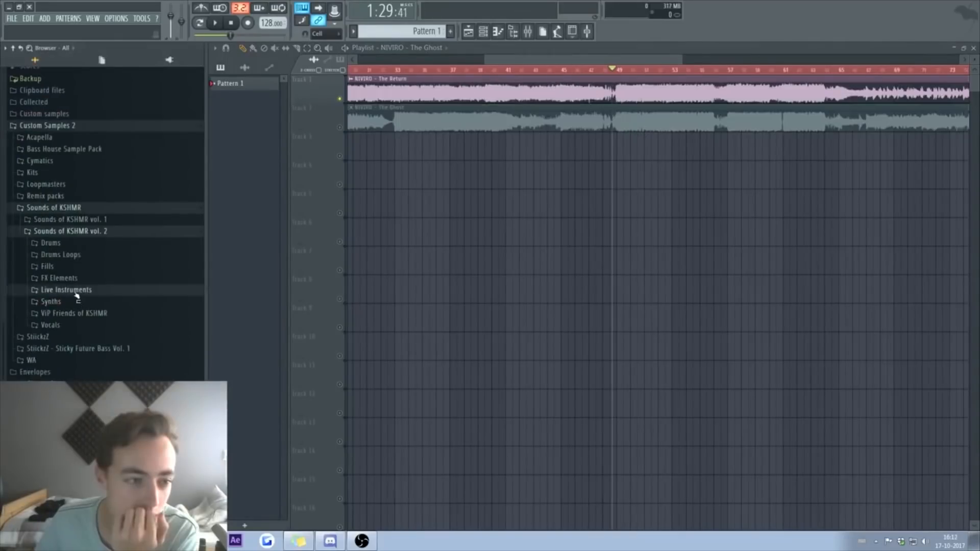
# Step: Go to Live Instruments > Orchestral Instruments > Brass > Brass Stabs and preview stabs 02, 03 and 04
pyautogui.click(102, 288)
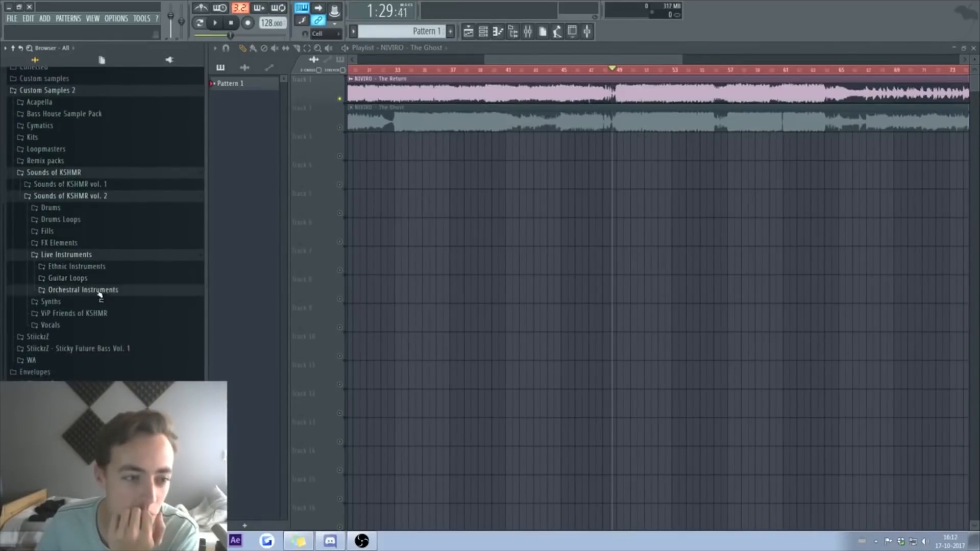
pyautogui.click(99, 291)
pyautogui.click(66, 268)
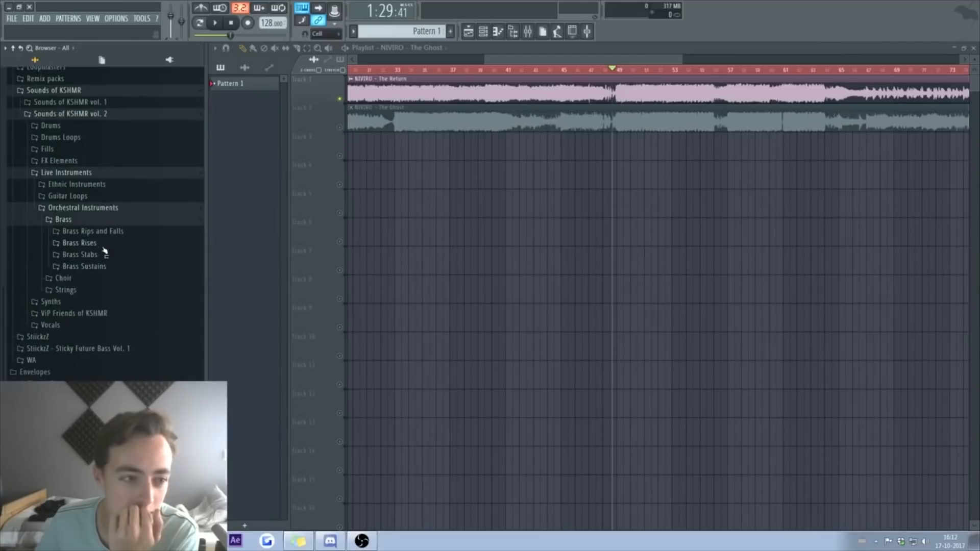
pyautogui.click(101, 255)
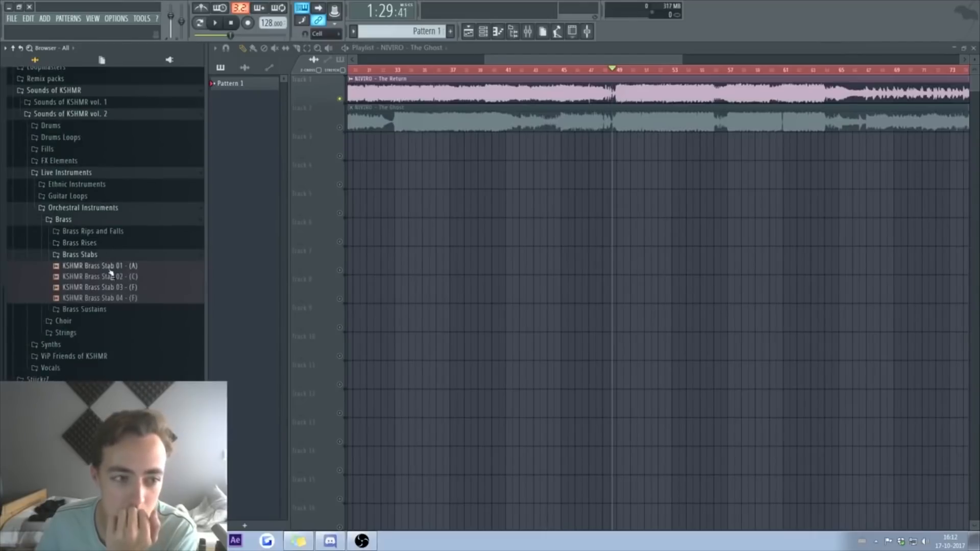
pyautogui.click(111, 276)
pyautogui.click(109, 287)
pyautogui.click(106, 298)
pyautogui.click(116, 257)
pyautogui.click(116, 256)
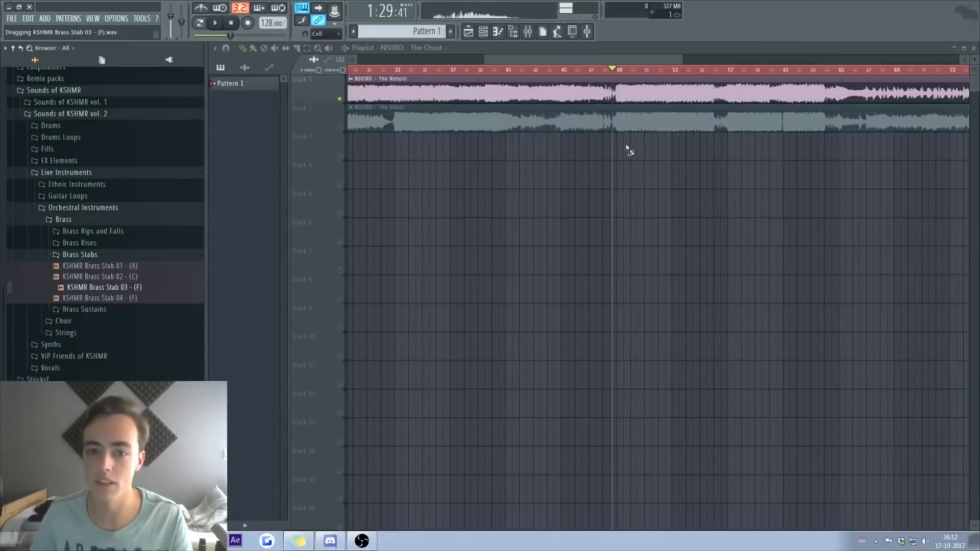
# Step: Drop KSHMR Brass Stab 03 onto track 3 with its time stretching set to Auto
pyautogui.moveTo(628, 149); pyautogui.dragTo(628, 149)
pyautogui.click(338, 328)
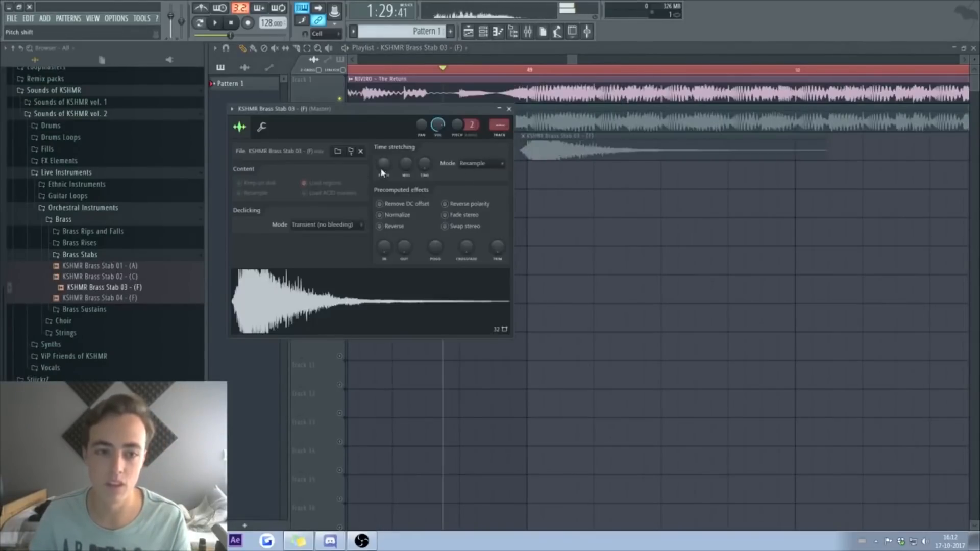
pyautogui.click(390, 271)
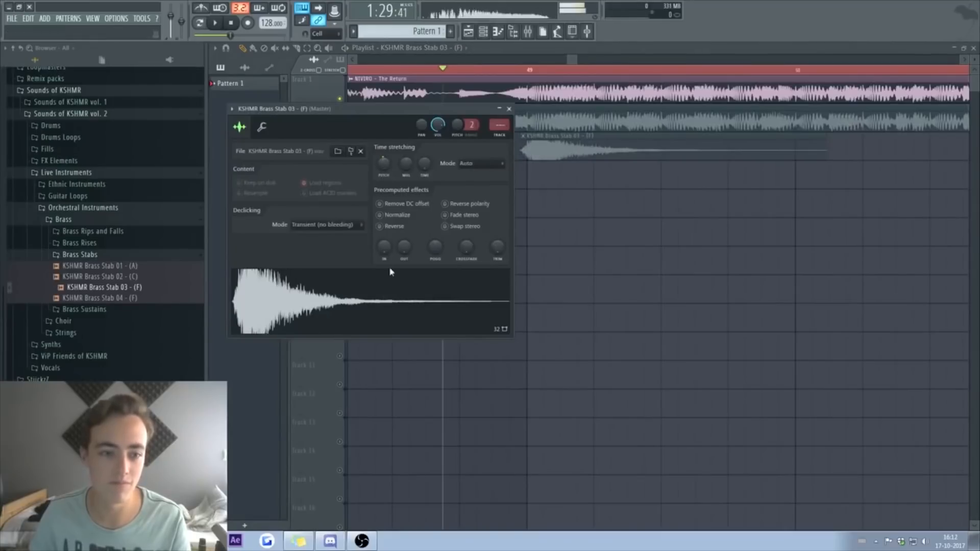
pyautogui.click(509, 108)
# Step: Solo the brass stab track and name the new pattern 'Sub'
pyautogui.rightClick(339, 156)
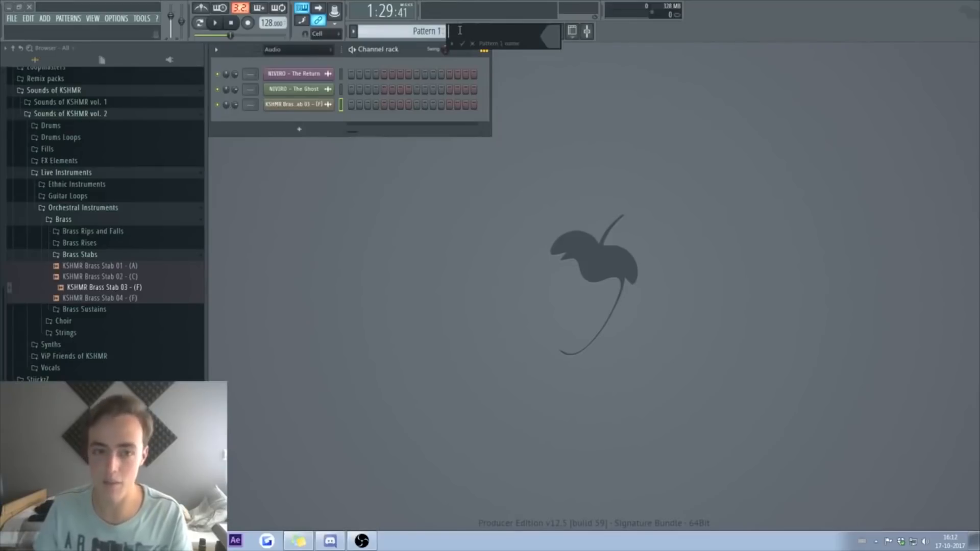
pyautogui.press('Return')
pyautogui.click(468, 31)
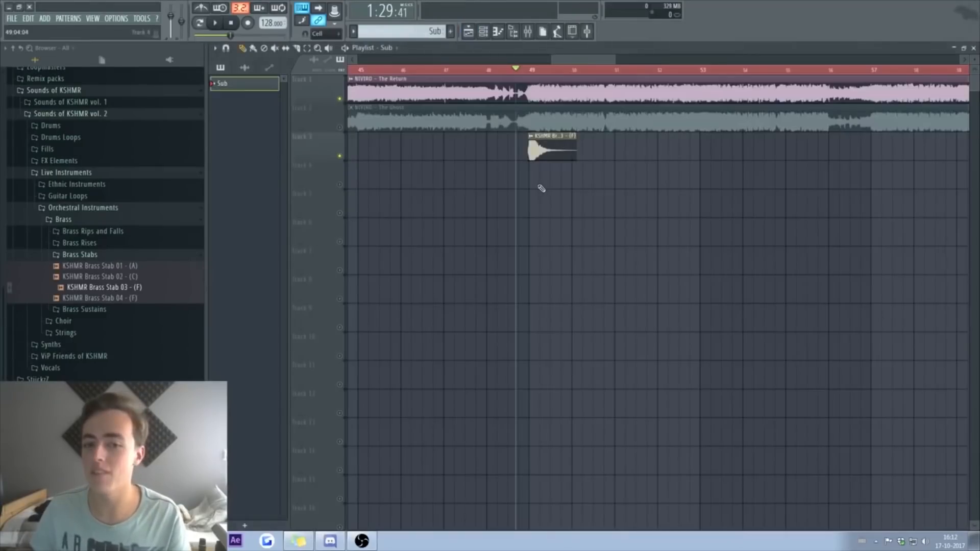
# Step: Unmute all tracks, mute The Return clip, and put the playhead at bar 49
pyautogui.rightClick(340, 183)
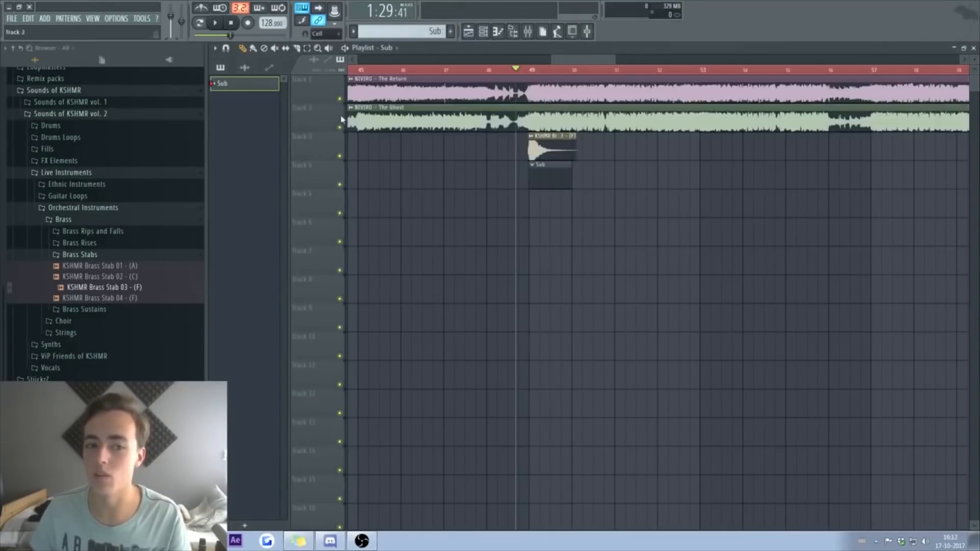
pyautogui.click(275, 49)
pyautogui.click(552, 92)
pyautogui.moveTo(568, 60)
pyautogui.mouseDown()
pyautogui.moveTo(124, 59)
pyautogui.moveTo(564, 60)
pyautogui.mouseUp()
pyautogui.click(564, 71)
pyautogui.click(974, 48)
# Step: Add a Sylenth1 channel and load the StiickzZ - Sticky Sounds Vol. 5 factory bank
pyautogui.rightClick(331, 105)
pyautogui.moveTo(357, 174)
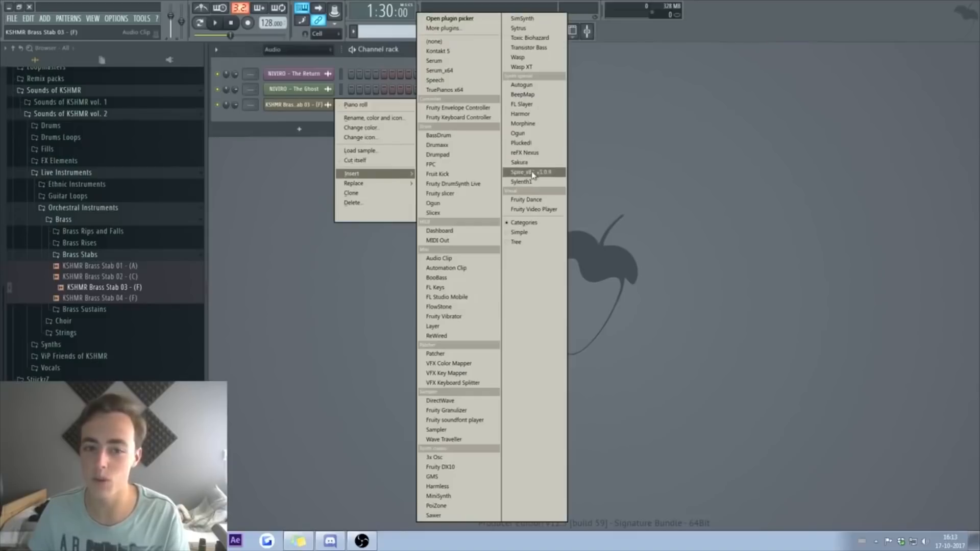
pyautogui.click(522, 181)
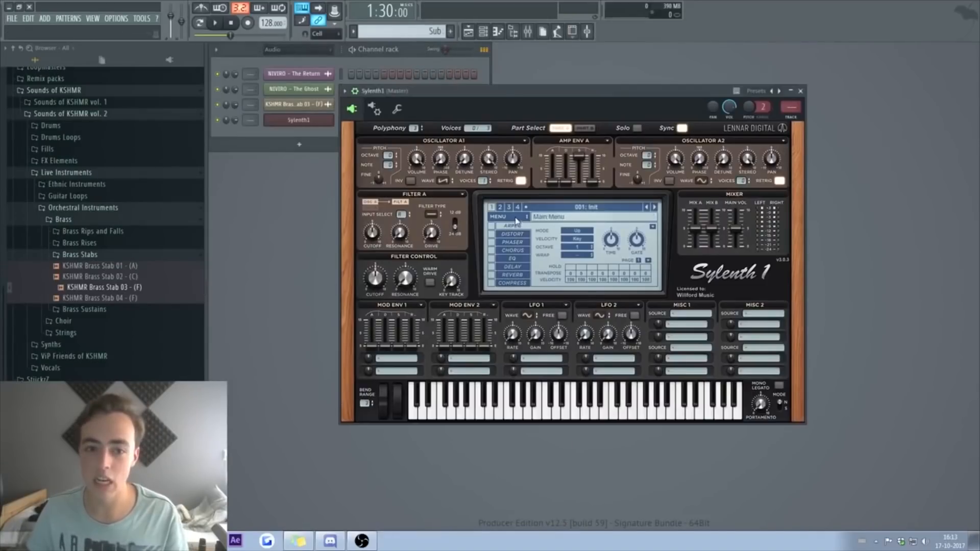
pyautogui.click(508, 217)
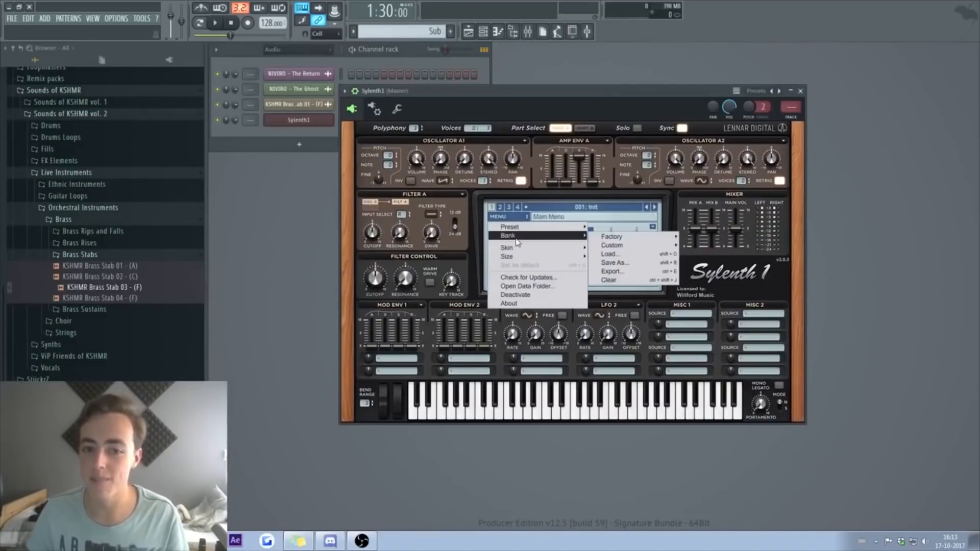
pyautogui.moveTo(582, 235)
pyautogui.moveTo(633, 236)
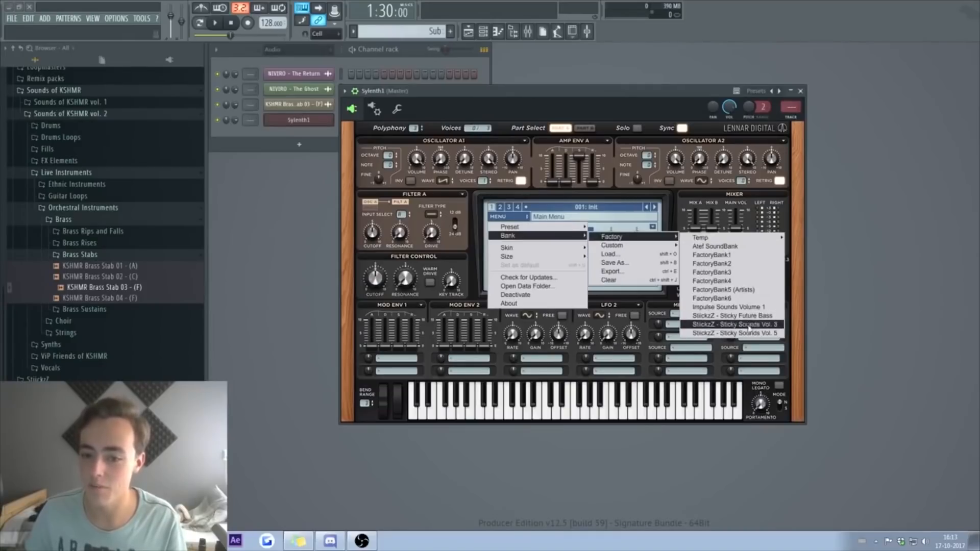
pyautogui.click(733, 333)
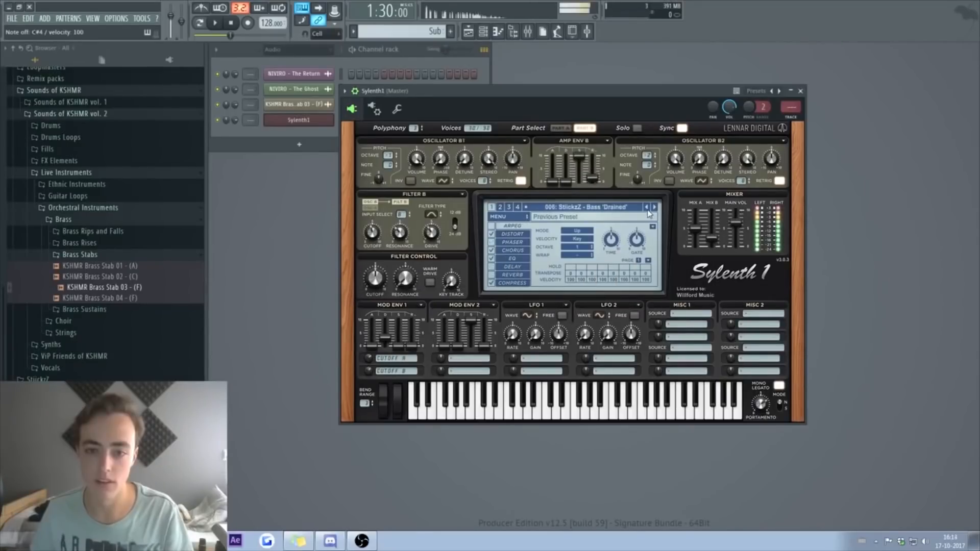
# Step: Step through the bass presets to settle on 009 Bass 'Flash' and open its piano roll
pyautogui.click(648, 209)
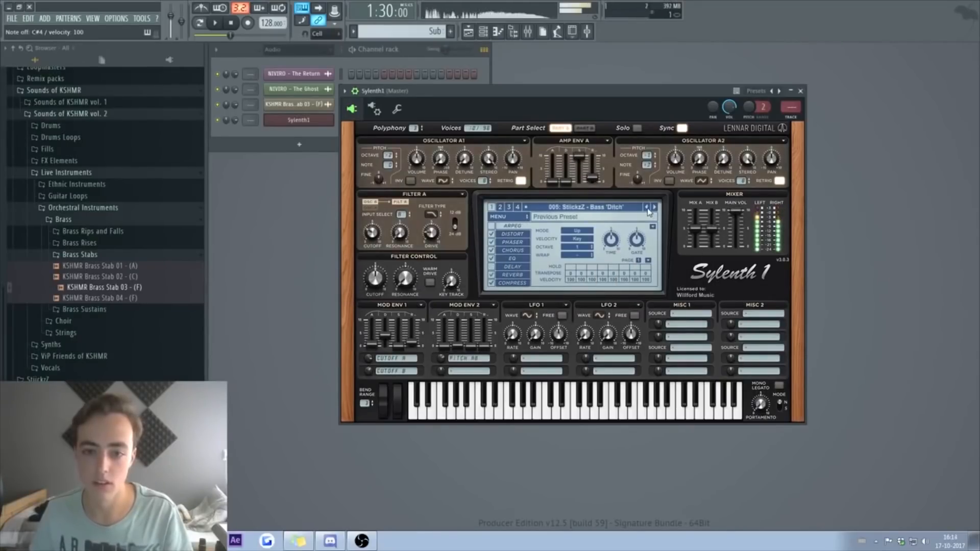
pyautogui.click(655, 207)
pyautogui.click(654, 208)
pyautogui.click(655, 208)
pyautogui.click(655, 208)
pyautogui.click(655, 207)
pyautogui.click(648, 208)
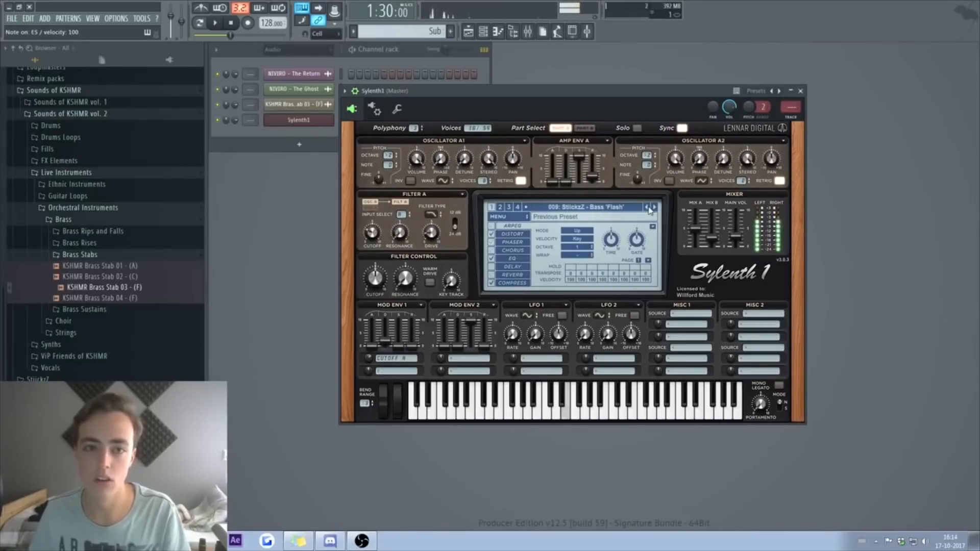
pyautogui.press('F7')
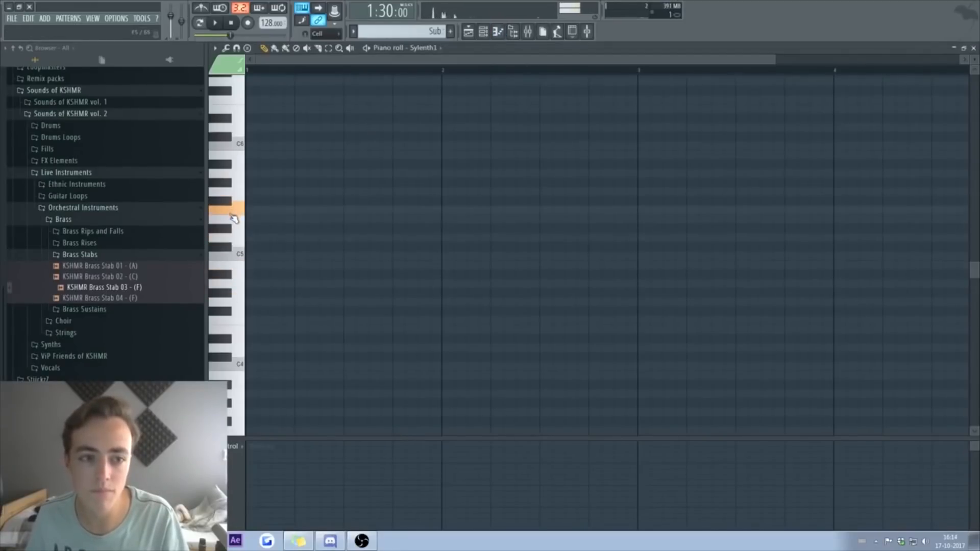
# Step: Draw the first repeated E4 notes of the Sylenth1 part
pyautogui.click(249, 220)
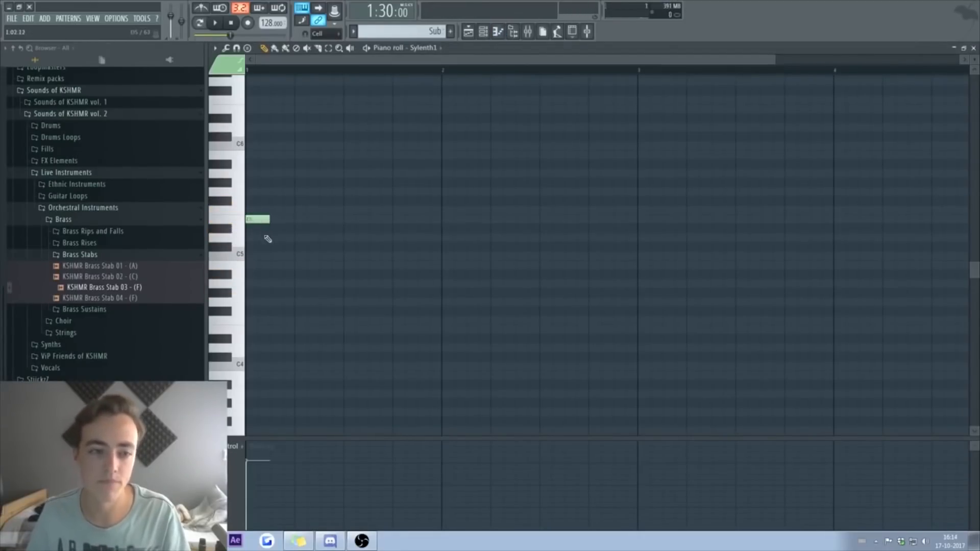
pyautogui.moveTo(262, 221); pyautogui.dragTo(284, 221)
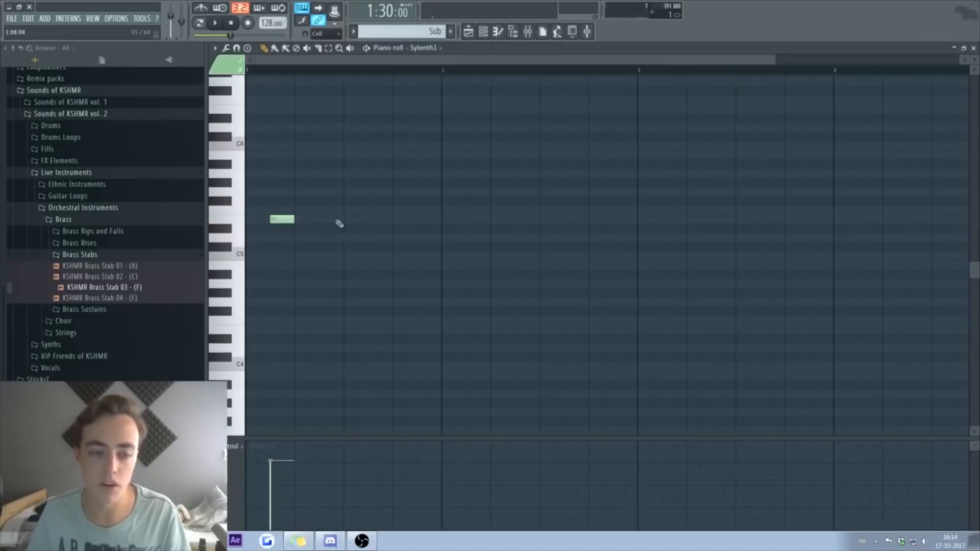
pyautogui.click(432, 220)
pyautogui.moveTo(440, 220); pyautogui.dragTo(428, 220)
pyautogui.scroll(-2, 383, 263)
# Step: Audition the part against NIVIRO - The Return from bar 49 in the playlist
pyautogui.press('F5')
pyautogui.press('space')
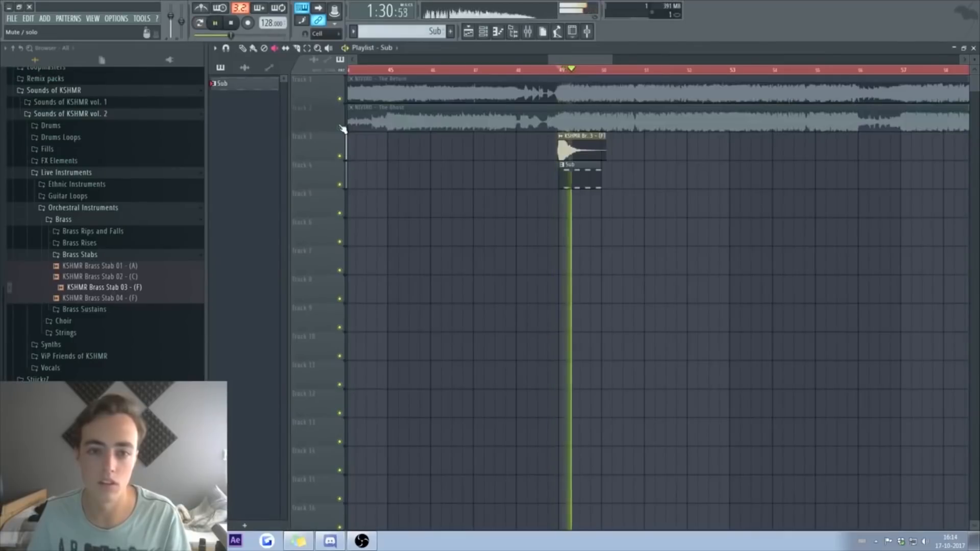
pyautogui.press('space')
pyautogui.click(975, 49)
pyautogui.press('F5')
pyautogui.keyDown('ctrl'); pyautogui.click(340, 99); pyautogui.keyUp('ctrl')
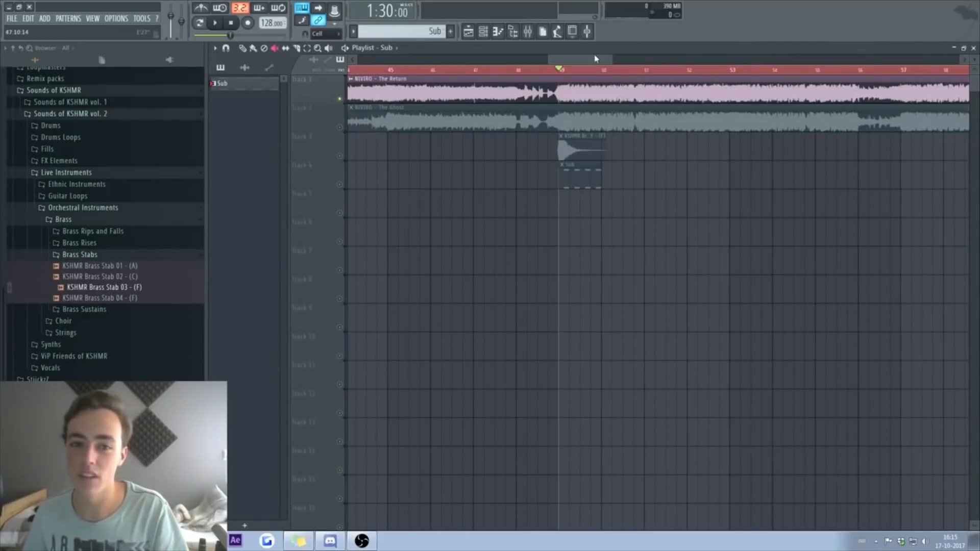
pyautogui.scroll(4, 565, 69)
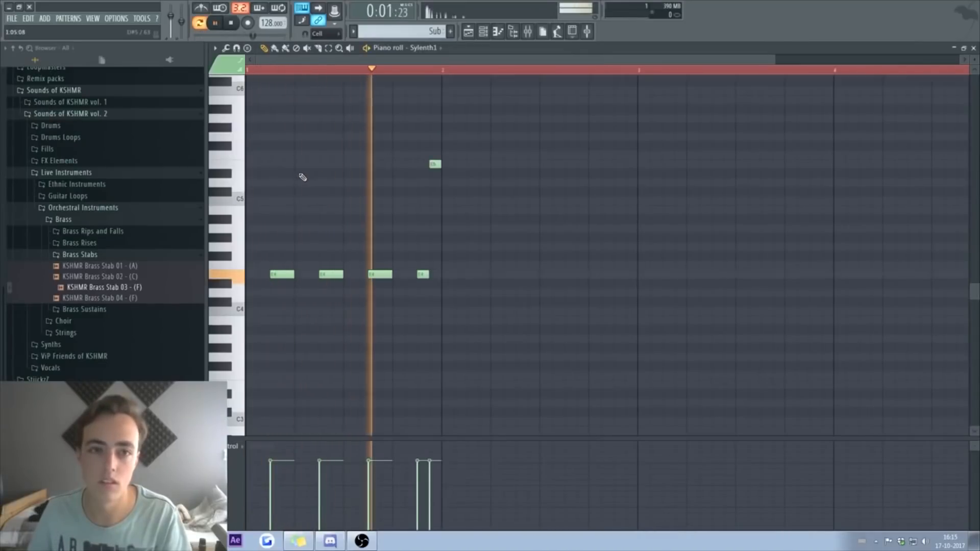
pyautogui.press('space')
# Step: Add three descending notes and extend the melody to four bars with a higher accent note
pyautogui.click(469, 275)
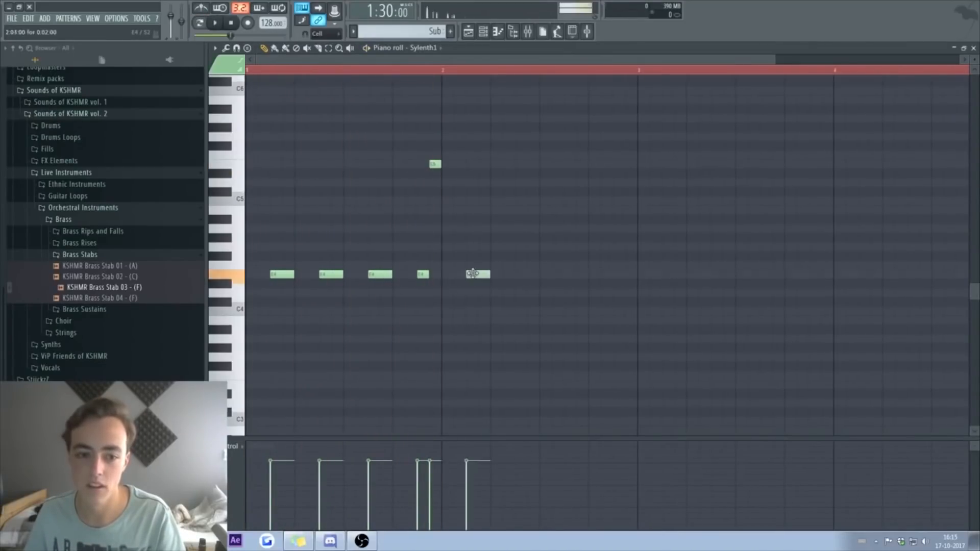
pyautogui.click(518, 283)
pyautogui.click(568, 293)
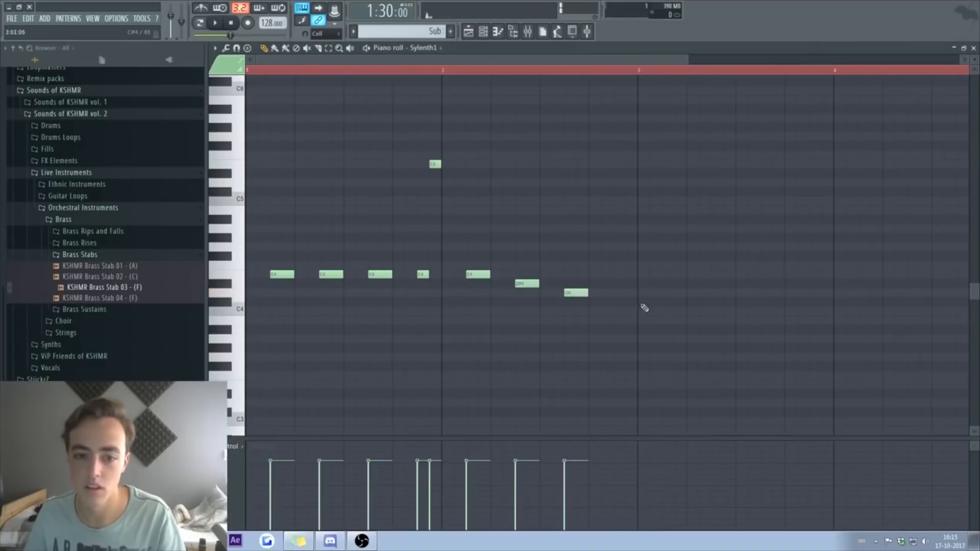
pyautogui.click(731, 163)
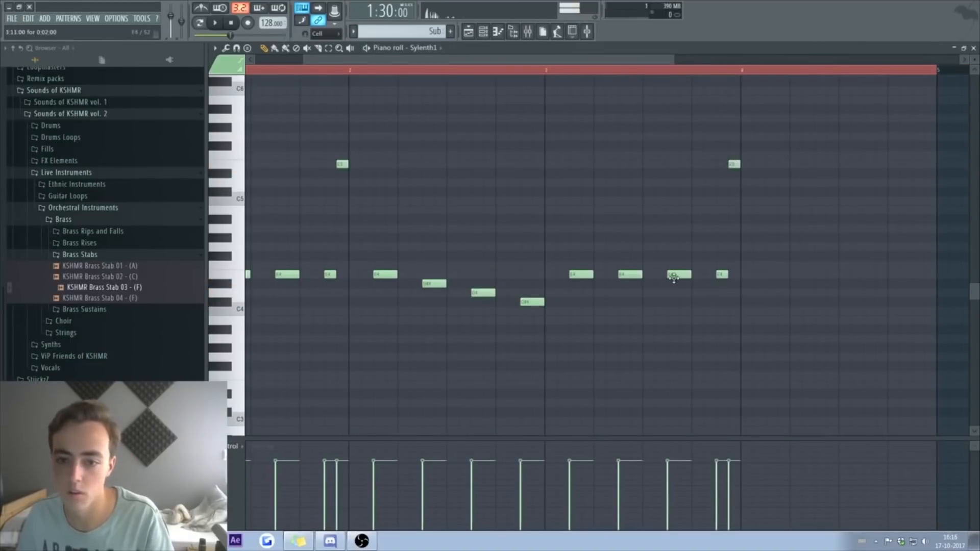
pyautogui.click(751, 247)
pyautogui.moveTo(751, 247); pyautogui.dragTo(782, 202)
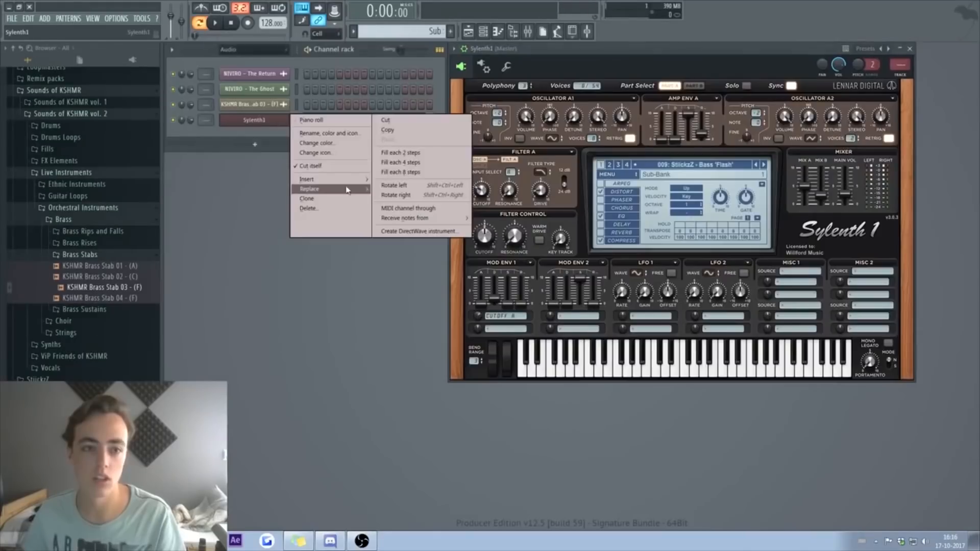
# Step: Clone Sylenth1 as Sylenth1 #2 and check its notes, ending with them at E4
pyautogui.moveTo(306, 193)
pyautogui.click(490, 62)
pyautogui.rightClick(281, 135)
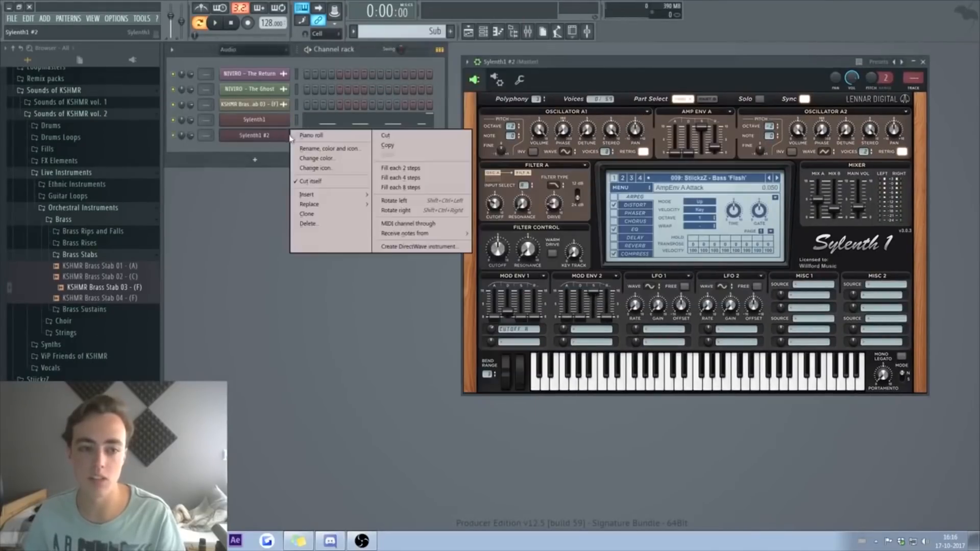
pyautogui.click(297, 135)
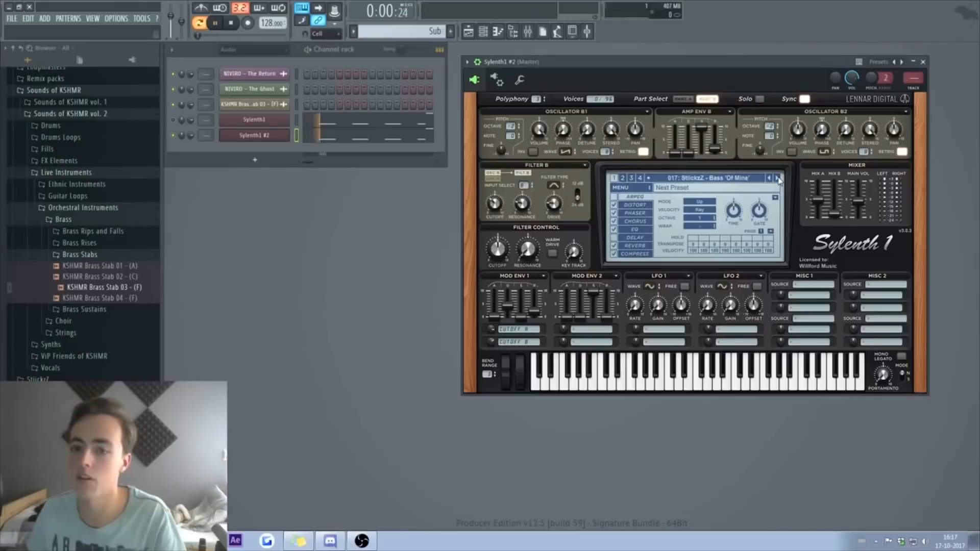
pyautogui.click(393, 138)
pyautogui.hotkey('ctrl', 'Down')
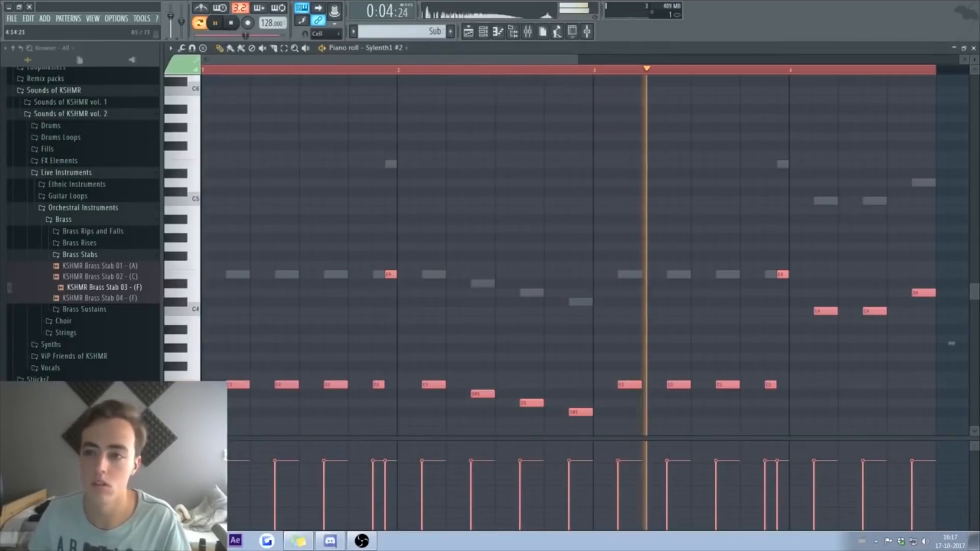
pyautogui.hotkey('ctrl', 'Up')
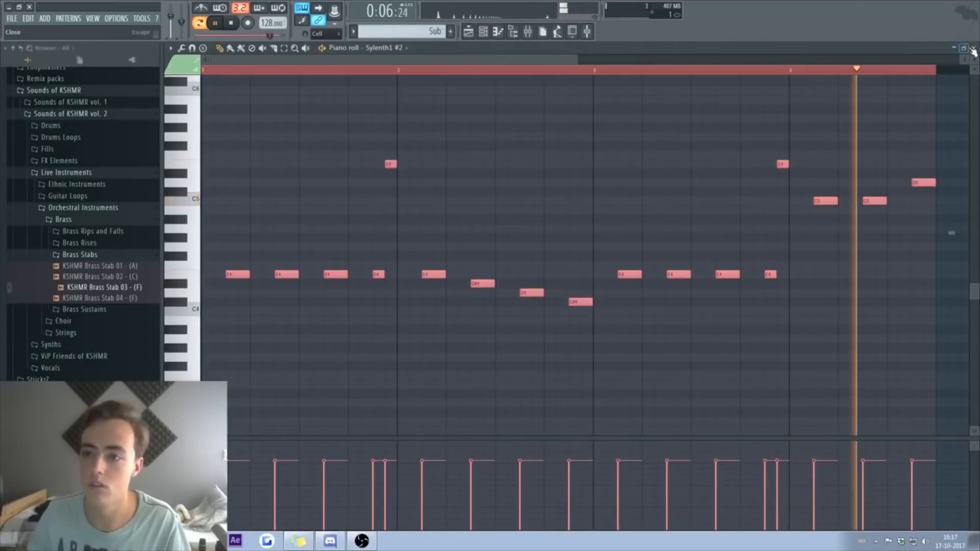
pyautogui.press('F7')
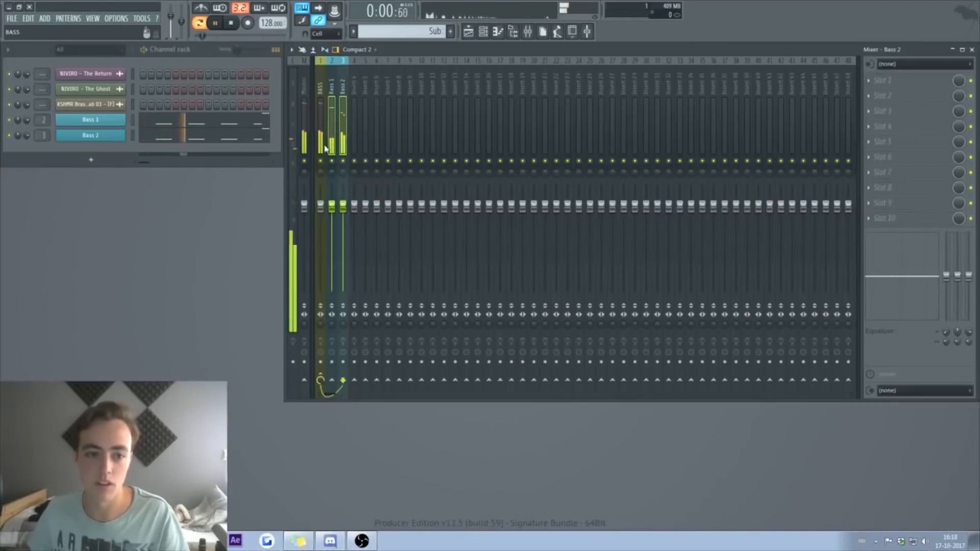
# Step: Select the BASS mixer track and play the song to hear it
pyautogui.click(324, 149)
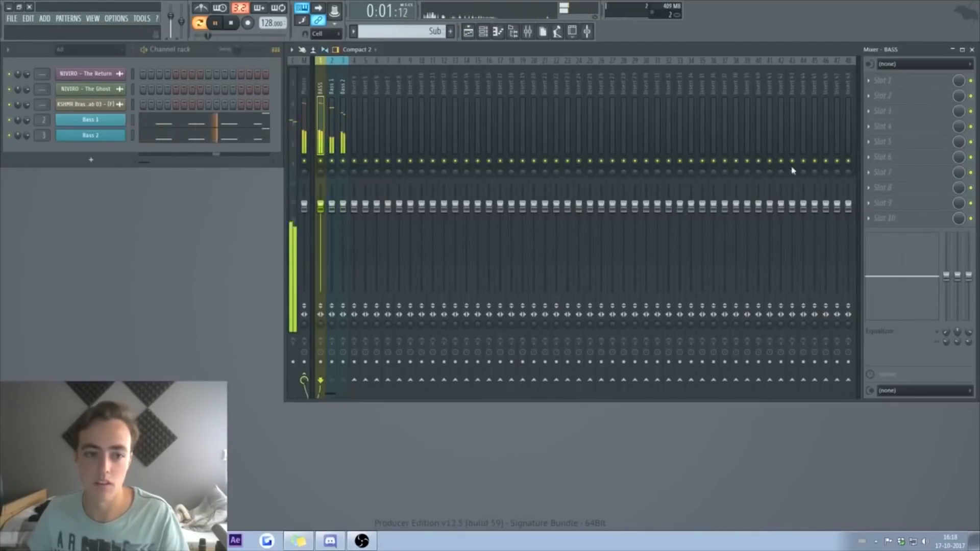
pyautogui.press('space')
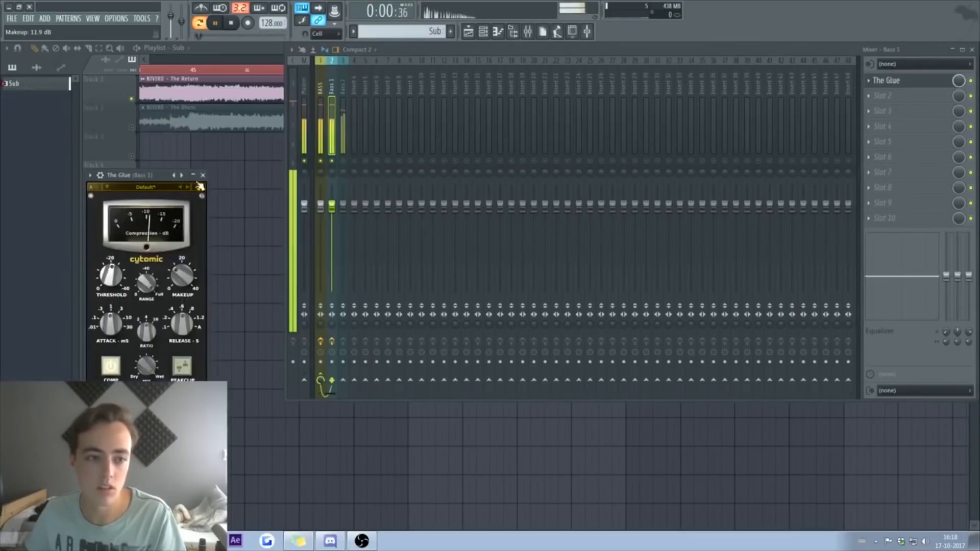
pyautogui.click(203, 176)
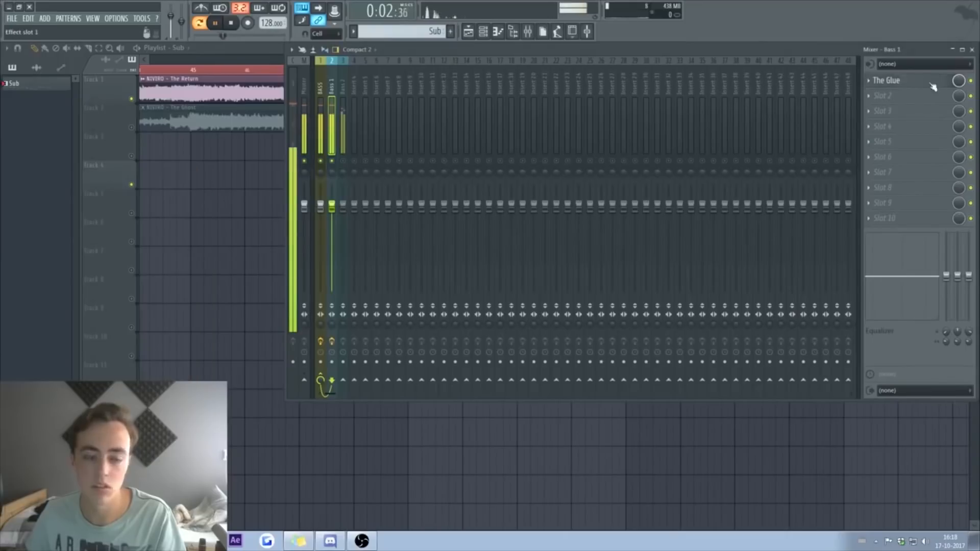
pyautogui.press('space')
# Step: Load FabFilter Pro-Q 2 on Bass 1 and pull its high-cut down to about 100 Hz
pyautogui.click(913, 102)
pyautogui.click(822, 85)
pyautogui.click(872, 84)
pyautogui.click(873, 84)
pyautogui.click(872, 84)
pyautogui.moveTo(879, 94)
pyautogui.press('space')
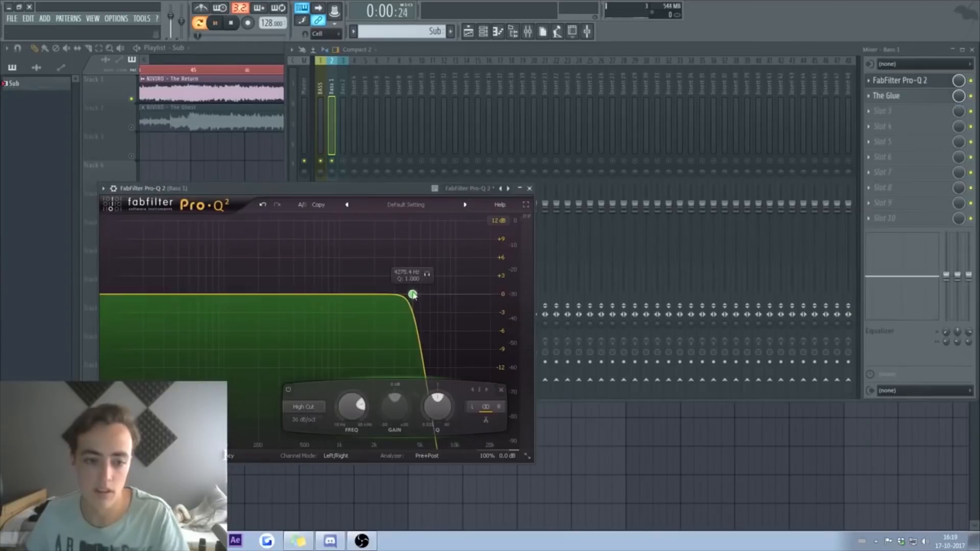
pyautogui.moveTo(412, 294); pyautogui.dragTo(227, 295)
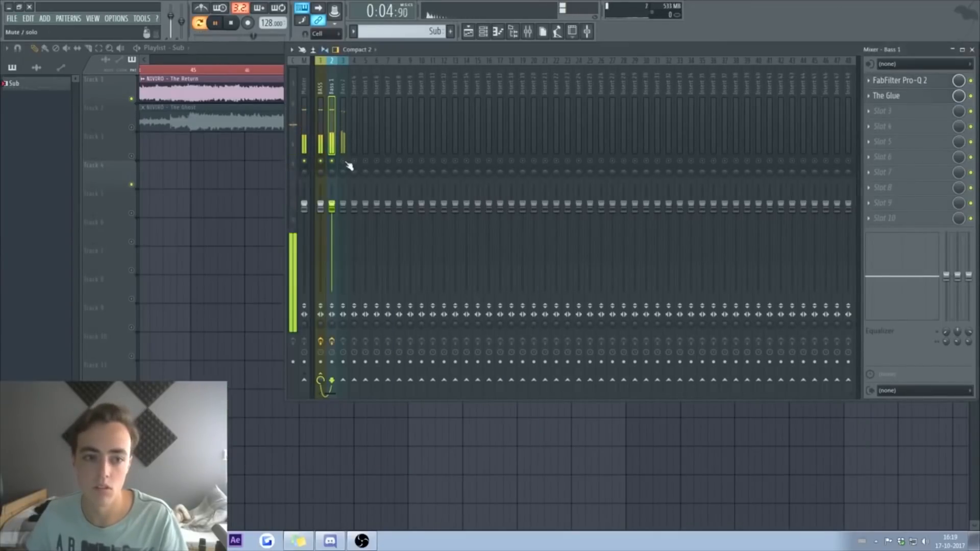
# Step: Lower the Bass 2 mixer fader to -8.9 dB
pyautogui.click(343, 168)
pyautogui.moveTo(343, 205); pyautogui.dragTo(343, 235)
pyautogui.click(972, 49)
pyautogui.press('space')
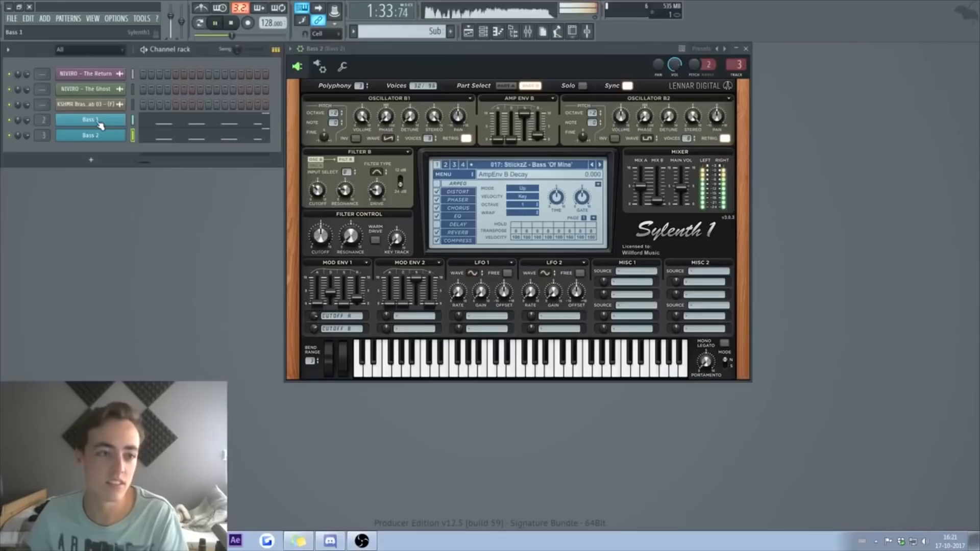
# Step: Add a new Sylenth1 channel and a Layer channel to the channel rack
pyautogui.rightClick(96, 123)
pyautogui.moveTo(190, 182)
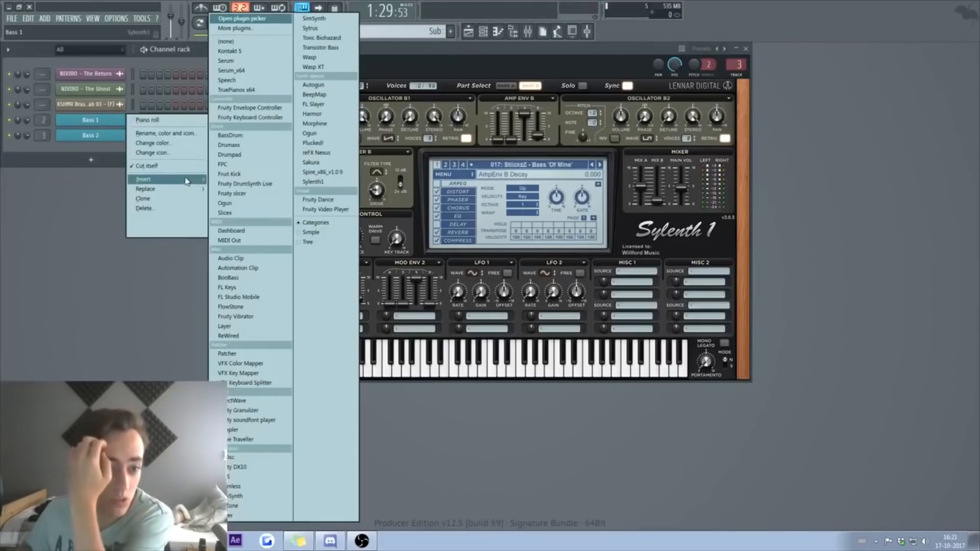
pyautogui.click(312, 182)
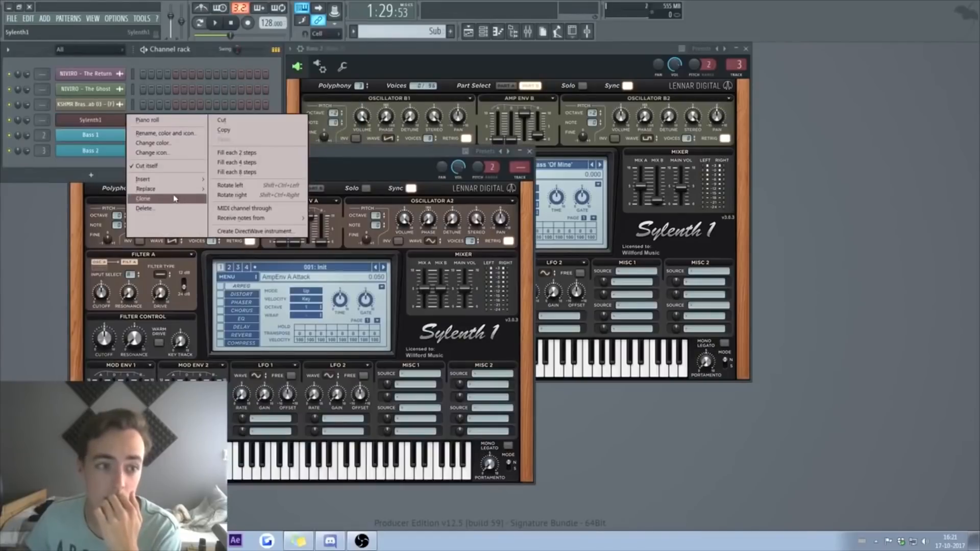
pyautogui.moveTo(168, 179)
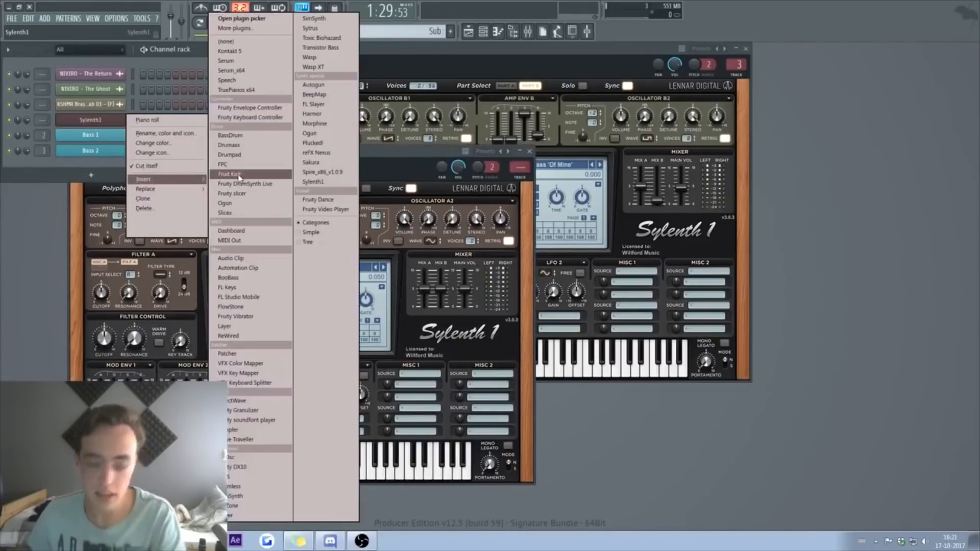
pyautogui.click(225, 326)
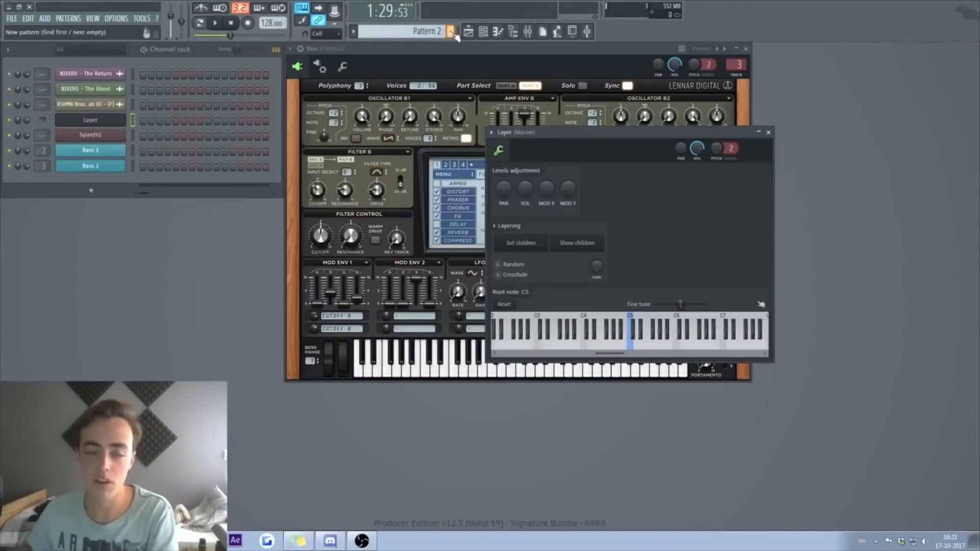
# Step: Arrange the Sylenth1 and Layer windows and audition the layered sound on a note
pyautogui.click(91, 136)
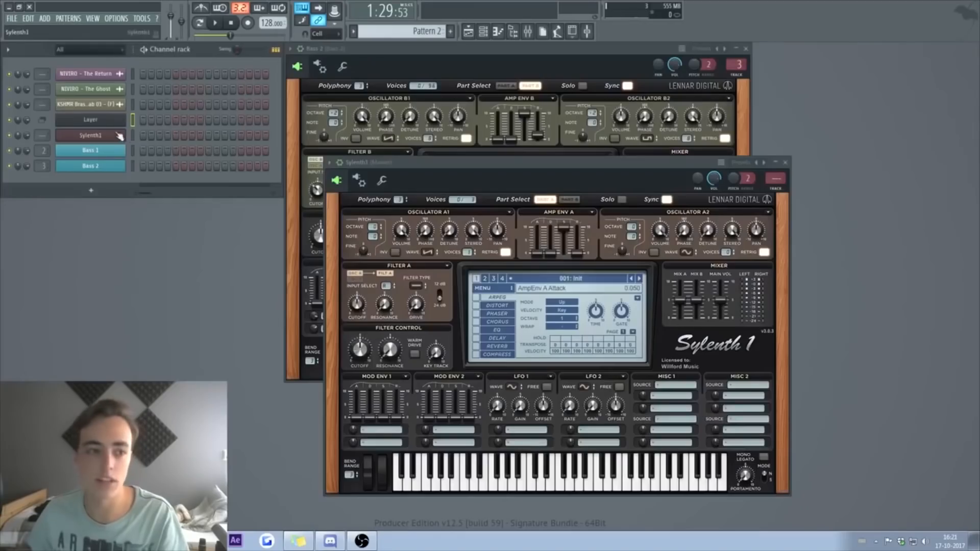
pyautogui.click(76, 120)
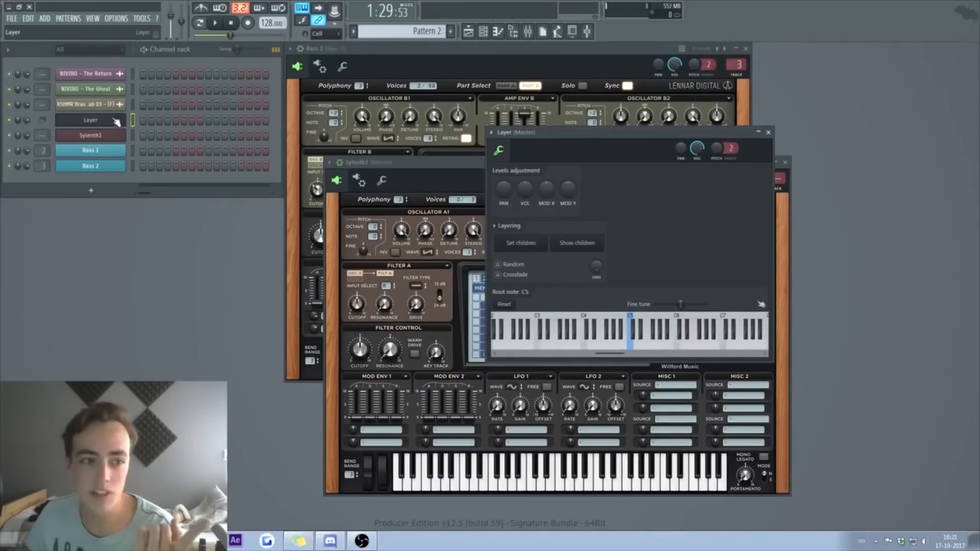
pyautogui.click(113, 137)
pyautogui.moveTo(448, 164); pyautogui.dragTo(363, 118)
pyautogui.click(100, 137)
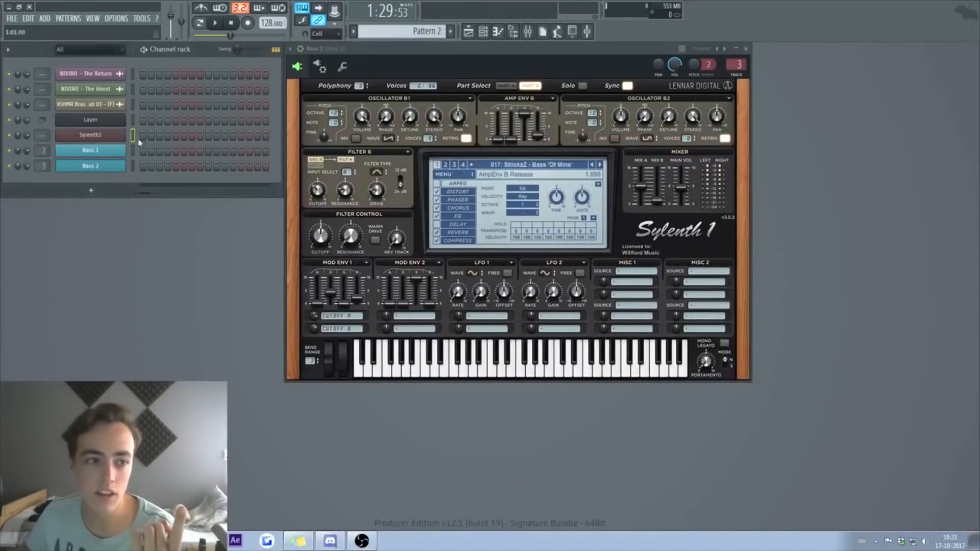
pyautogui.click(107, 122)
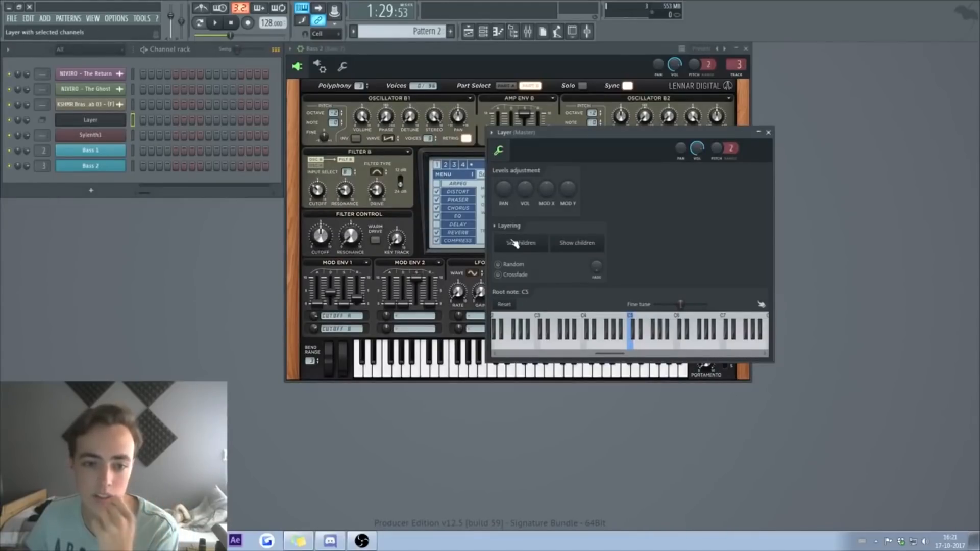
pyautogui.moveTo(570, 137); pyautogui.dragTo(489, 125)
pyautogui.click(463, 328)
# Step: Open the Layer channel's piano roll
pyautogui.rightClick(122, 118)
pyautogui.click(148, 121)
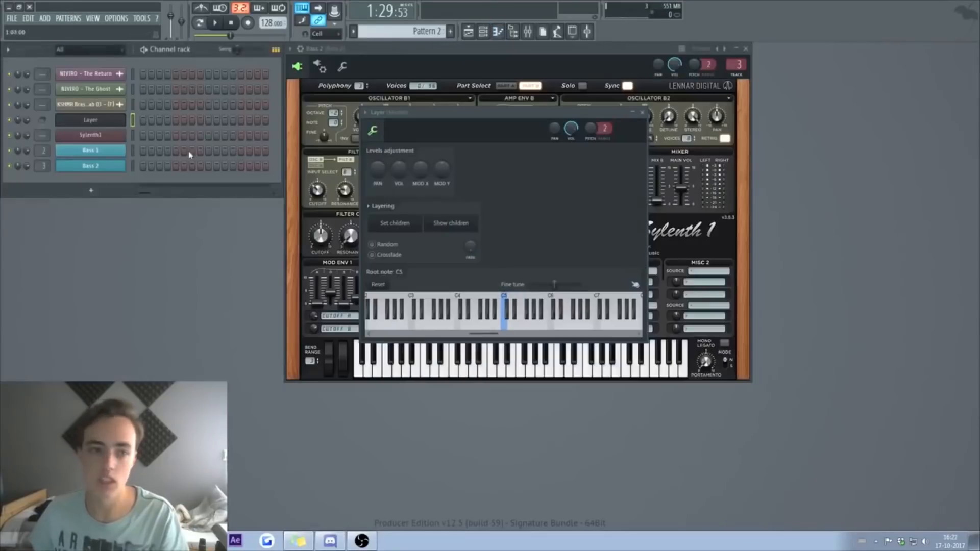
pyautogui.rightClick(109, 122)
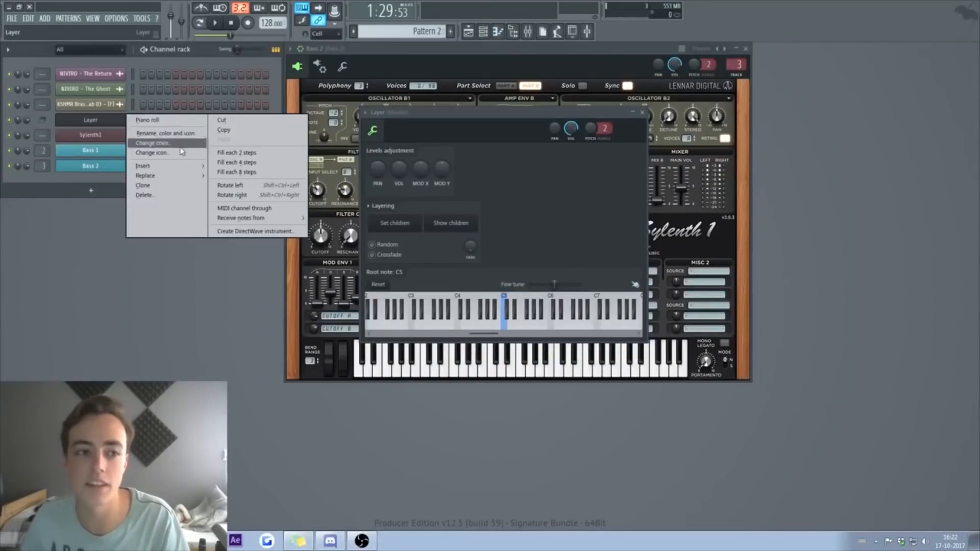
pyautogui.moveTo(160, 178)
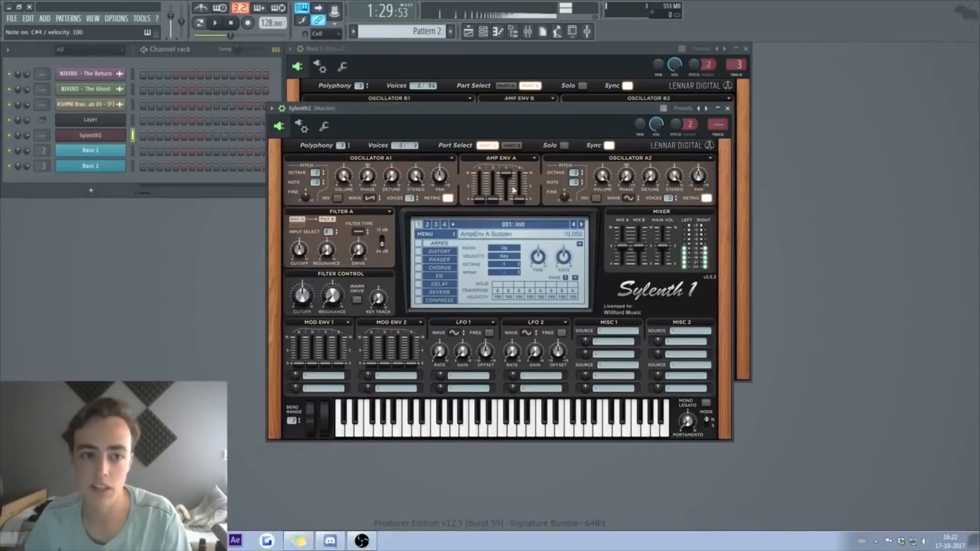
# Step: Give Sylenth1 the Sticky Sounds Vol. 3 Lead 'Cell' preset, then lower the Layer's first note
pyautogui.click(437, 234)
pyautogui.moveTo(446, 255)
pyautogui.moveTo(538, 254)
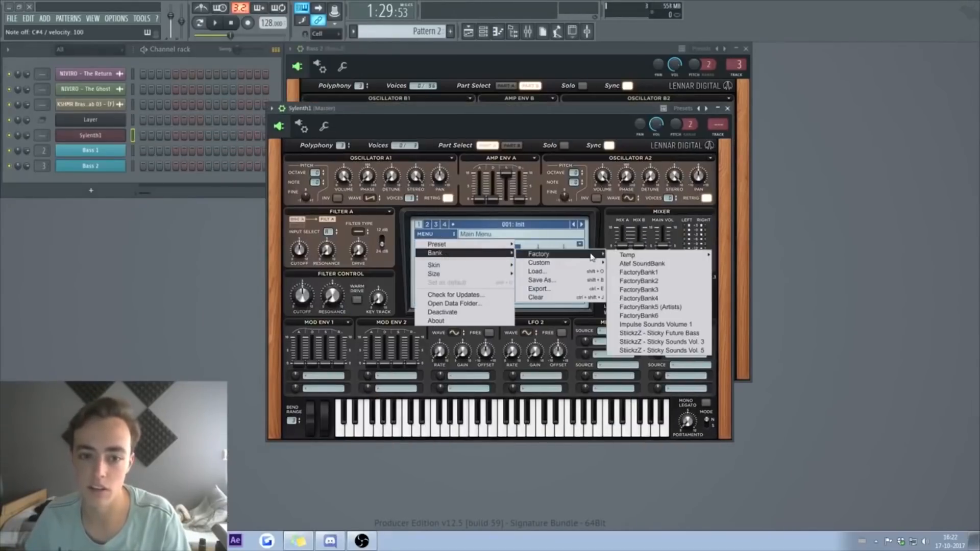
pyautogui.click(673, 343)
pyautogui.click(509, 225)
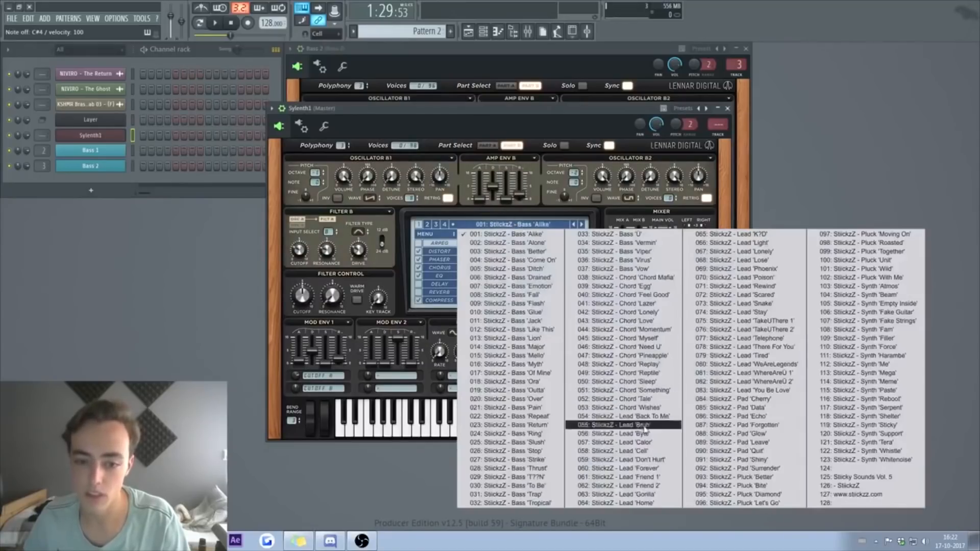
pyautogui.click(623, 454)
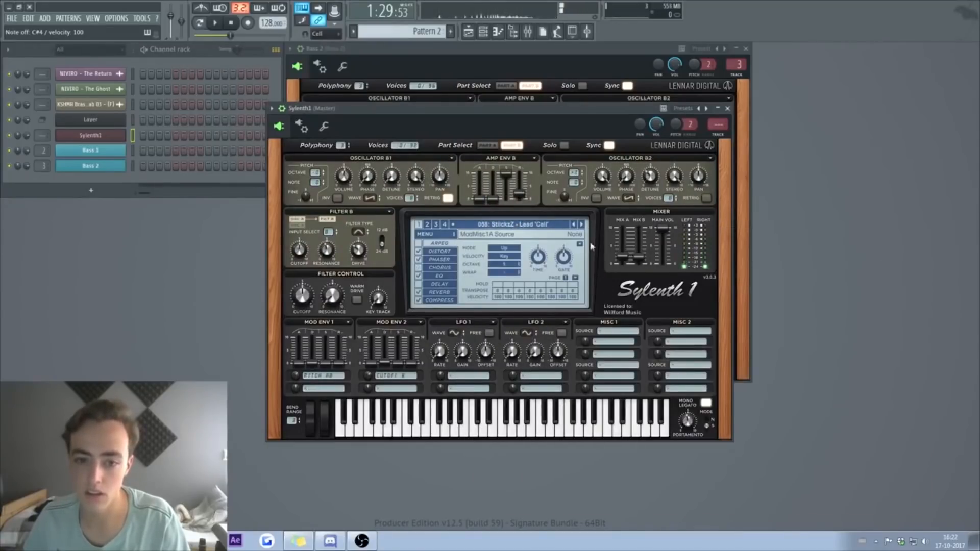
pyautogui.click(728, 108)
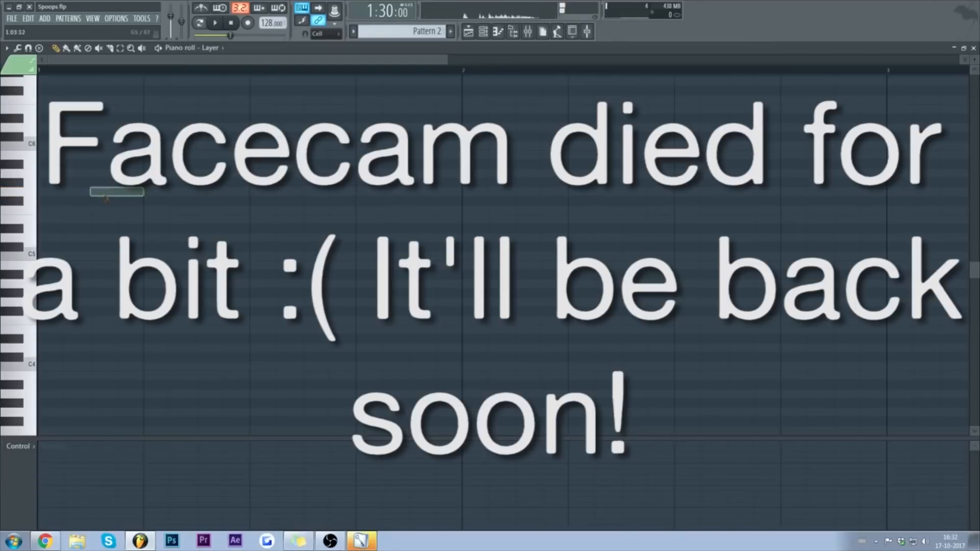
pyautogui.moveTo(101, 190); pyautogui.dragTo(101, 208)
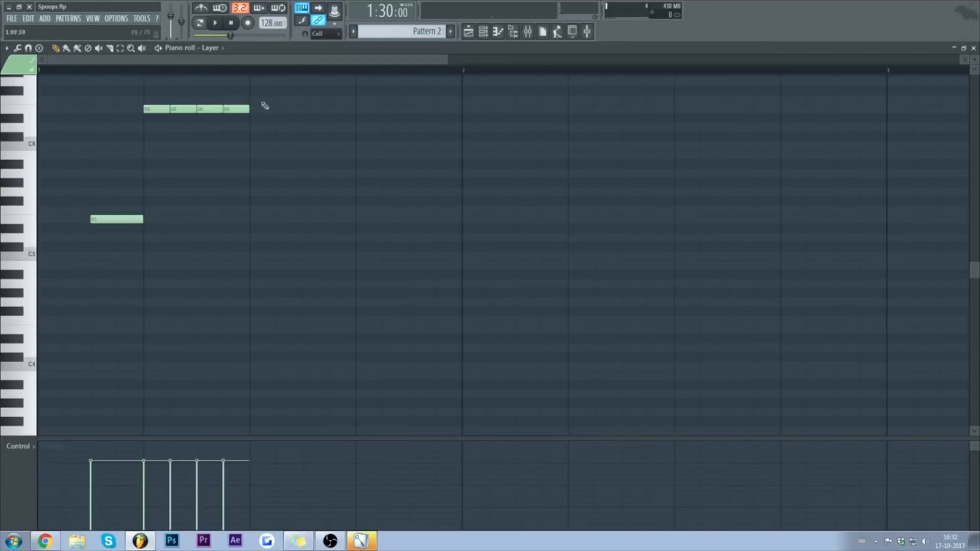
# Step: Draw Layer melody notes around B5 and C6, one dropped a semitone, and play them back
pyautogui.click(276, 99)
pyautogui.click(329, 108)
pyautogui.press('space')
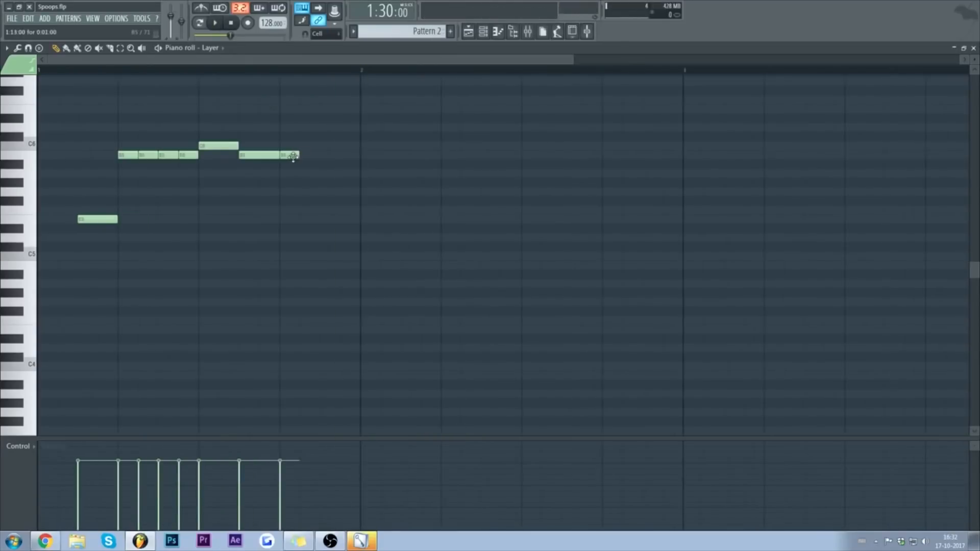
pyautogui.click(332, 156)
pyautogui.moveTo(368, 164); pyautogui.dragTo(371, 173)
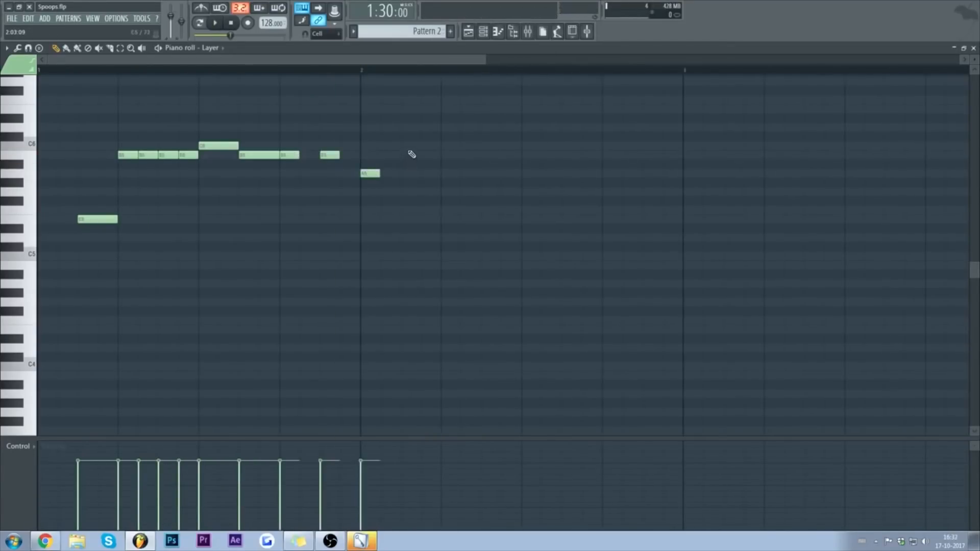
pyautogui.click(446, 146)
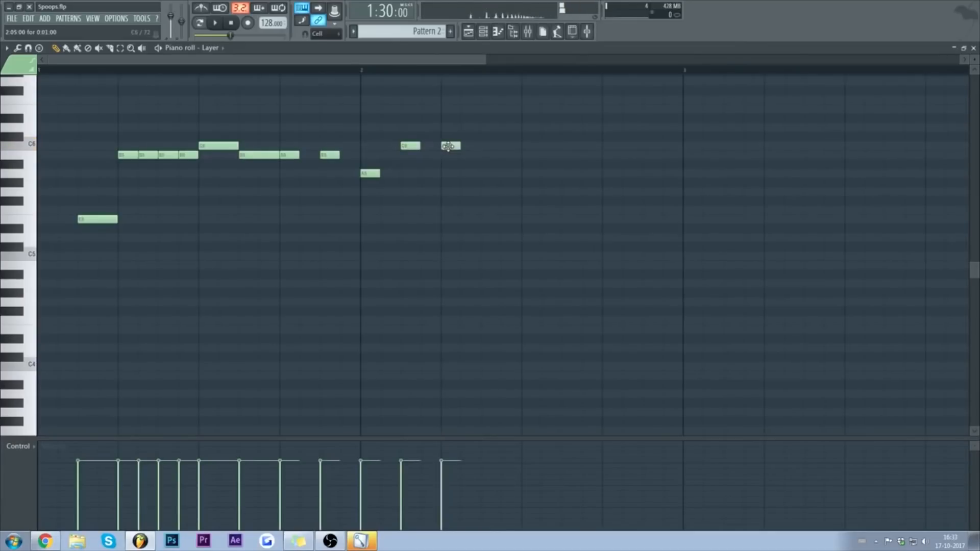
pyautogui.press('space')
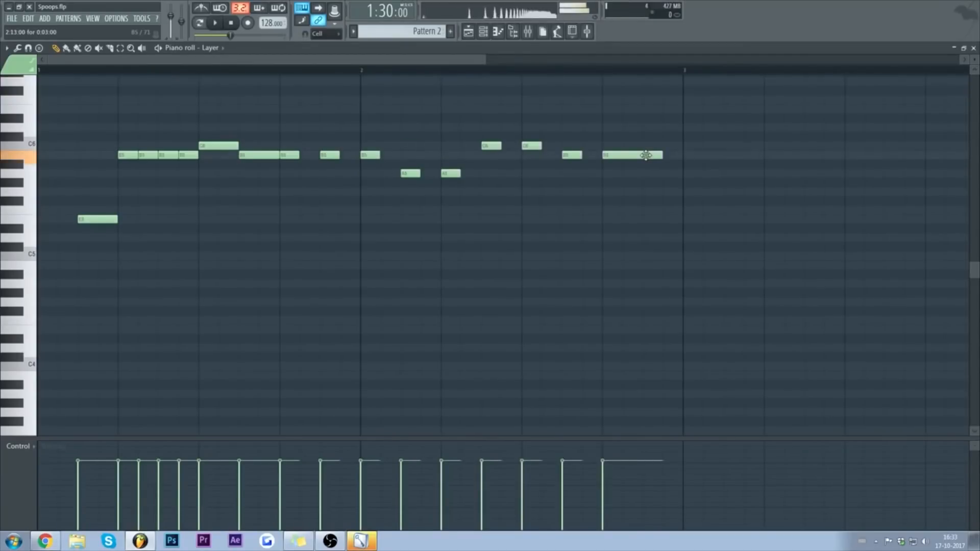
pyautogui.press('space')
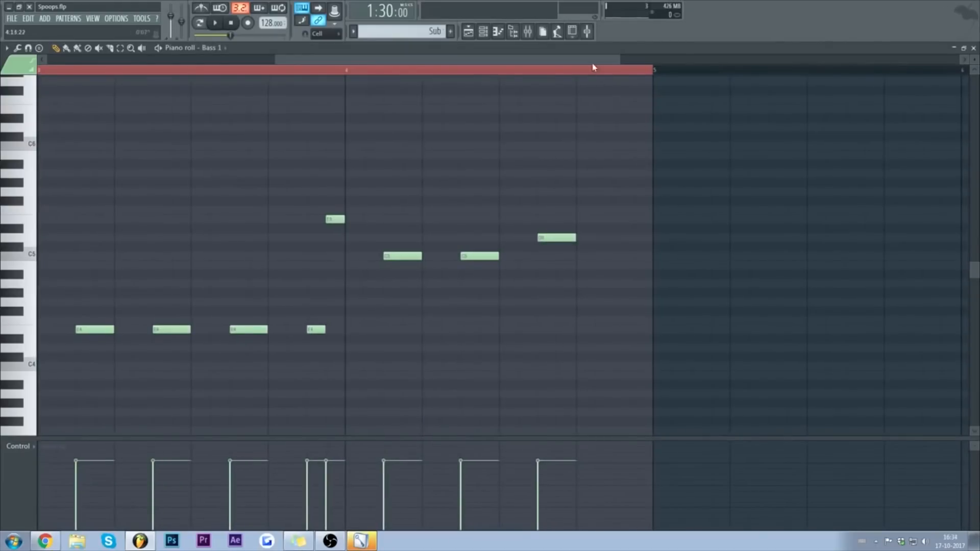
# Step: Close the Bass 1 piano roll, unsolo playlist track 2, then mute it
pyautogui.hscroll(-4, 591, 66)
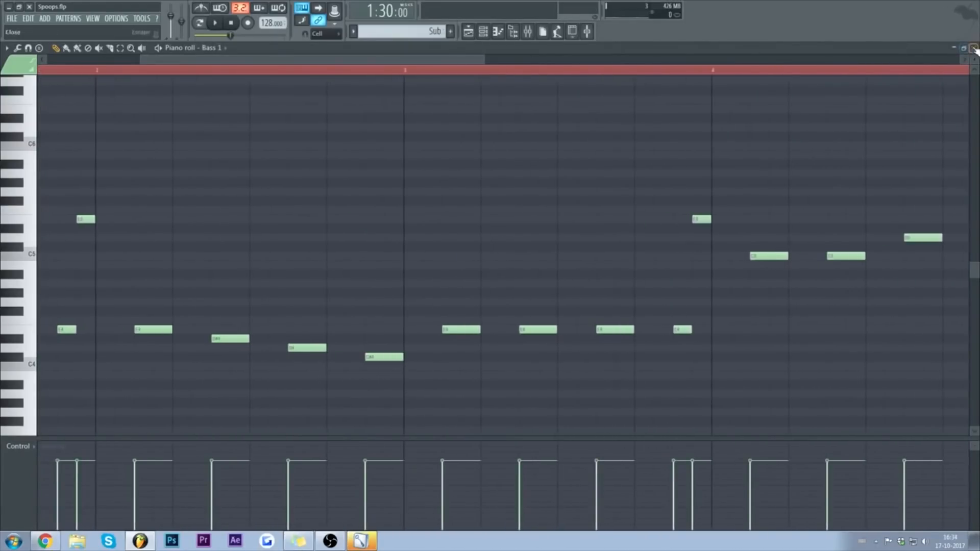
pyautogui.click(974, 47)
pyautogui.click(468, 32)
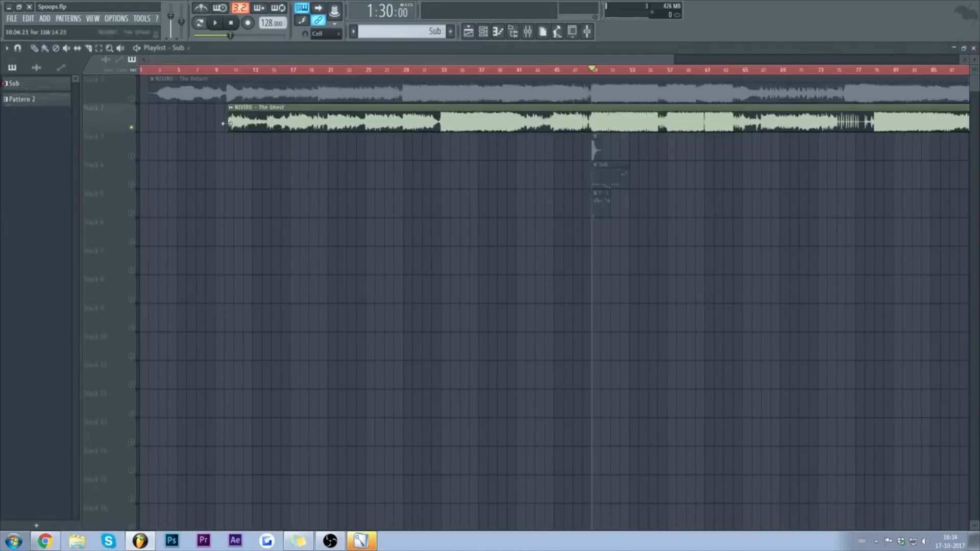
pyautogui.rightClick(132, 128)
pyautogui.click(132, 127)
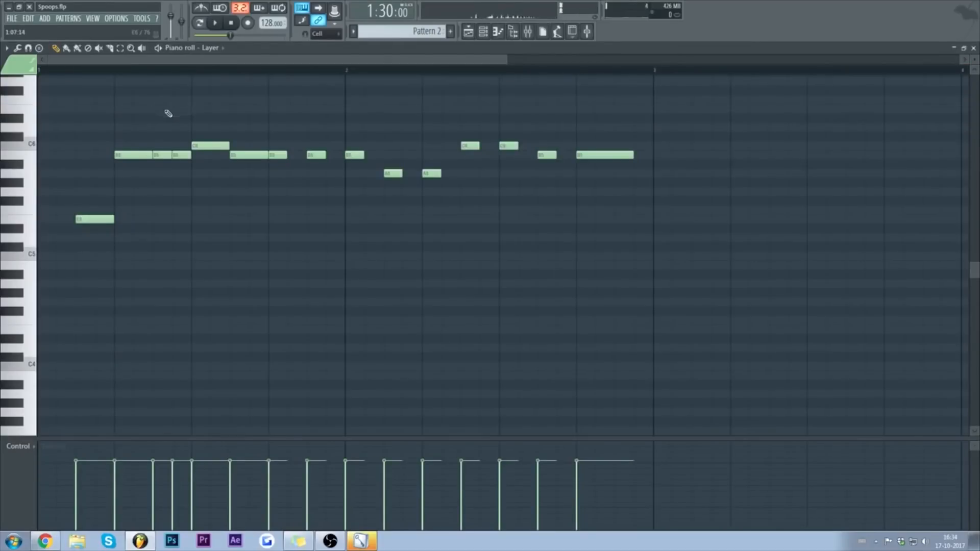
# Step: Delete the short B5 note and add new B5 notes to fill the Layer melody, replaying it
pyautogui.rightClick(164, 153)
pyautogui.press('space')
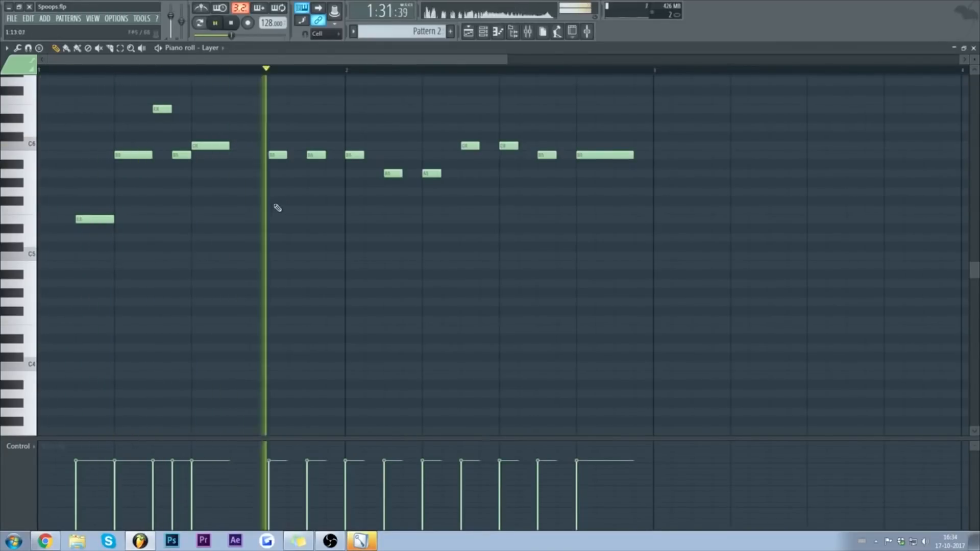
pyautogui.click(238, 147)
pyautogui.rightClick(239, 148)
pyautogui.click(255, 155)
pyautogui.press('space')
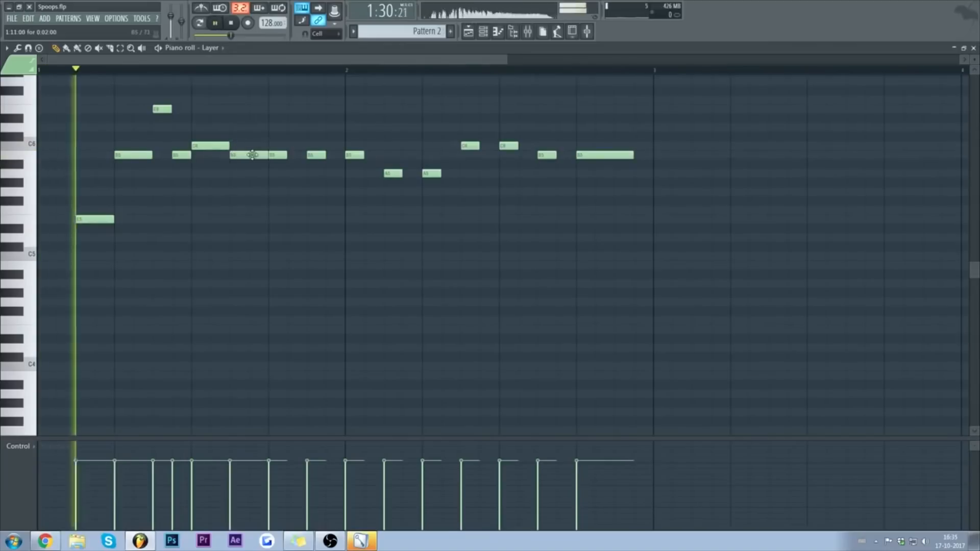
pyautogui.click(295, 155)
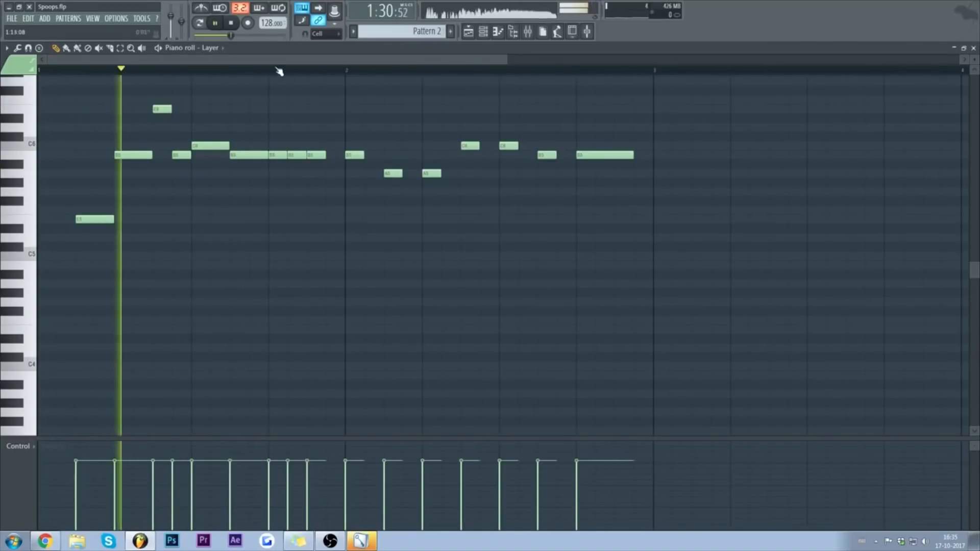
pyautogui.press('space')
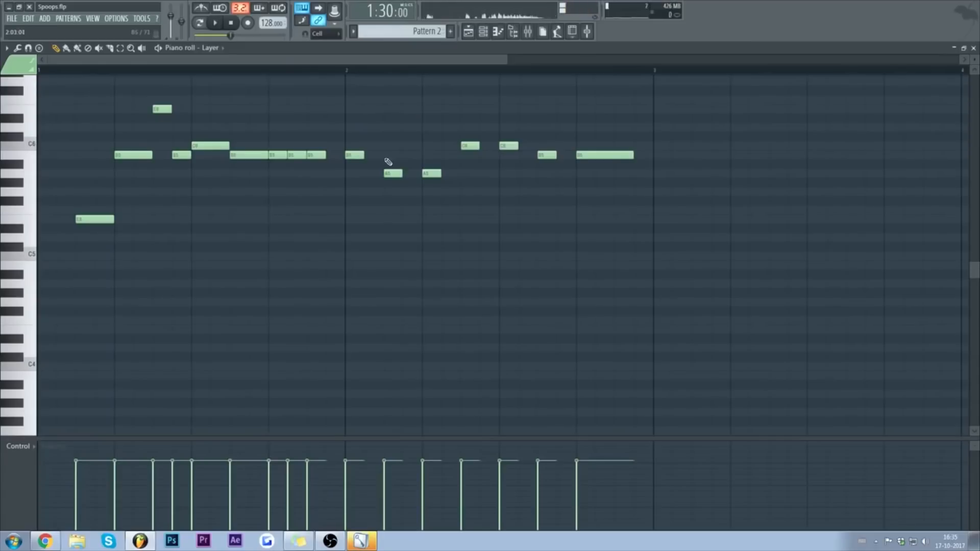
pyautogui.press('space')
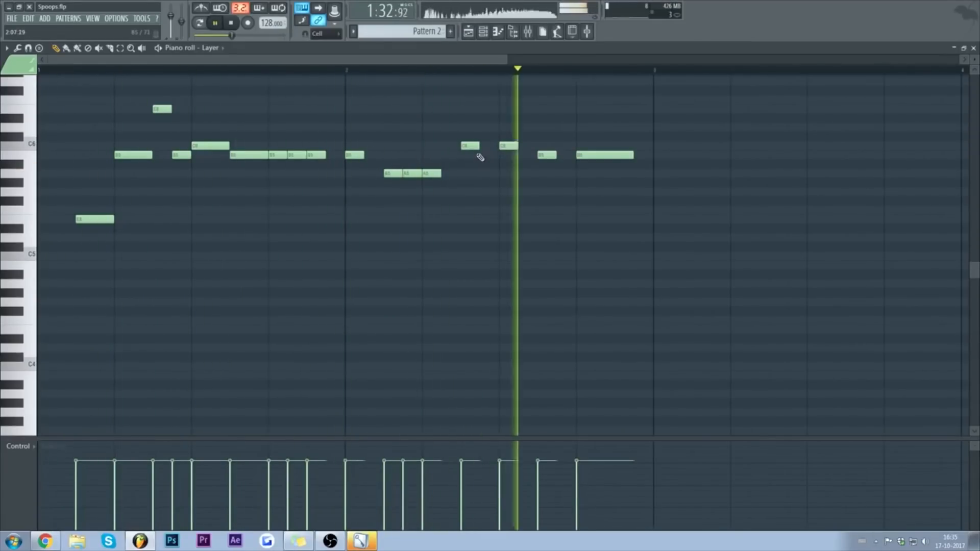
pyautogui.press('space')
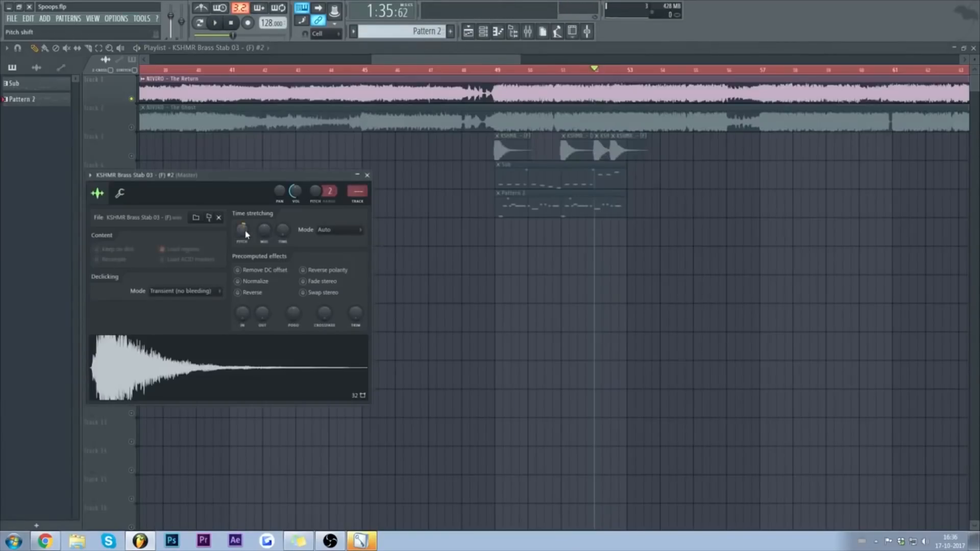
# Step: Preview the Brass Stab 03 sample, close its settings, and glance at the Sub clip's notes
pyautogui.click(223, 357)
pyautogui.click(256, 383)
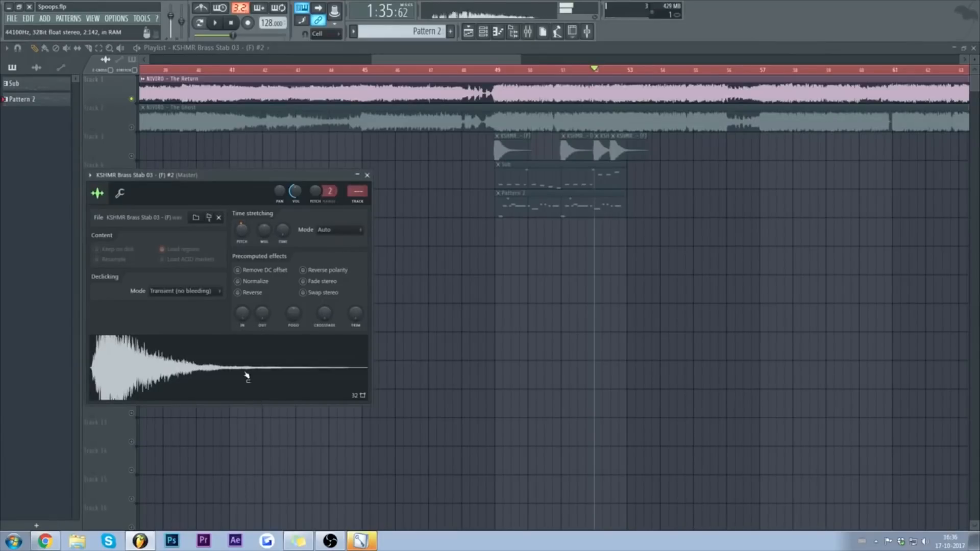
pyautogui.click(367, 175)
pyautogui.click(588, 179)
pyautogui.doubleClick(588, 178)
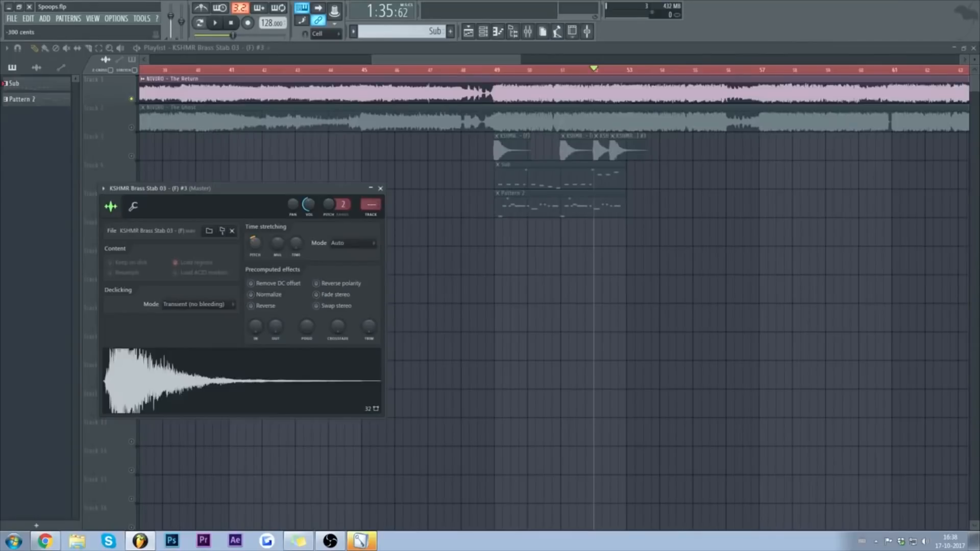
pyautogui.click(380, 188)
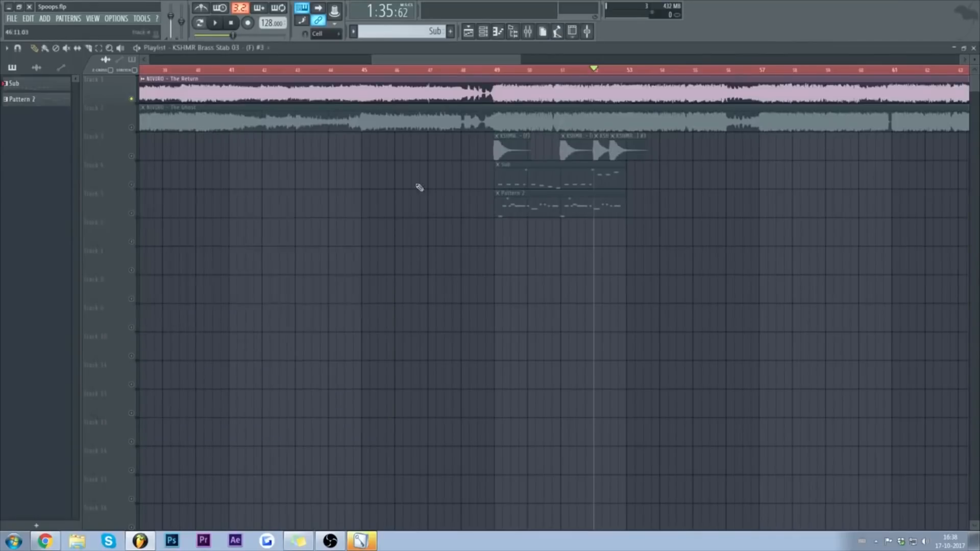
# Step: Unmute track 3's brass stab clips and play the arrangement with Sub from slightly earlier
pyautogui.doubleClick(607, 149)
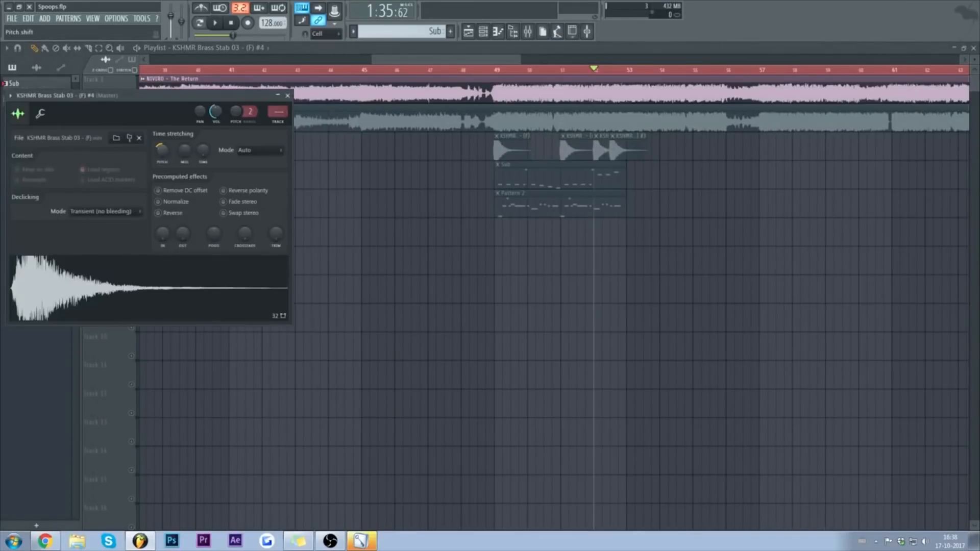
pyautogui.click(287, 95)
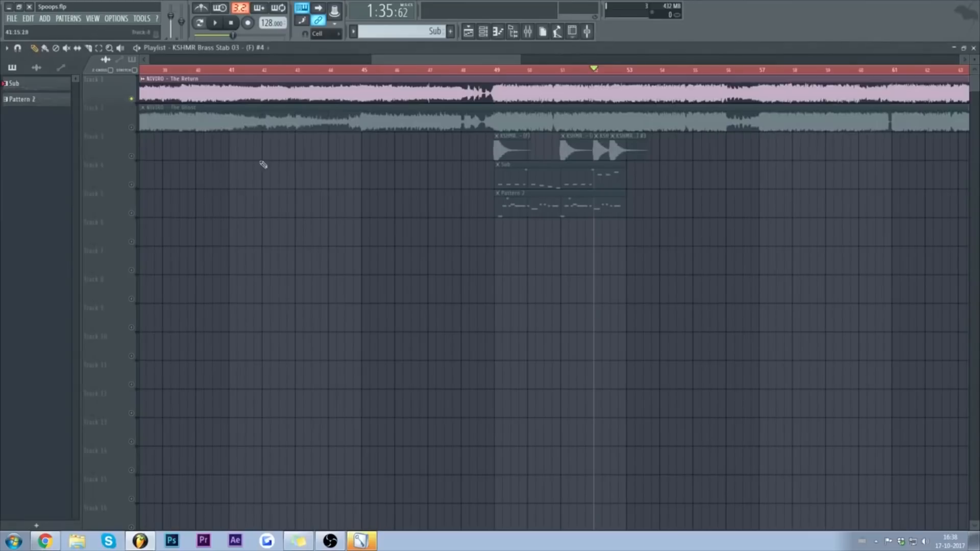
pyautogui.click(131, 156)
pyautogui.press('space')
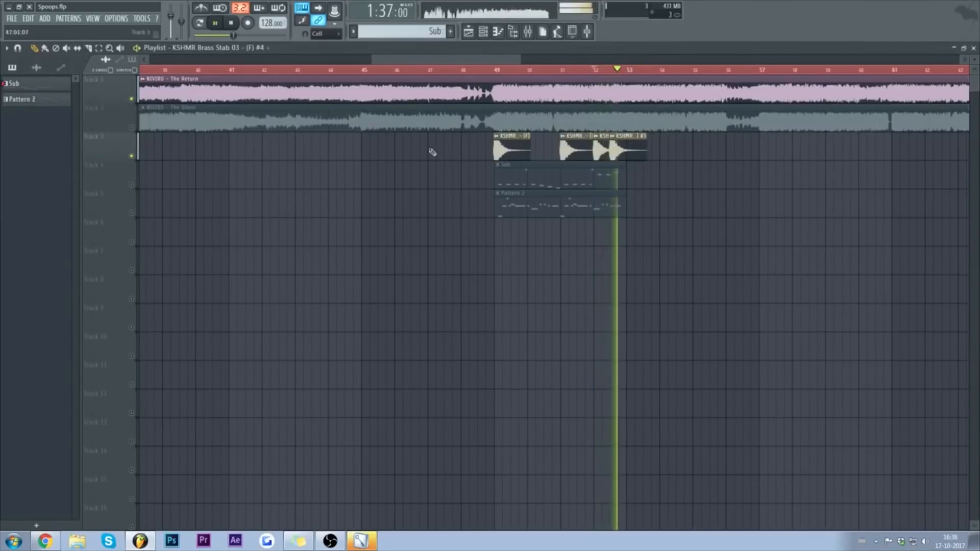
pyautogui.press('space')
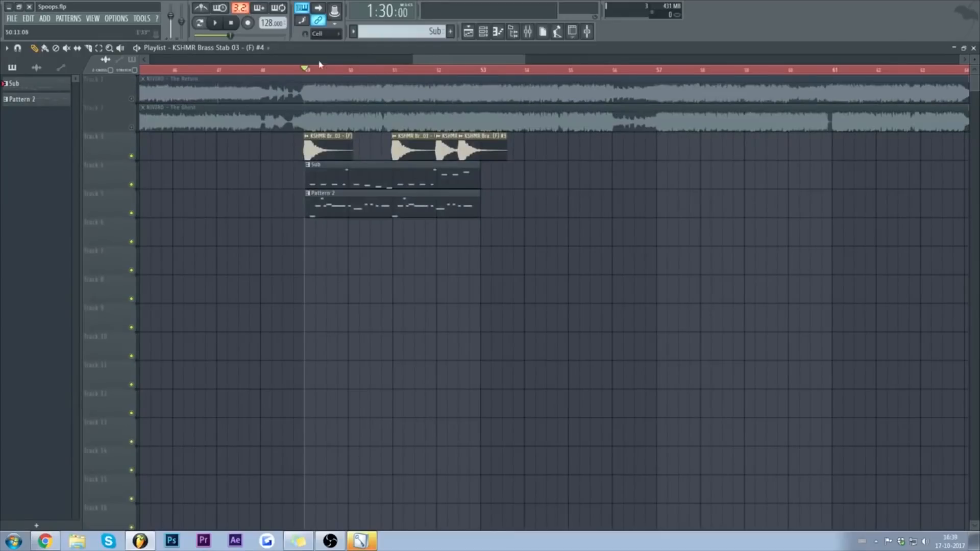
pyautogui.click(295, 69)
pyautogui.press('space')
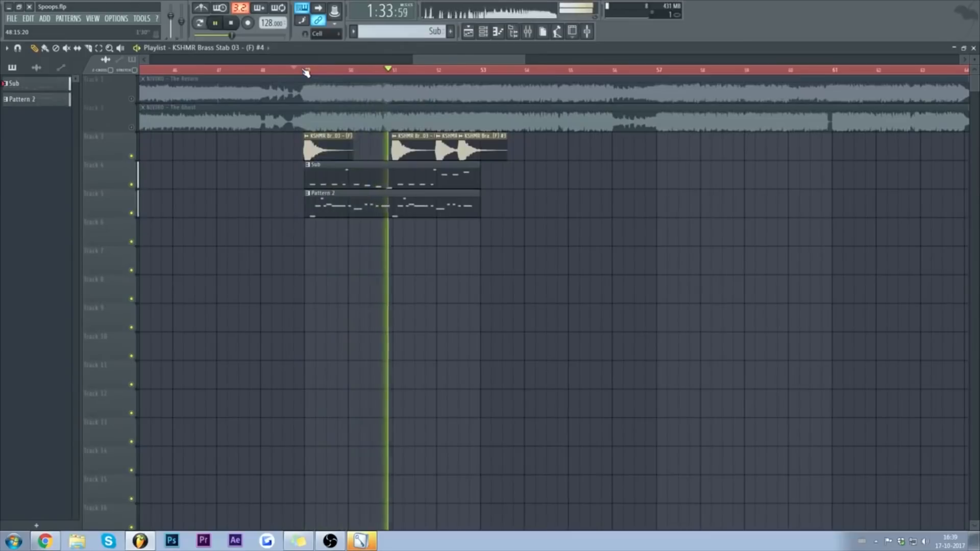
# Step: In the Pattern 2 piano roll, raise the last B5 note higher and play from bar 3
pyautogui.press('space')
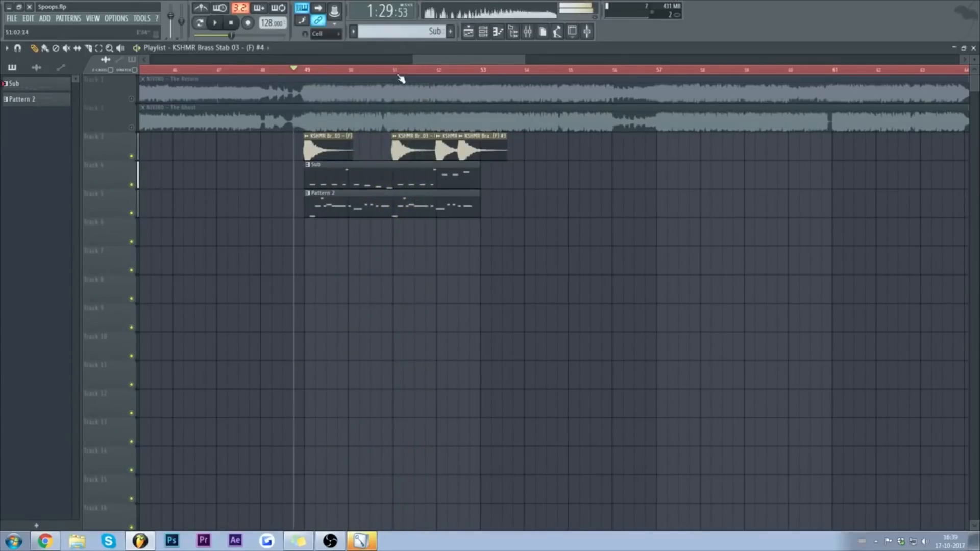
pyautogui.doubleClick(423, 205)
pyautogui.moveTo(464, 63); pyautogui.dragTo(245, 63)
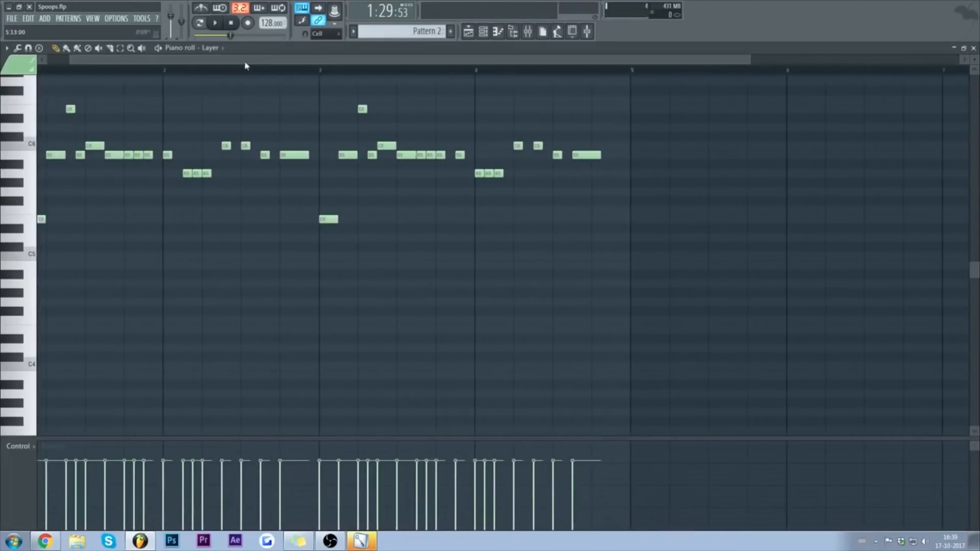
pyautogui.click(412, 164)
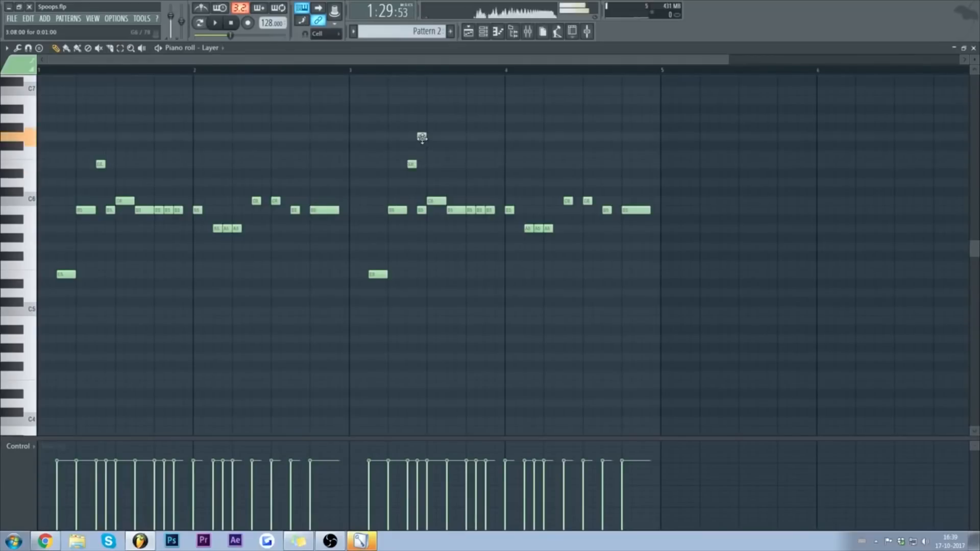
pyautogui.moveTo(486, 208); pyautogui.dragTo(485, 177)
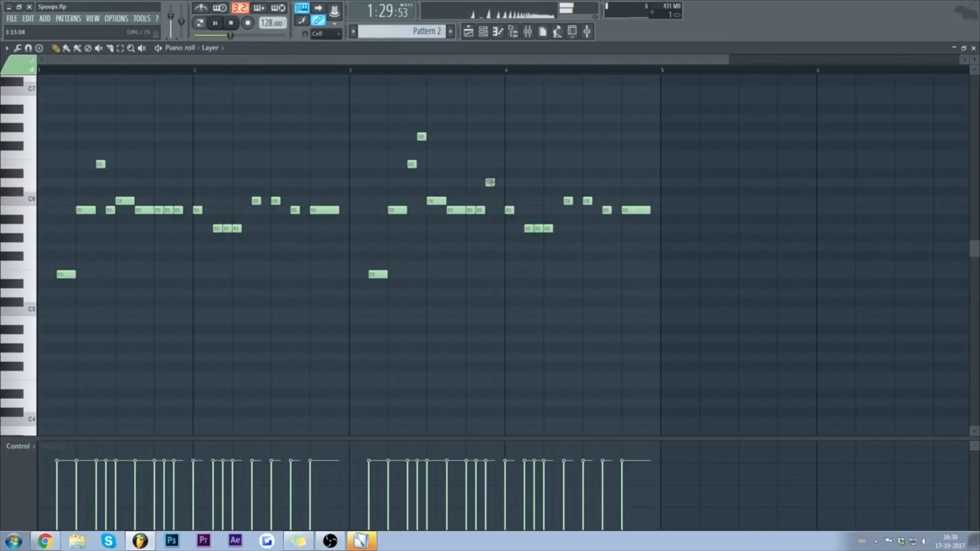
pyautogui.click(357, 71)
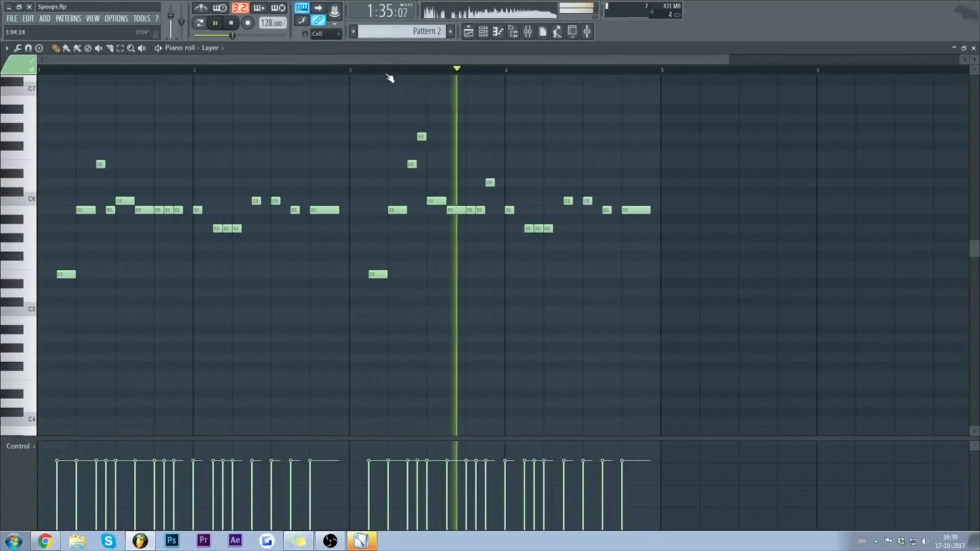
pyautogui.press('space')
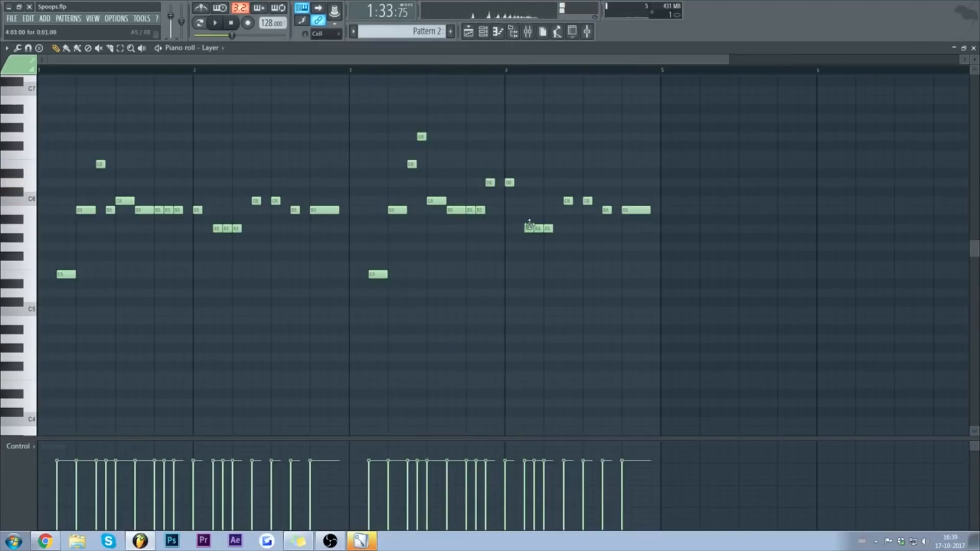
# Step: Add a D6 note, remove two A5 notes, and shift an A5 one step earlier
pyautogui.moveTo(529, 172); pyautogui.dragTo(529, 183)
pyautogui.press('space')
pyautogui.rightClick(537, 228)
pyautogui.rightClick(547, 228)
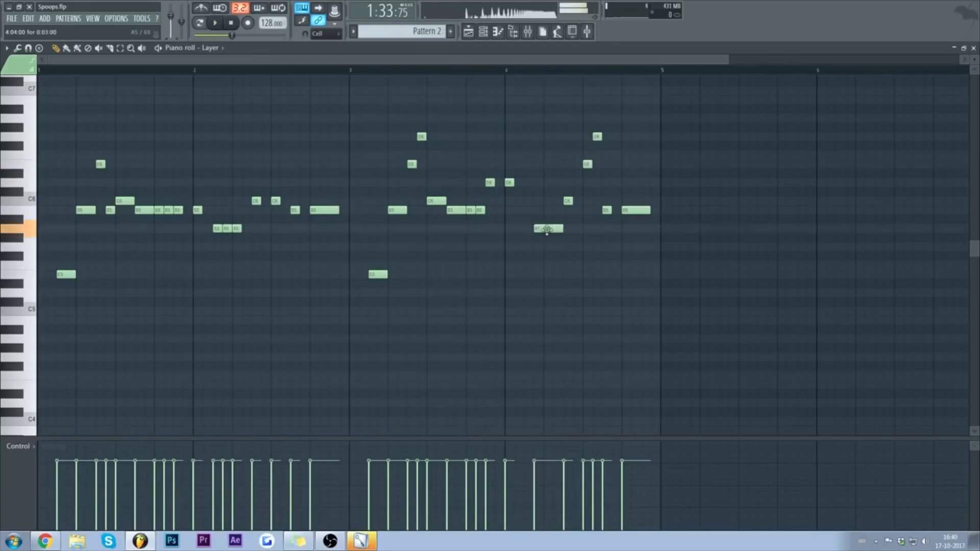
pyautogui.moveTo(547, 229); pyautogui.dragTo(537, 229)
pyautogui.press('space')
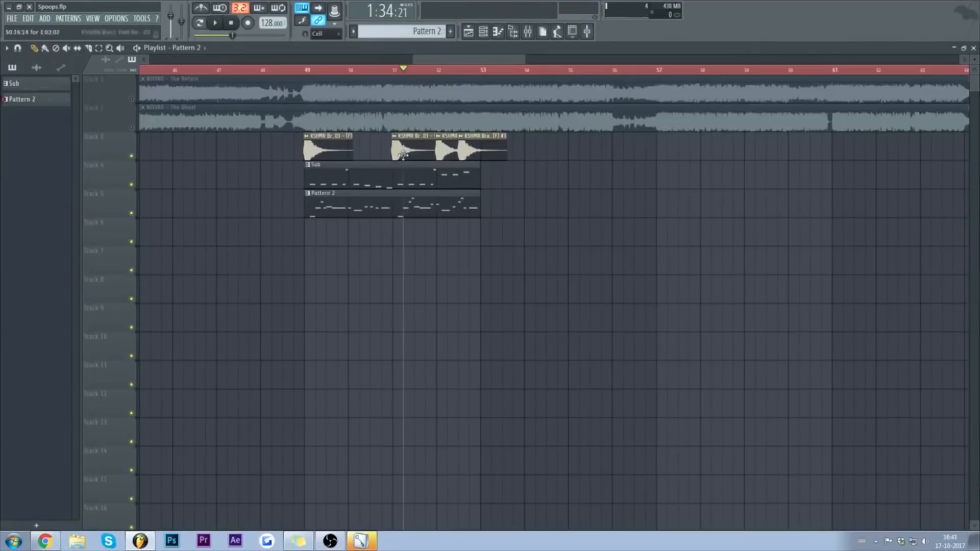
# Step: Extend Pattern 2 to bar 57, make the second clip a unique Pattern 3, and transpose it up an octave
pyautogui.moveTo(480, 199); pyautogui.dragTo(655, 199)
pyautogui.click(483, 194)
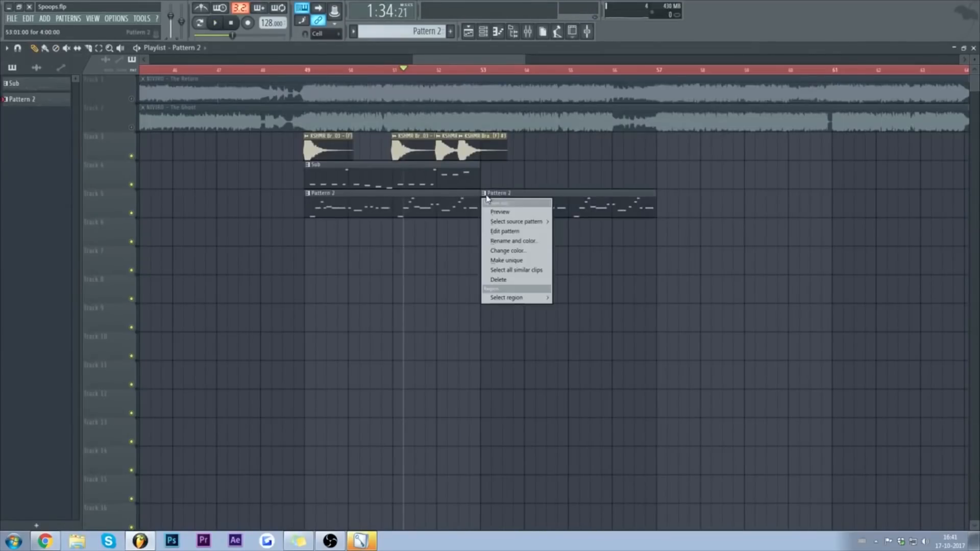
pyautogui.click(510, 259)
pyautogui.hotkey('ctrl', 'a')
pyautogui.hotkey('ctrl', 'Up')
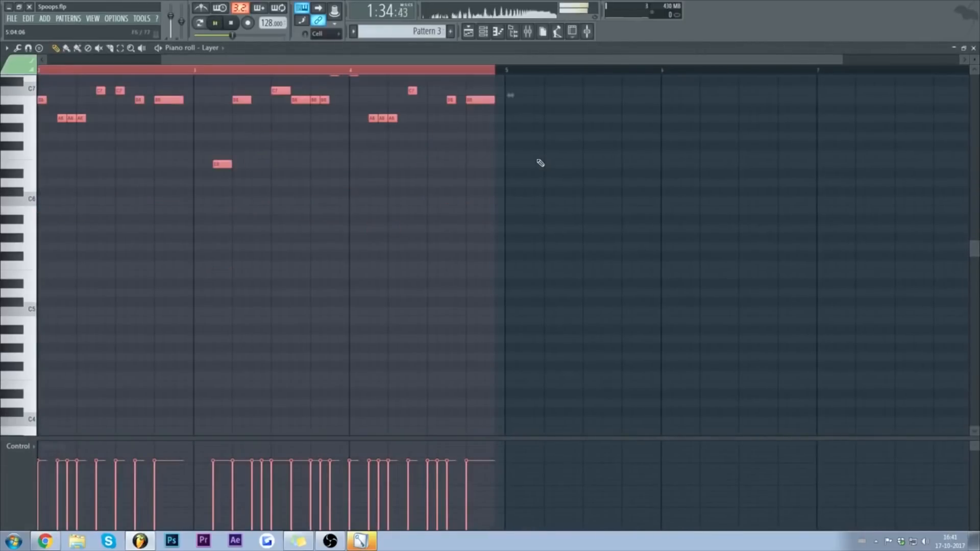
pyautogui.click(974, 49)
pyautogui.press('F6')
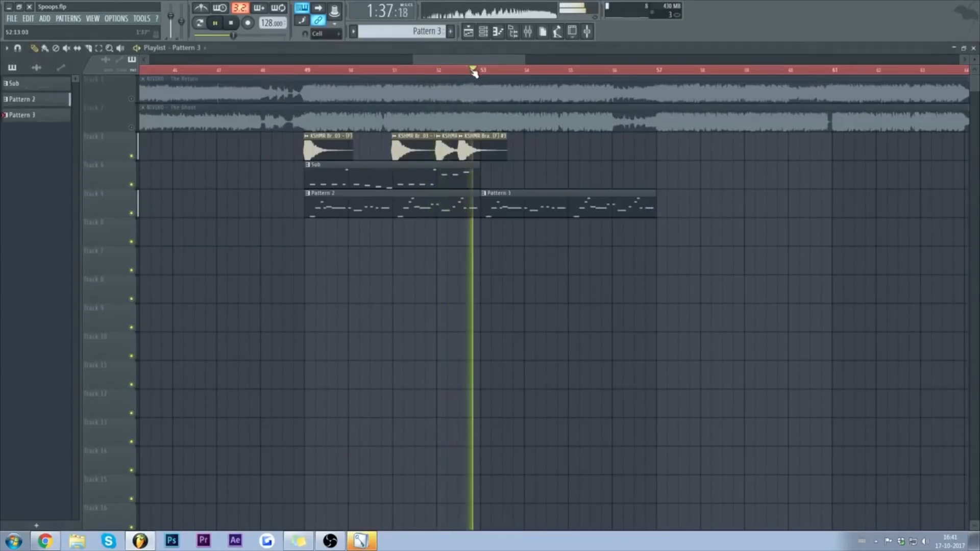
pyautogui.press('space')
# Step: Paint another Sub clip at bar 53 and play from there
pyautogui.click(466, 175)
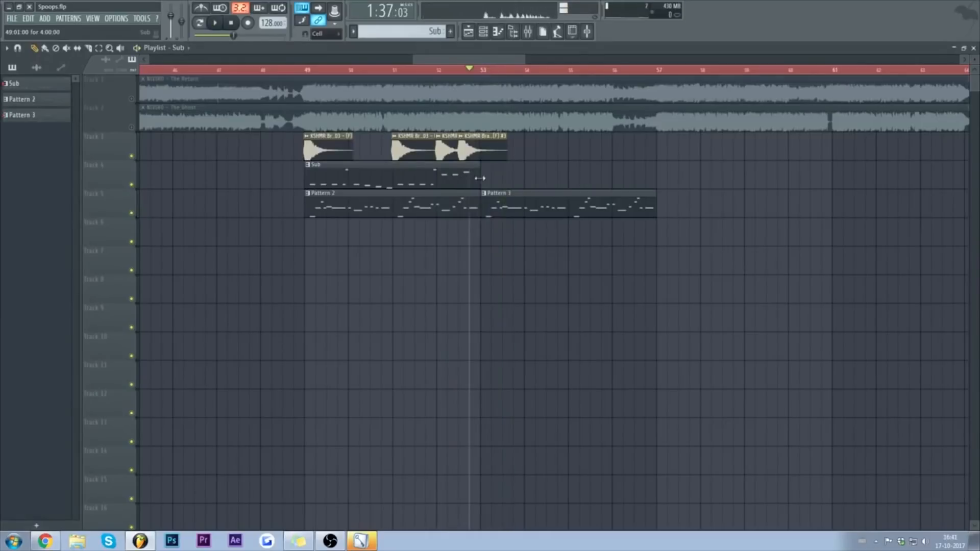
pyautogui.click(485, 176)
pyautogui.click(491, 70)
pyautogui.press('space')
pyautogui.press('space')
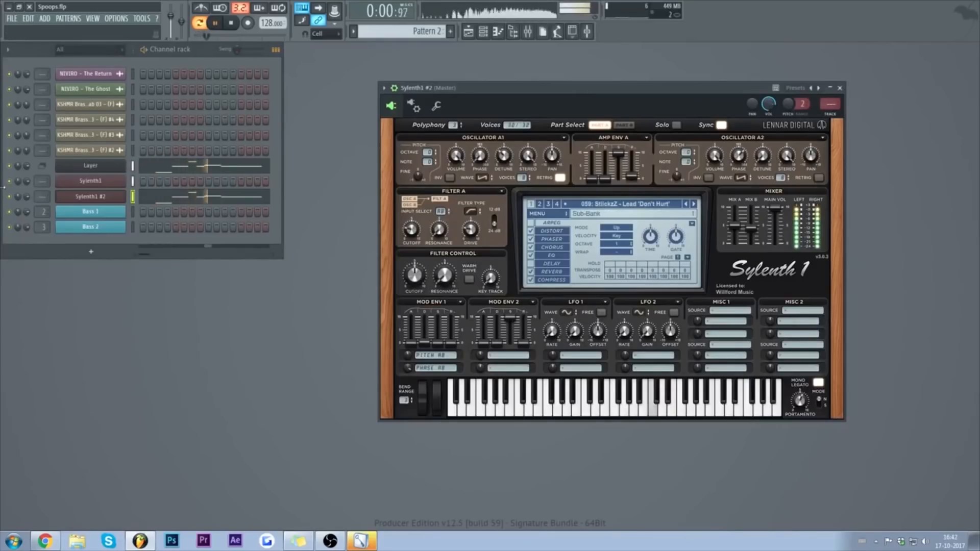
# Step: Clone Sylenth1 #2 up to Sylenth1 #5, then view and close Sylenth1 #5's settings
pyautogui.rightClick(122, 193)
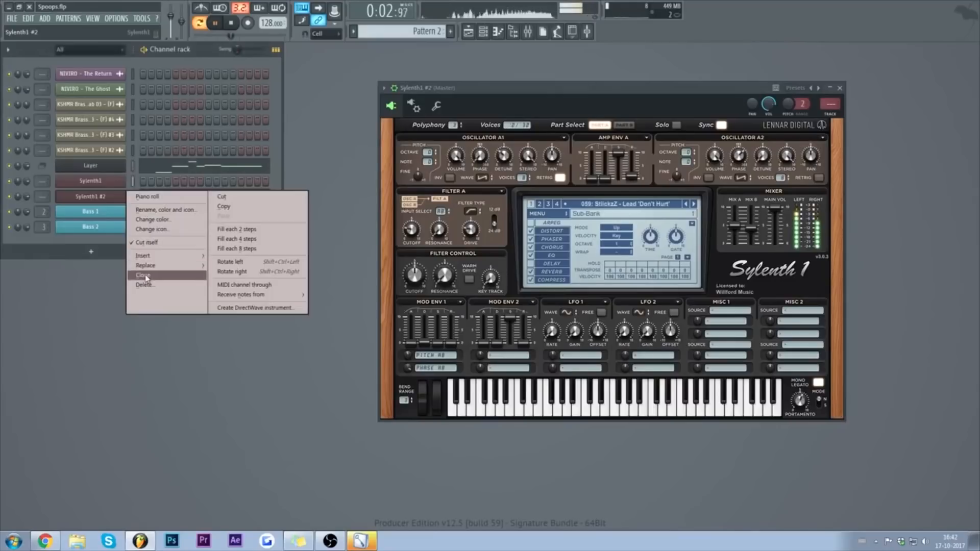
pyautogui.click(153, 277)
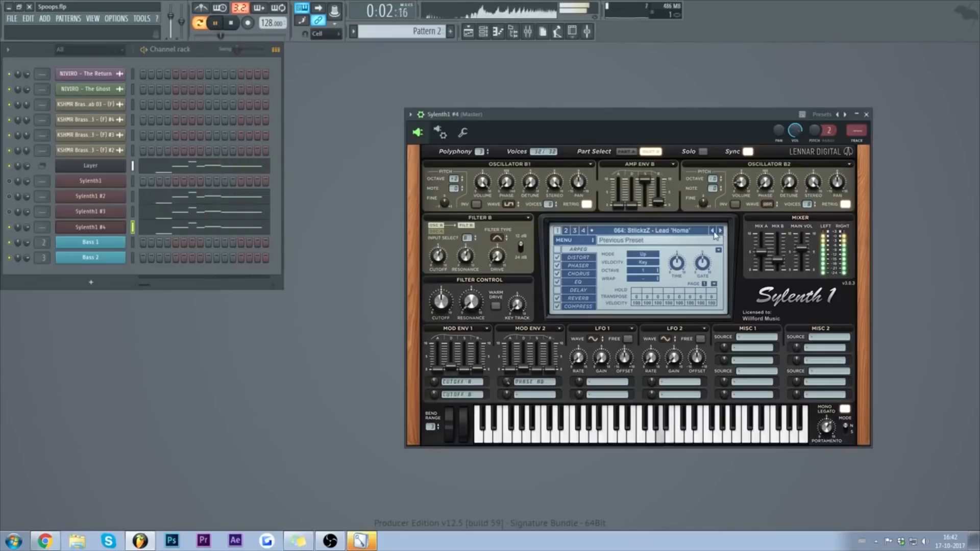
pyautogui.click(466, 152)
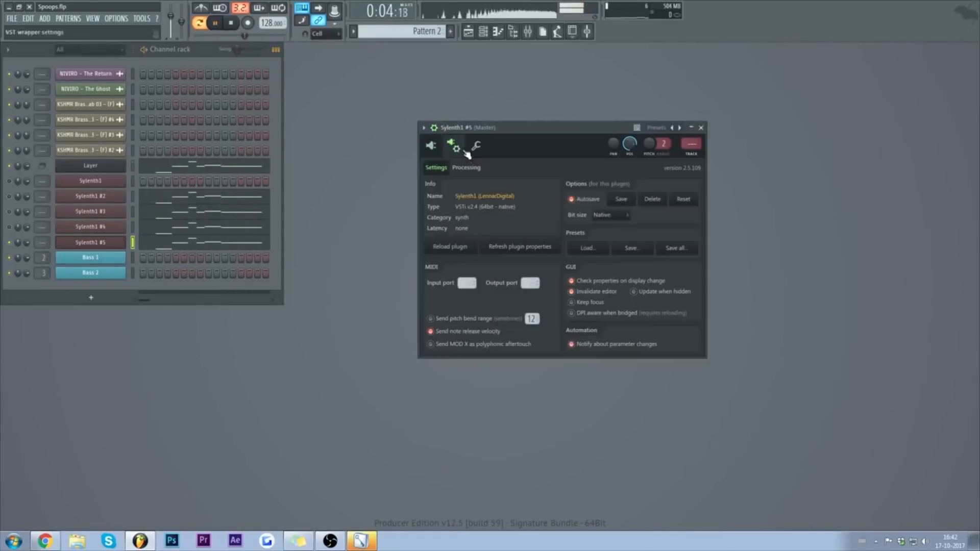
pyautogui.click(476, 145)
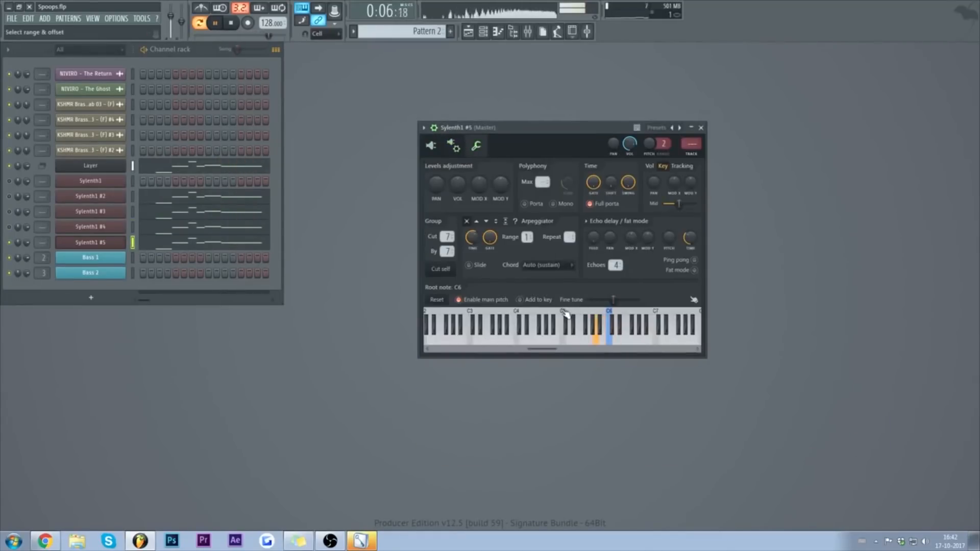
pyautogui.click(701, 128)
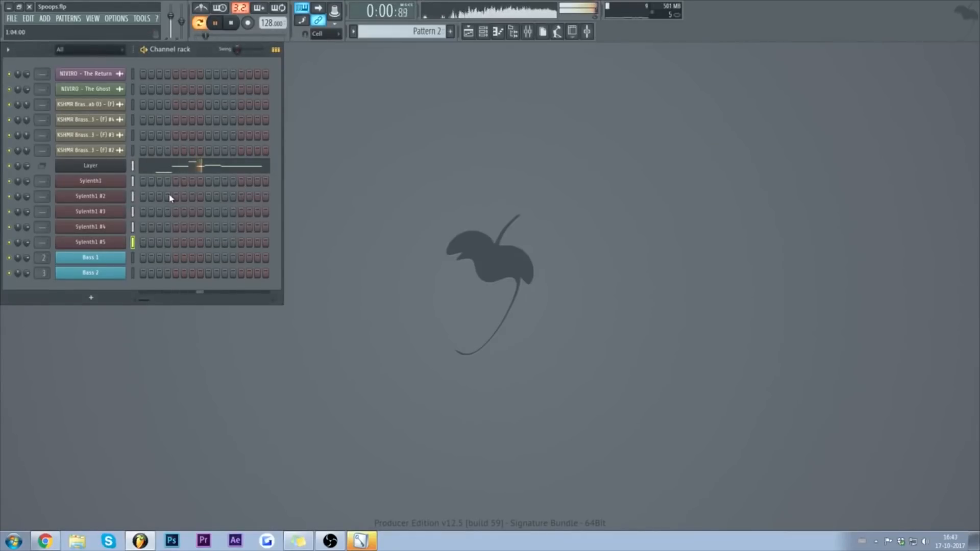
# Step: Route the Sylenth1 lead to the LEADS track and raise its Kickstart mix to 66%
pyautogui.rightClick(112, 187)
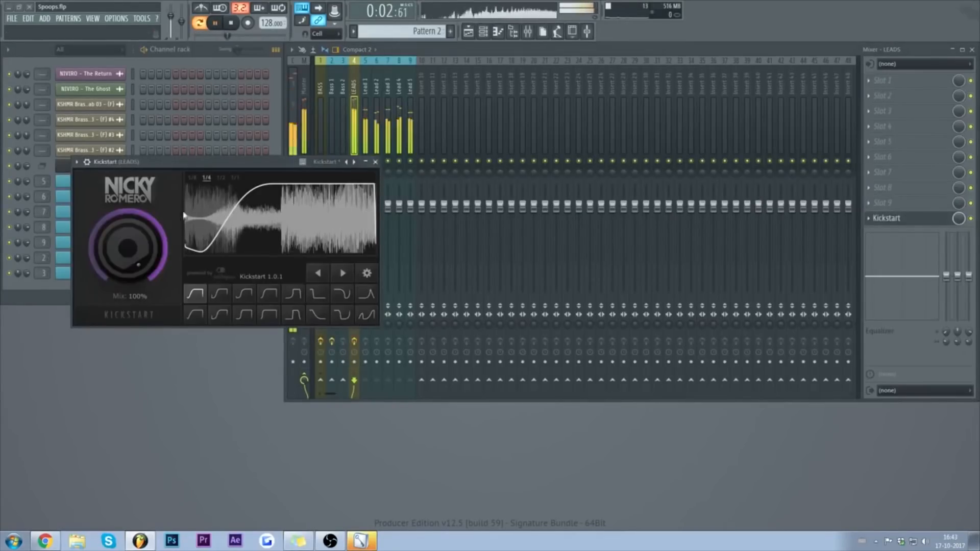
pyautogui.moveTo(128, 248); pyautogui.dragTo(128, 245)
pyautogui.click(376, 162)
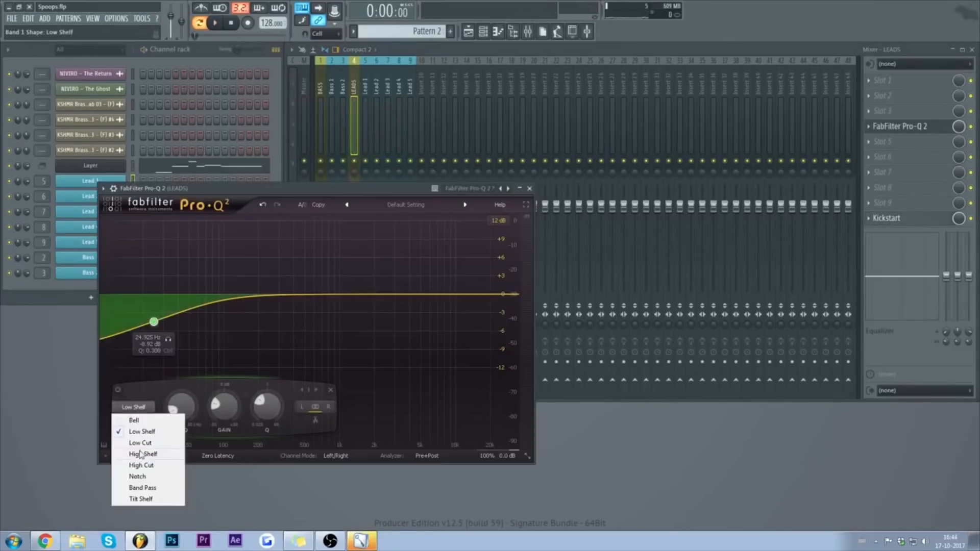
# Step: Set Pro-Q 2 band 1 to a 72 dB/oct Low Cut at about 137 Hz
pyautogui.click(136, 435)
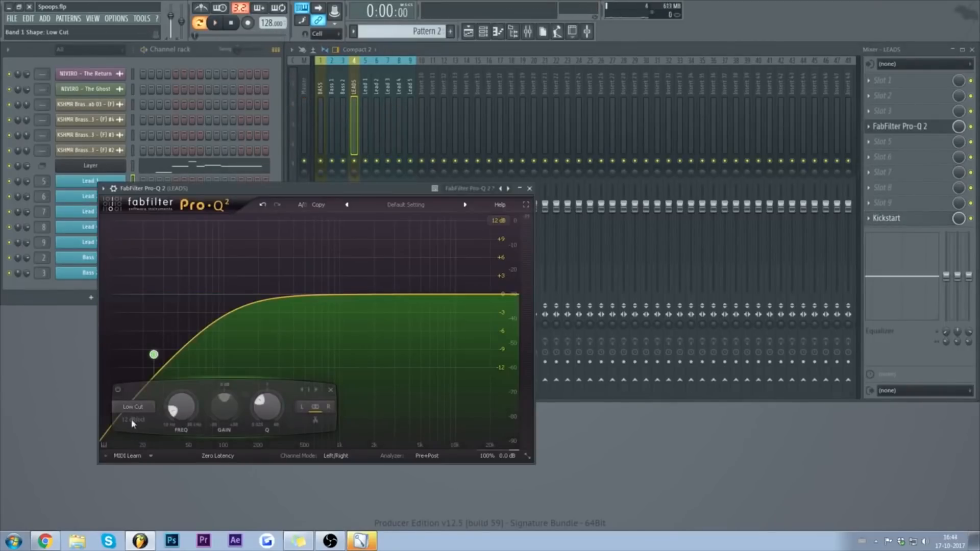
pyautogui.click(132, 423)
pyautogui.click(166, 508)
pyautogui.press('space')
pyautogui.moveTo(155, 356); pyautogui.dragTo(239, 299)
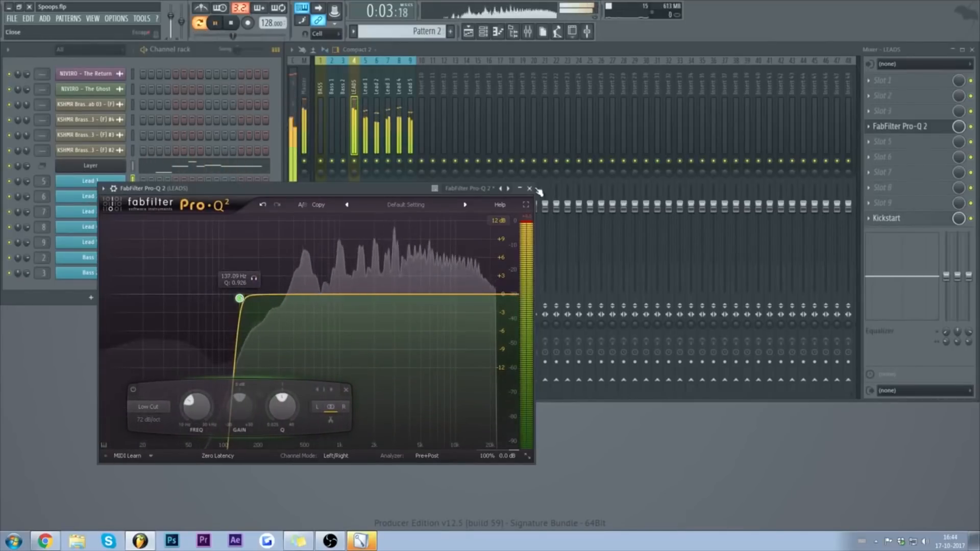
pyautogui.click(530, 188)
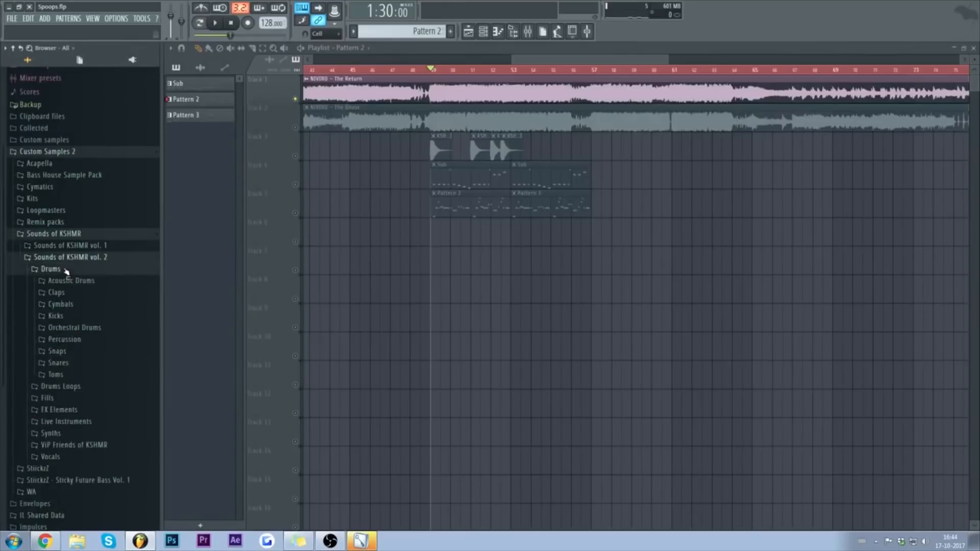
pyautogui.scroll(-3, 82, 255)
# Step: Preview the Big Kicks and place KSHMR Big Kick 04 (E) on track 6 at bar 49
pyautogui.click(72, 252)
pyautogui.scroll(-5, 97, 153)
pyautogui.click(99, 138)
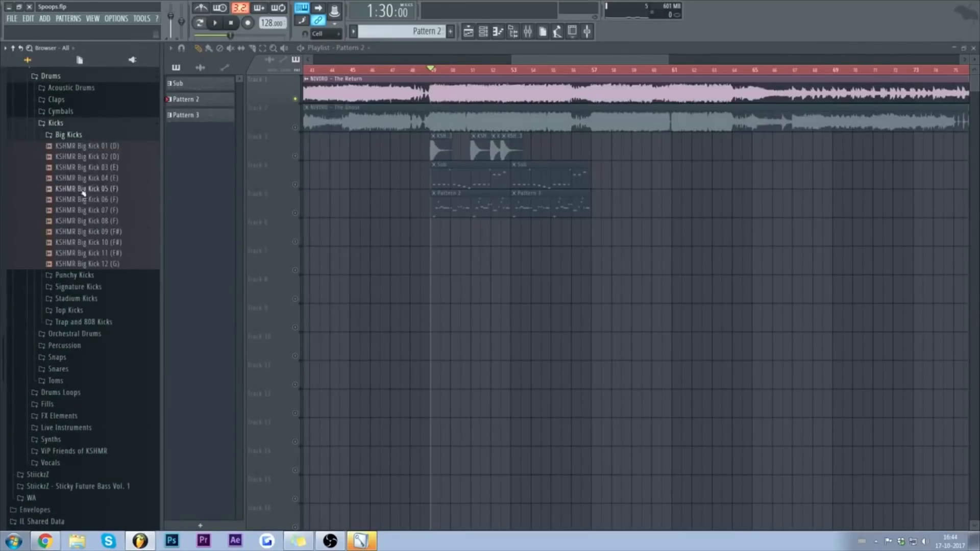
pyautogui.click(79, 189)
pyautogui.click(97, 178)
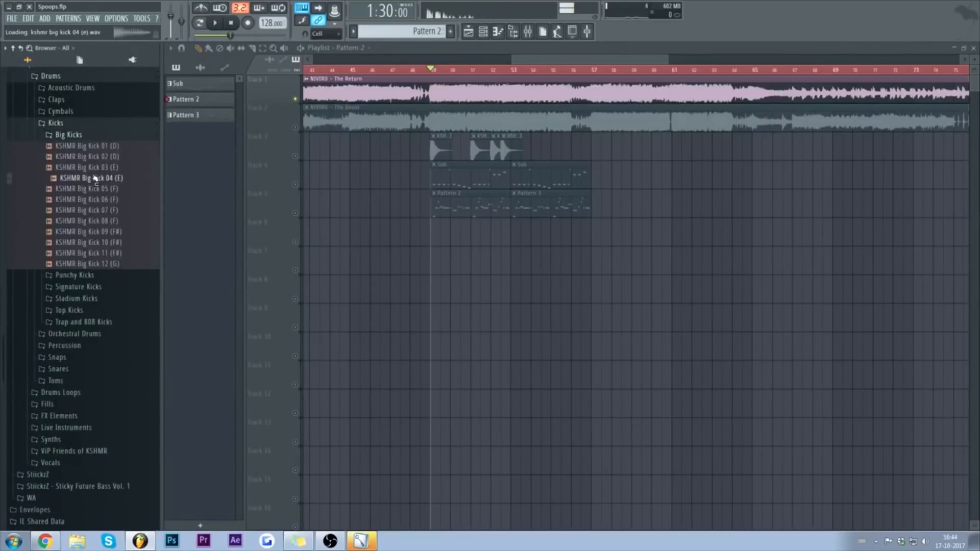
pyautogui.moveTo(97, 180); pyautogui.dragTo(434, 235)
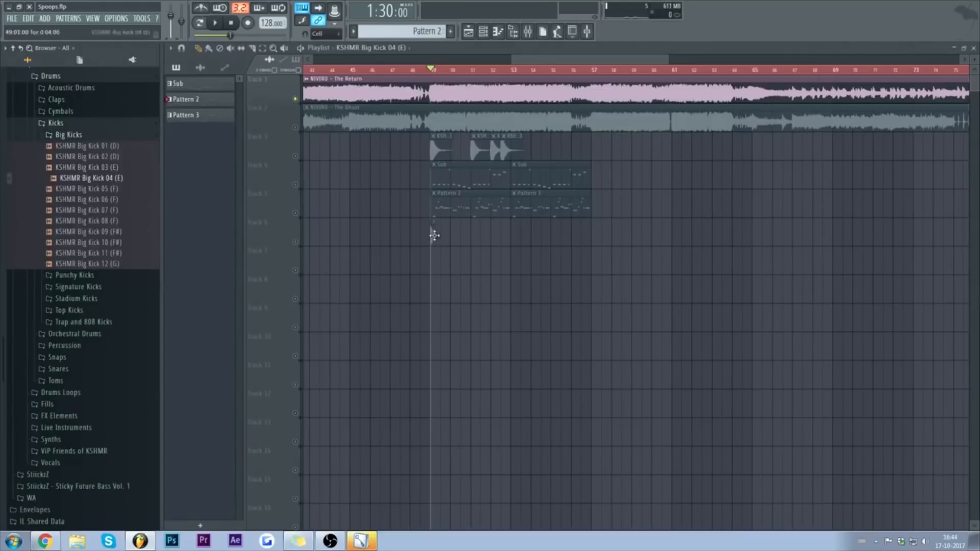
# Step: Line up and add more kick clips toward bar 51, then play the kicks back
pyautogui.scroll(3, 448, 71)
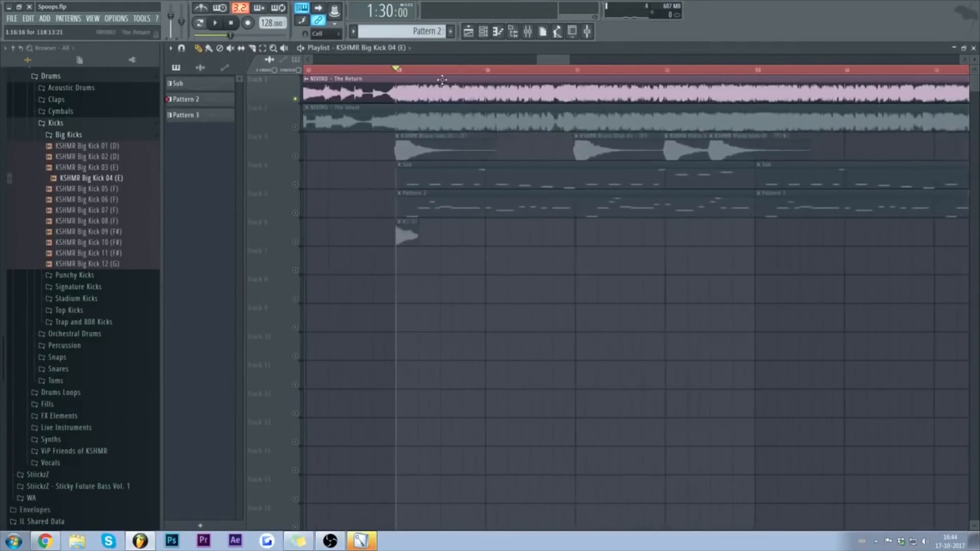
pyautogui.moveTo(431, 240); pyautogui.dragTo(419, 239)
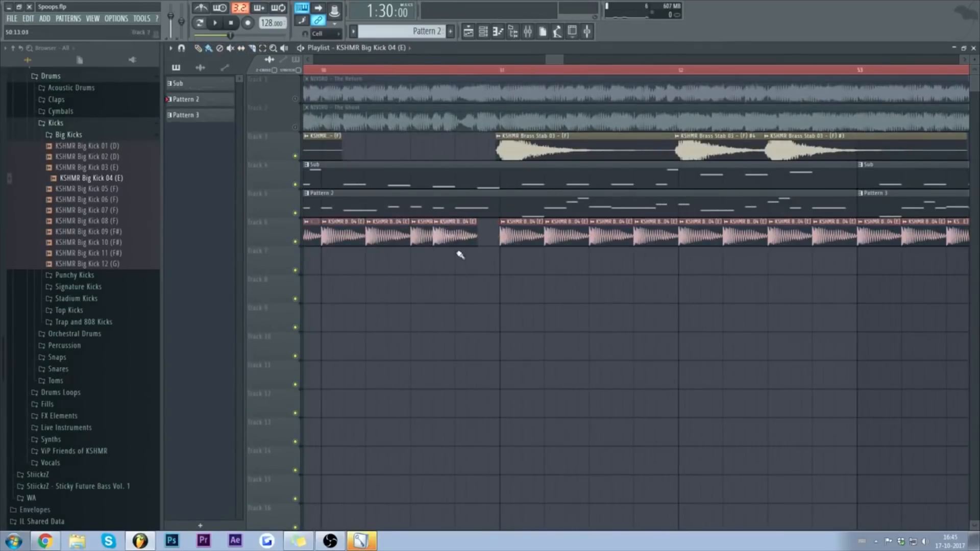
pyautogui.click(490, 229)
pyautogui.moveTo(493, 225); pyautogui.dragTo(492, 235)
pyautogui.press('space')
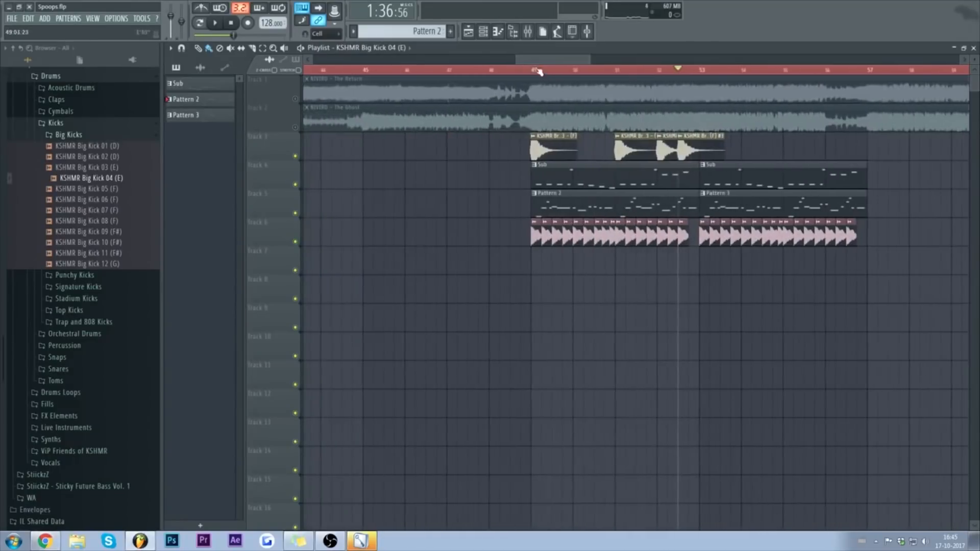
pyautogui.click(533, 70)
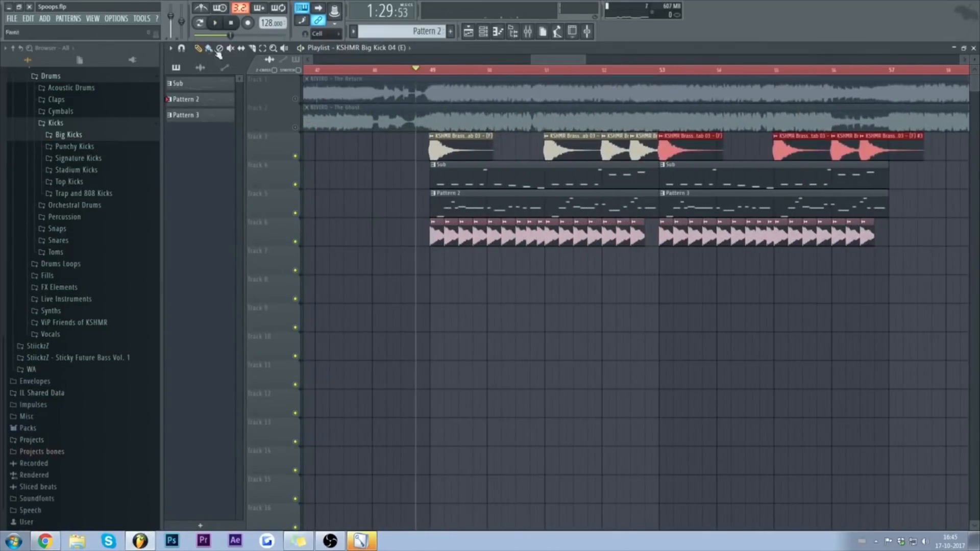
# Step: Play from bar 52 and make the kick clip there unique as KSHMR Big Kick 04 (E) #2
pyautogui.click(603, 70)
pyautogui.press('space')
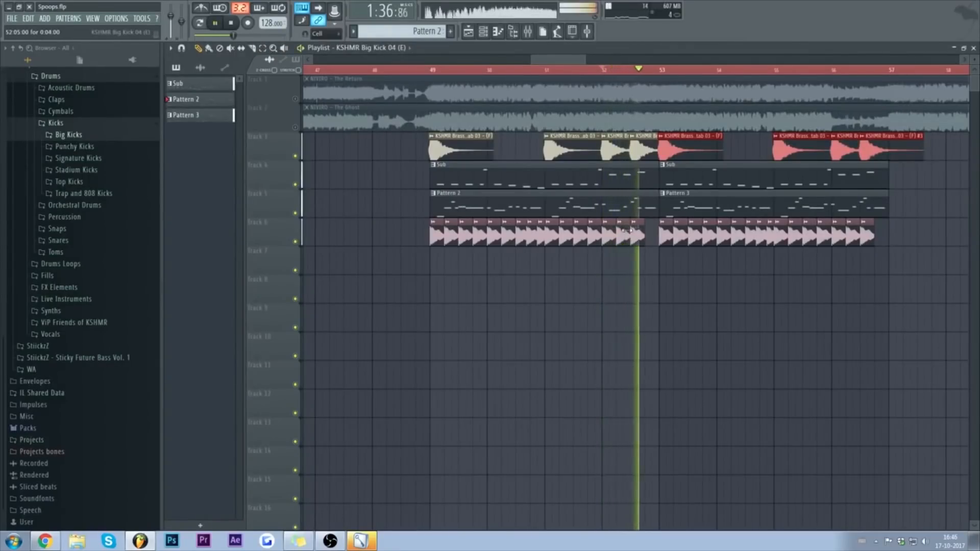
pyautogui.press('space')
pyautogui.rightClick(603, 229)
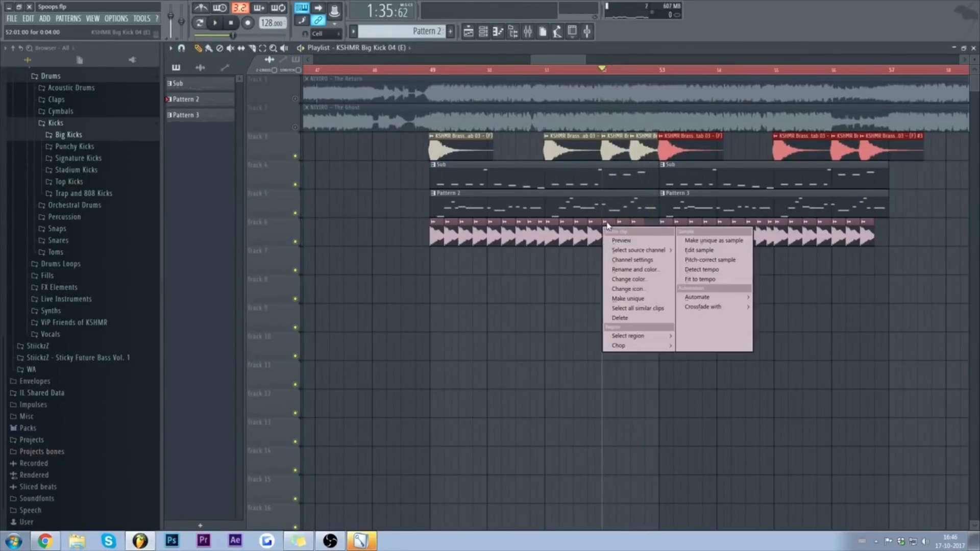
pyautogui.click(645, 300)
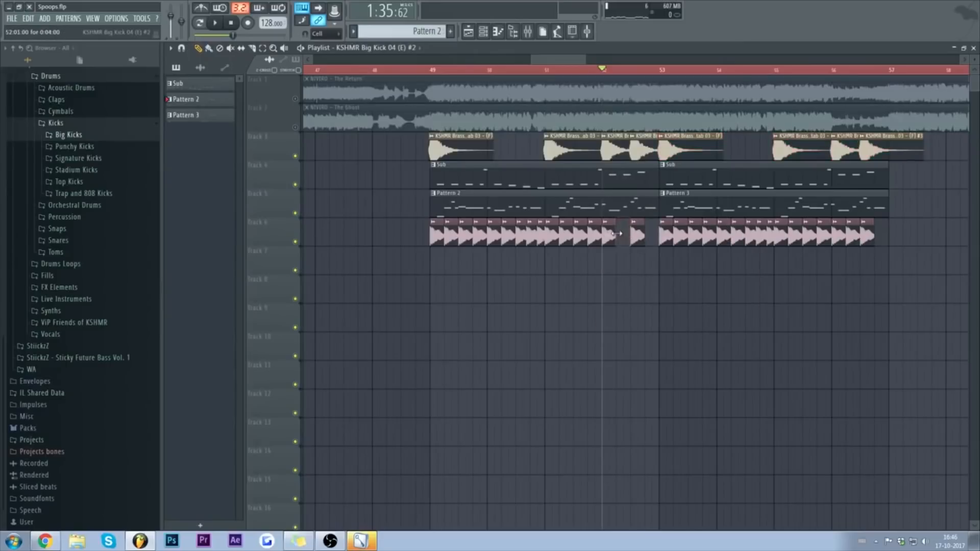
# Step: Preview the unique kick in its sample settings, then solo track 6 and listen
pyautogui.doubleClick(607, 235)
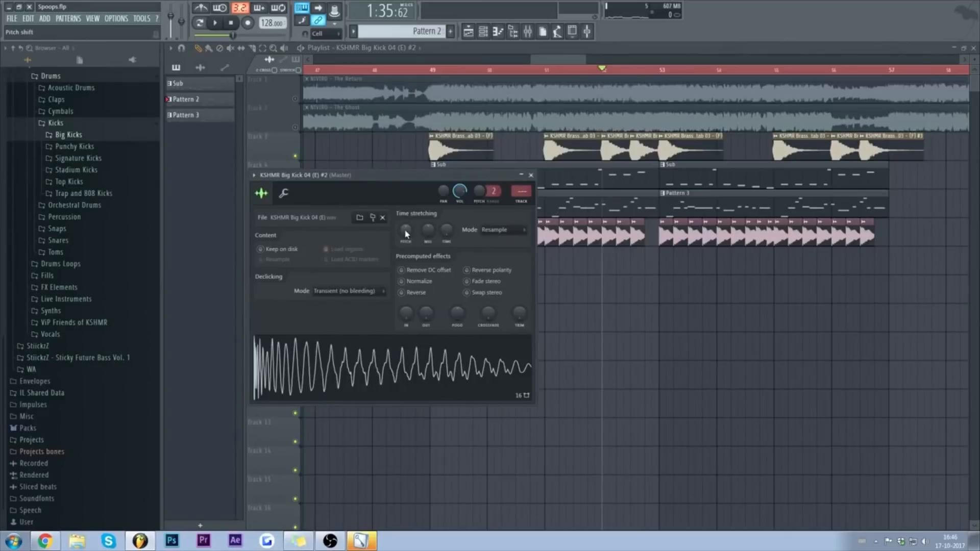
pyautogui.click(420, 353)
pyautogui.click(531, 175)
pyautogui.press('space')
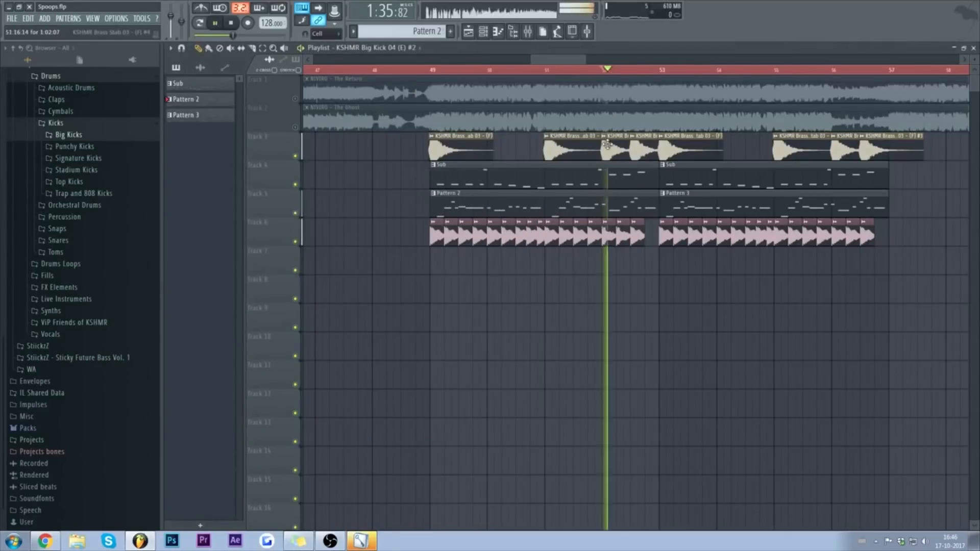
pyautogui.press('space')
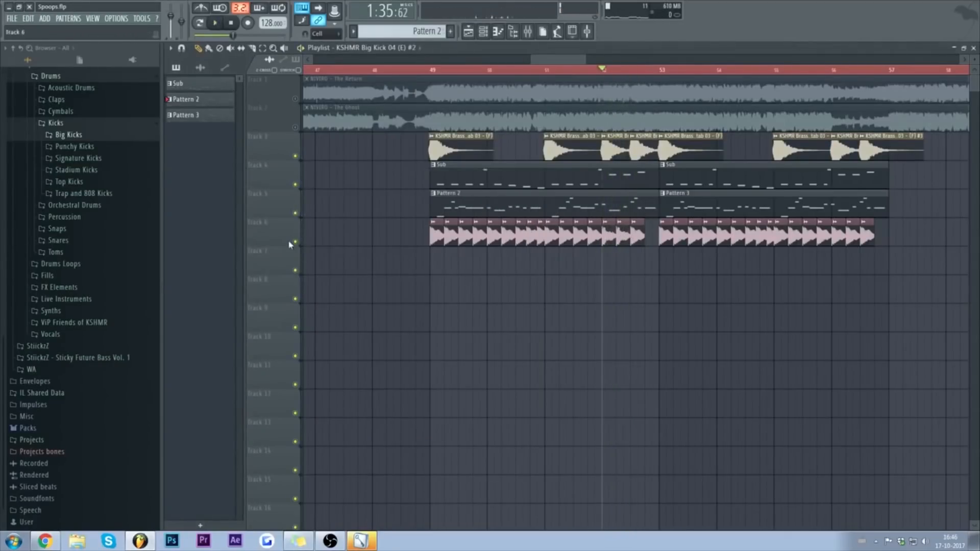
pyautogui.keyDown('ctrl'); pyautogui.click(295, 242); pyautogui.keyUp('ctrl')
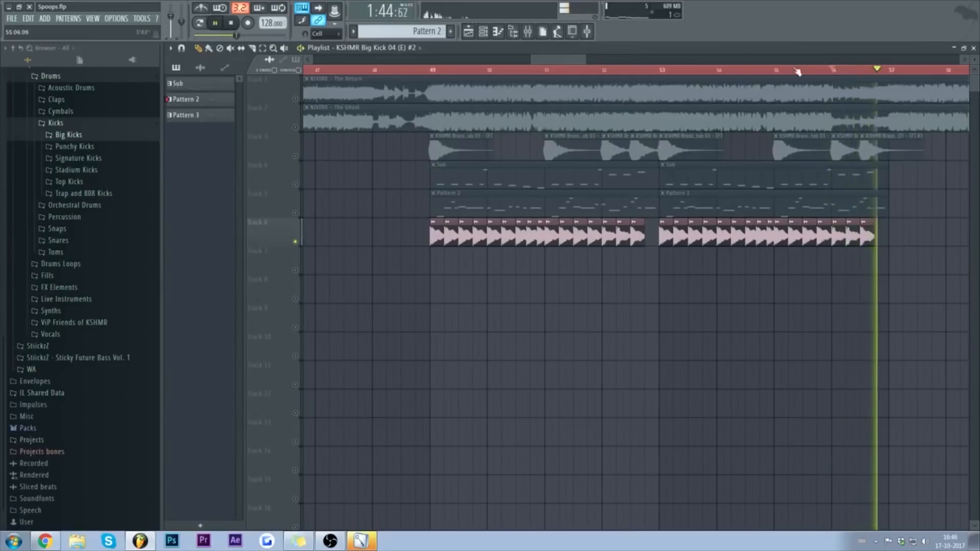
pyautogui.press('space')
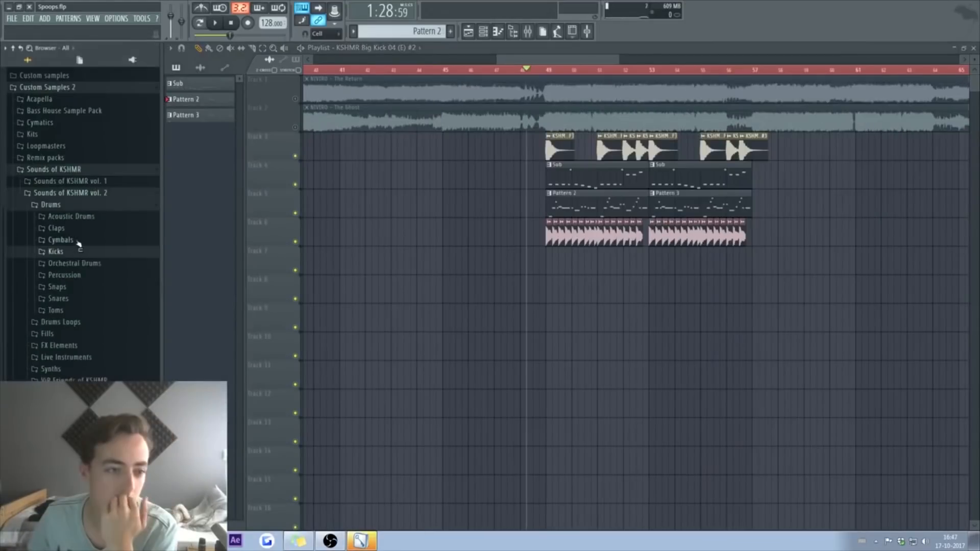
# Step: Add KSHMR Stadium Claps 02 clips on track 7 from bar 49, repeating them at bar 53
pyautogui.click(78, 230)
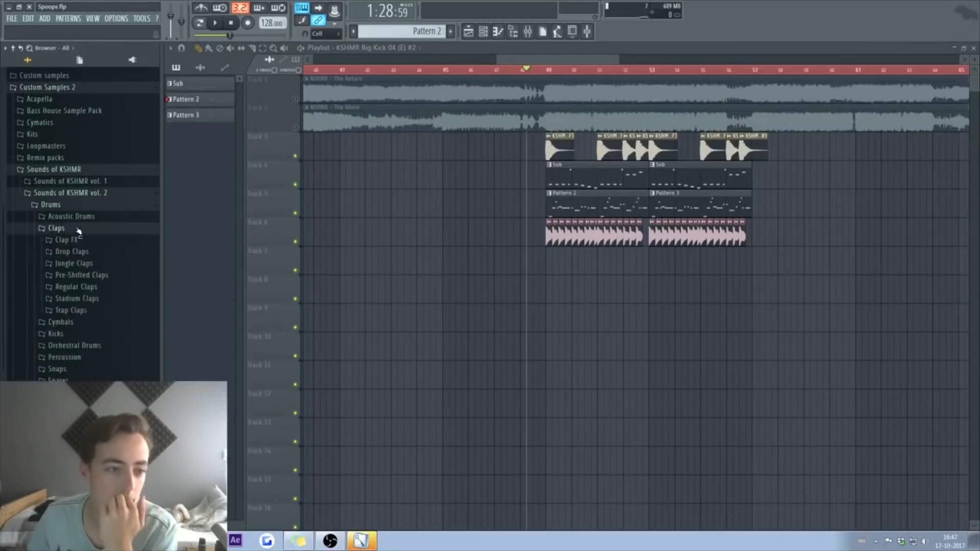
pyautogui.click(84, 299)
pyautogui.click(88, 352)
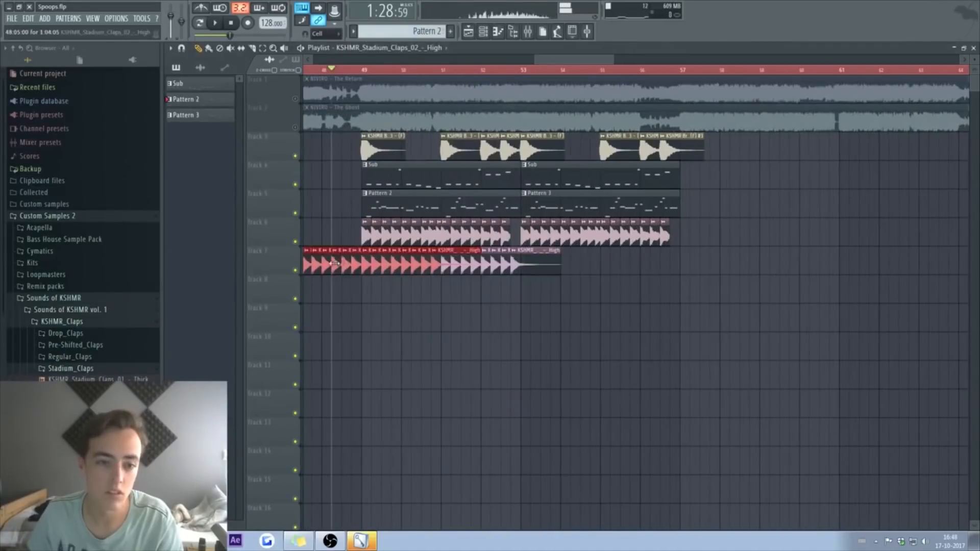
pyautogui.hotkey('ctrl', 'z')
pyautogui.hotkey('ctrl', 'v')
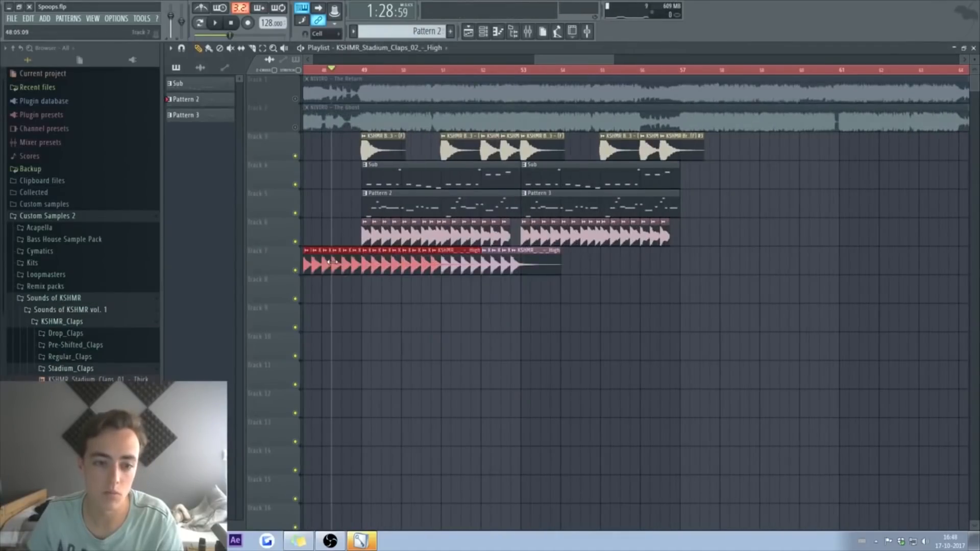
pyautogui.moveTo(336, 255); pyautogui.dragTo(597, 258)
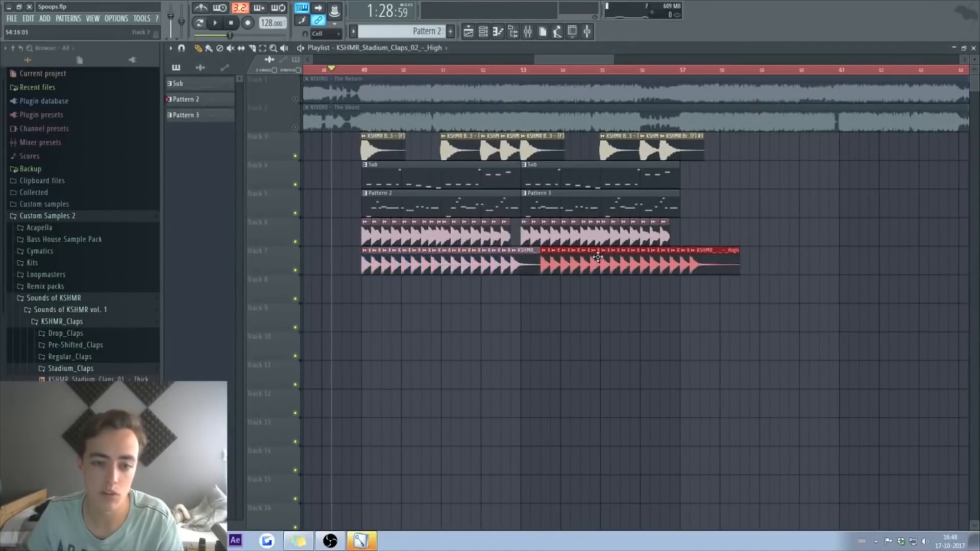
# Step: Place KSHMR_Ride_02 on track 8 at bar 53 and repeat the ride clips
pyautogui.click(81, 323)
pyautogui.click(83, 335)
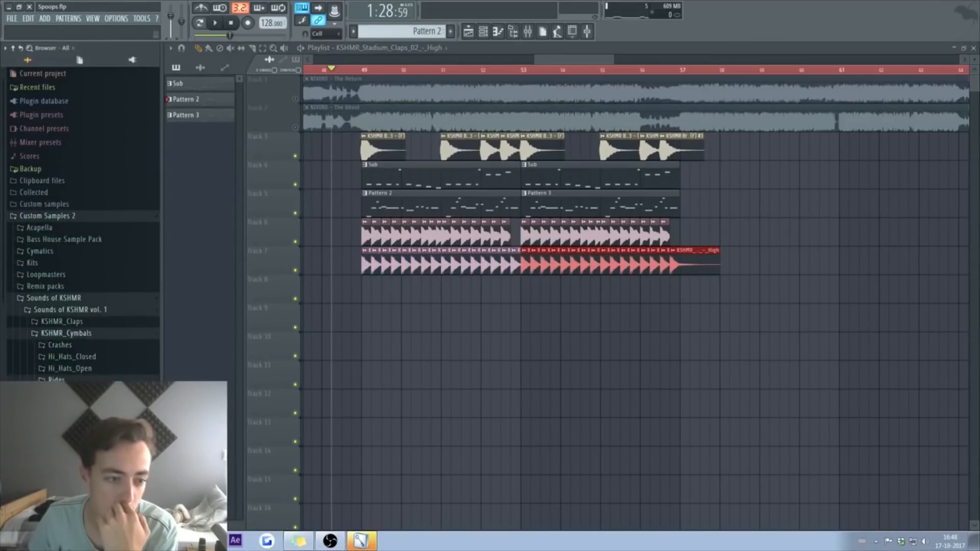
pyautogui.moveTo(540, 282); pyautogui.dragTo(532, 294)
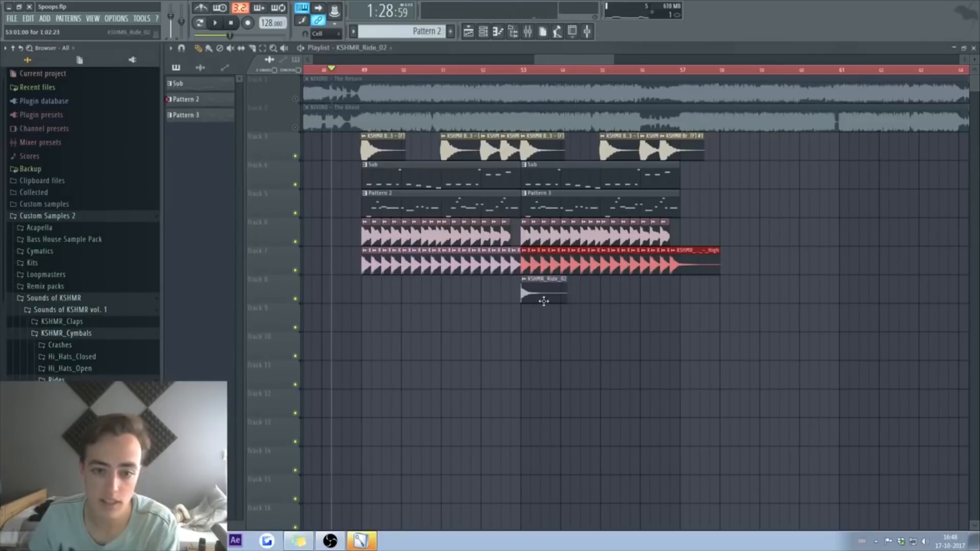
pyautogui.click(551, 324)
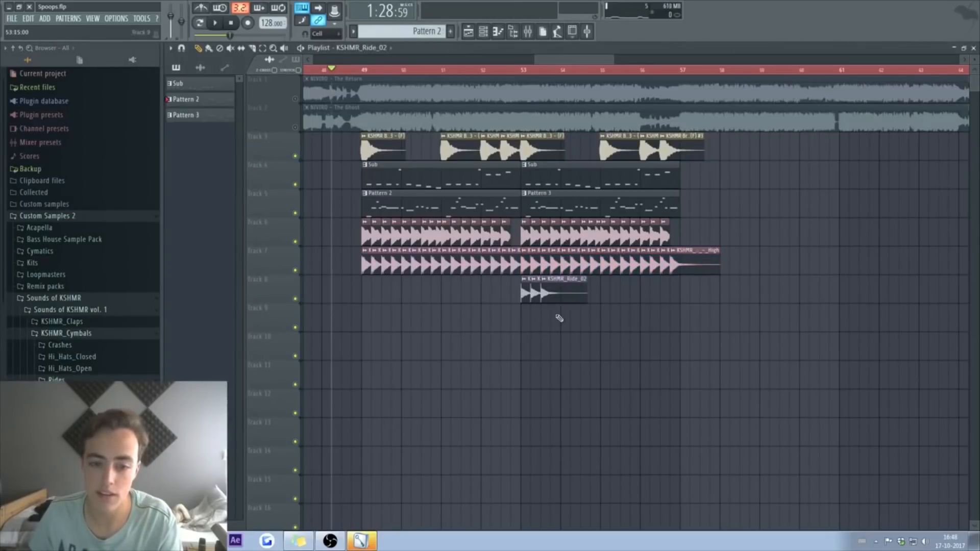
pyautogui.moveTo(607, 319); pyautogui.dragTo(599, 296)
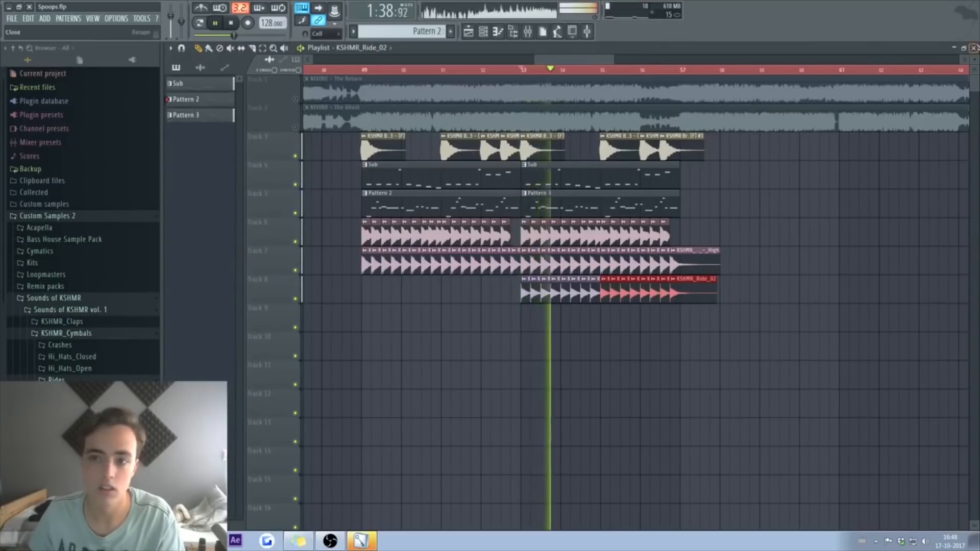
# Step: Route the stadium claps channel to mixer insert 10 and save the project
pyautogui.click(973, 48)
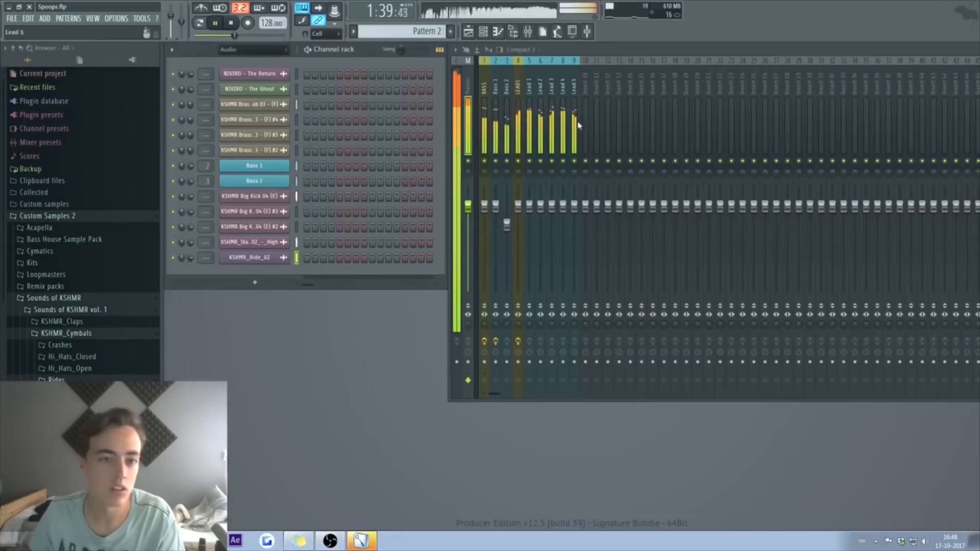
pyautogui.click(280, 243)
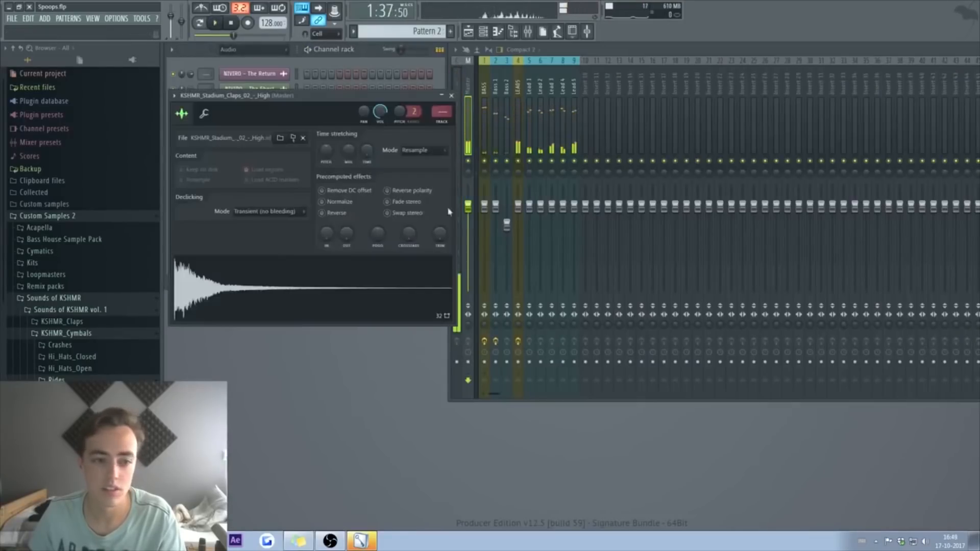
pyautogui.hotkey('ctrl', 'l')
pyautogui.click(452, 96)
pyautogui.click(254, 257)
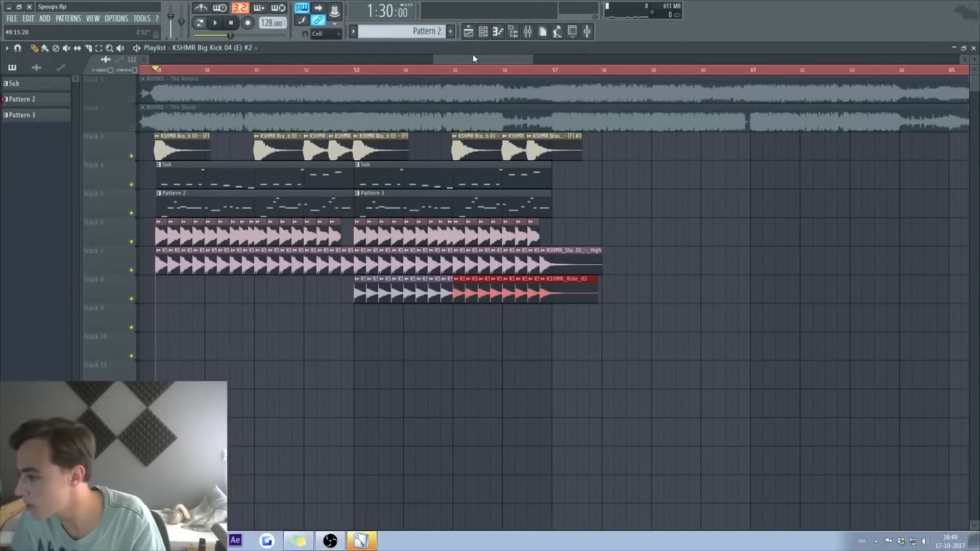
pyautogui.hotkey('ctrl', 's')
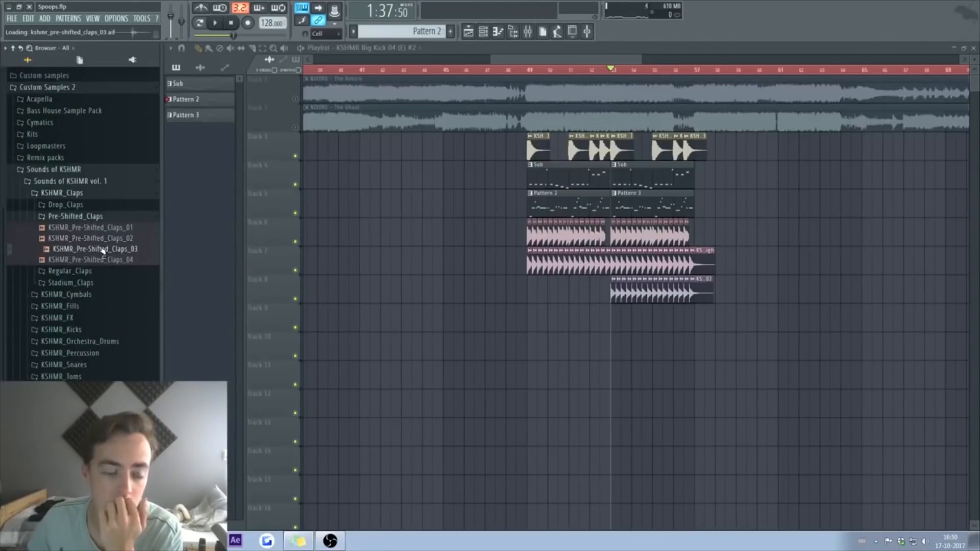
# Step: Audition the pre-shifted claps and place a KSHMR_Pre-Shifted_Claps_04 hit on track 9
pyautogui.click(109, 230)
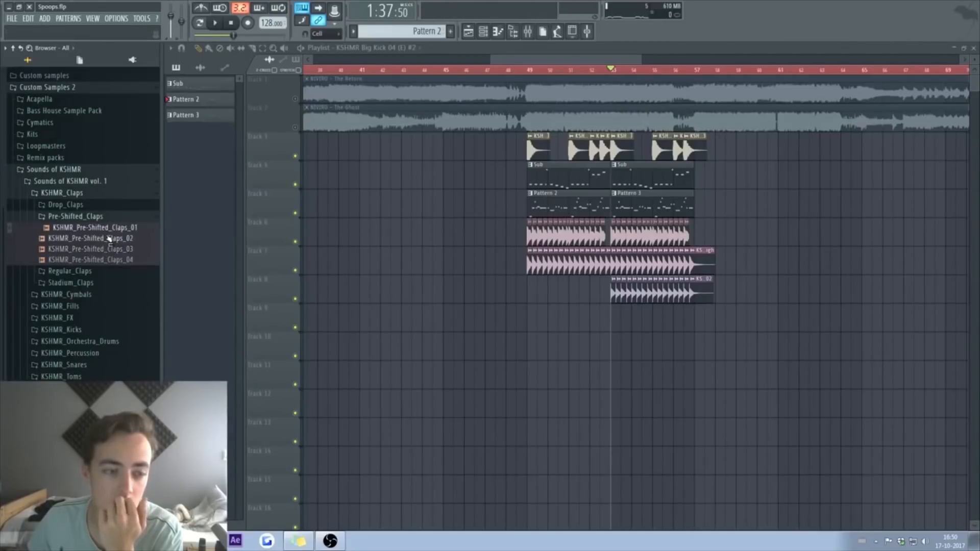
pyautogui.click(109, 230)
pyautogui.click(116, 262)
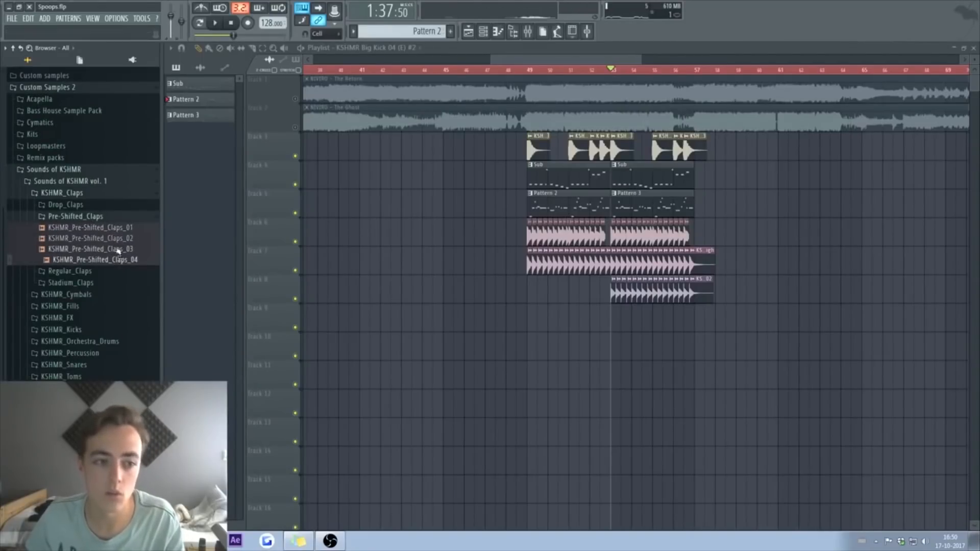
pyautogui.moveTo(126, 260); pyautogui.dragTo(624, 317)
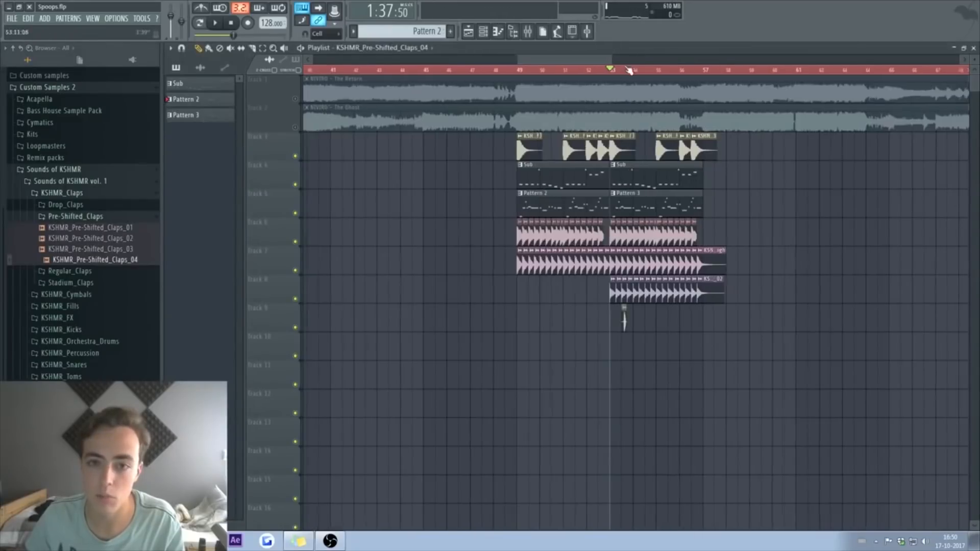
pyautogui.scroll(6, 624, 317)
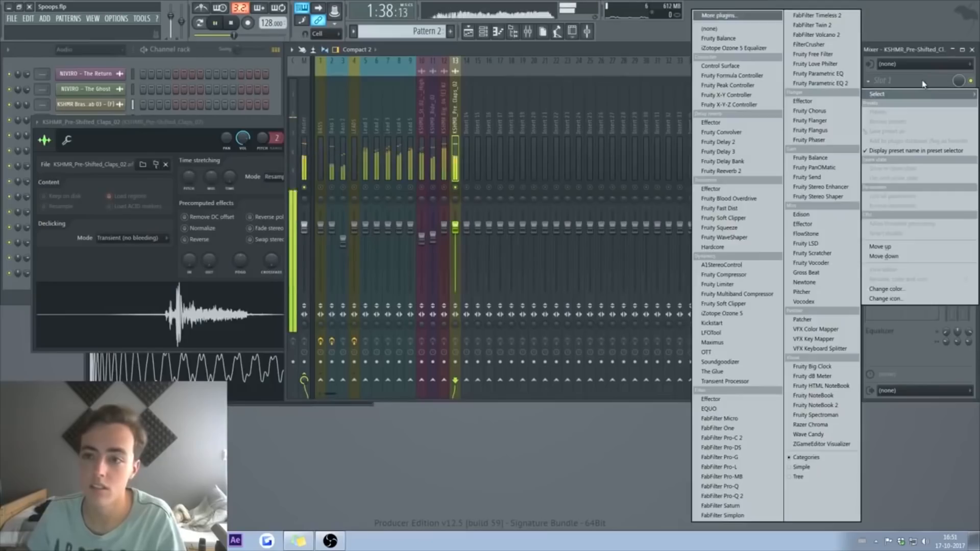
# Step: EQ the new clap with a low-mid cut and a high-end boost, then unsolo it
pyautogui.press('Escape')
pyautogui.moveTo(128, 232); pyautogui.dragTo(127, 248)
pyautogui.moveTo(242, 231)
pyautogui.mouseDown()
pyautogui.moveTo(244, 209)
pyautogui.moveTo(246, 218)
pyautogui.mouseUp()
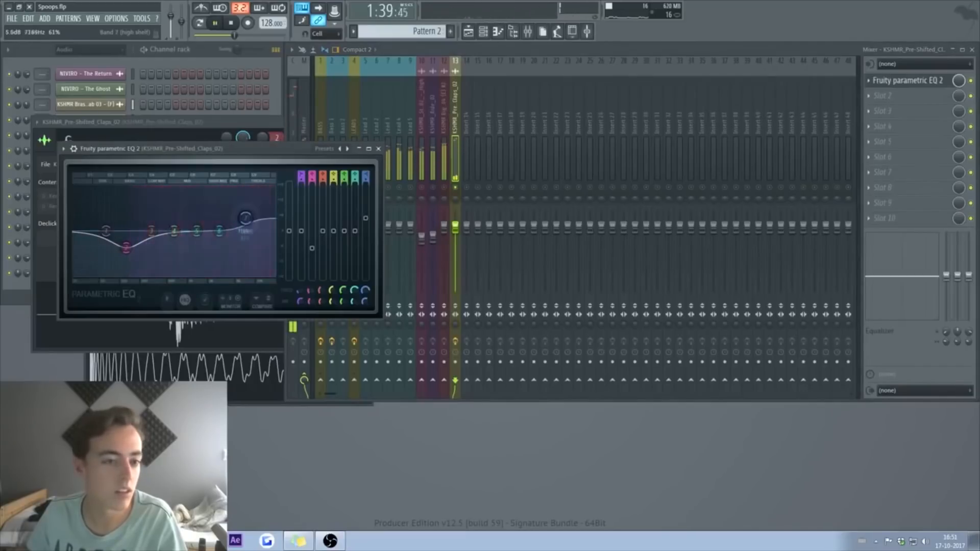
pyautogui.rightClick(455, 187)
pyautogui.press('space')
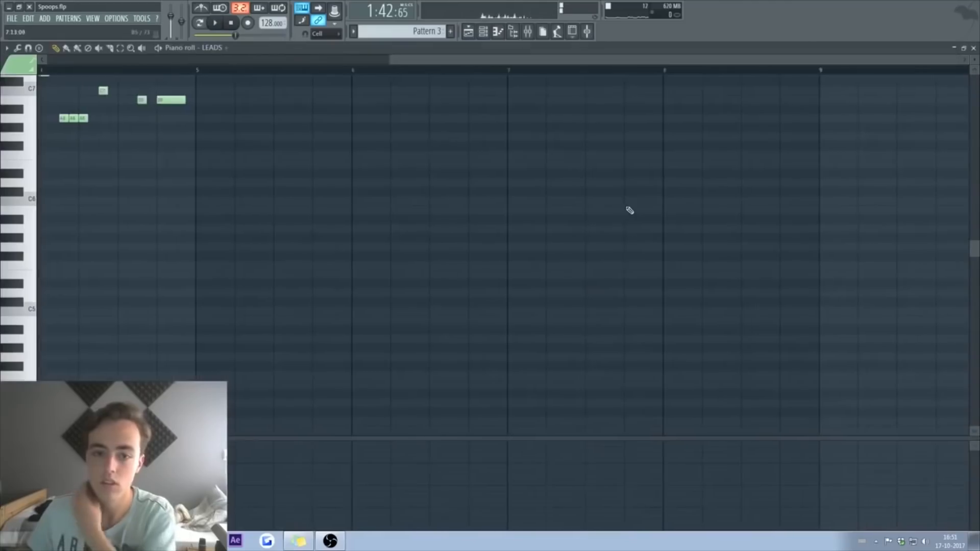
# Step: Zoom in on the LEADS notes and play the pattern
pyautogui.moveTo(486, 70); pyautogui.dragTo(340, 70)
pyautogui.scroll(3, 505, 237)
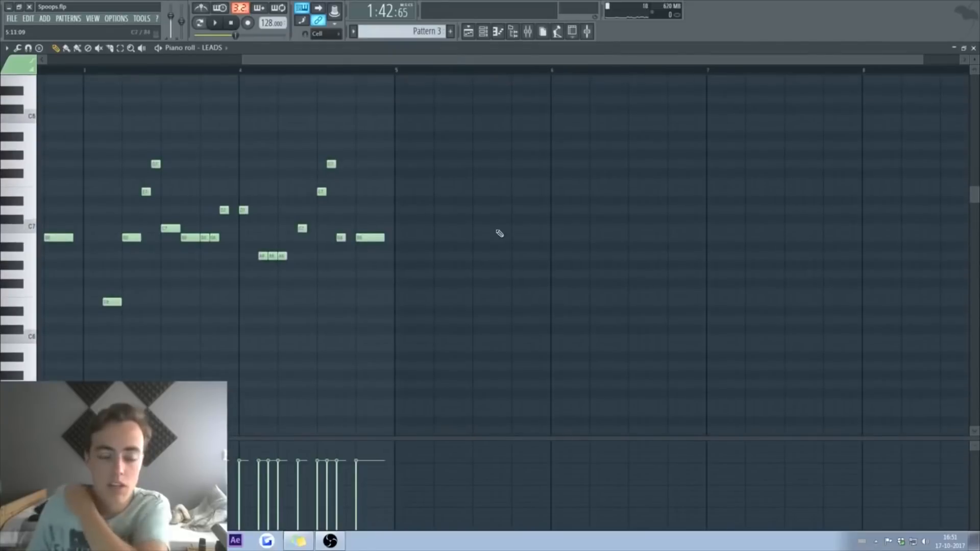
pyautogui.press('space')
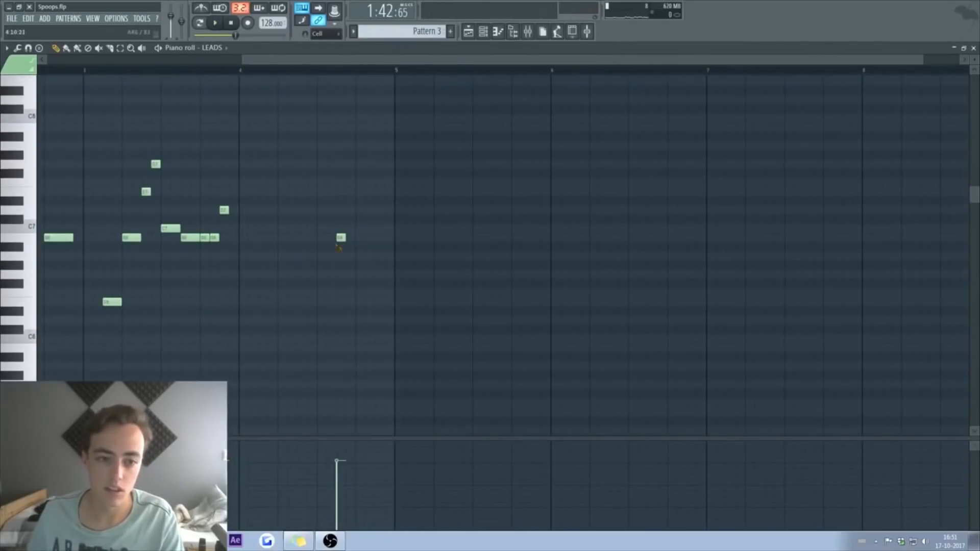
# Step: Trim the Track 7 loop and erase the clip pieces running past the playhead
pyautogui.press('F5')
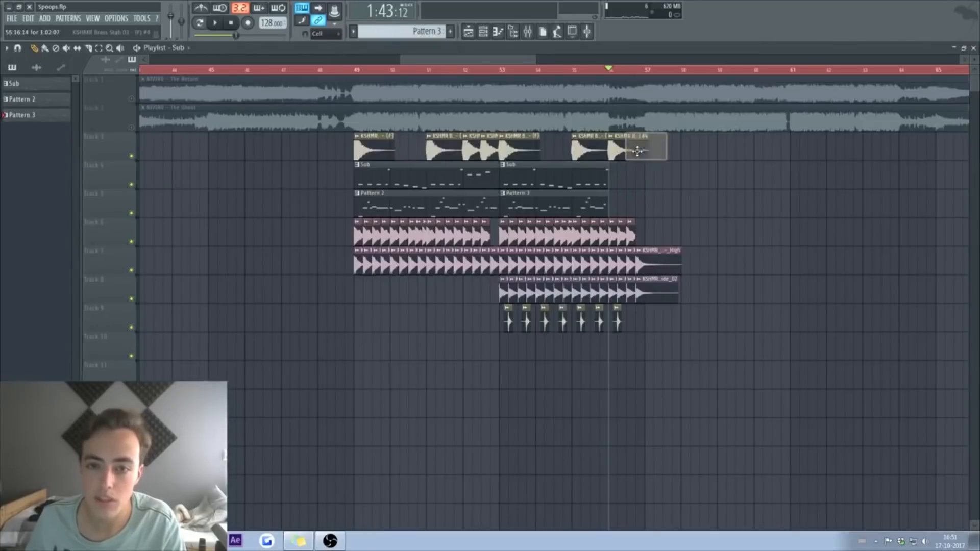
pyautogui.moveTo(637, 253); pyautogui.dragTo(637, 264)
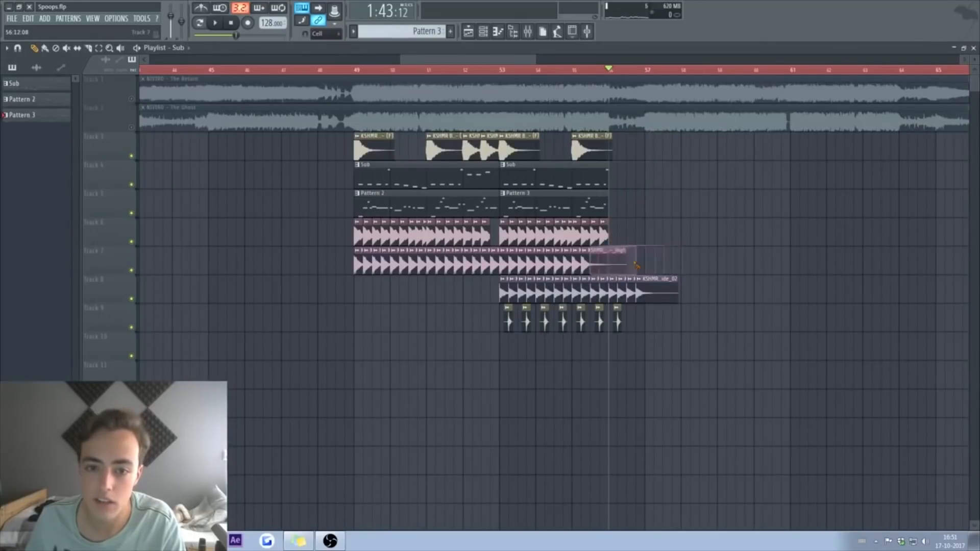
pyautogui.hotkey('ctrl', 'z')
pyautogui.rightClick(673, 262)
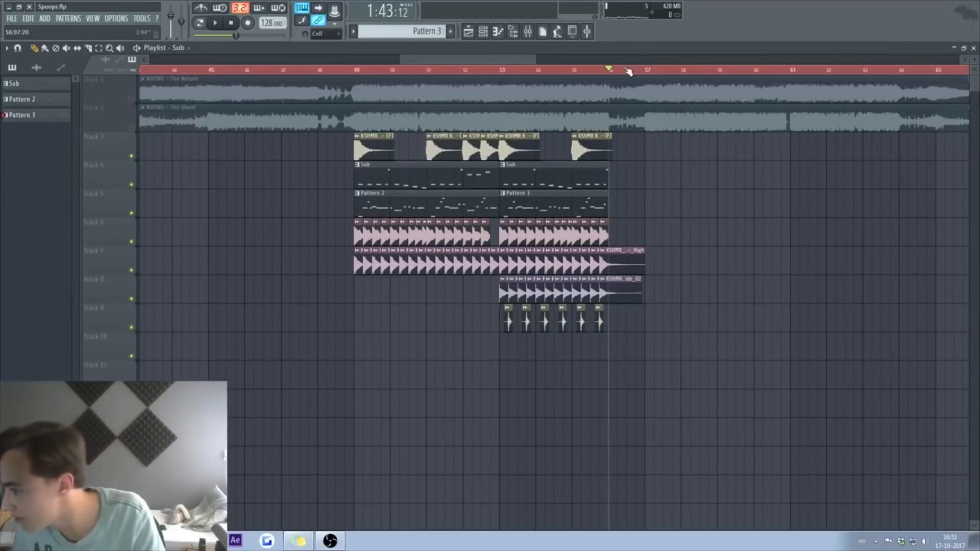
pyautogui.press('space')
pyautogui.scroll(2, 708, 71)
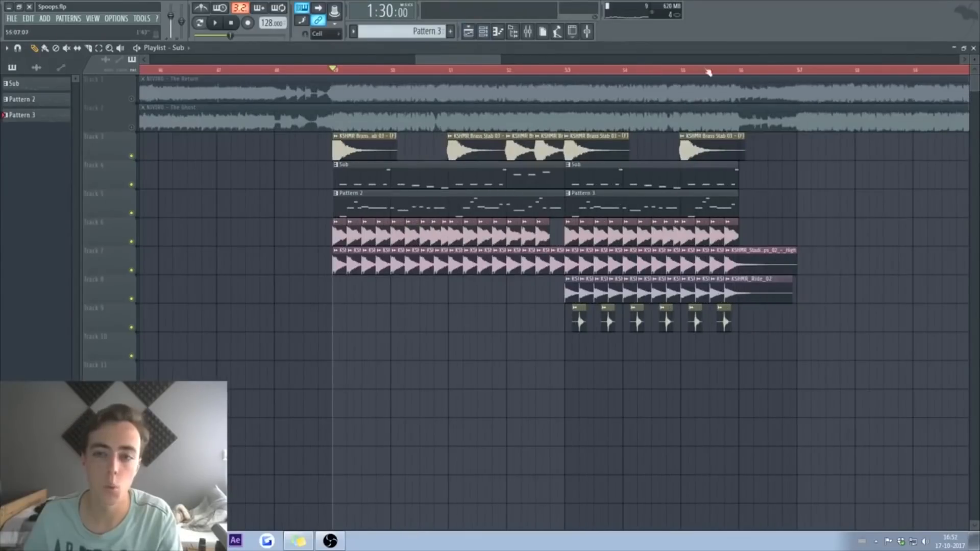
# Step: Audition the section with The Ghost, then The Return soloed, and open Pattern 2's lead melody
pyautogui.rightClick(131, 127)
pyautogui.press('space')
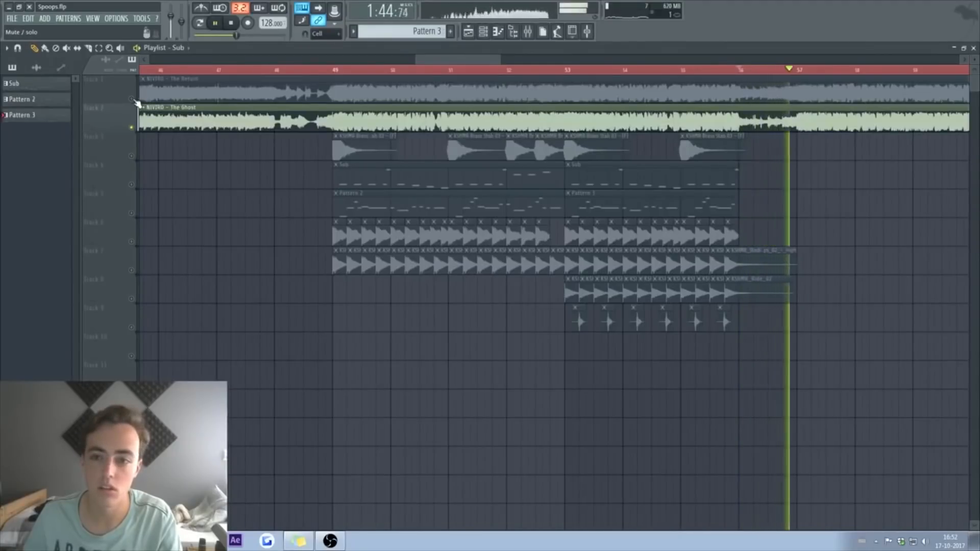
pyautogui.press('space')
pyautogui.rightClick(132, 100)
pyautogui.press('space')
pyautogui.press('space')
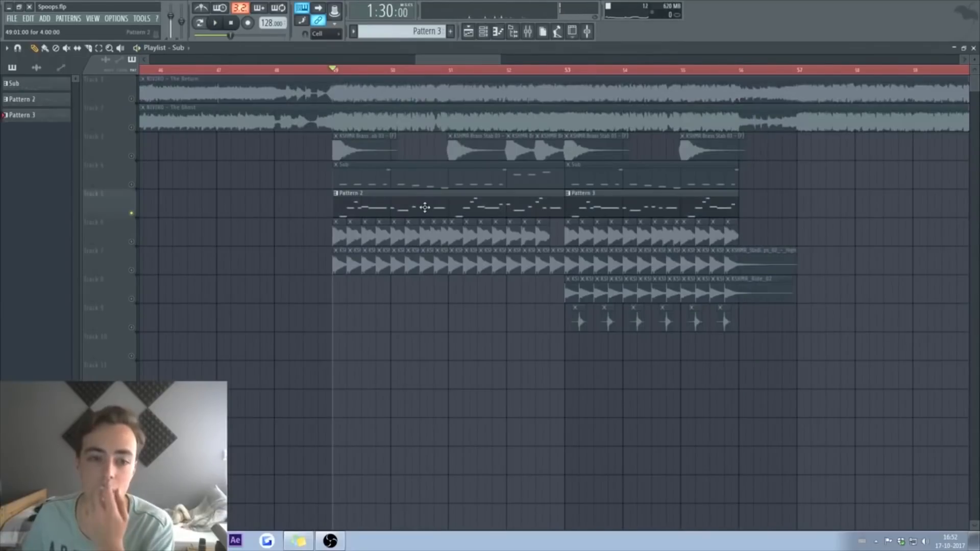
pyautogui.doubleClick(425, 208)
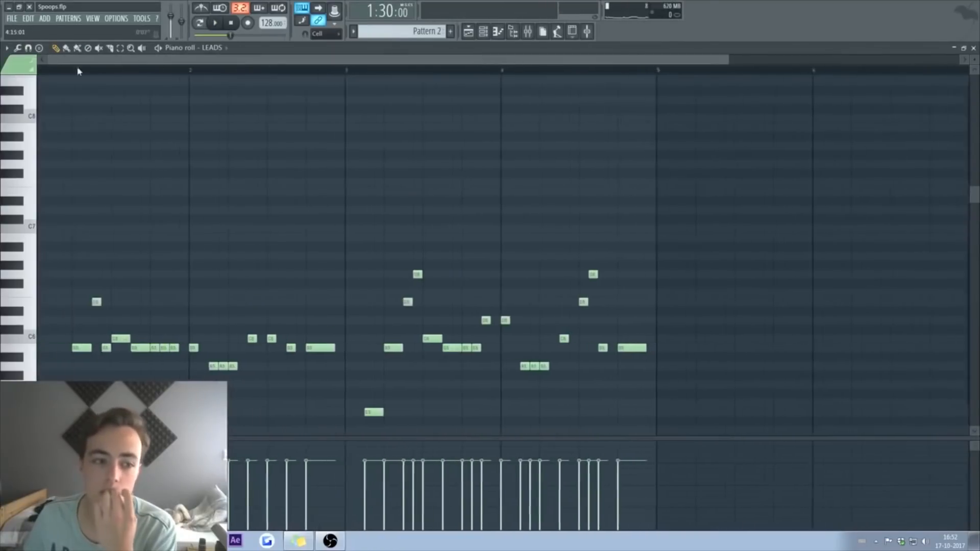
# Step: Select the LEADS notes and set the time range to the whole pattern
pyautogui.scroll(-4, 220, 174)
pyautogui.hotkey('ctrl', 'a')
pyautogui.scroll(6, 160, 68)
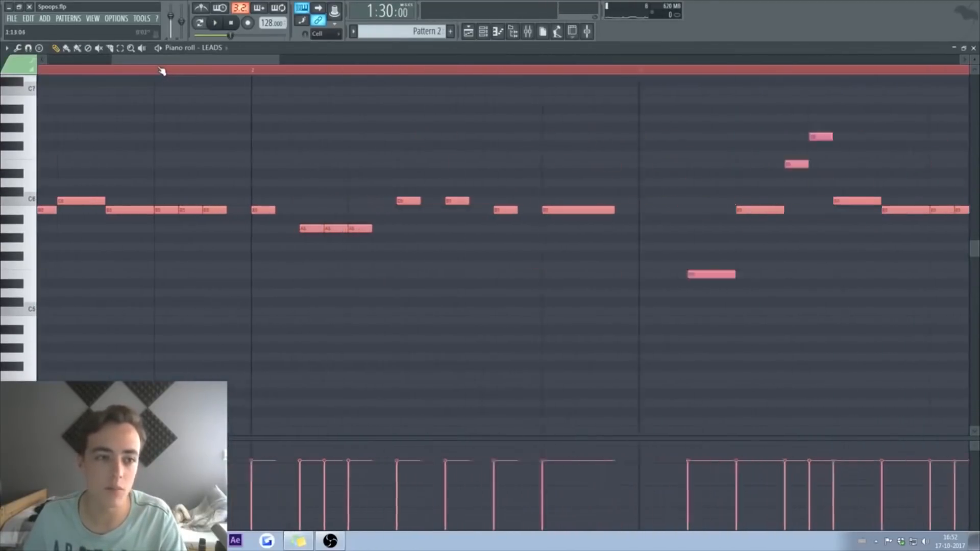
pyautogui.moveTo(184, 72); pyautogui.dragTo(171, 76)
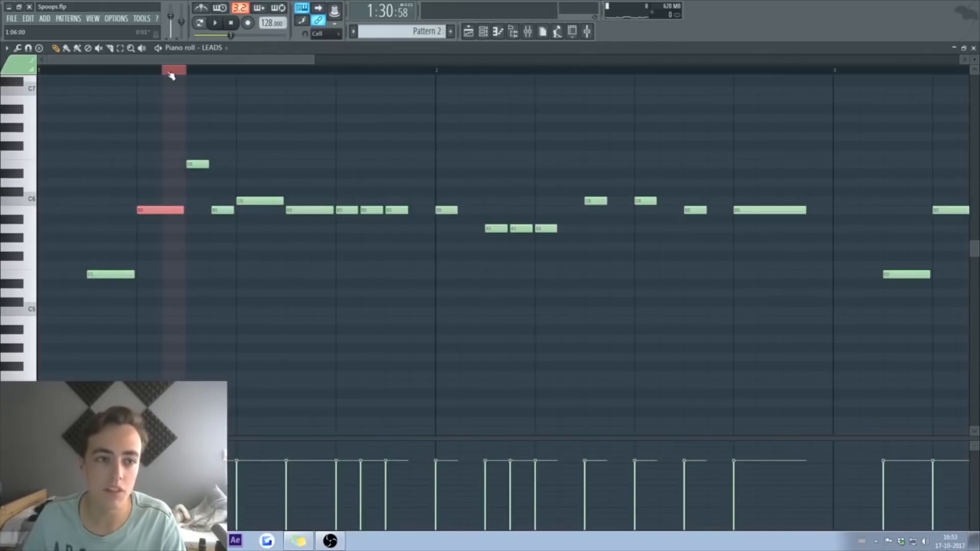
pyautogui.doubleClick(170, 73)
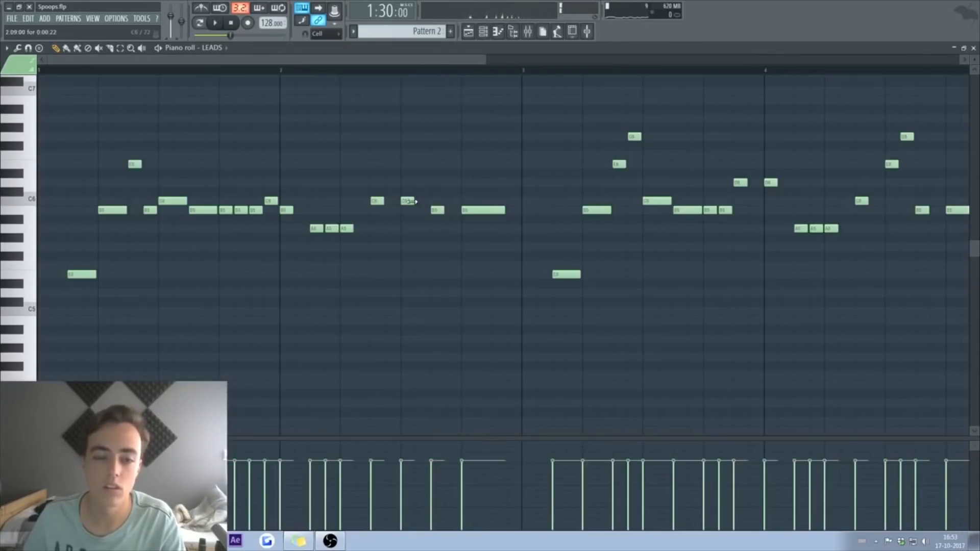
# Step: Raise one lead note a semitone to D6 and delete a C6 note, then return to the playlist
pyautogui.moveTo(423, 191); pyautogui.dragTo(426, 179)
pyautogui.press('space')
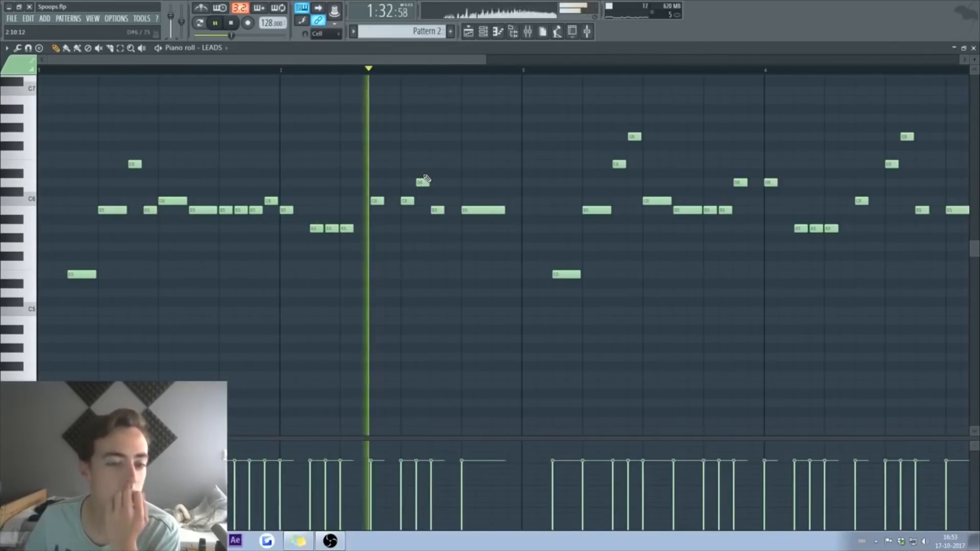
pyautogui.rightClick(271, 203)
pyautogui.press('space')
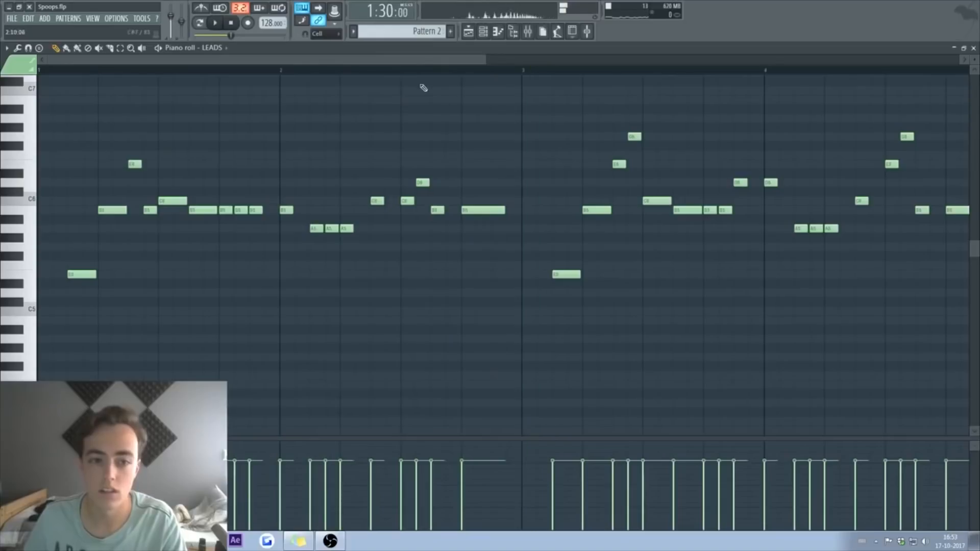
pyautogui.click(397, 70)
pyautogui.press('space')
pyautogui.press('space')
pyautogui.press('F5')
# Step: Solo the Sub track, add a Sylenth1 Bass 3 channel with the 023 Bass 'Return' preset, and nudge its fader up
pyautogui.rightClick(132, 185)
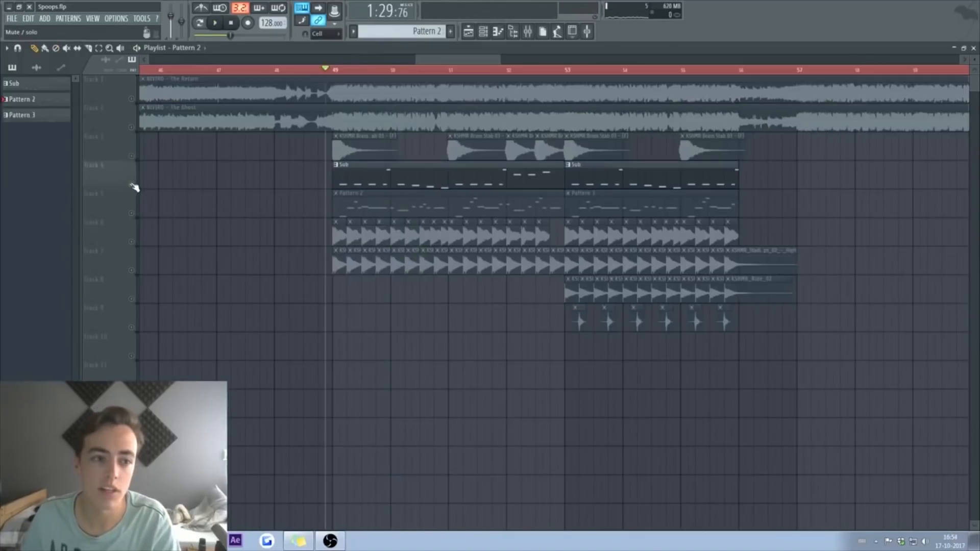
pyautogui.press('space')
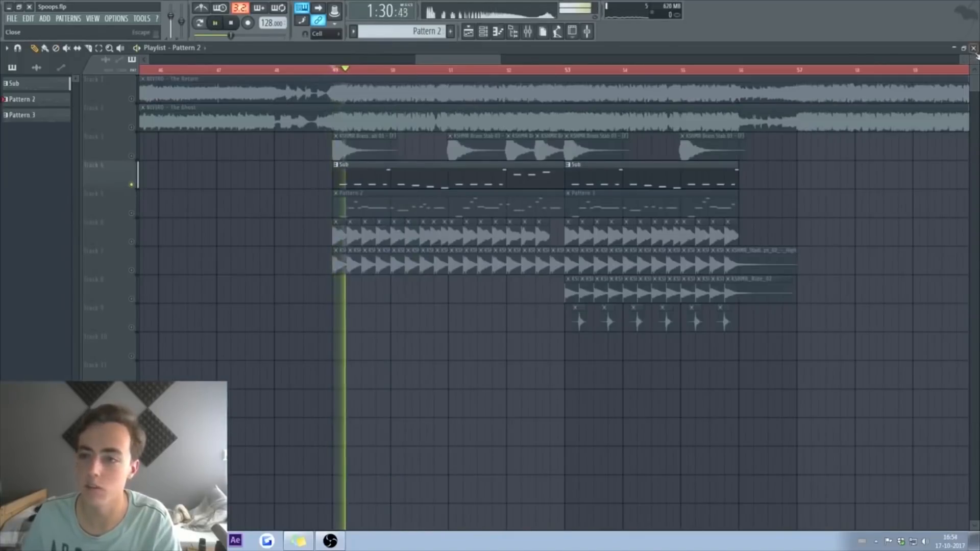
pyautogui.press('F5')
pyautogui.click(376, 34)
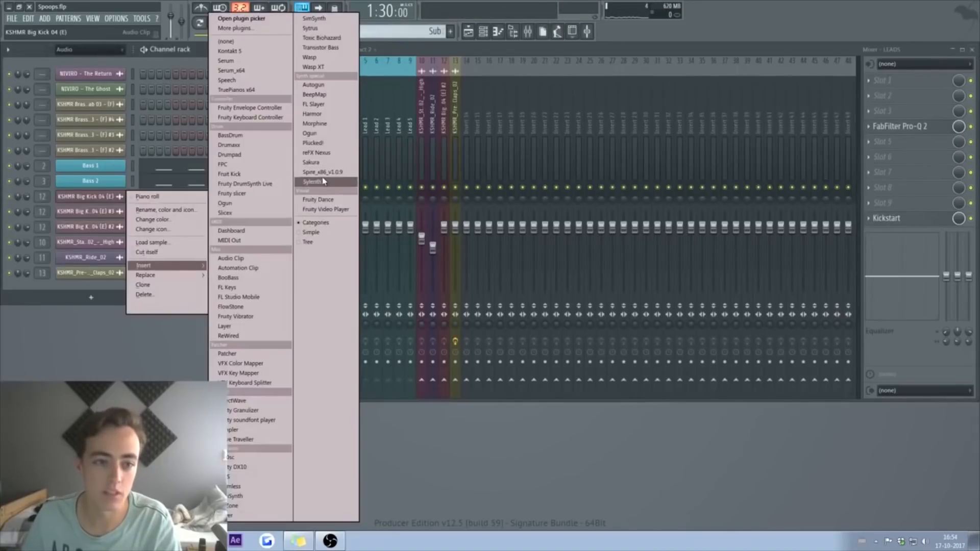
pyautogui.click(323, 181)
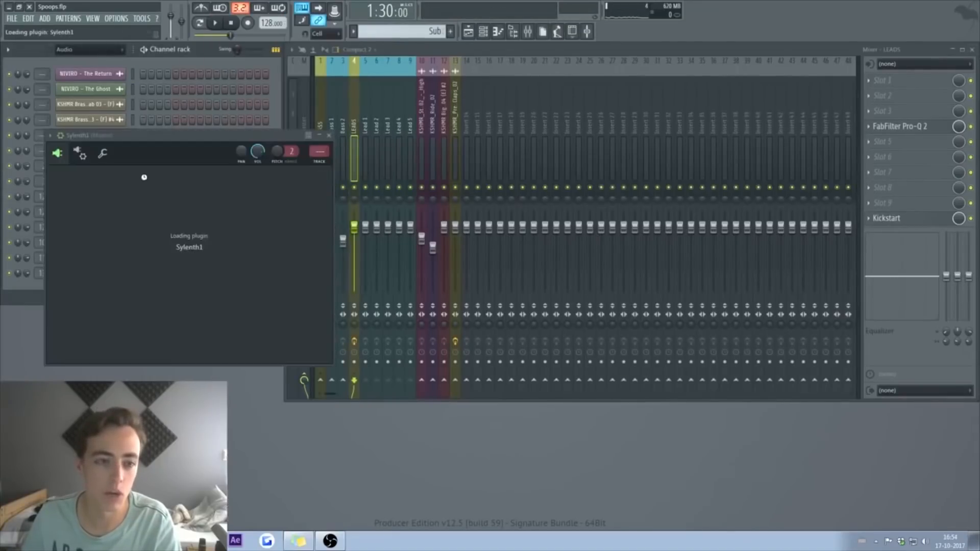
pyautogui.click(578, 209)
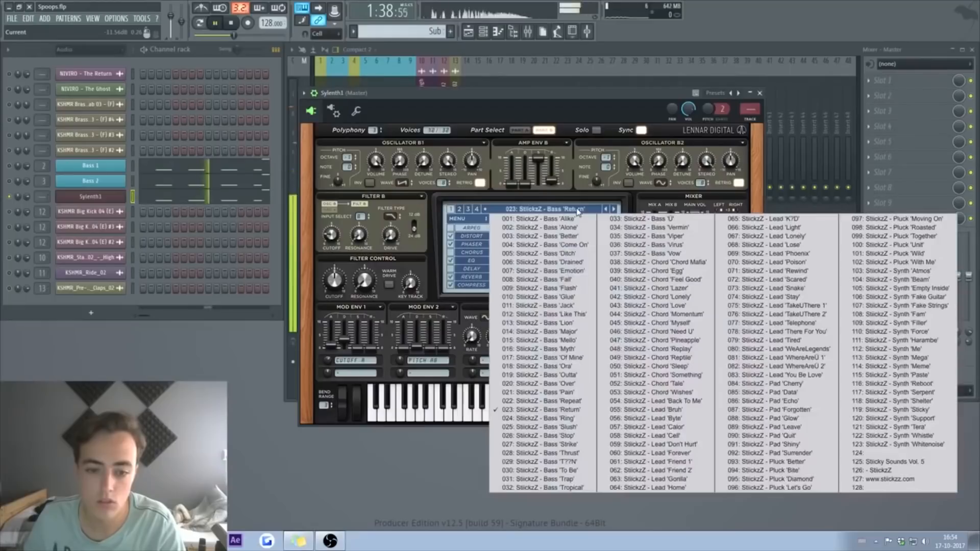
pyautogui.click(578, 211)
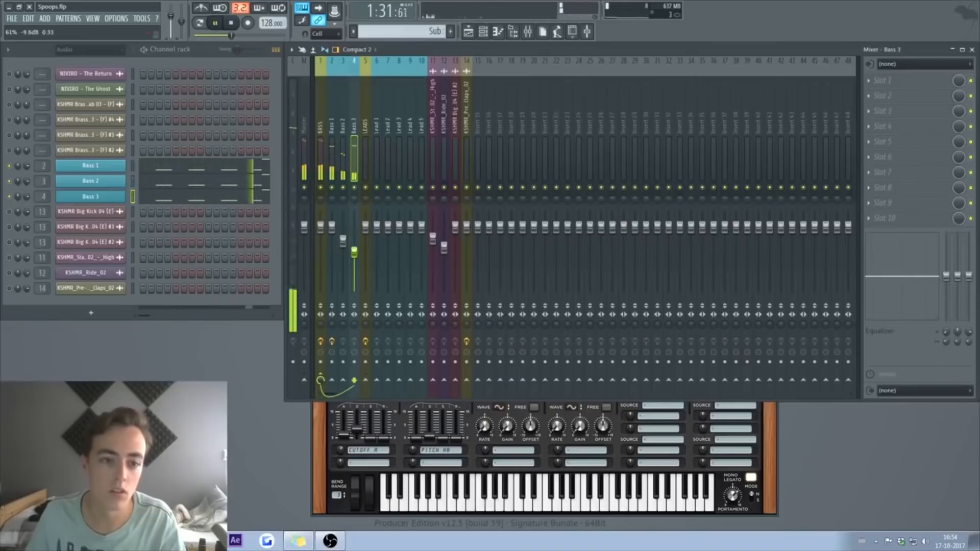
pyautogui.moveTo(354, 252); pyautogui.dragTo(355, 247)
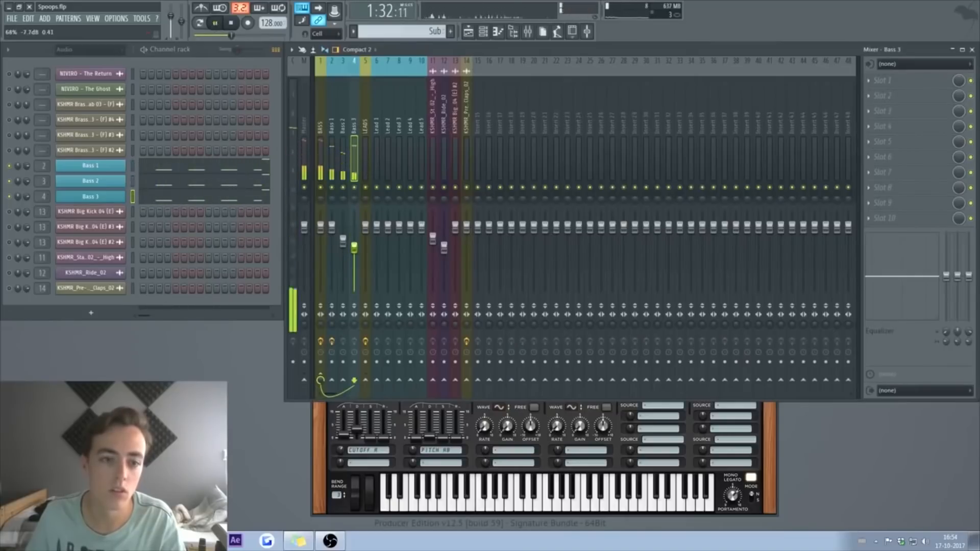
# Step: Create Pattern 4, show all channels, and open LEADS in the piano roll
pyautogui.click(470, 32)
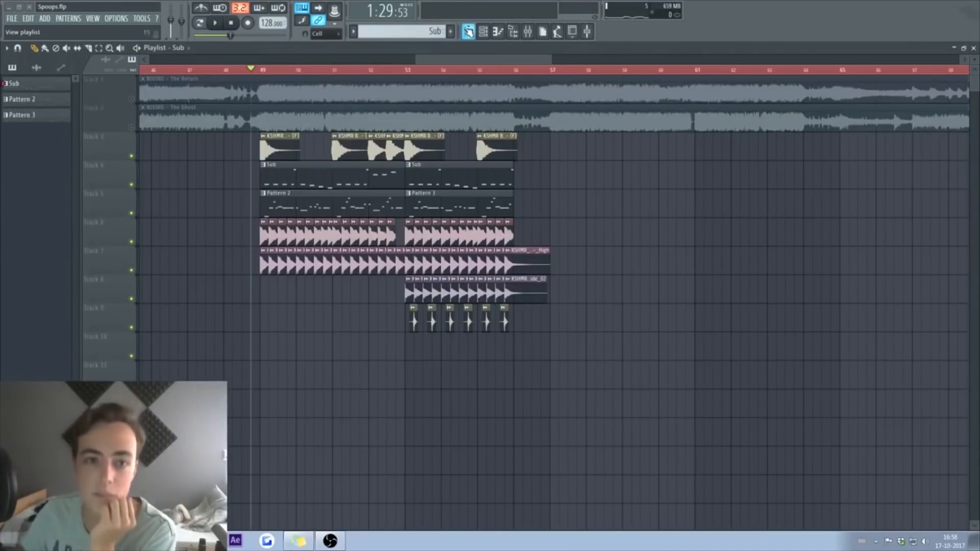
pyautogui.click(468, 31)
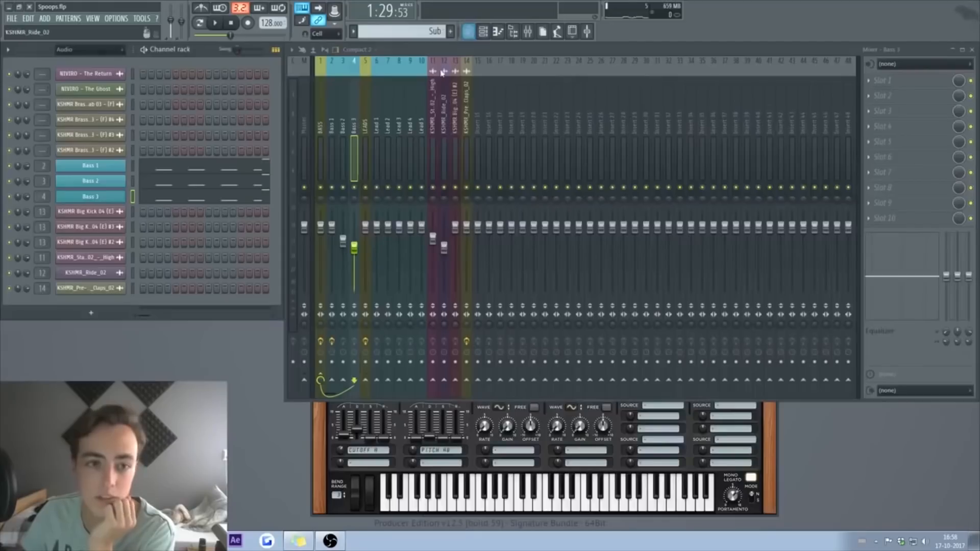
pyautogui.click(452, 32)
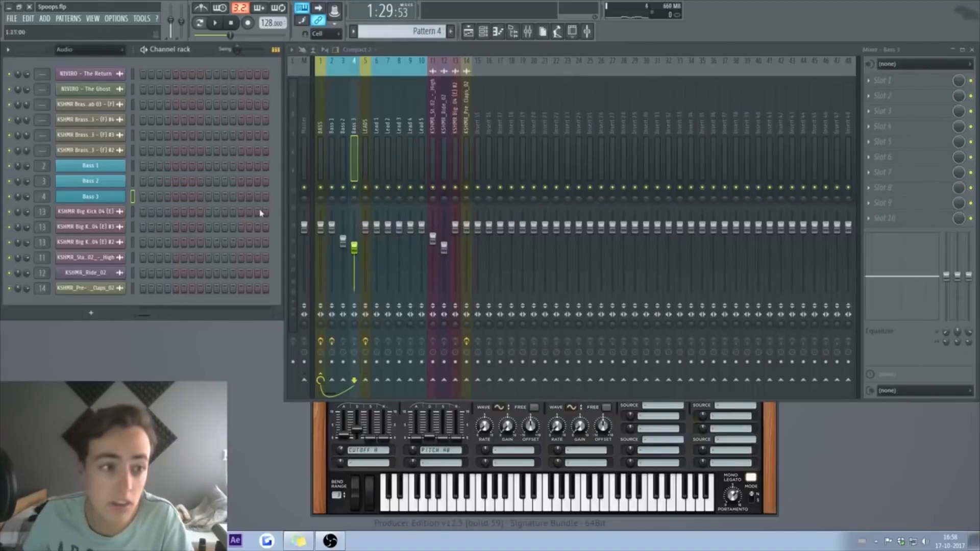
pyautogui.click(112, 49)
pyautogui.click(71, 57)
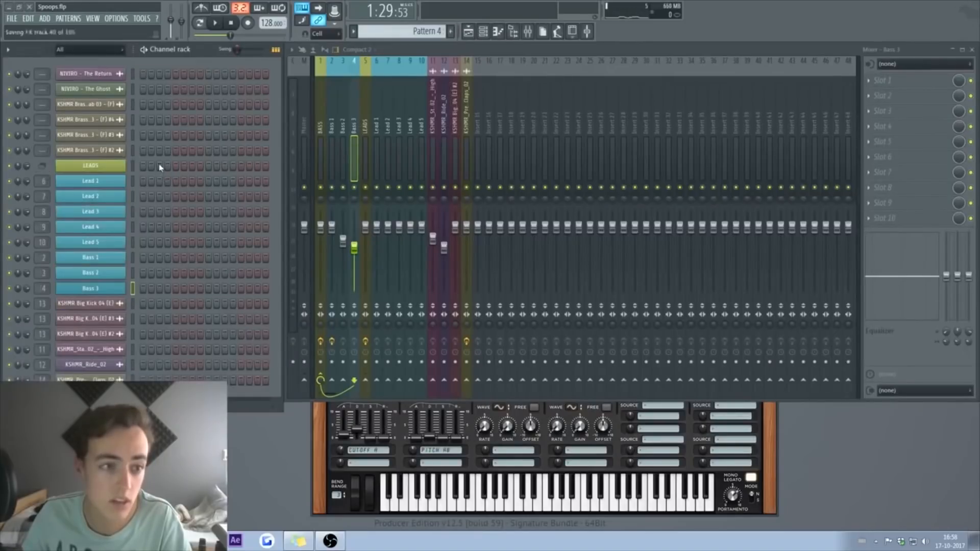
pyautogui.click(214, 25)
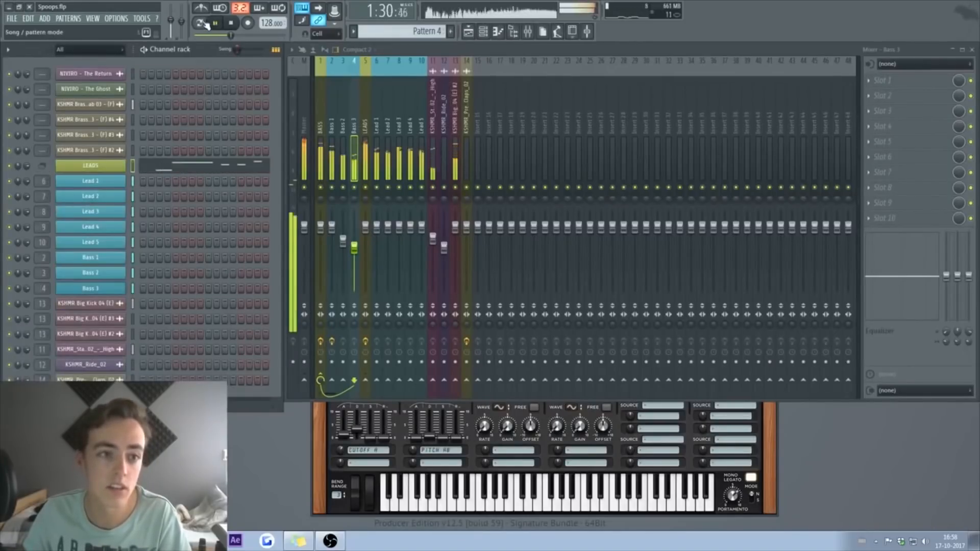
pyautogui.click(240, 164)
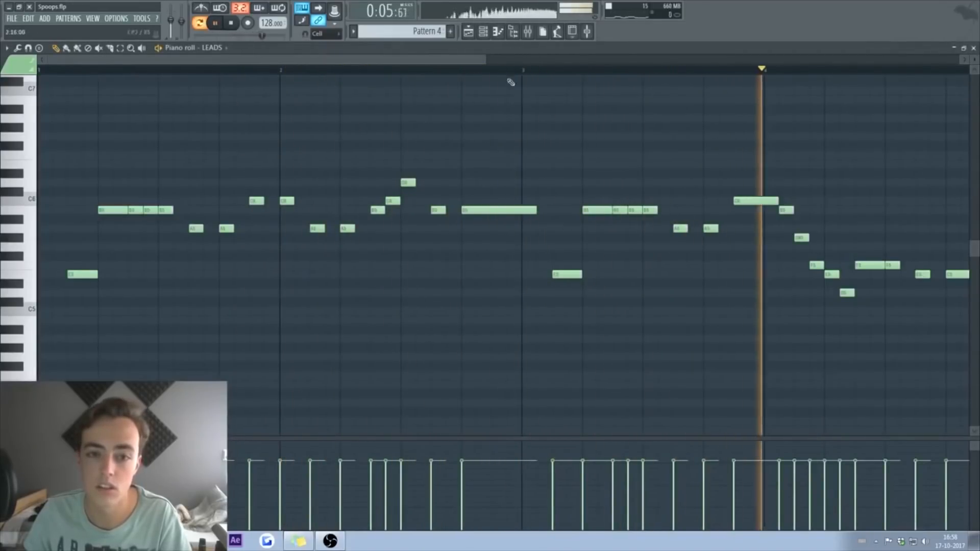
# Step: In Pattern 4's lead melody, lengthen a short note and delete the stray low note
pyautogui.moveTo(486, 60); pyautogui.dragTo(705, 60)
pyautogui.press('space')
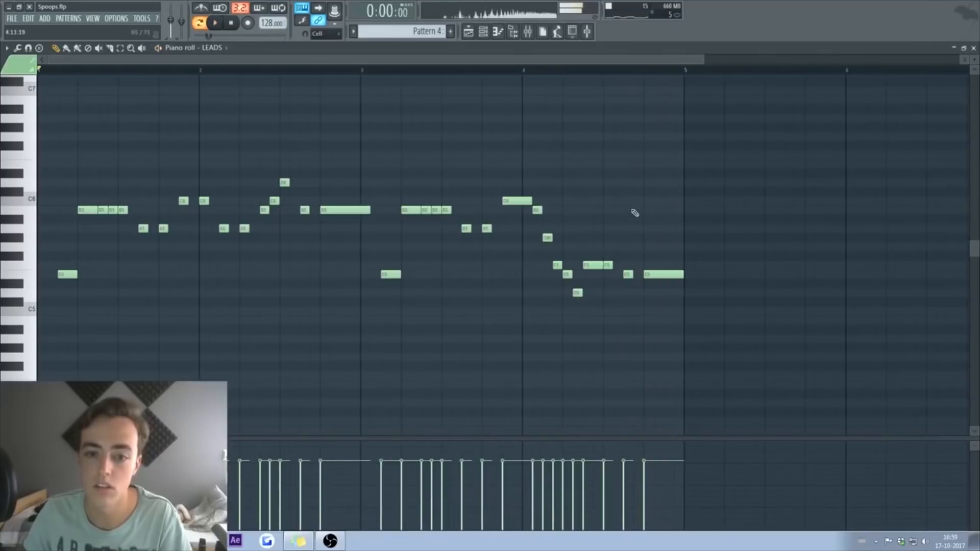
pyautogui.press('space')
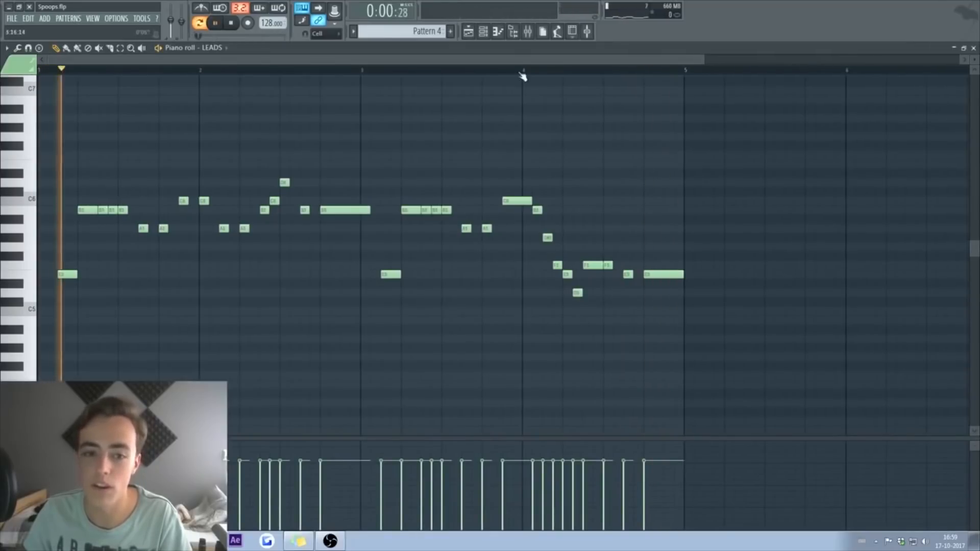
pyautogui.click(503, 70)
pyautogui.moveTo(576, 275); pyautogui.dragTo(583, 274)
pyautogui.press('space')
pyautogui.rightClick(577, 293)
pyautogui.press('space')
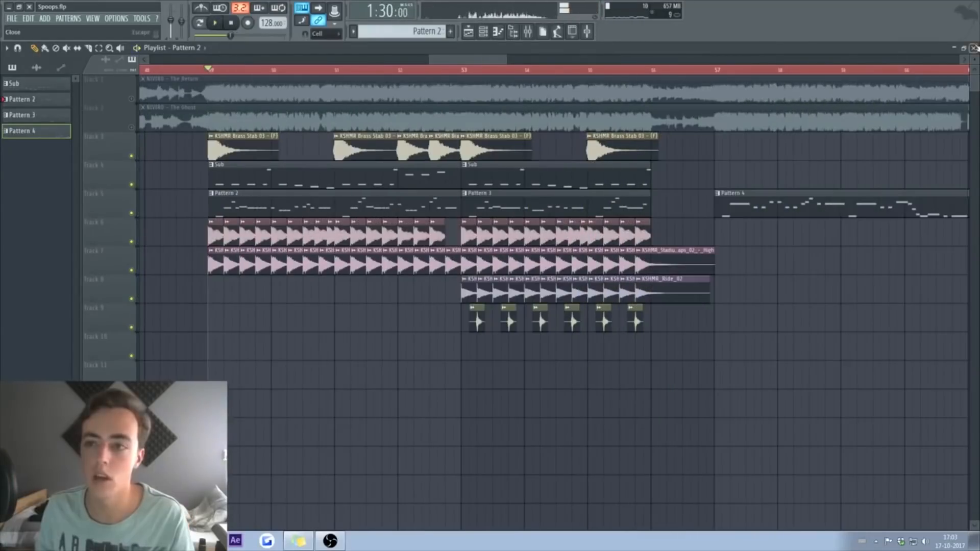
pyautogui.press('F7')
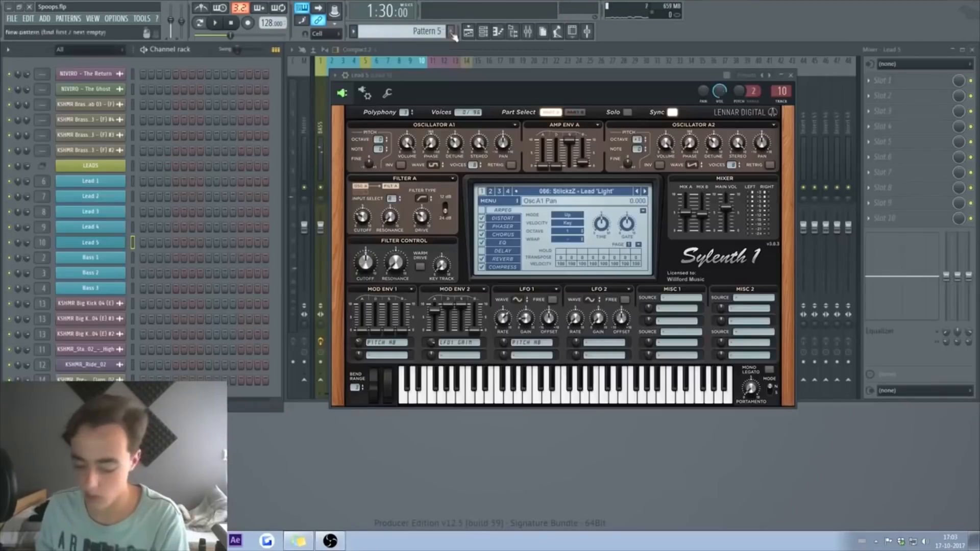
# Step: Add a Sylenth1 chord channel with a preset and raise the last chord's middle note from F4 to F#4
pyautogui.rightClick(102, 305)
pyautogui.moveTo(153, 373)
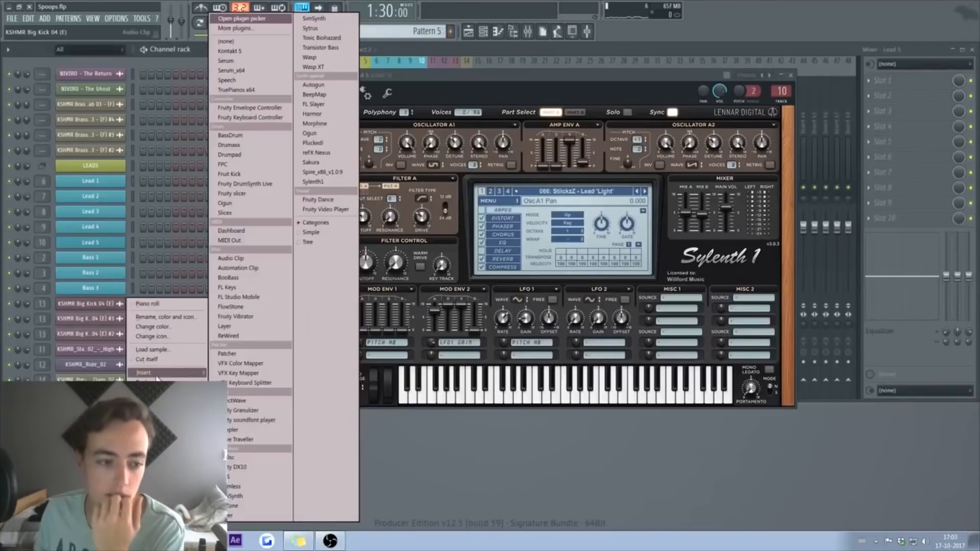
pyautogui.click(327, 181)
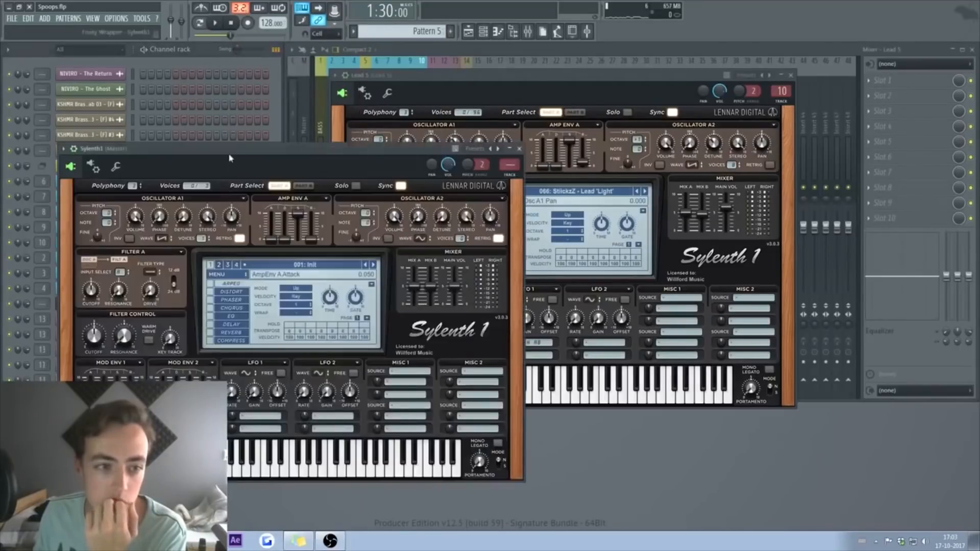
pyautogui.click(545, 229)
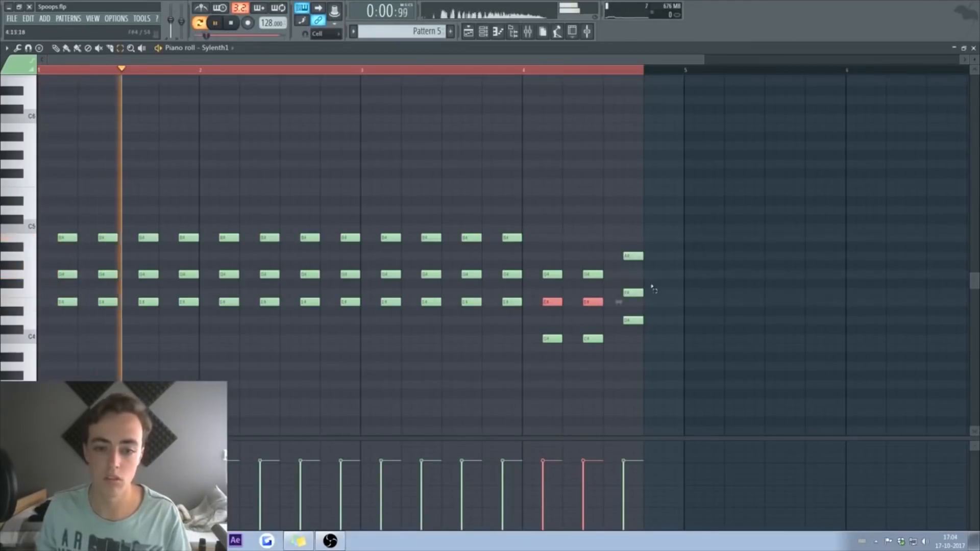
pyautogui.moveTo(652, 288); pyautogui.dragTo(621, 300)
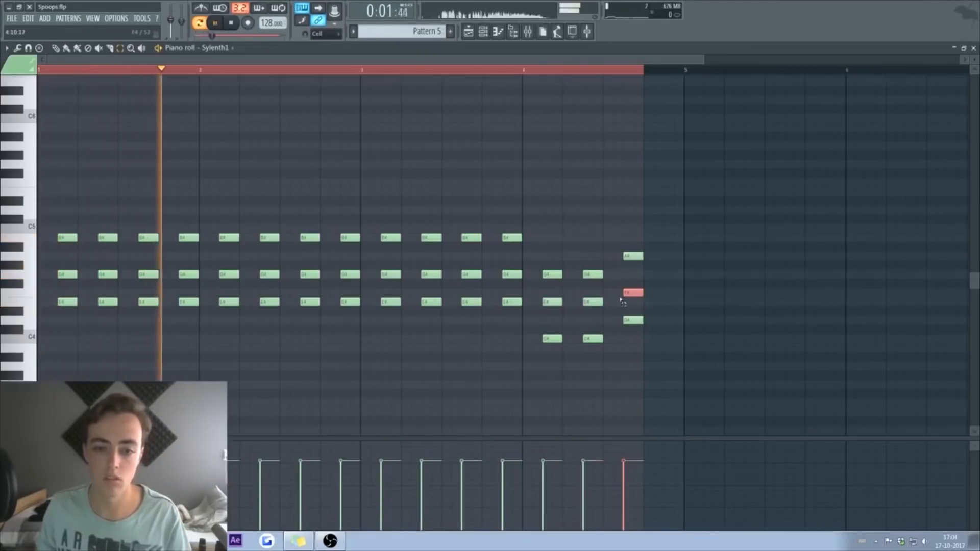
pyautogui.hotkey('shift', 'Up')
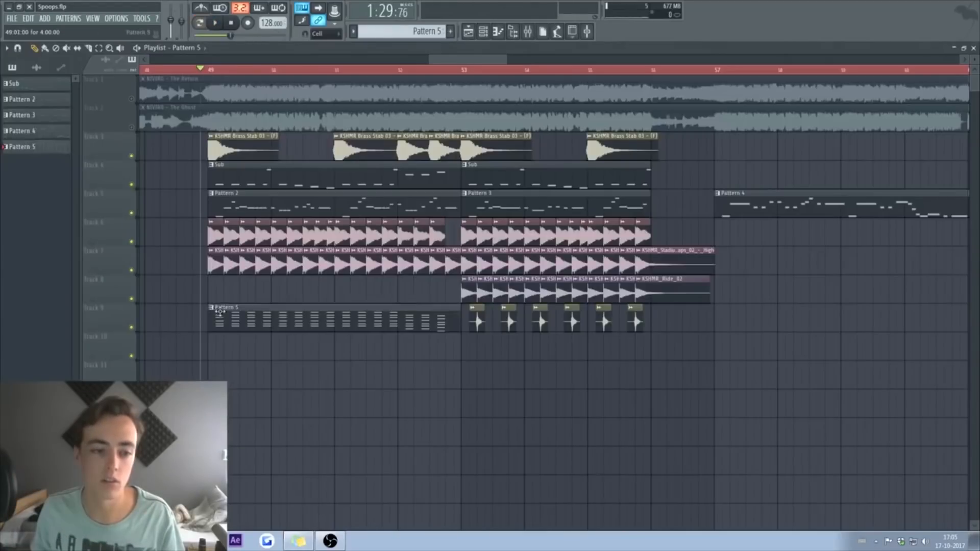
# Step: Move the Pattern 5 clip to Track 10, audition it, then delete it
pyautogui.moveTo(219, 312); pyautogui.dragTo(225, 354)
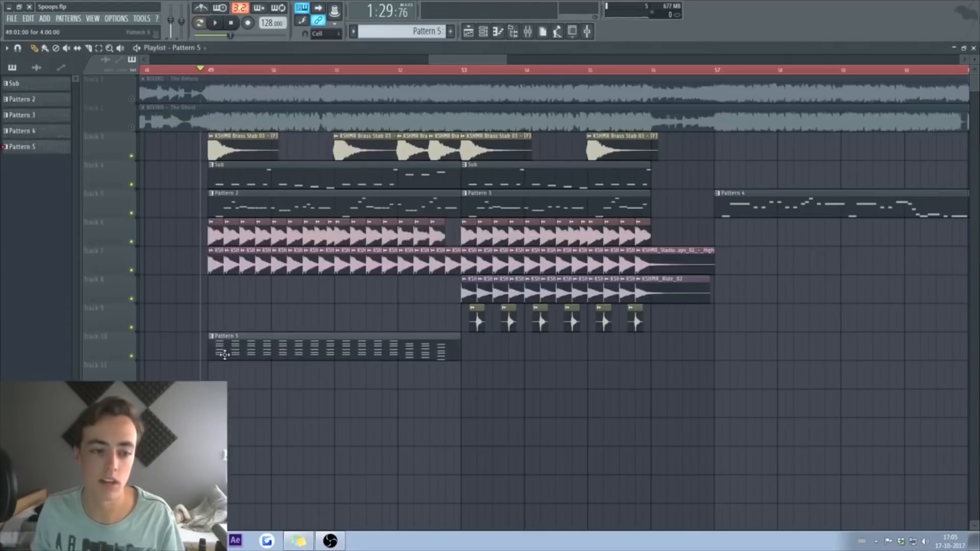
pyautogui.press('space')
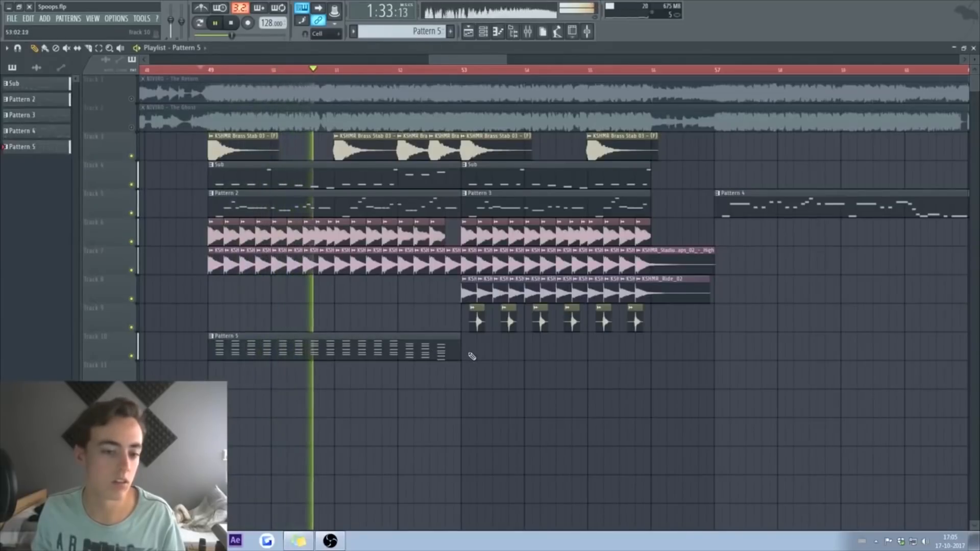
pyautogui.rightClick(310, 350)
pyautogui.press('space')
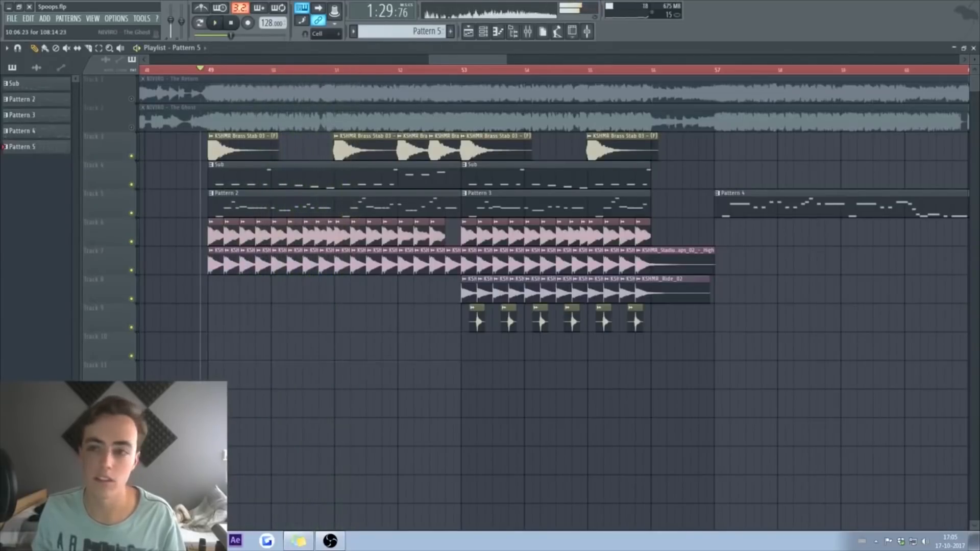
# Step: Delete the trial Sylenth1 channel from the channel rack
pyautogui.click(974, 49)
pyautogui.rightClick(121, 307)
pyautogui.click(153, 483)
pyautogui.click(537, 299)
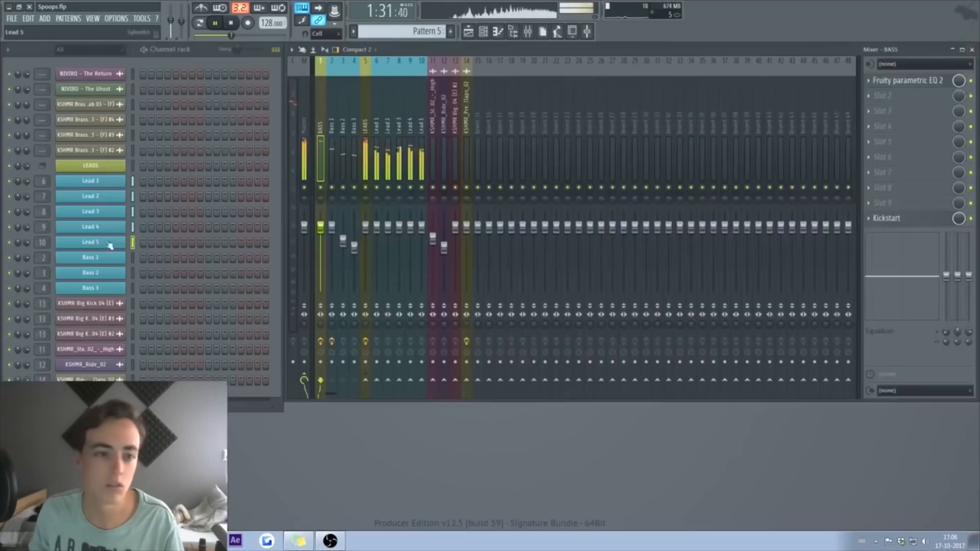
# Step: Insert a new Sylenth1 channel and load a lead preset
pyautogui.rightClick(117, 262)
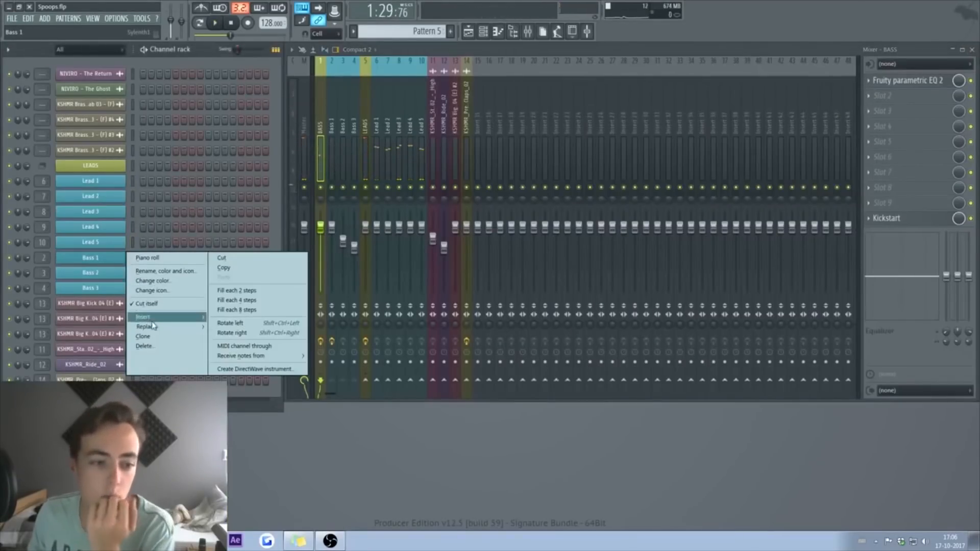
pyautogui.moveTo(153, 317)
pyautogui.click(338, 186)
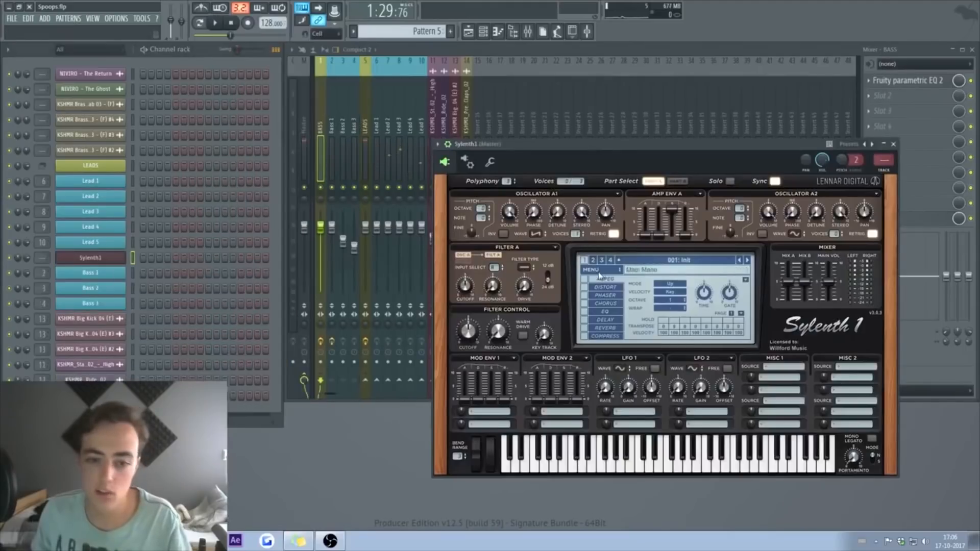
pyautogui.click(601, 271)
pyautogui.moveTo(611, 289)
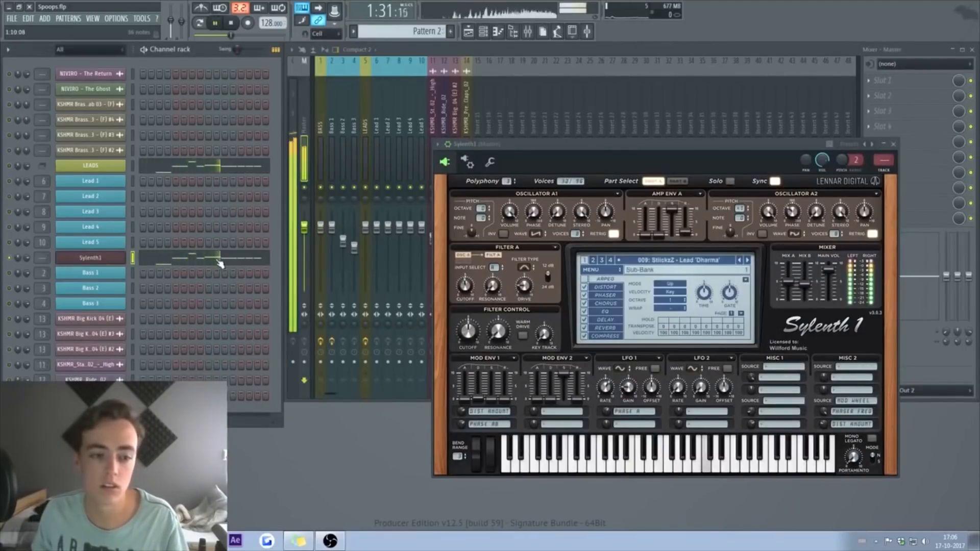
# Step: Select all Pattern 2 lead notes for the new synth, then clone the Sylenth1 channel twice
pyautogui.click(220, 263)
pyautogui.hotkey('ctrl', 'a')
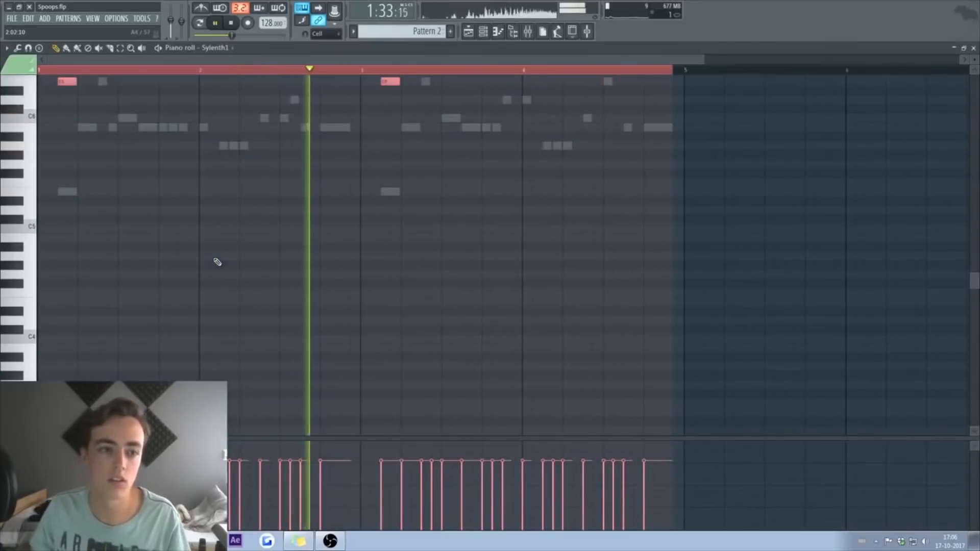
pyautogui.press('Escape')
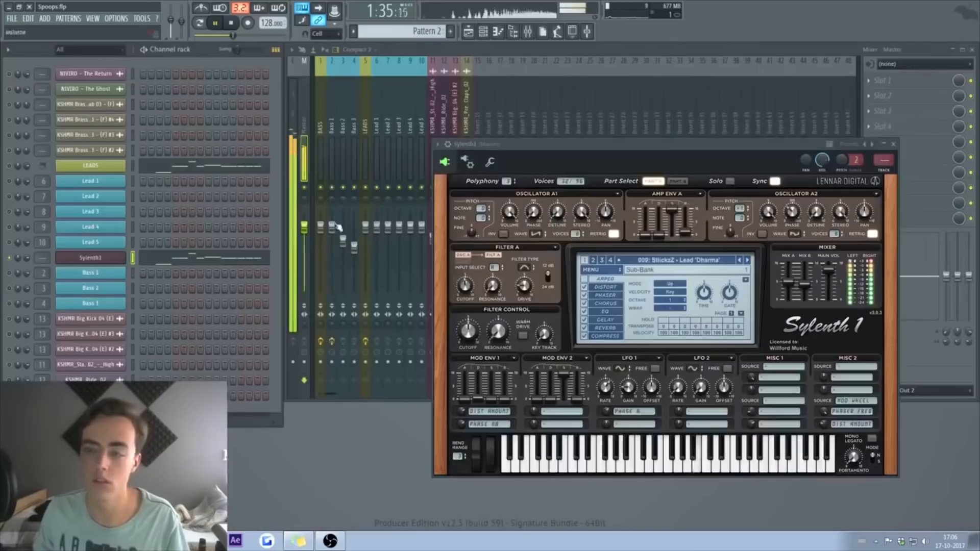
pyautogui.rightClick(90, 261)
pyautogui.click(245, 301)
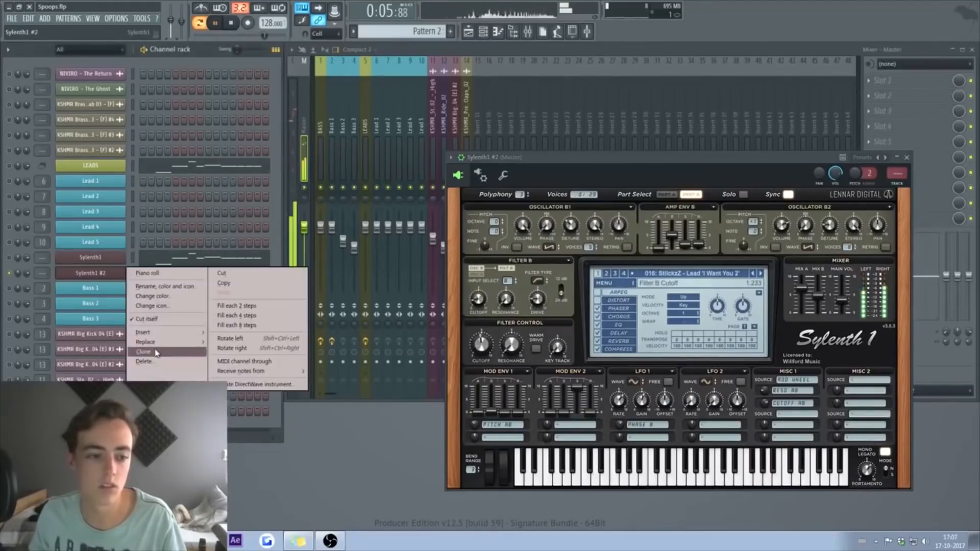
pyautogui.click(155, 352)
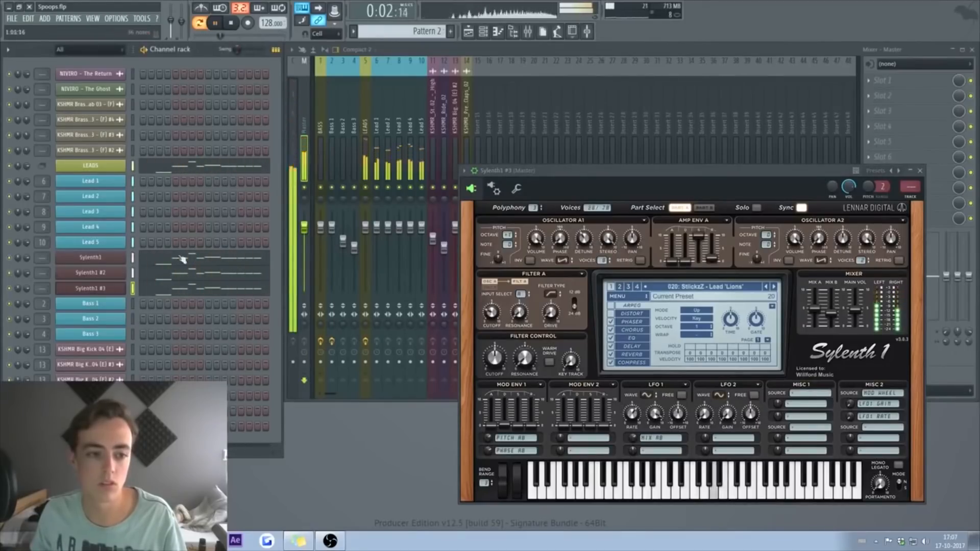
# Step: Rename one clone to Lead 7 with a new colour and begin renaming Sylenth1 #3
pyautogui.rightClick(125, 267)
pyautogui.click(151, 287)
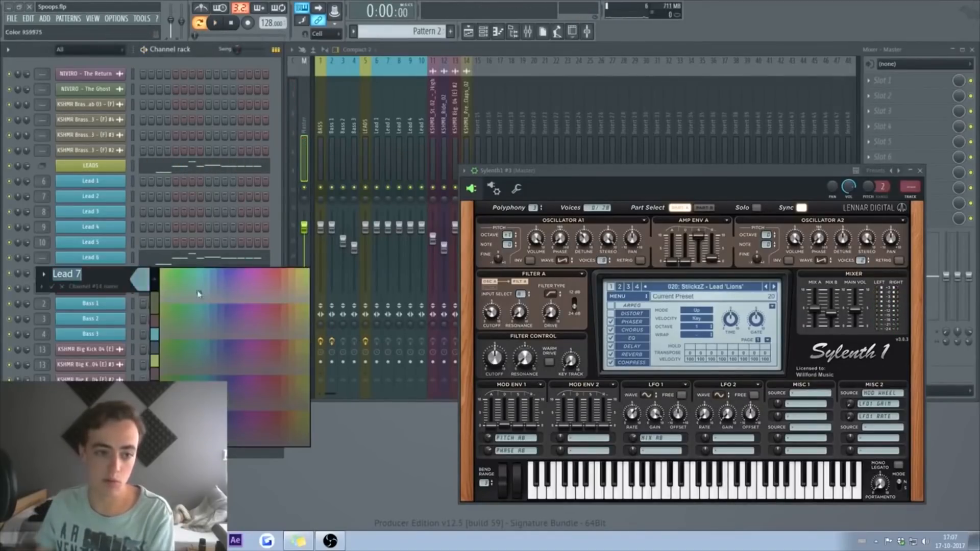
pyautogui.click(153, 336)
pyautogui.press('Return')
pyautogui.rightClick(124, 284)
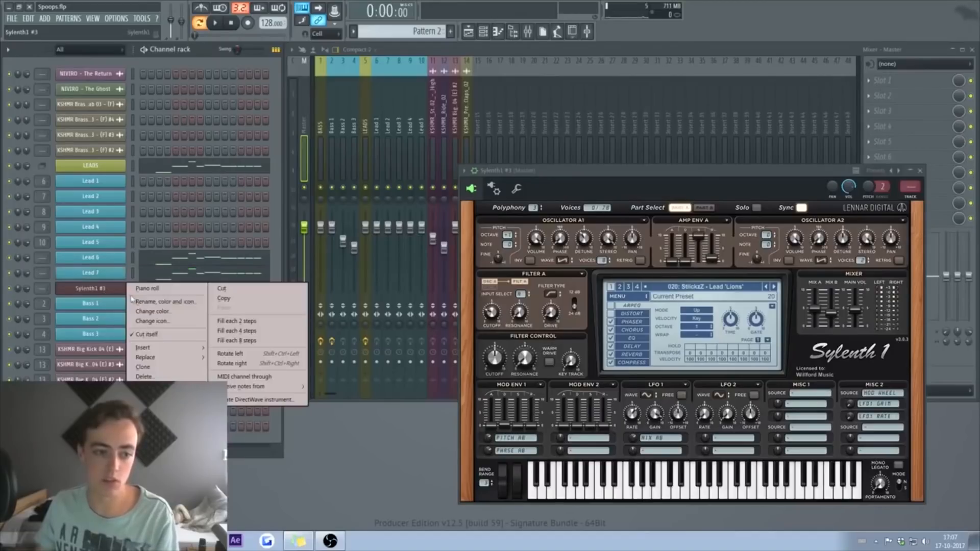
pyautogui.click(164, 302)
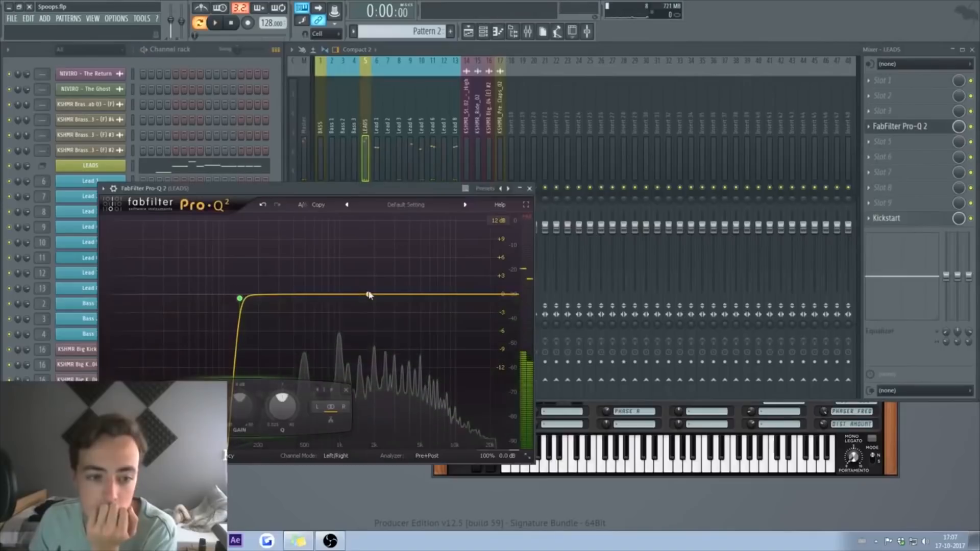
# Step: In Pro-Q 2, add a bell near 4.8 kHz, a +1.92 dB high shelf and a 1269 Hz dip
pyautogui.click(378, 294)
pyautogui.press('space')
pyautogui.moveTo(391, 312); pyautogui.dragTo(435, 312)
pyautogui.scroll(10, 434, 311)
pyautogui.scroll(1, 436, 312)
pyautogui.press('space')
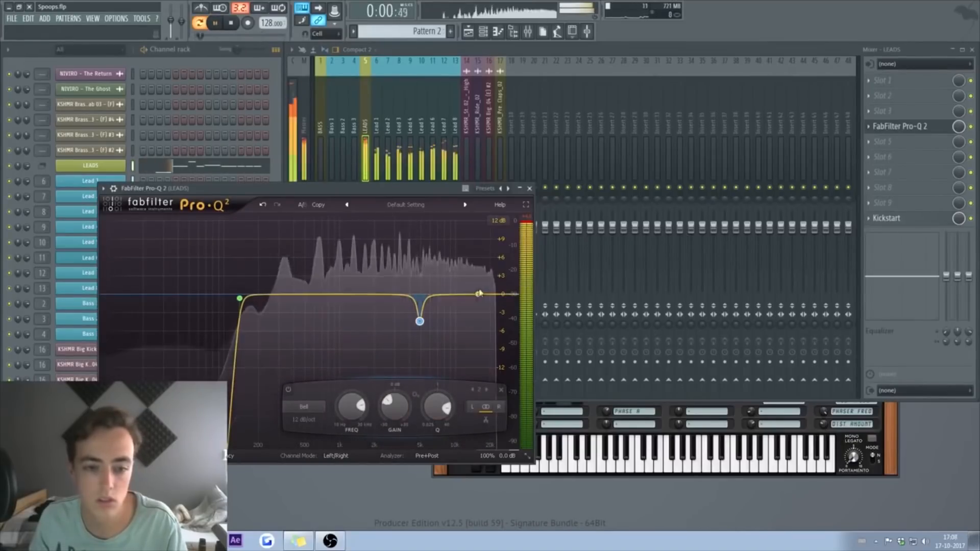
pyautogui.moveTo(478, 294)
pyautogui.mouseDown()
pyautogui.moveTo(477, 280)
pyautogui.moveTo(474, 288)
pyautogui.mouseUp()
pyautogui.scroll(-4, 475, 288)
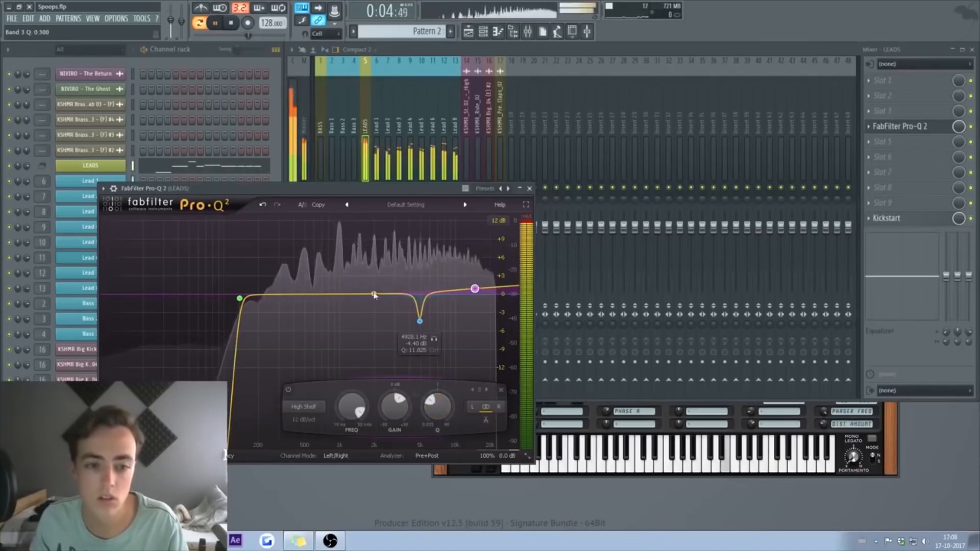
pyautogui.moveTo(319, 296); pyautogui.dragTo(353, 303)
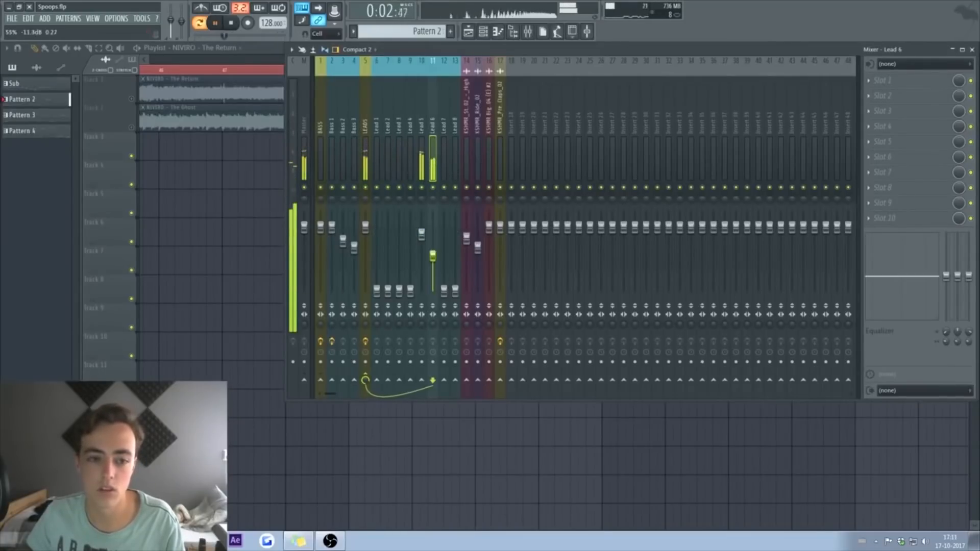
# Step: Set the lead faders: Lead 7 -6.0, Lead 8 -4.8, Lead 4 -4.0, Lead 3 -14.0, Lead 1 0.0 dB
pyautogui.moveTo(444, 290); pyautogui.dragTo(444, 241)
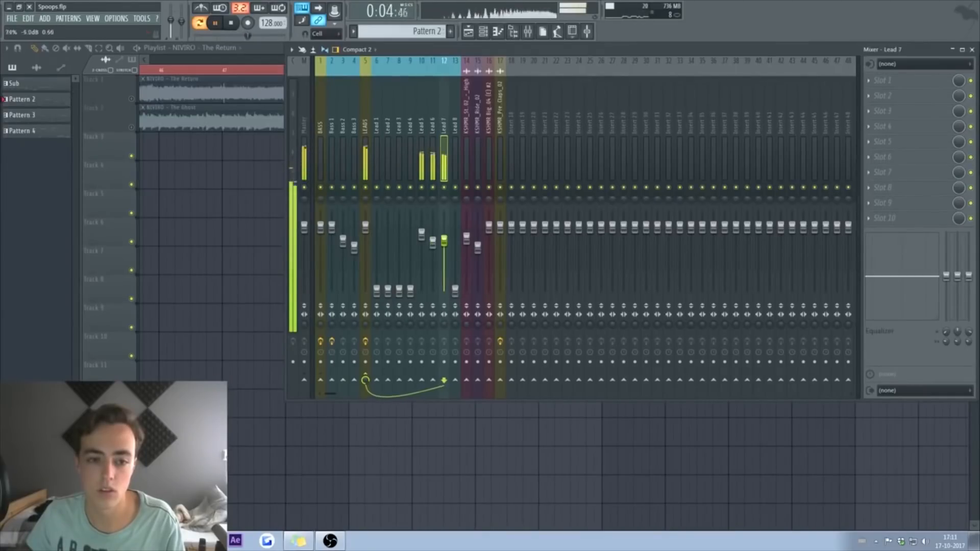
pyautogui.moveTo(455, 290); pyautogui.dragTo(455, 240)
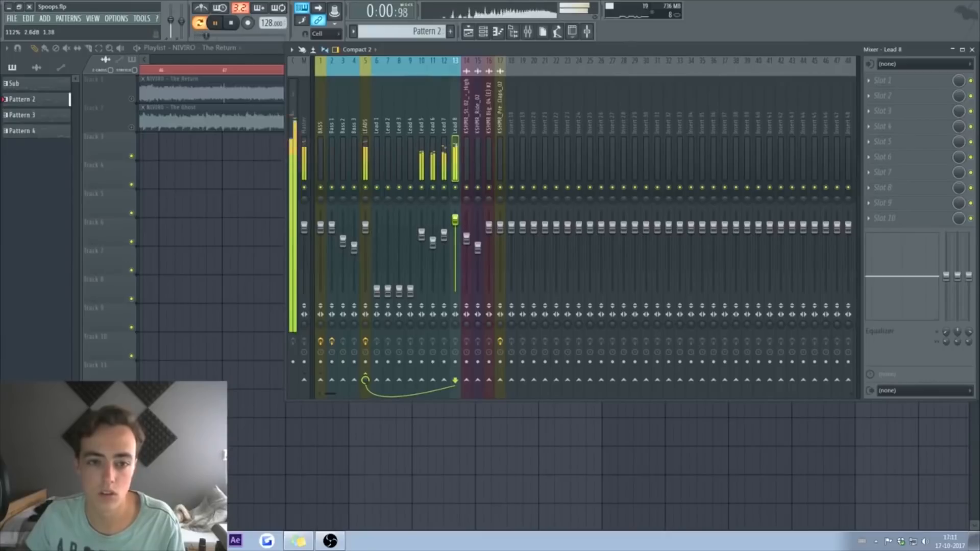
pyautogui.moveTo(411, 291); pyautogui.dragTo(411, 238)
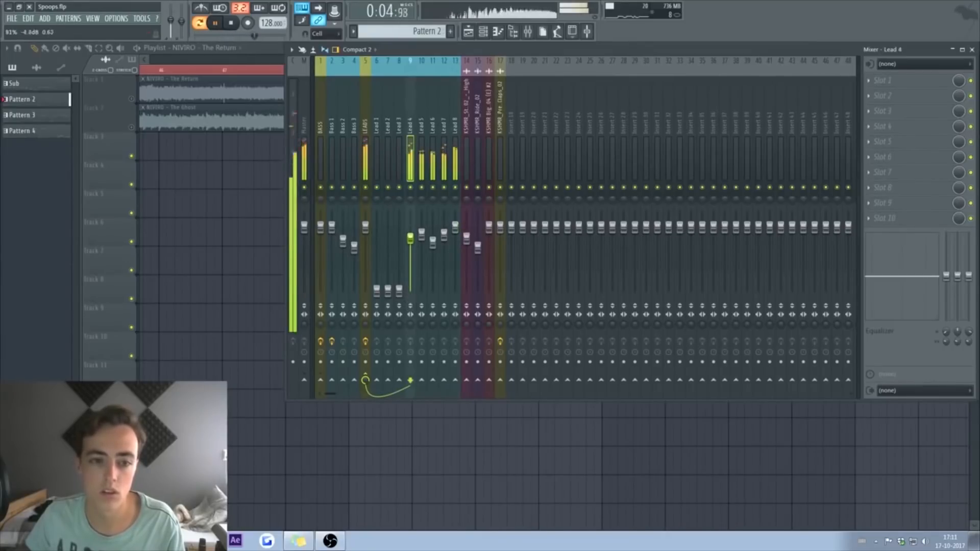
pyautogui.moveTo(399, 290); pyautogui.dragTo(399, 232)
pyautogui.click(388, 291)
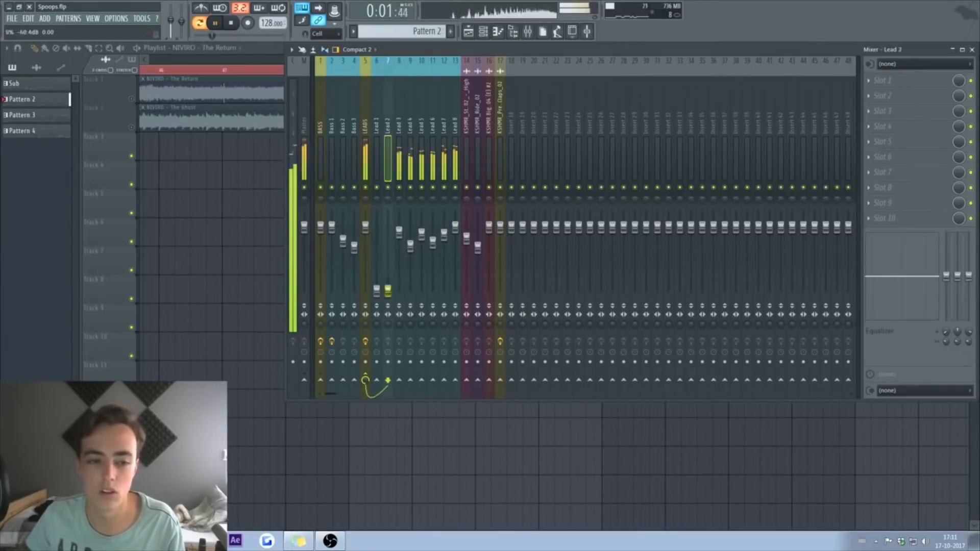
pyautogui.moveTo(377, 290); pyautogui.dragTo(377, 226)
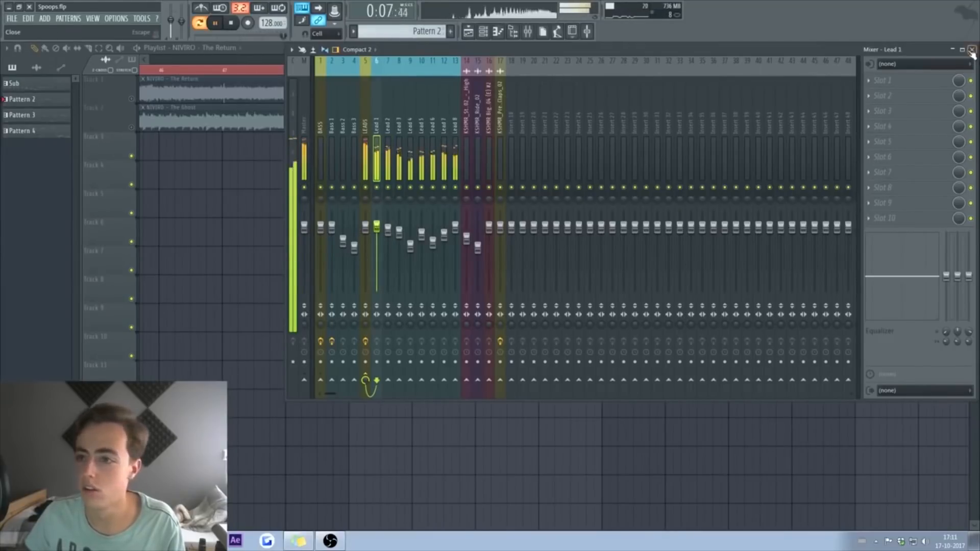
pyautogui.press('space')
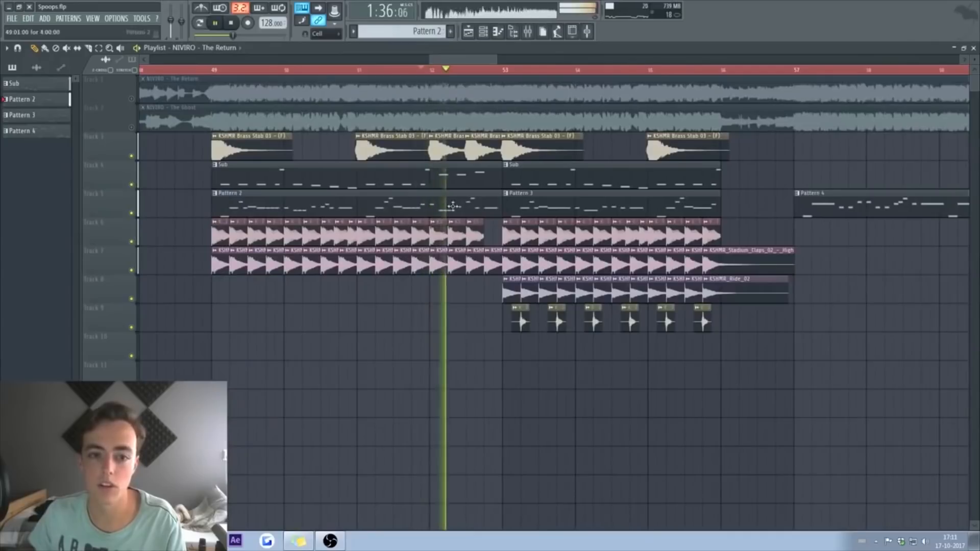
pyautogui.press('space')
# Step: Move the kick clip two steps earlier, mute Track 1's clip, and play through the fill
pyautogui.scroll(1, 452, 73)
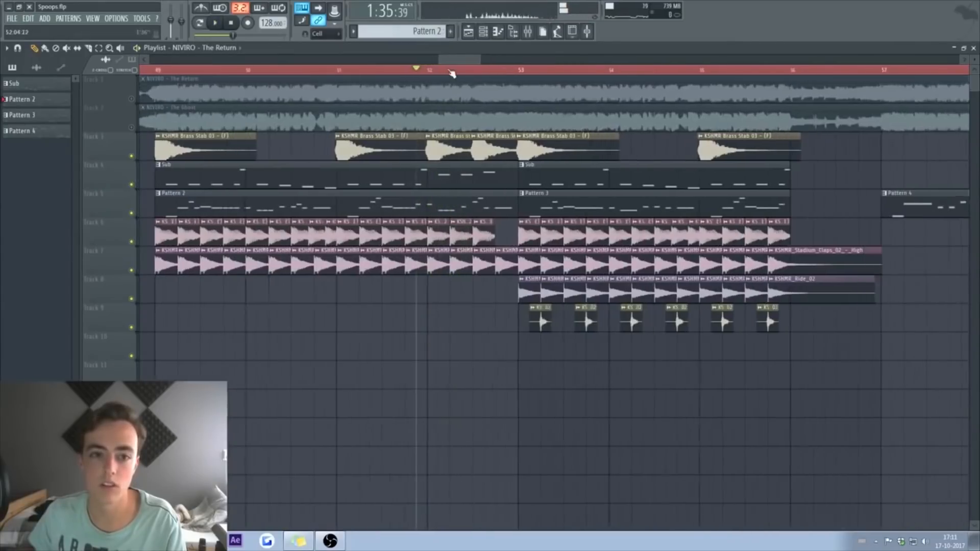
pyautogui.scroll(4, 452, 73)
pyautogui.moveTo(532, 231)
pyautogui.mouseDown()
pyautogui.moveTo(504, 232)
pyautogui.moveTo(532, 232)
pyautogui.mouseUp()
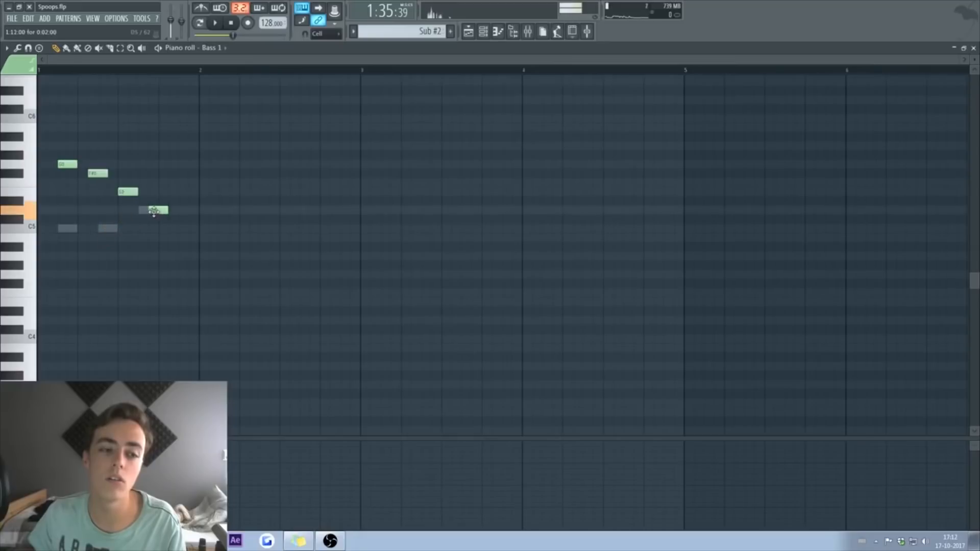
pyautogui.press('F5')
pyautogui.press('space')
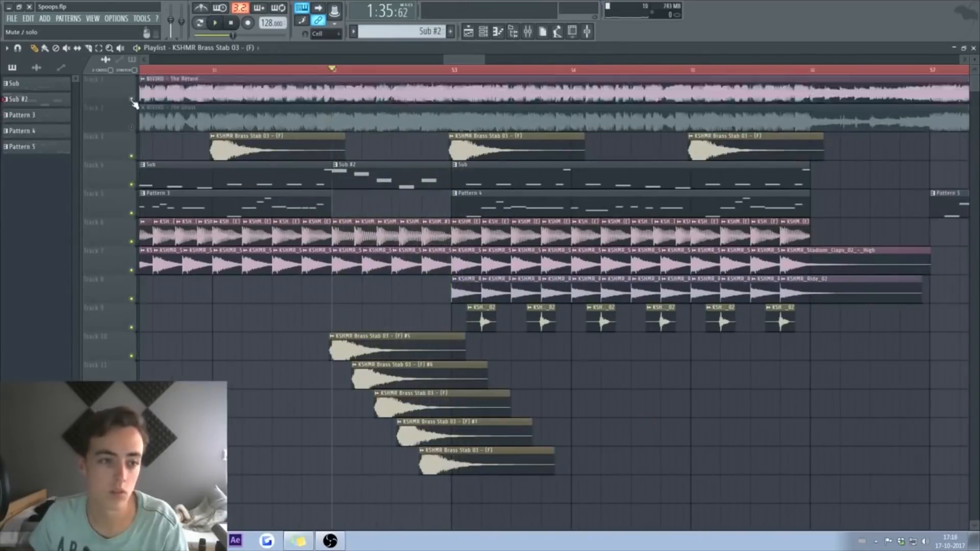
pyautogui.click(132, 100)
pyautogui.press('space')
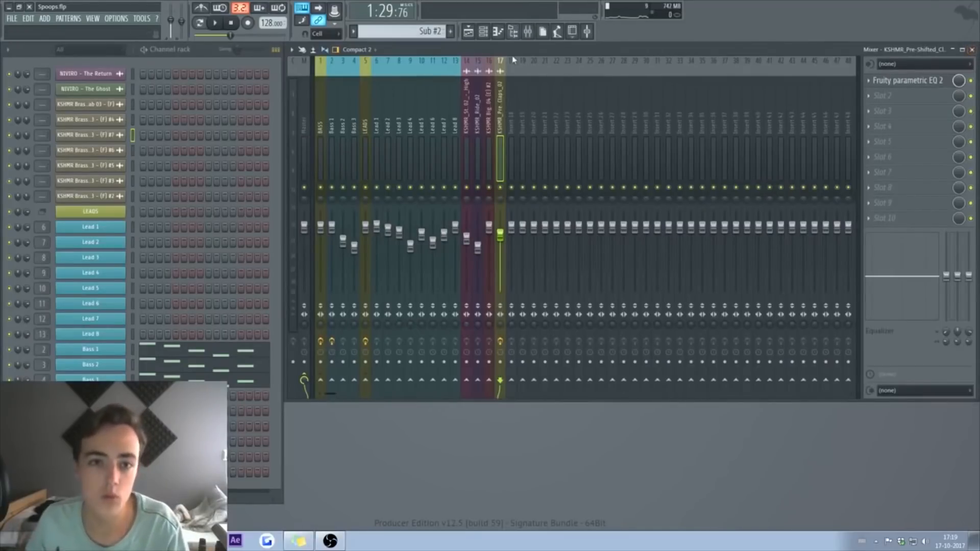
# Step: Preview the KSHMR top loops and place KSHMR Top Loop 128BPM 04 on Playlist Track 10
pyautogui.click(513, 33)
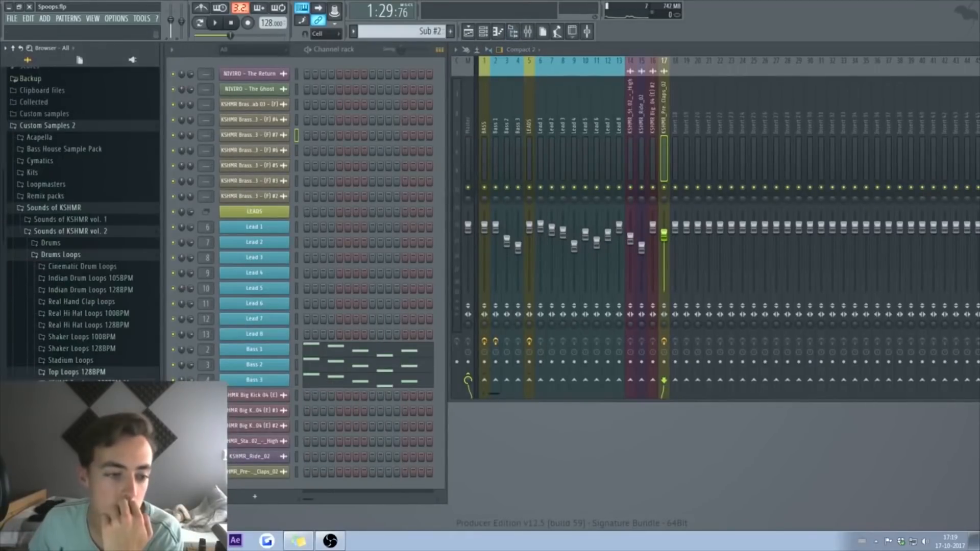
pyautogui.scroll(-5, 102, 255)
pyautogui.click(128, 213)
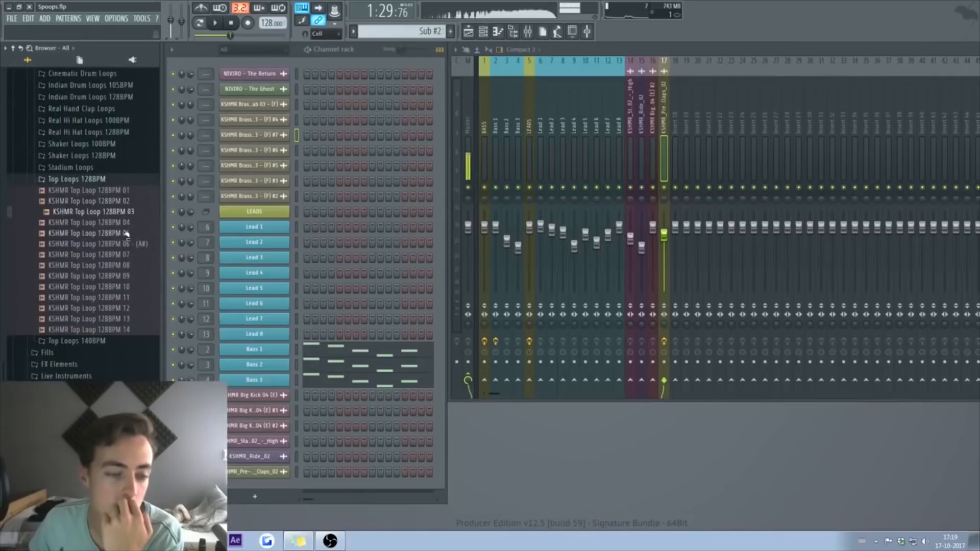
pyautogui.click(123, 223)
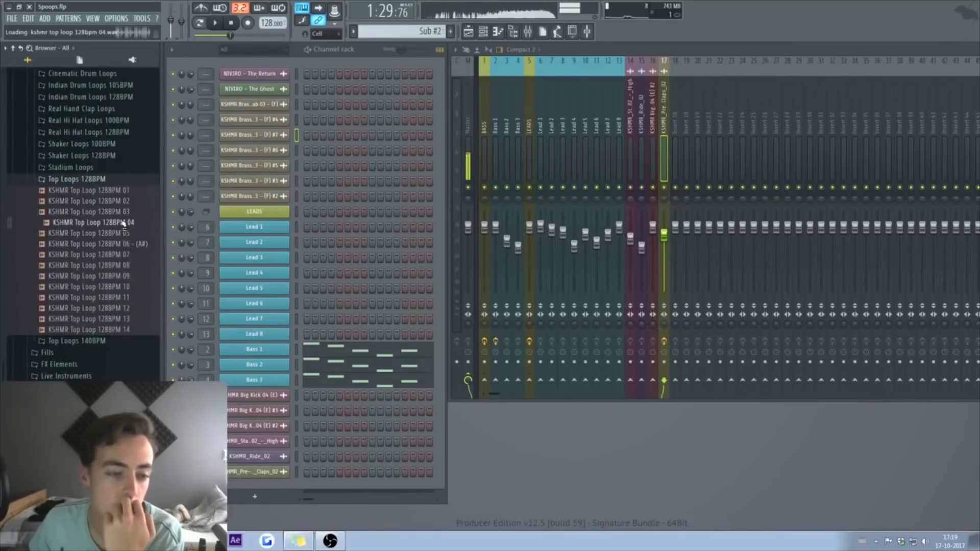
pyautogui.click(468, 31)
pyautogui.moveTo(121, 224); pyautogui.dragTo(579, 345)
pyautogui.press('space')
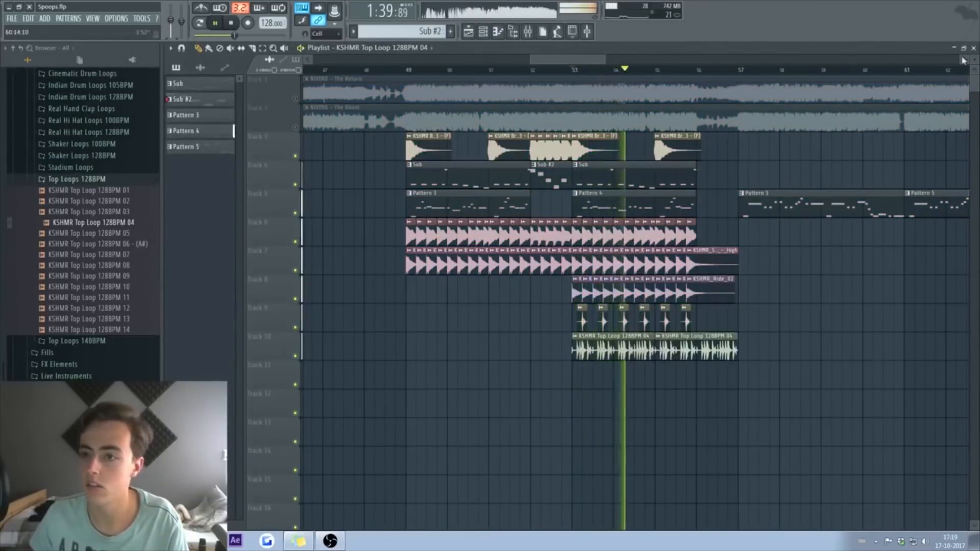
# Step: Add Parametric EQ 2 to mixer track 18 and raise its volume to about -2.3 dB
pyautogui.click(954, 47)
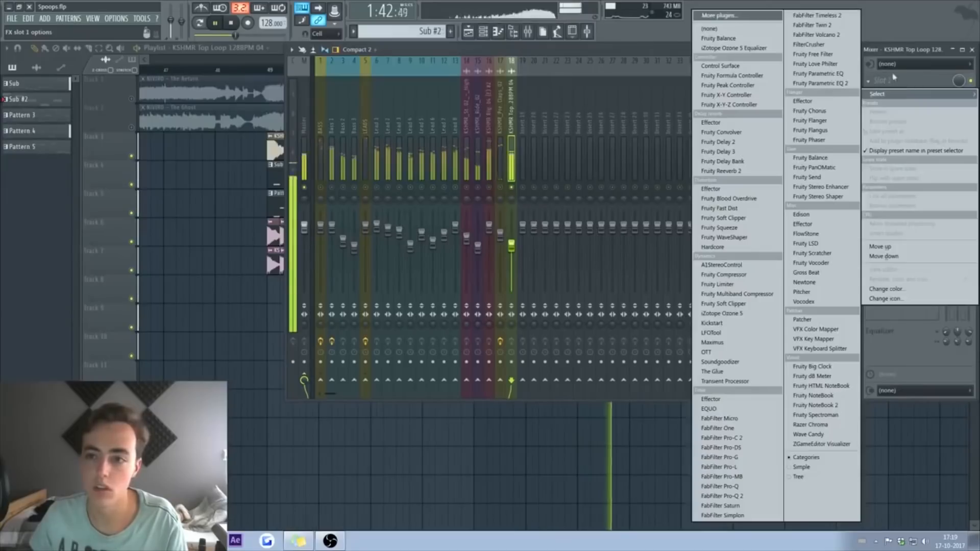
pyautogui.click(721, 208)
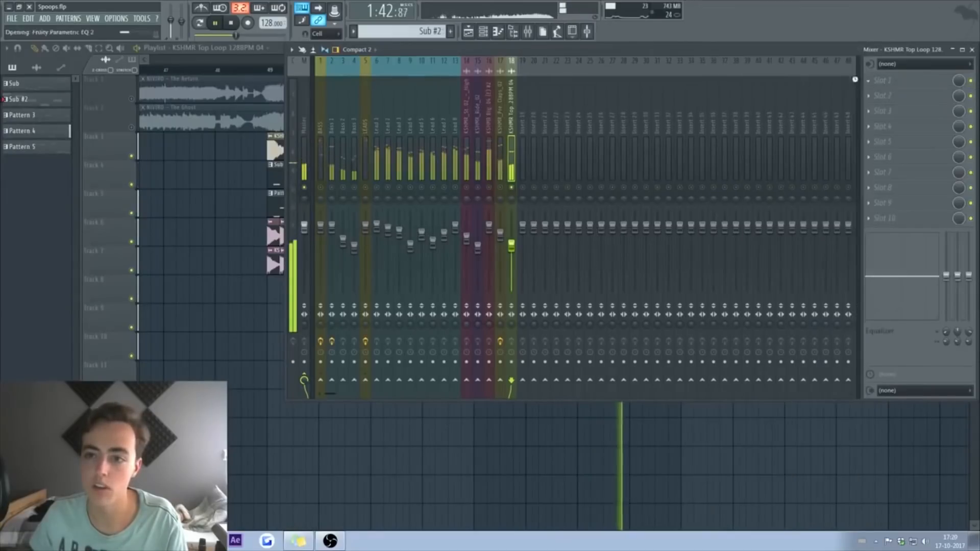
pyautogui.press('space')
pyautogui.press('space')
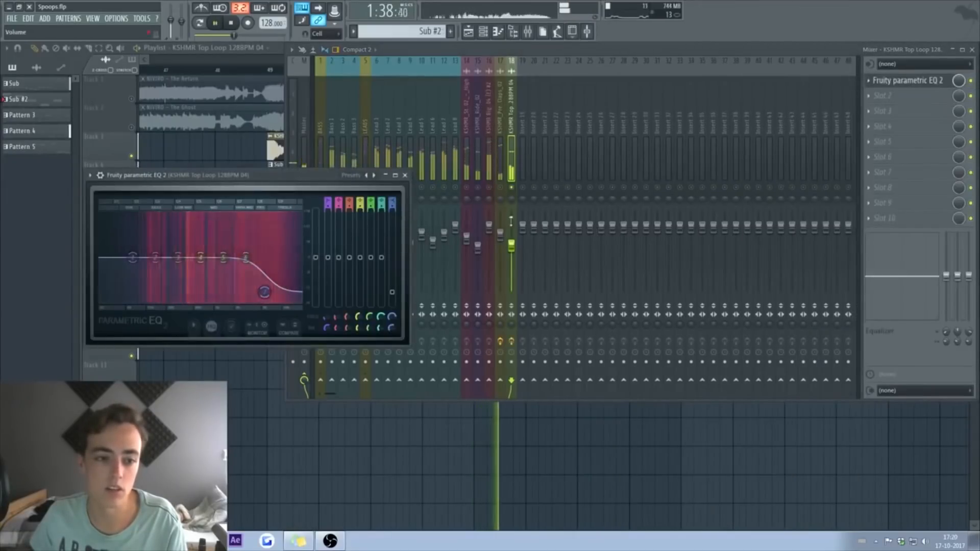
pyautogui.click(515, 258)
pyautogui.moveTo(513, 253); pyautogui.dragTo(513, 241)
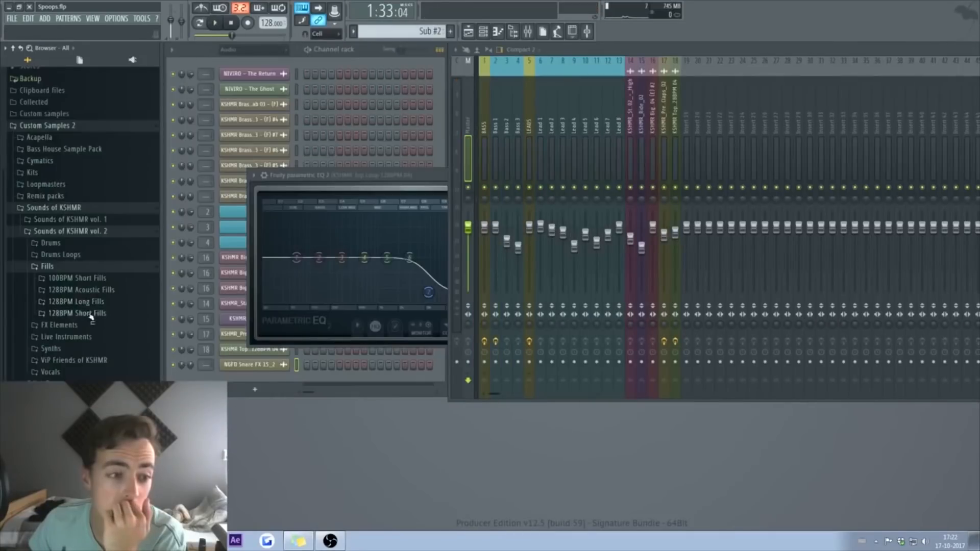
# Step: Place KSHMR Short Fill 128BPM 04 on Track 9 near bar 49 and delete Track 8's snare FX clip
pyautogui.click(91, 314)
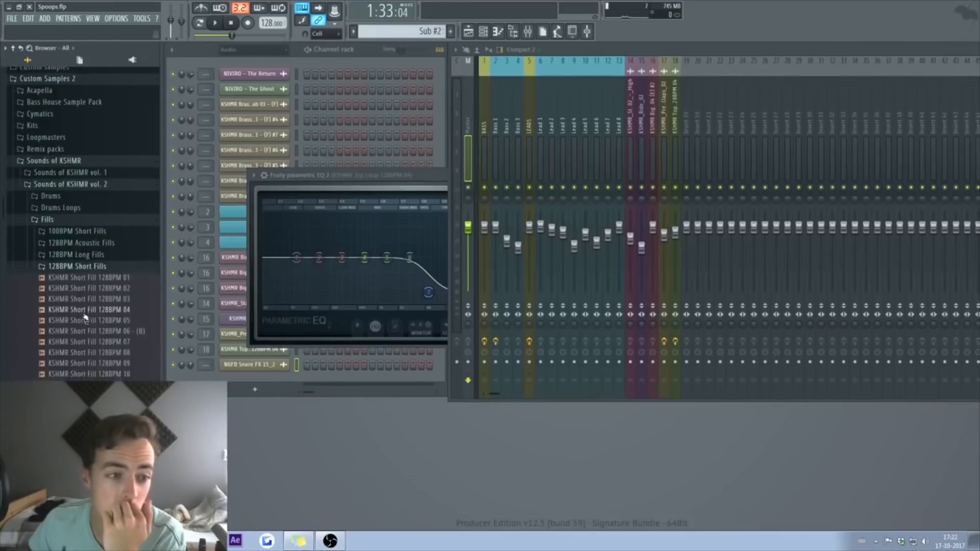
pyautogui.click(125, 181)
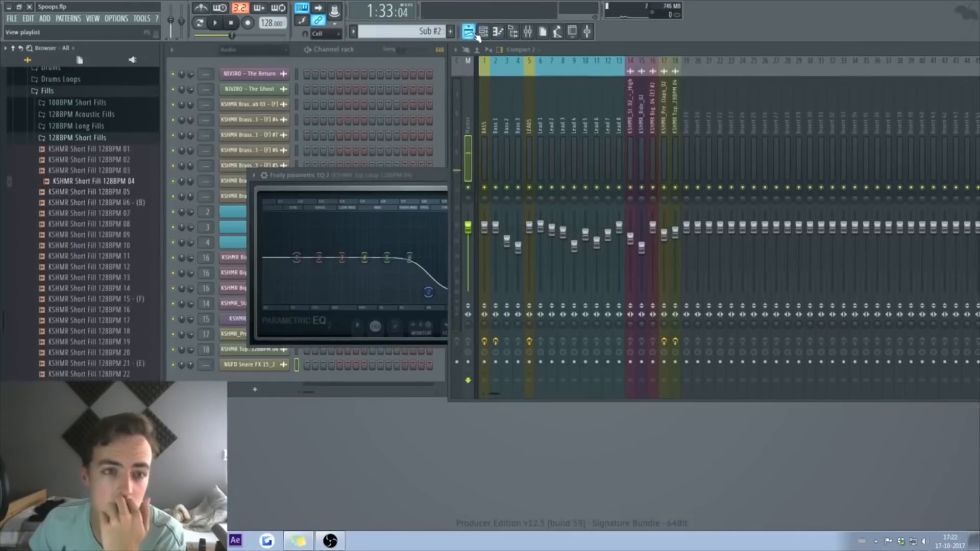
pyautogui.press('F5')
pyautogui.moveTo(566, 346); pyautogui.dragTo(570, 326)
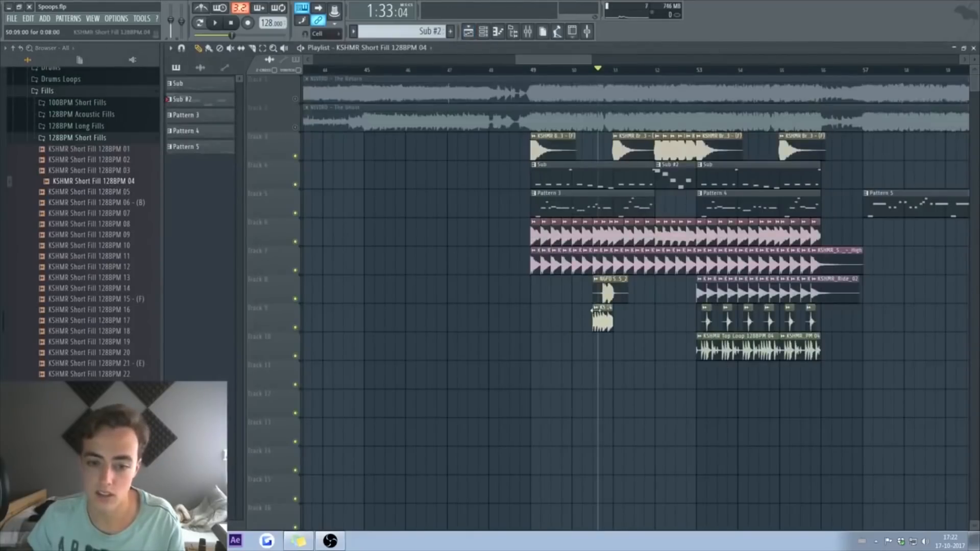
pyautogui.rightClick(606, 292)
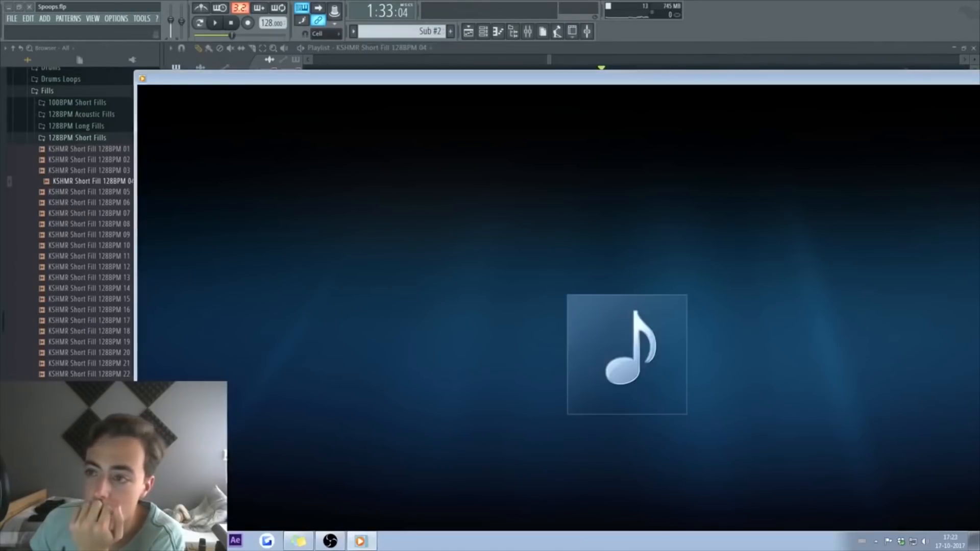
pyautogui.hotkey('alt', 'F4')
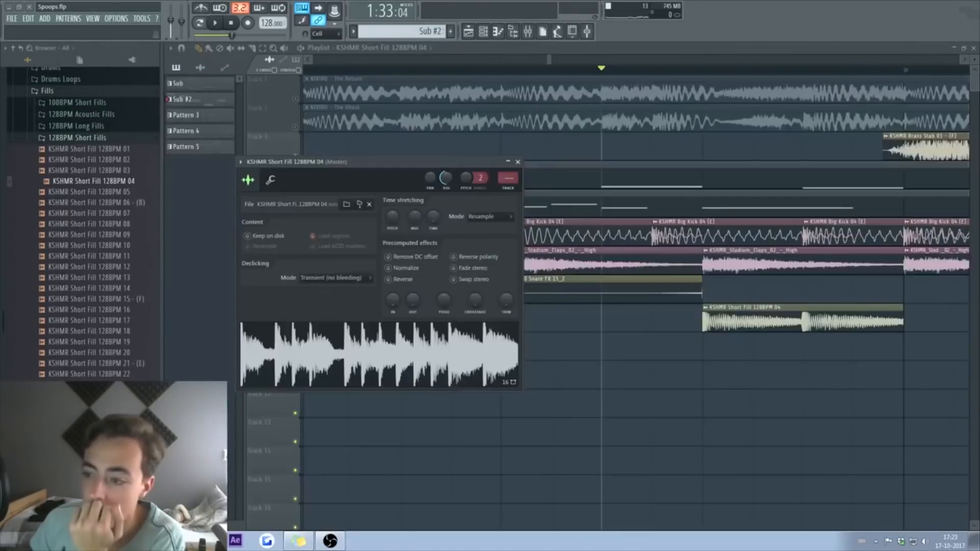
pyautogui.press('Escape')
pyautogui.press('space')
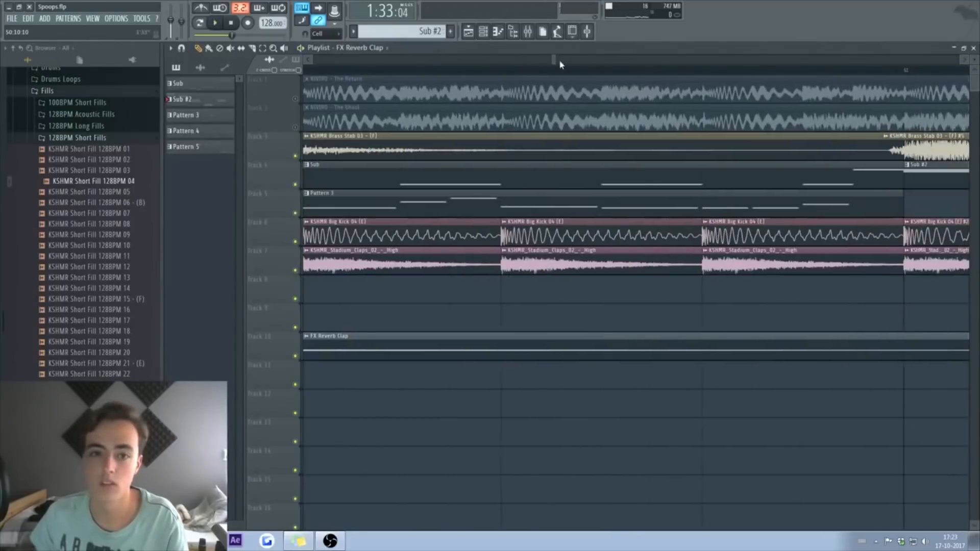
# Step: Play back the reverb clap section and collapse the Fills folder in the browser
pyautogui.moveTo(556, 61)
pyautogui.mouseDown()
pyautogui.moveTo(577, 61)
pyautogui.moveTo(565, 61)
pyautogui.mouseUp()
pyautogui.press('space')
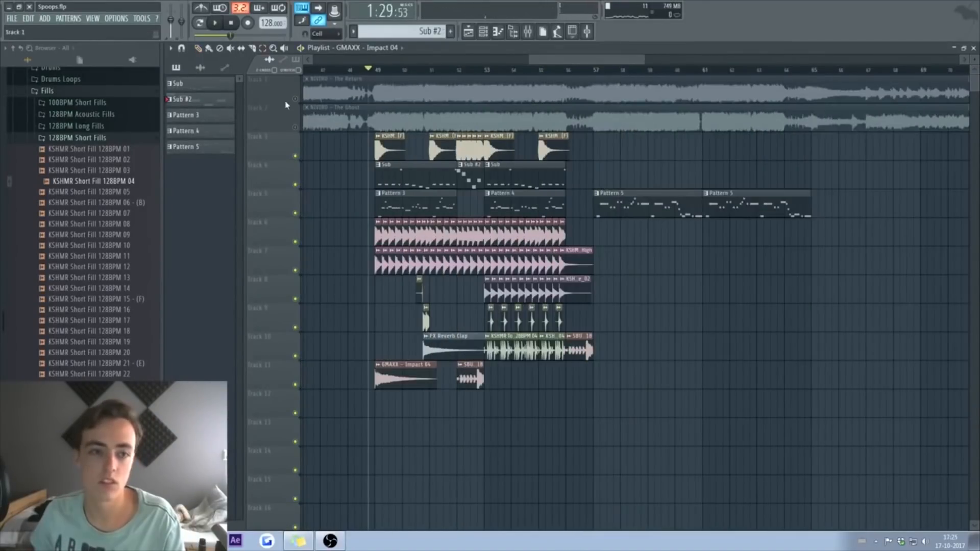
pyautogui.rightClick(295, 98)
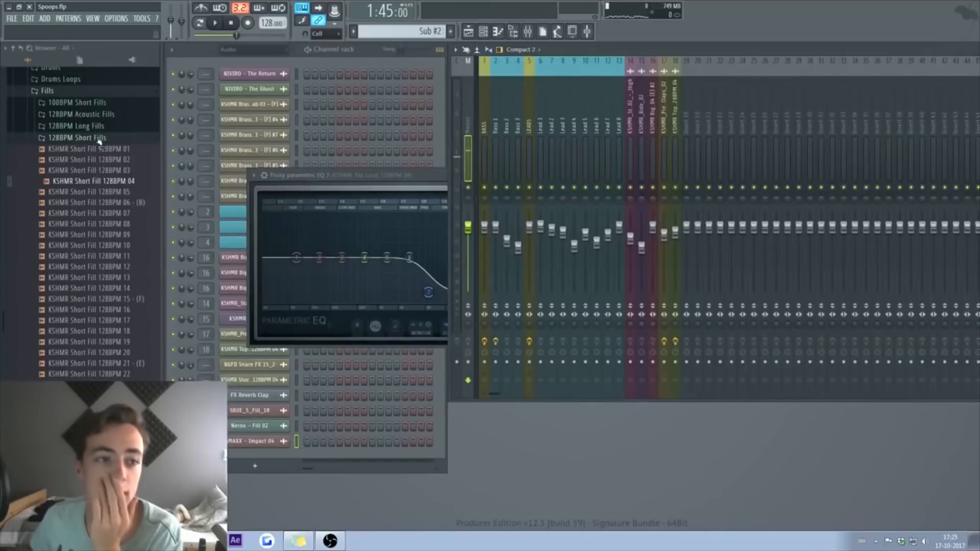
pyautogui.click(91, 92)
pyautogui.scroll(5, 89, 153)
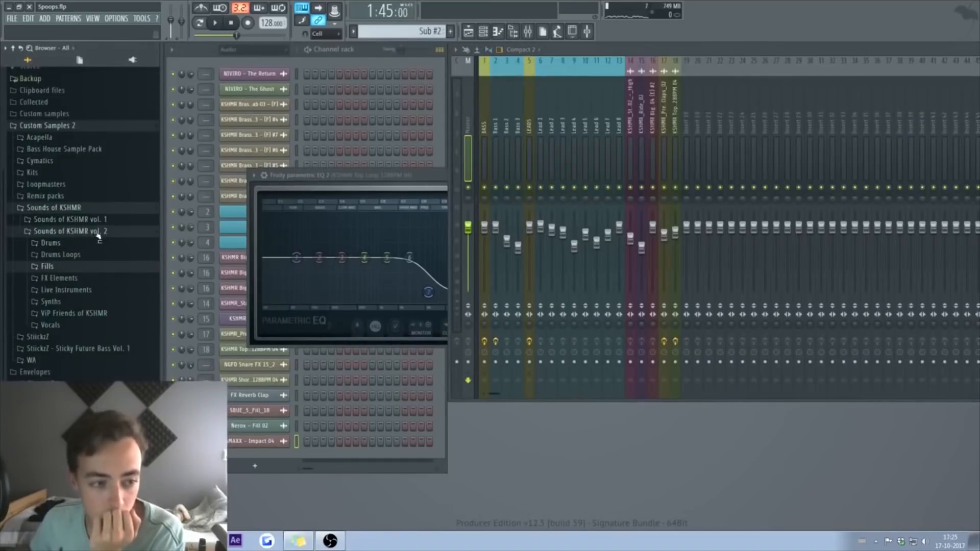
# Step: Insert a Harmor synth and set its envelope target to Pitch
pyautogui.click(97, 232)
pyautogui.scroll(4, 90, 225)
pyautogui.click(80, 299)
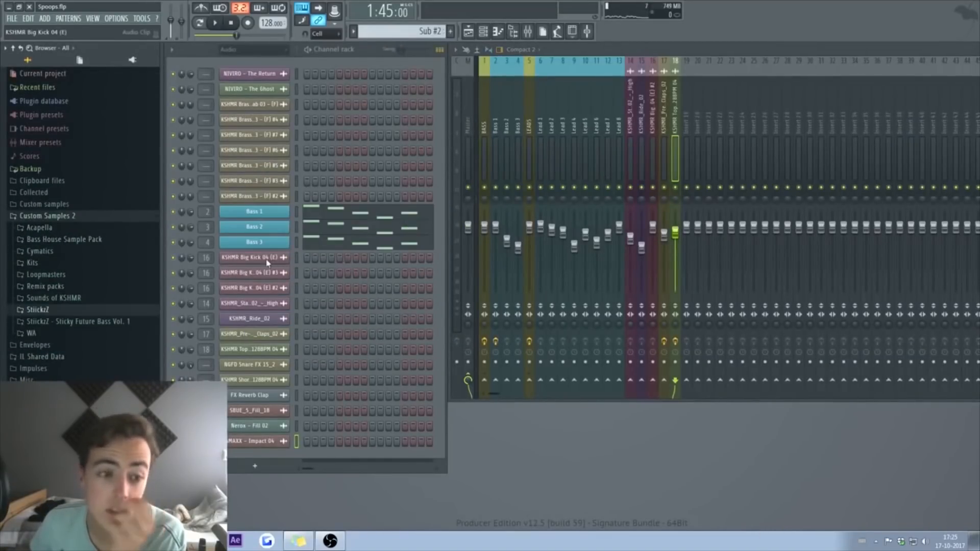
pyautogui.rightClick(267, 262)
pyautogui.moveTo(337, 327)
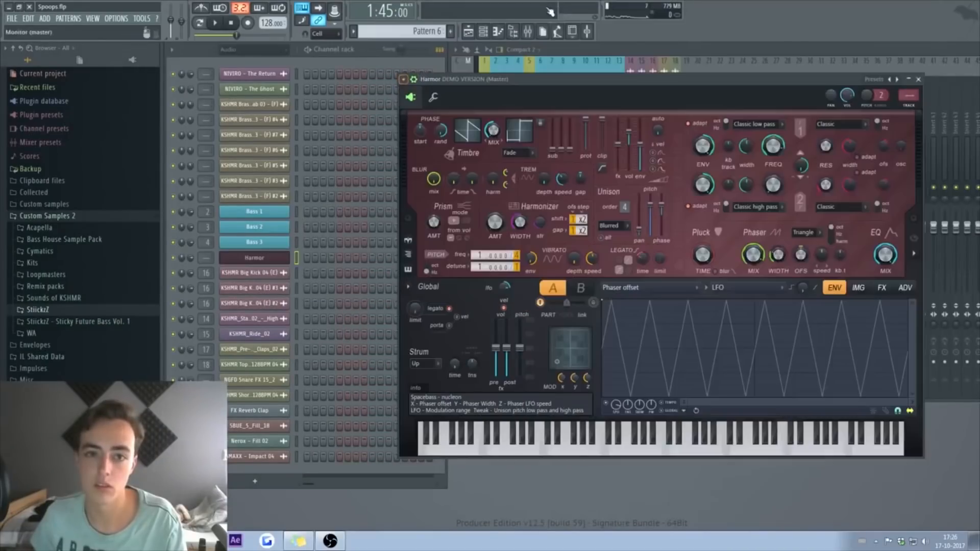
pyautogui.press('b')
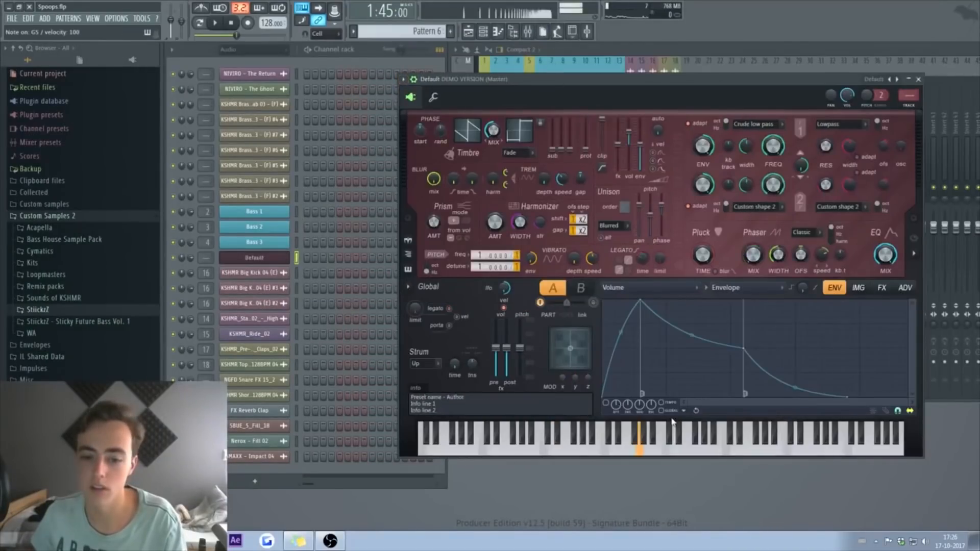
pyautogui.click(654, 288)
pyautogui.click(658, 341)
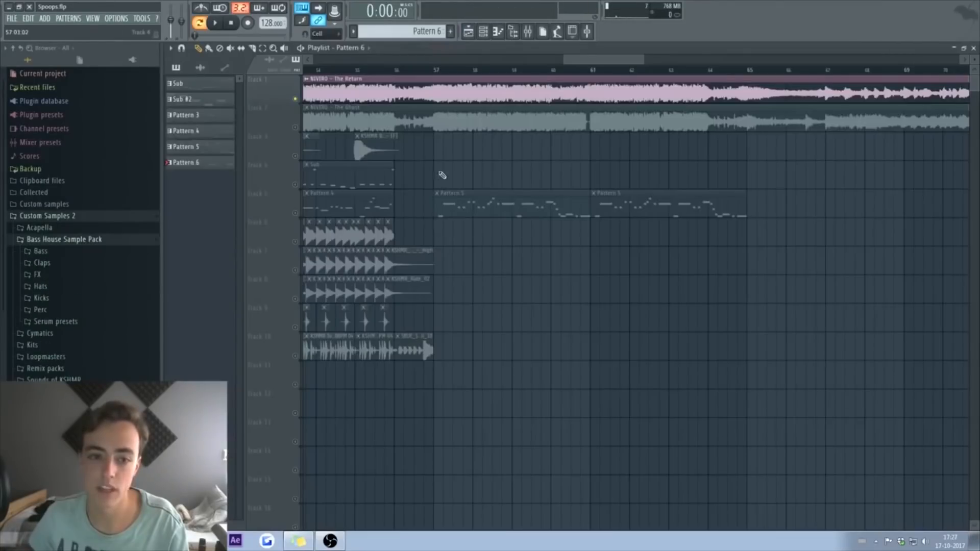
# Step: Extend Pattern 6 on Track 11 to bar 65 and switch Track 11 on
pyautogui.scroll(-3, 453, 357)
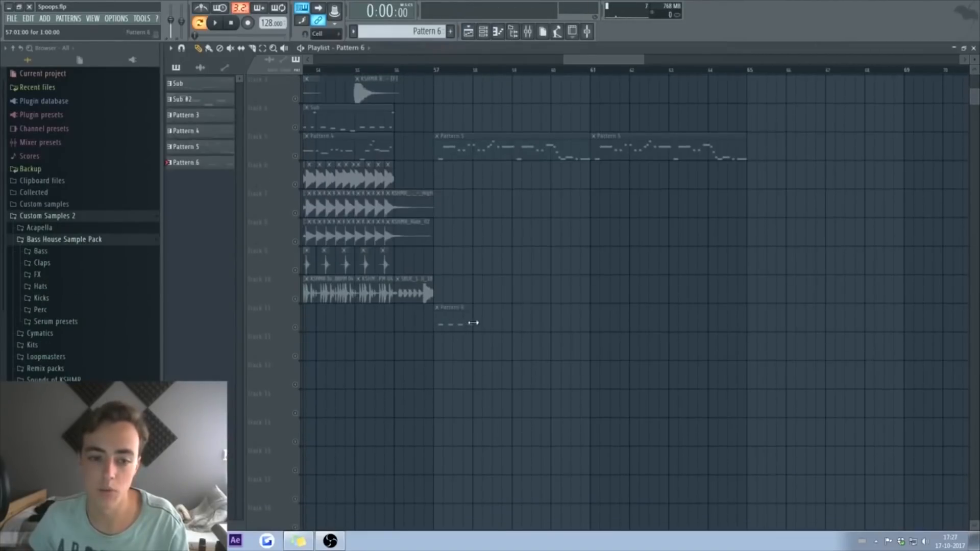
pyautogui.moveTo(473, 323); pyautogui.dragTo(747, 323)
pyautogui.rightClick(294, 327)
pyautogui.click(274, 331)
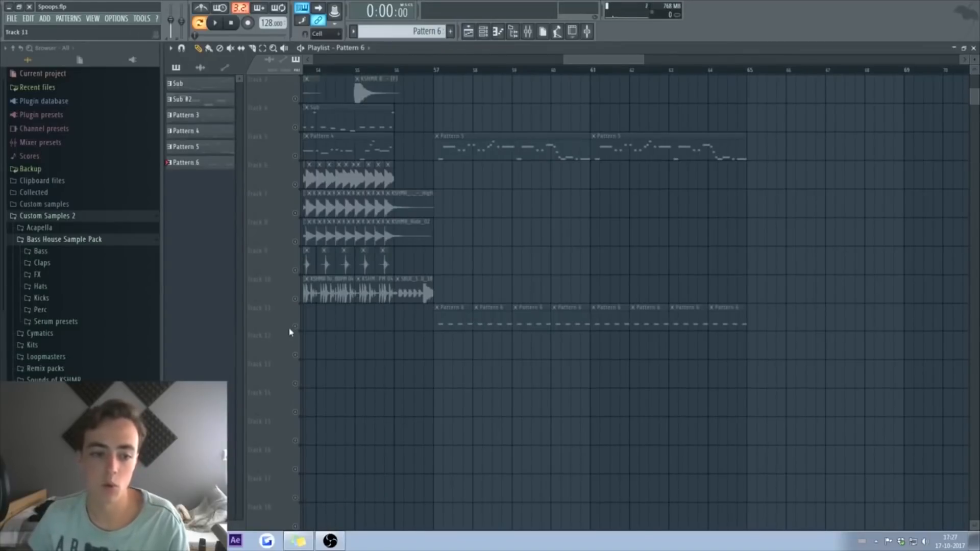
pyautogui.click(295, 327)
# Step: Play the Harmor pattern from bar 57 with the Harmor synth window open
pyautogui.click(439, 73)
pyautogui.press('space')
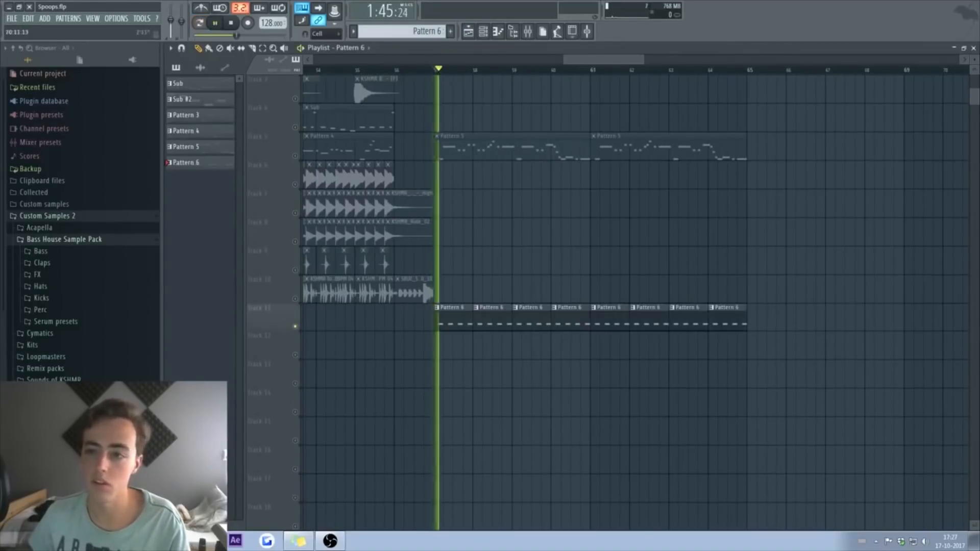
pyautogui.click(973, 48)
pyautogui.press('space')
pyautogui.click(280, 258)
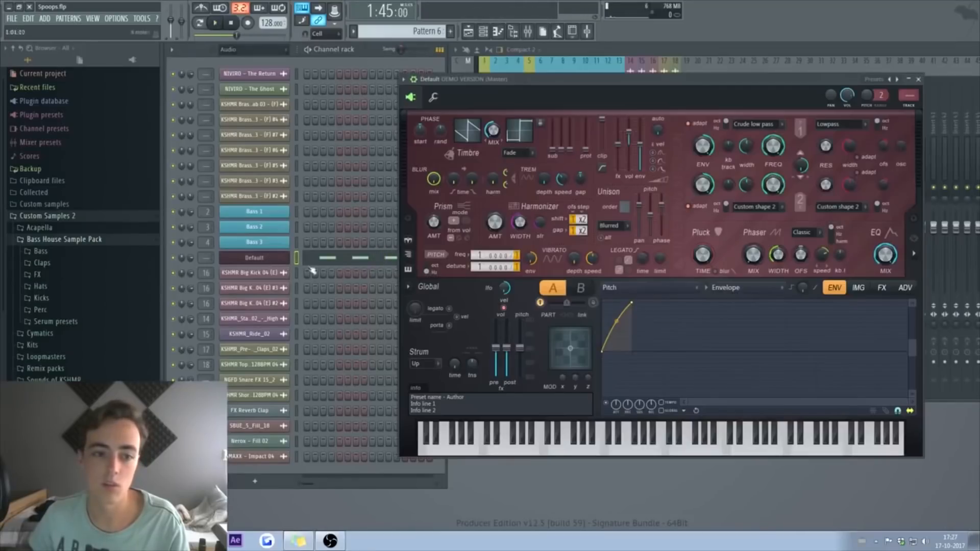
pyautogui.press('space')
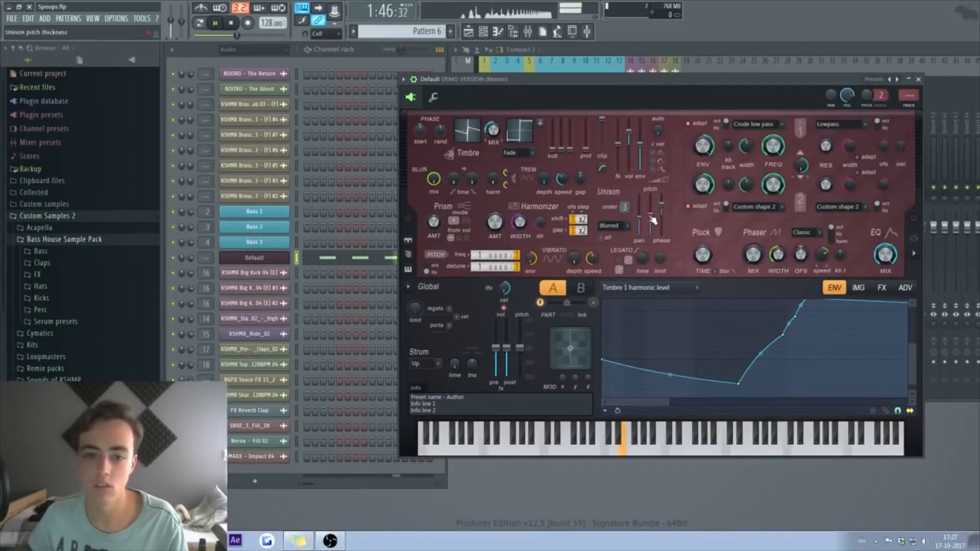
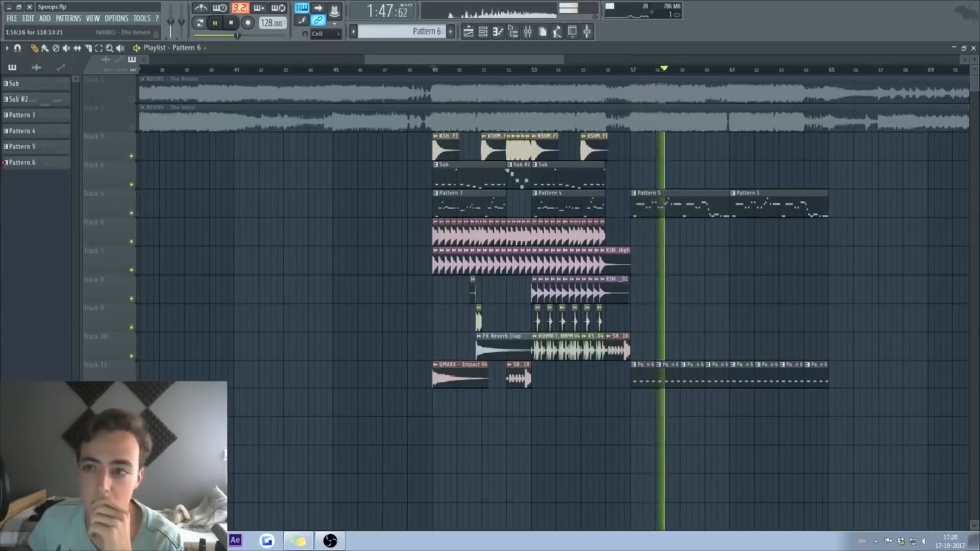
# Step: On the synth's FX page, set compression to Warming and distortion to Classic, then play to audition
pyautogui.press('F5')
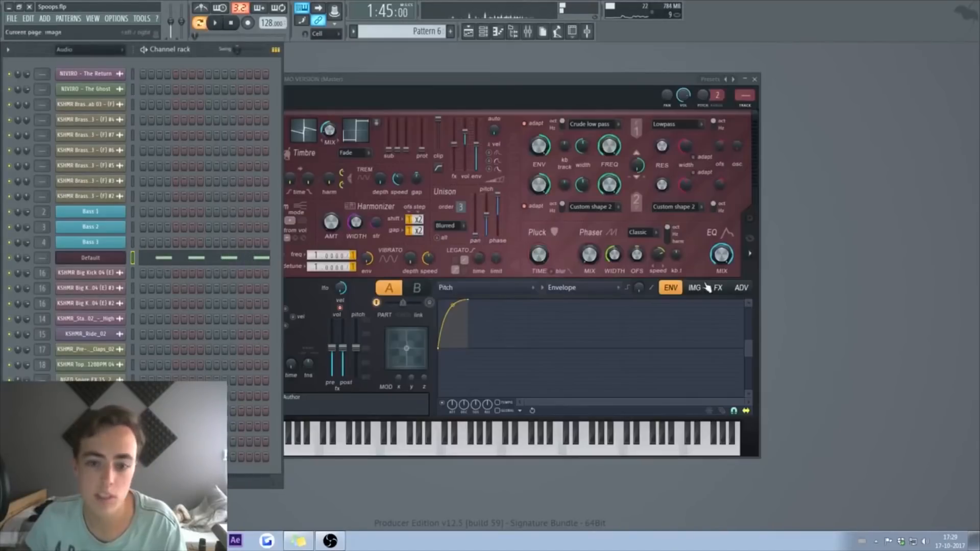
pyautogui.click(718, 288)
pyautogui.click(679, 386)
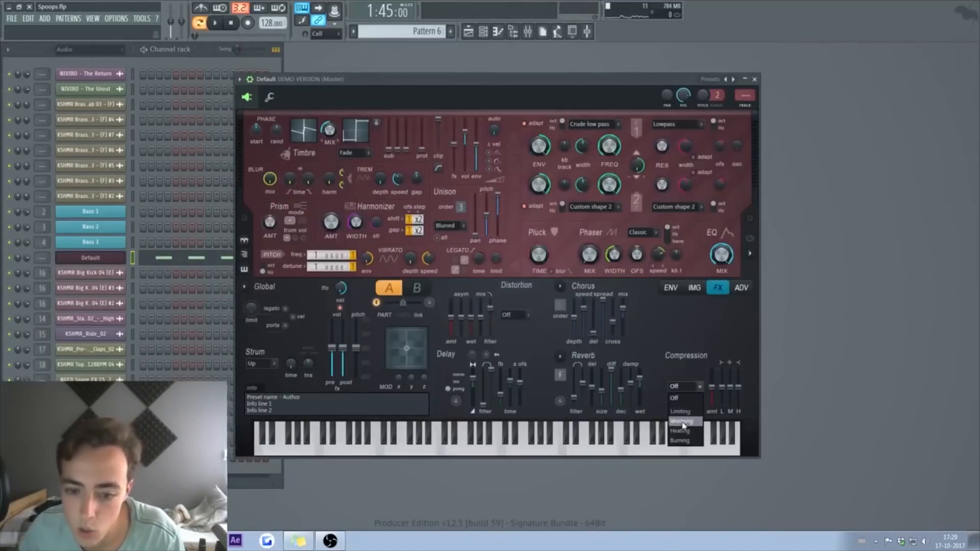
pyautogui.click(683, 423)
pyautogui.click(720, 288)
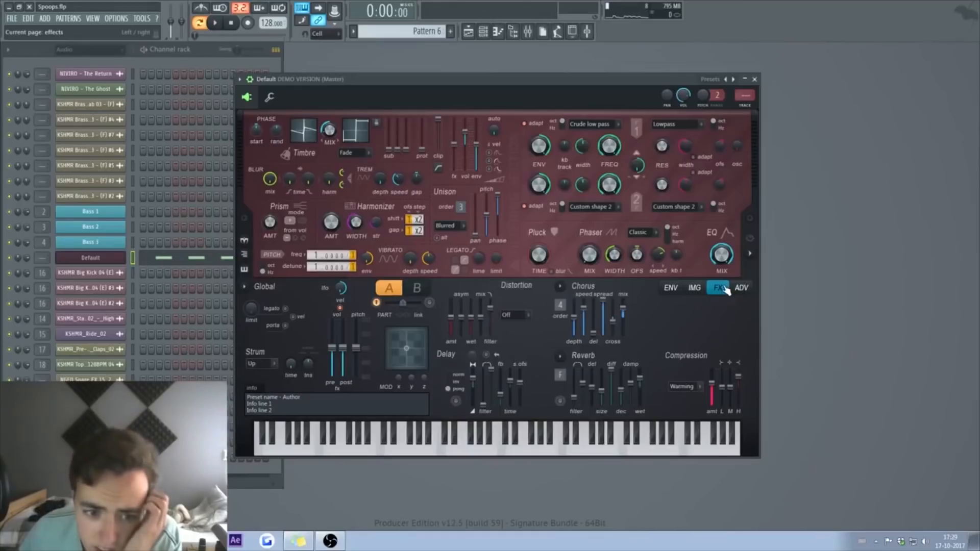
pyautogui.click(515, 314)
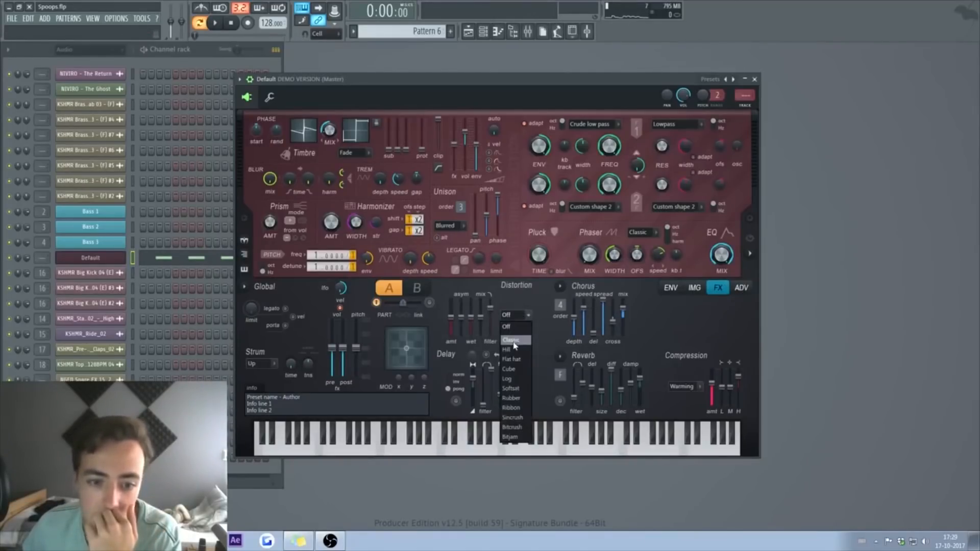
pyautogui.click(512, 340)
pyautogui.press('space')
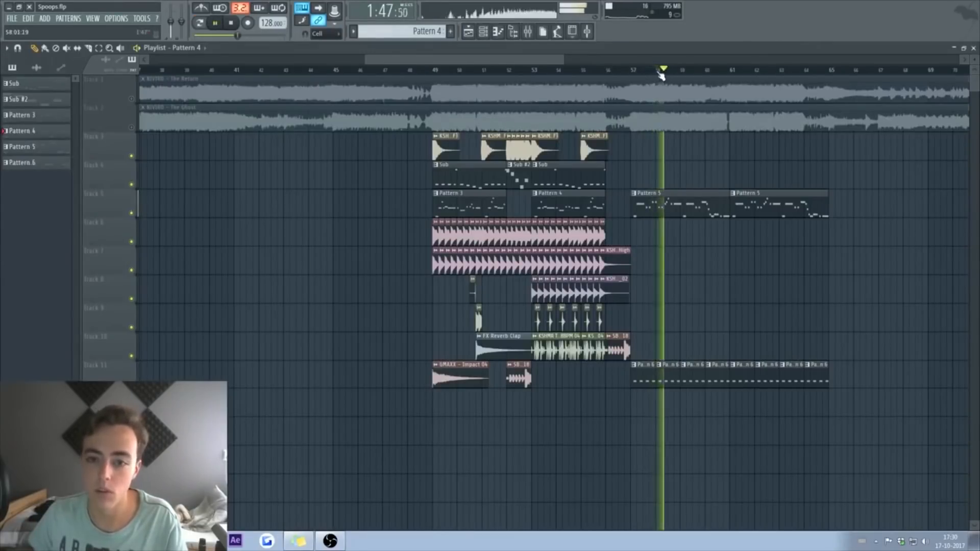
# Step: Select the drum clips on tracks 6–8 and the Track 6 clips in bars 49–52
pyautogui.press('space')
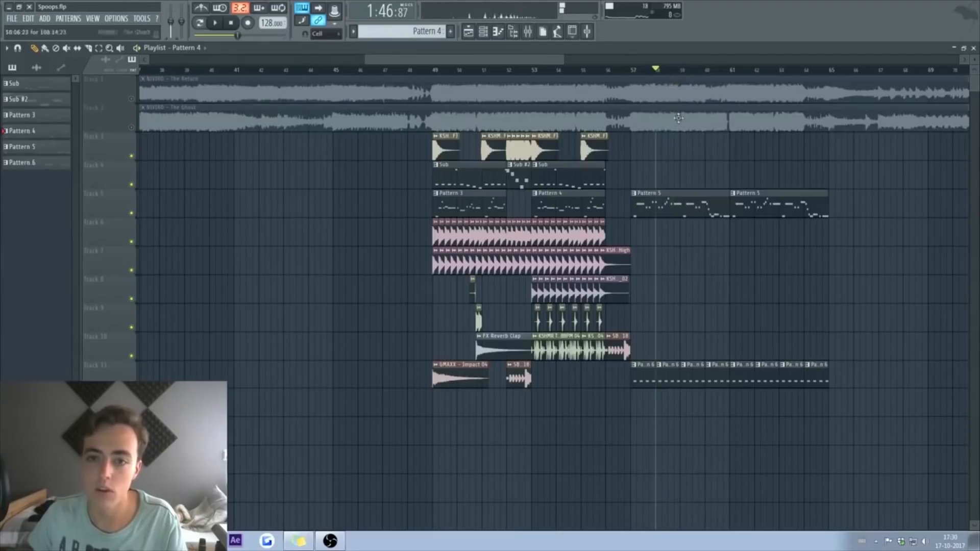
pyautogui.doubleClick(677, 207)
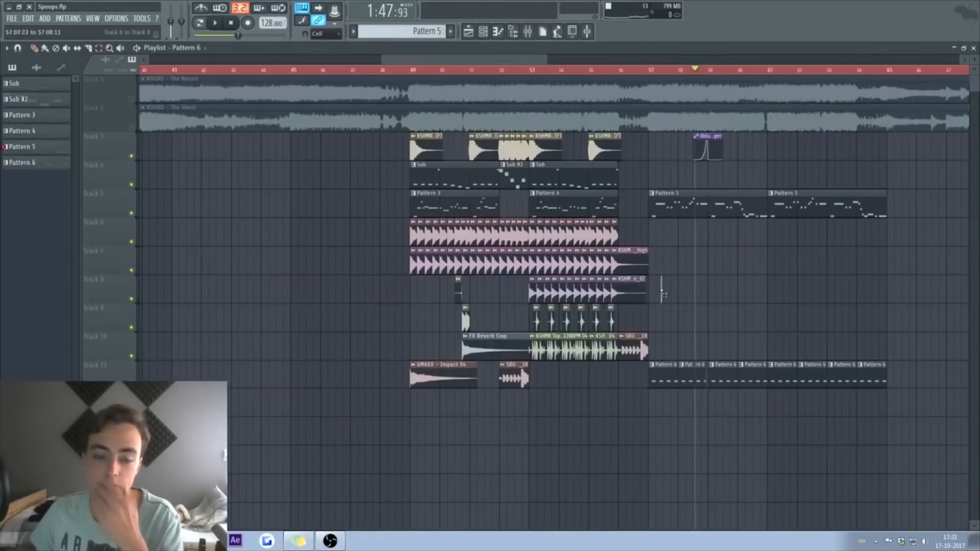
pyautogui.moveTo(660, 300); pyautogui.dragTo(538, 242)
pyautogui.moveTo(632, 234); pyautogui.dragTo(403, 233)
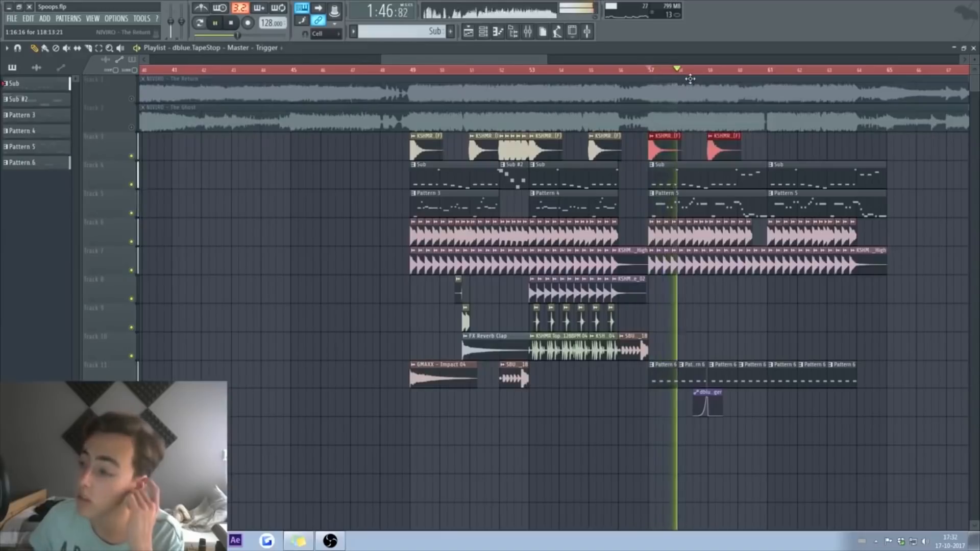
# Step: Cut the Default synth's Parametric EQ 2 around 330 Hz
pyautogui.press('F9')
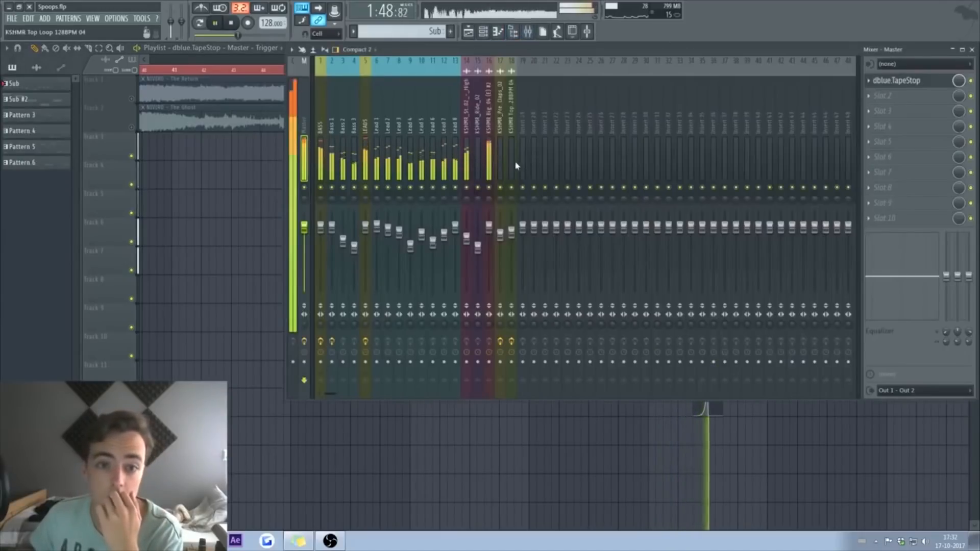
pyautogui.press('F9')
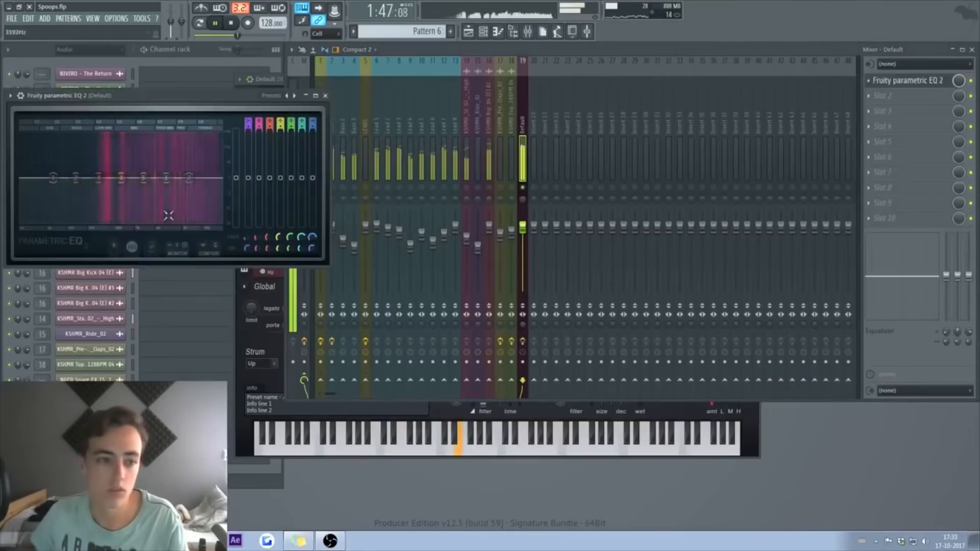
pyautogui.moveTo(121, 178); pyautogui.dragTo(108, 203)
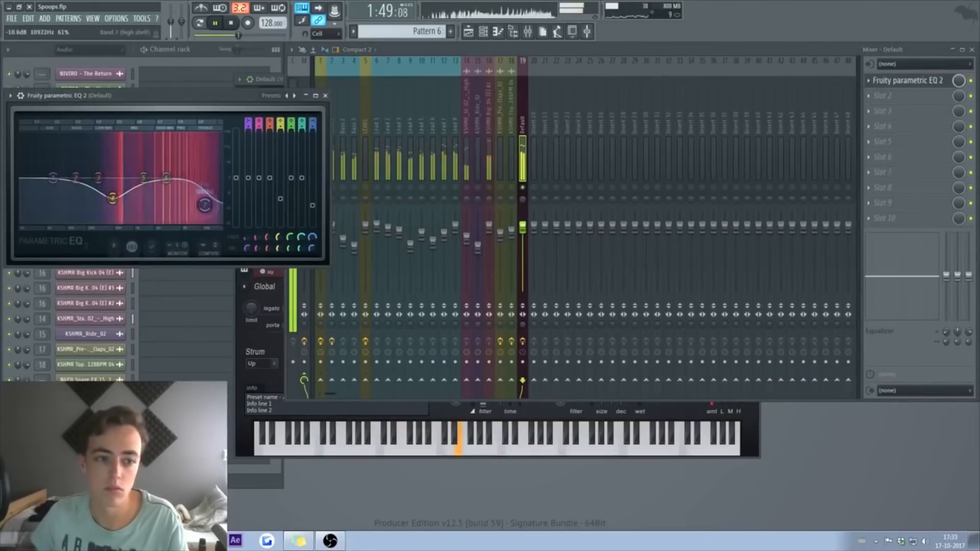
# Step: Lower the top EQ band, raise band 6, and add Fruity Reeverb 2 with a reduced wet level
pyautogui.moveTo(205, 206); pyautogui.dragTo(202, 217)
pyautogui.moveTo(166, 178); pyautogui.dragTo(168, 166)
pyautogui.click(881, 96)
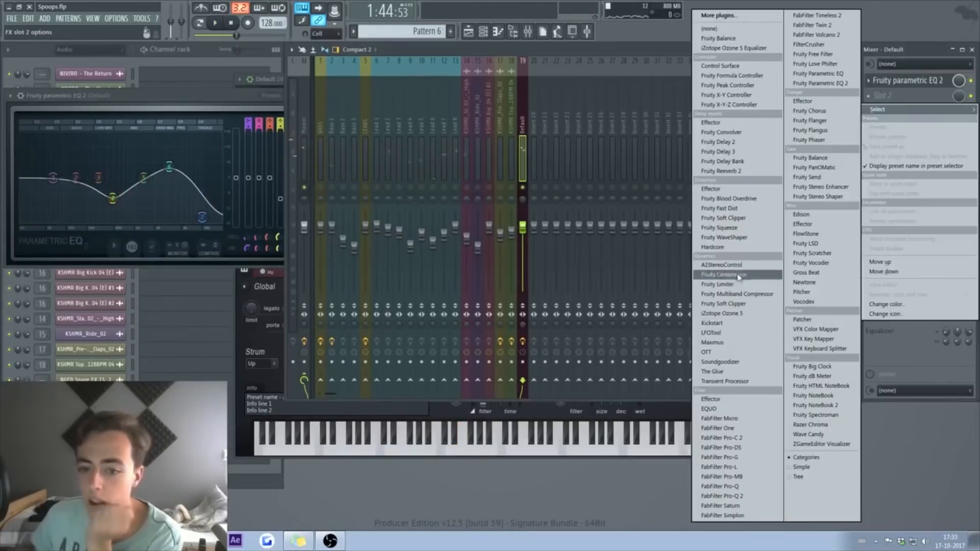
pyautogui.click(717, 171)
pyautogui.press('space')
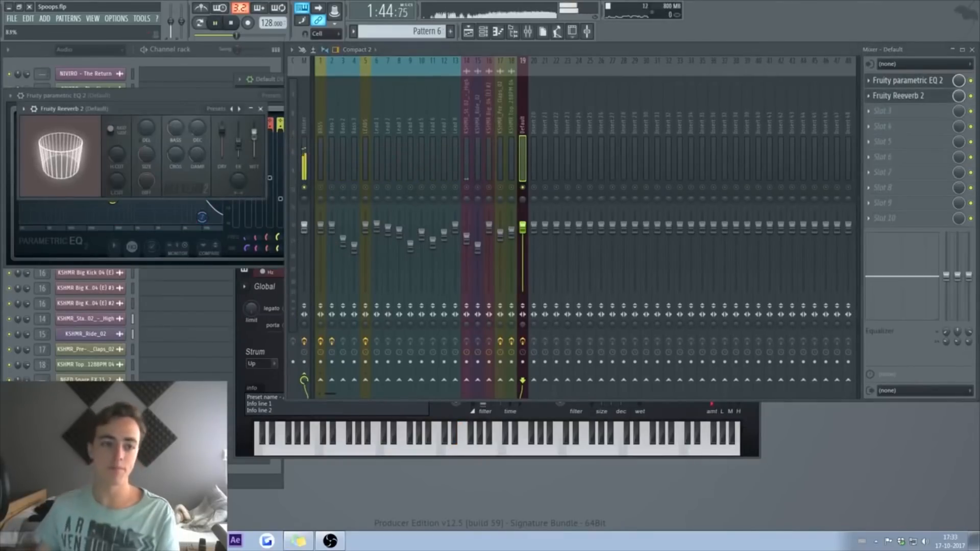
pyautogui.moveTo(254, 131); pyautogui.dragTo(254, 142)
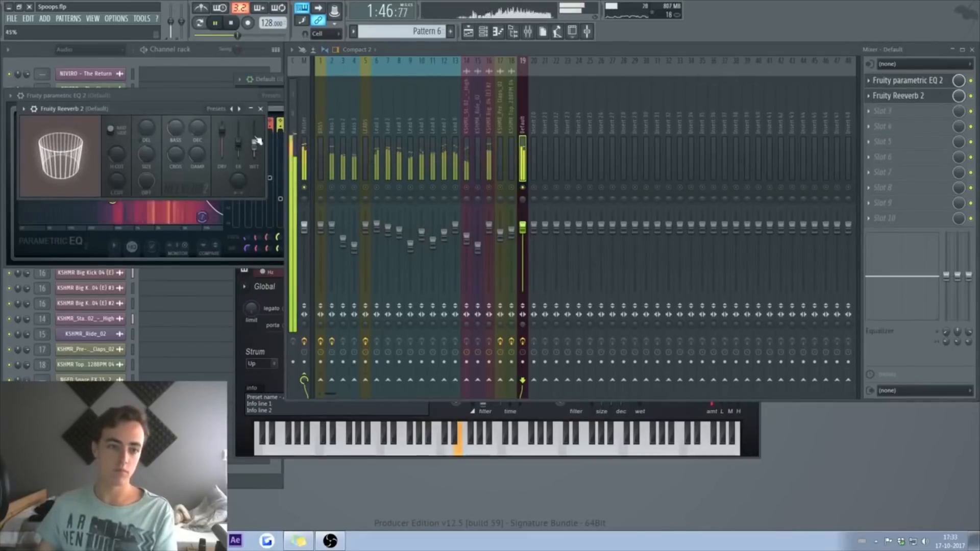
pyautogui.click(260, 109)
# Step: Load Kickstart in slot 10 and move Soundgoodizer ahead of The Glue on LEADS
pyautogui.click(901, 222)
pyautogui.click(812, 240)
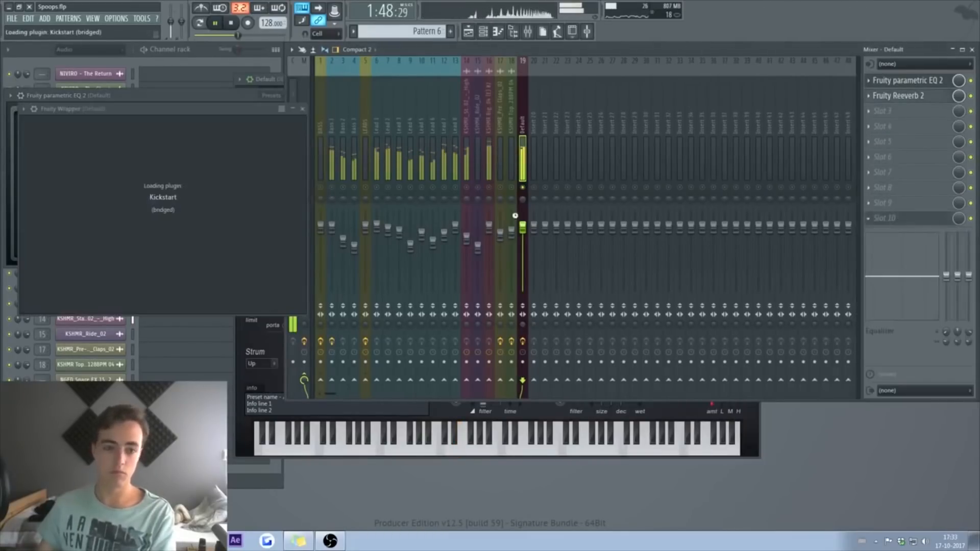
pyautogui.click(323, 110)
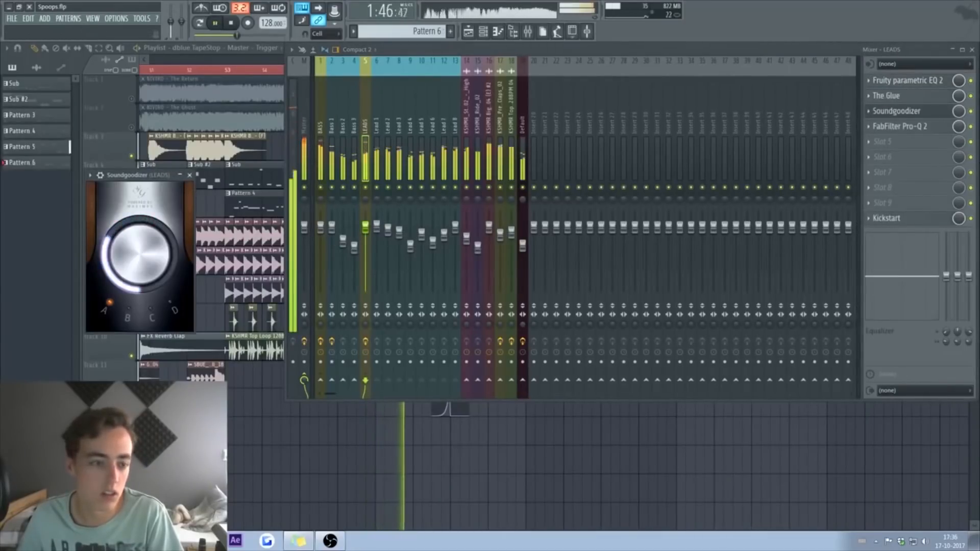
pyautogui.moveTo(897, 111); pyautogui.dragTo(904, 100)
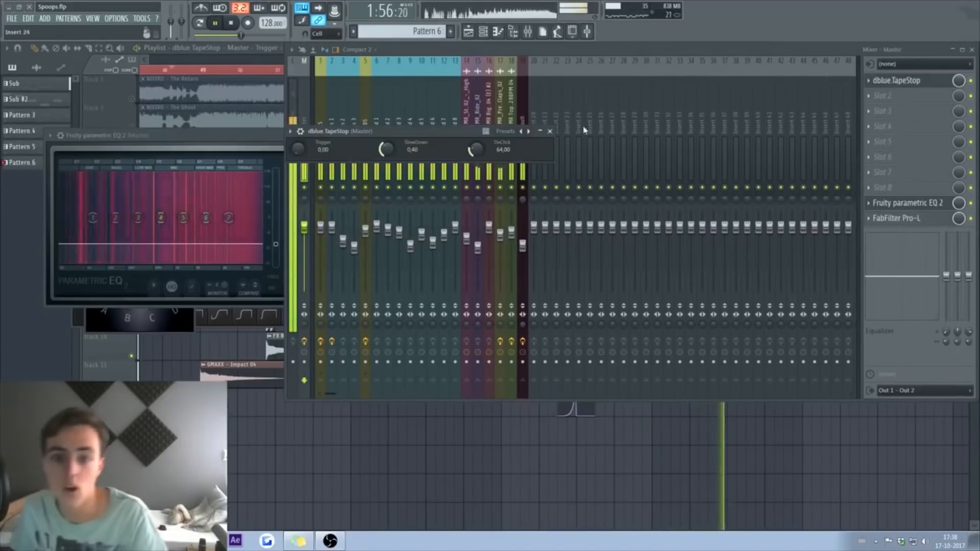
pyautogui.press('space')
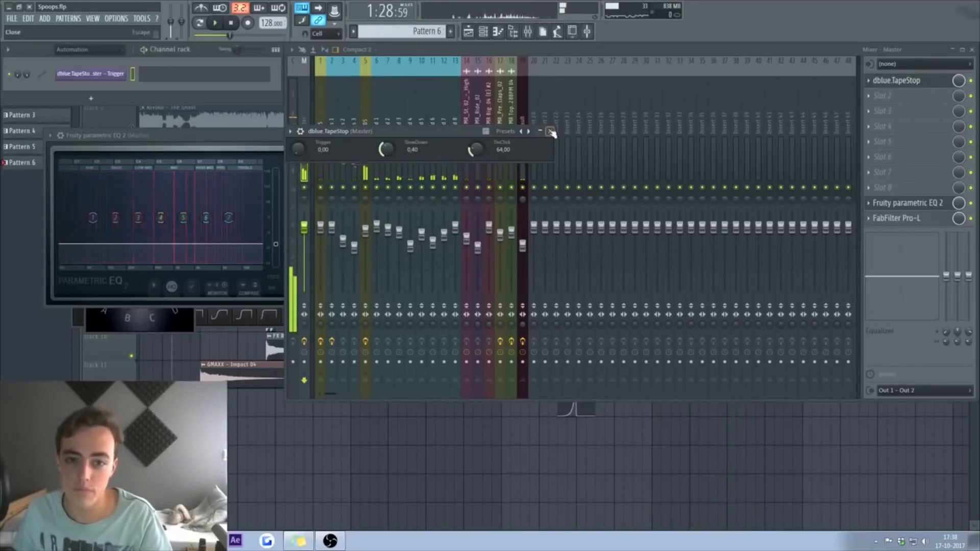
# Step: Close the plugin windows and browse to Sounds of KSHMR vol. 2 > FX Elements
pyautogui.click(550, 131)
pyautogui.click(971, 50)
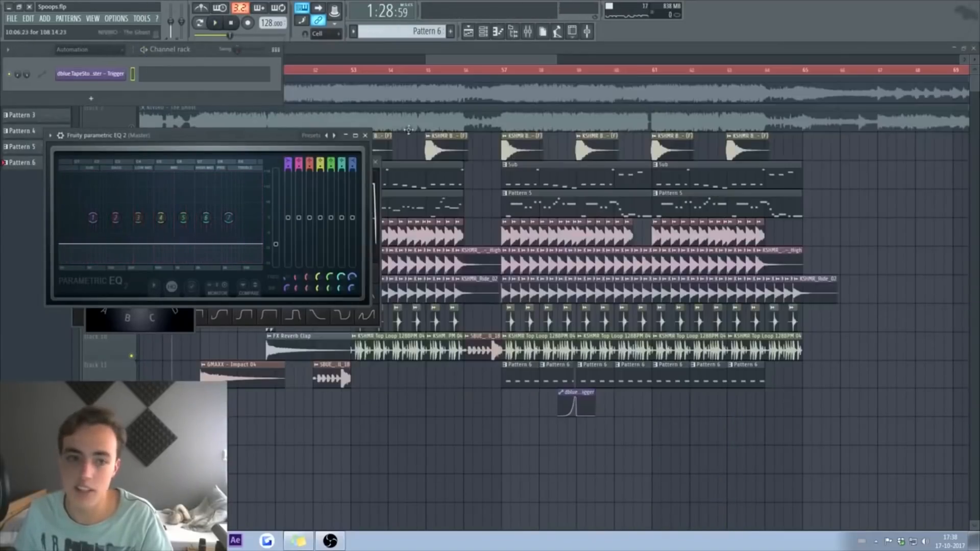
pyautogui.click(365, 136)
pyautogui.click(189, 175)
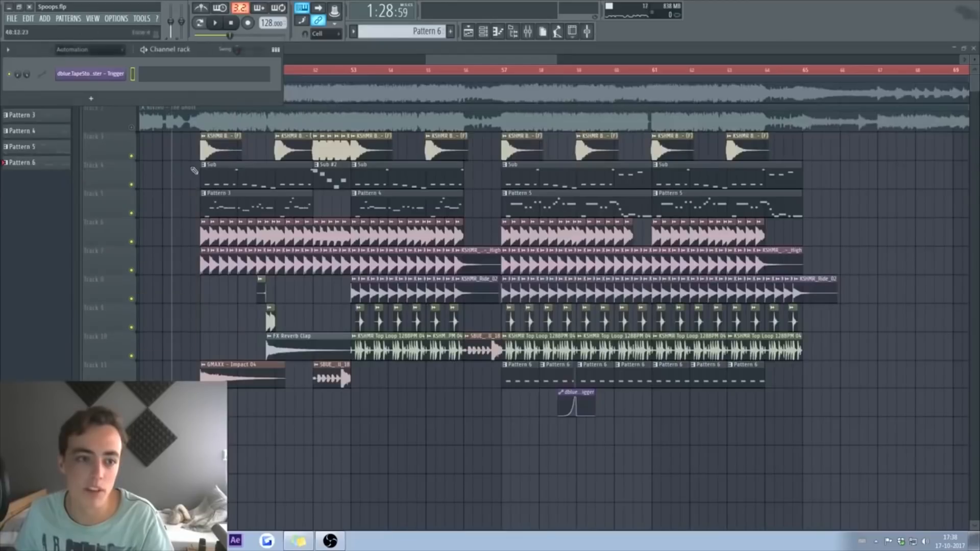
pyautogui.click(513, 31)
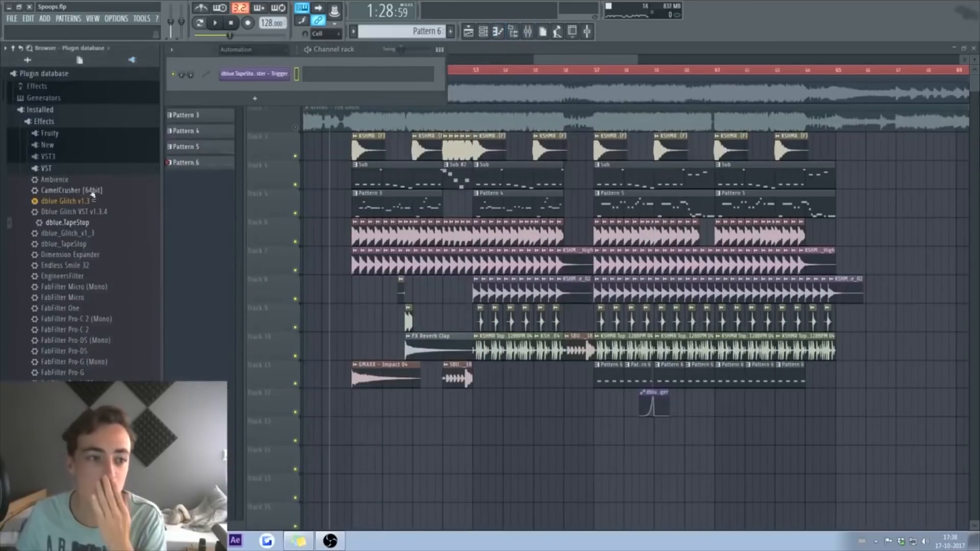
pyautogui.click(44, 73)
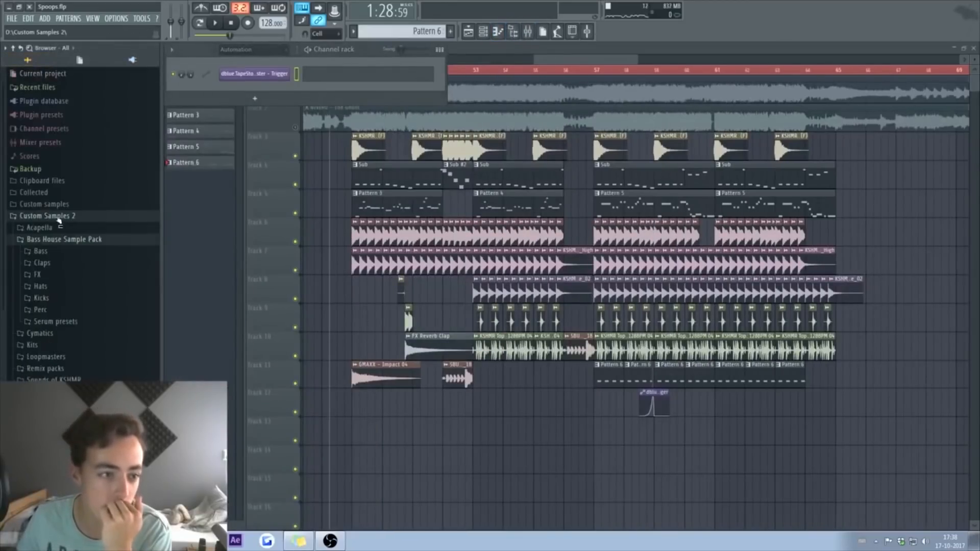
pyautogui.click(60, 242)
pyautogui.click(54, 298)
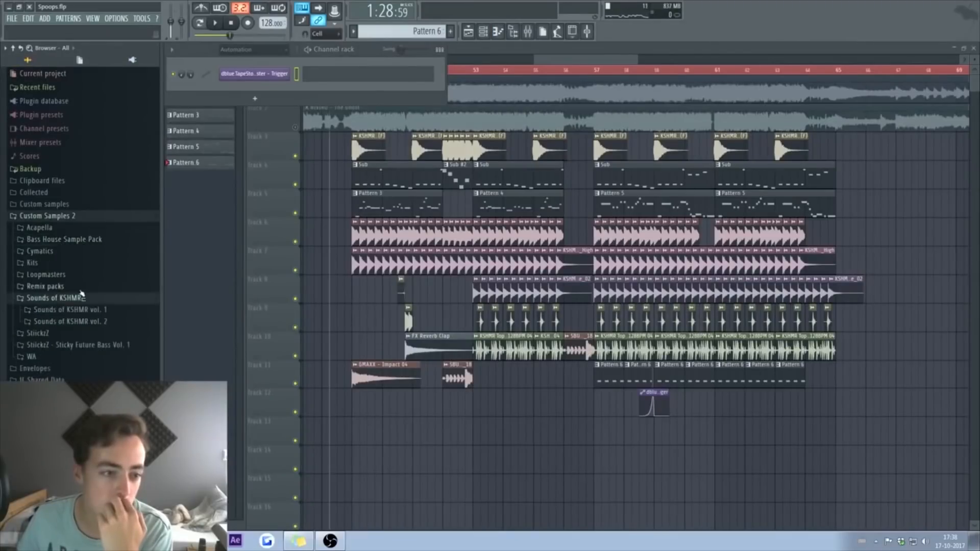
pyautogui.click(115, 319)
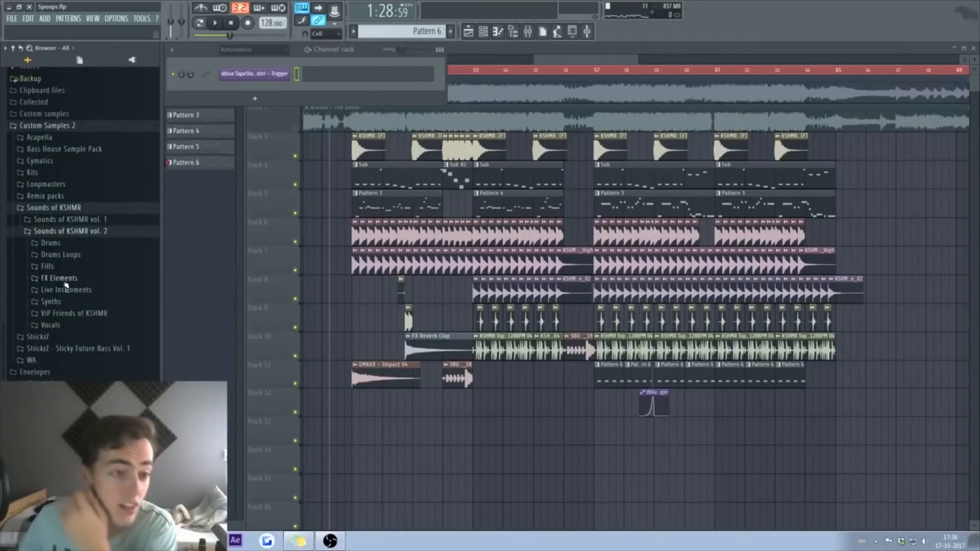
pyautogui.click(64, 281)
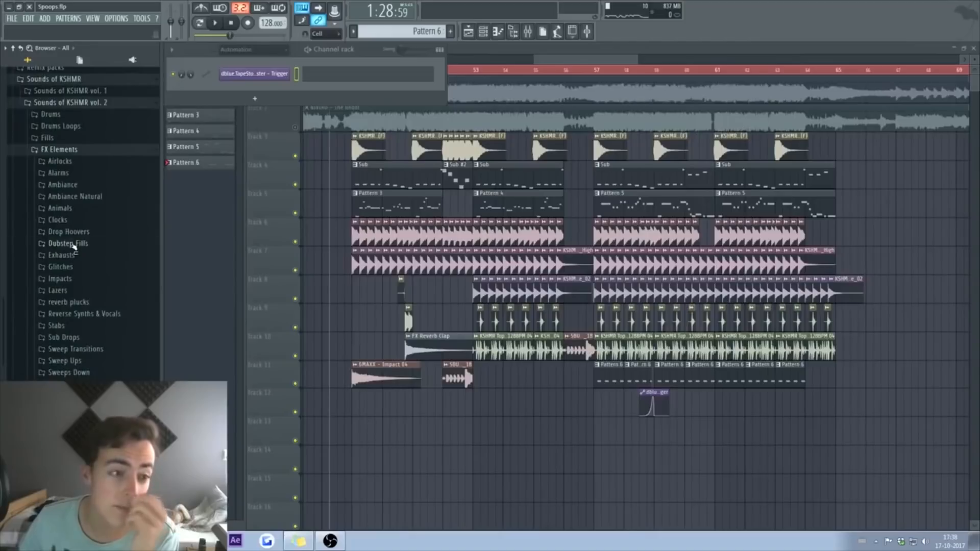
# Step: Audition fills and airlocks, then place KSHMR Airlock 01 on Track 12 just before bar 56
pyautogui.click(71, 244)
pyautogui.click(88, 276)
pyautogui.click(71, 244)
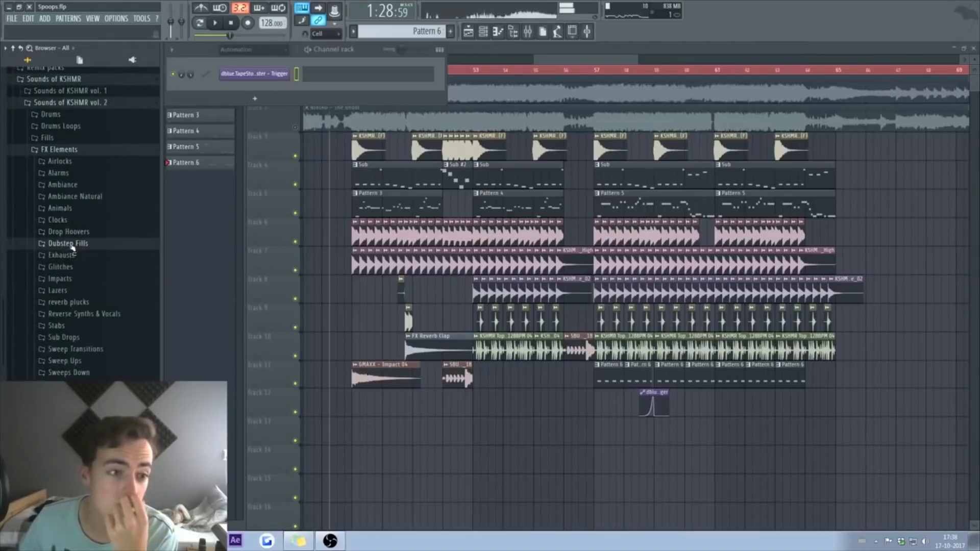
pyautogui.click(59, 161)
pyautogui.click(89, 184)
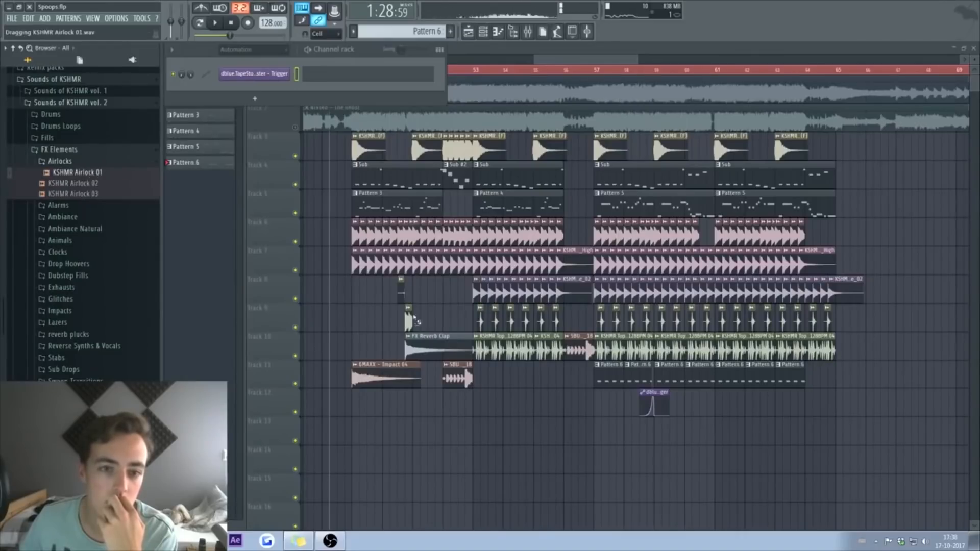
pyautogui.moveTo(557, 408); pyautogui.dragTo(557, 403)
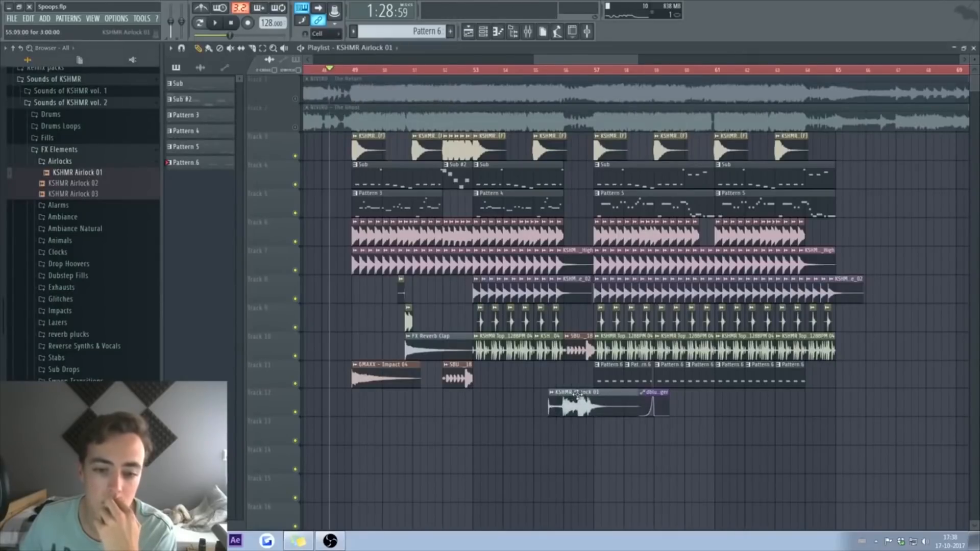
pyautogui.click(548, 71)
pyautogui.press('space')
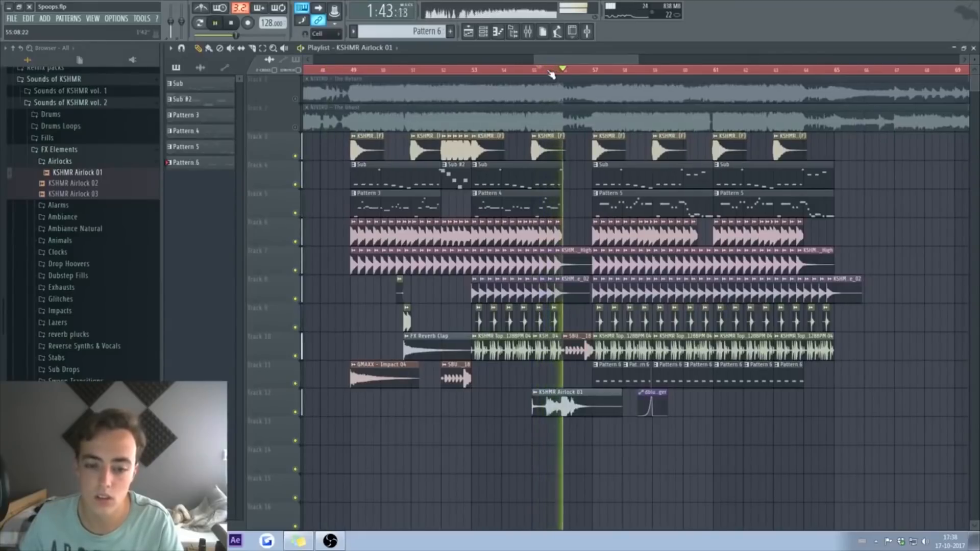
pyautogui.scroll(6, 552, 72)
pyautogui.press('space')
# Step: Place KSHMR Ambiance - Airy 06 (E) on Track 13 at bar 56 and play it
pyautogui.click(62, 216)
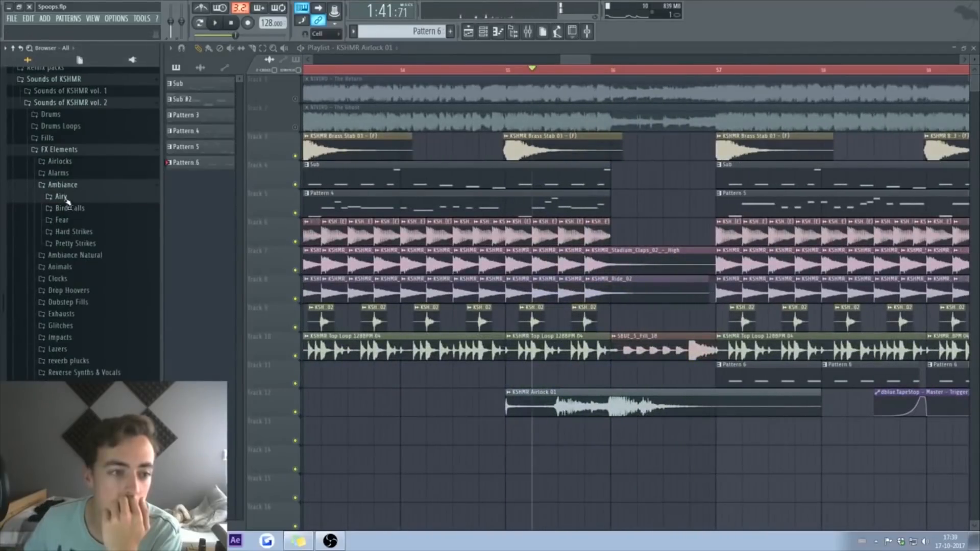
pyautogui.click(64, 197)
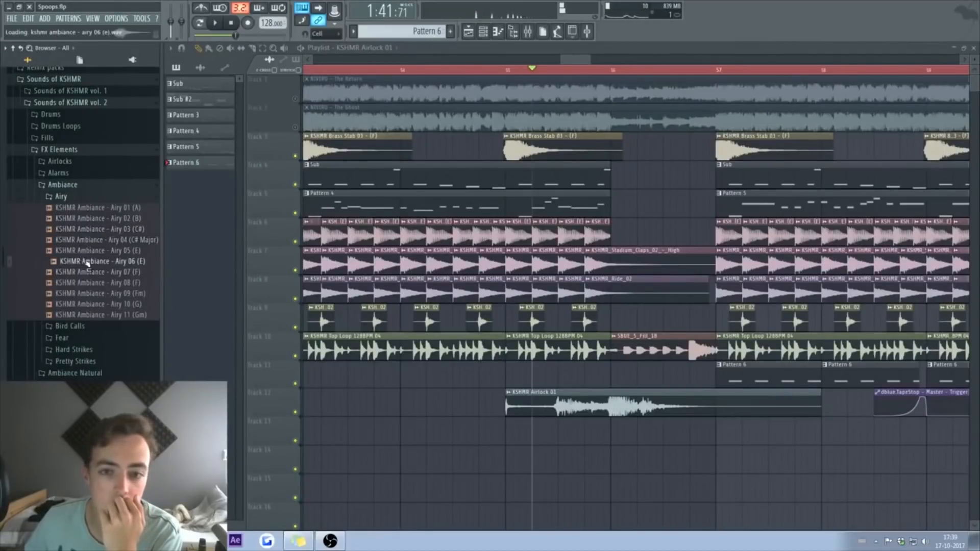
pyautogui.moveTo(604, 444); pyautogui.dragTo(631, 434)
pyautogui.click(596, 72)
pyautogui.press('space')
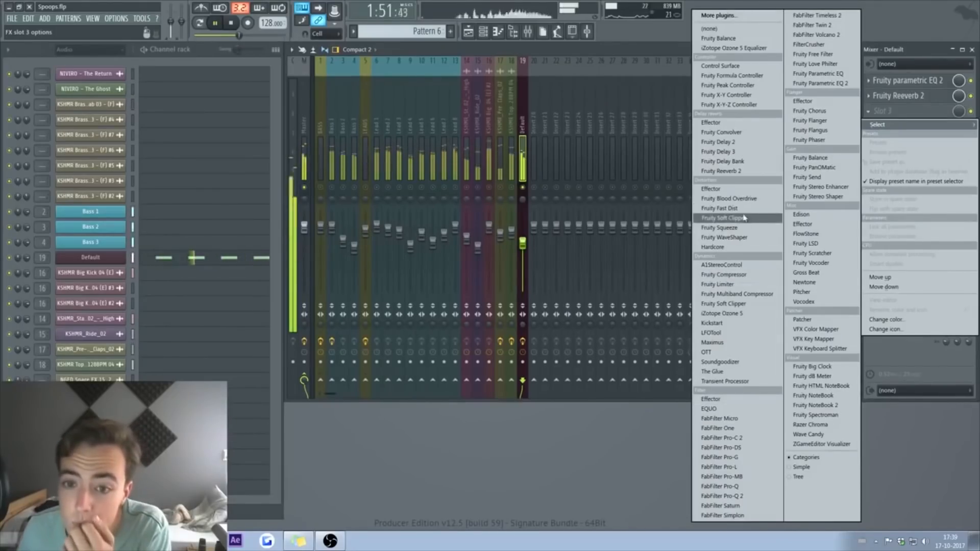
# Step: Load Fruity Fast Dist in mixer slot 3 and step through its presets to The Heat
pyautogui.click(735, 208)
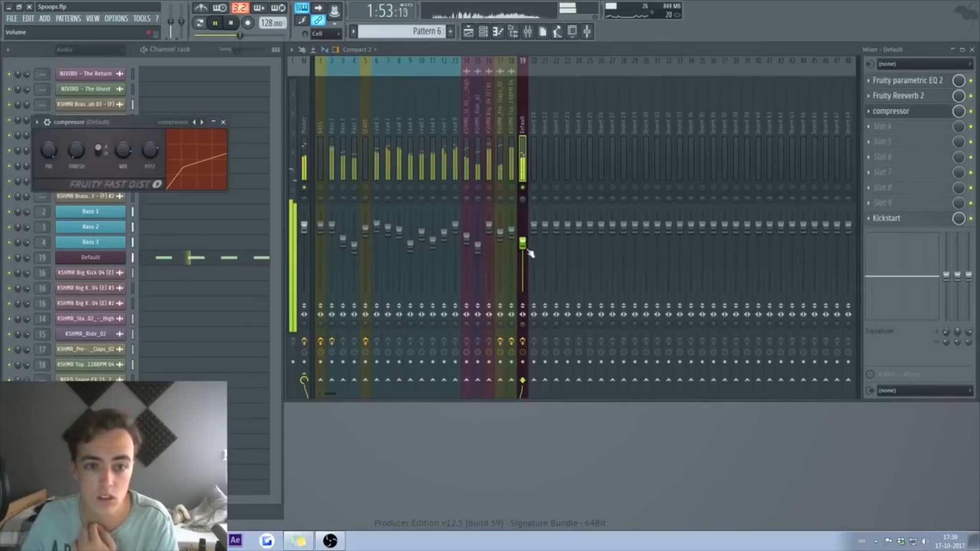
pyautogui.click(201, 123)
pyautogui.click(195, 122)
pyautogui.click(195, 123)
pyautogui.click(195, 122)
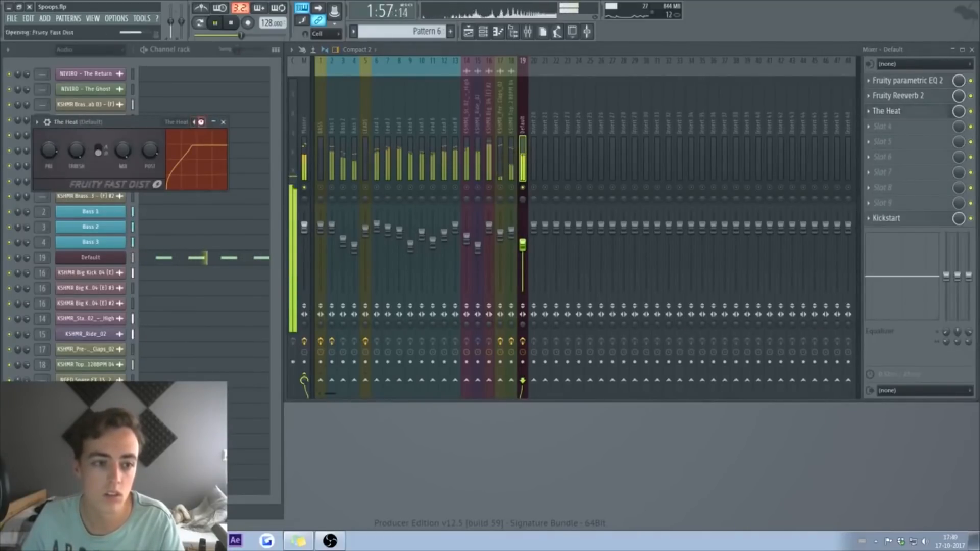
pyautogui.click(195, 122)
pyautogui.click(195, 123)
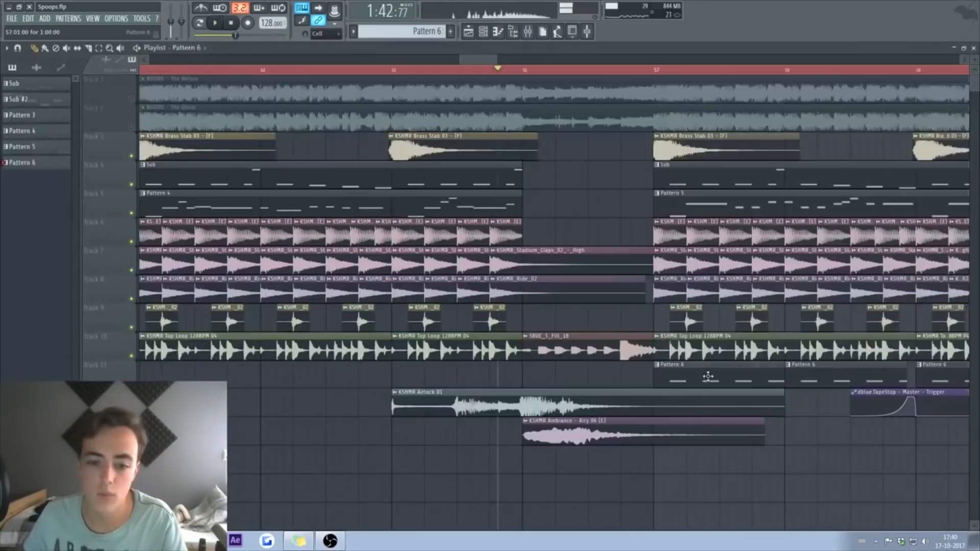
# Step: Shorten all four notes of Pattern 6 in the piano roll
pyautogui.doubleClick(708, 377)
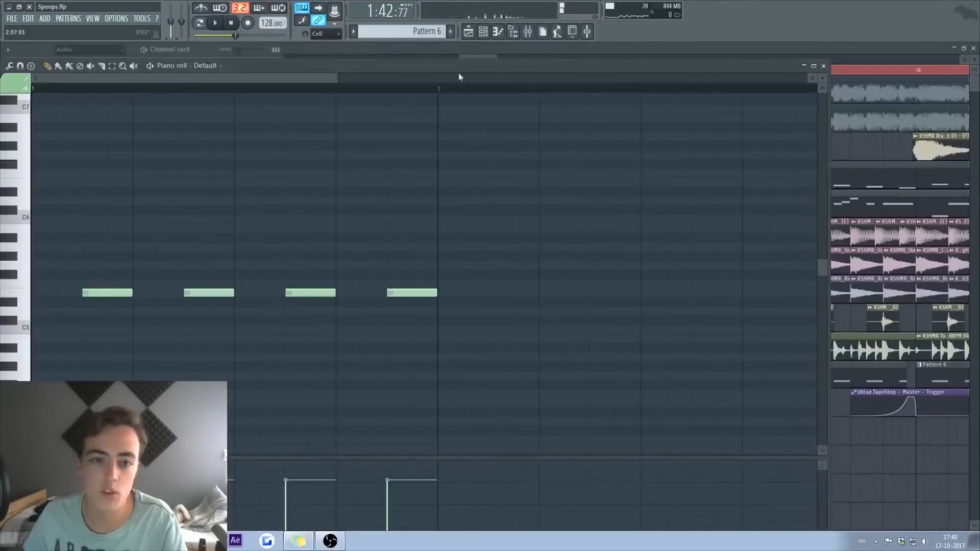
pyautogui.hotkey('ctrl', 'a')
pyautogui.press('space')
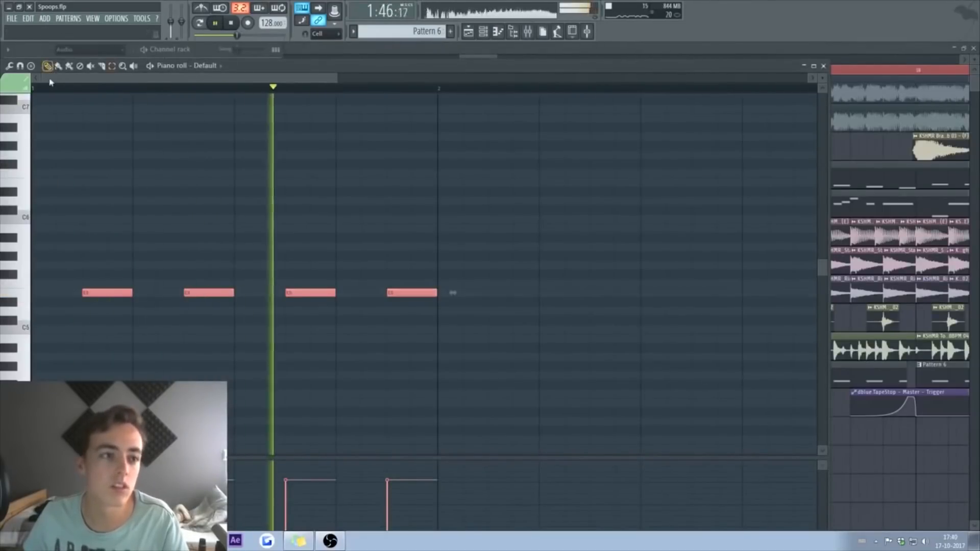
pyautogui.moveTo(127, 292); pyautogui.dragTo(112, 290)
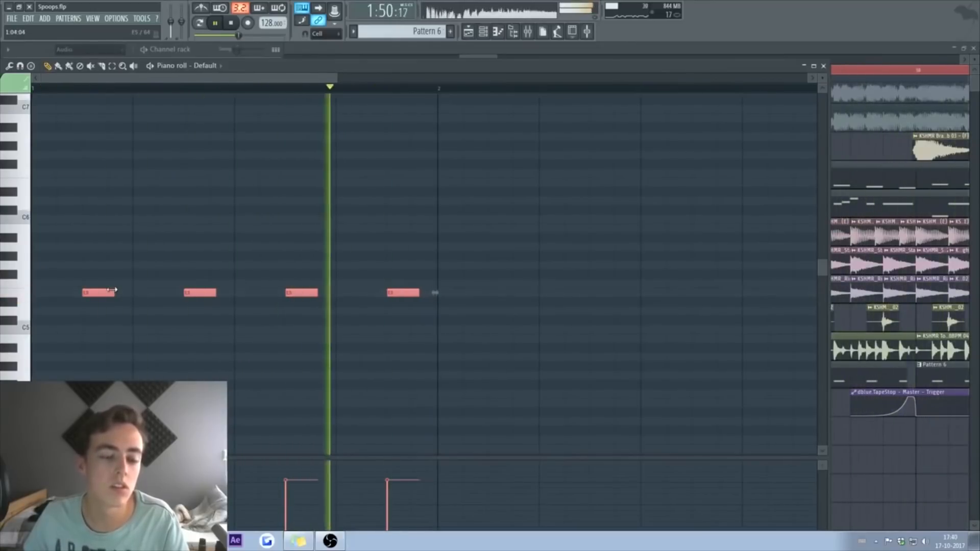
pyautogui.press('space')
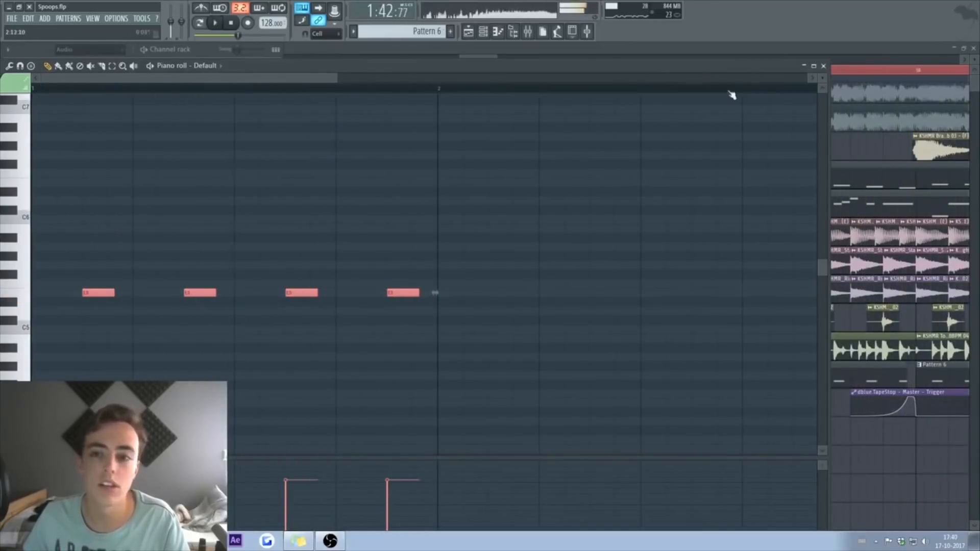
pyautogui.click(823, 66)
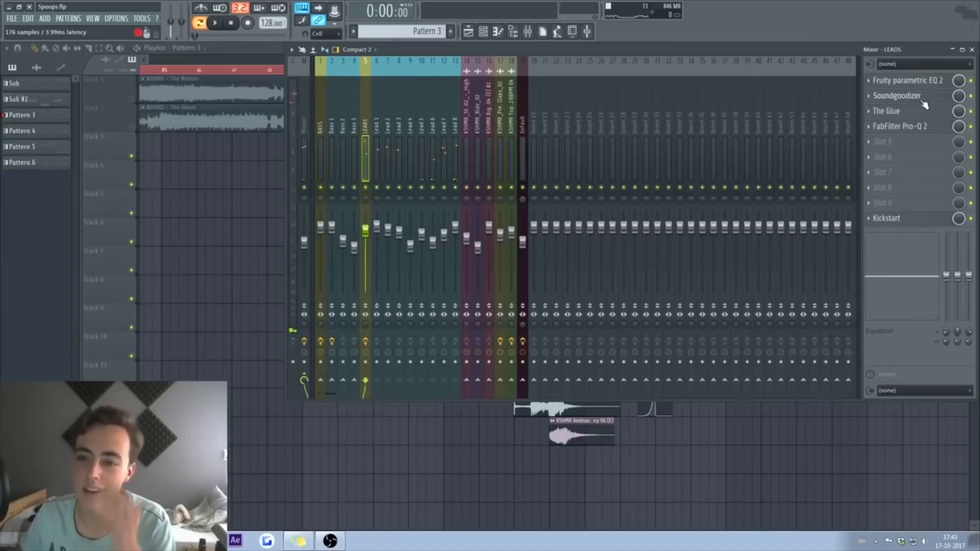
# Step: Open Soundgoodizer on LEADS and set it to mode A
pyautogui.click(923, 101)
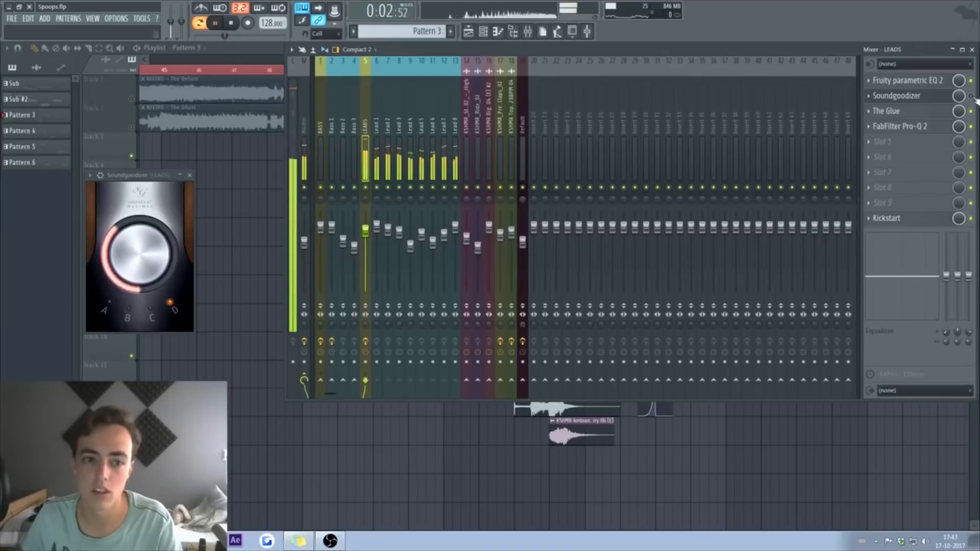
pyautogui.click(919, 101)
pyautogui.click(920, 101)
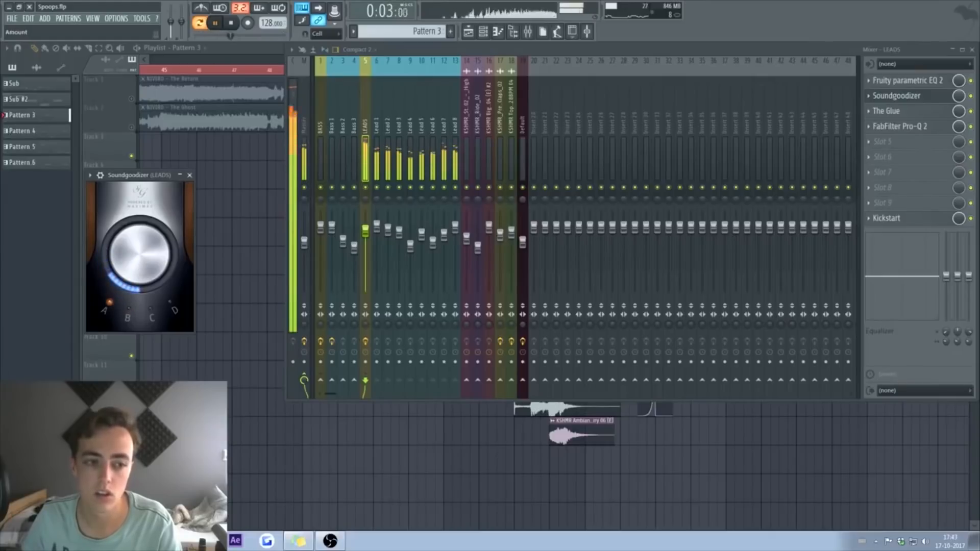
pyautogui.click(190, 176)
# Step: Show the Browser's plugin database and close the LEADS piano roll
pyautogui.click(514, 31)
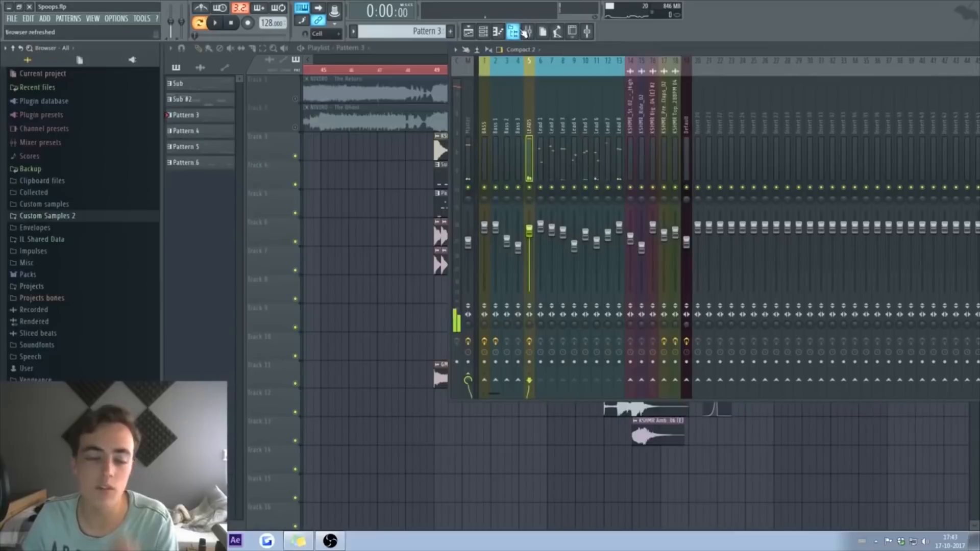
pyautogui.click(133, 61)
pyautogui.scroll(-15, 99, 215)
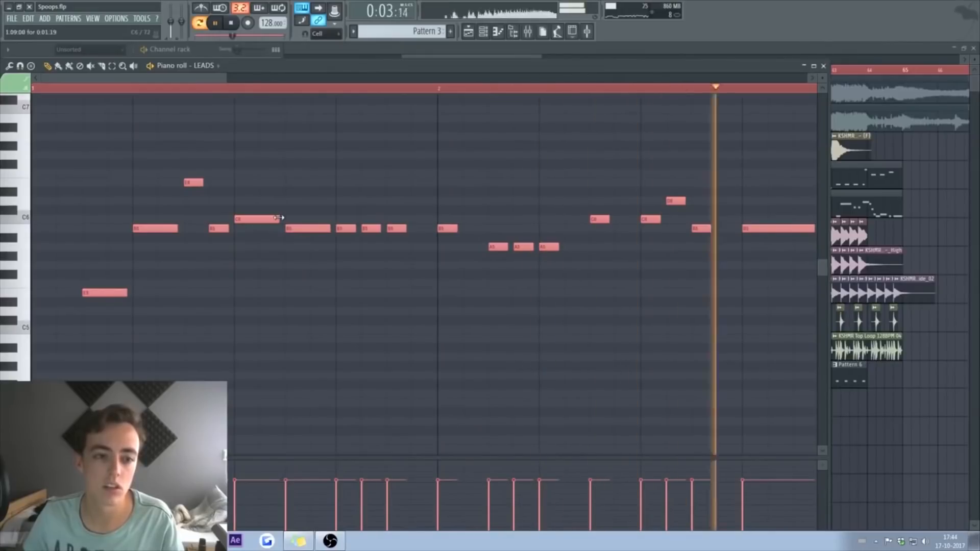
pyautogui.click(823, 67)
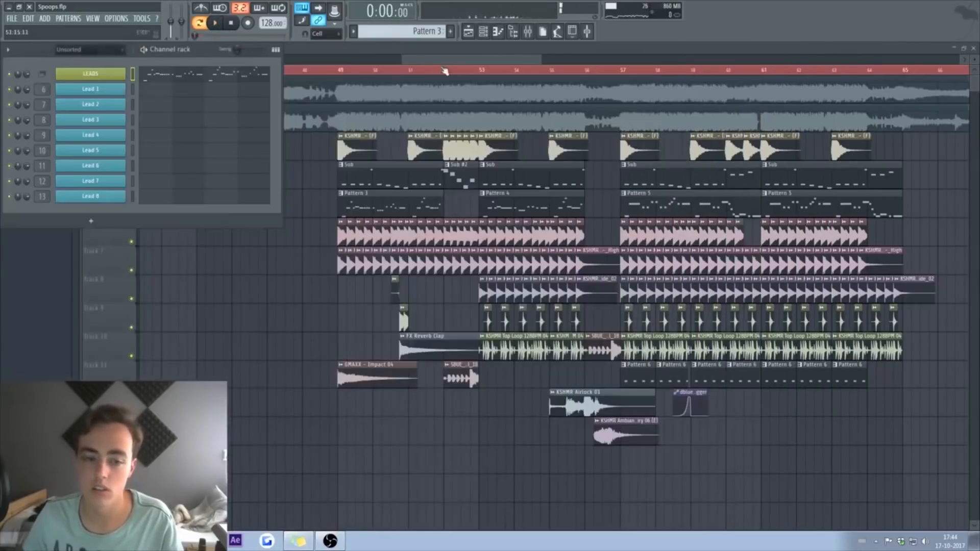
# Step: Place KSHMR Glitch 03 from the Glitches folder on Track 14 and open its channel settings
pyautogui.click(356, 75)
pyautogui.press('space')
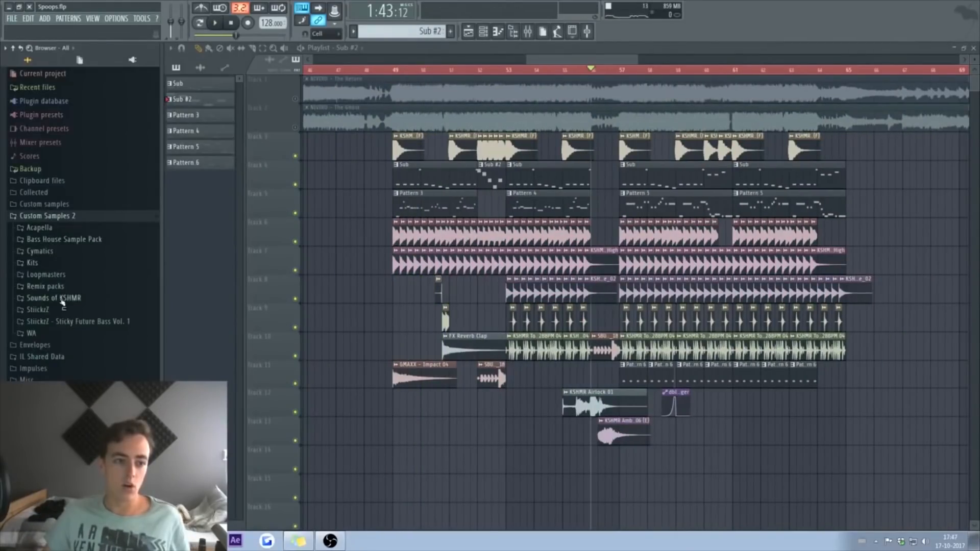
pyautogui.click(53, 299)
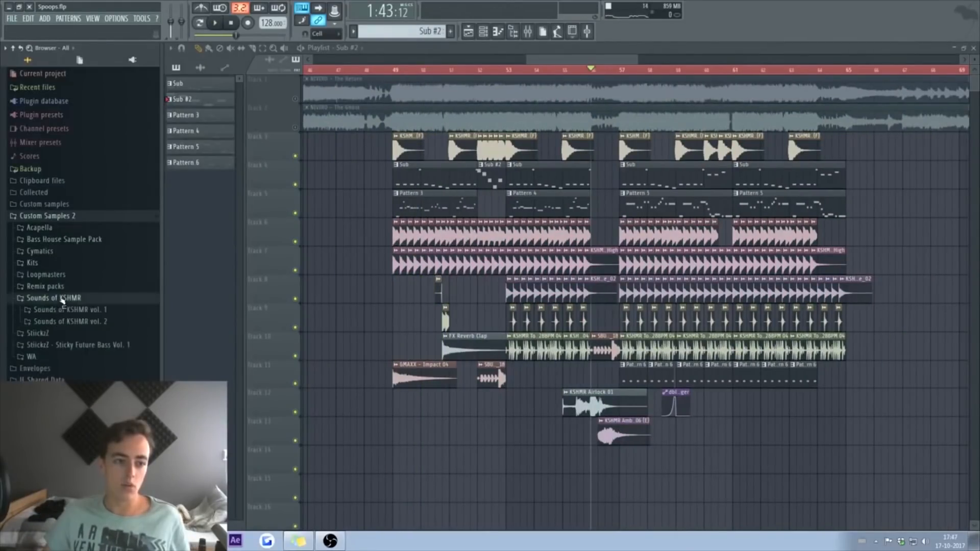
pyautogui.click(65, 321)
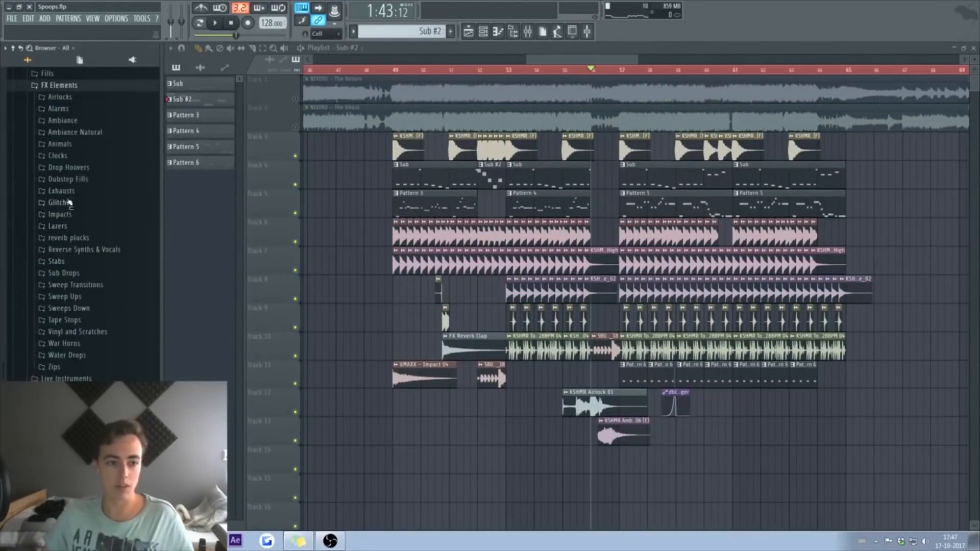
pyautogui.click(67, 202)
pyautogui.click(69, 235)
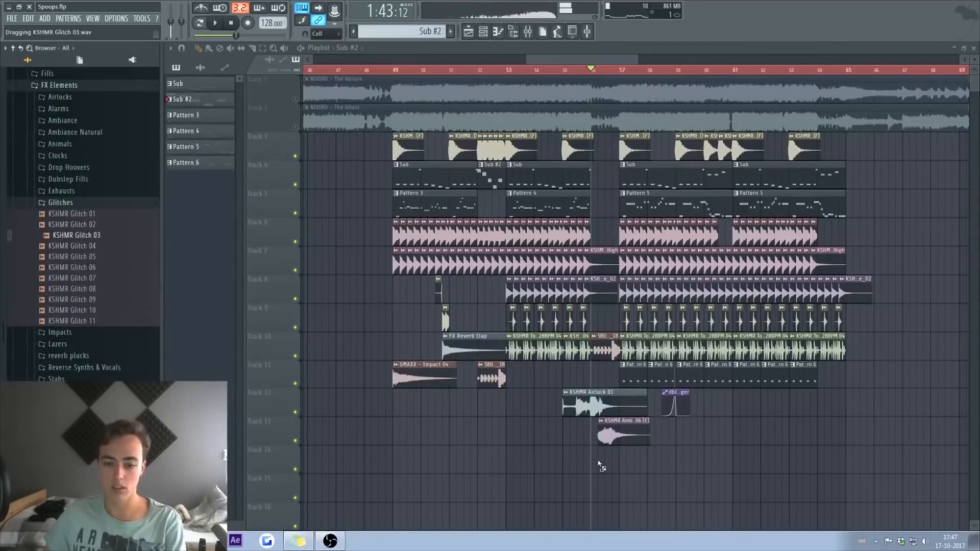
pyautogui.moveTo(601, 465); pyautogui.dragTo(602, 463)
pyautogui.press('space')
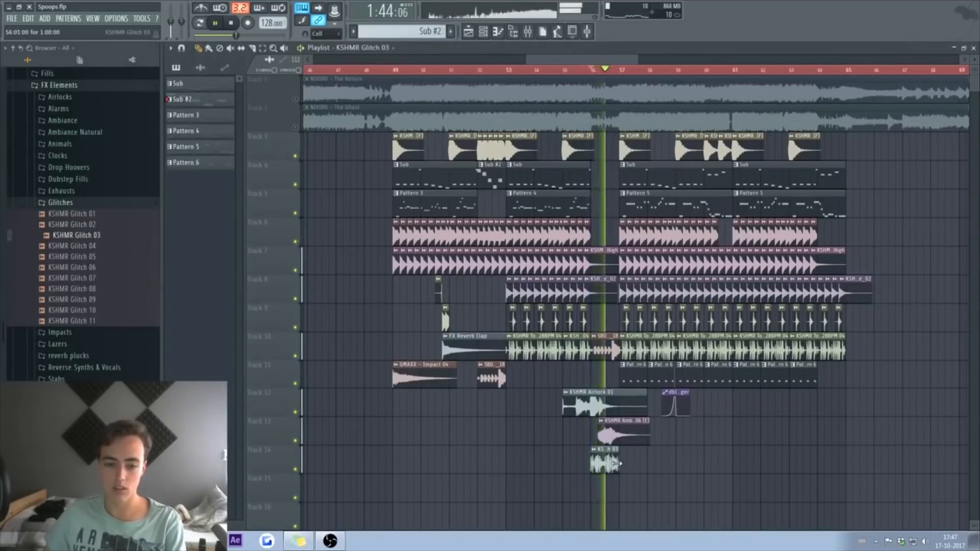
pyautogui.press('space')
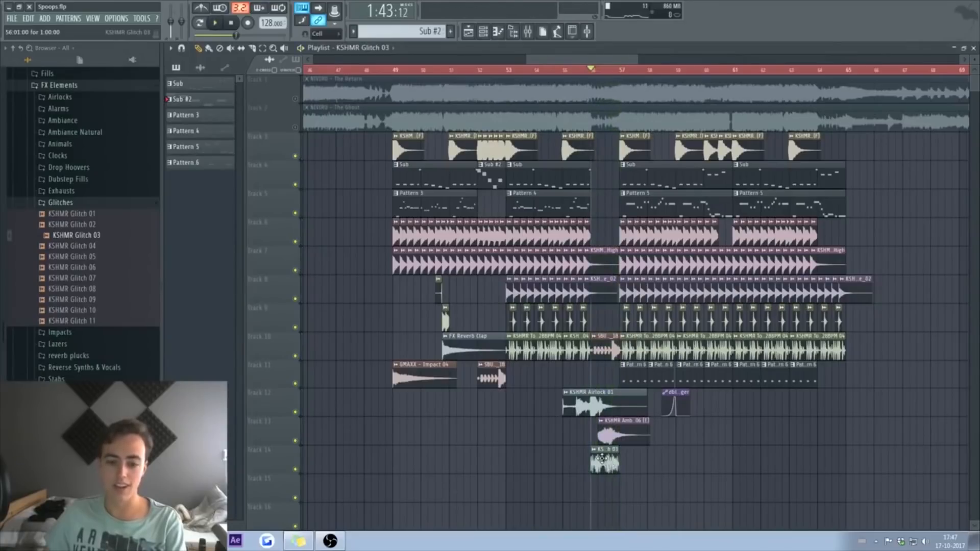
pyautogui.doubleClick(591, 451)
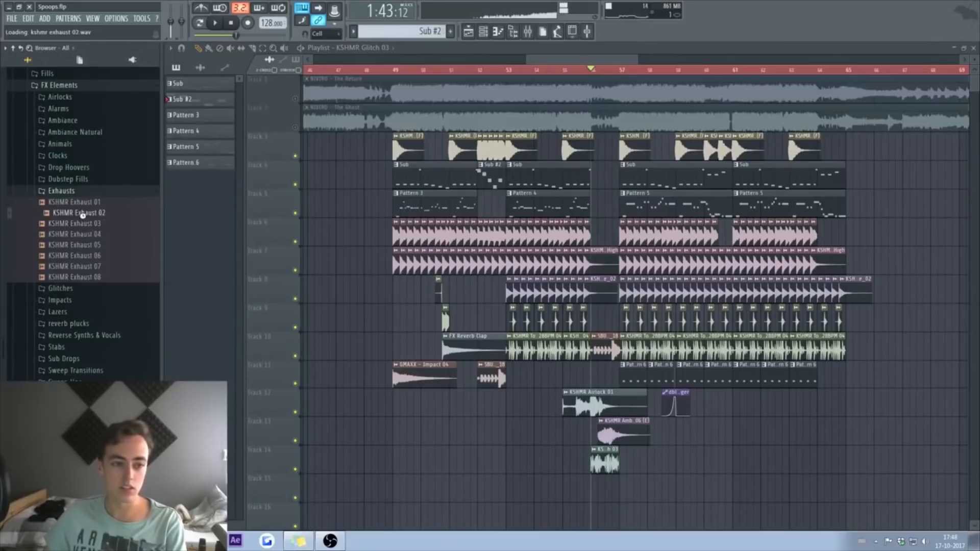
# Step: Place KSHMR Exhaust 02 at bar 49 and play from there
pyautogui.moveTo(397, 422); pyautogui.dragTo(410, 403)
pyautogui.click(390, 65)
pyautogui.press('space')
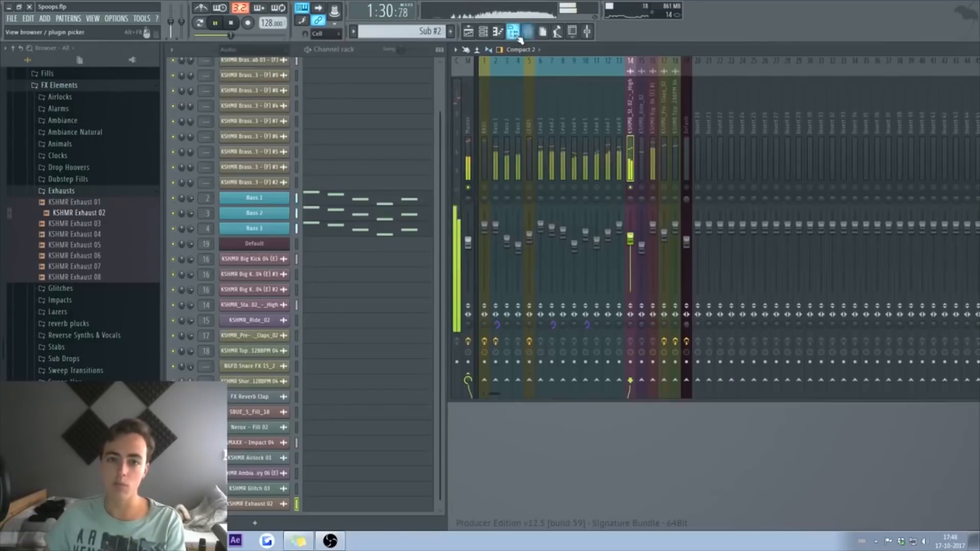
# Step: Add Fruity parametric EQ 2 to the claps mixer track and audition it
pyautogui.click(516, 35)
pyautogui.press('space')
pyautogui.click(900, 81)
pyautogui.click(847, 81)
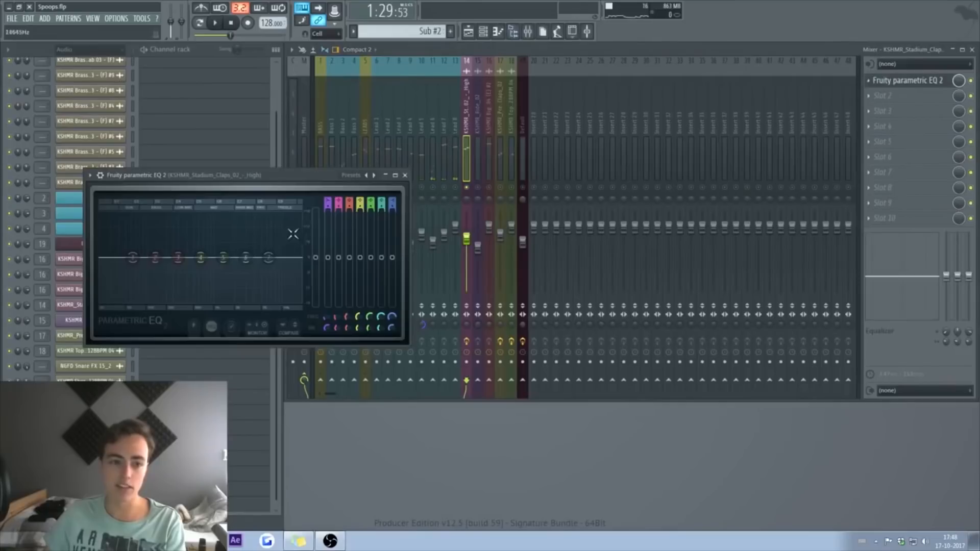
pyautogui.press('space')
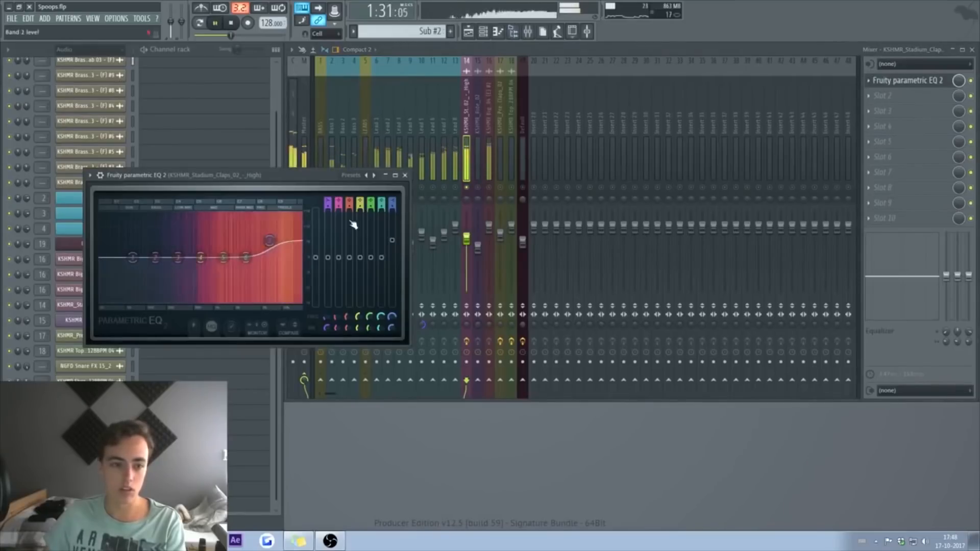
pyautogui.click(405, 176)
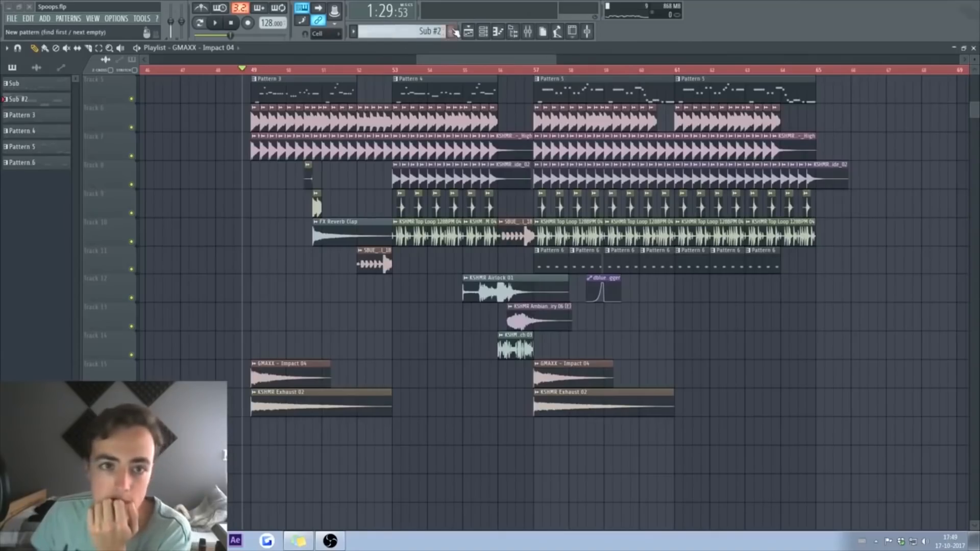
# Step: Create Pattern 7 with the LEADS notes and paint it into the playlist
pyautogui.click(454, 32)
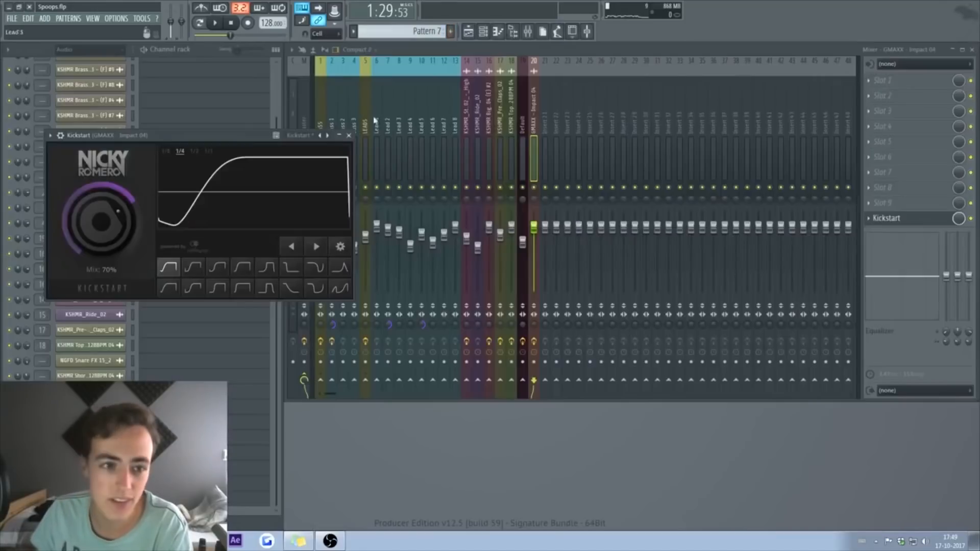
pyautogui.click(354, 136)
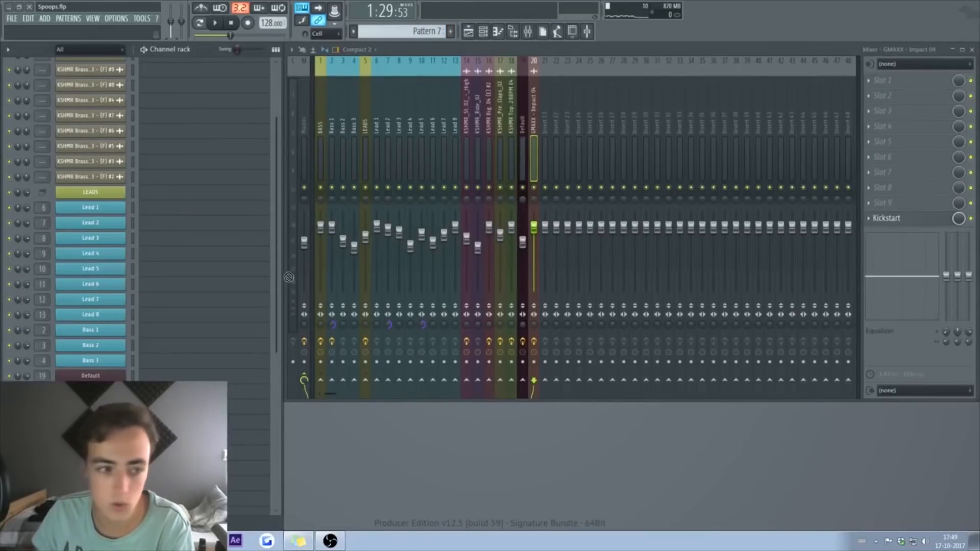
pyautogui.moveTo(183, 198); pyautogui.dragTo(182, 199)
pyautogui.press('space')
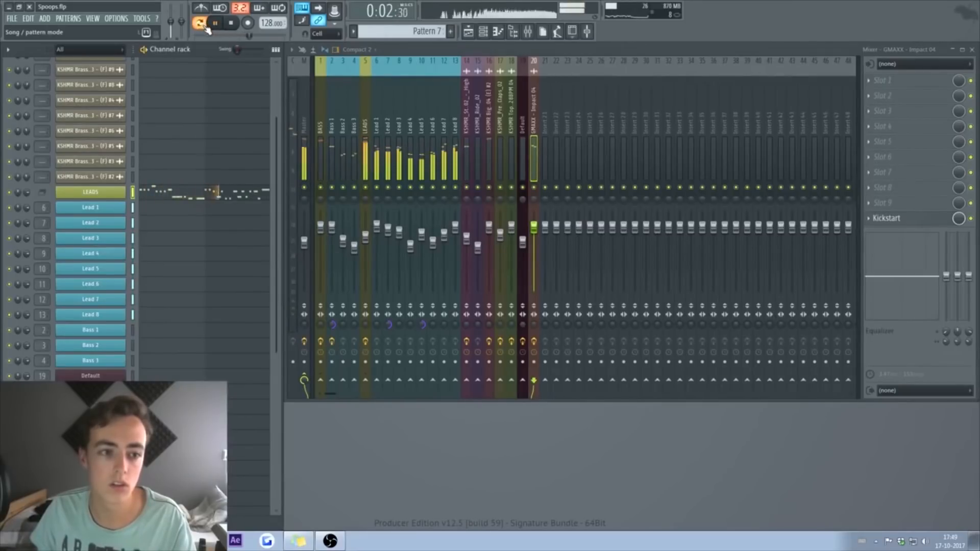
pyautogui.press('space')
pyautogui.click(468, 31)
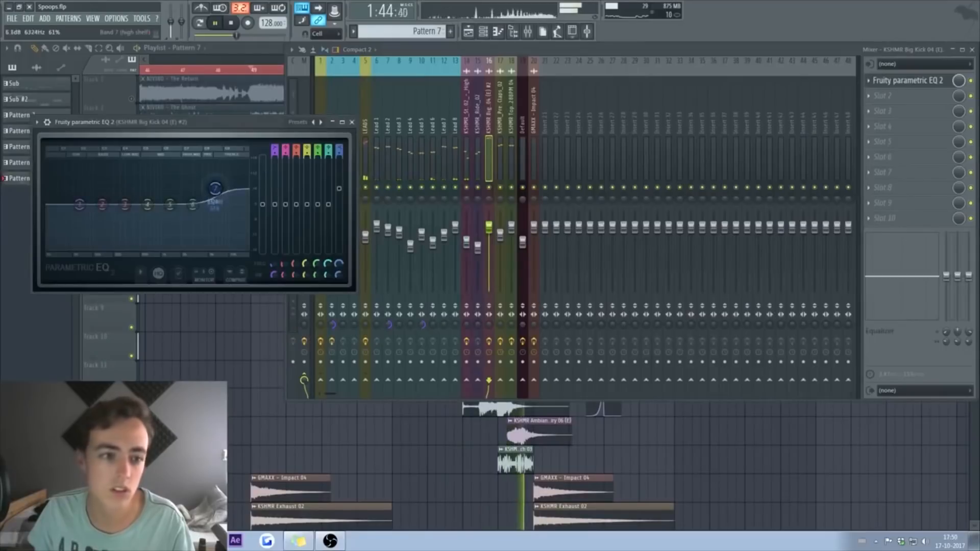
pyautogui.click(351, 123)
pyautogui.click(275, 50)
pyautogui.moveTo(460, 63); pyautogui.dragTo(500, 62)
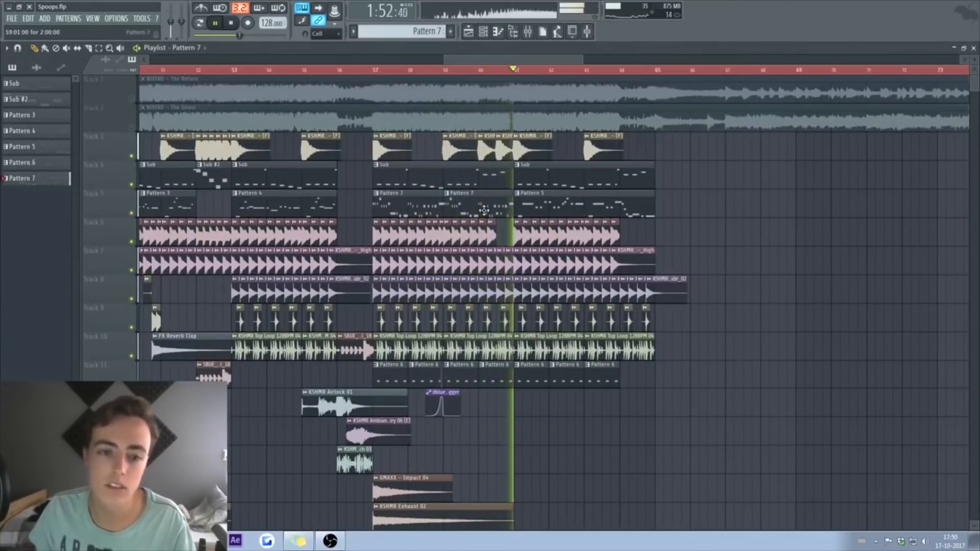
# Step: Open Pattern 7's lead melody from bar 58 and rework its notes
pyautogui.press('space')
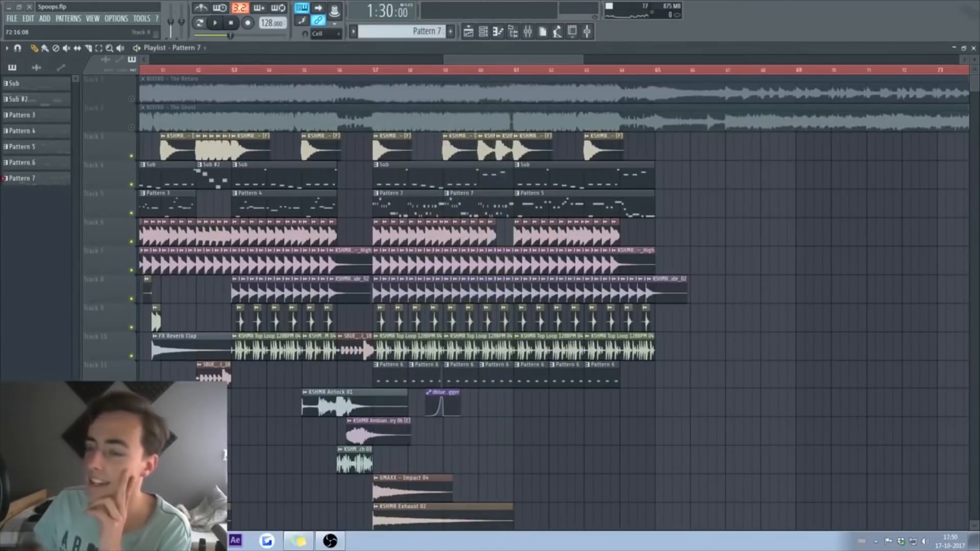
pyautogui.click(417, 70)
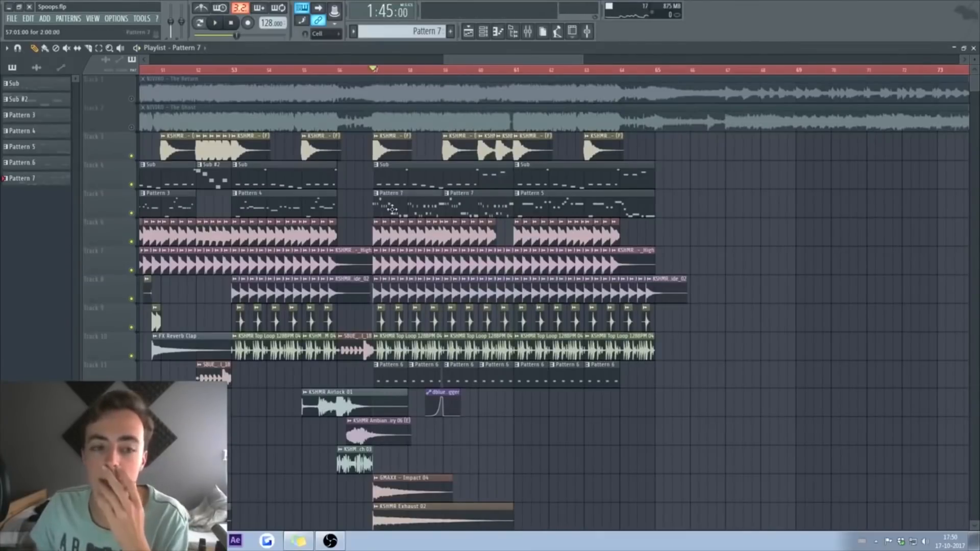
pyautogui.doubleClick(392, 210)
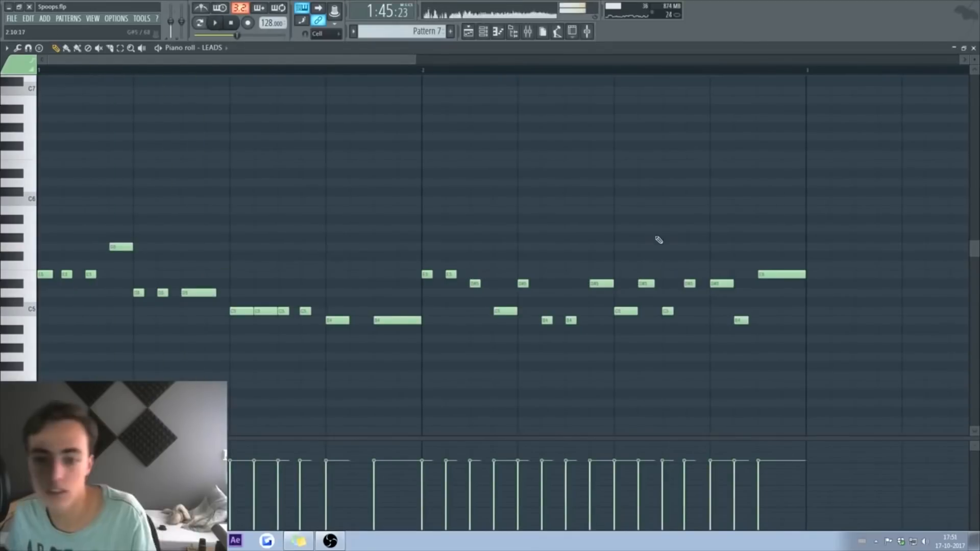
pyautogui.press('space')
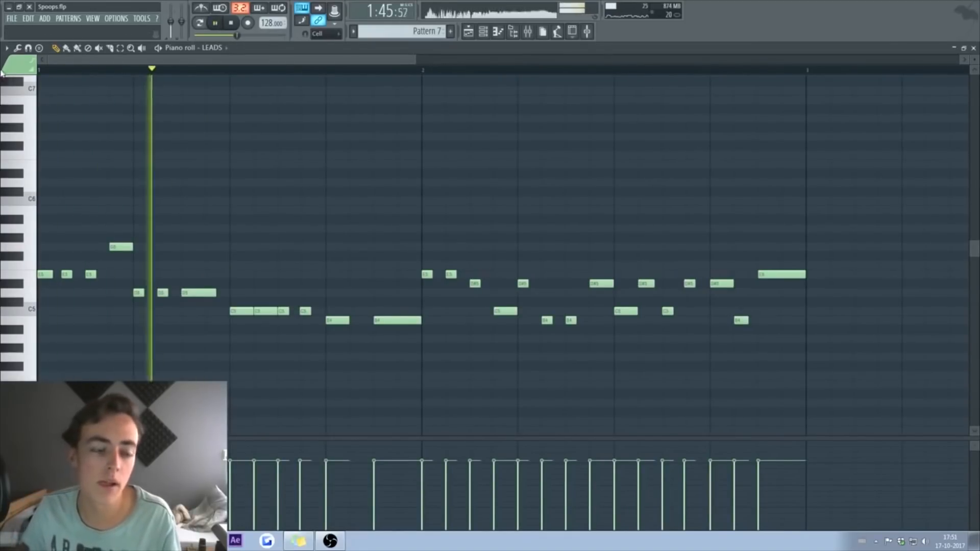
pyautogui.press('space')
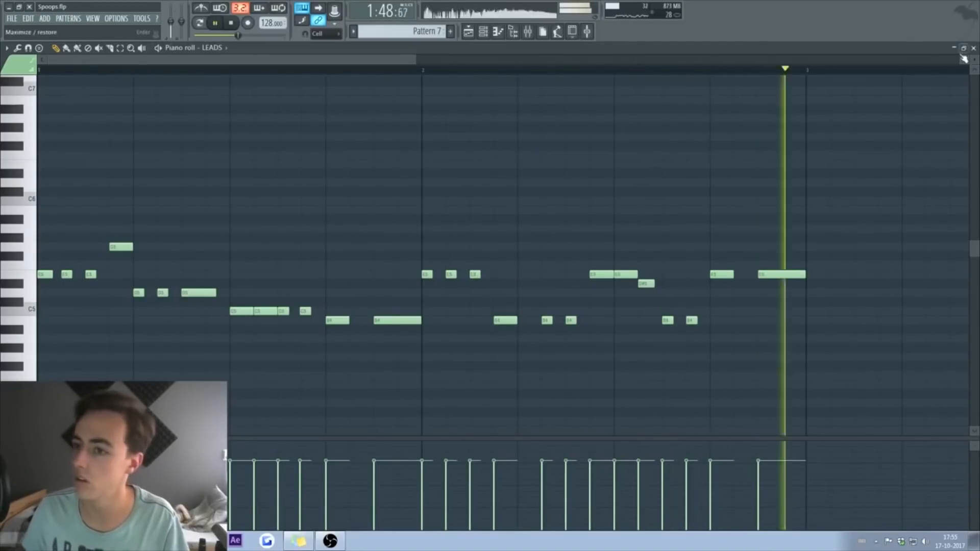
pyautogui.click(477, 34)
# Step: Select and play the Pattern 3 LEADS melody, then deselect the notes
pyautogui.click(471, 32)
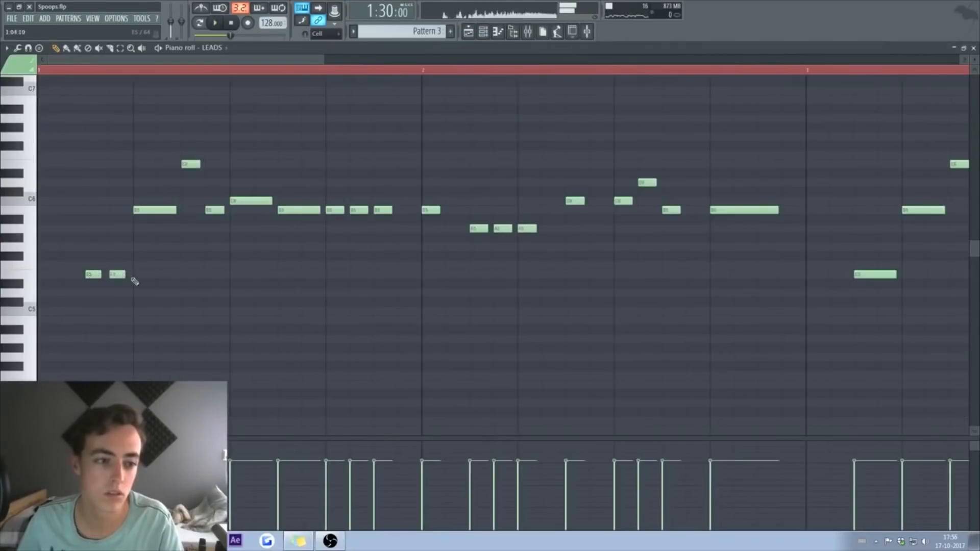
pyautogui.press('space')
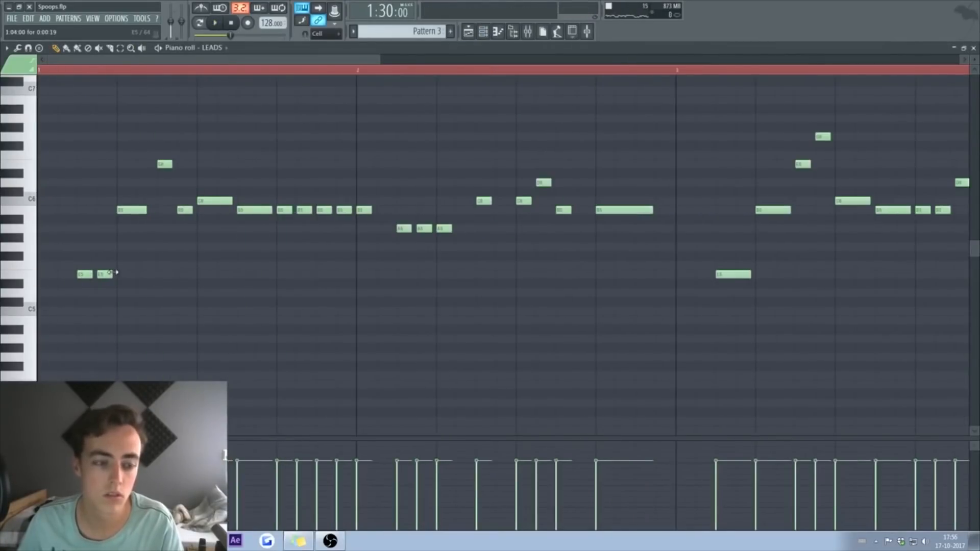
pyautogui.hotkey('ctrl', 'a')
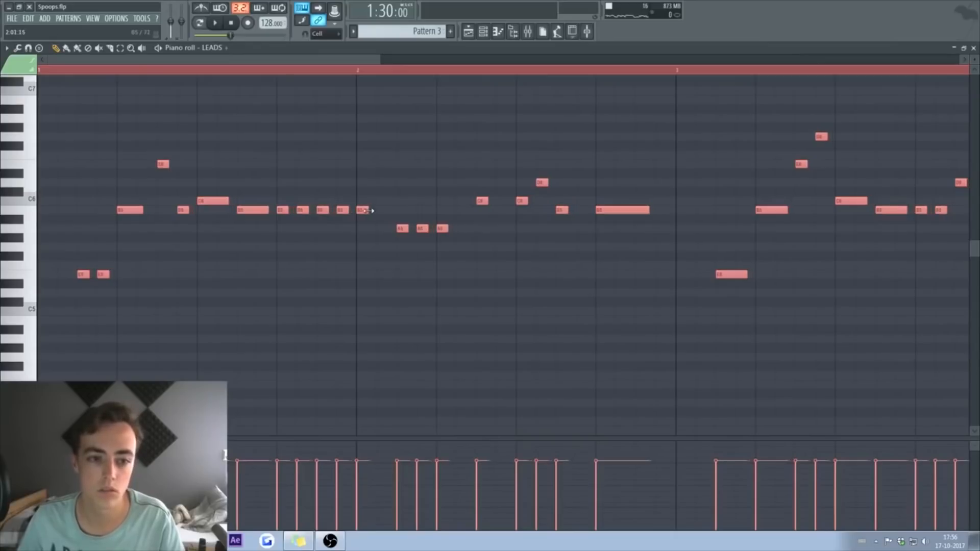
pyautogui.press('space')
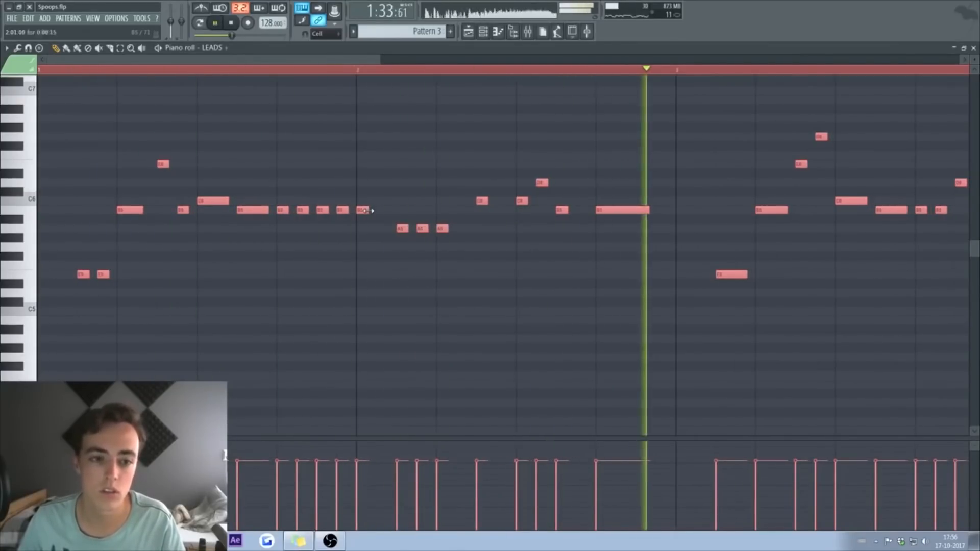
pyautogui.hotkey('ctrl', 'd')
pyautogui.press('space')
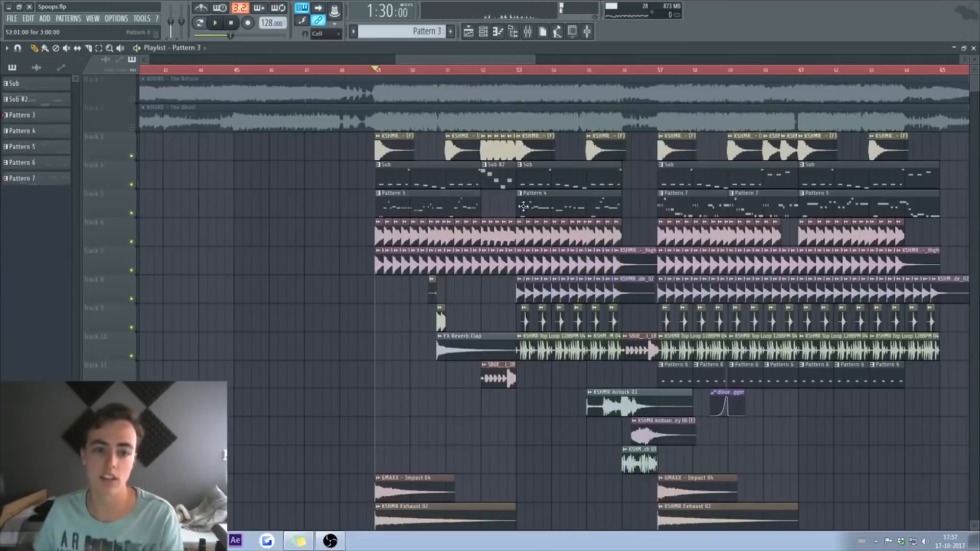
# Step: Check the notes of the Pattern 3 and Pattern 4 lead melodies
pyautogui.doubleClick(438, 201)
pyautogui.hotkey('ctrl', 'a')
pyautogui.moveTo(459, 61); pyautogui.dragTo(296, 61)
pyautogui.click(973, 49)
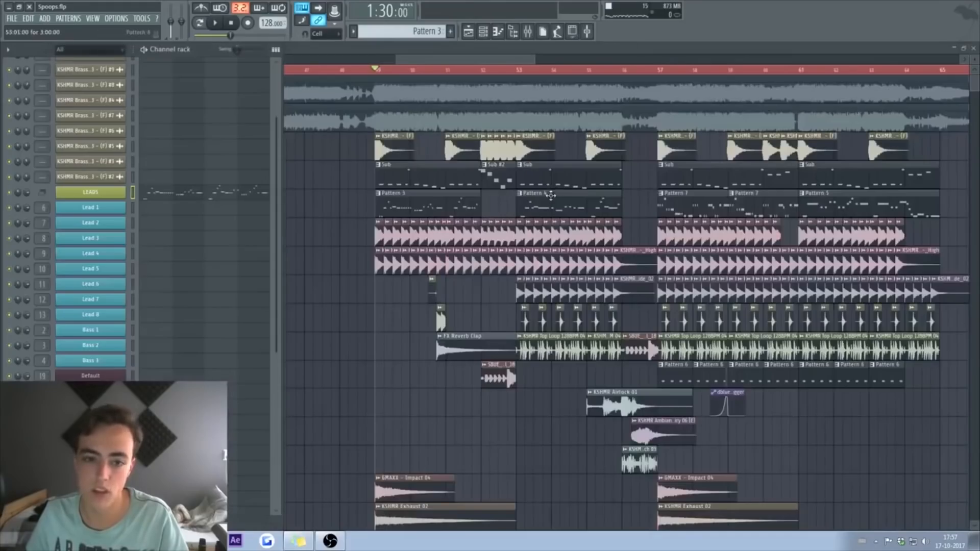
pyautogui.doubleClick(550, 195)
pyautogui.hotkey('ctrl', 'a')
pyautogui.scroll(5, 439, 142)
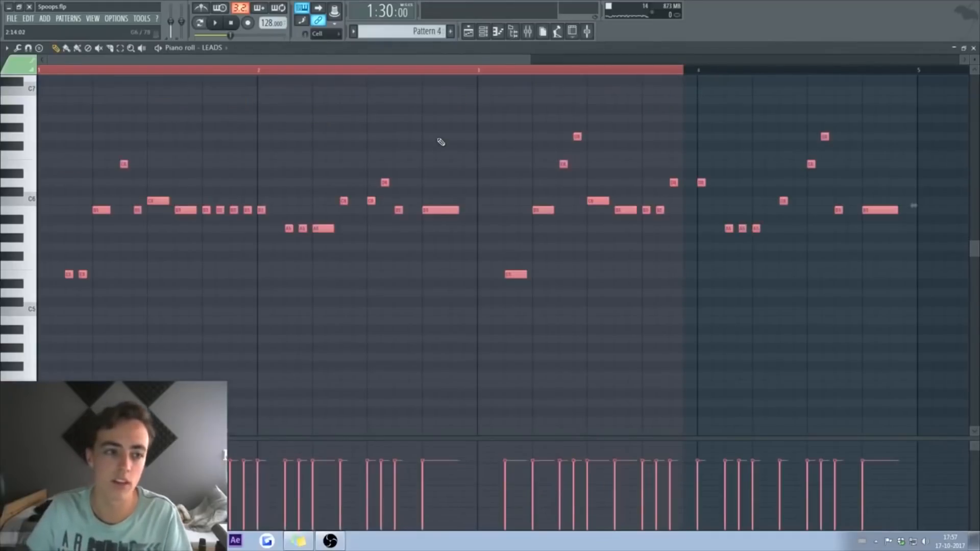
pyautogui.scroll(-4, 441, 142)
pyautogui.click(974, 48)
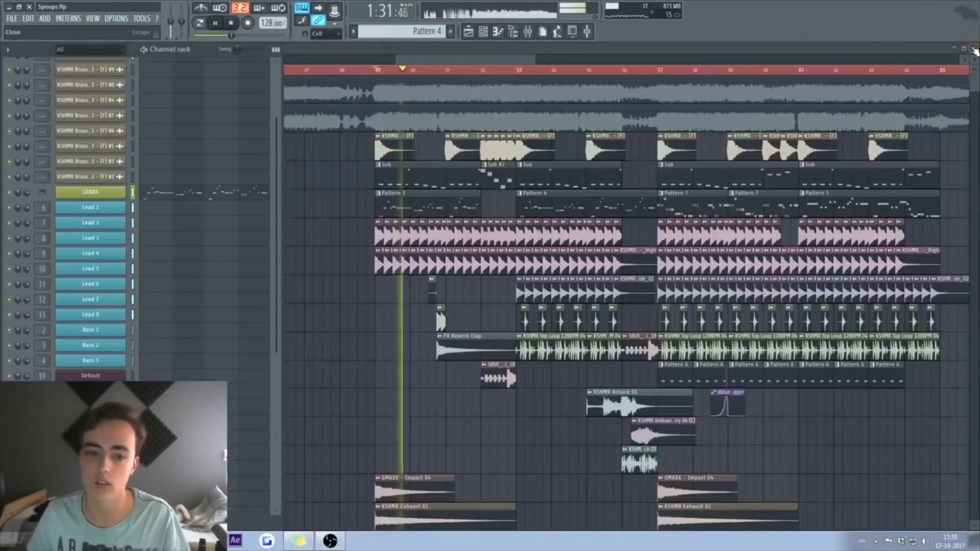
# Step: Shorten the Pattern 4 clip from 3:12 to 3:00 and return the song position to bar 49
pyautogui.moveTo(646, 202); pyautogui.dragTo(619, 199)
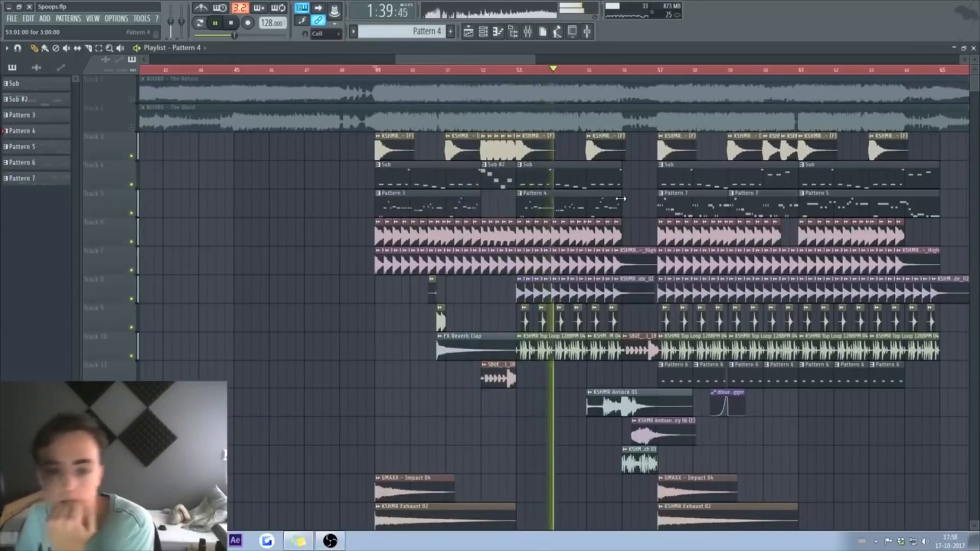
pyautogui.press('space')
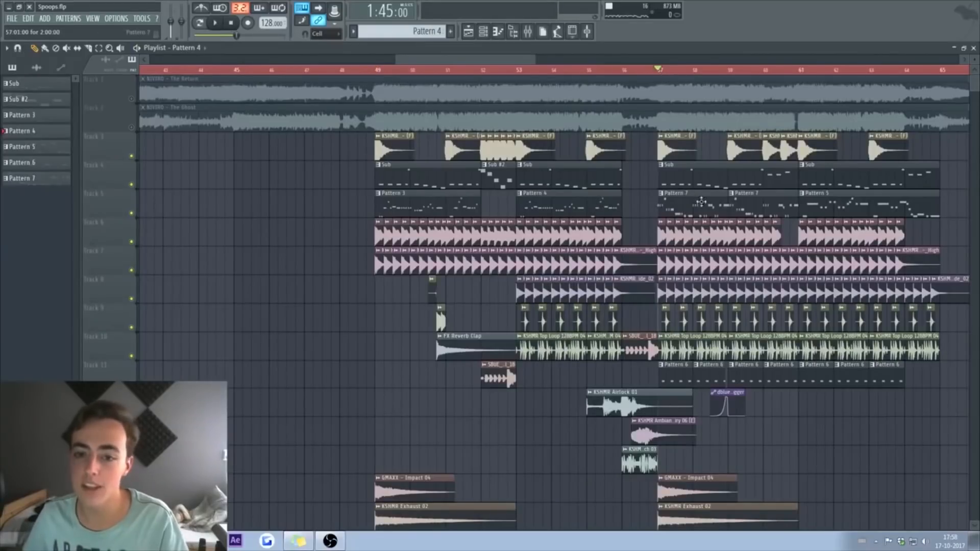
pyautogui.moveTo(495, 75); pyautogui.dragTo(637, 72)
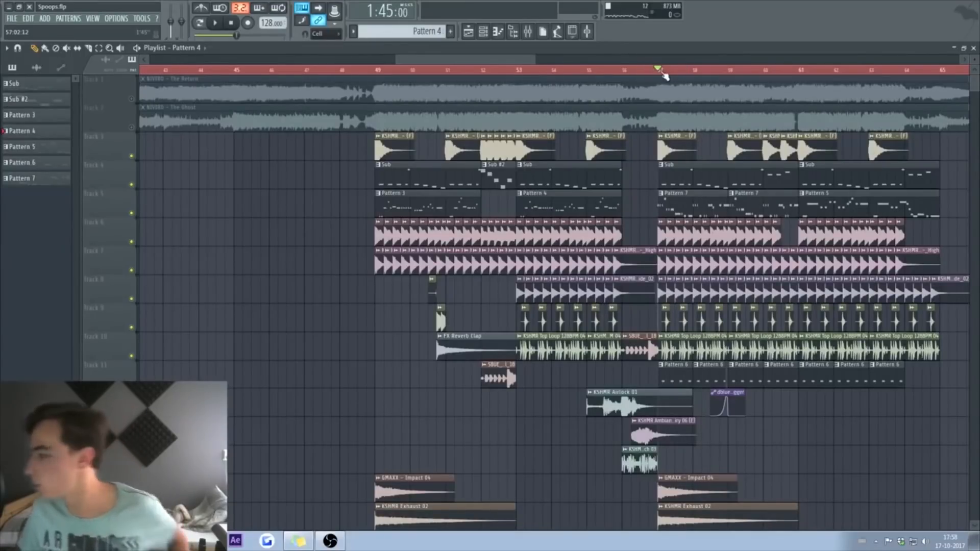
pyautogui.click(520, 70)
pyautogui.moveTo(521, 71); pyautogui.dragTo(380, 73)
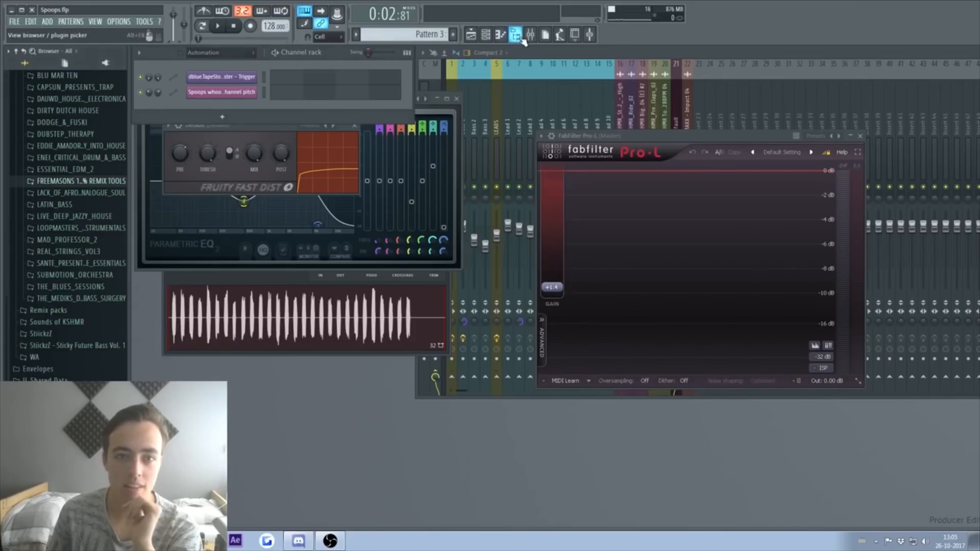
# Step: Hide the browser and Piano roll, then zoom the Playlist out to show the whole Spoops arrangement
pyautogui.click(516, 35)
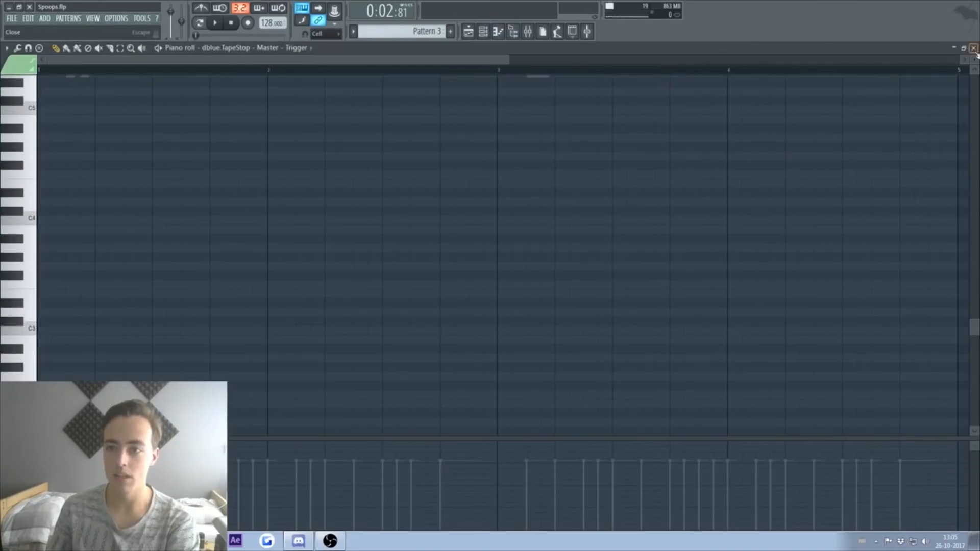
pyautogui.click(974, 49)
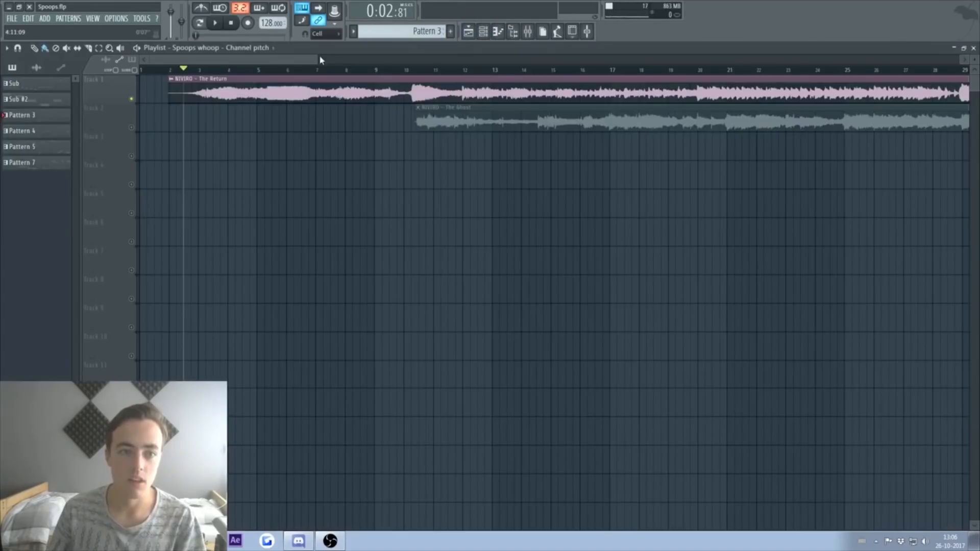
pyautogui.moveTo(319, 60); pyautogui.dragTo(658, 59)
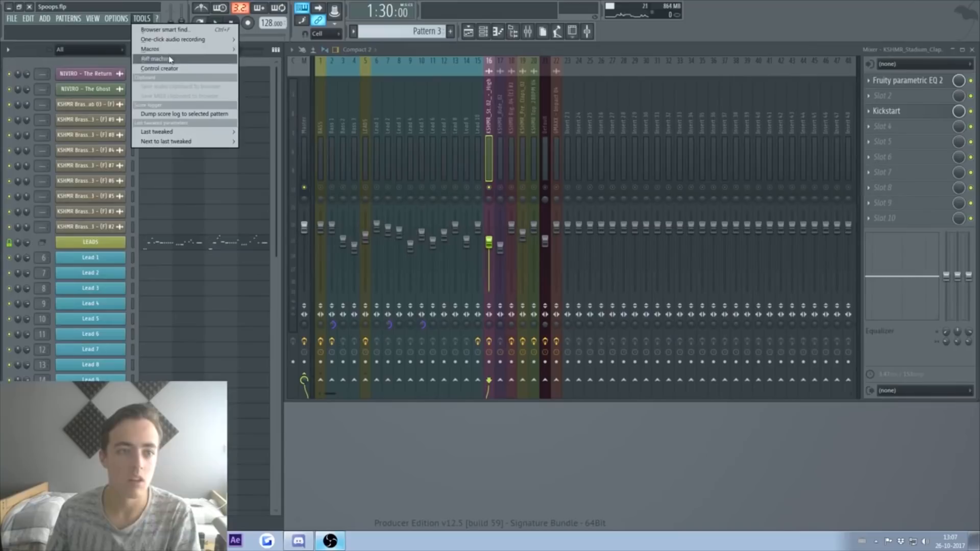
# Step: Purge unused channels, link Brass Stab 03 to insert 23, and route Brass #8 and #9 to insert 24
pyautogui.moveTo(168, 51)
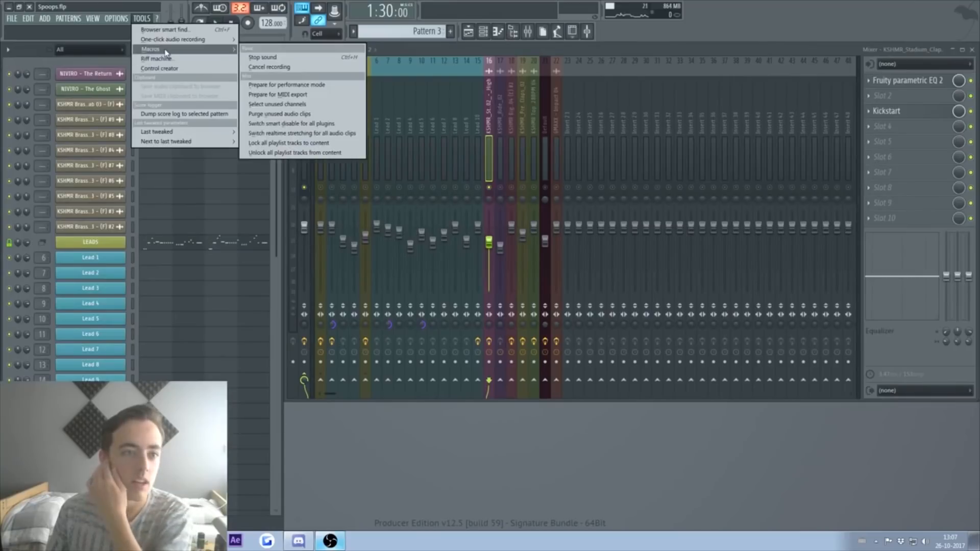
pyautogui.click(309, 113)
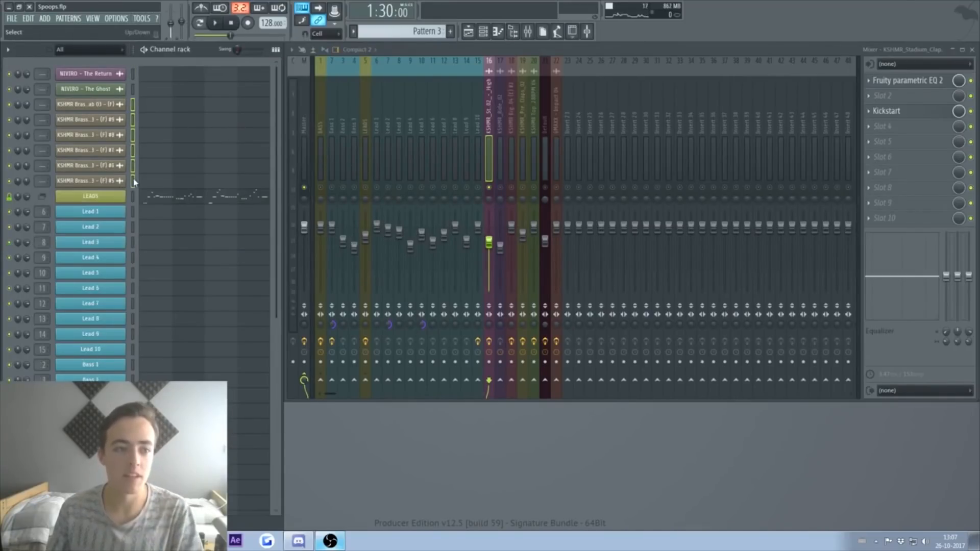
pyautogui.click(134, 106)
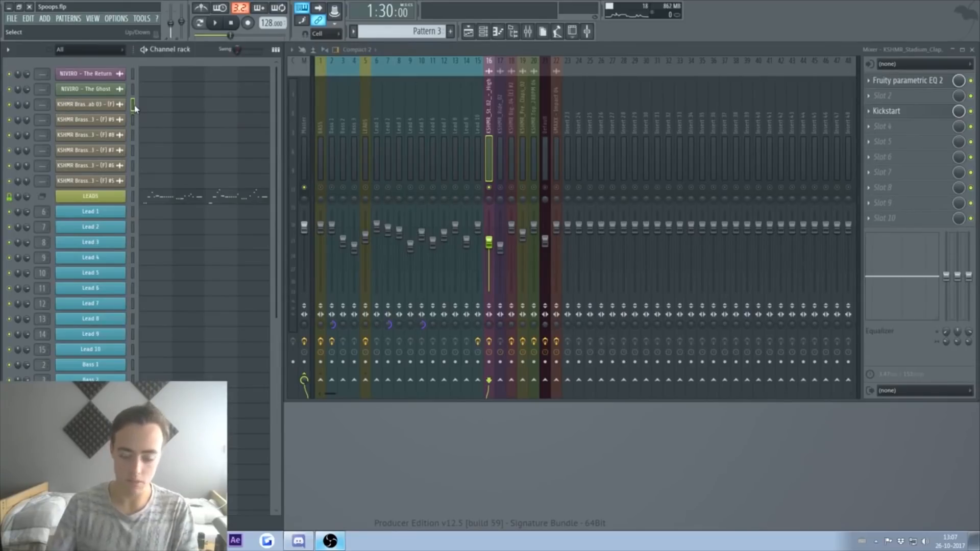
pyautogui.hotkey('ctrl', 'l')
pyautogui.moveTo(41, 120); pyautogui.dragTo(42, 73)
pyautogui.moveTo(40, 132); pyautogui.dragTo(42, 172)
# Step: Boost the upper Parametric EQ 2 bands, cut bands 2–3, and lower insert 23's fader
pyautogui.moveTo(188, 178); pyautogui.dragTo(165, 169)
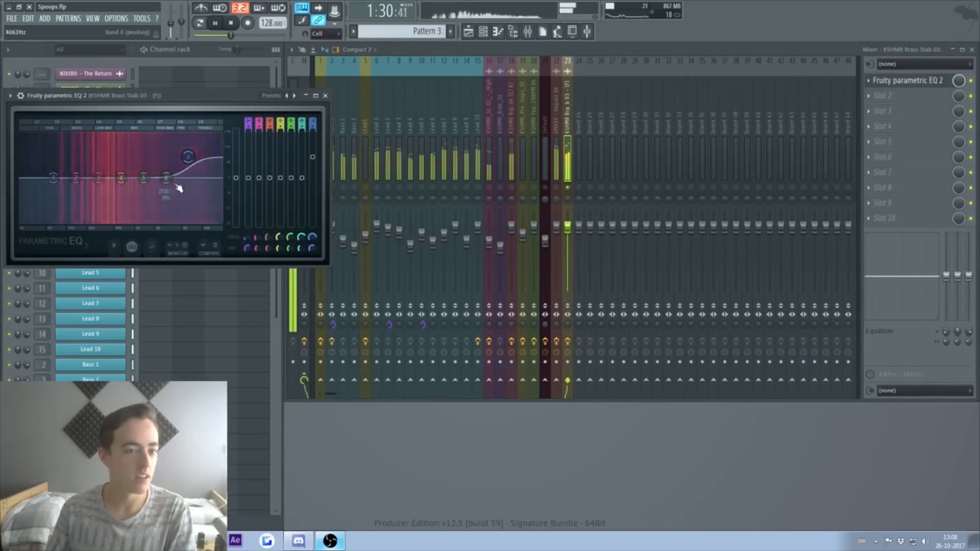
pyautogui.press('space')
pyautogui.press('space')
pyautogui.moveTo(98, 178)
pyautogui.mouseDown()
pyautogui.moveTo(64, 182)
pyautogui.moveTo(86, 177)
pyautogui.mouseUp()
pyautogui.press('space')
pyautogui.press('space')
pyautogui.moveTo(568, 225); pyautogui.dragTo(568, 233)
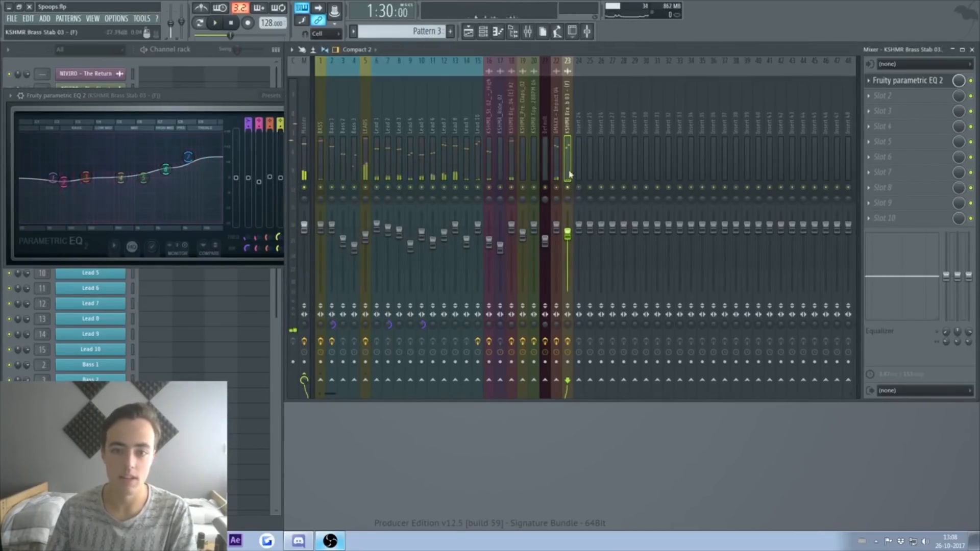
# Step: Load ValhallaRoom reverb on the brass insert's next slot at 26.7% mix
pyautogui.click(938, 105)
pyautogui.click(738, 49)
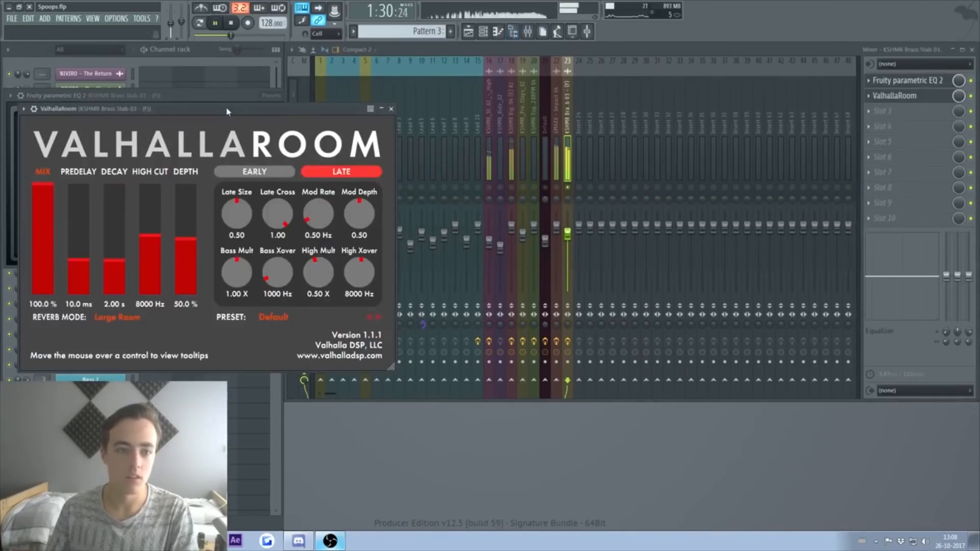
pyautogui.moveTo(431, 113); pyautogui.dragTo(509, 116)
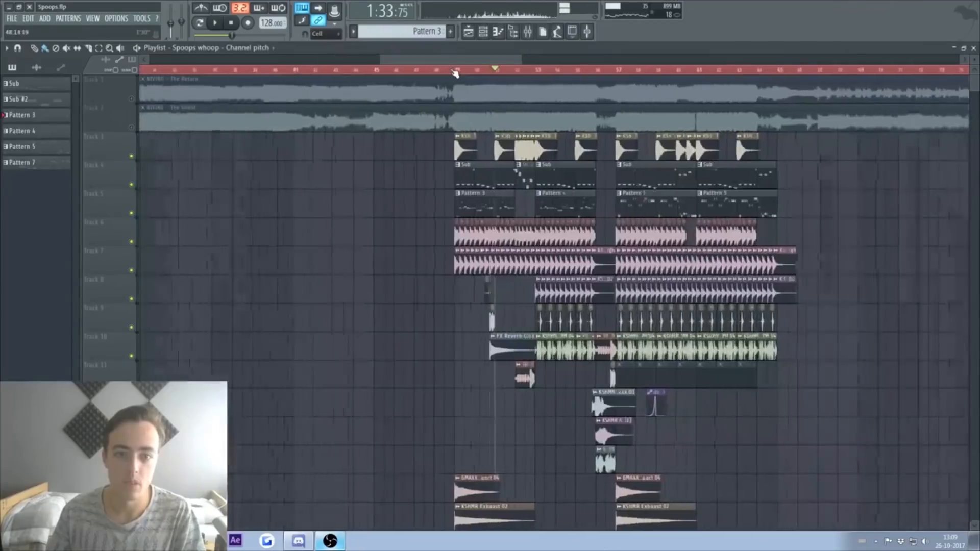
# Step: Return the playhead to bar 49 and open the Pattern 3 lead melody in the Piano roll
pyautogui.scroll(3, 496, 81)
pyautogui.click(486, 70)
pyautogui.scroll(-1, 529, 216)
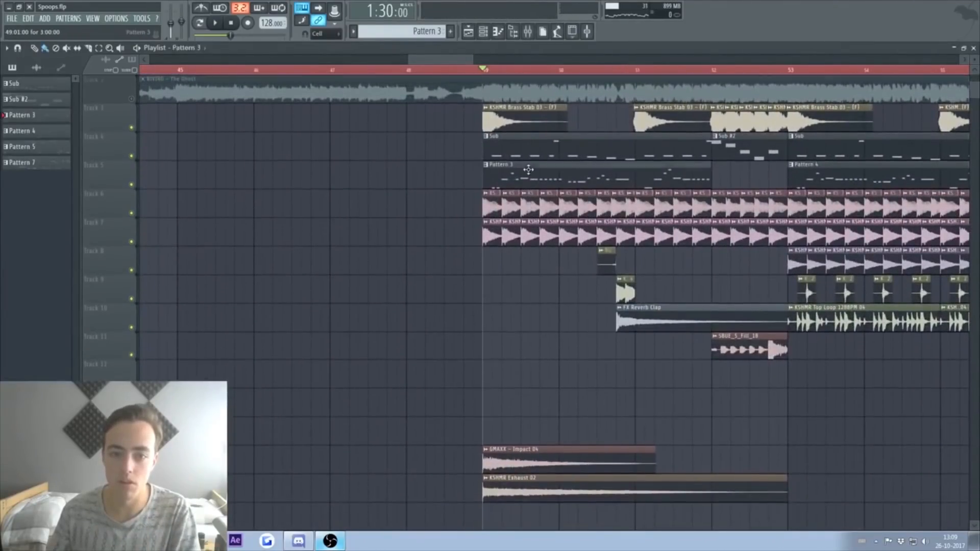
pyautogui.doubleClick(526, 168)
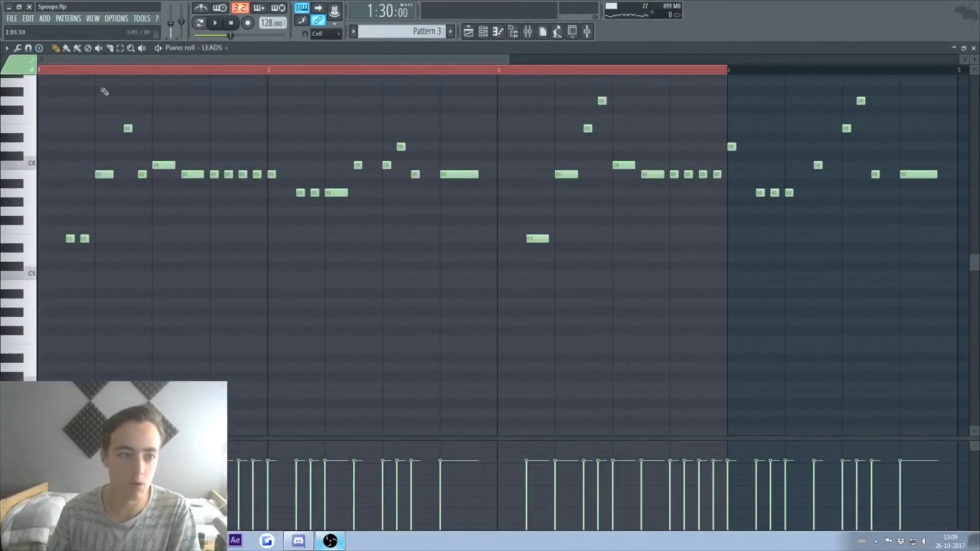
pyautogui.scroll(5, 102, 92)
pyautogui.click(324, 34)
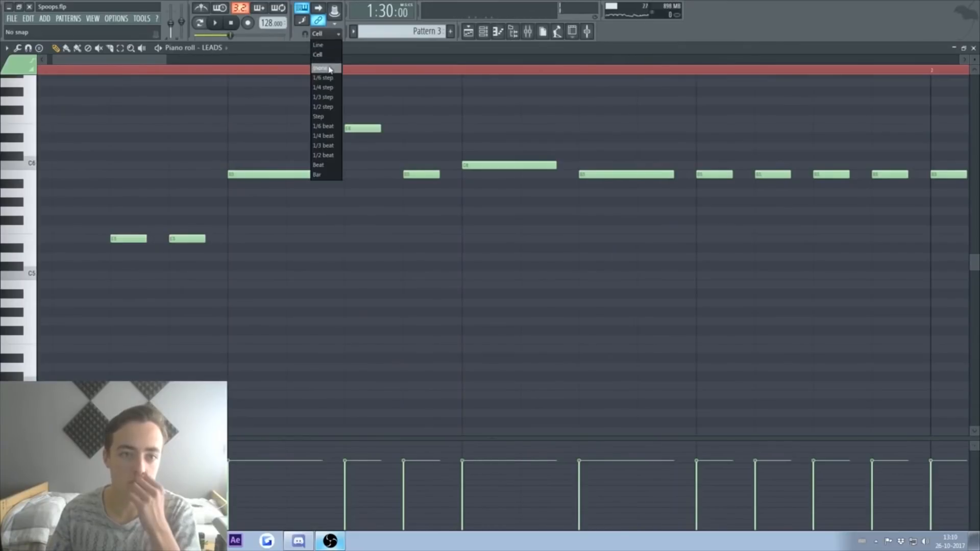
# Step: Set snap to 1/3 step, audition the triplet, erase the two extra triplet notes, and close the Piano roll
pyautogui.click(328, 99)
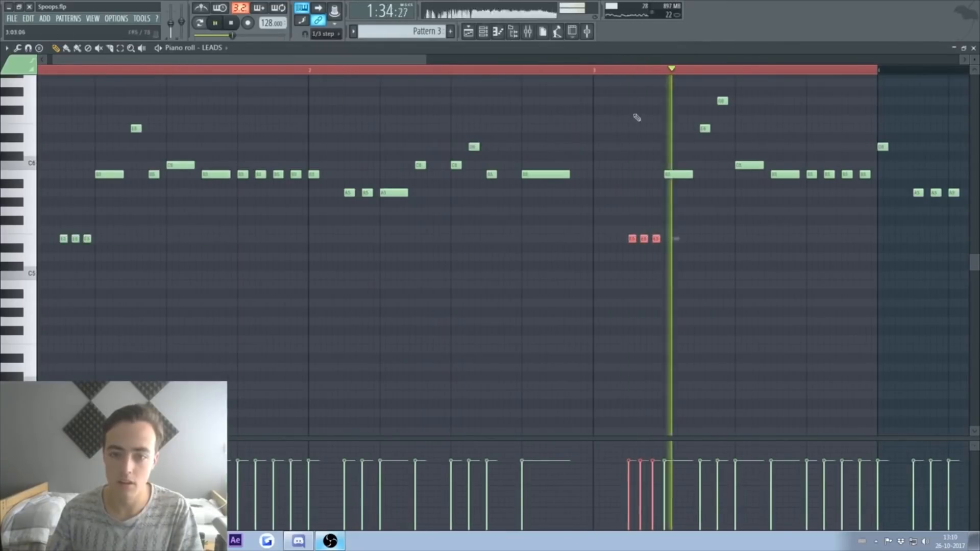
pyautogui.click(598, 70)
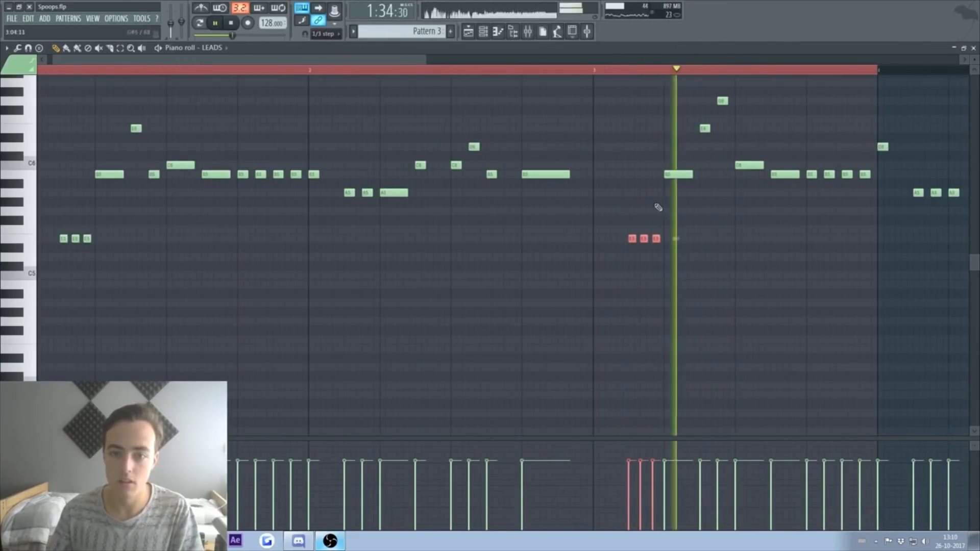
pyautogui.press('space')
pyautogui.rightClick(656, 239)
pyautogui.rightClick(642, 239)
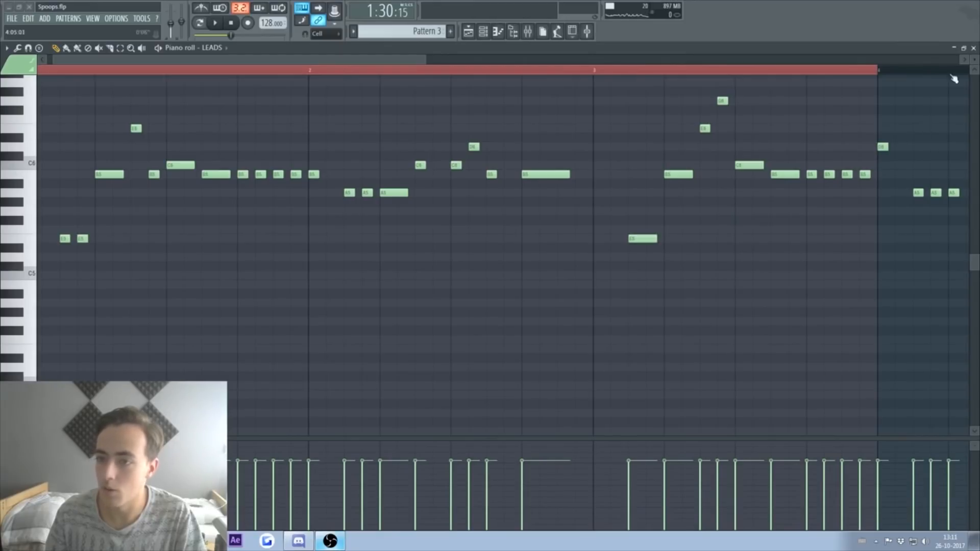
pyautogui.click(974, 48)
# Step: Solo-audition each NIVIRO reference track, then mute both Track 1 and Track 2
pyautogui.click(575, 71)
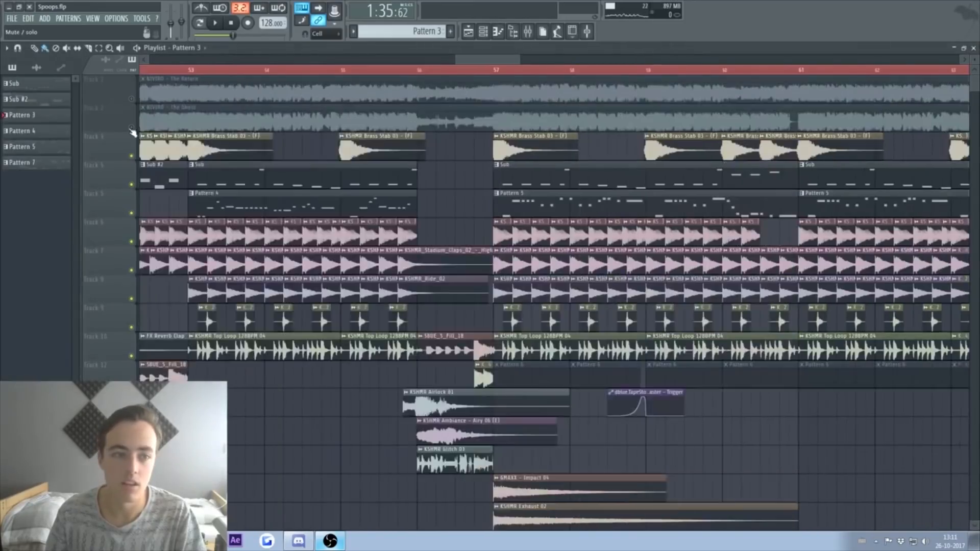
pyautogui.rightClick(131, 128)
pyautogui.click(422, 71)
pyautogui.press('space')
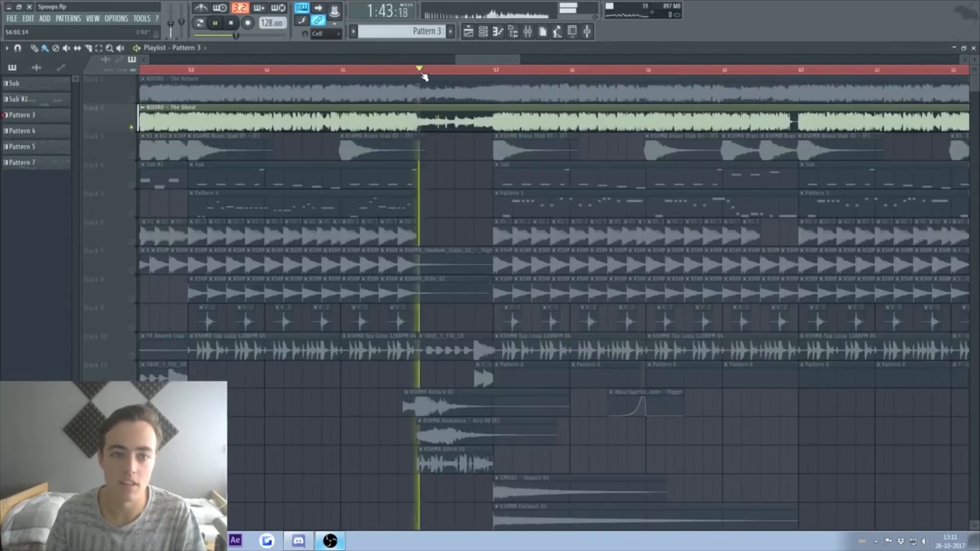
pyautogui.rightClick(132, 99)
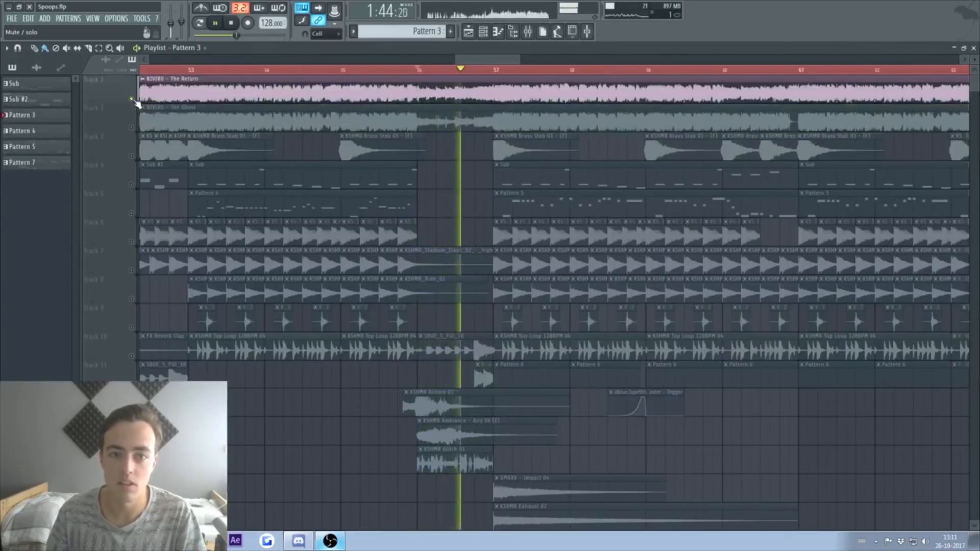
pyautogui.press('space')
pyautogui.rightClick(131, 99)
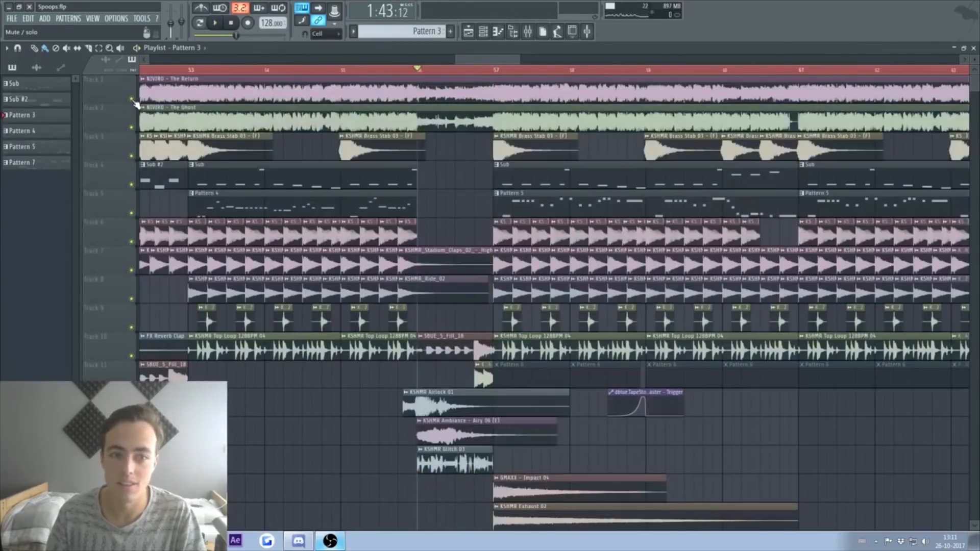
pyautogui.moveTo(135, 102); pyautogui.dragTo(138, 129)
pyautogui.hscroll(-5, 507, 58)
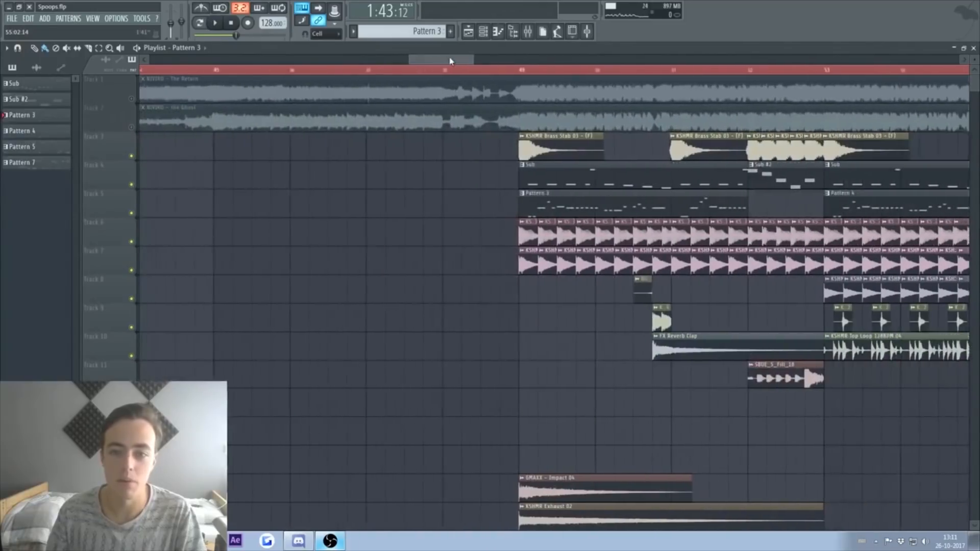
# Step: Insert a Sylenth1 channel above Bass 1 and rename it Support lead
pyautogui.press('F5')
pyautogui.scroll(-4, 128, 247)
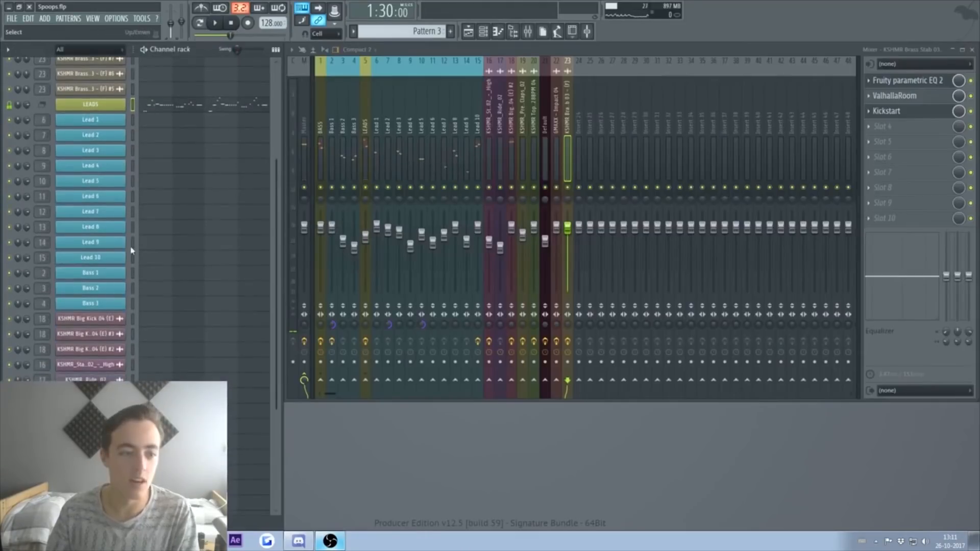
pyautogui.rightClick(109, 274)
pyautogui.moveTo(161, 342)
pyautogui.click(245, 335)
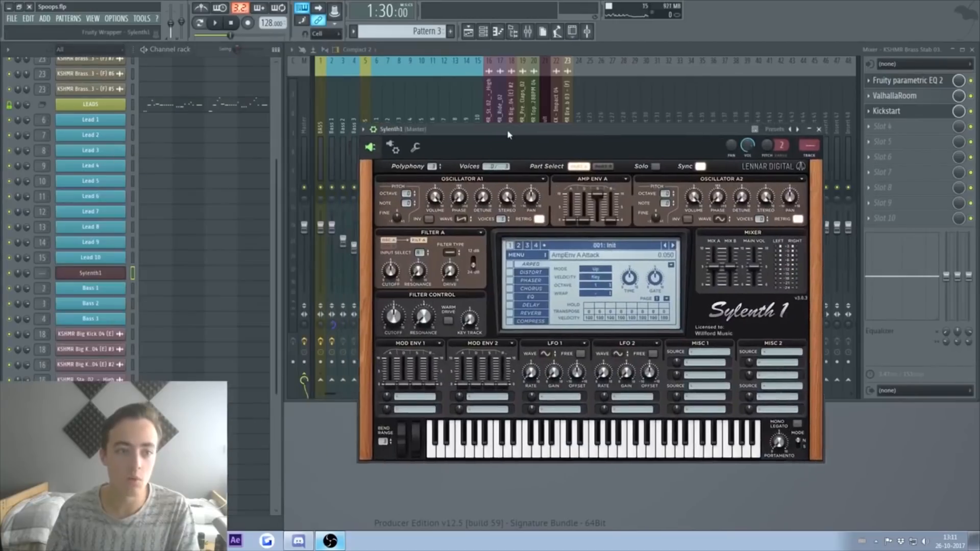
pyautogui.moveTo(508, 130); pyautogui.dragTo(534, 118)
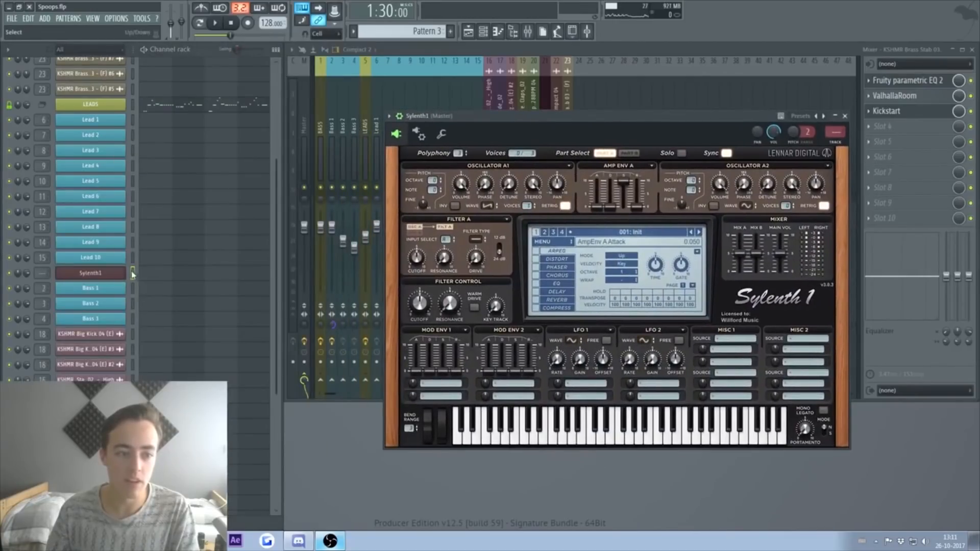
pyautogui.rightClick(94, 277)
pyautogui.click(156, 289)
pyautogui.click(181, 109)
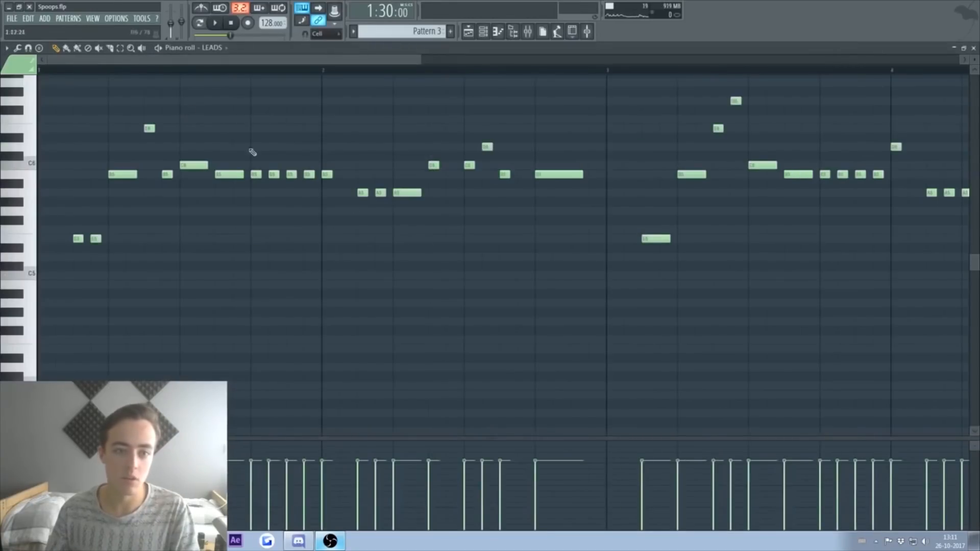
pyautogui.click(974, 47)
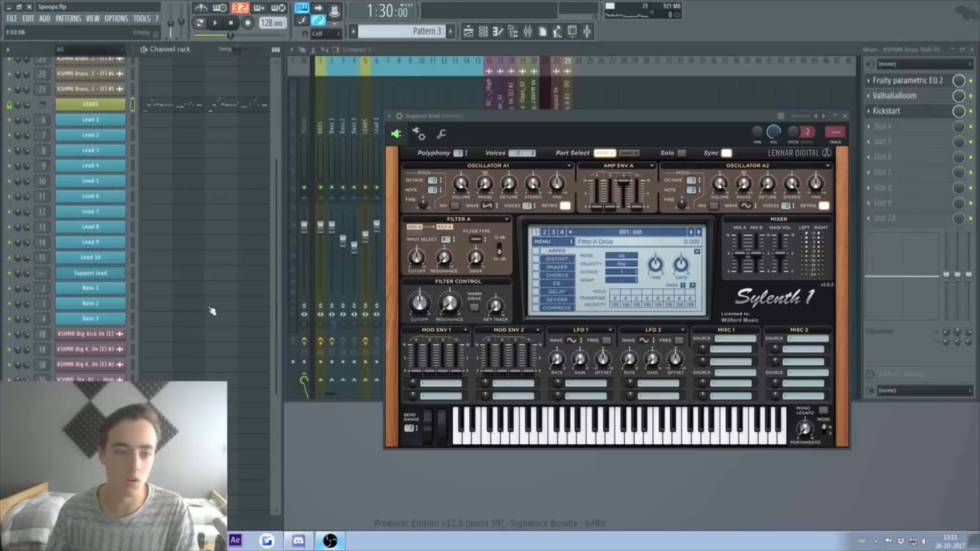
# Step: Load the StiickzZ Lead 'Louder 1' preset into Sylenth1 and open Support lead's piano roll
pyautogui.click(552, 242)
pyautogui.moveTo(571, 253)
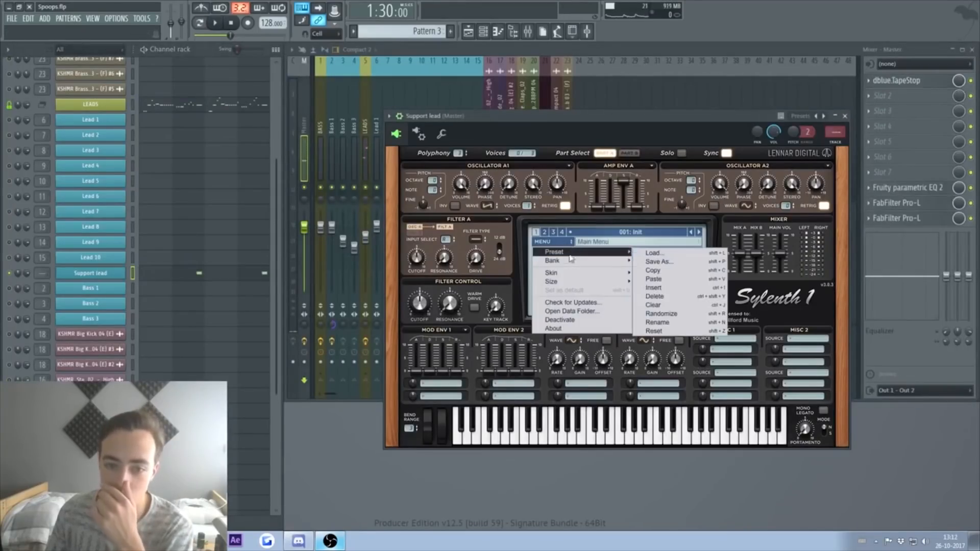
pyautogui.moveTo(660, 263)
pyautogui.click(758, 350)
pyautogui.click(664, 234)
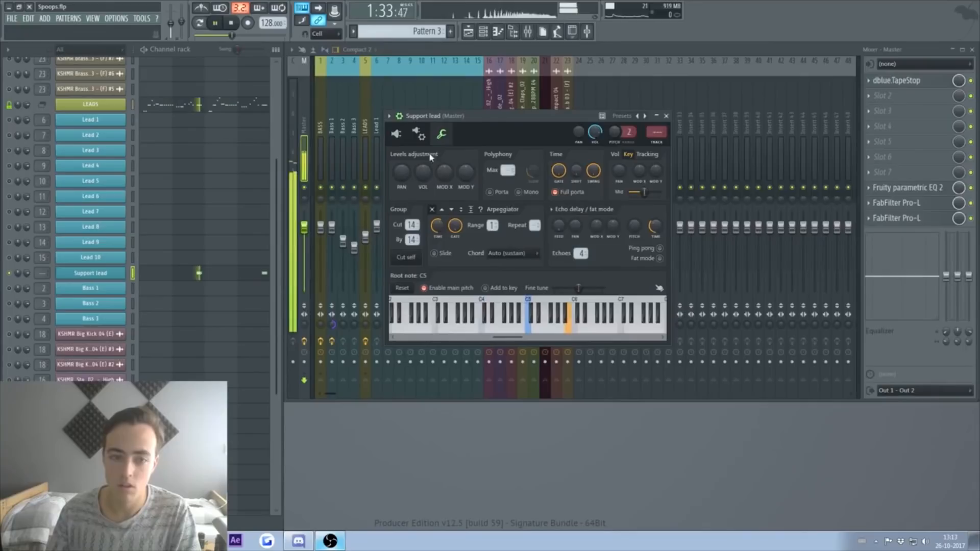
pyautogui.click(396, 134)
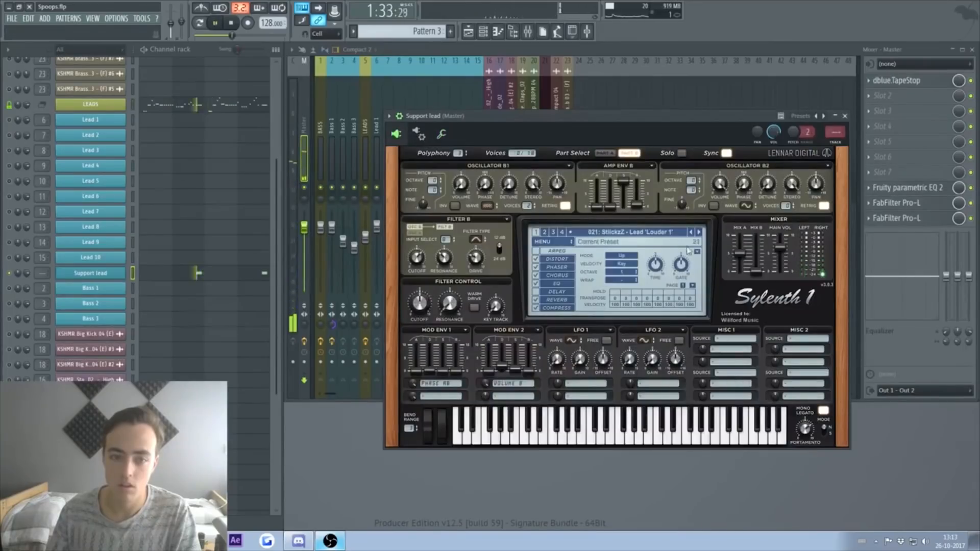
pyautogui.click(233, 271)
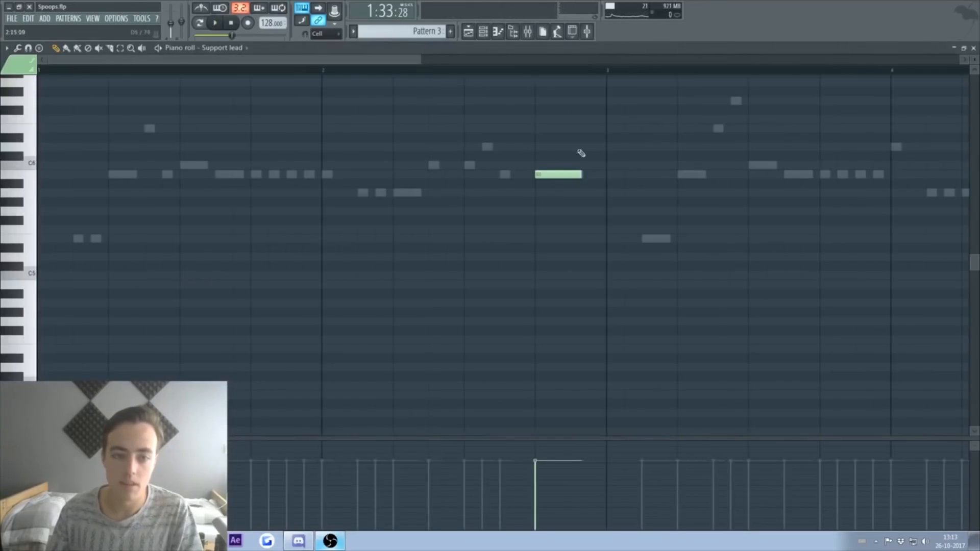
# Step: Add a second long held note to the Support lead pattern and audition it
pyautogui.scroll(6, 586, 236)
pyautogui.hotkey('ctrl', 'a')
pyautogui.hotkey('ctrl', 'b')
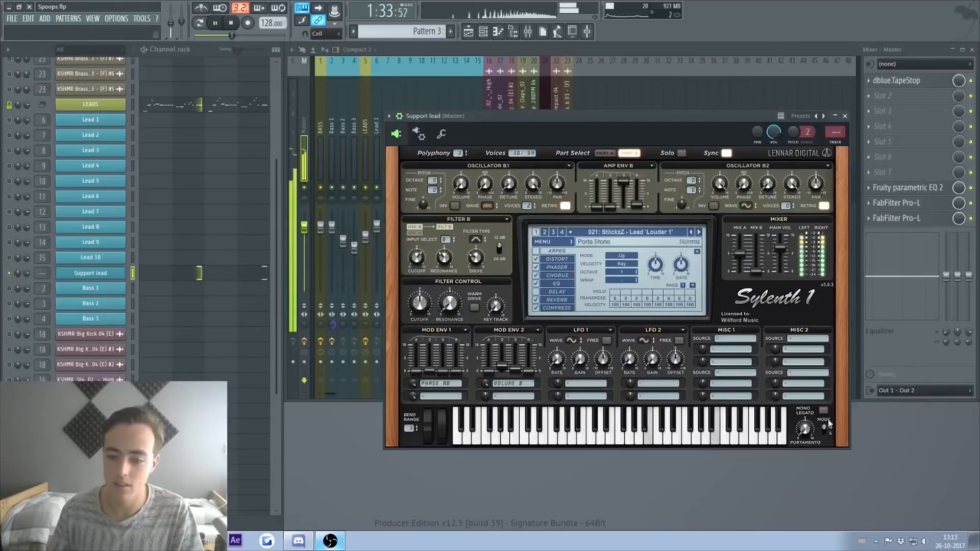
pyautogui.press('space')
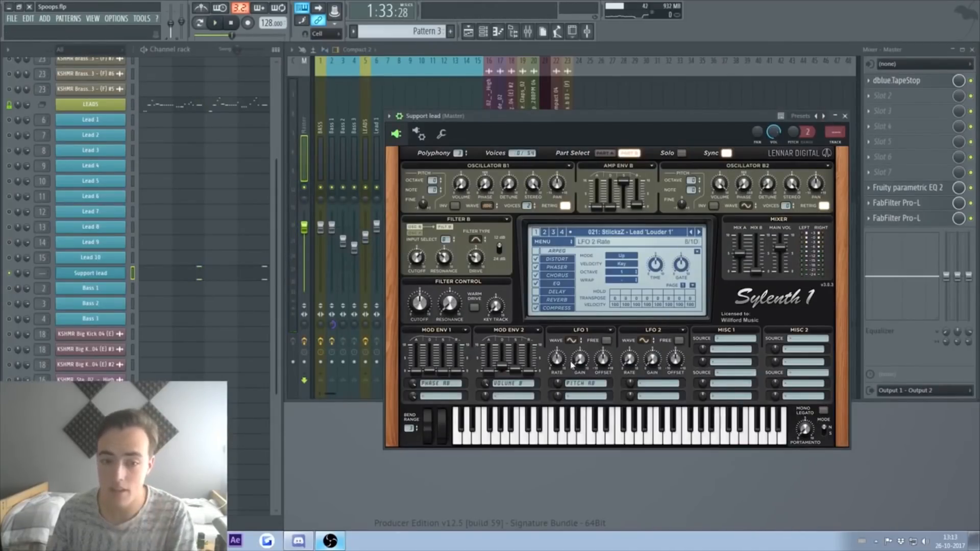
# Step: Set Sylenth1's LFO 1 gain to about 2.8 and its rate to 1/8
pyautogui.press('space')
pyautogui.moveTo(583, 363); pyautogui.dragTo(583, 329)
pyautogui.press('space')
pyautogui.press('space')
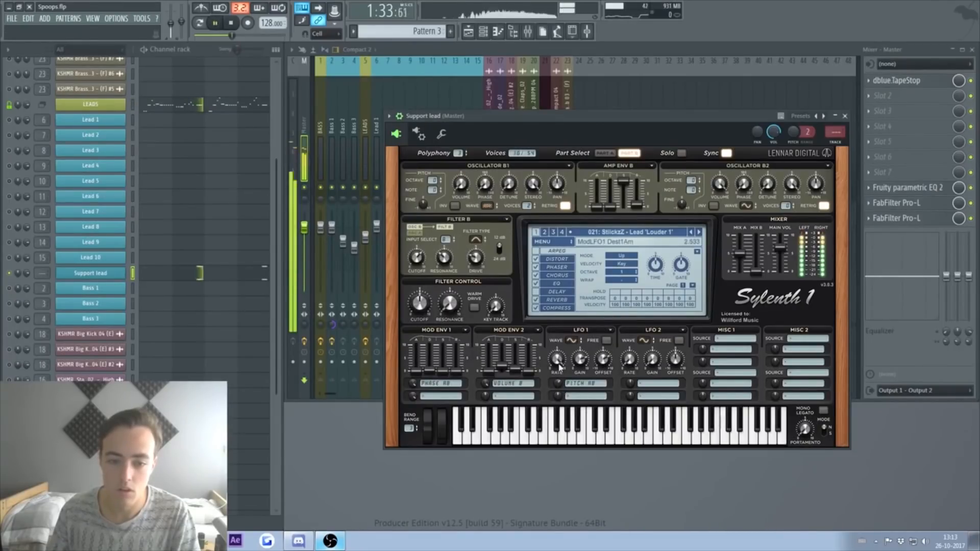
pyautogui.moveTo(581, 362); pyautogui.dragTo(583, 387)
pyautogui.press('space')
pyautogui.press('space')
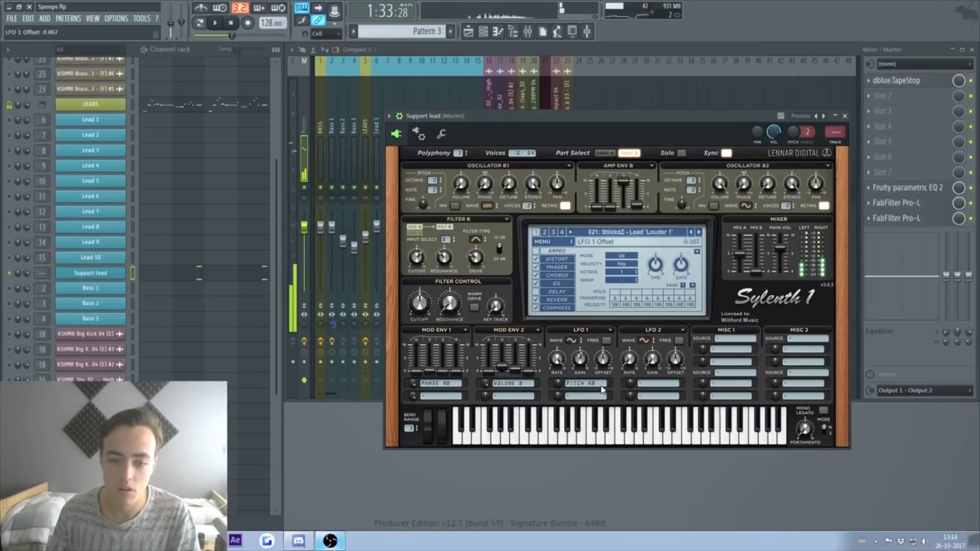
pyautogui.moveTo(560, 362); pyautogui.dragTo(560, 431)
pyautogui.press('space')
pyautogui.press('space')
pyautogui.press('space')
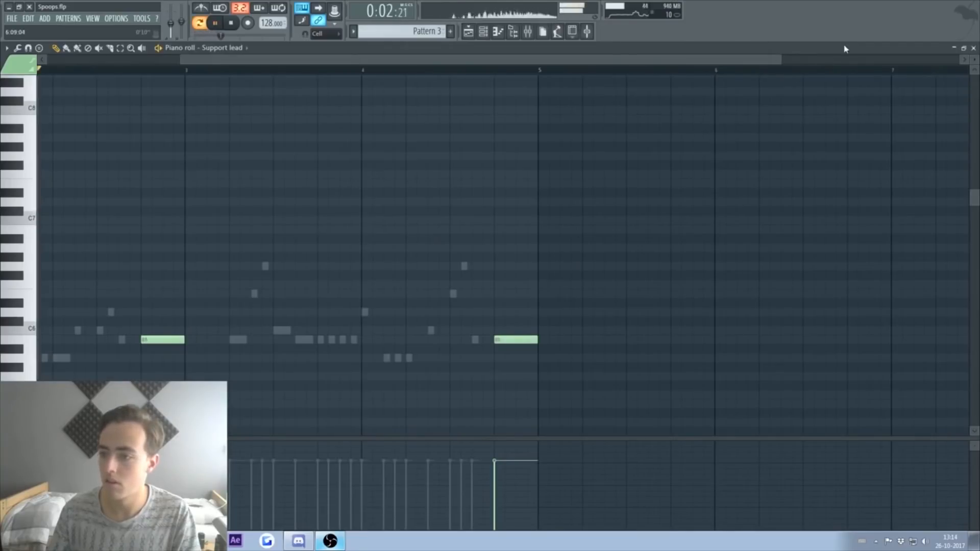
# Step: Close the Support lead piano roll and play the song to hear the new lead
pyautogui.press('space')
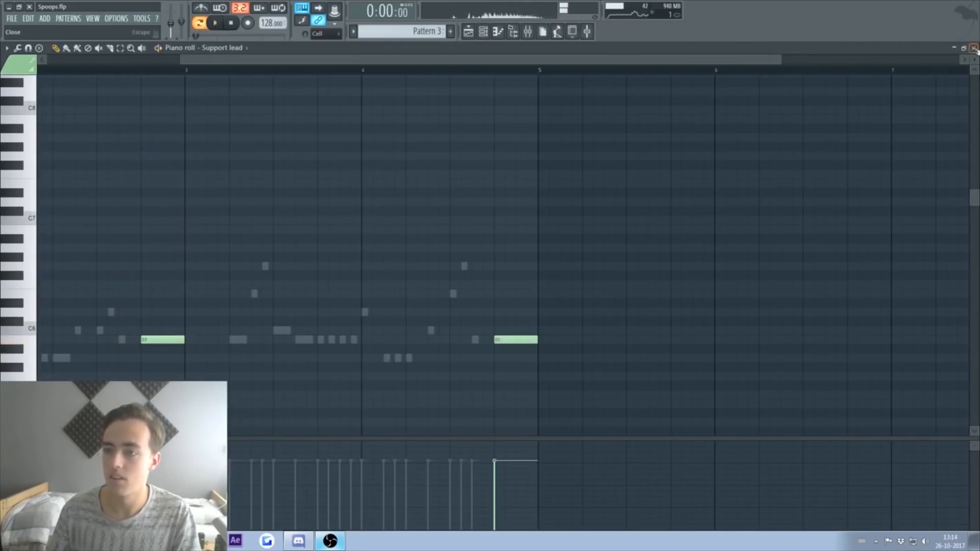
pyautogui.click(975, 48)
pyautogui.press('space')
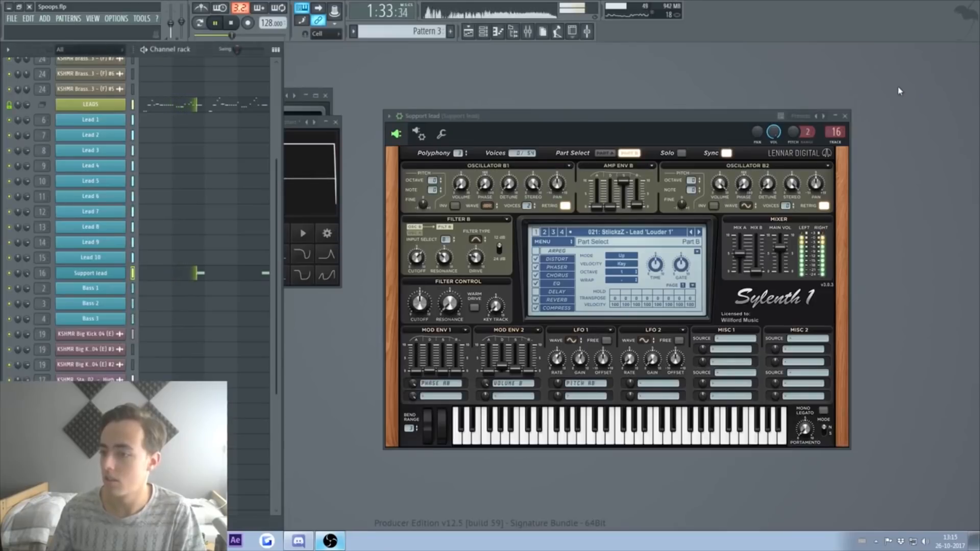
pyautogui.press('space')
# Step: Clone Support lead into Support lead #2 and paste its own notes
pyautogui.rightClick(108, 273)
pyautogui.click(144, 352)
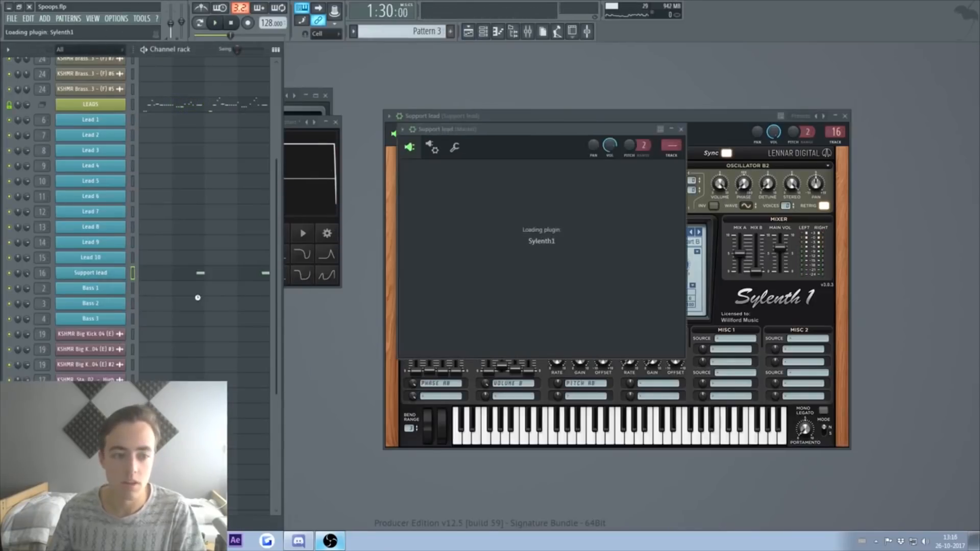
pyautogui.click(216, 291)
pyautogui.hotkey('ctrl', 'v')
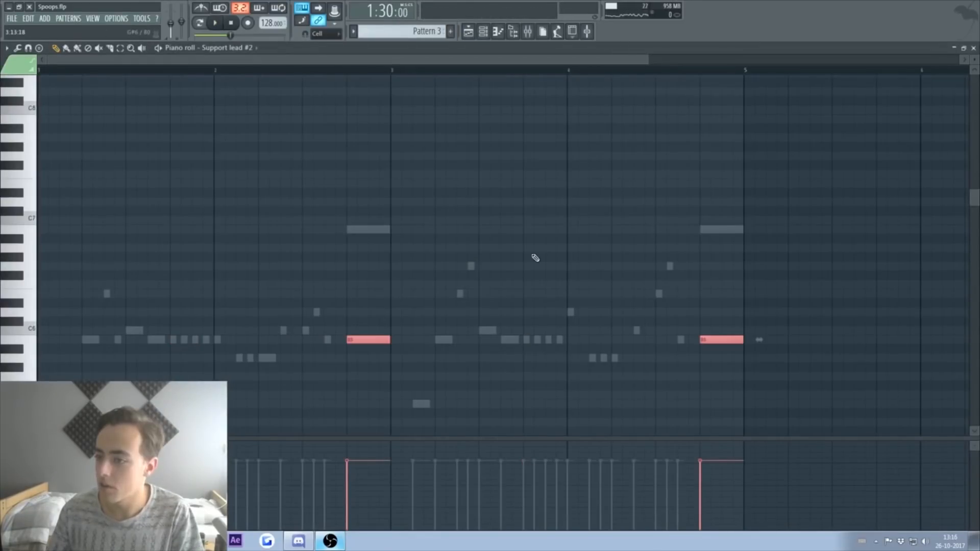
pyautogui.click(973, 48)
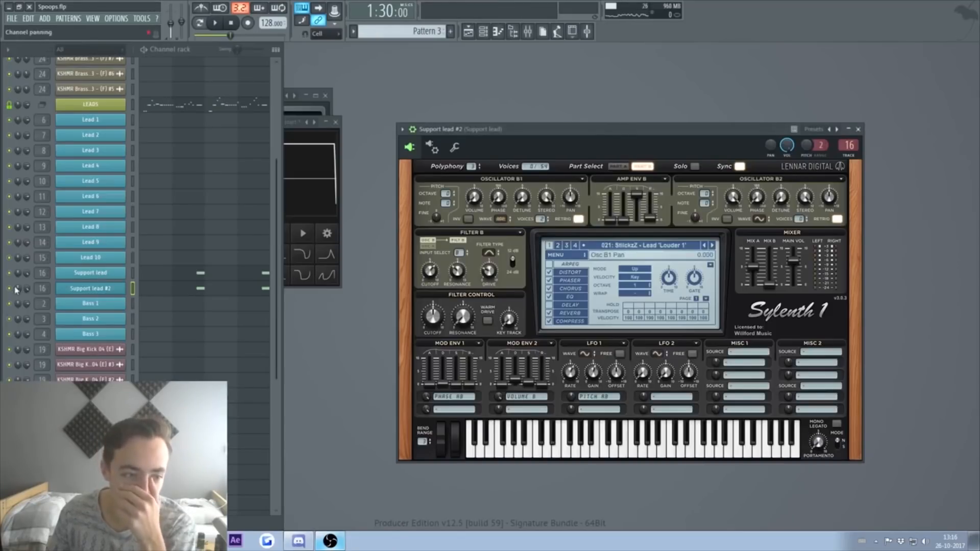
# Step: Route mod envelope 1 to LFO1 Gain on the original Support lead, auditioning with E5
pyautogui.click(87, 273)
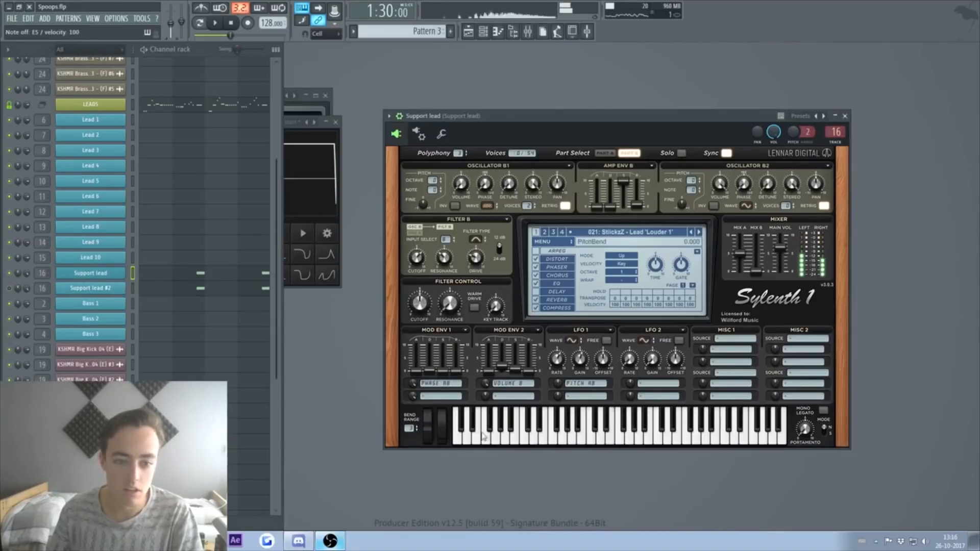
pyautogui.click(442, 397)
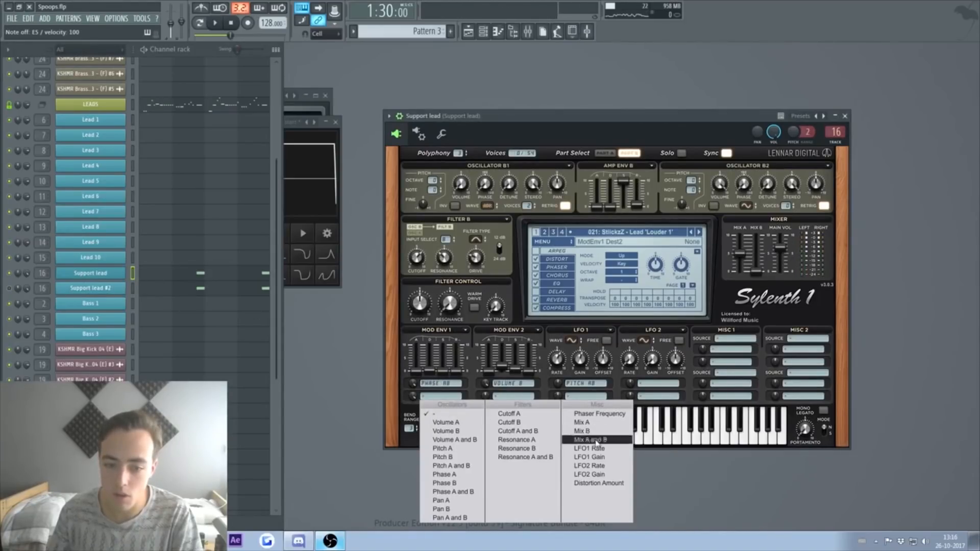
pyautogui.click(589, 456)
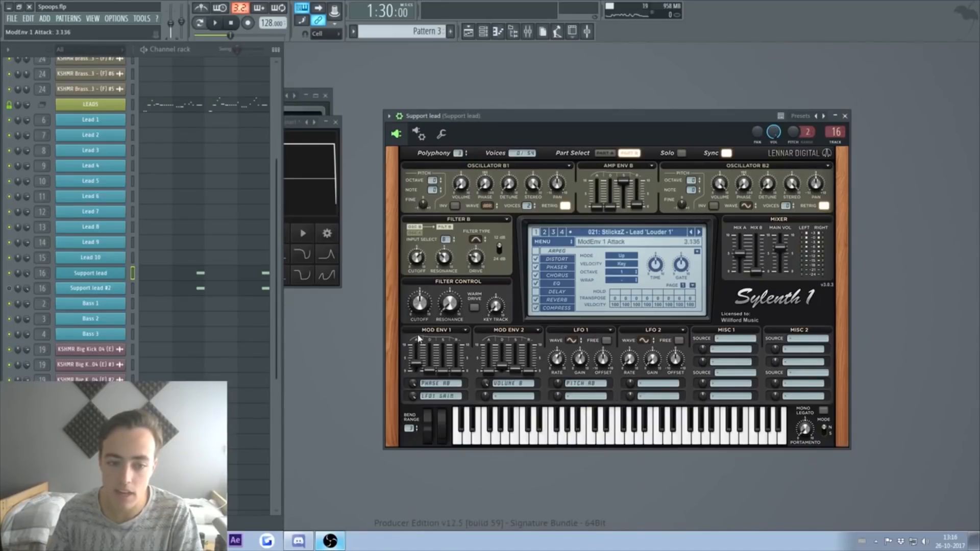
pyautogui.press('e')
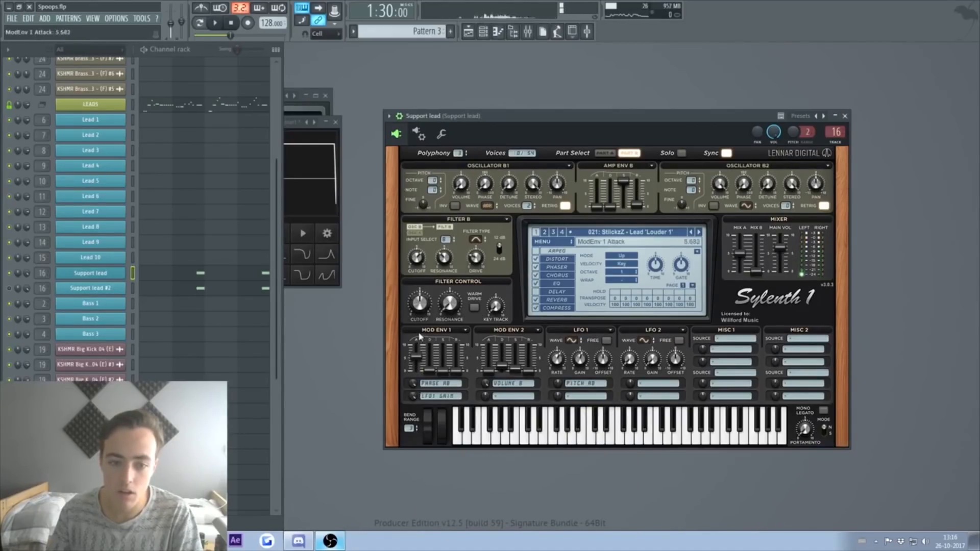
pyautogui.press('e')
pyautogui.press('e')
# Step: Adjust mod envelope 1 attack by ear, settling at about 0.864
pyautogui.moveTo(422, 360); pyautogui.dragTo(418, 348)
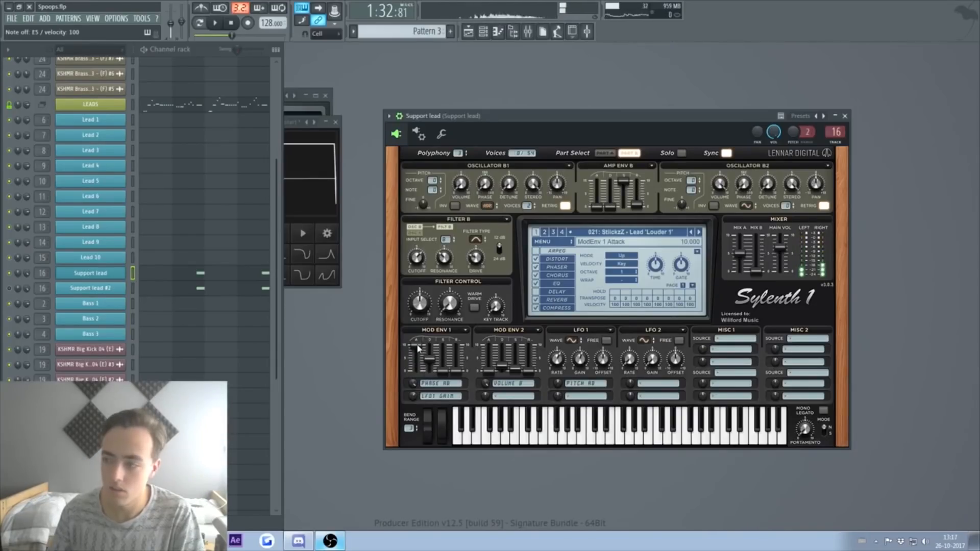
pyautogui.press('e')
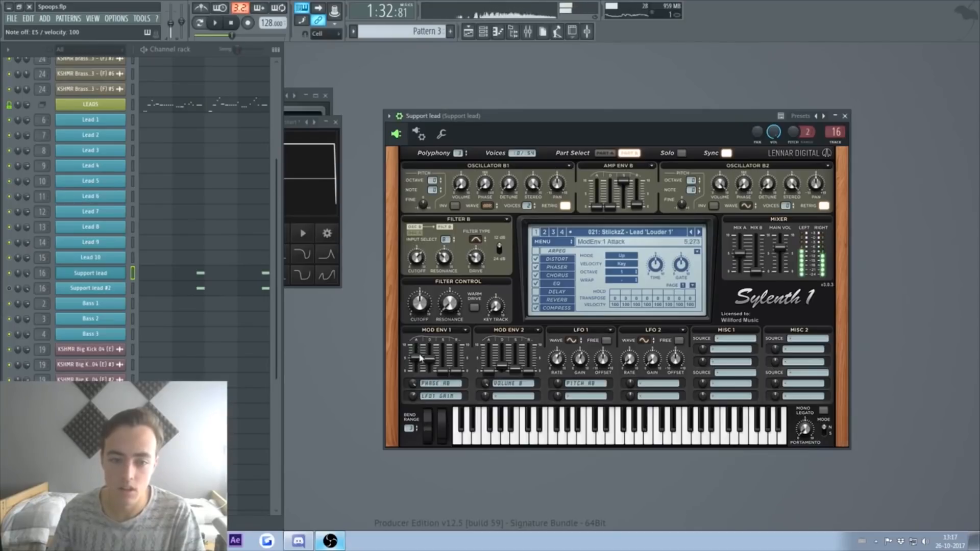
pyautogui.press('e')
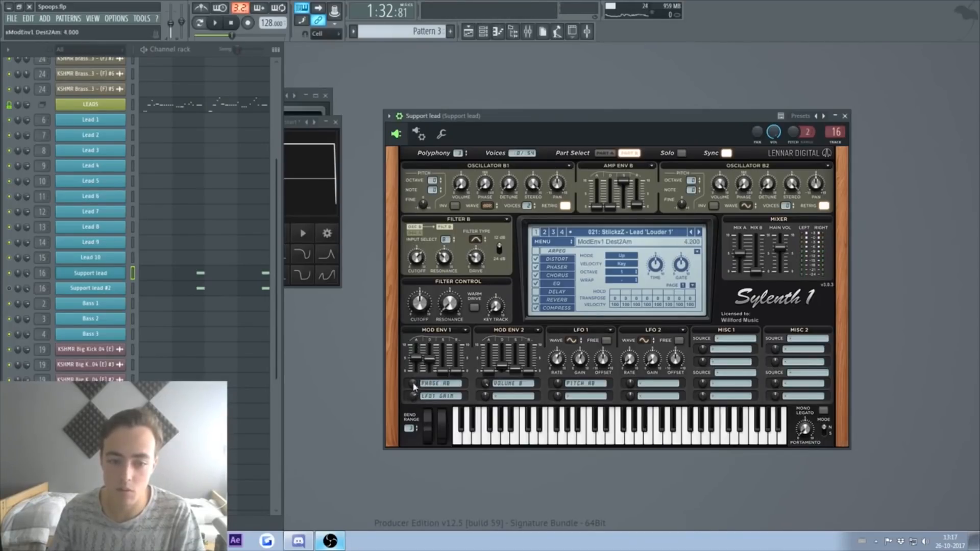
pyautogui.press('e')
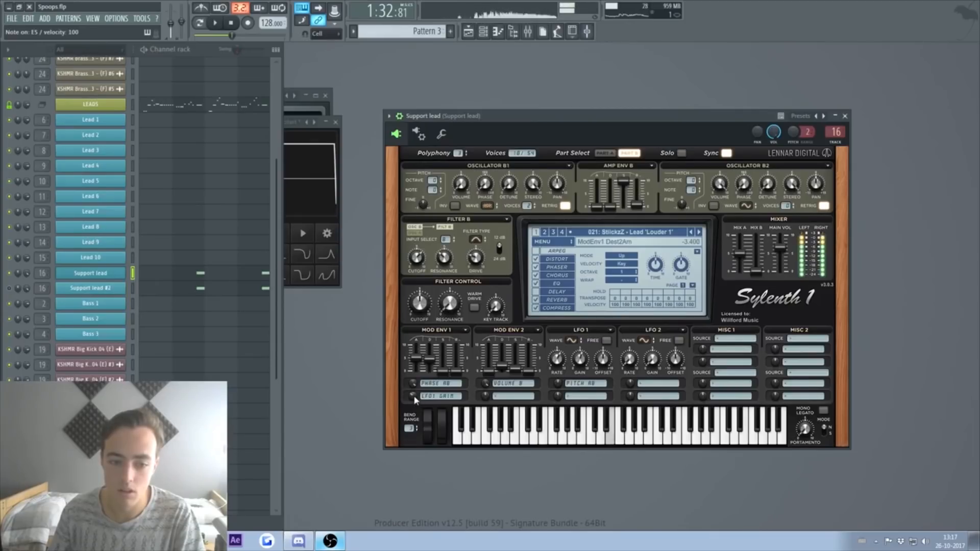
pyautogui.moveTo(417, 363); pyautogui.dragTo(428, 386)
pyautogui.press('e')
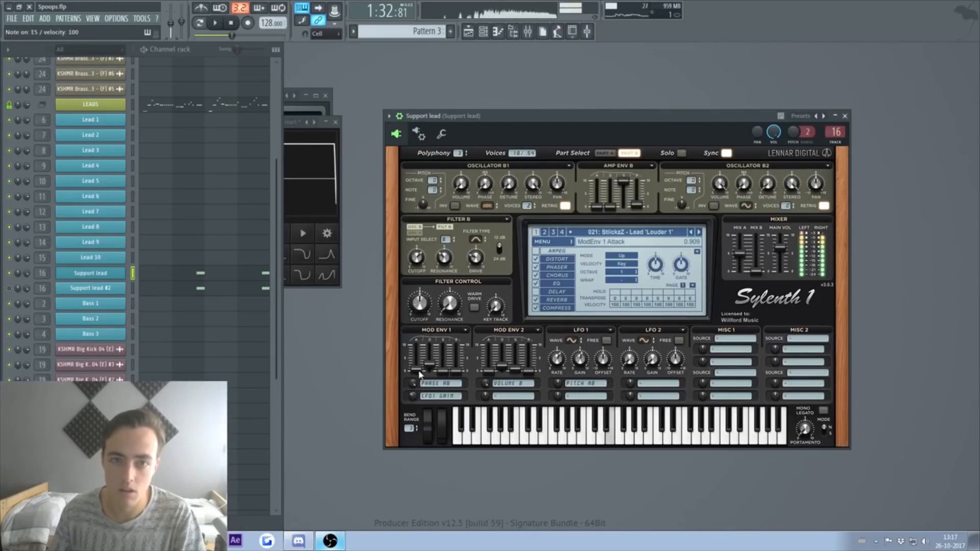
pyautogui.moveTo(416, 380); pyautogui.dragTo(417, 368)
pyautogui.press('e')
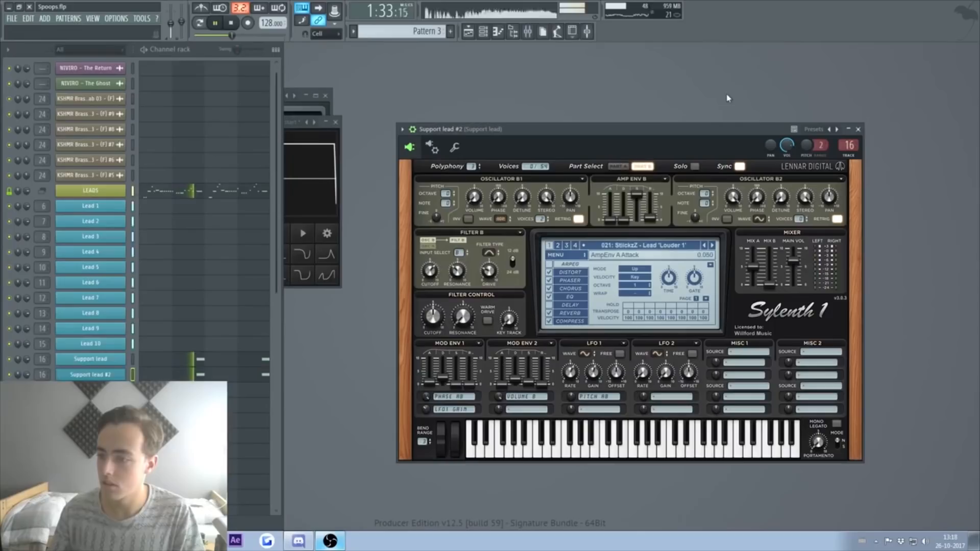
pyautogui.press('space')
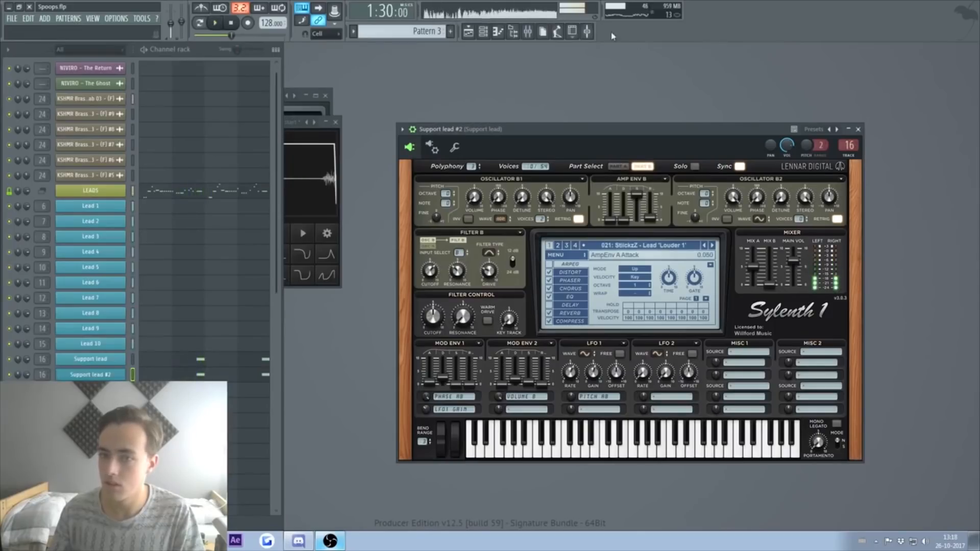
# Step: Close the Support lead #2 synth and show the mixer with F9
pyautogui.click(469, 32)
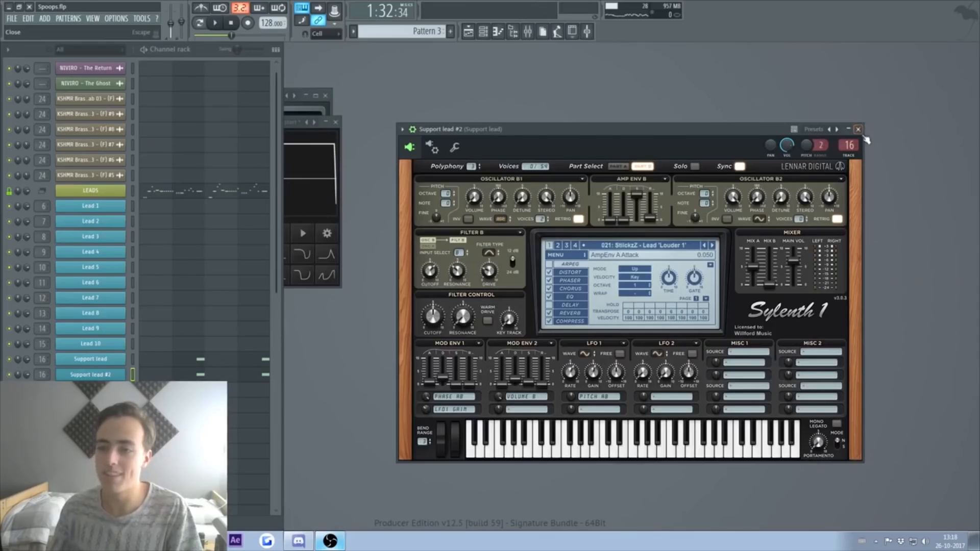
pyautogui.click(858, 129)
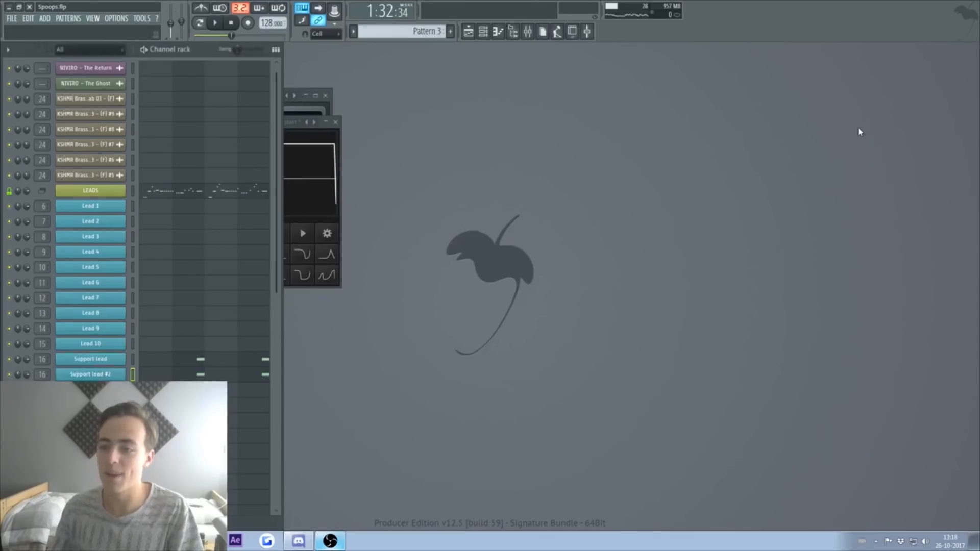
pyautogui.press('F9')
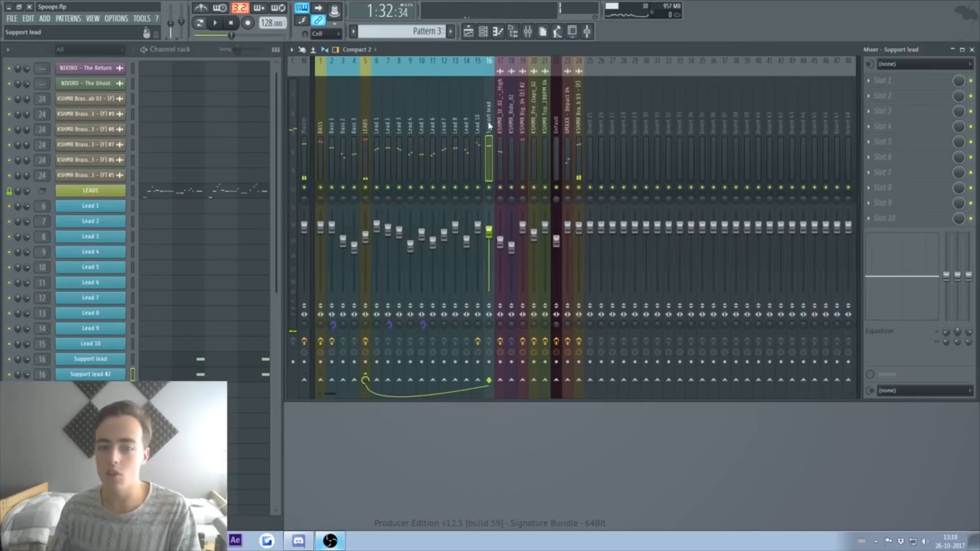
# Step: Inspect the LEADS and Support lead insert effect chains, then return to the Playlist
pyautogui.click(365, 130)
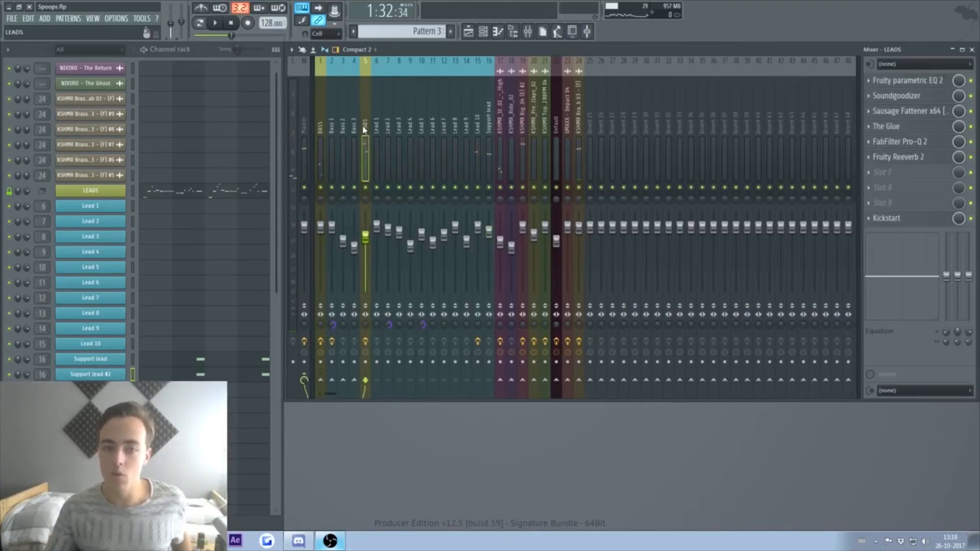
pyautogui.click(488, 123)
pyautogui.click(895, 82)
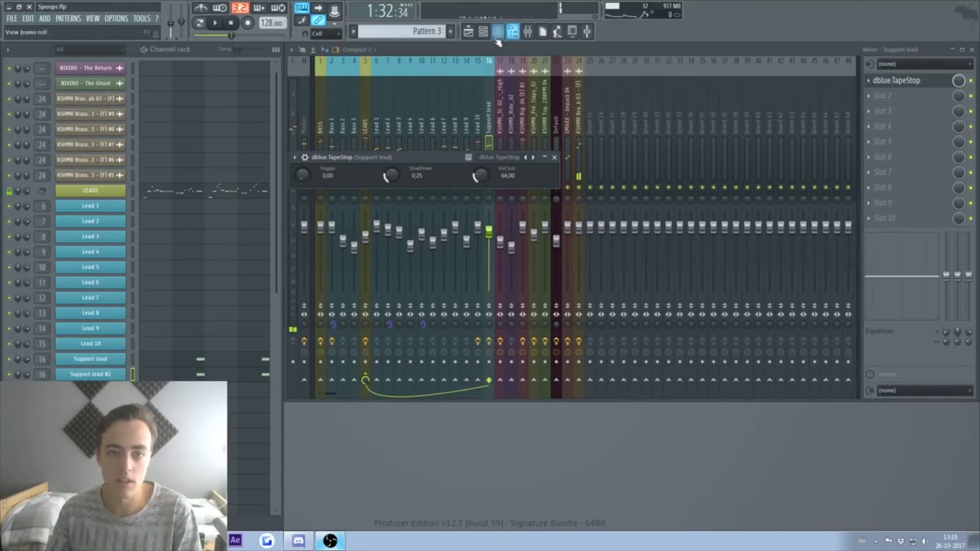
pyautogui.click(497, 35)
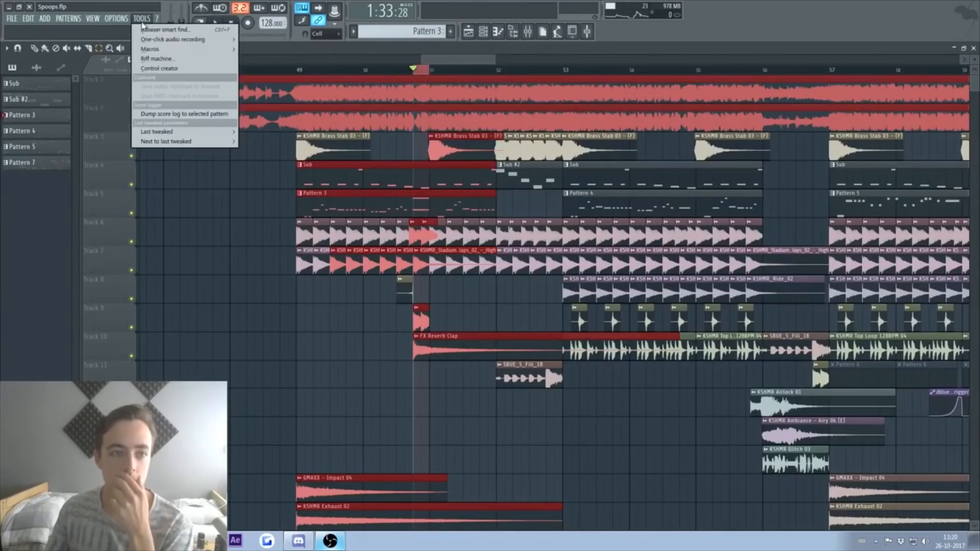
# Step: Create an automation clip for the last-tweaked LEADS tape-stop parameter
pyautogui.moveTo(184, 49)
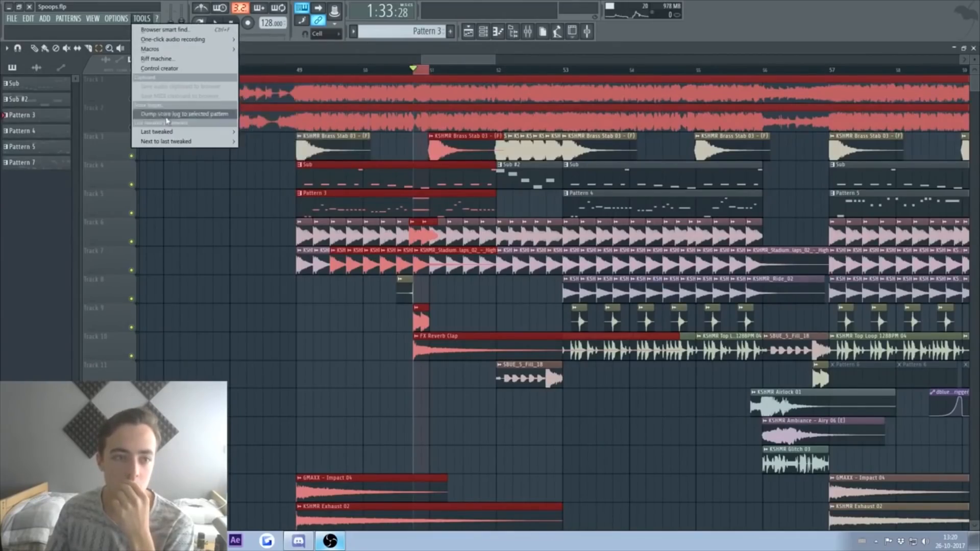
pyautogui.moveTo(173, 133)
pyautogui.click(306, 195)
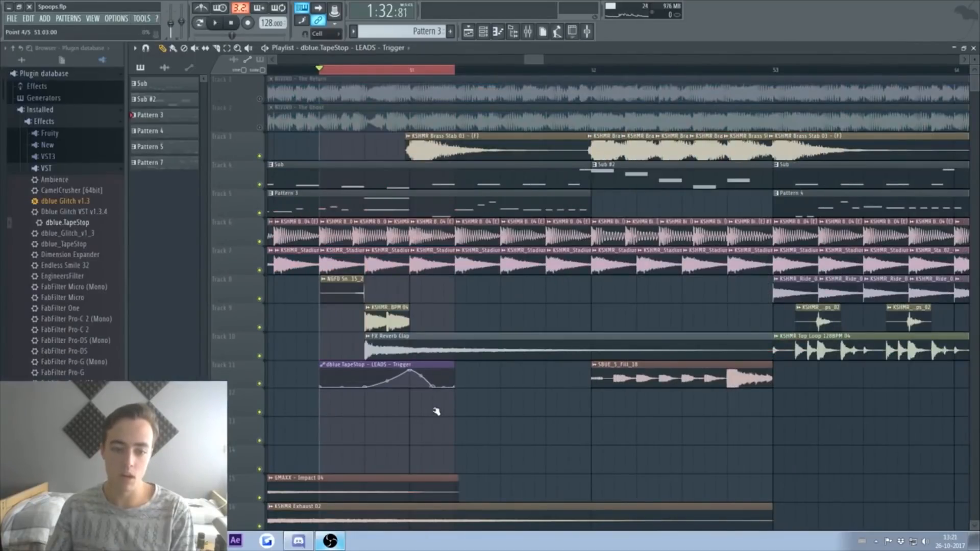
# Step: Play the section from bar 56 to hear the drop, then stop and close the Playlist
pyautogui.press('space')
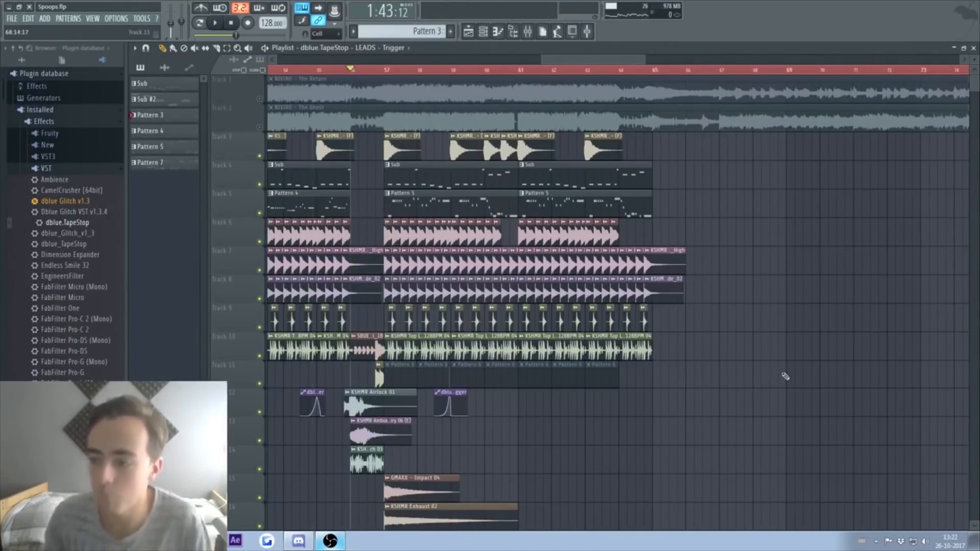
pyautogui.press('space')
pyautogui.scroll(-9, 756, 352)
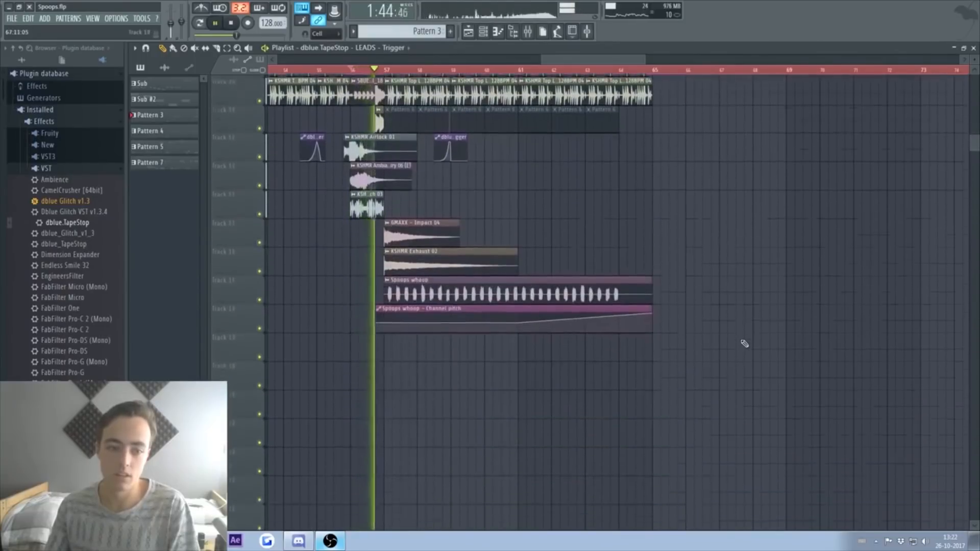
pyautogui.scroll(4, 565, 329)
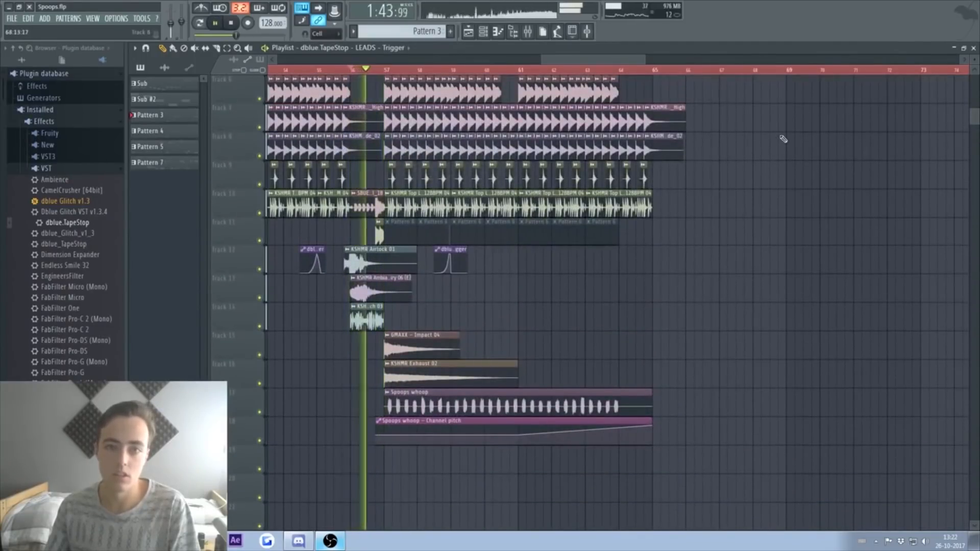
pyautogui.press('space')
pyautogui.click(973, 48)
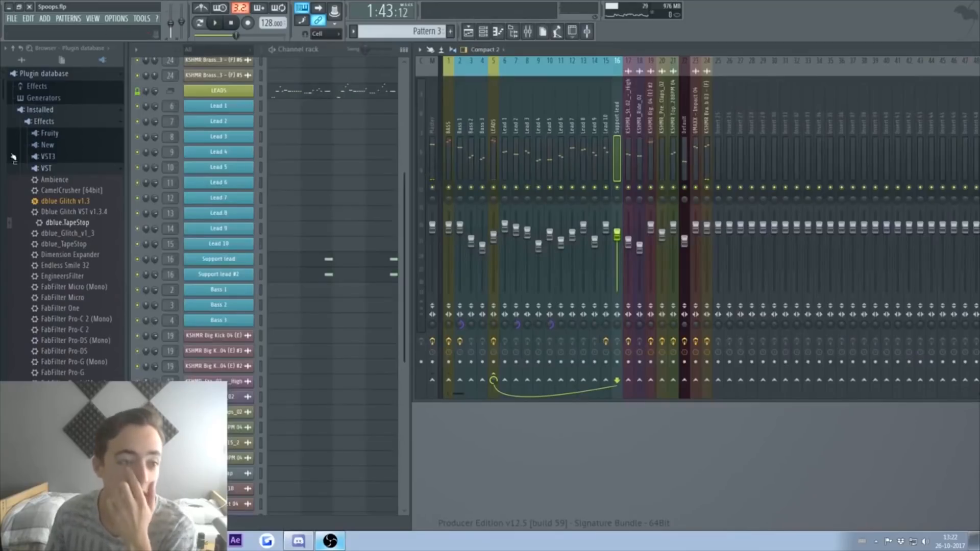
# Step: Place KSHMR_Sub_Drop_01 on track 19 just before the bar 57 drop, trimmed to one bar
pyautogui.click(23, 61)
pyautogui.click(66, 290)
pyautogui.click(89, 302)
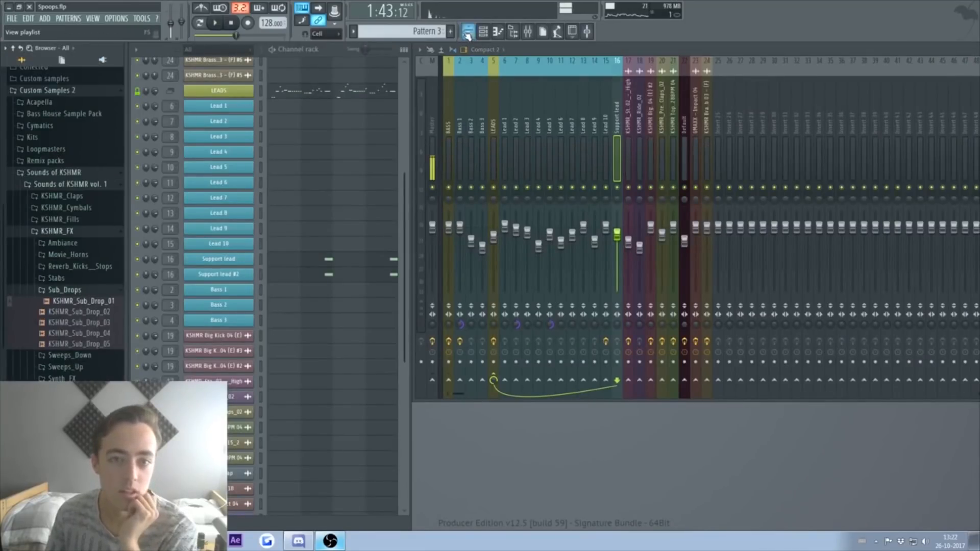
pyautogui.click(469, 31)
pyautogui.moveTo(97, 305); pyautogui.dragTo(326, 425)
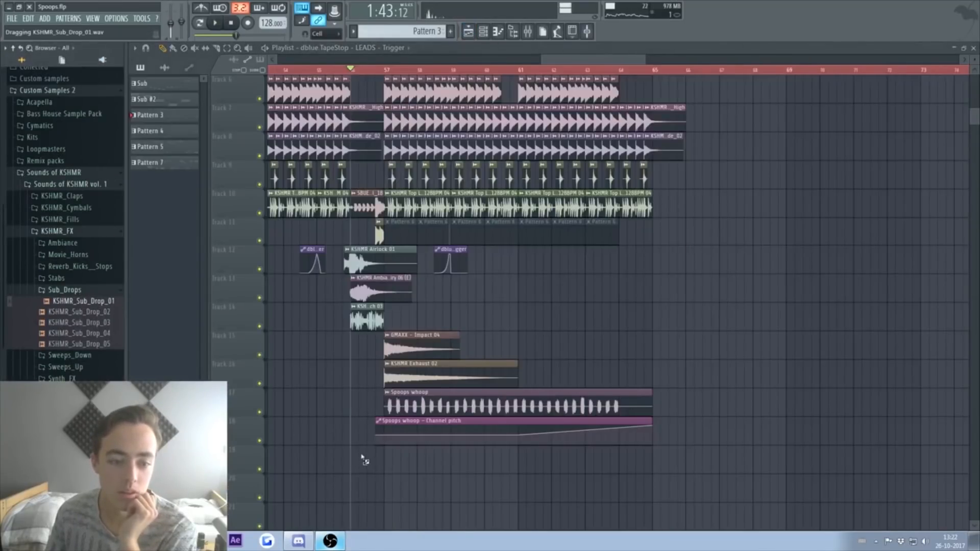
pyautogui.moveTo(363, 460); pyautogui.dragTo(365, 460)
pyautogui.press('space')
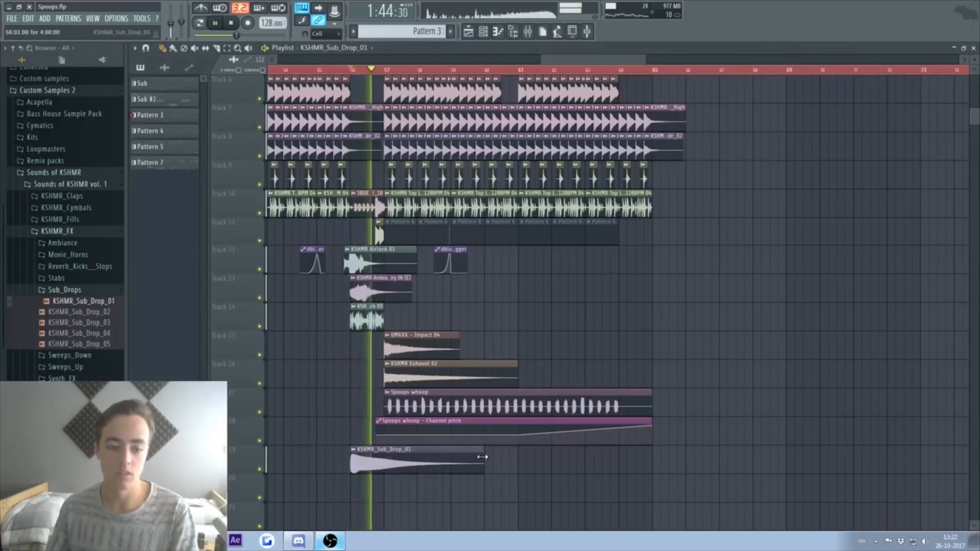
pyautogui.moveTo(482, 457); pyautogui.dragTo(384, 457)
pyautogui.press('space')
pyautogui.scroll(-4, 868, 352)
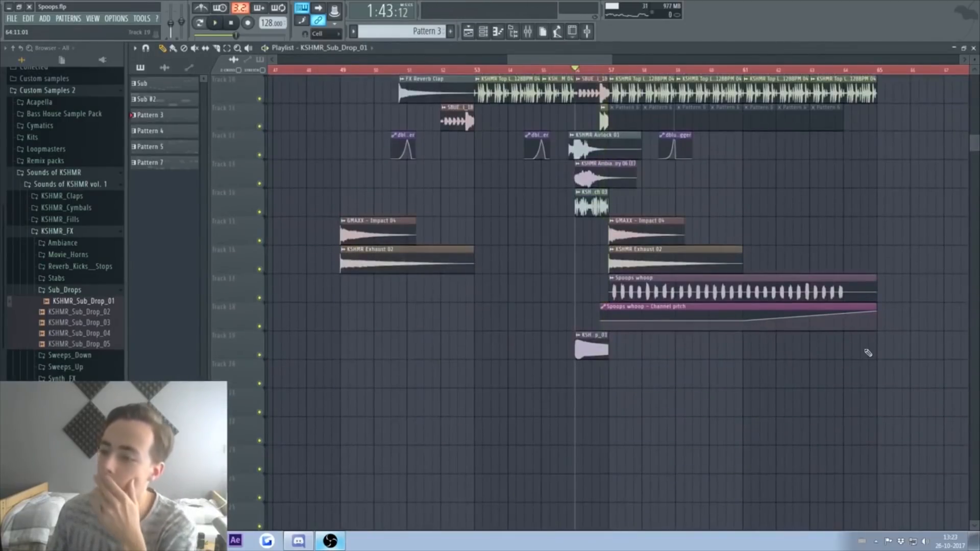
pyautogui.scroll(5, 868, 352)
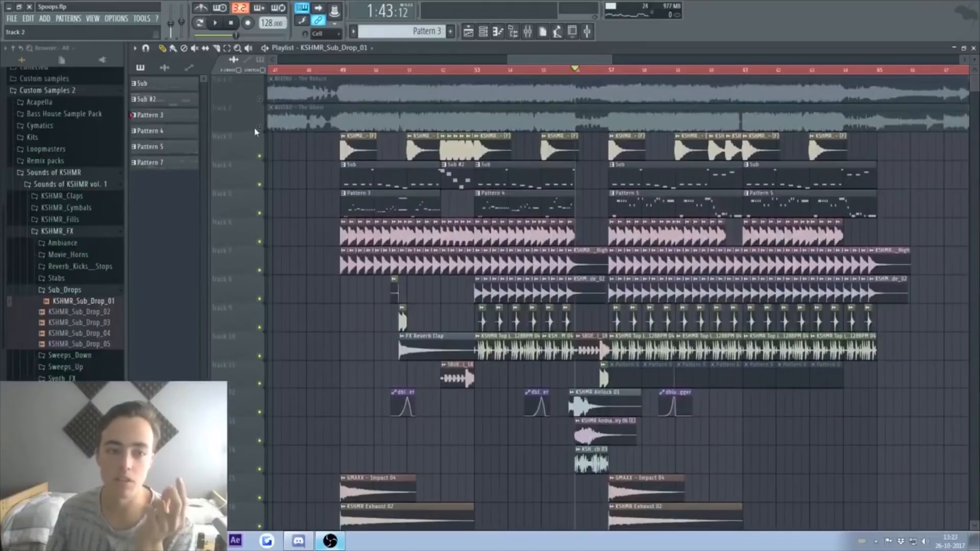
# Step: Solo Track 1, the original NIVIRO - The Return, and play it back
pyautogui.rightClick(257, 129)
pyautogui.click(259, 130)
pyautogui.click(249, 132)
pyautogui.rightClick(260, 99)
pyautogui.press('space')
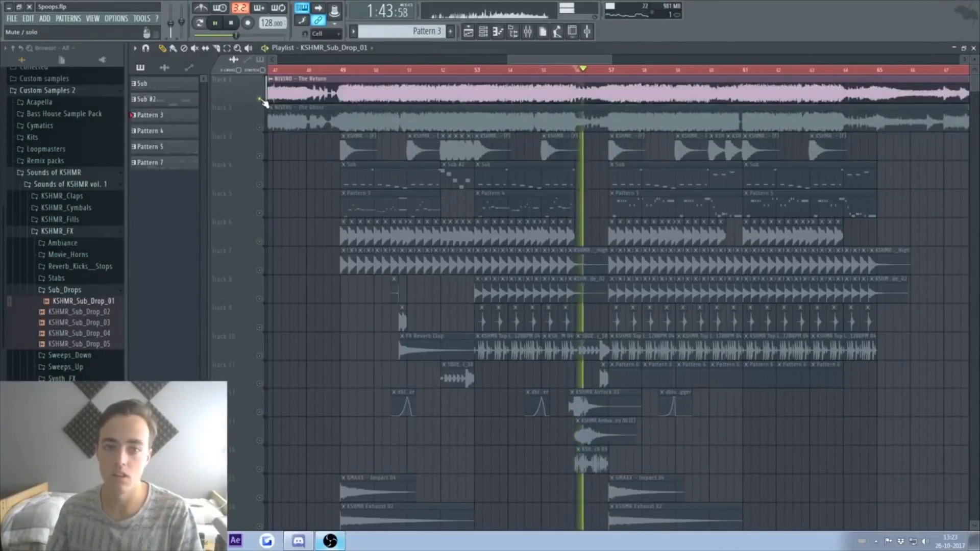
pyautogui.press('space')
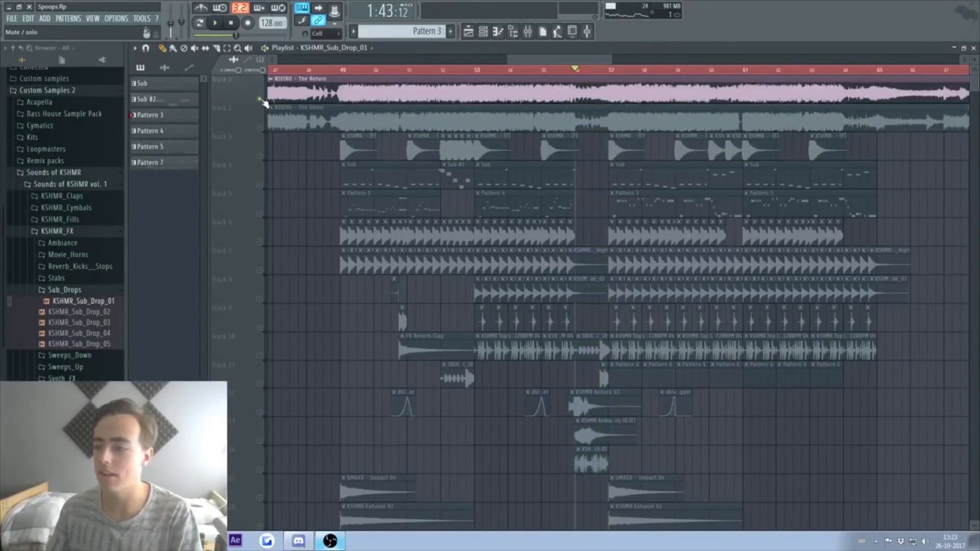
# Step: Insert a reFX Nexus instrument channel into the channel rack
pyautogui.press('F5')
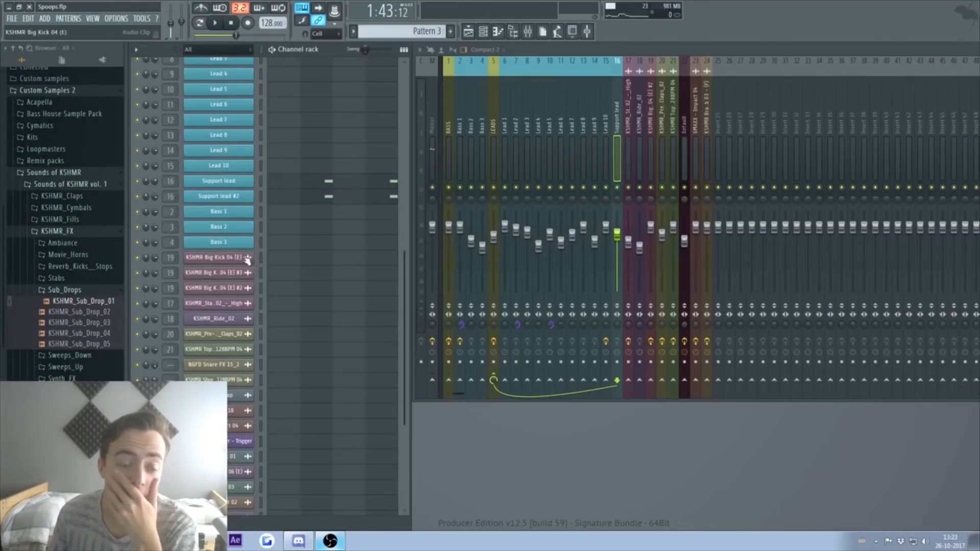
pyautogui.rightClick(245, 259)
pyautogui.moveTo(285, 327)
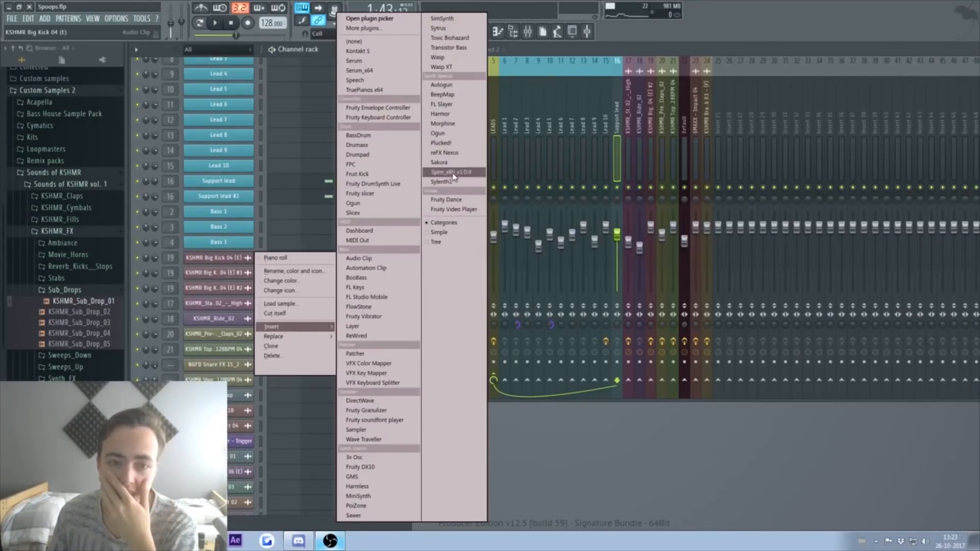
pyautogui.click(449, 153)
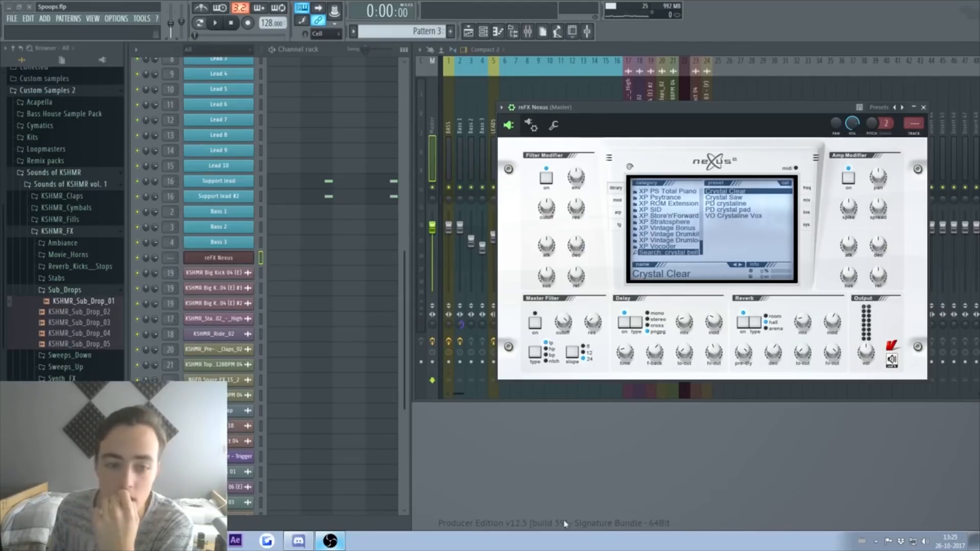
# Step: Add a Sylenth1 channel loaded with FactoryBank1 preset 029: KEY Crystal Bells, auditioning a few notes
pyautogui.rightClick(241, 262)
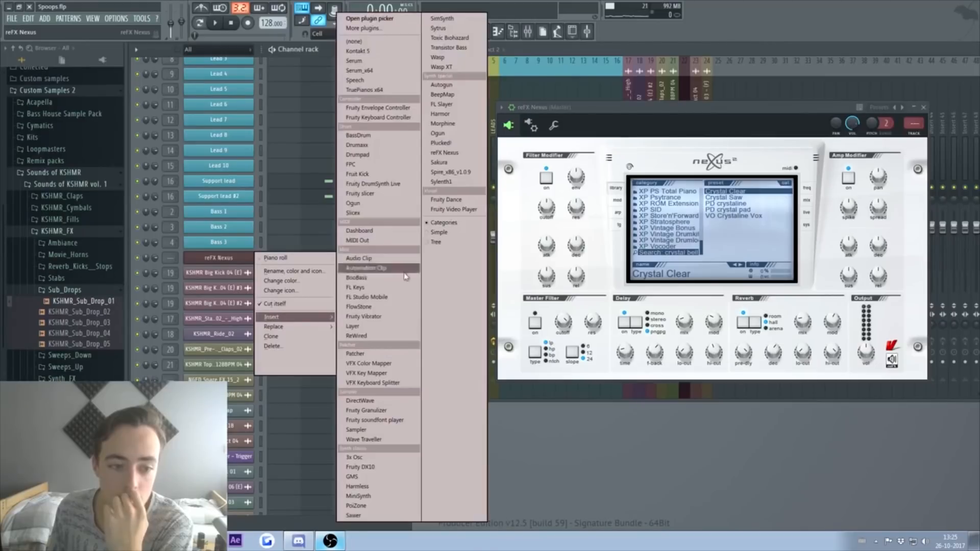
pyautogui.click(448, 189)
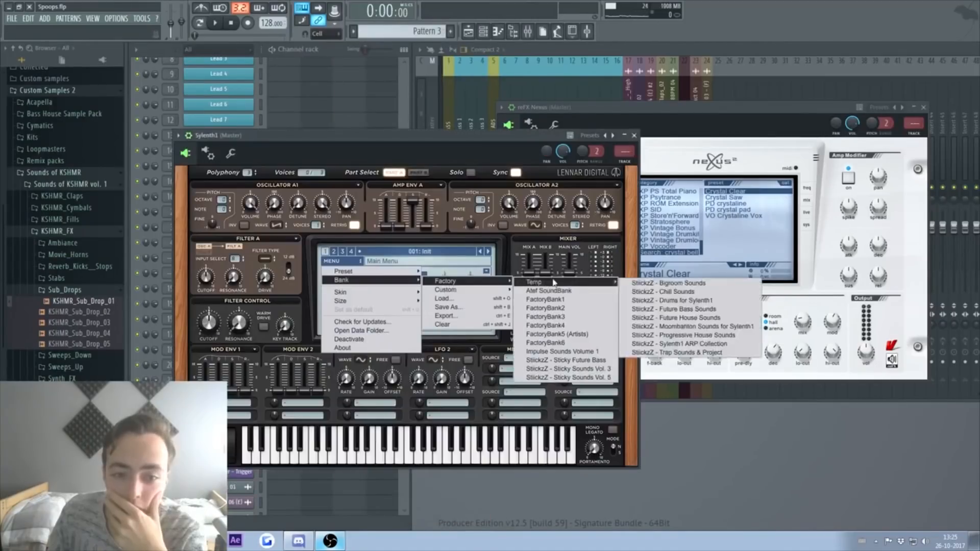
pyautogui.click(565, 302)
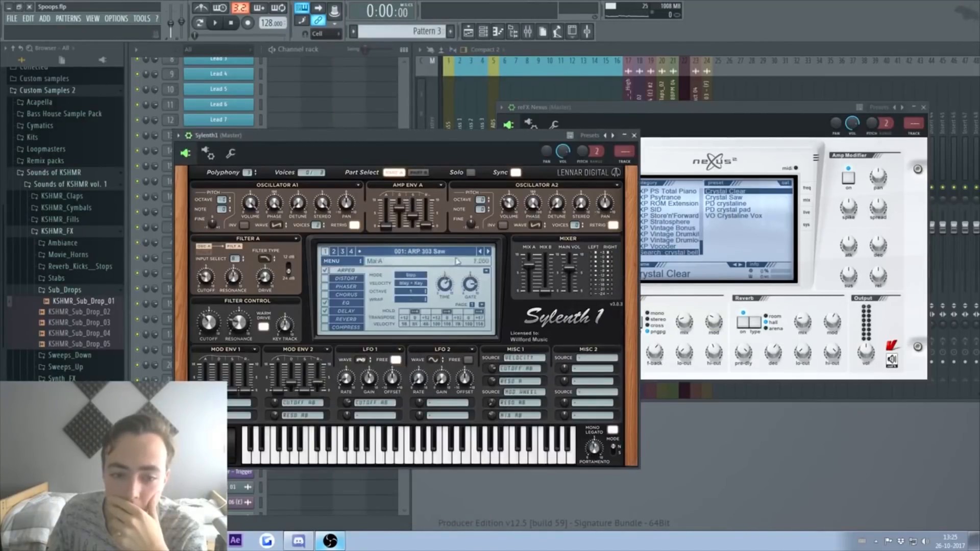
pyautogui.click(430, 255)
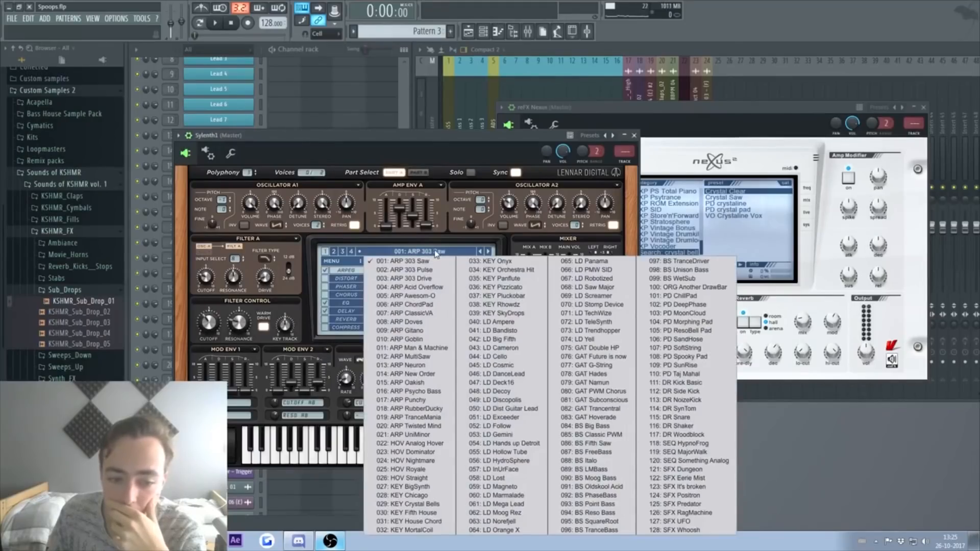
pyautogui.click(403, 504)
pyautogui.moveTo(388, 463); pyautogui.dragTo(337, 462)
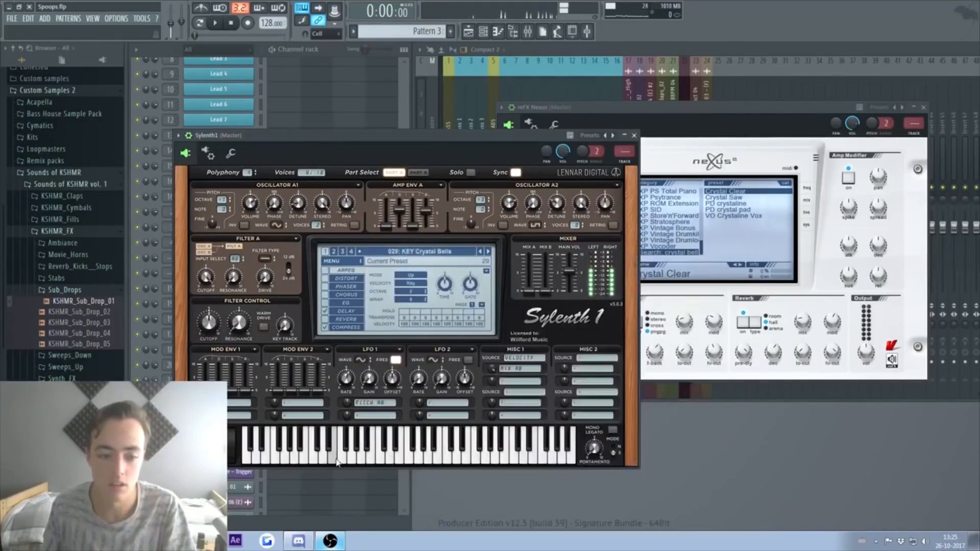
pyautogui.click(634, 135)
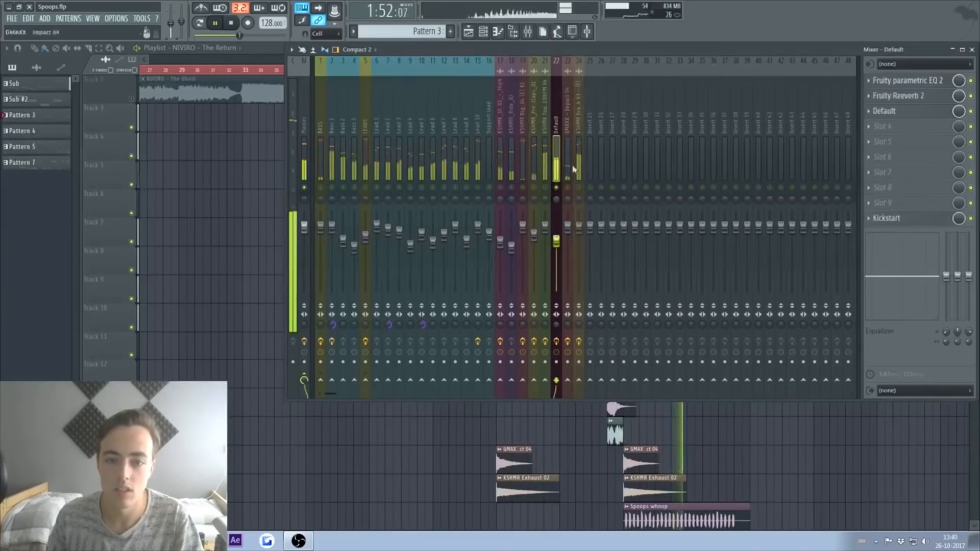
# Step: Load Gross Beat into the first empty insert slot of the Default mixer track
pyautogui.press('space')
pyautogui.scroll(3, 900, 129)
pyautogui.click(900, 83)
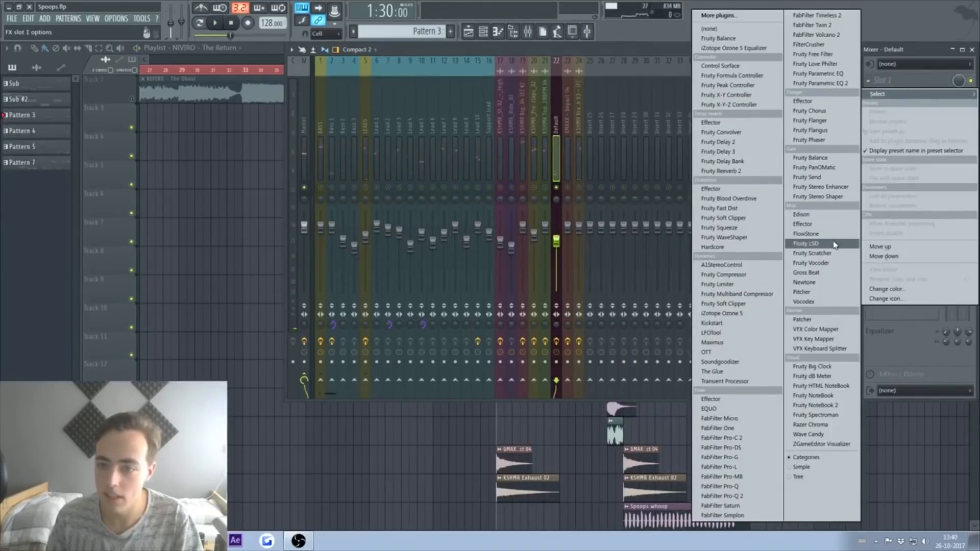
pyautogui.click(807, 273)
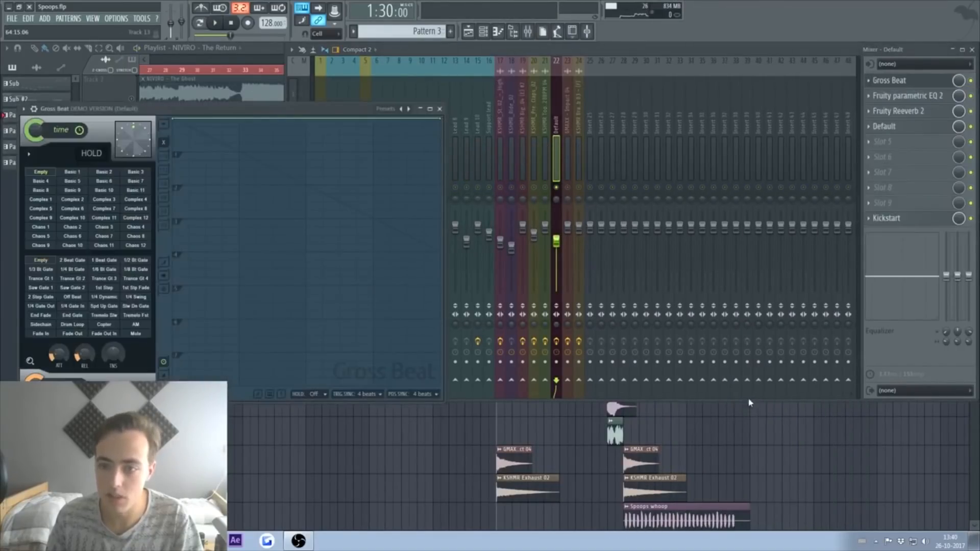
# Step: Audition the 1/4 and 1/8 beat gate patterns, settling on the 1/2 beat gate
pyautogui.click(73, 271)
pyautogui.press('space')
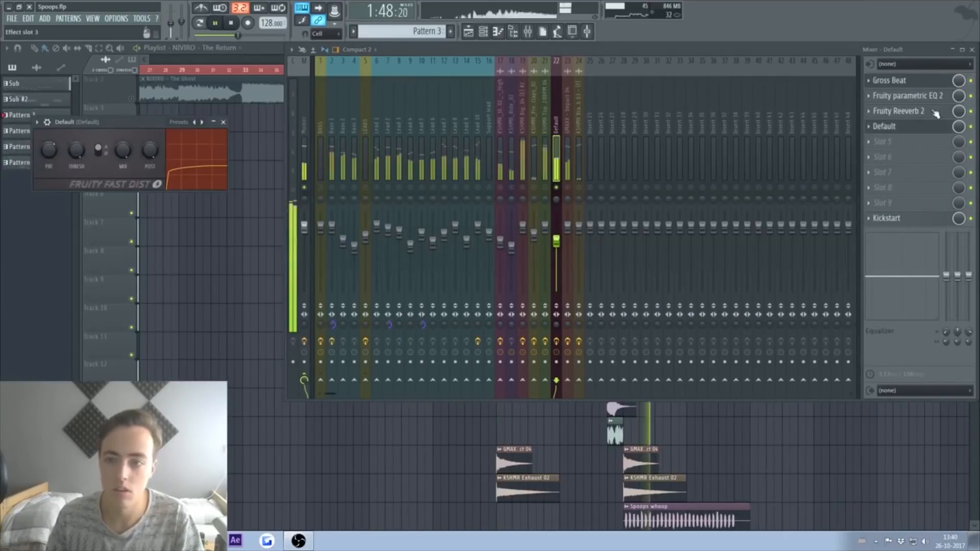
pyautogui.click(908, 81)
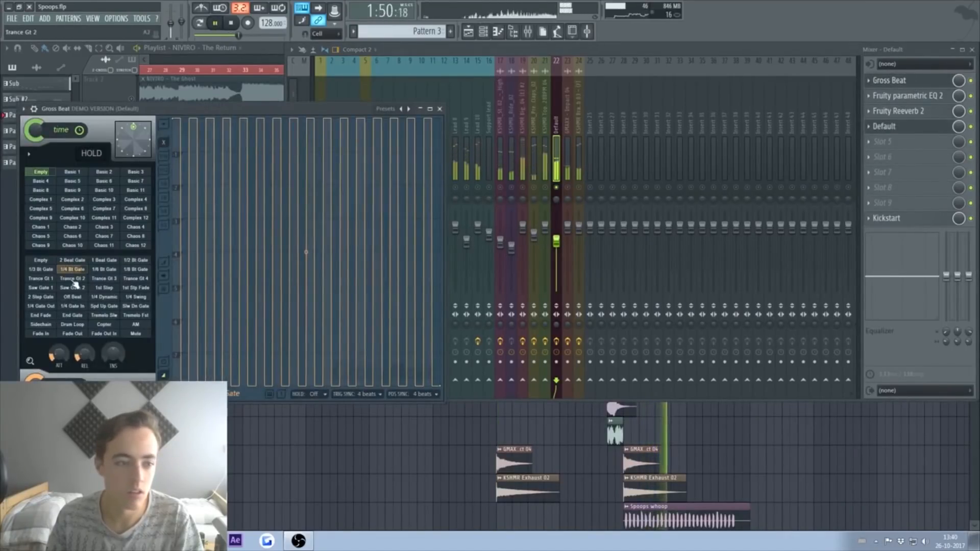
pyautogui.click(135, 269)
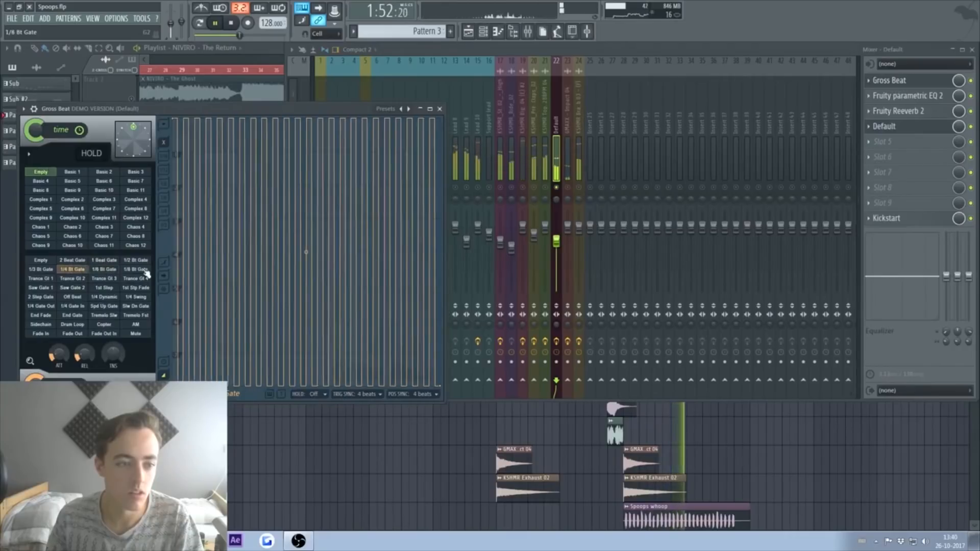
pyautogui.click(136, 260)
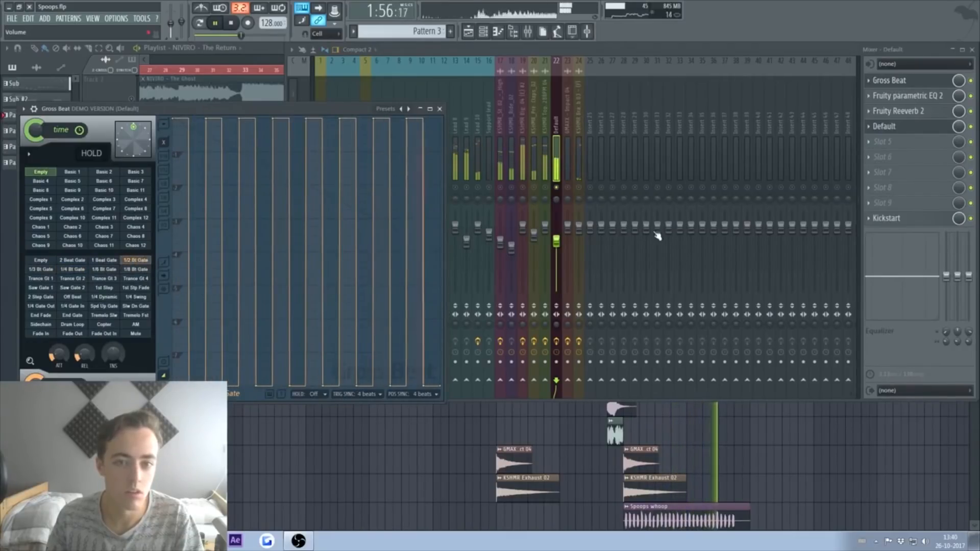
pyautogui.press('space')
pyautogui.click(560, 190)
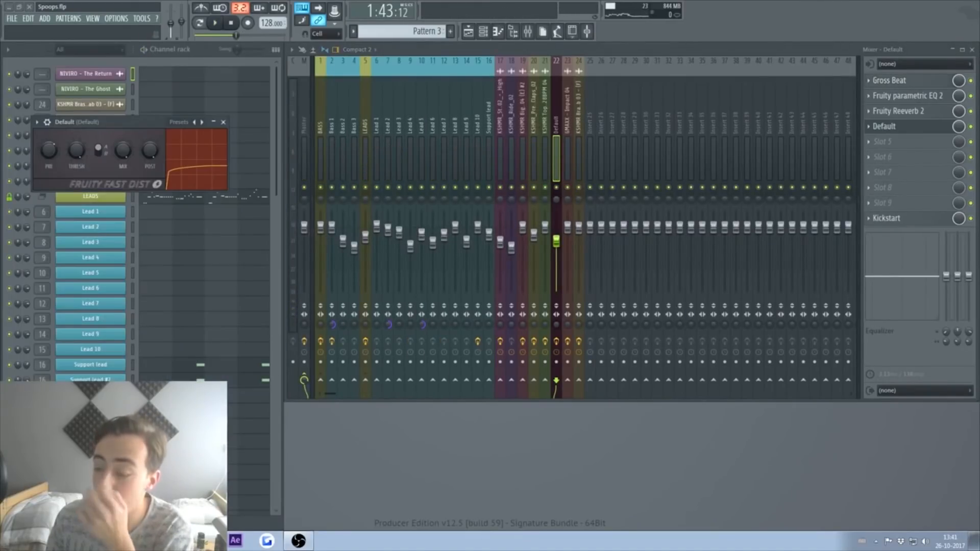
# Step: Insert a Spire channel, then open the DSK Music Box settings and move them aside
pyautogui.rightClick(104, 426)
pyautogui.moveTo(163, 434)
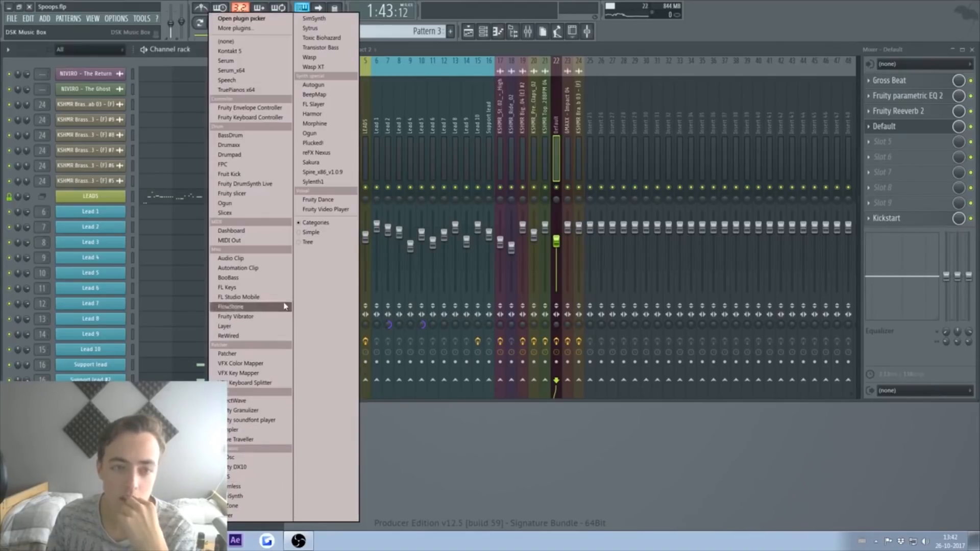
pyautogui.click(324, 172)
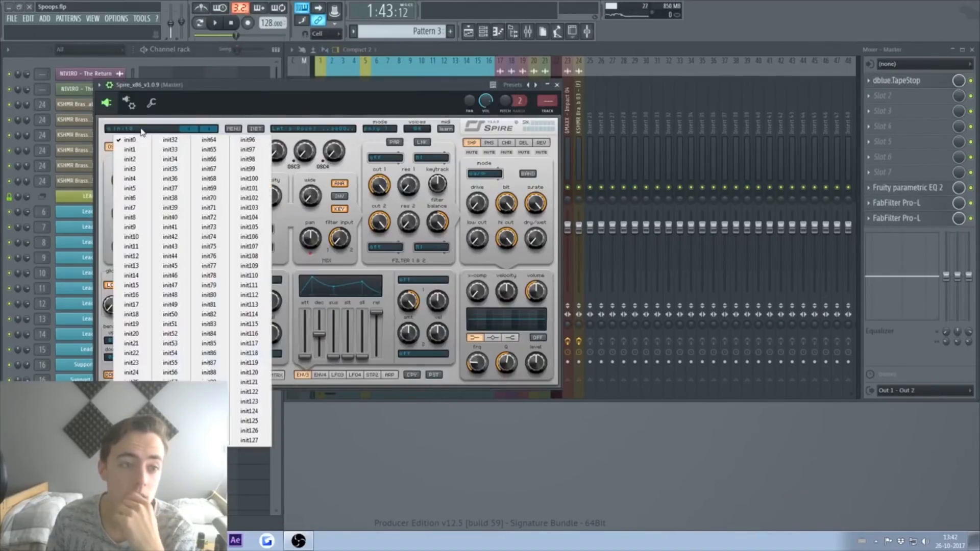
pyautogui.click(206, 129)
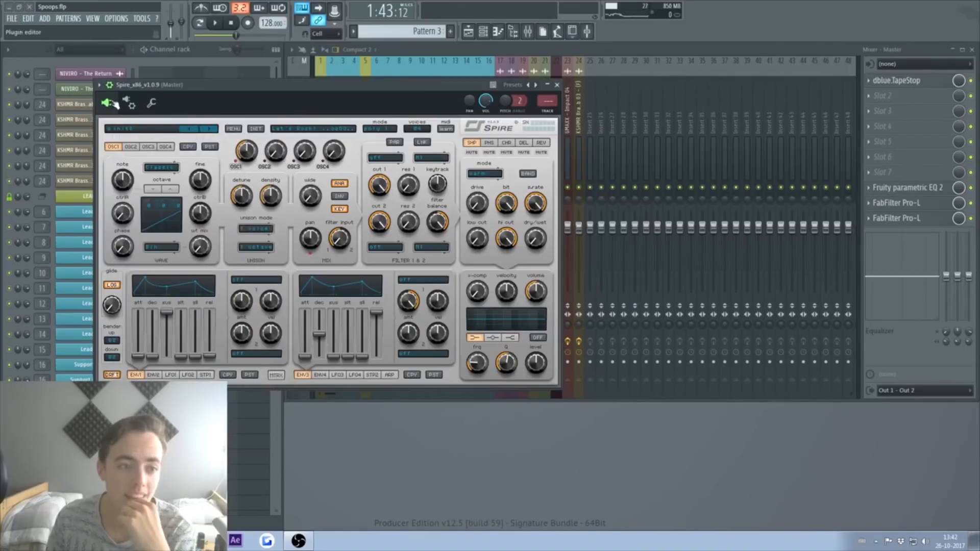
pyautogui.scroll(-3, 105, 172)
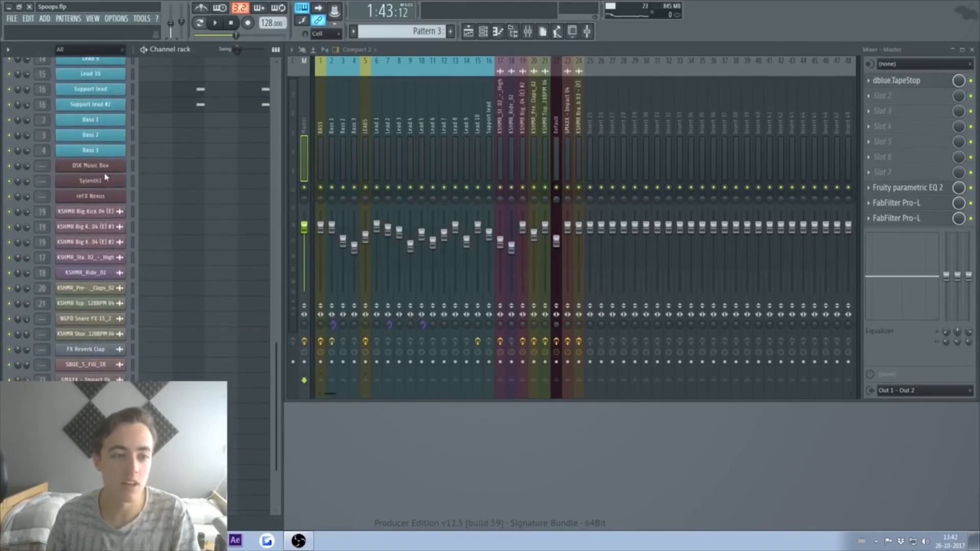
pyautogui.click(106, 169)
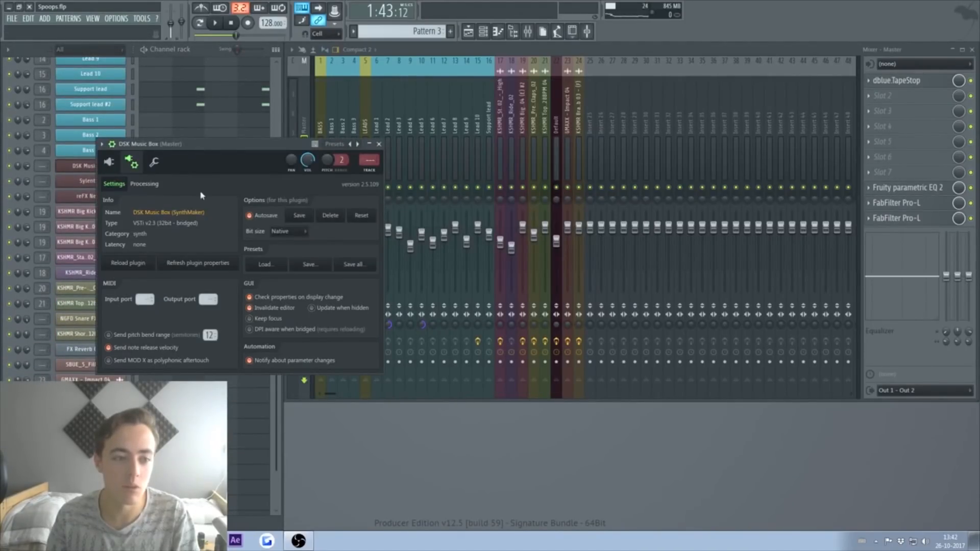
pyautogui.moveTo(240, 144); pyautogui.dragTo(463, 130)
# Step: Add a MIDI Out channel on port 1 driving the DSK Music Box, and open its piano roll
pyautogui.rightClick(120, 166)
pyautogui.moveTo(164, 225)
pyautogui.click(231, 240)
pyautogui.moveTo(125, 118); pyautogui.dragTo(250, 139)
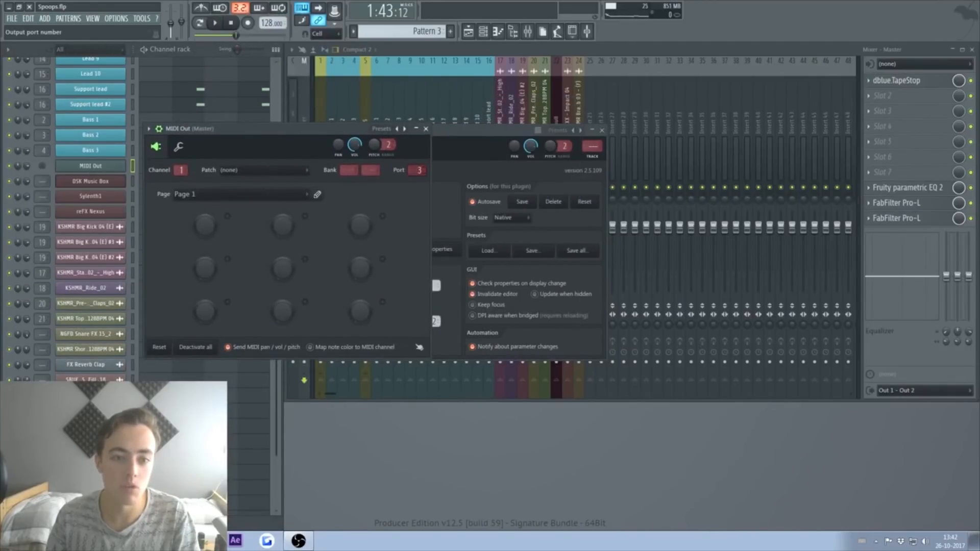
pyautogui.click(434, 155)
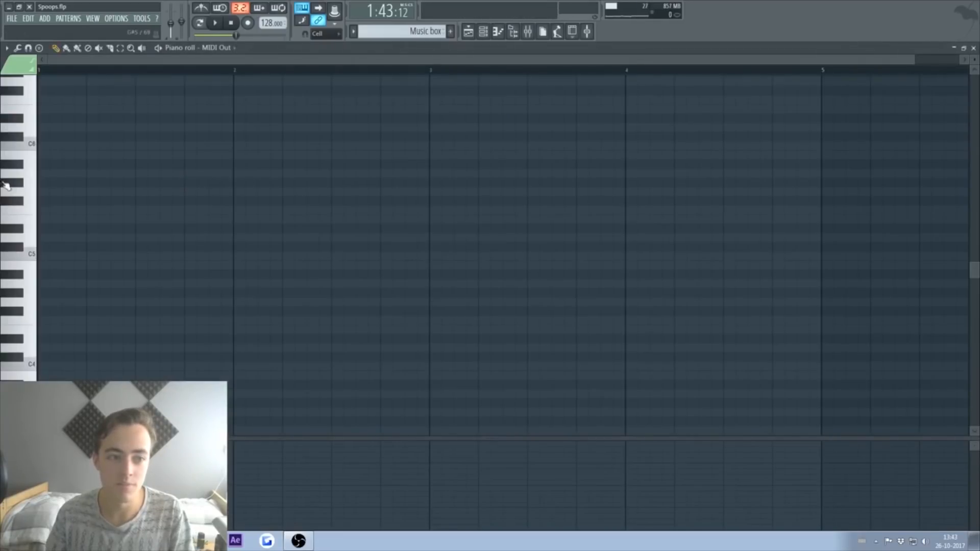
pyautogui.click(50, 156)
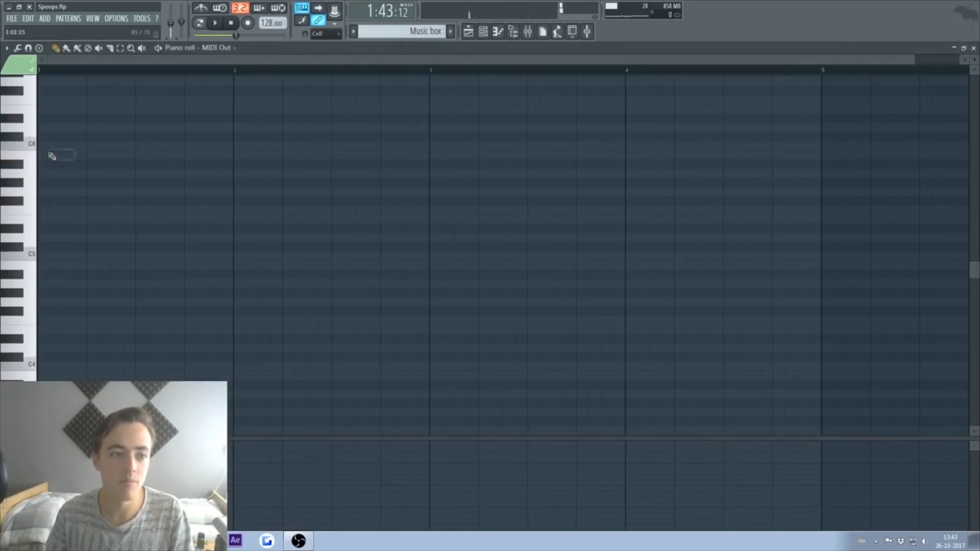
# Step: Draw the first melody notes in bar 1, starting with D6
pyautogui.click(47, 127)
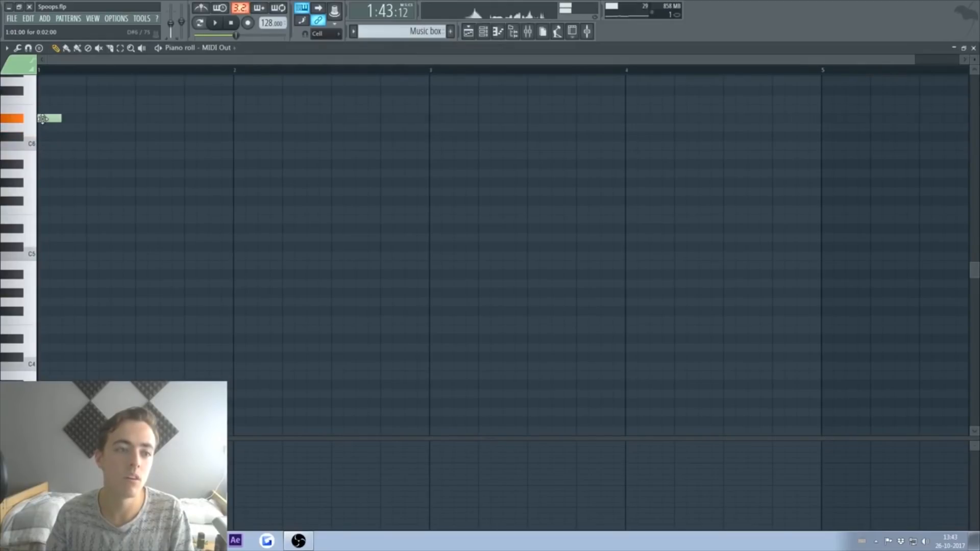
pyautogui.click(46, 117)
pyautogui.scroll(3, 70, 120)
pyautogui.click(66, 164)
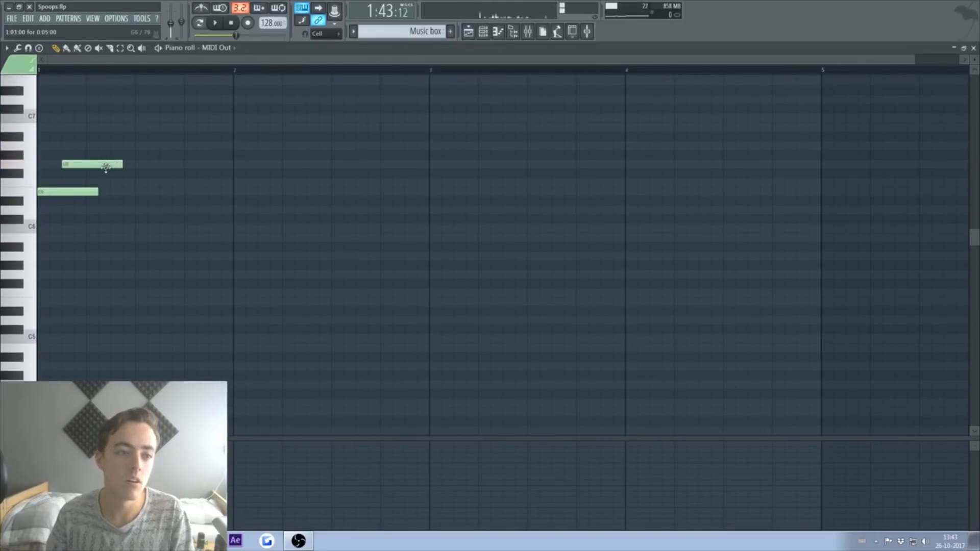
pyautogui.click(102, 173)
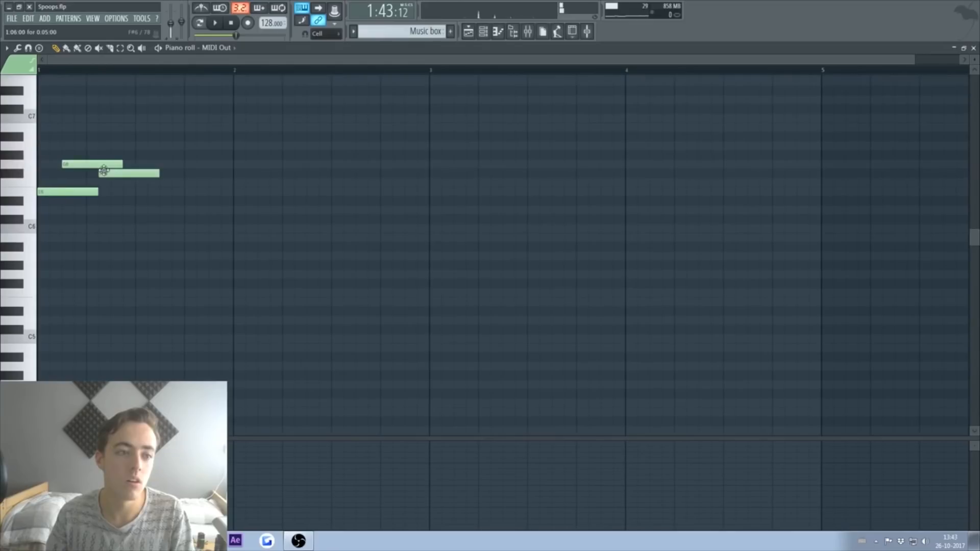
pyautogui.click(140, 210)
# Step: Replace misplaced notes with one on E6, raise a D6 note a semitone, and play the pattern
pyautogui.rightClick(144, 210)
pyautogui.click(145, 209)
pyautogui.click(180, 200)
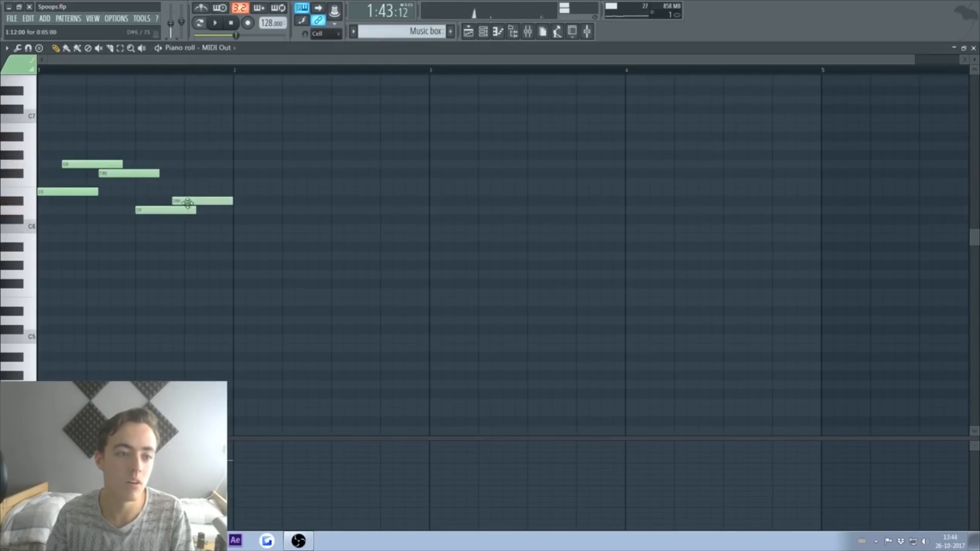
pyautogui.rightClick(186, 202)
pyautogui.click(178, 192)
pyautogui.press('space')
pyautogui.moveTo(163, 210); pyautogui.dragTo(162, 200)
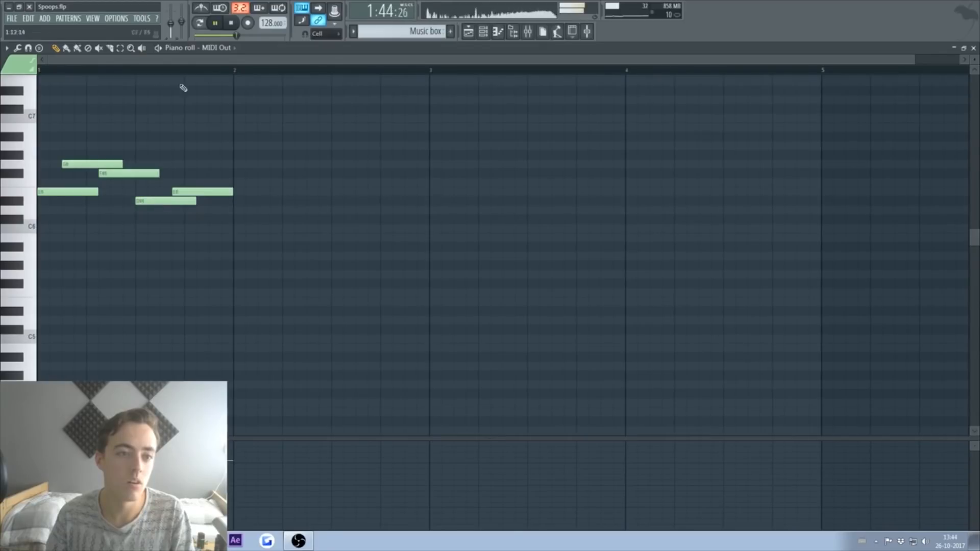
pyautogui.click(199, 23)
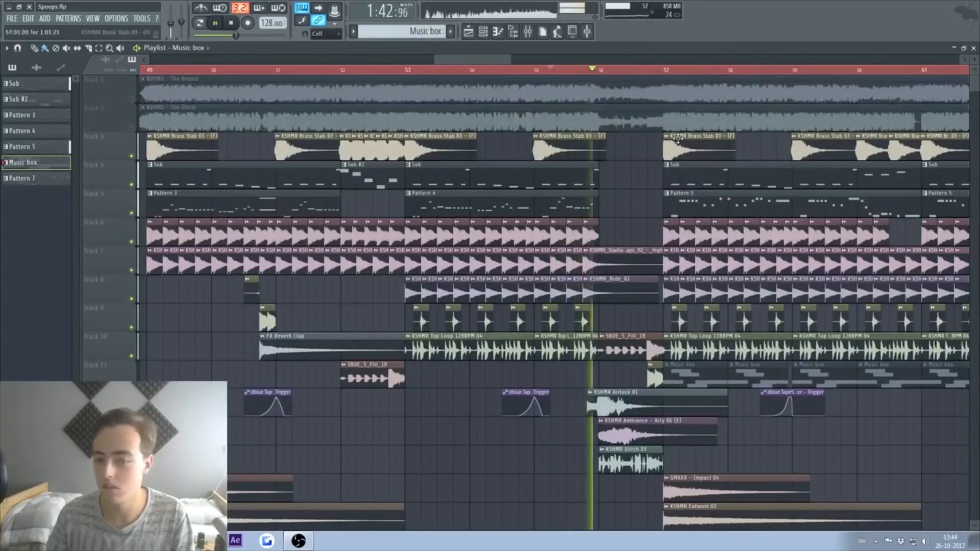
# Step: Stop playback and close the Playlist to get back to the MIDI Out piano roll
pyautogui.press('space')
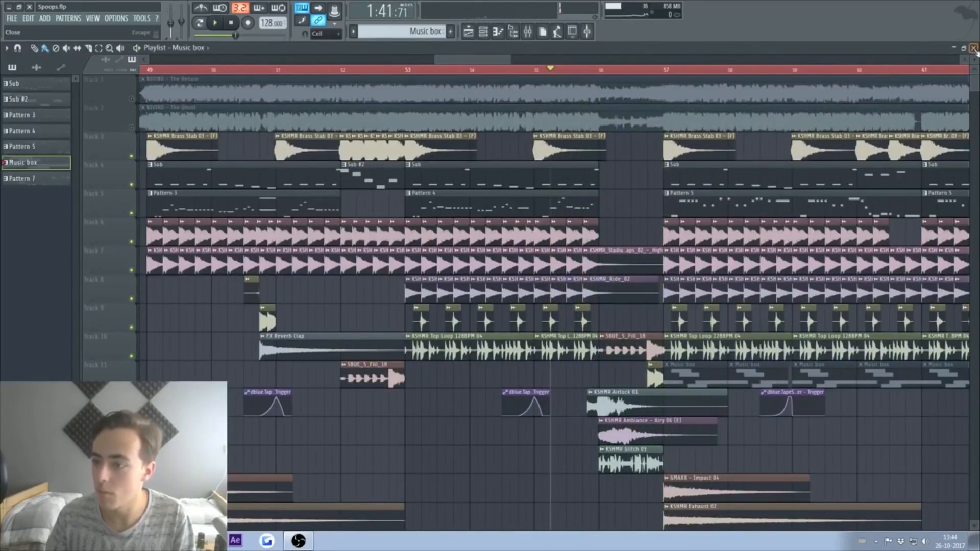
pyautogui.click(973, 48)
# Step: Add A5 and G#5 notes in bar 1, stretching G#5 to the end of the bar
pyautogui.press('space')
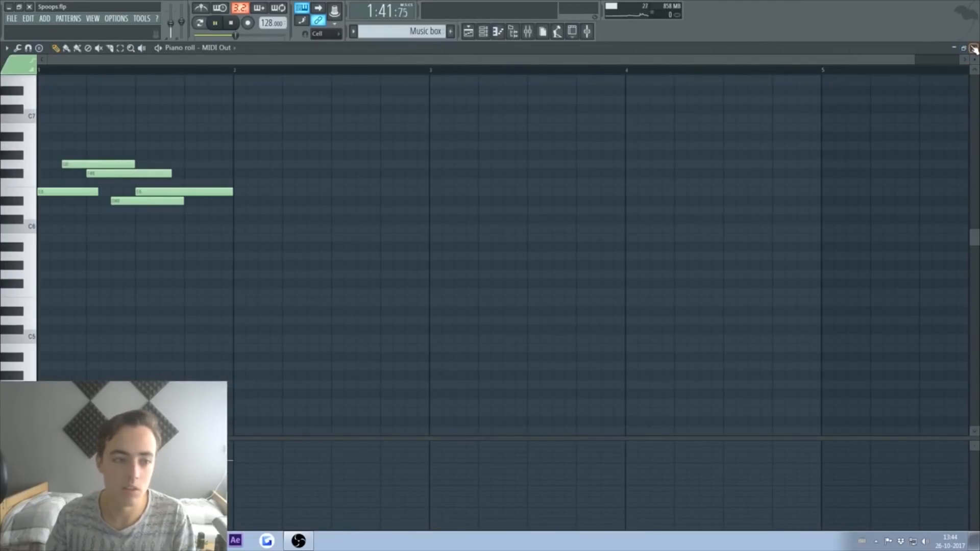
pyautogui.click(72, 192)
pyautogui.click(44, 256)
pyautogui.click(203, 23)
pyautogui.press('space')
pyautogui.press('space')
pyautogui.click(84, 258)
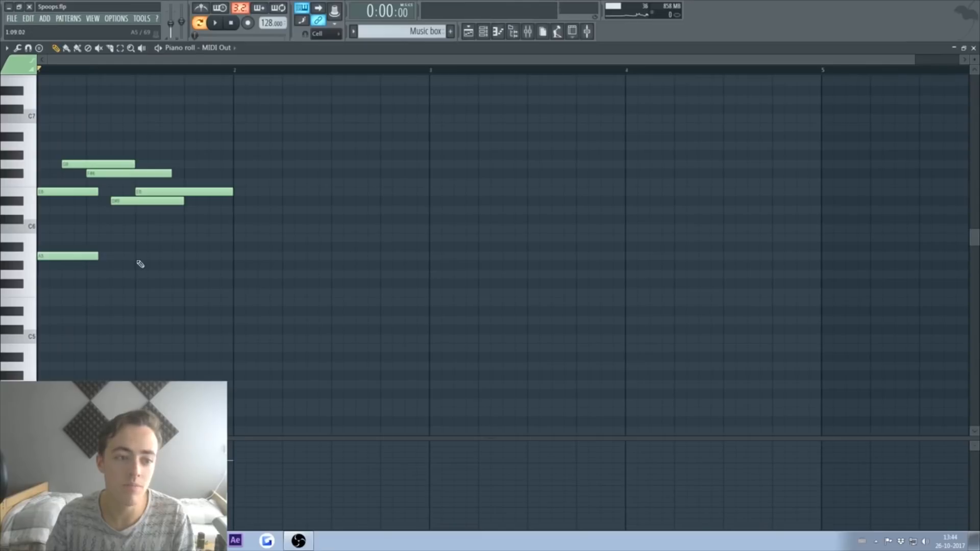
pyautogui.click(152, 266)
pyautogui.press('space')
pyautogui.moveTo(195, 265); pyautogui.dragTo(232, 265)
# Step: Add two high notes, extend the second, shorten E6 and add a D#6 at bar's end
pyautogui.click(61, 147)
pyautogui.press('space')
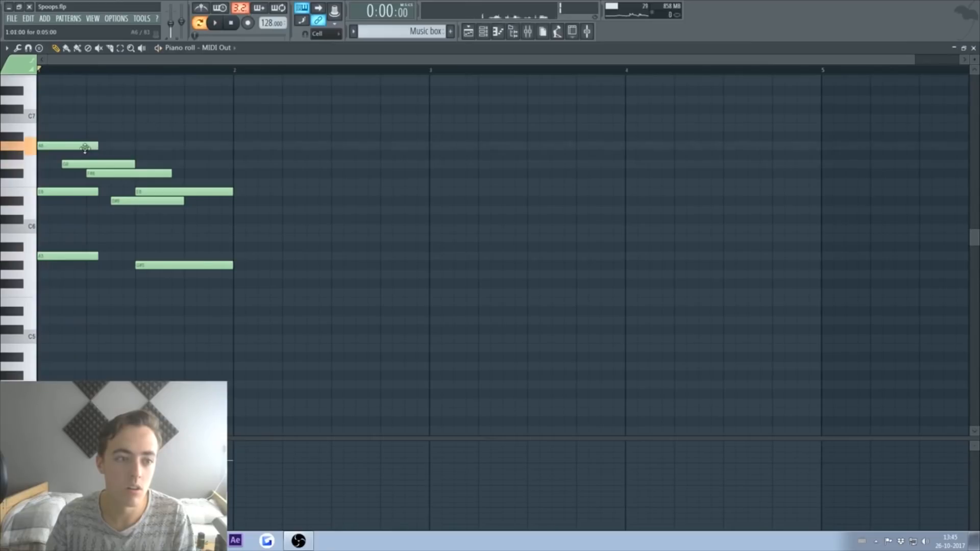
pyautogui.click(144, 127)
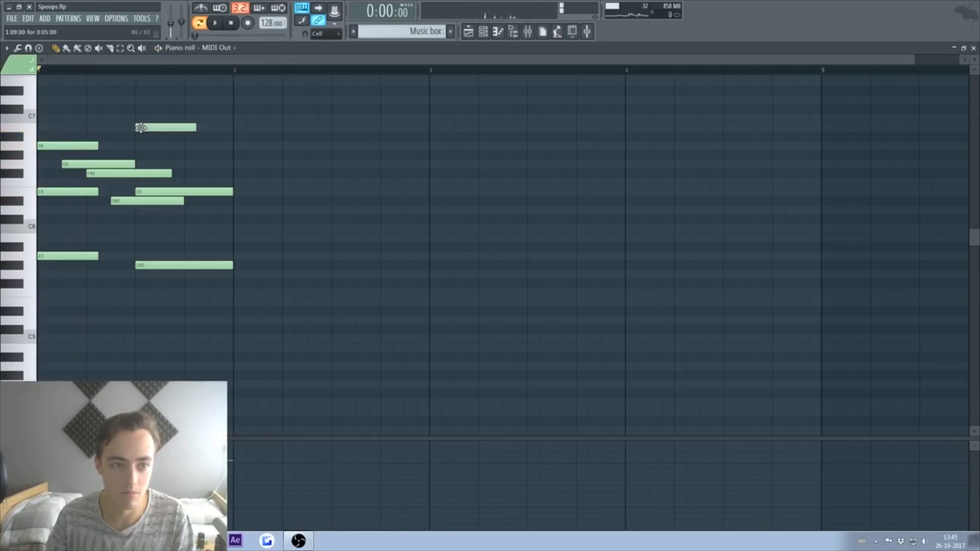
pyautogui.press('space')
pyautogui.moveTo(196, 127); pyautogui.dragTo(233, 127)
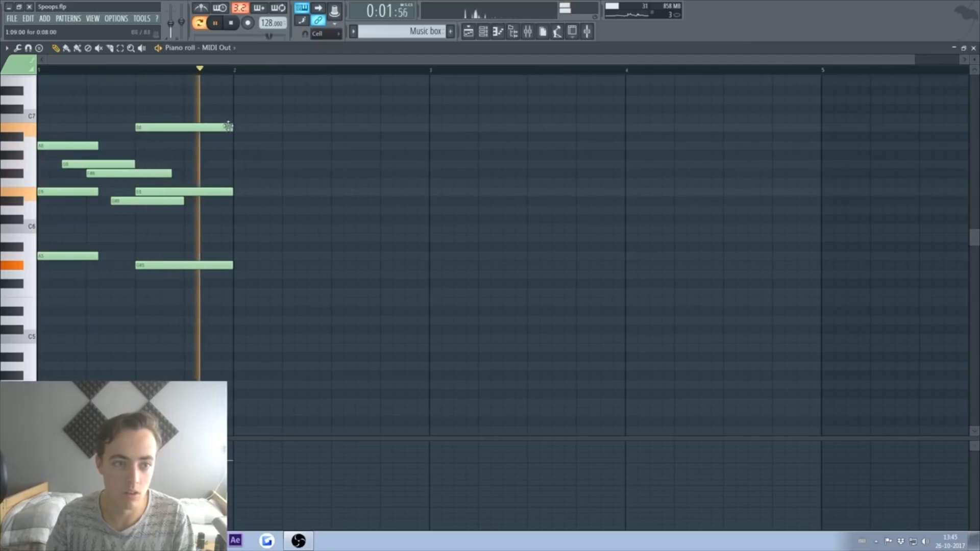
pyautogui.press('space')
pyautogui.moveTo(232, 191); pyautogui.dragTo(197, 191)
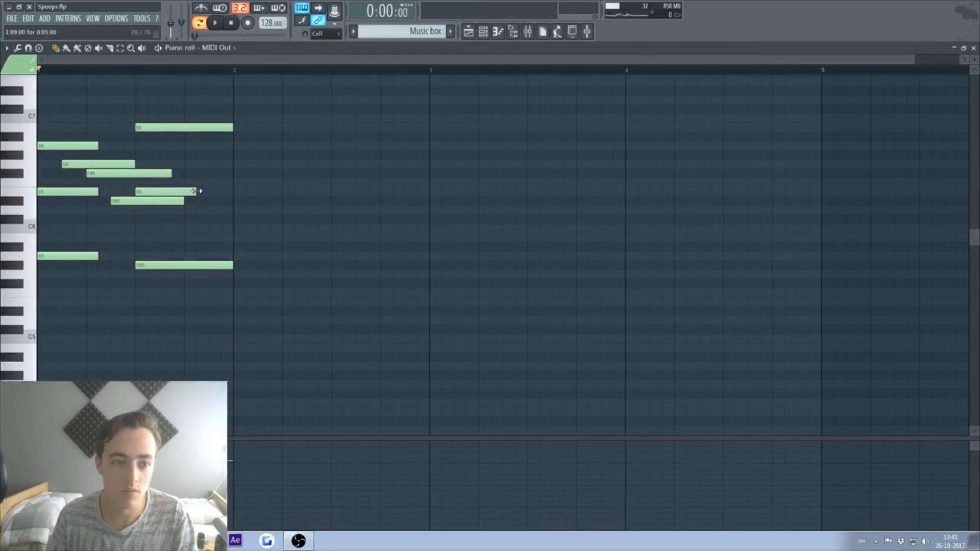
pyautogui.click(186, 200)
pyautogui.press('space')
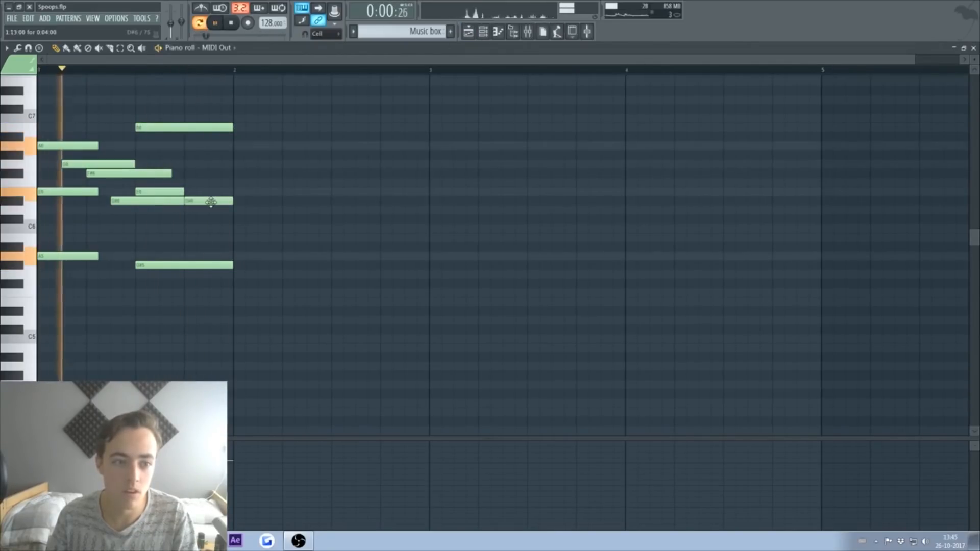
pyautogui.press('space')
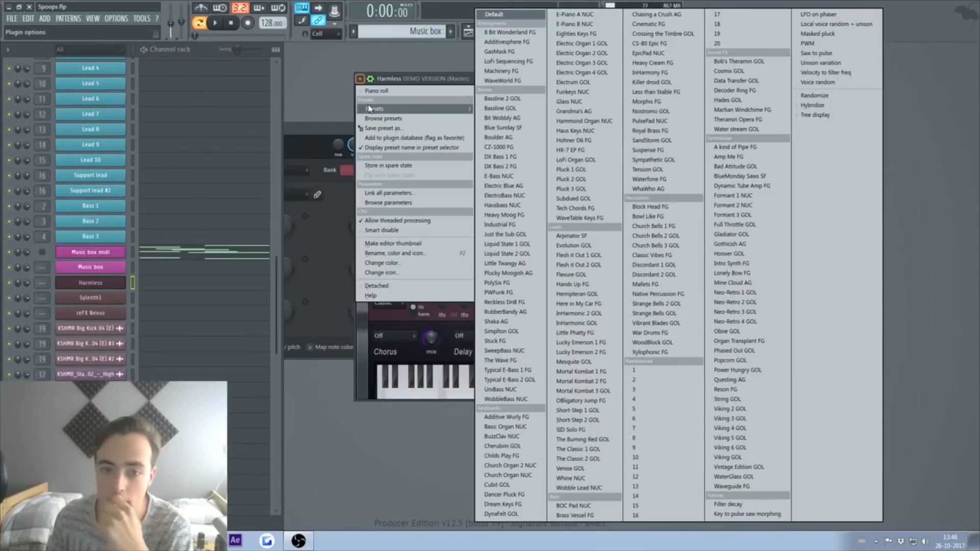
# Step: Load the Childs Play FG preset in Harmless and copy the Music box midi notes
pyautogui.press('c')
pyautogui.press('c')
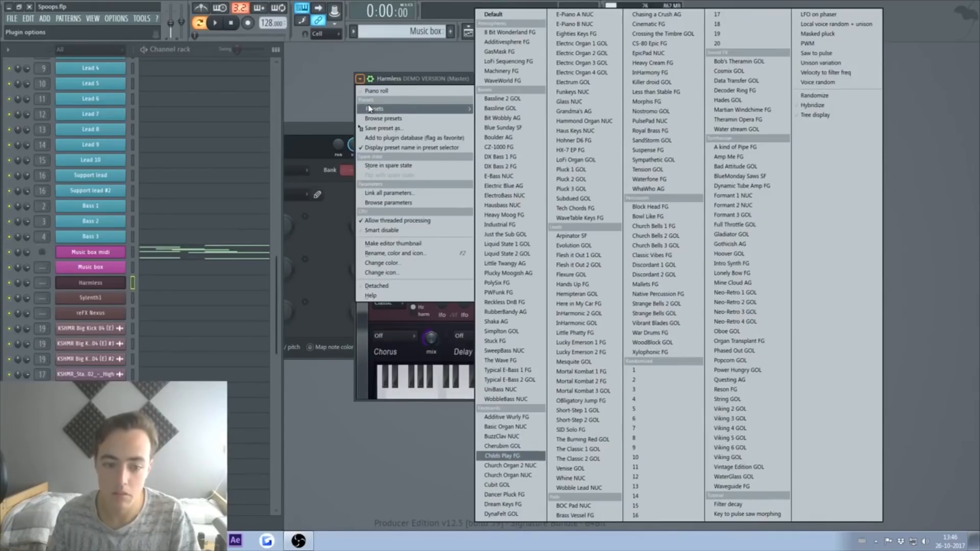
pyautogui.click(495, 456)
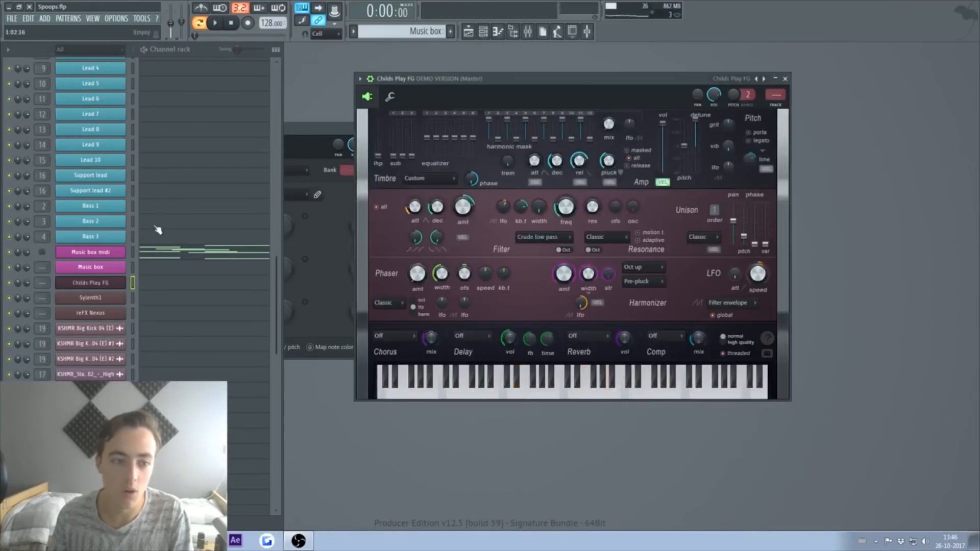
pyautogui.click(179, 252)
pyautogui.doubleClick(963, 77)
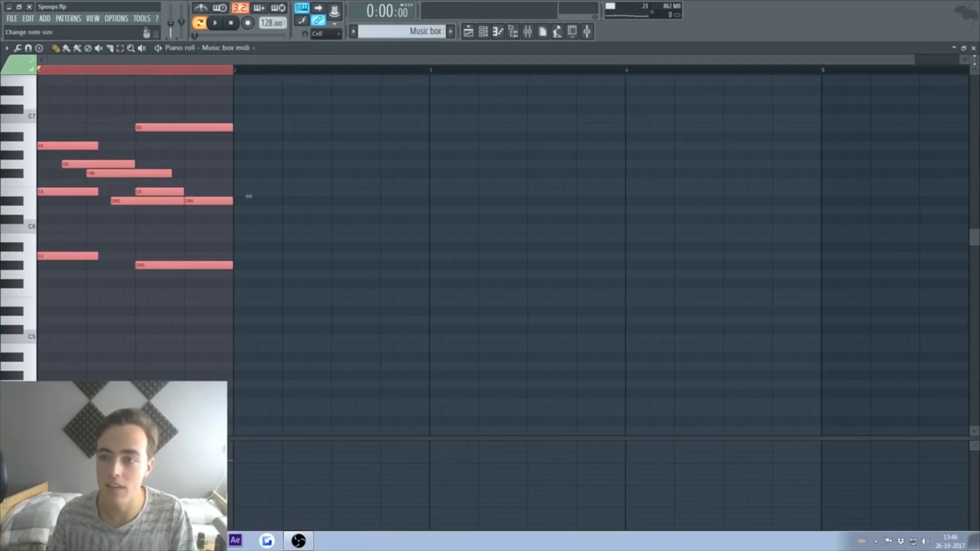
pyautogui.click(973, 48)
# Step: Paste the notes into the Childs Play FG piano roll, play it, and lower the Music box volume
pyautogui.click(177, 284)
pyautogui.hotkey('ctrl', 'v')
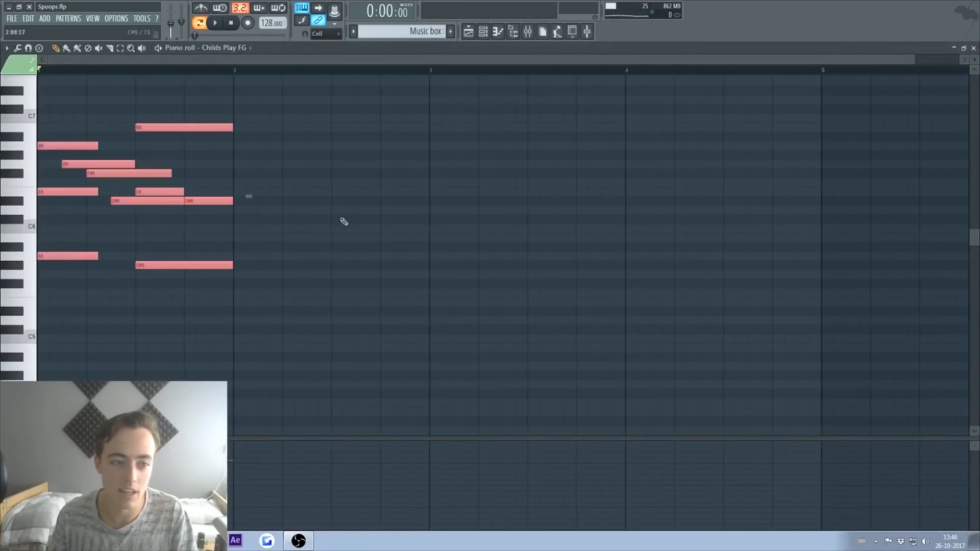
pyautogui.press('space')
pyautogui.press('F7')
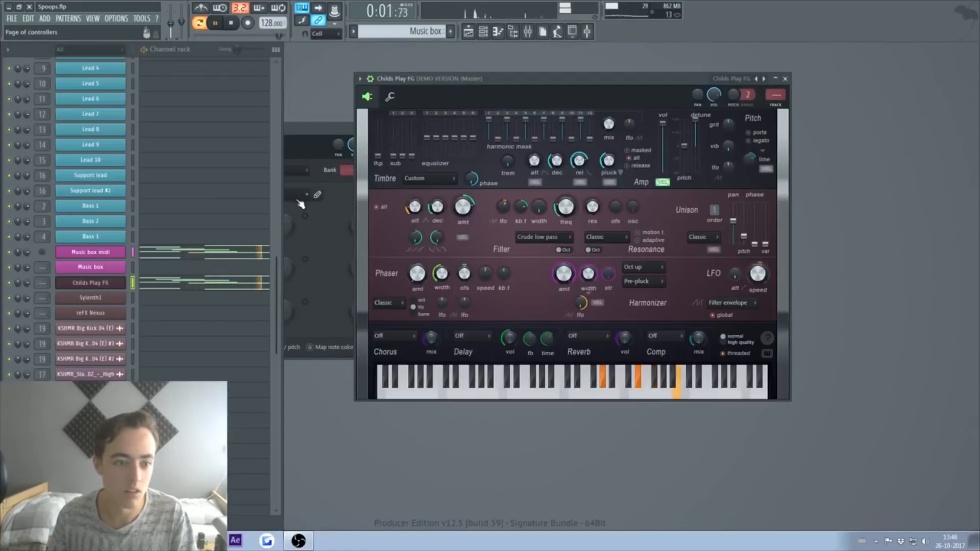
pyautogui.press('space')
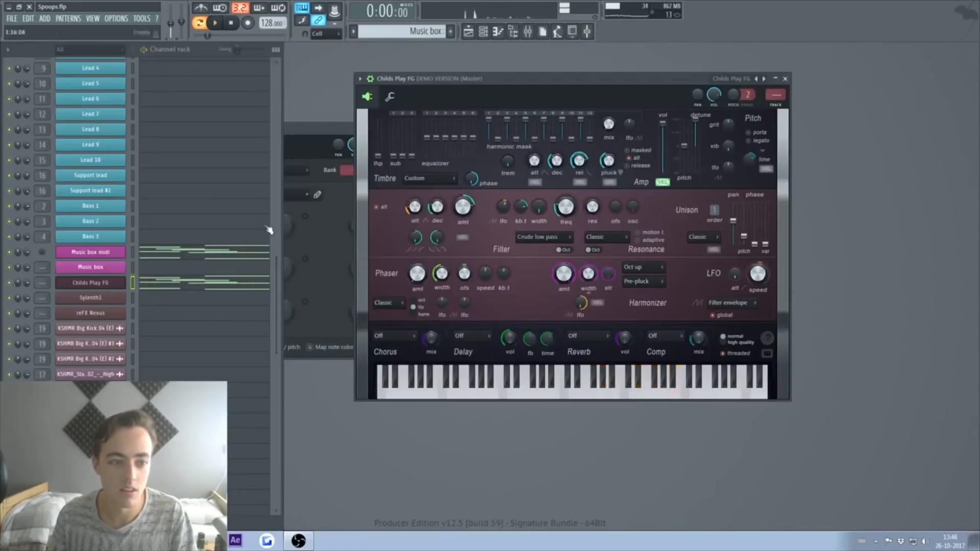
pyautogui.moveTo(590, 227); pyautogui.dragTo(591, 249)
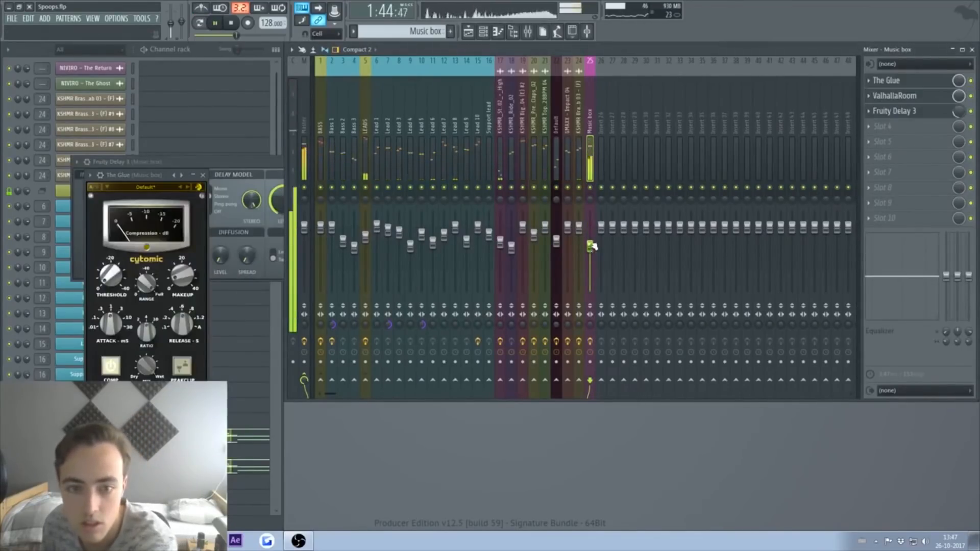
# Step: Close The Glue, Fruity Delay 3 and ValhallaRoom windows, then play the Music box 2 melody
pyautogui.press('space')
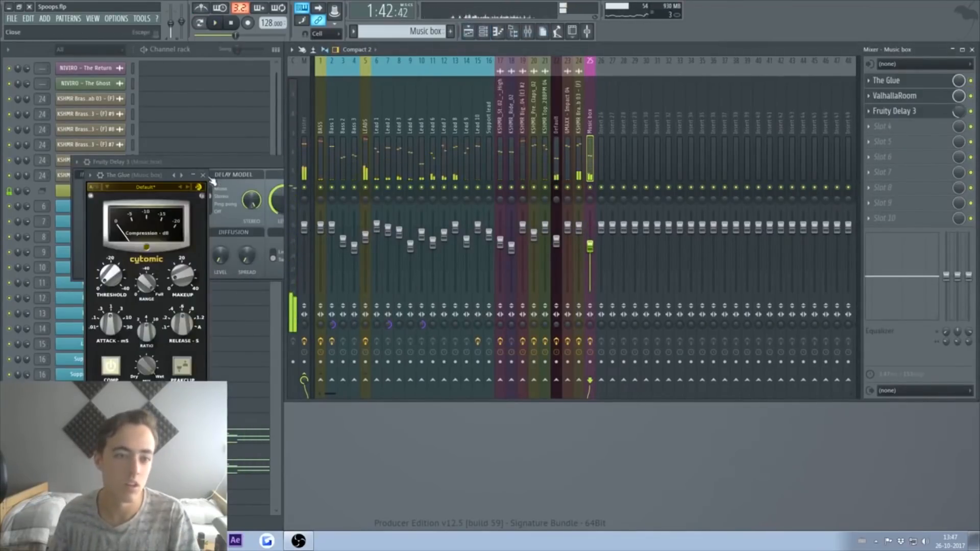
pyautogui.click(203, 176)
pyautogui.click(222, 165)
pyautogui.click(452, 163)
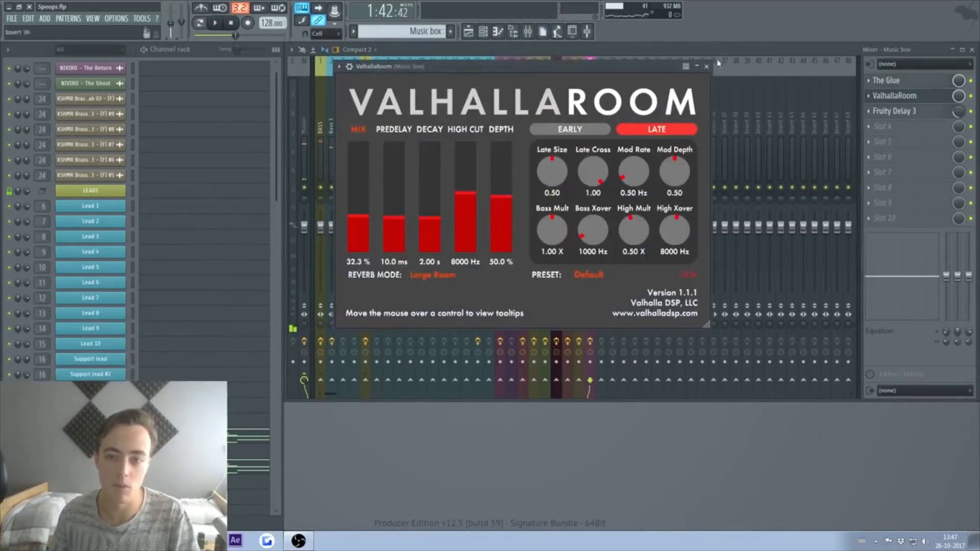
pyautogui.click(706, 66)
pyautogui.click(235, 439)
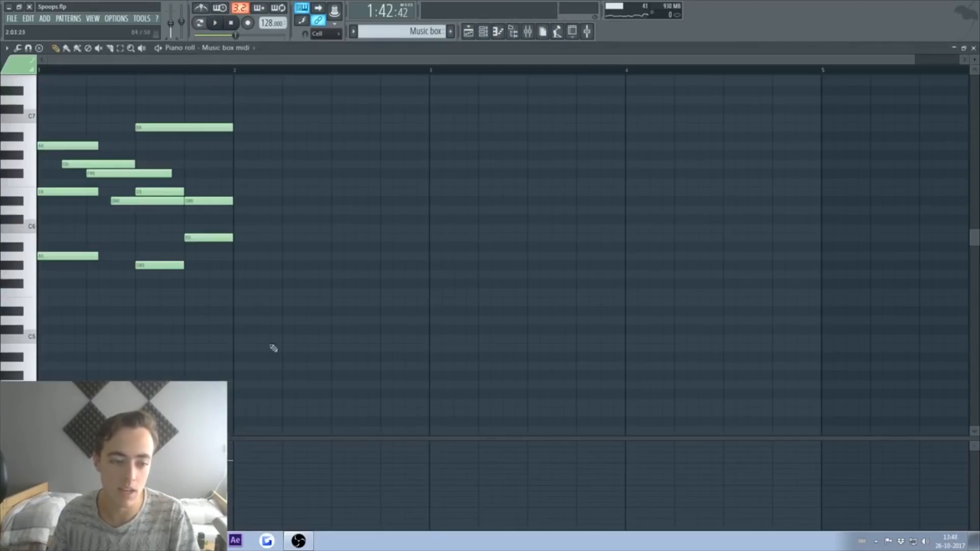
pyautogui.press('space')
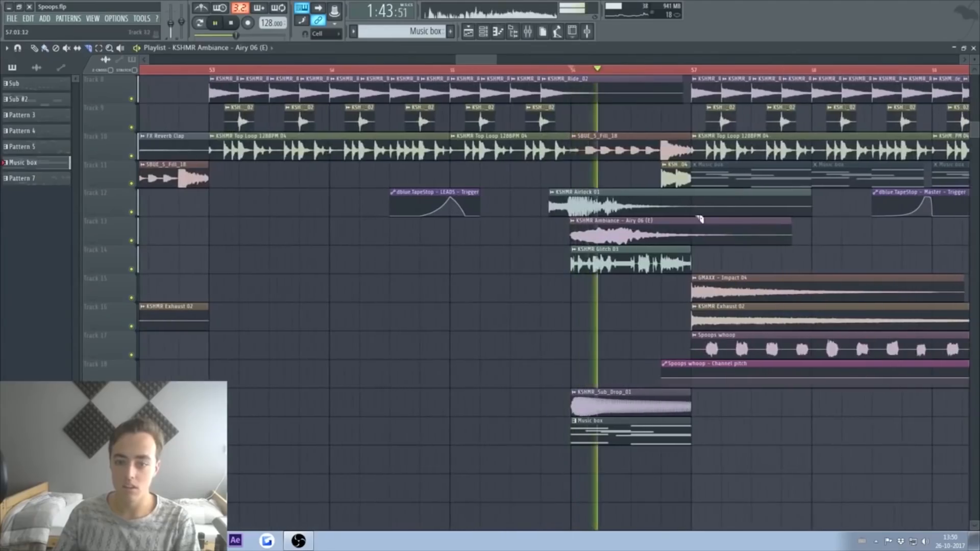
# Step: Make the second KSHMR Ambiance Airy 06 clip a unique copy
pyautogui.press('space')
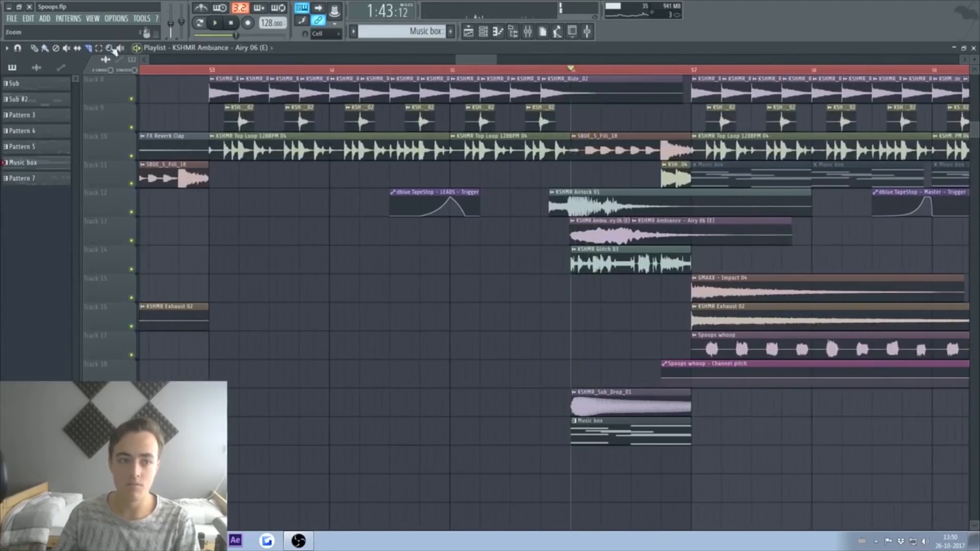
pyautogui.click(635, 223)
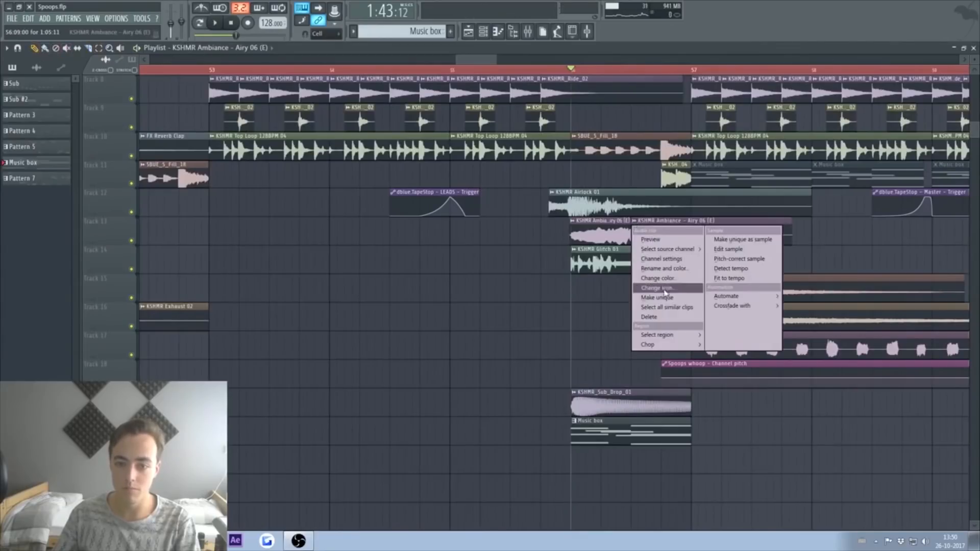
pyautogui.click(659, 298)
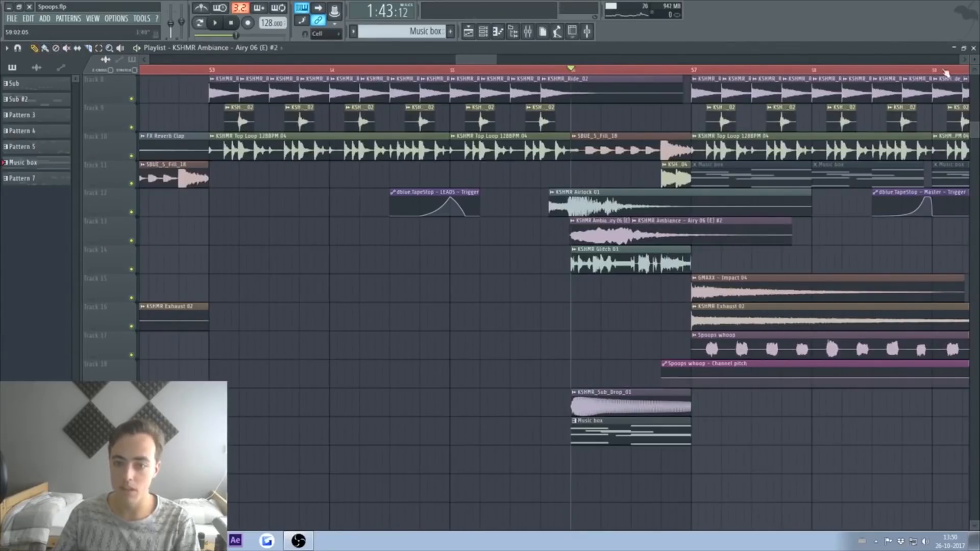
pyautogui.click(974, 48)
pyautogui.scroll(-7, 195, 291)
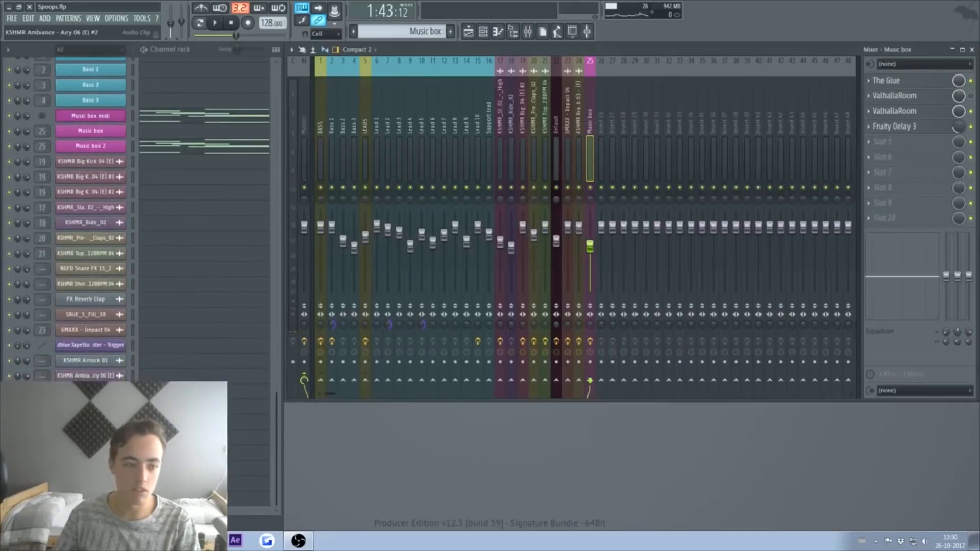
# Step: Change the Airy 06 copy's time-stretch mode and play the song to hear it
pyautogui.click(114, 362)
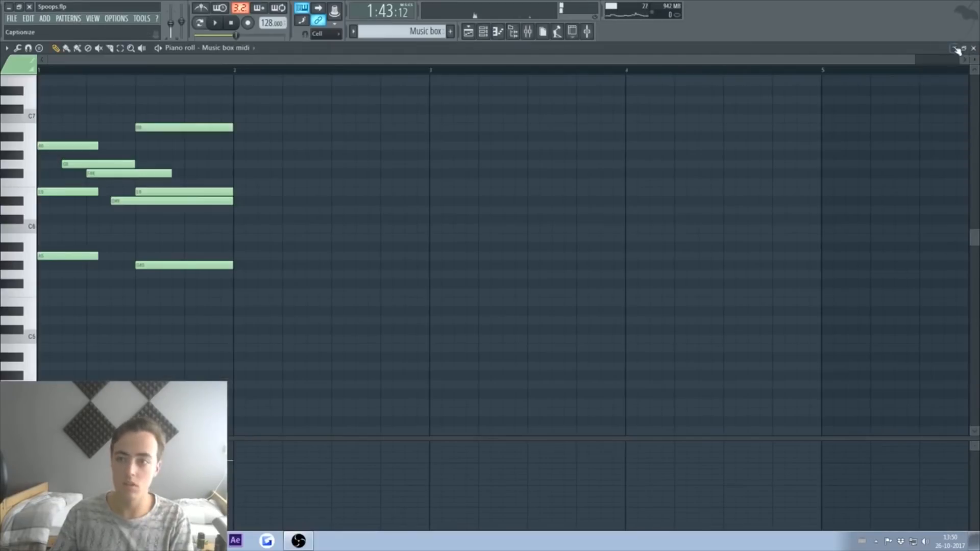
pyautogui.click(973, 49)
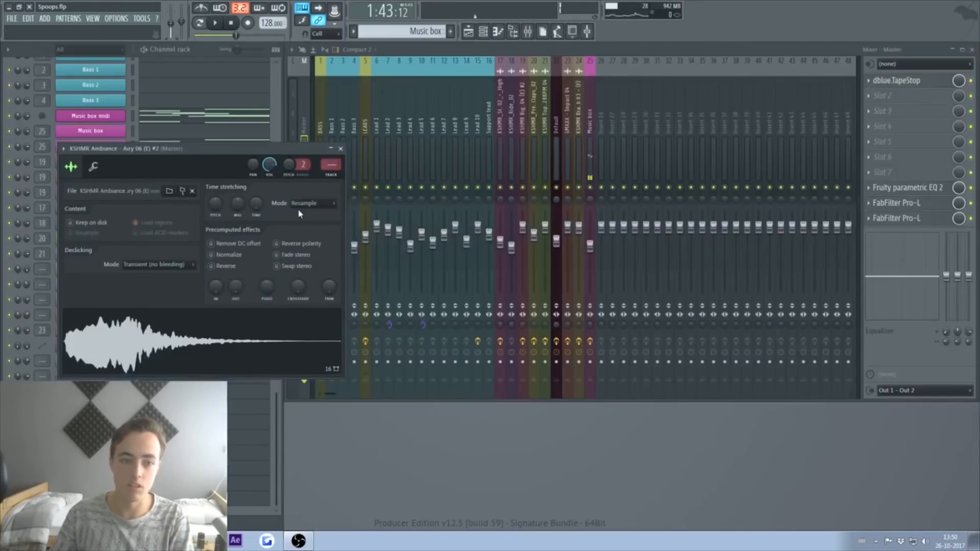
pyautogui.press('space')
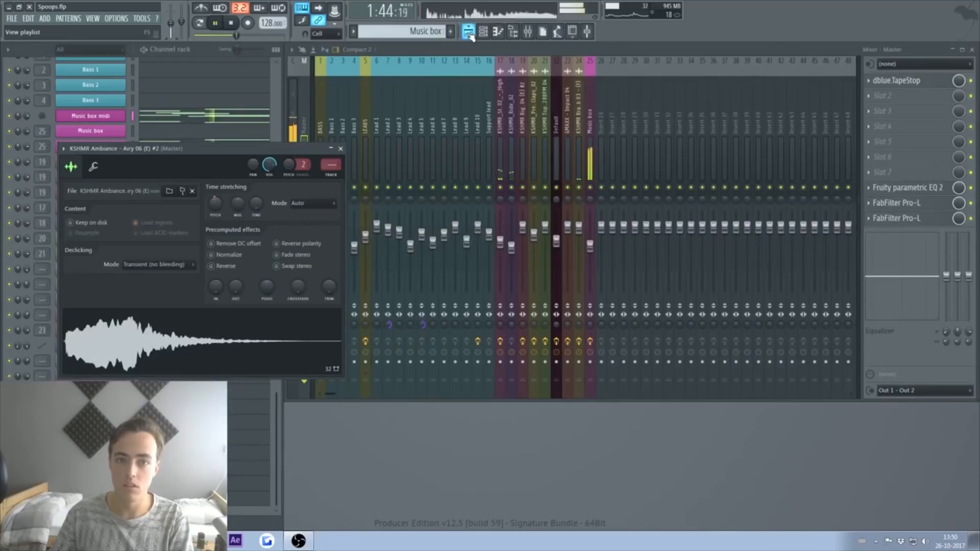
pyautogui.click(468, 32)
pyautogui.press('space')
# Step: Route the ambiance channel to mixer insert 26, solo it, and adjust ValhallaRoom's Mix
pyautogui.click(594, 185)
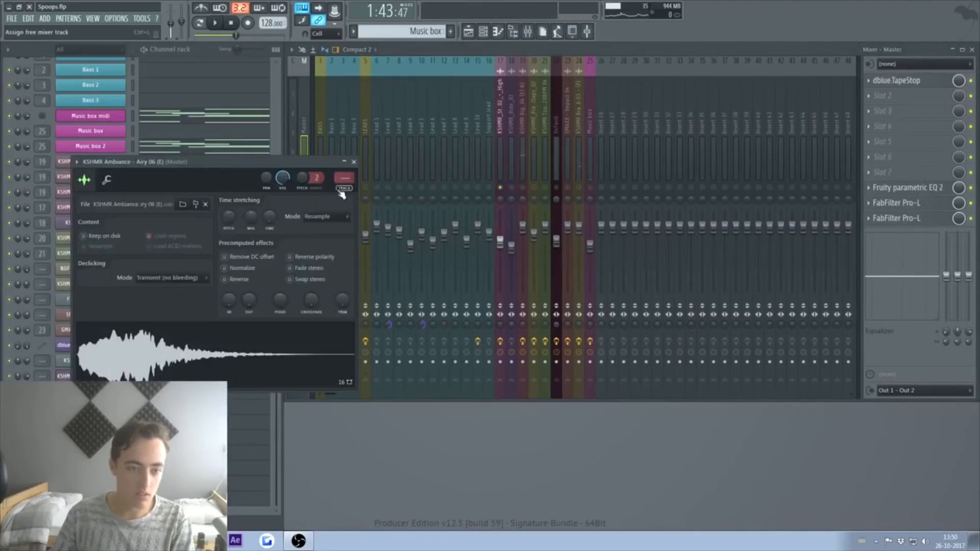
pyautogui.click(341, 190)
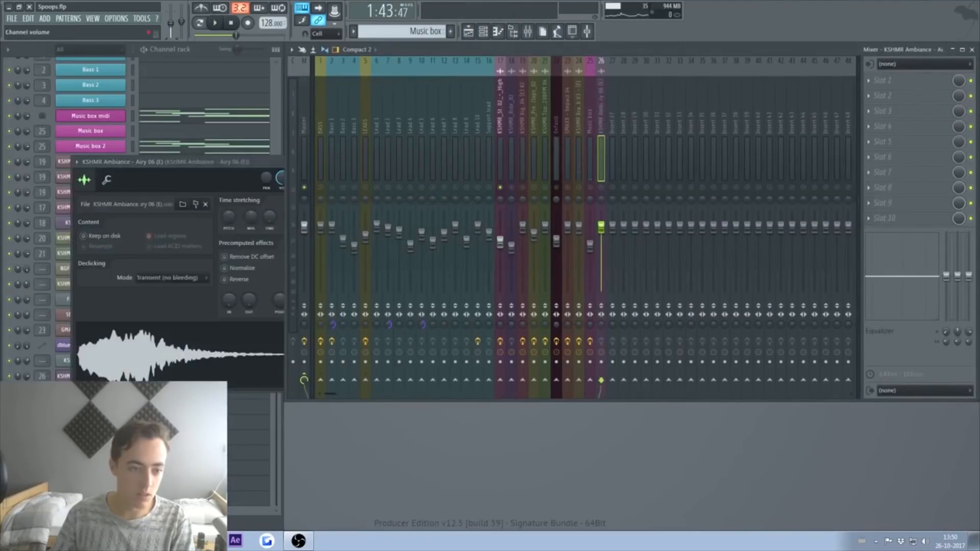
pyautogui.press('Escape')
pyautogui.press('Left')
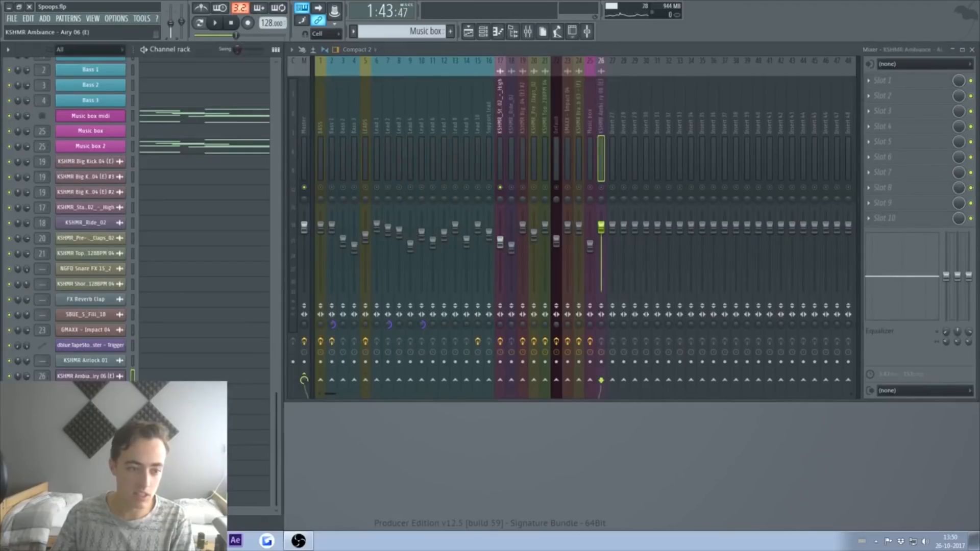
pyautogui.rightClick(602, 188)
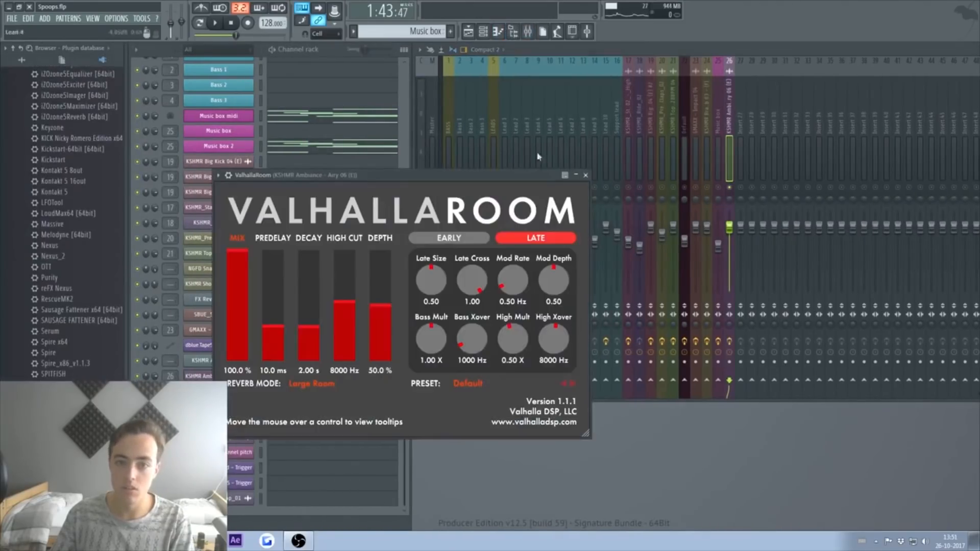
pyautogui.press('space')
pyautogui.moveTo(244, 263)
pyautogui.mouseDown()
pyautogui.moveTo(245, 287)
pyautogui.moveTo(245, 244)
pyautogui.mouseUp()
pyautogui.press('space')
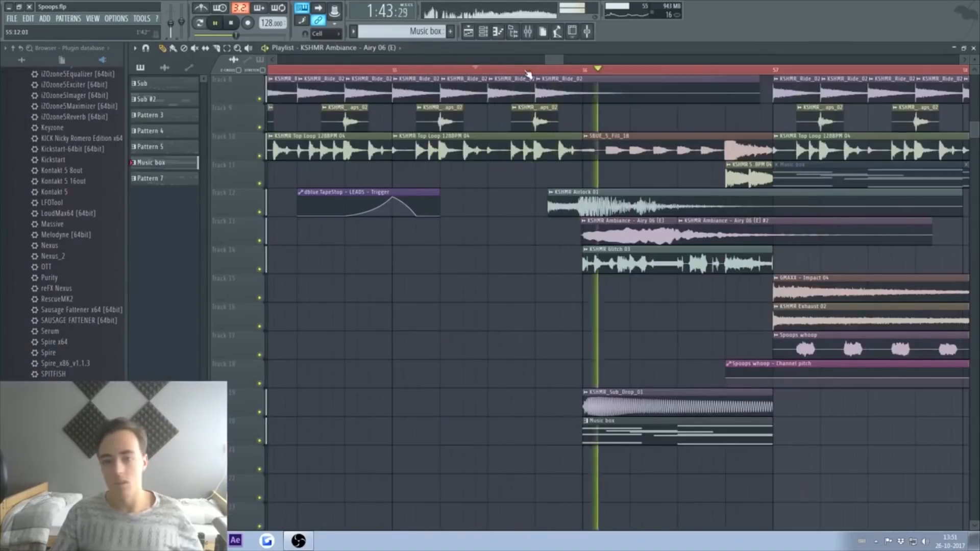
# Step: Transpose all Music box midi notes down an octave and play the change
pyautogui.click(528, 31)
pyautogui.press('space')
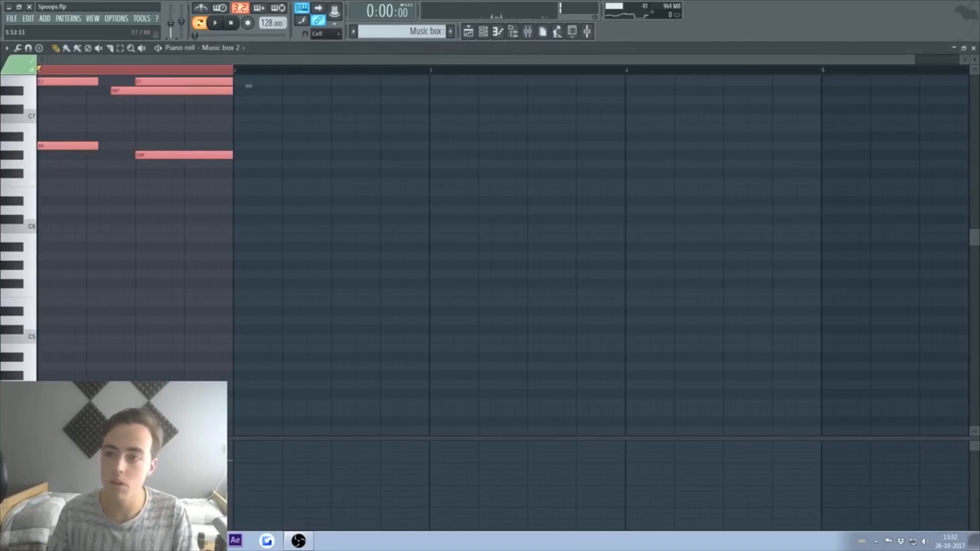
pyautogui.click(974, 49)
pyautogui.click(196, 119)
pyautogui.hotkey('ctrl', 'a')
pyautogui.hotkey('ctrl', 'Down')
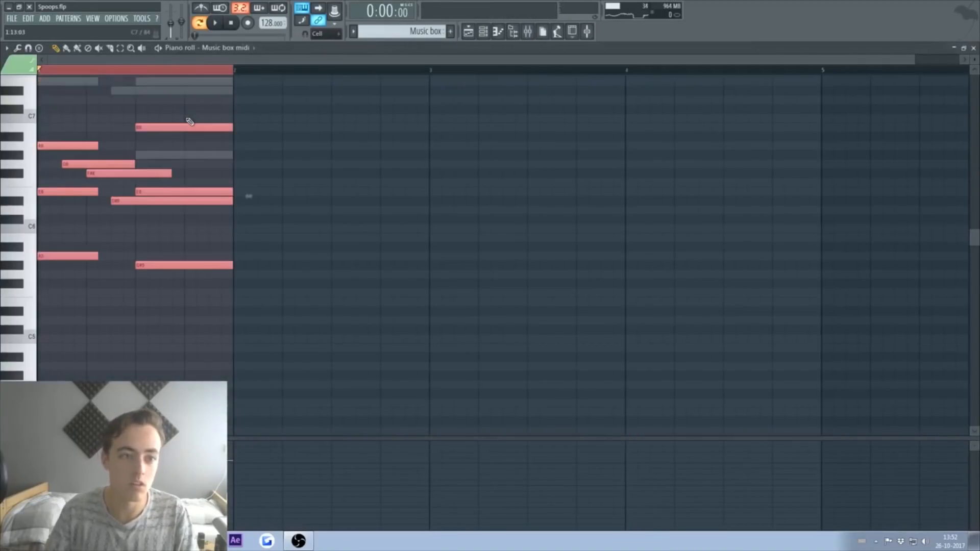
pyautogui.press('space')
# Step: Audition the melody again, then return to the playlist and zoom out over bars 49–65
pyautogui.click(468, 32)
pyautogui.press('space')
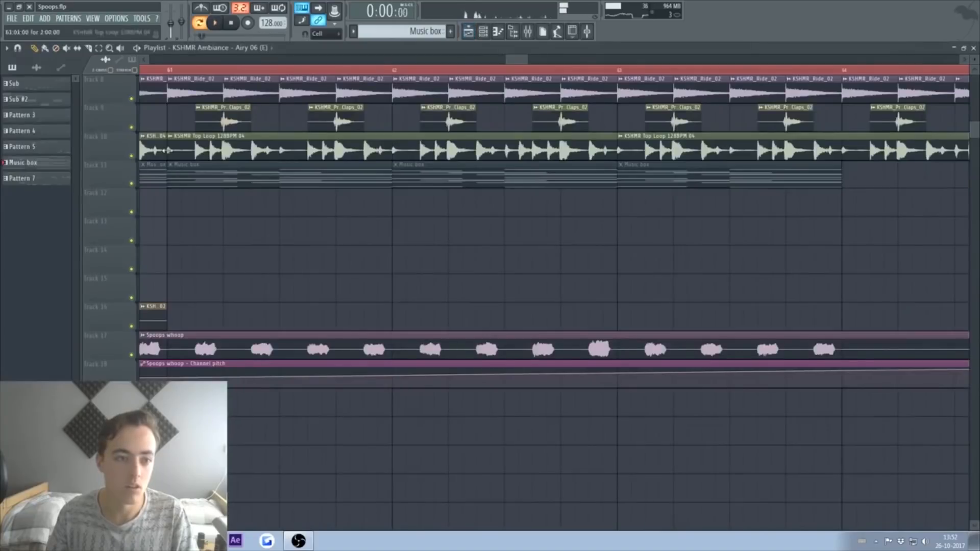
pyautogui.click(974, 48)
pyautogui.click(973, 48)
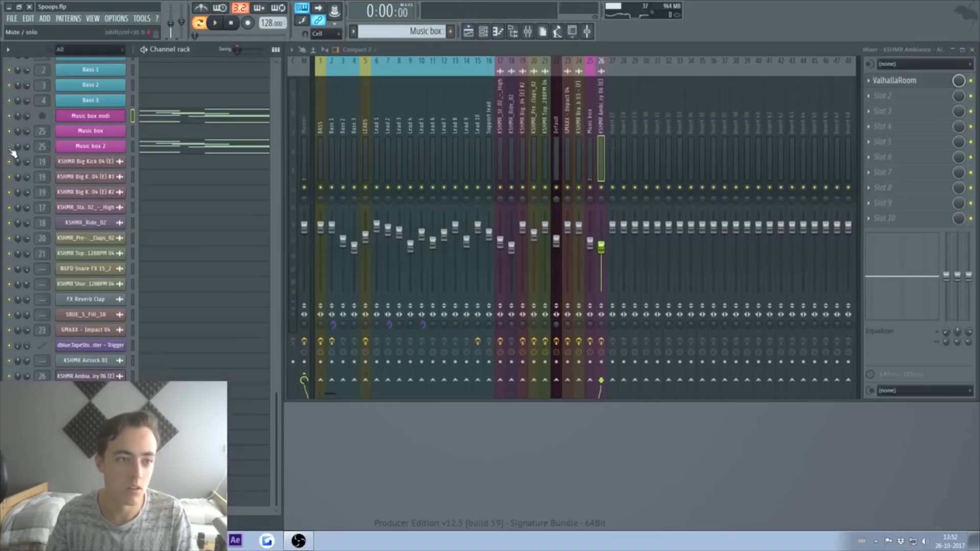
pyautogui.press('space')
pyautogui.click(468, 32)
pyautogui.press('space')
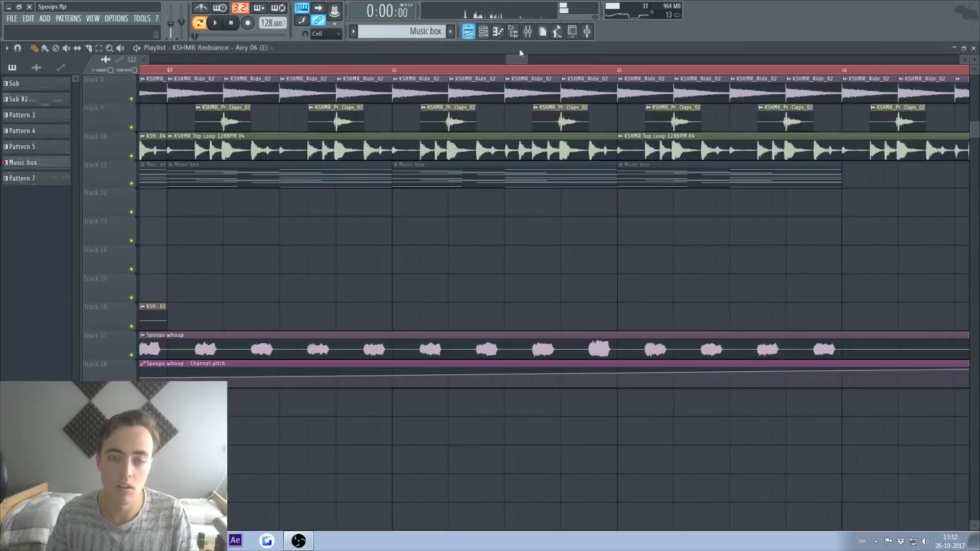
pyautogui.moveTo(529, 60); pyautogui.dragTo(689, 60)
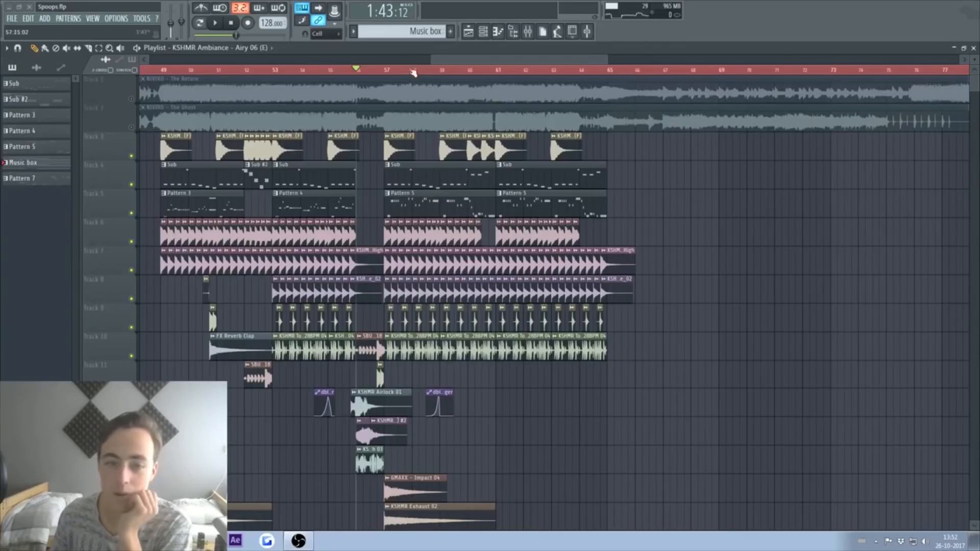
pyautogui.click(168, 70)
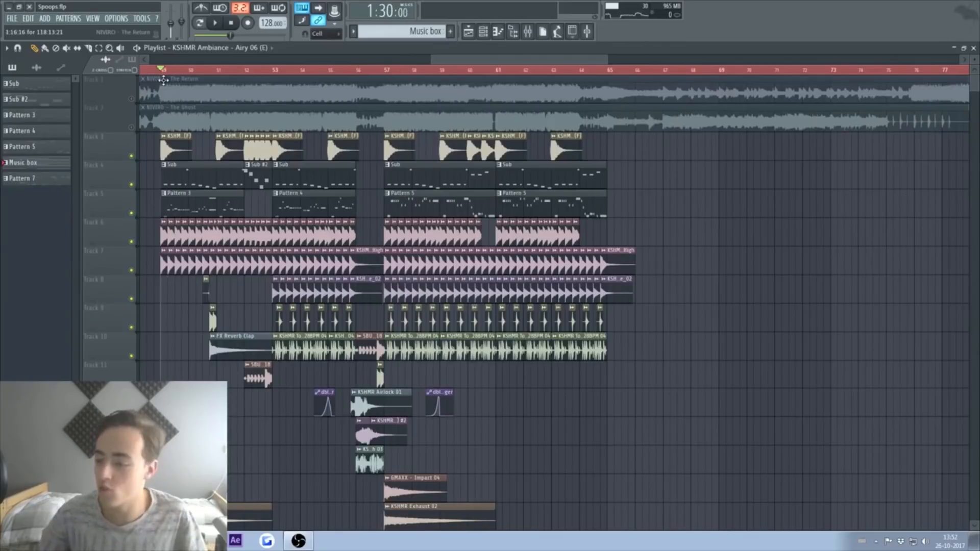
pyautogui.press('space')
pyautogui.press('space')
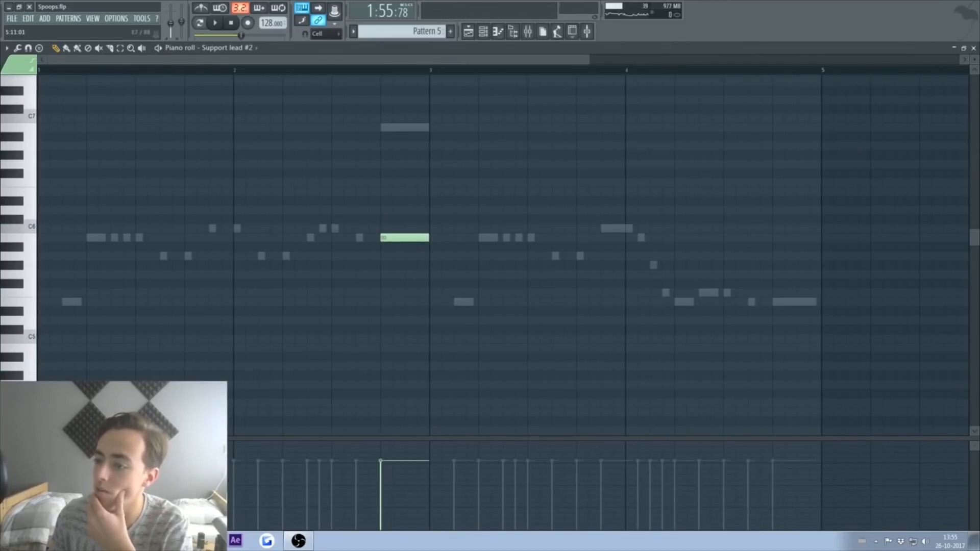
pyautogui.click(974, 49)
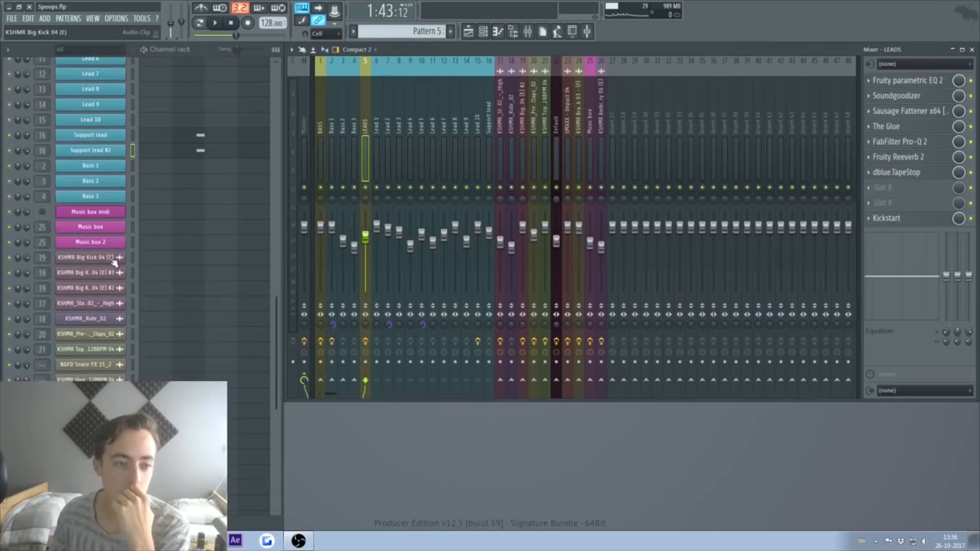
# Step: Insert a Spire channel and load the LV Celesta factory preset
pyautogui.rightClick(124, 258)
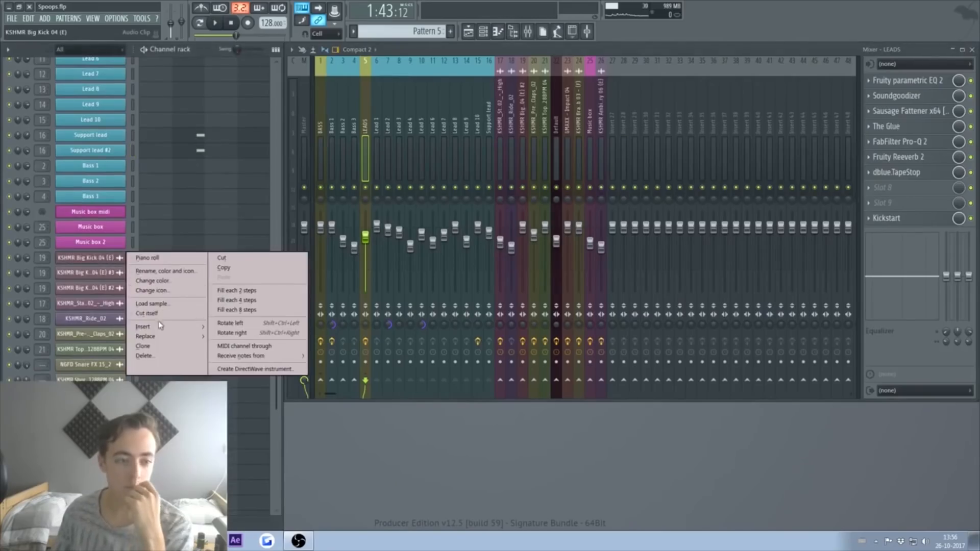
pyautogui.moveTo(168, 327)
pyautogui.click(317, 172)
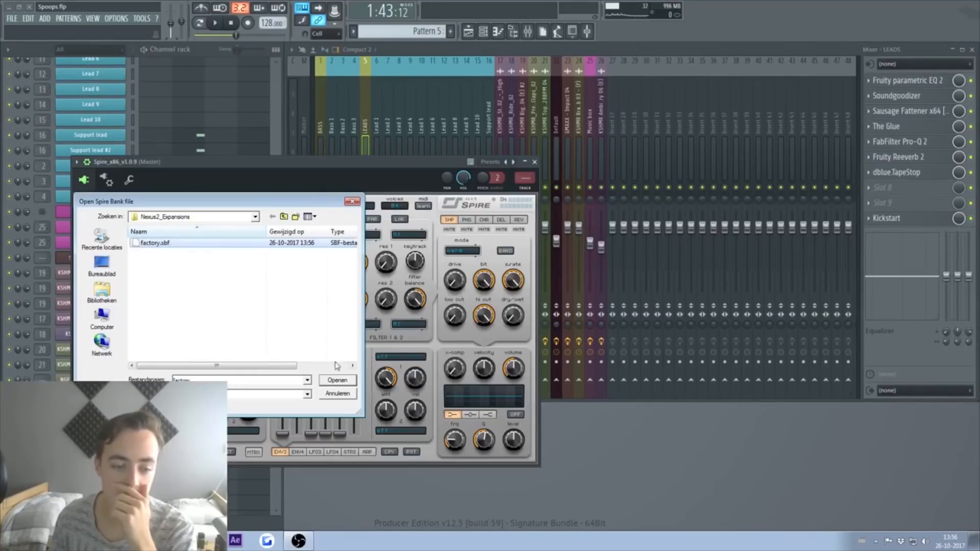
pyautogui.click(336, 381)
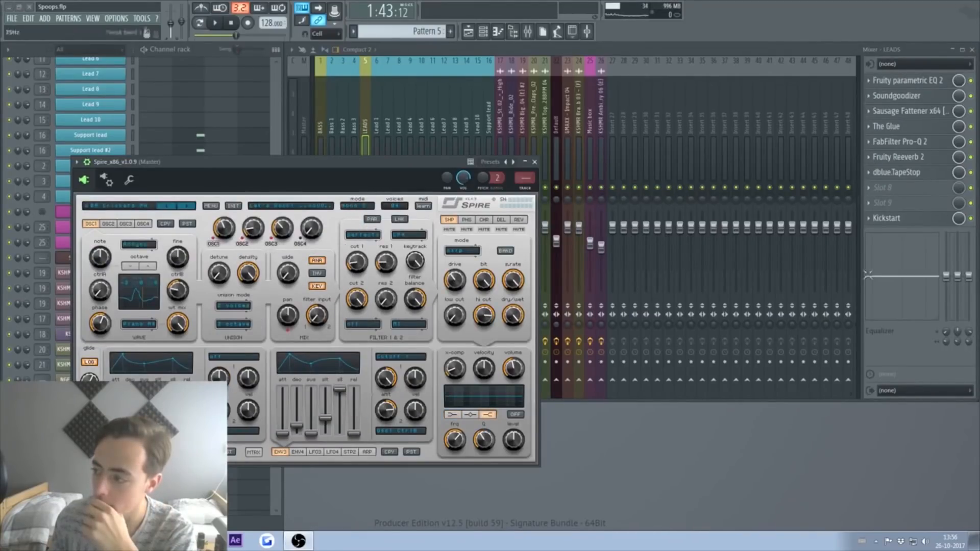
pyautogui.click(128, 207)
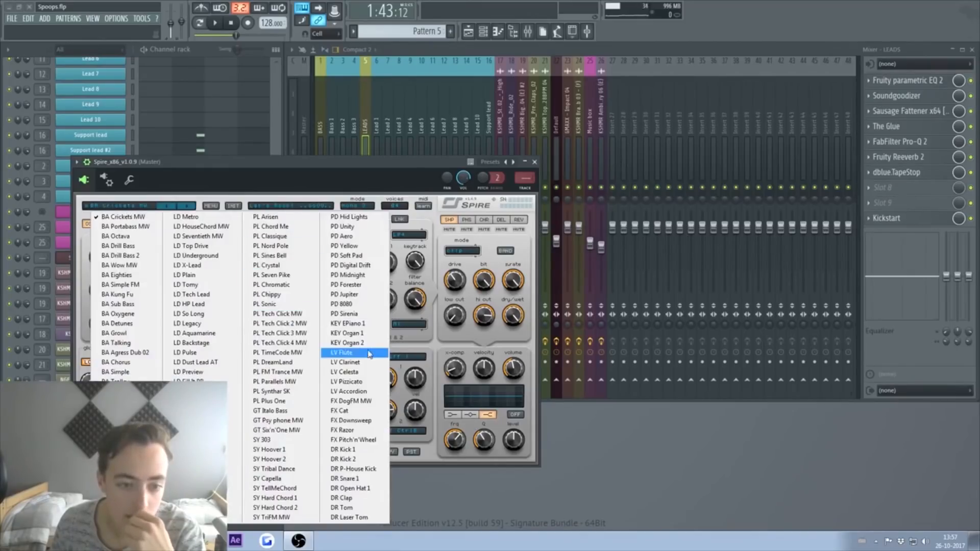
pyautogui.click(345, 371)
# Step: Play the Music box notes on the Spire channel, then close the piano roll
pyautogui.scroll(-5, 427, 24)
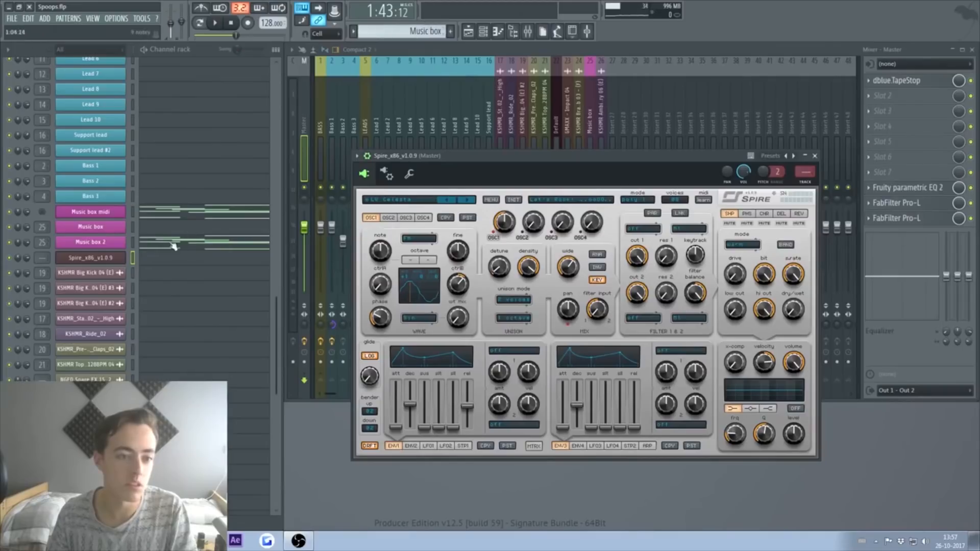
pyautogui.click(174, 247)
pyautogui.press('space')
pyautogui.press('space')
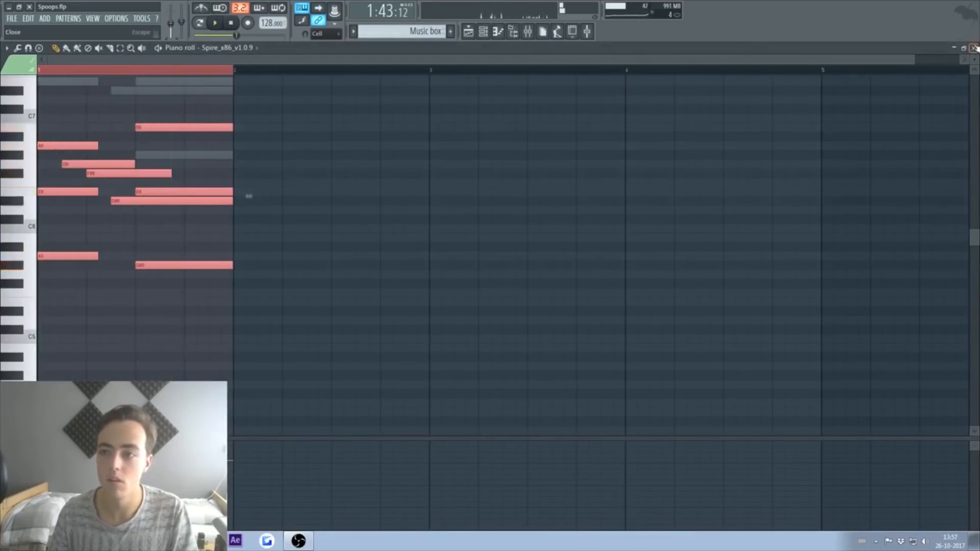
pyautogui.click(974, 48)
pyautogui.rightClick(101, 259)
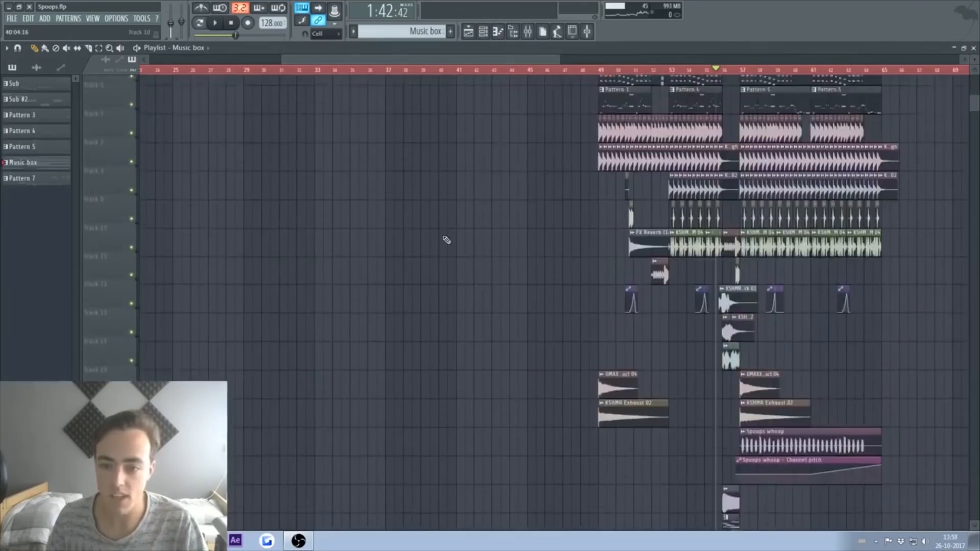
pyautogui.scroll(3, 444, 241)
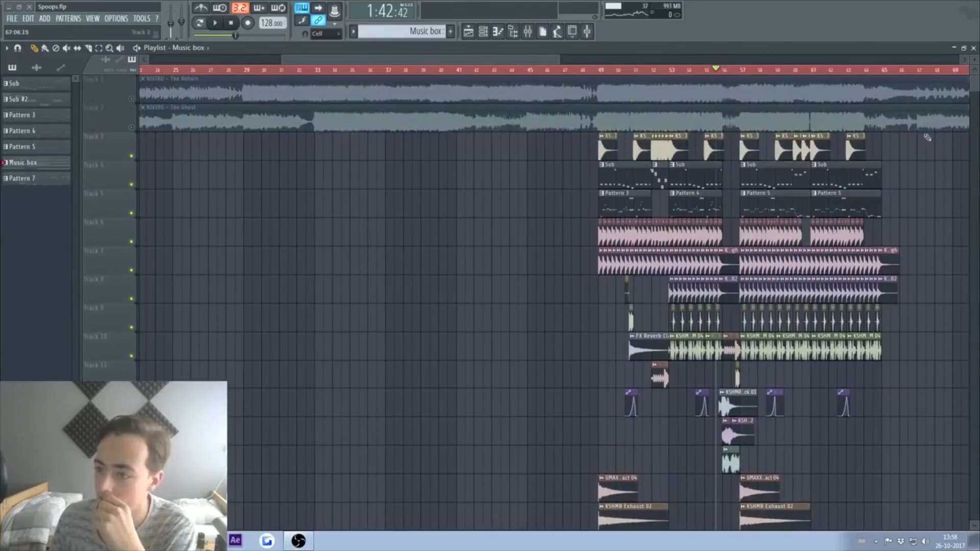
# Step: Play the arrangement from bar 52 and zoom in around that section
pyautogui.click(596, 70)
pyautogui.press('space')
pyautogui.click(650, 70)
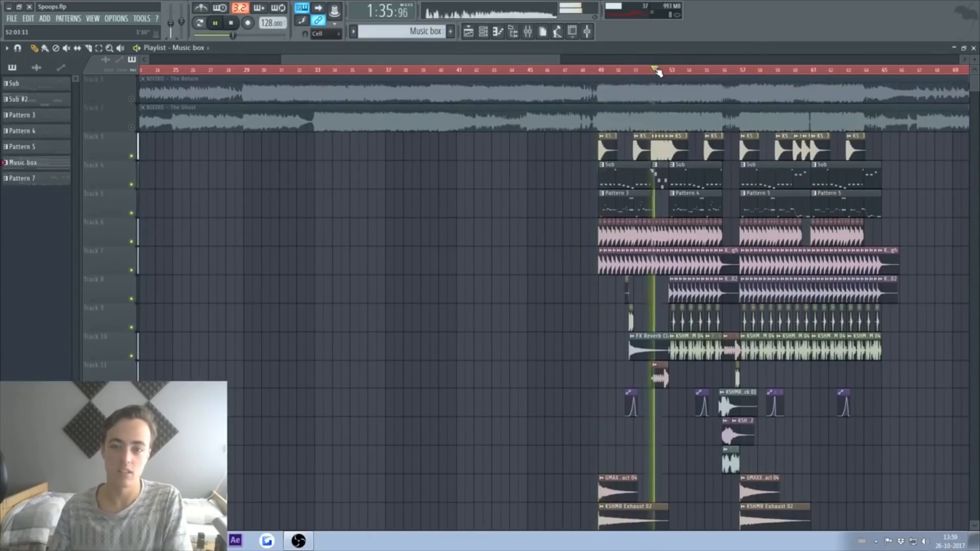
pyautogui.press('space')
pyautogui.scroll(5, 658, 71)
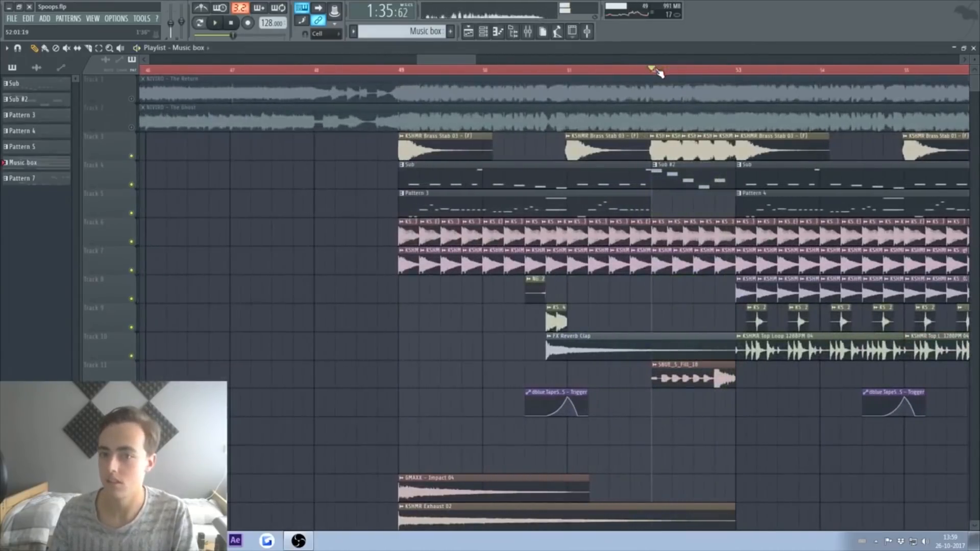
pyautogui.moveTo(451, 61); pyautogui.dragTo(470, 60)
pyautogui.scroll(-5, 561, 419)
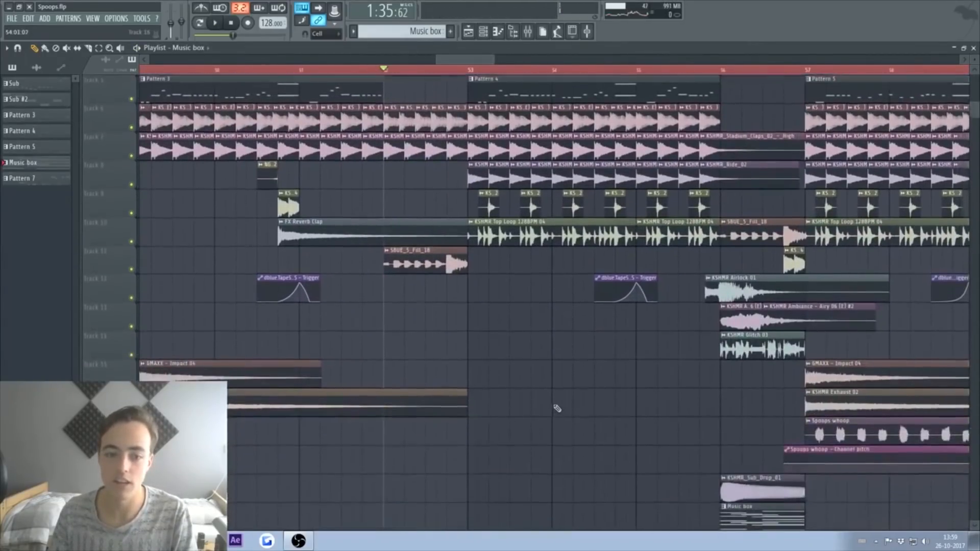
pyautogui.scroll(3, 571, 392)
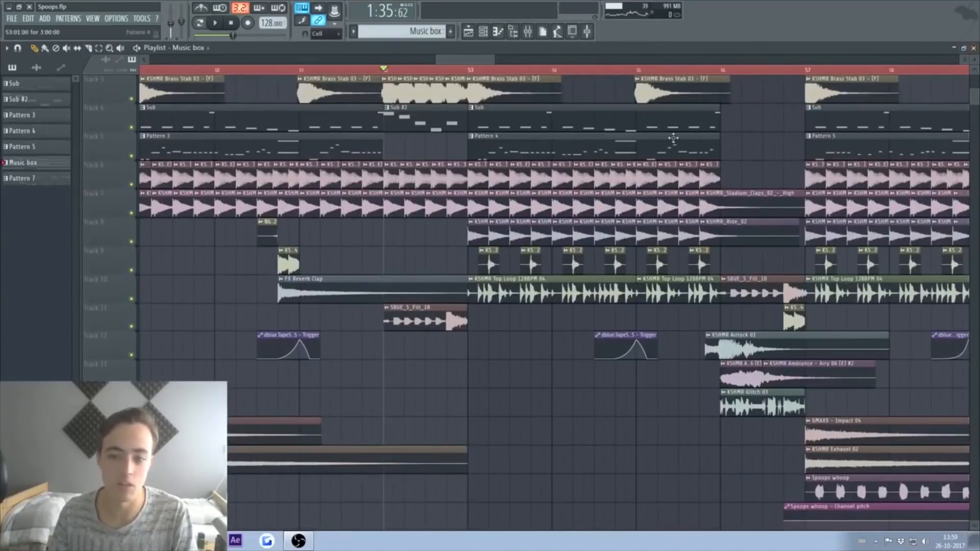
# Step: In the Browser's All view, expand Sounds of KSHMR vol. 2 > FX Elements to the Animals samples
pyautogui.click(513, 32)
pyautogui.scroll(10, 64, 252)
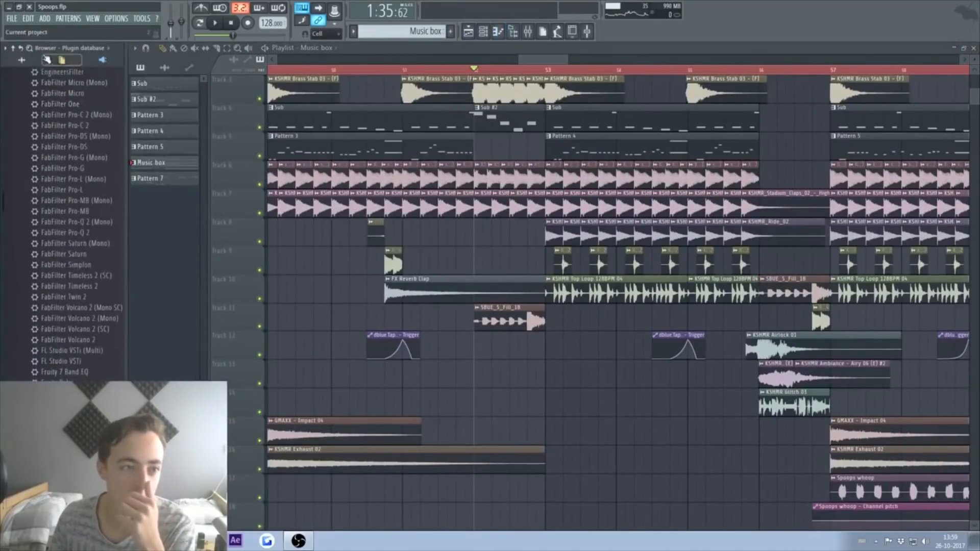
pyautogui.click(47, 60)
pyautogui.click(75, 191)
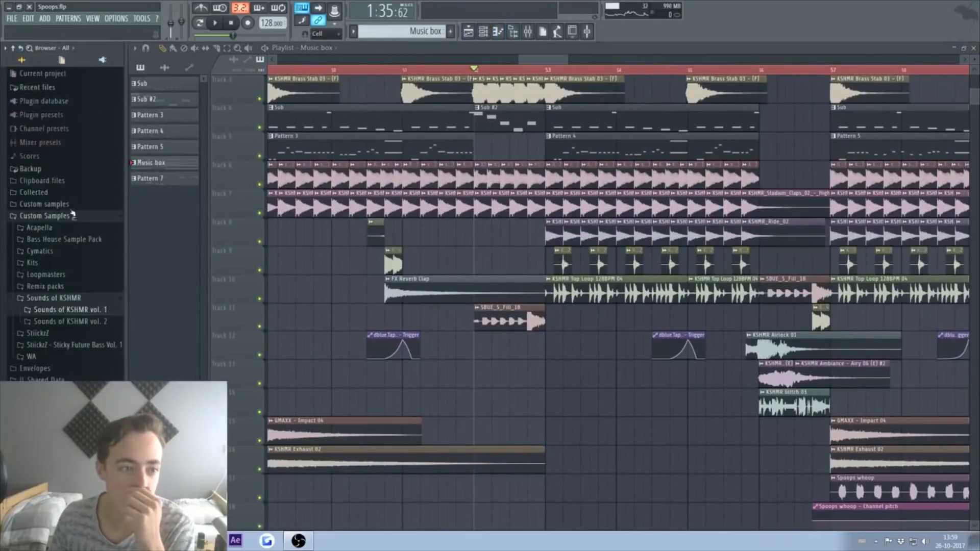
pyautogui.click(82, 320)
pyautogui.click(62, 280)
pyautogui.scroll(-1, 74, 285)
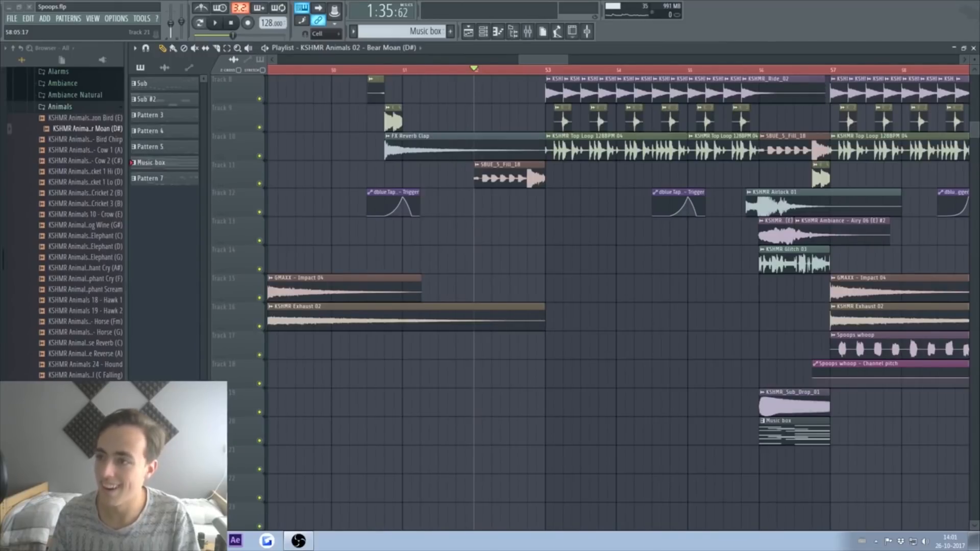
# Step: Play the bar 52 section twice to hear the Evil Laugh sample
pyautogui.press('space')
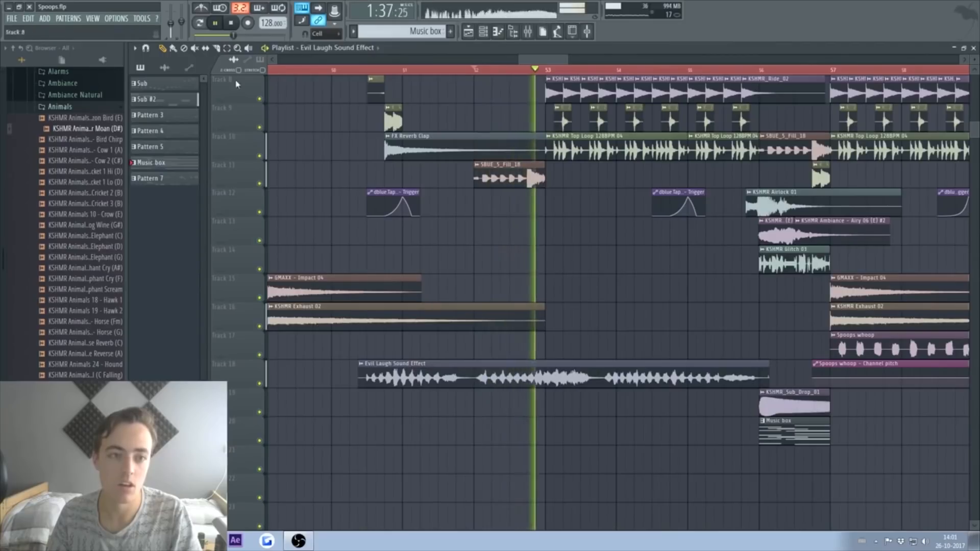
pyautogui.press('space')
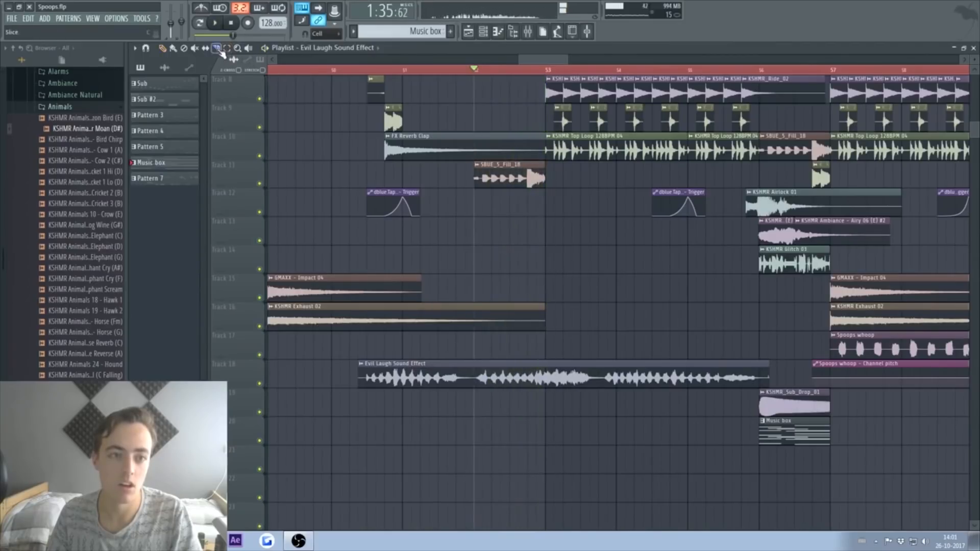
pyautogui.press('space')
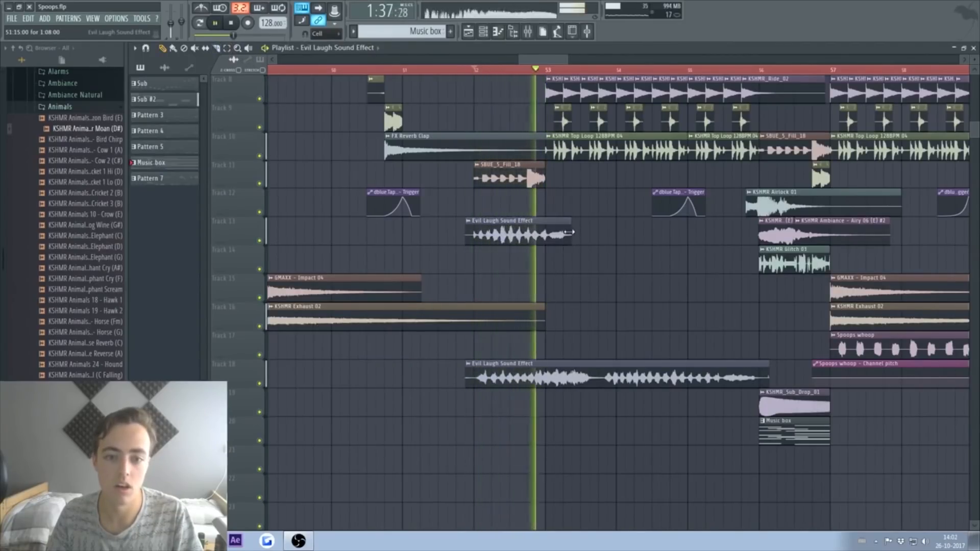
pyautogui.press('space')
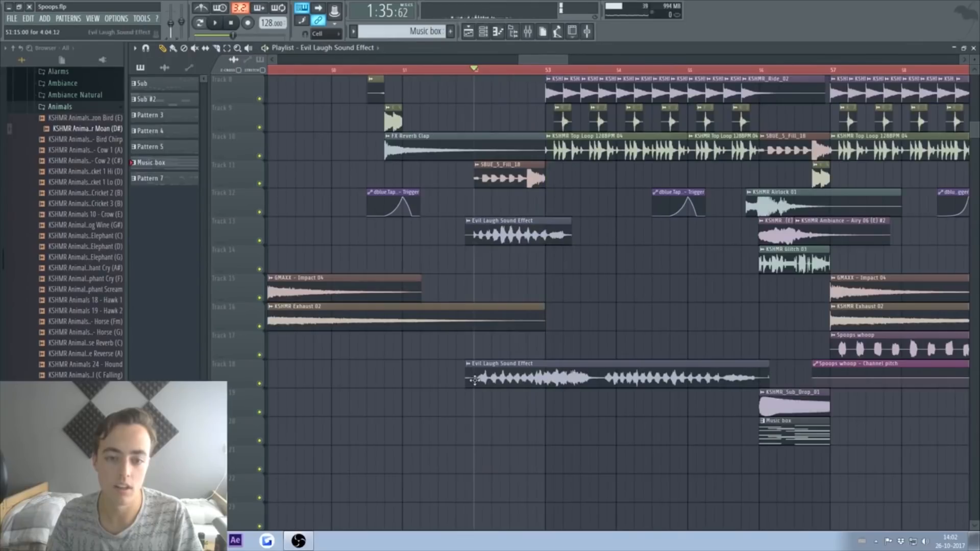
# Step: Delete the long Evil Laugh clip and line the trimmed piece up on Track 13 before bar 53
pyautogui.rightClick(587, 376)
pyautogui.moveTo(868, 230); pyautogui.dragTo(688, 230)
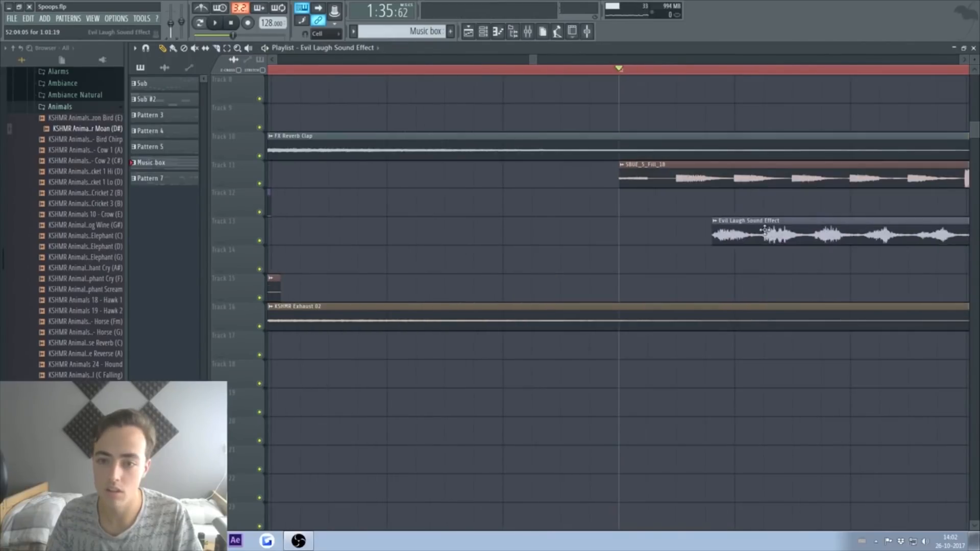
pyautogui.press('space')
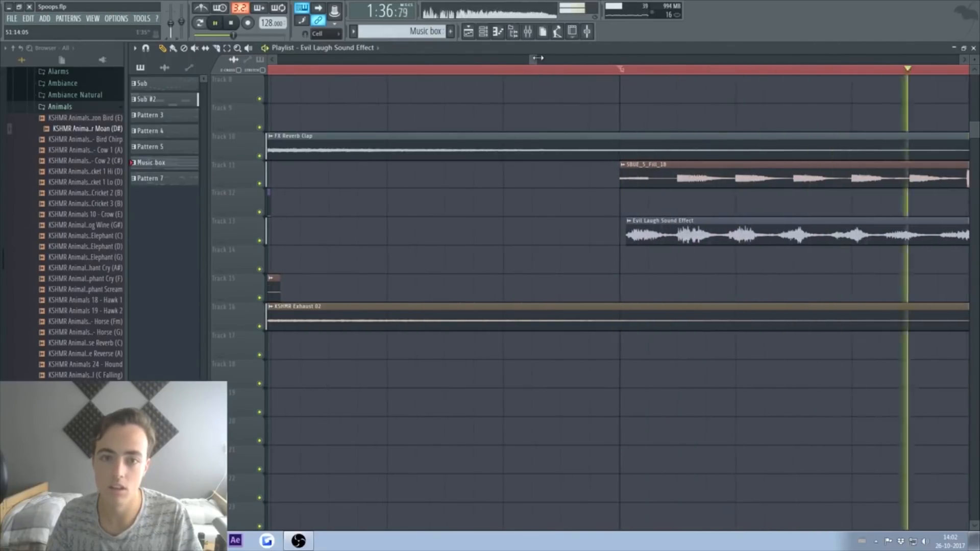
pyautogui.moveTo(536, 60); pyautogui.dragTo(548, 60)
pyautogui.press('space')
pyautogui.scroll(-3, 536, 215)
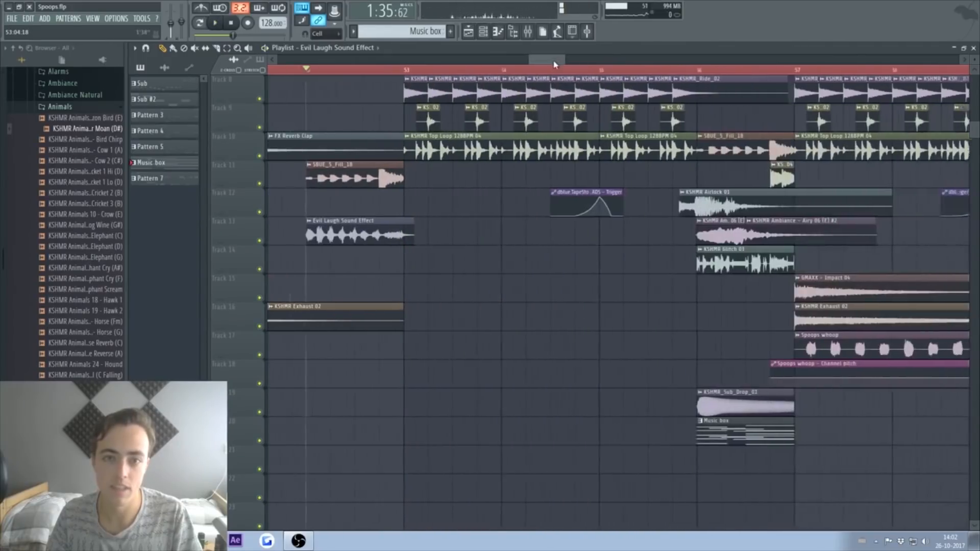
pyautogui.moveTo(447, 225); pyautogui.dragTo(443, 225)
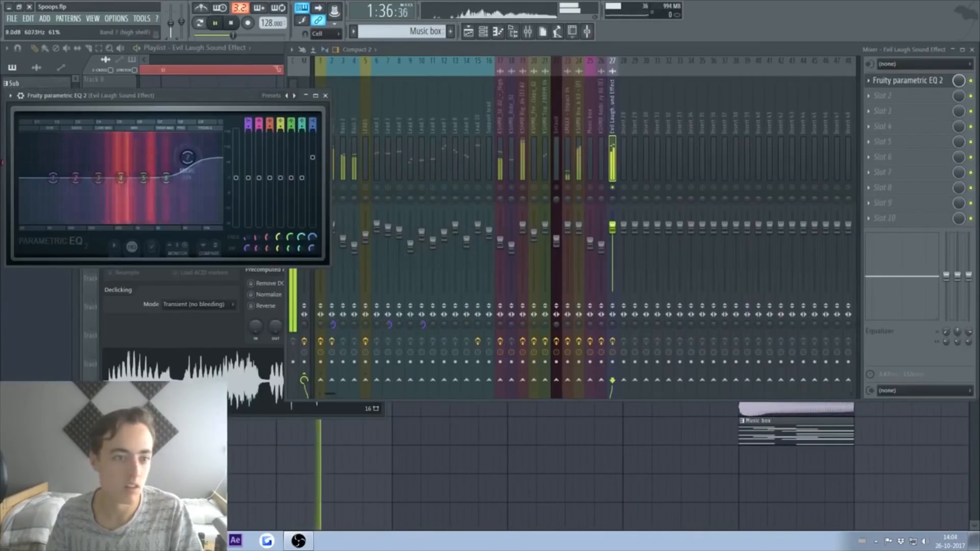
# Step: Load The Glue into the first slot of the Evil Laugh mixer insert 27
pyautogui.click(883, 80)
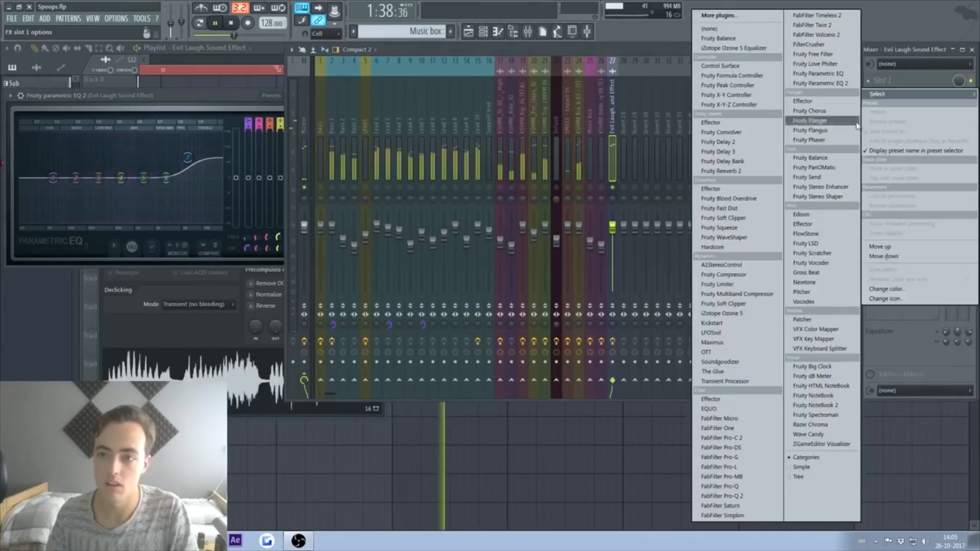
pyautogui.click(715, 376)
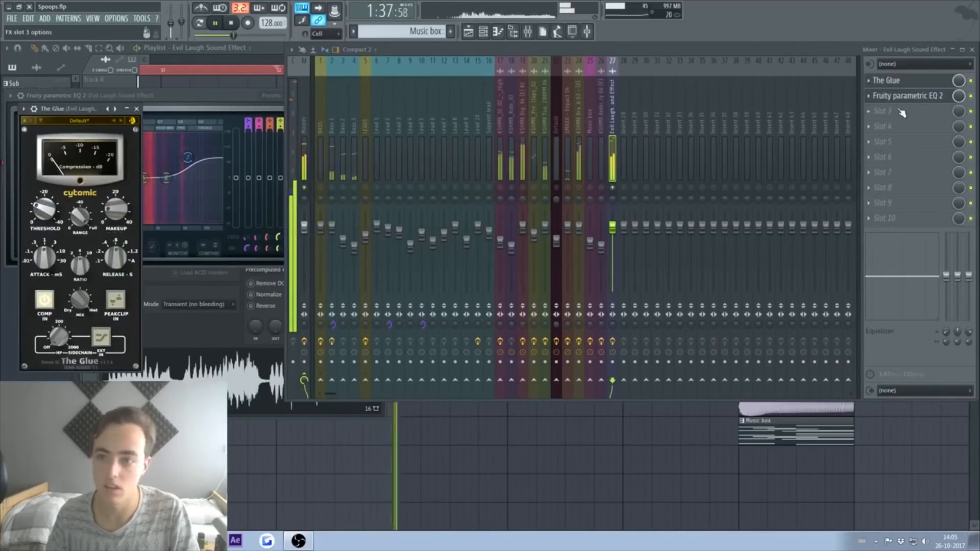
pyautogui.scroll(-10, 84, 222)
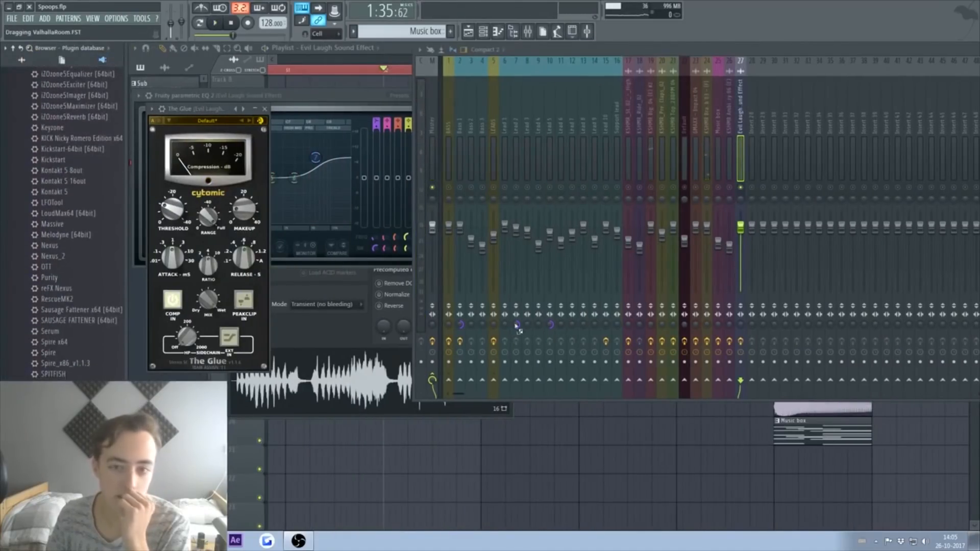
# Step: Add ValhallaRoom after it and lower its MIX to about 27%
pyautogui.moveTo(742, 130); pyautogui.dragTo(741, 130)
pyautogui.press('space')
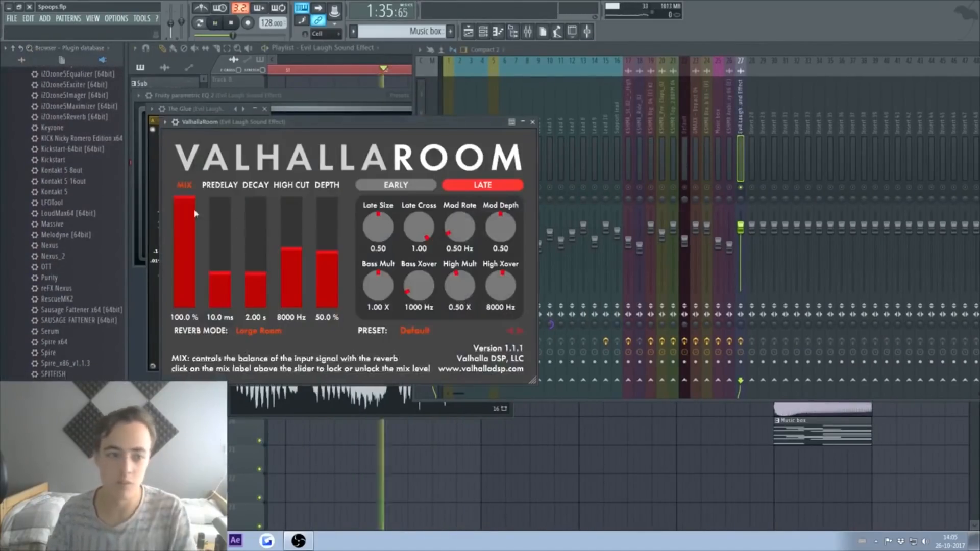
pyautogui.moveTo(184, 209); pyautogui.dragTo(184, 273)
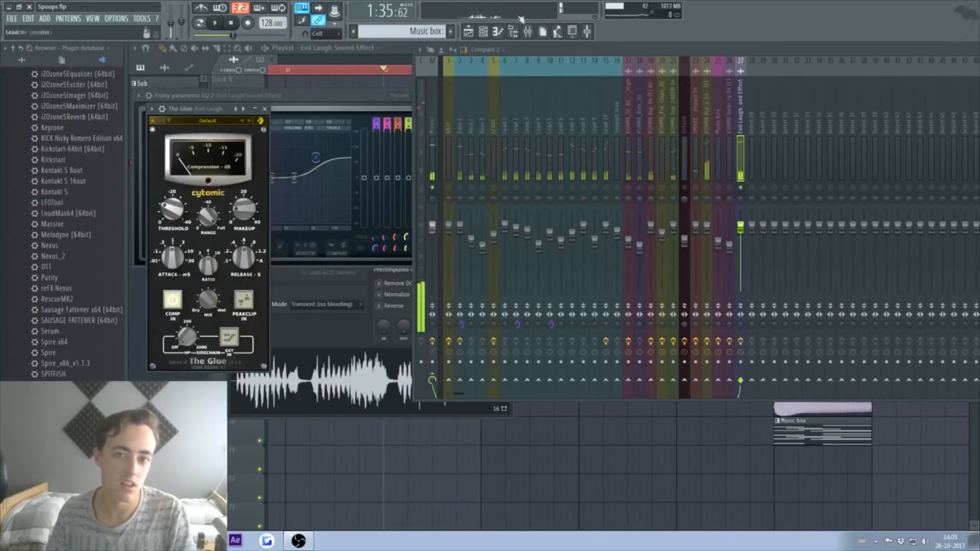
pyautogui.click(514, 31)
pyautogui.press('space')
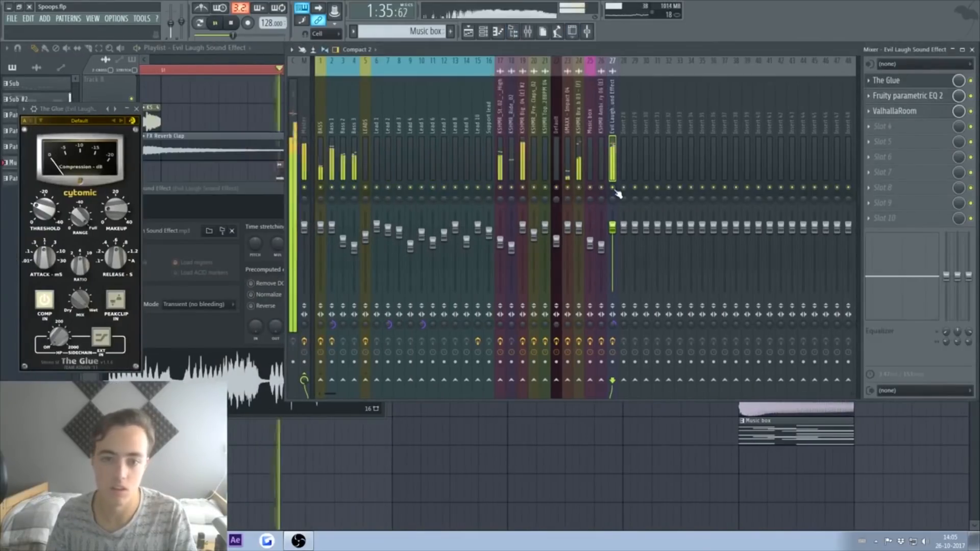
pyautogui.click(256, 60)
pyautogui.moveTo(462, 62); pyautogui.dragTo(510, 72)
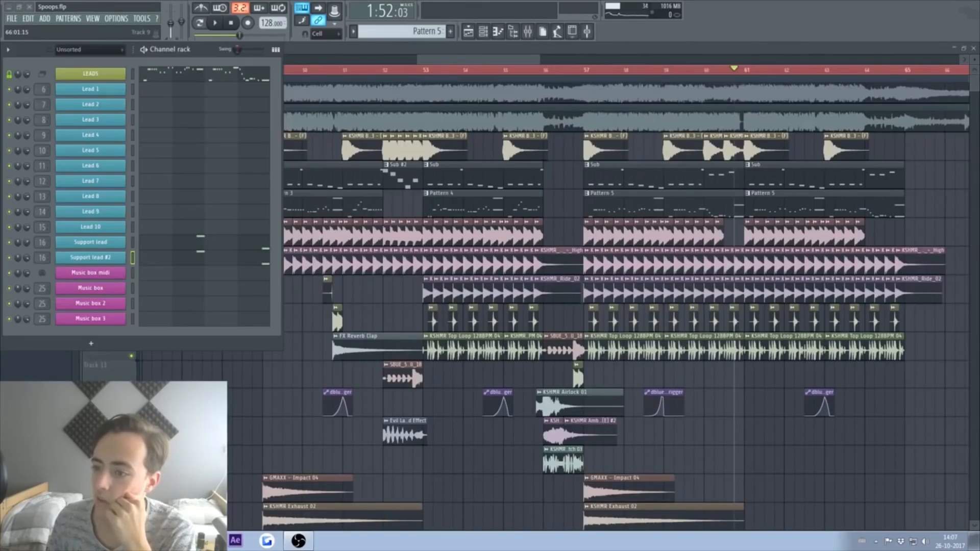
# Step: Play the drop from bar 56 with NIVIRO - The Return unmuted, then mute it again
pyautogui.click(545, 71)
pyautogui.press('space')
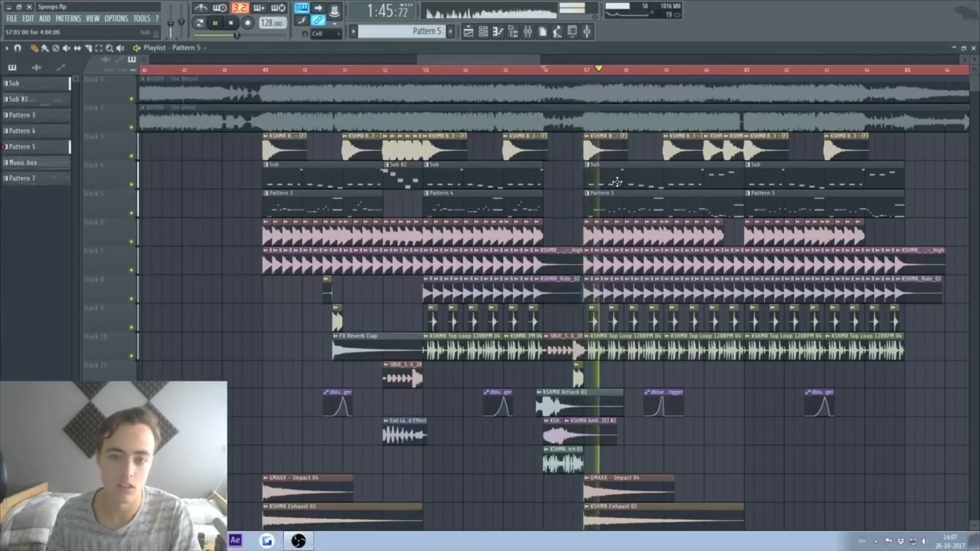
pyautogui.press('space')
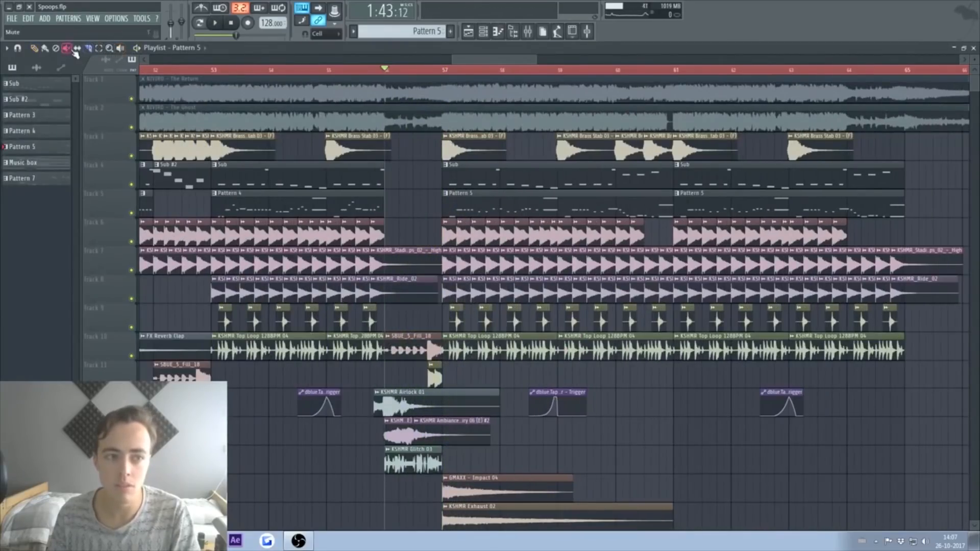
pyautogui.click(446, 95)
pyautogui.press('space')
pyautogui.press('space')
pyautogui.click(413, 88)
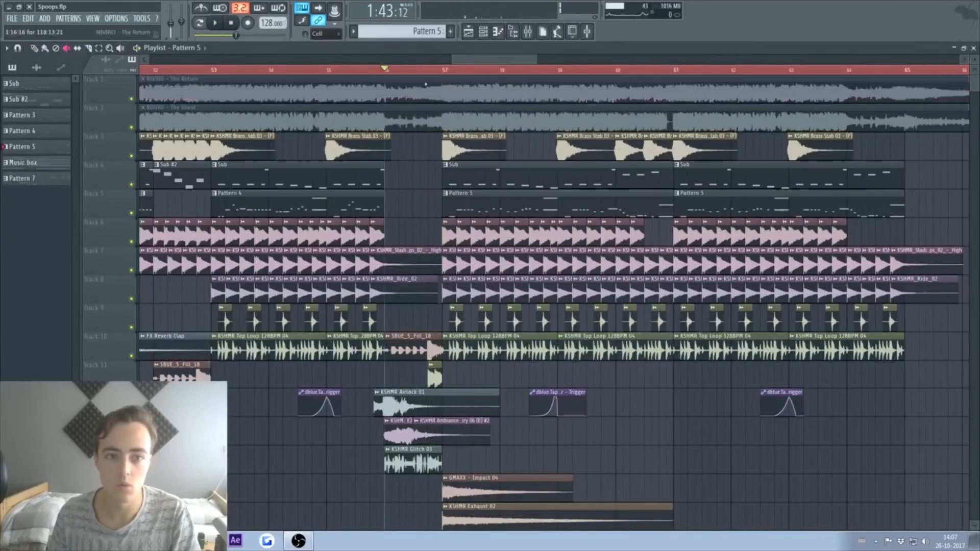
pyautogui.moveTo(381, 181); pyautogui.dragTo(374, 182)
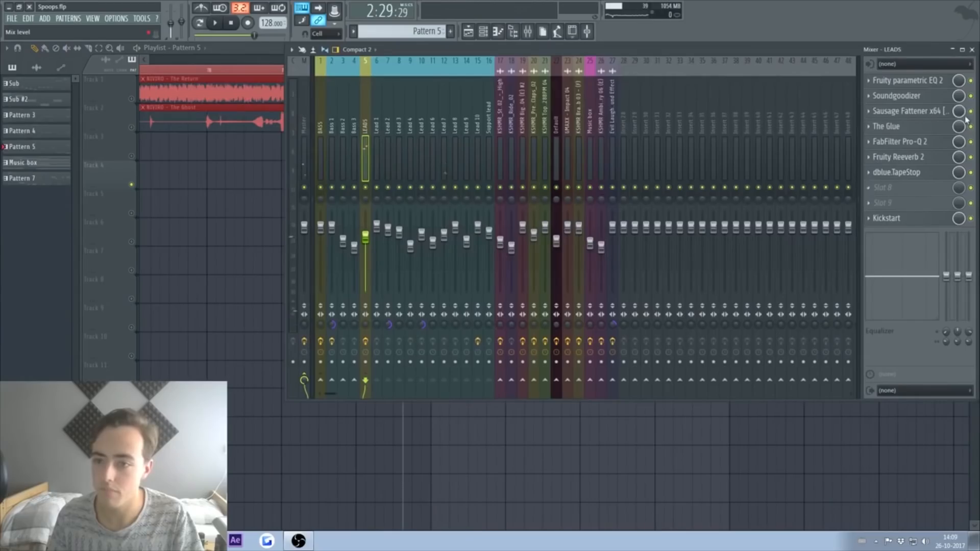
# Step: Load Fruity Reeverb 2 into a LEADS slot with early reflections maxed
pyautogui.click(972, 204)
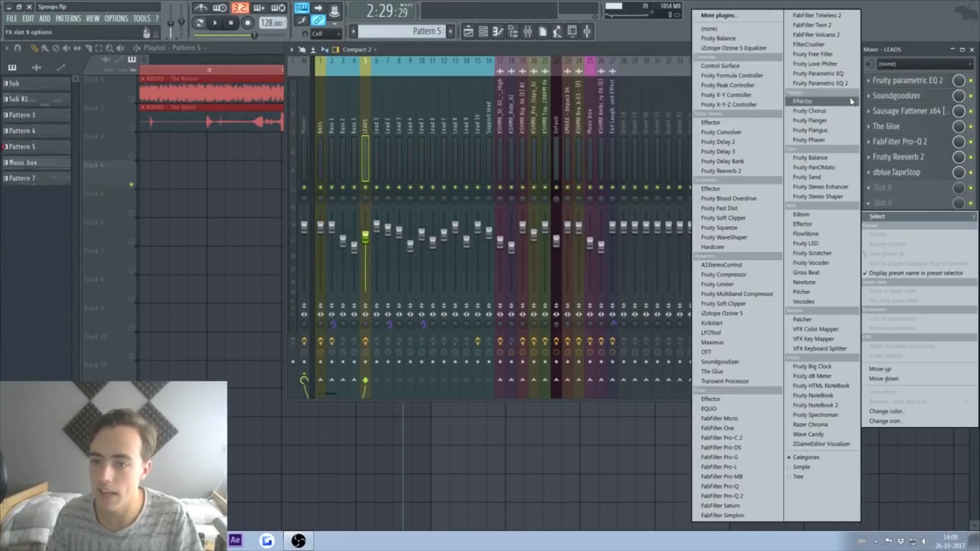
pyautogui.click(720, 171)
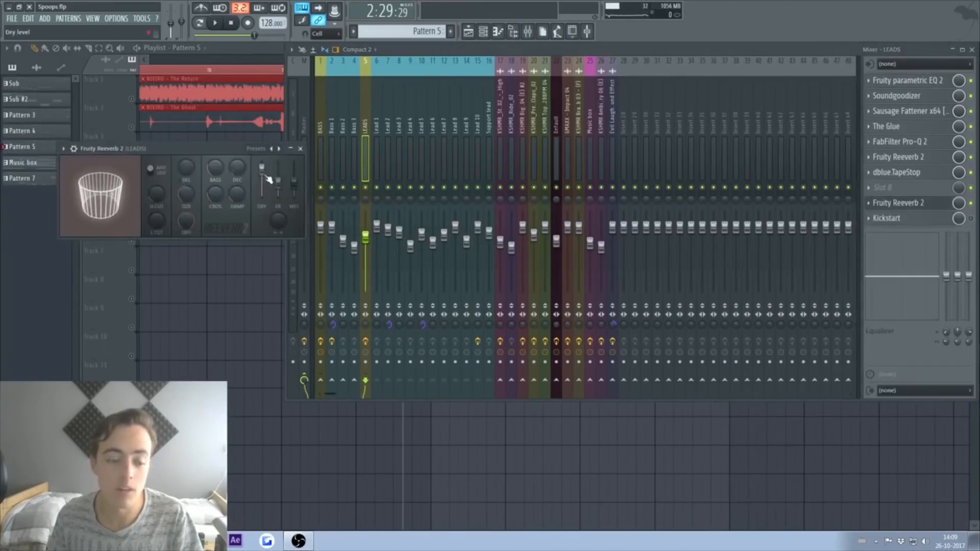
pyautogui.press('space')
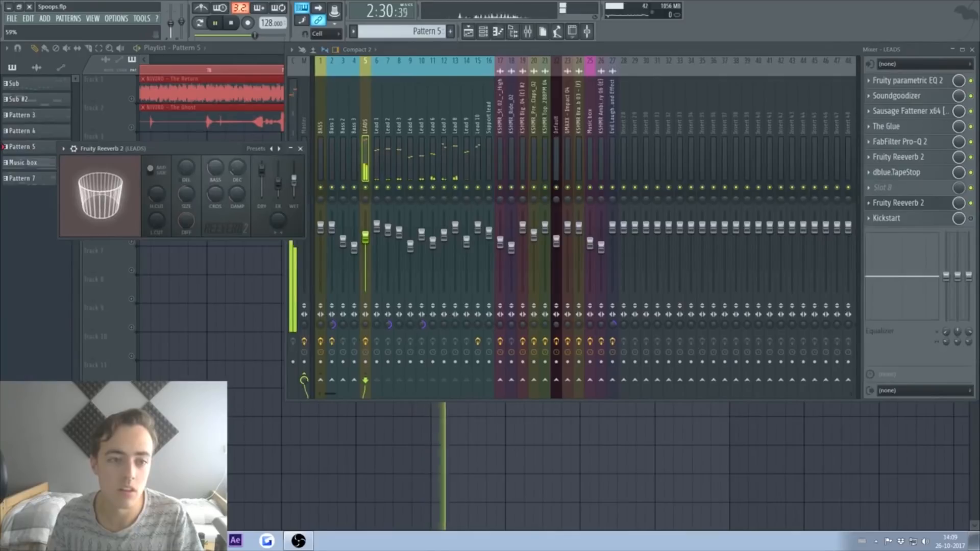
pyautogui.moveTo(278, 184); pyautogui.dragTo(283, 164)
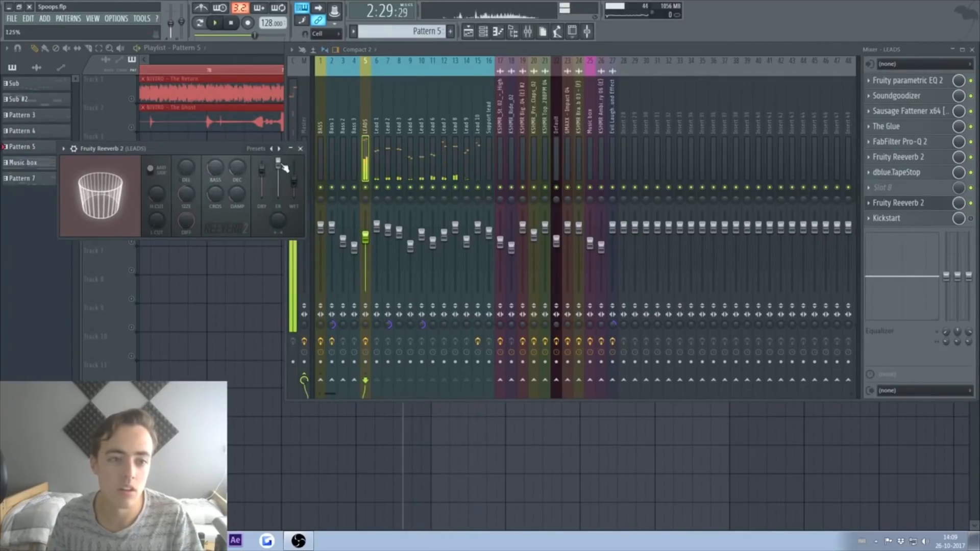
pyautogui.click(300, 148)
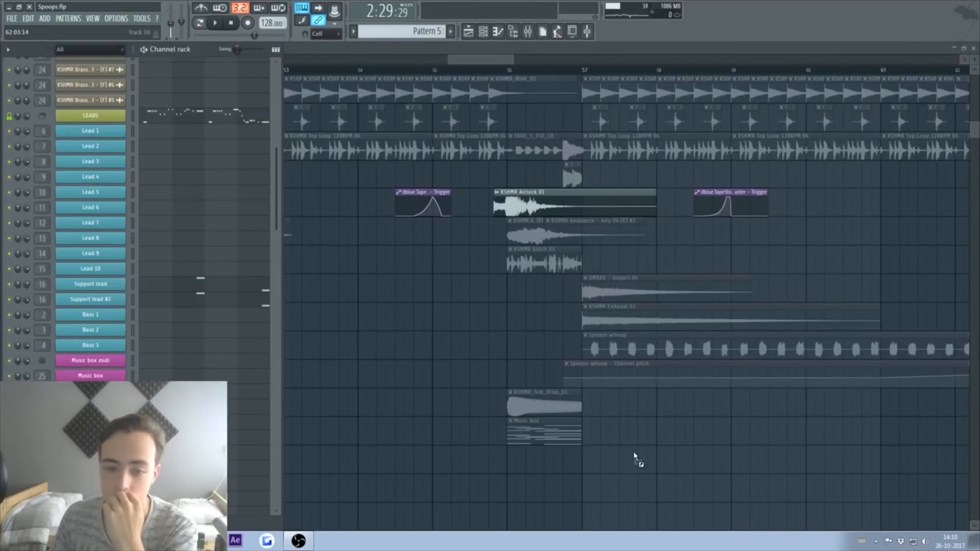
# Step: Place the Spoops reversed lead sample on Track 16 before the bar 57 drop
pyautogui.moveTo(634, 453); pyautogui.dragTo(635, 454)
pyautogui.doubleClick(658, 448)
pyautogui.click(186, 240)
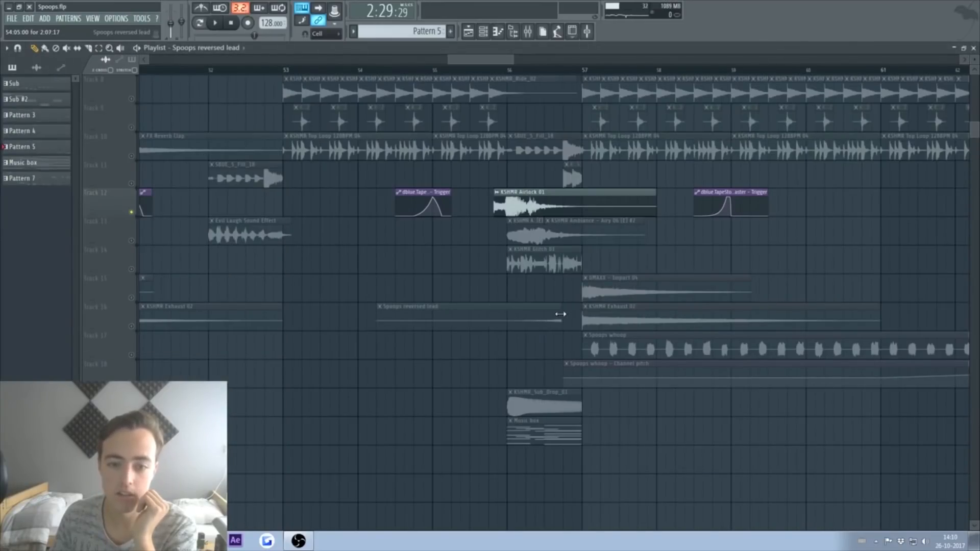
# Step: Nudge the reversed lead clip on Track 16 one step later
pyautogui.moveTo(548, 320); pyautogui.dragTo(558, 320)
pyautogui.click(132, 327)
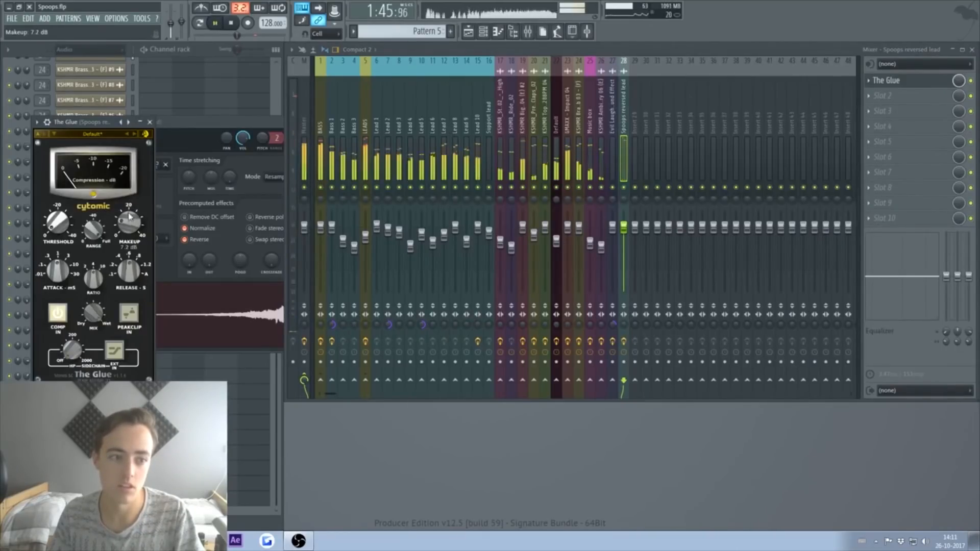
pyautogui.press('space')
# Step: Load Fruity Reeverb 2 into slot 2 of insert 28, after The Glue, and play
pyautogui.click(150, 122)
pyautogui.click(880, 95)
pyautogui.click(752, 175)
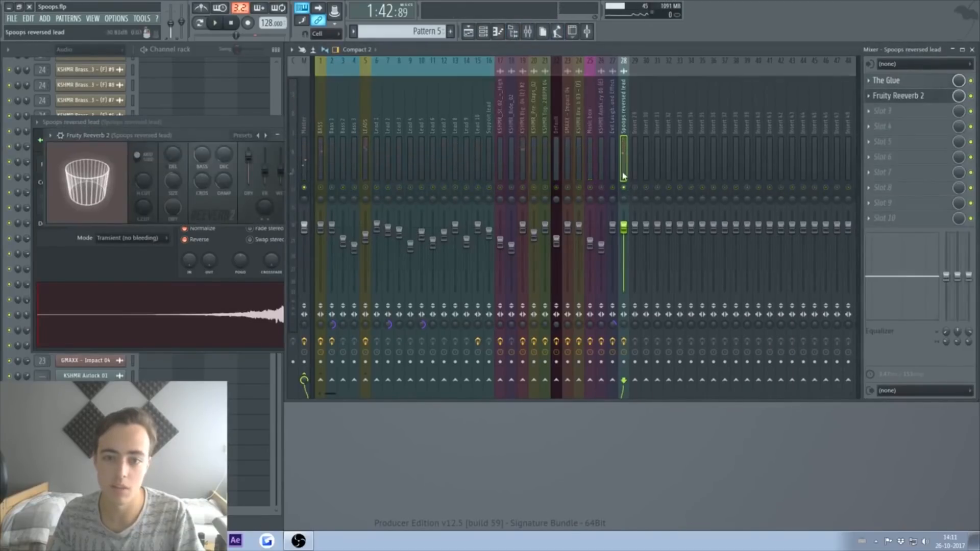
pyautogui.press('space')
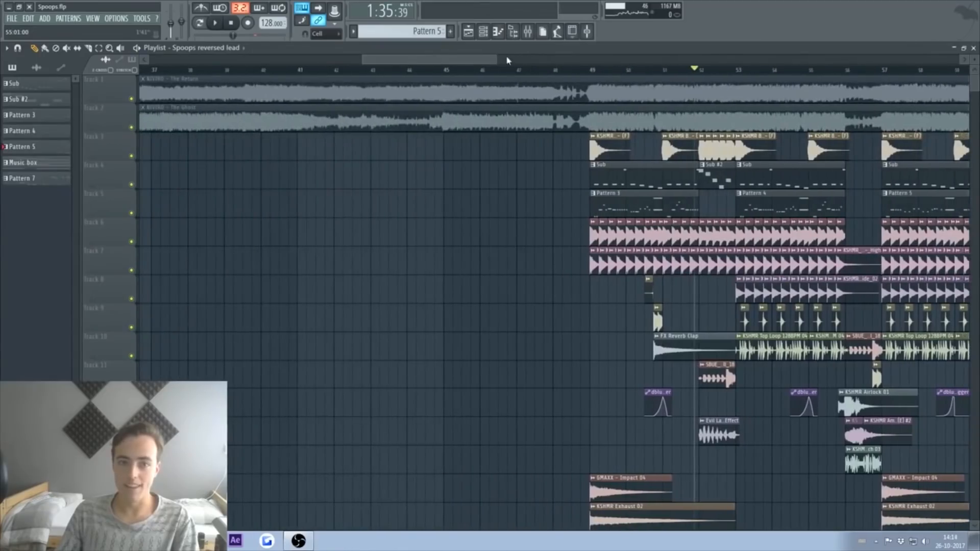
# Step: Scroll the playlist back and play the lead-in to the bar 49 drop
pyautogui.moveTo(415, 58); pyautogui.dragTo(426, 58)
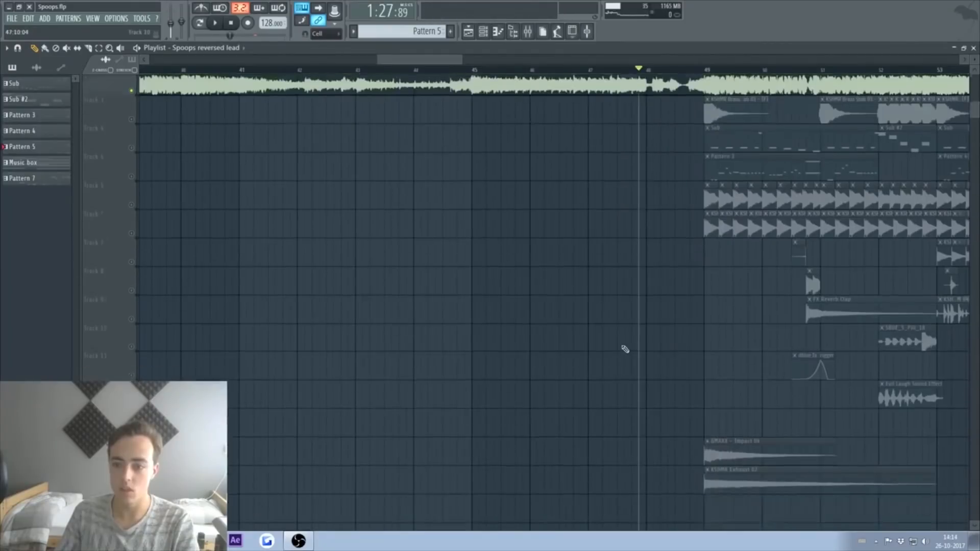
pyautogui.scroll(-5, 632, 341)
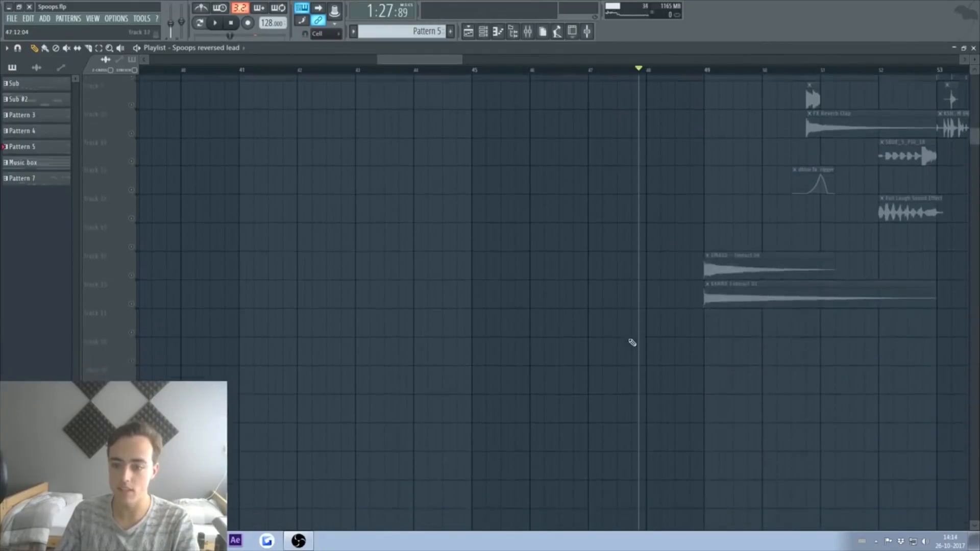
pyautogui.scroll(6, 667, 74)
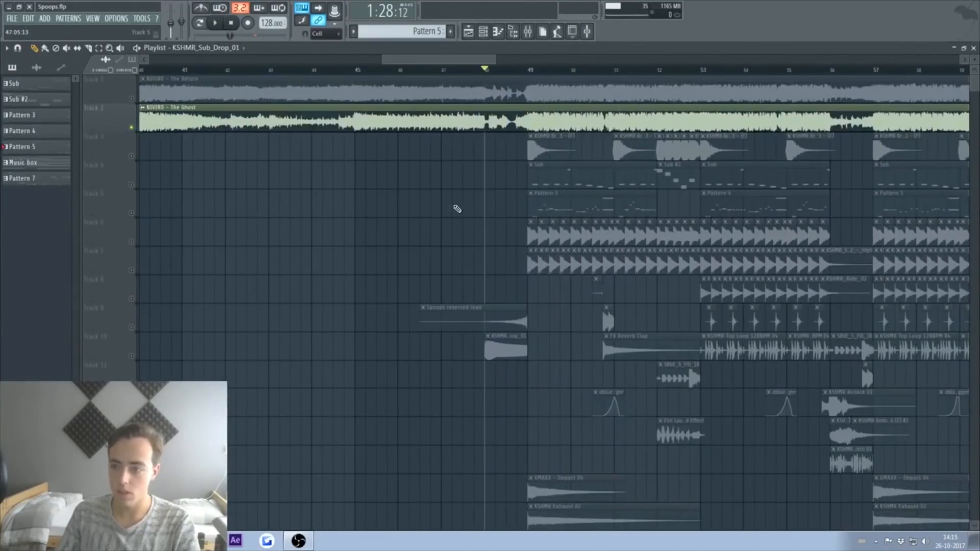
pyautogui.moveTo(463, 59); pyautogui.dragTo(405, 60)
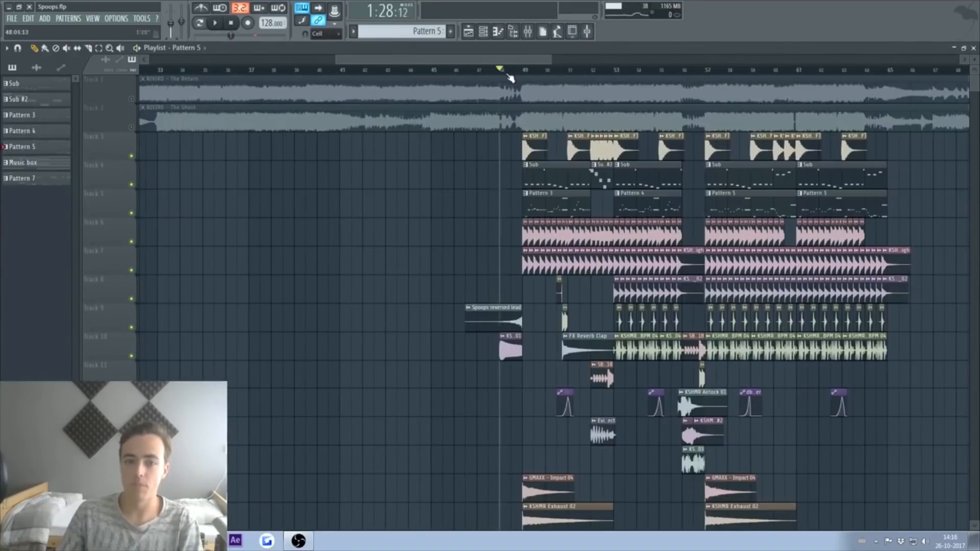
pyautogui.press('space')
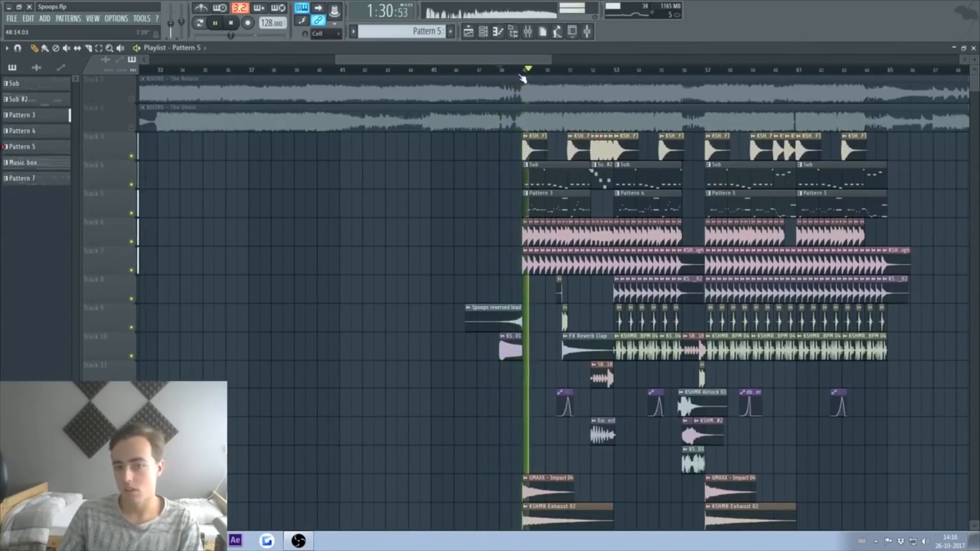
pyautogui.scroll(4, 510, 76)
pyautogui.press('space')
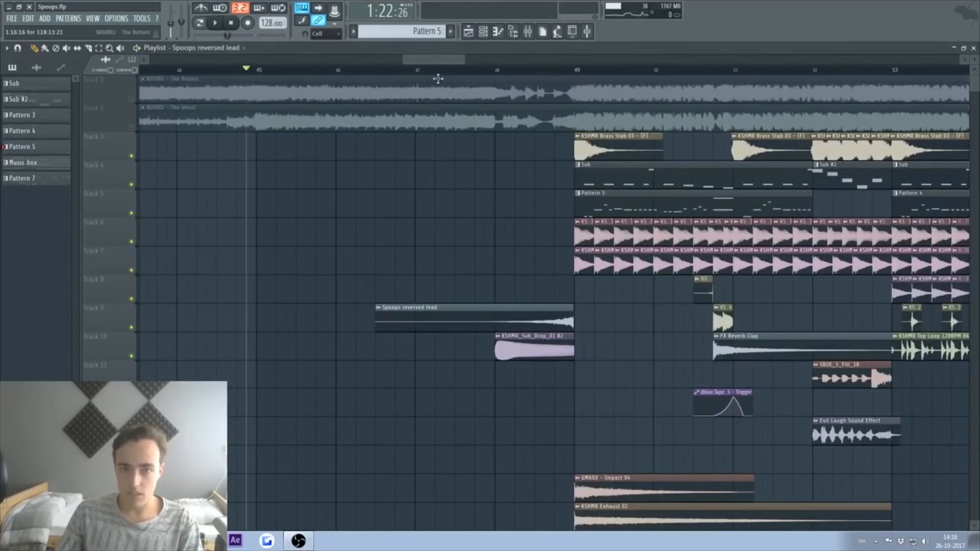
# Step: Preview KSHMR Short Fill 128BPM 19 and place it on Track 8 at bar 48
pyautogui.click(493, 72)
pyautogui.click(497, 72)
pyautogui.click(513, 32)
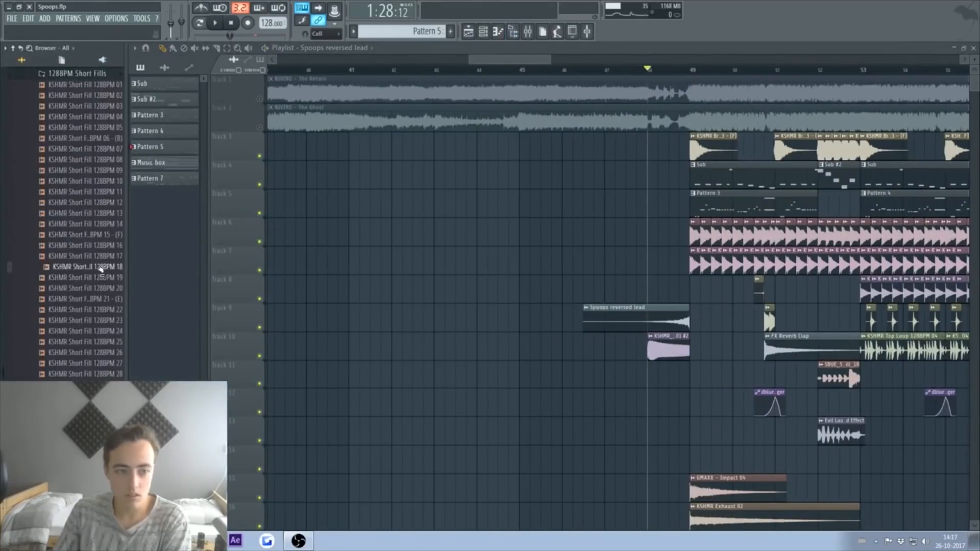
pyautogui.click(101, 278)
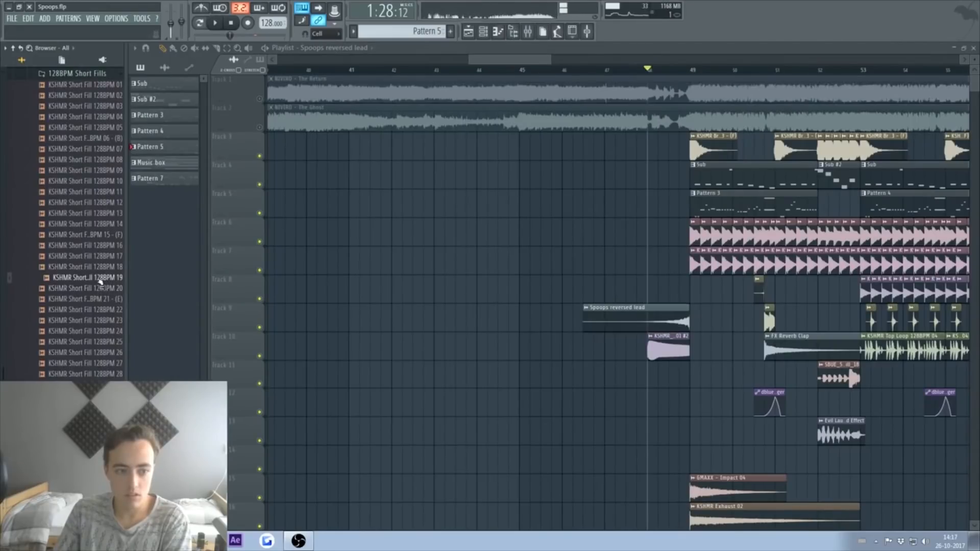
pyautogui.moveTo(101, 281); pyautogui.dragTo(664, 292)
pyautogui.press('space')
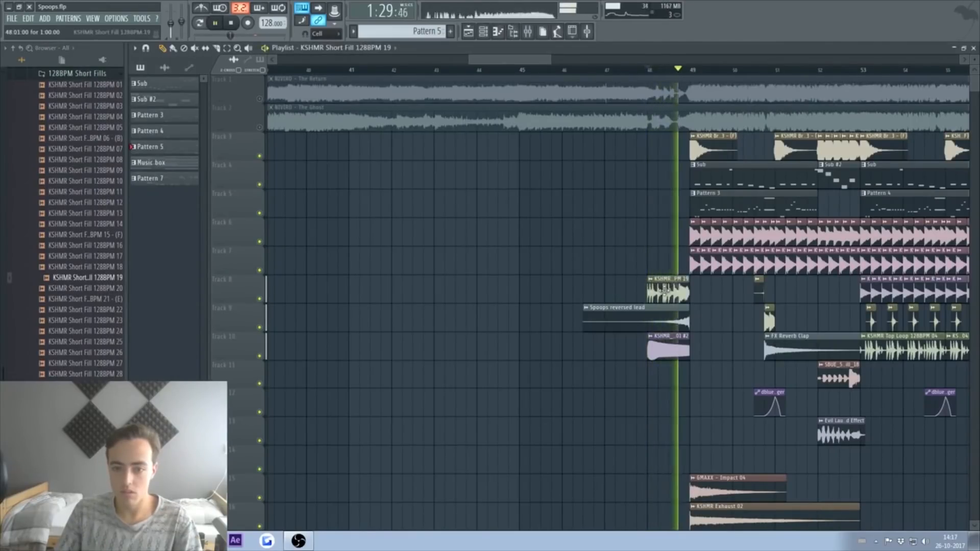
# Step: Stop playback and close the Playlist, sampler, EQ and Fruity Reeverb 2 windows
pyautogui.press('space')
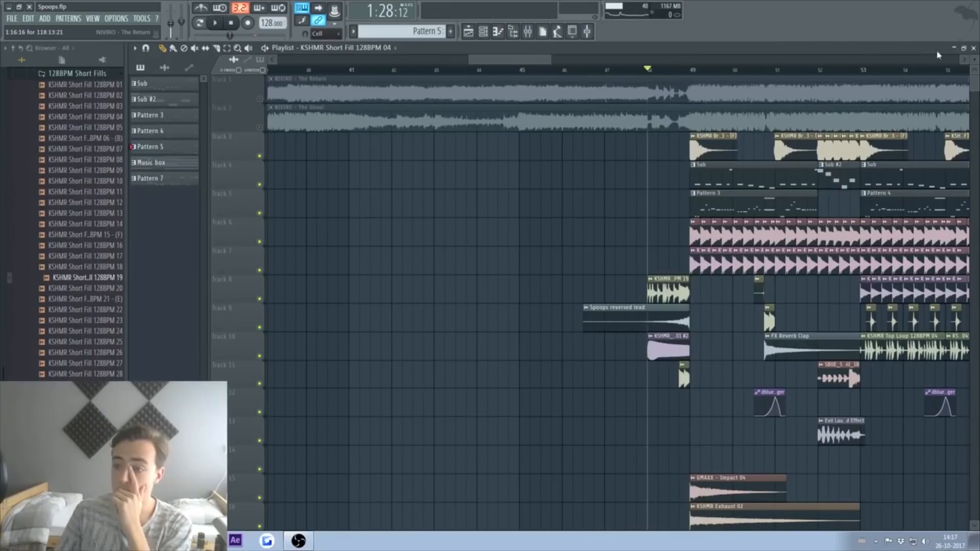
pyautogui.click(974, 48)
pyautogui.click(406, 137)
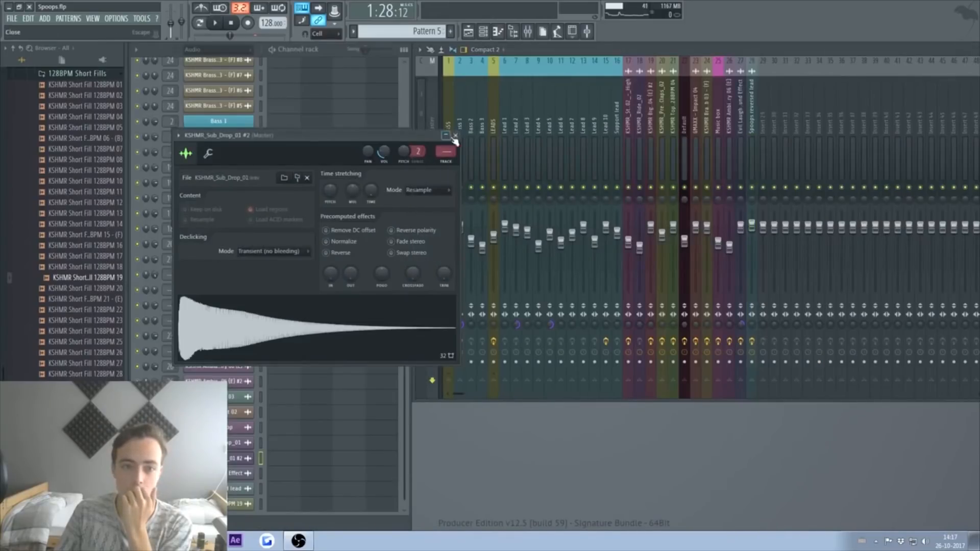
pyautogui.click(456, 136)
pyautogui.click(409, 165)
pyautogui.click(515, 164)
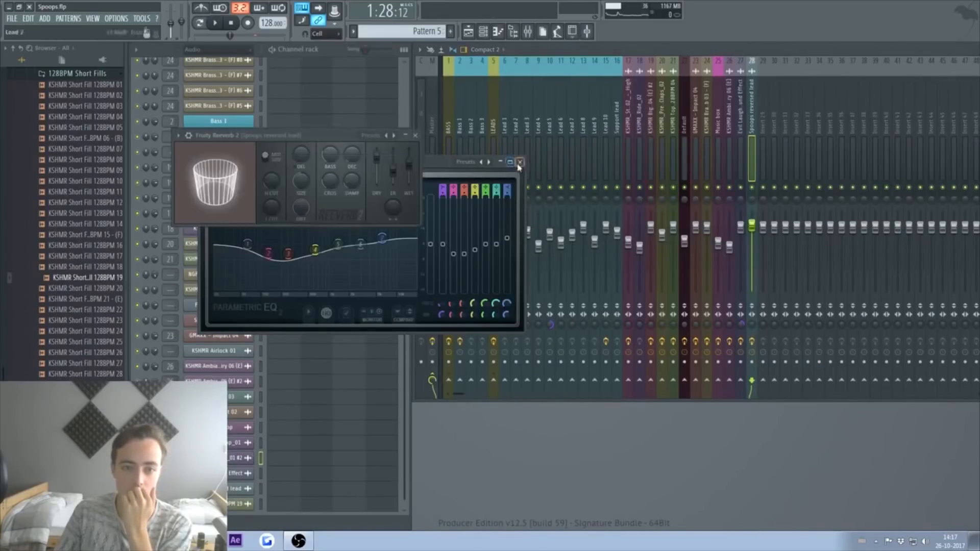
pyautogui.click(413, 136)
# Step: Load ATM CreepShow FG in Sakura's preset library, step on to ATM Evil Medieval FG, and close Sakura
pyautogui.scroll(4, 294, 263)
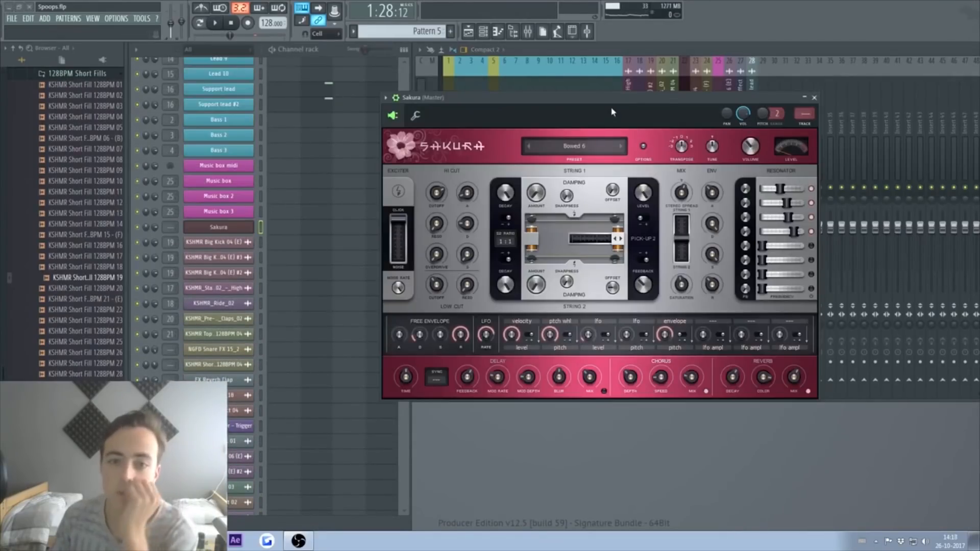
pyautogui.click(573, 148)
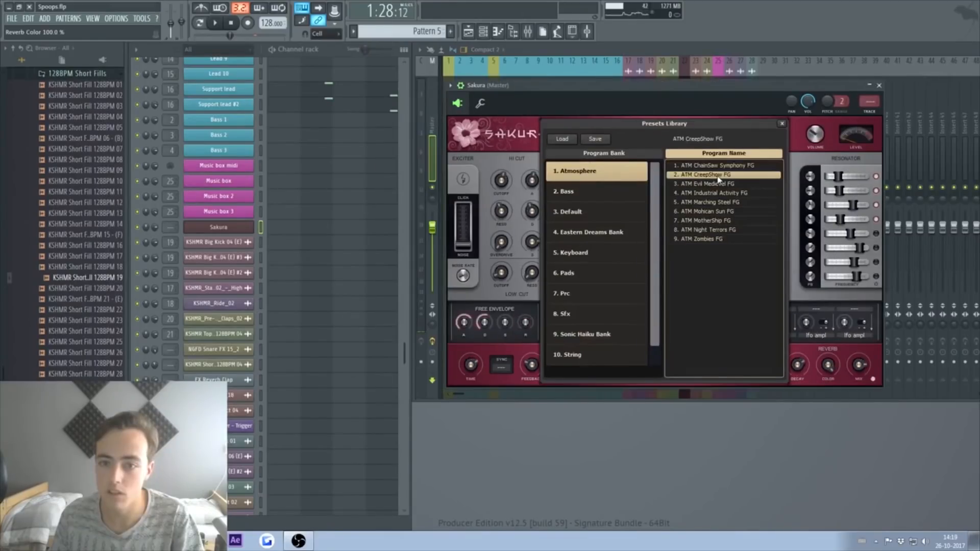
pyautogui.doubleClick(719, 175)
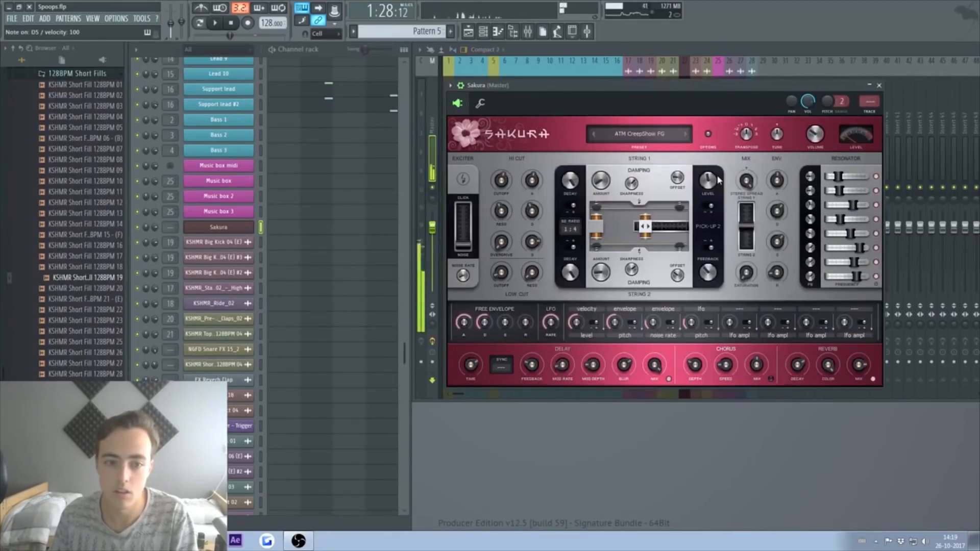
pyautogui.click(685, 135)
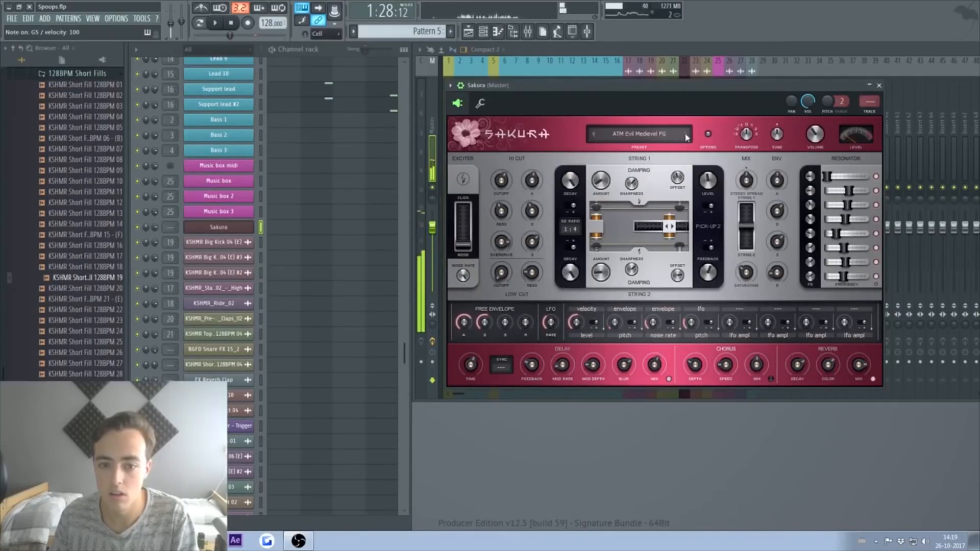
pyautogui.click(879, 85)
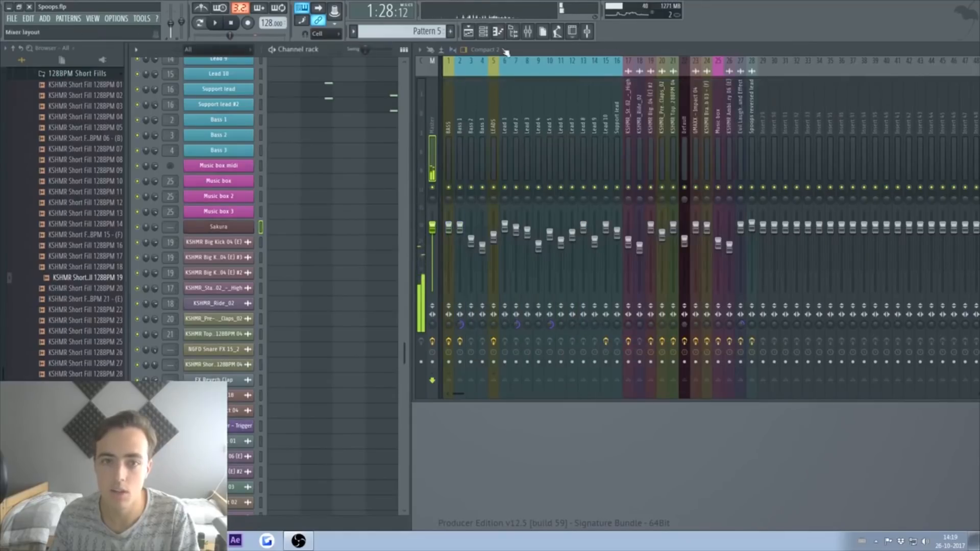
# Step: Play the arrangement briefly from the Playlist, then close it
pyautogui.click(468, 31)
pyautogui.press('space')
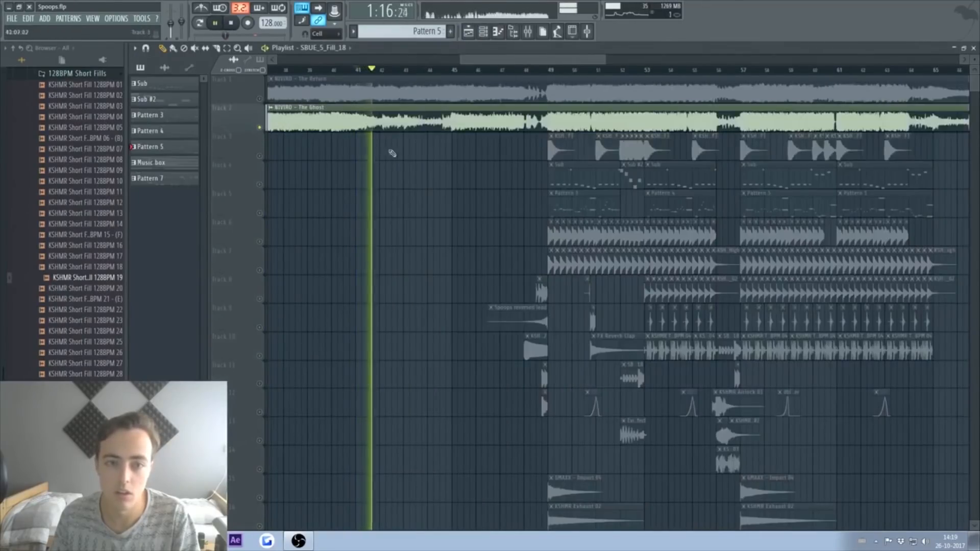
pyautogui.click(973, 47)
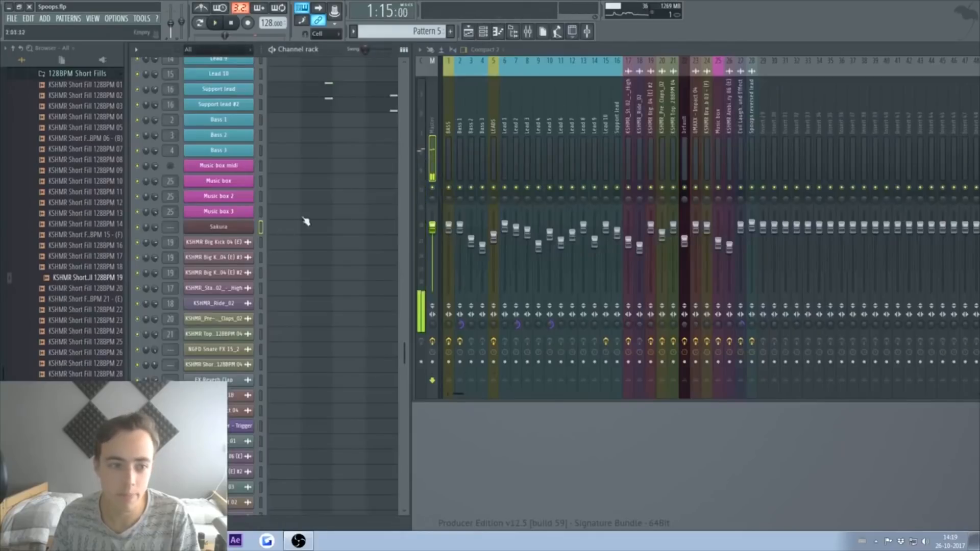
# Step: In a new Sakura pattern, draw two more long notes to thicken the Spooky chord, then play the song
pyautogui.click(452, 32)
pyautogui.click(337, 232)
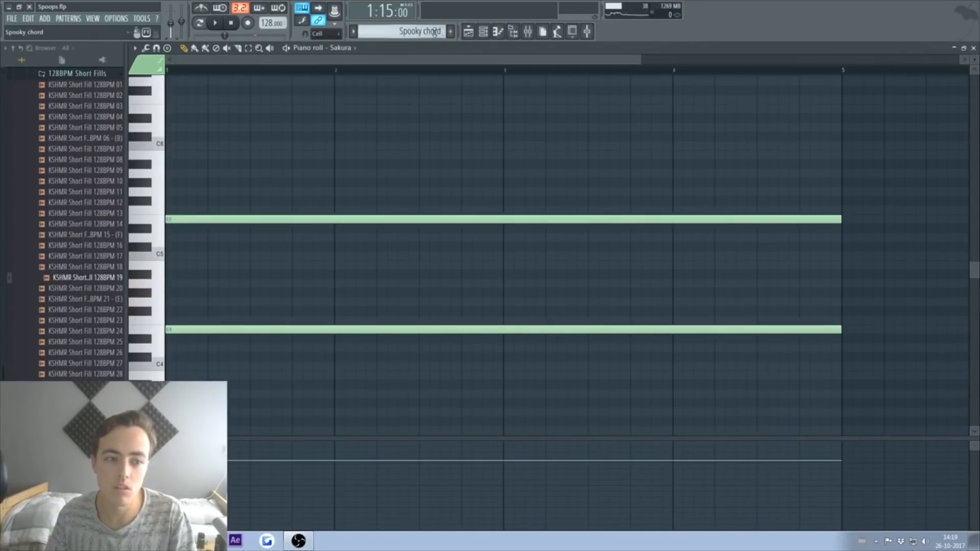
pyautogui.scroll(4, 456, 157)
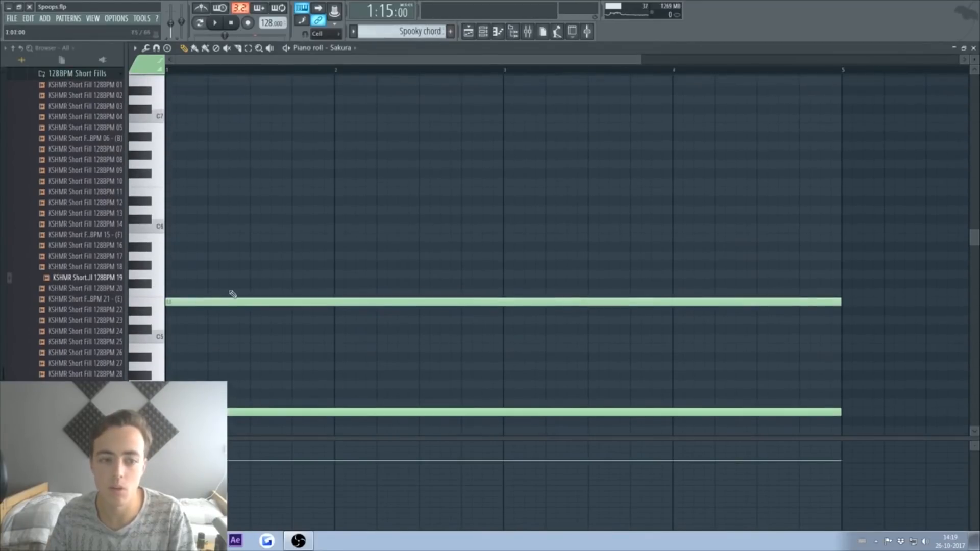
pyautogui.click(172, 273)
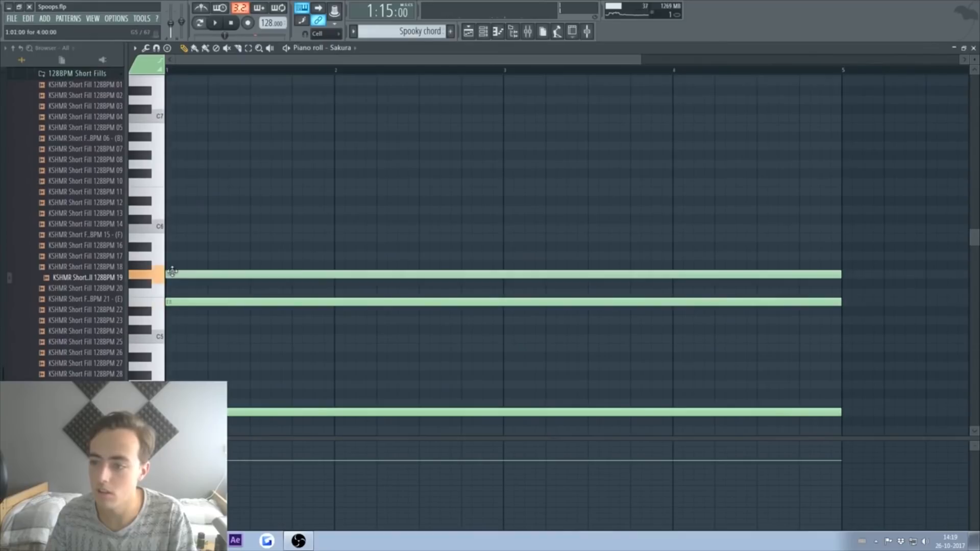
pyautogui.click(173, 239)
pyautogui.press('F5')
pyautogui.press('space')
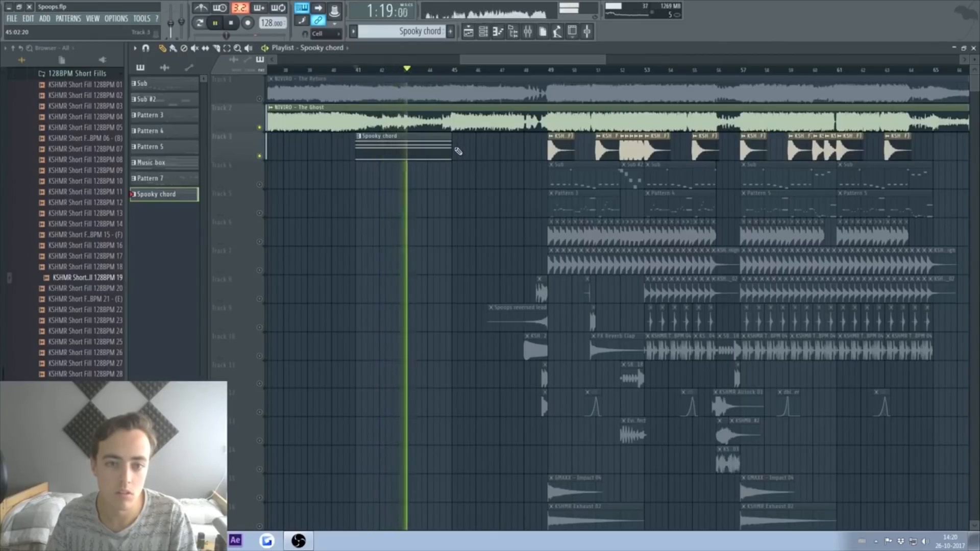
# Step: Paint a second Spooky chord clip on Track 3 and drop KSHMR Long Fill 07 onto Track 4
pyautogui.click(511, 147)
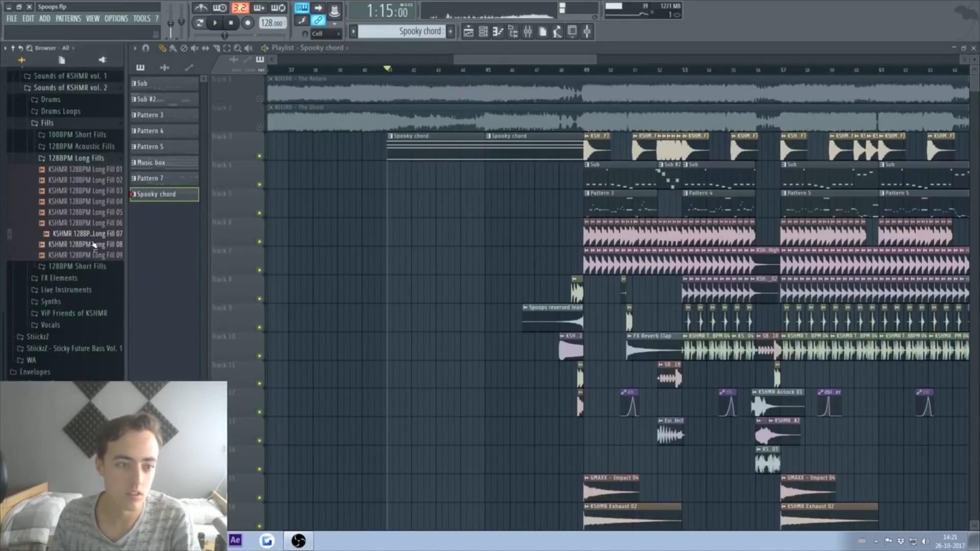
pyautogui.press('space')
pyautogui.moveTo(415, 201); pyautogui.dragTo(485, 177)
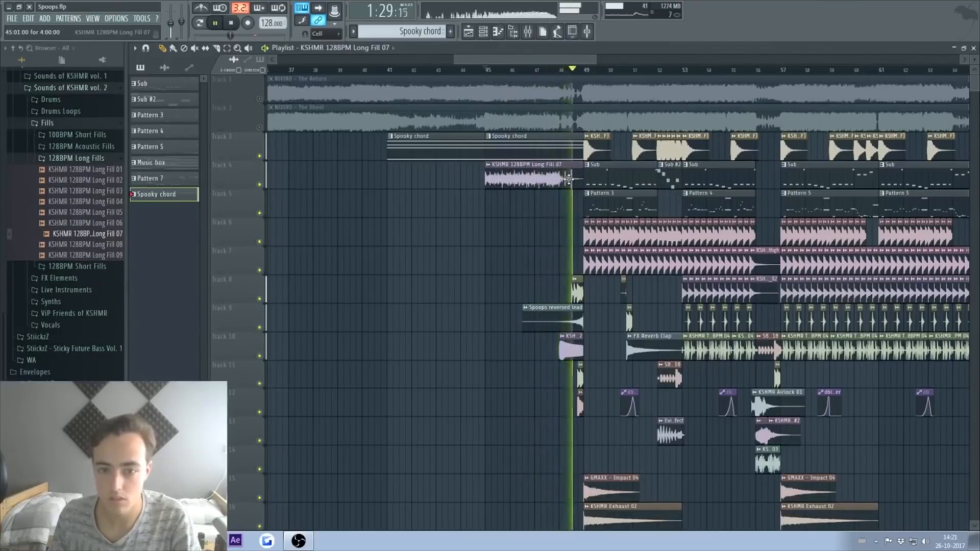
# Step: Trim KSHMR Long Fill 04 so it starts at bar 45, auditioning from that bar
pyautogui.click(487, 70)
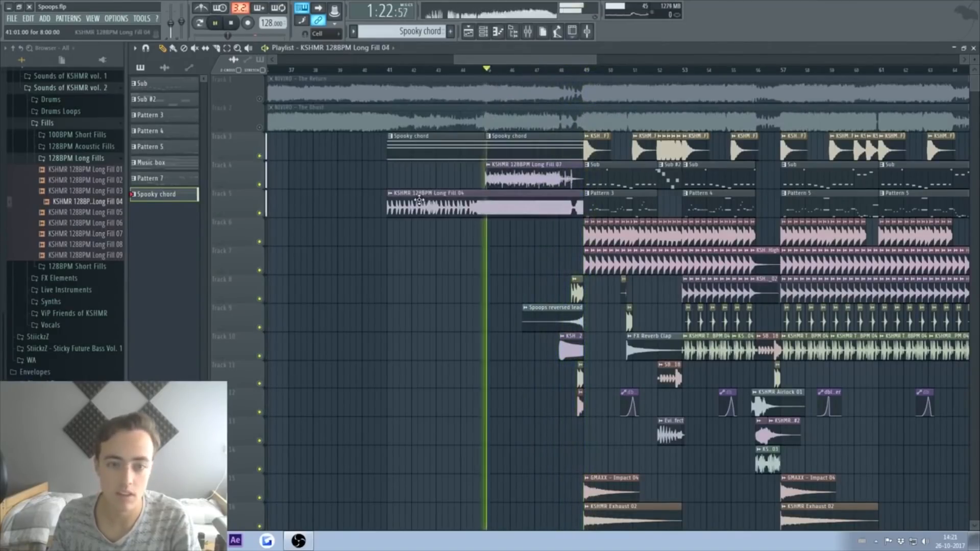
pyautogui.moveTo(388, 200); pyautogui.dragTo(486, 199)
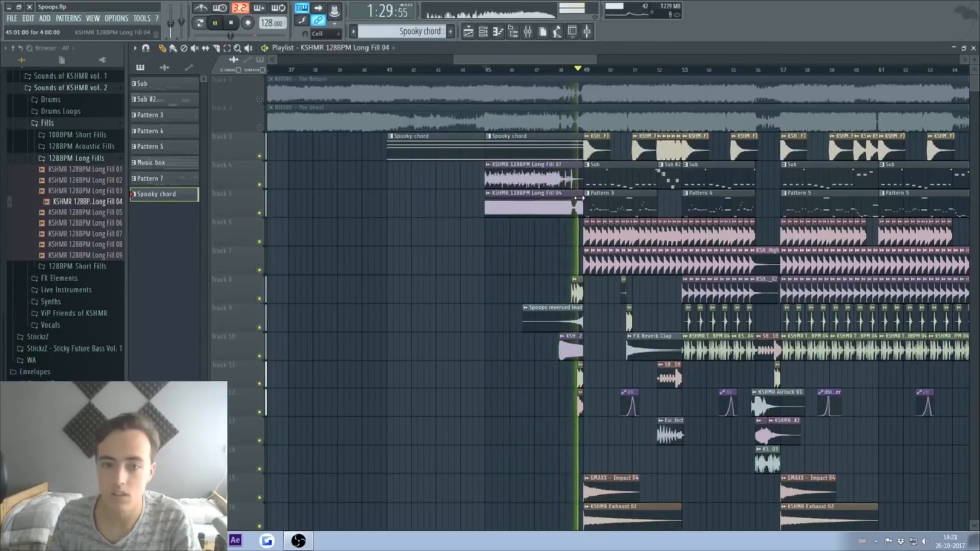
pyautogui.press('space')
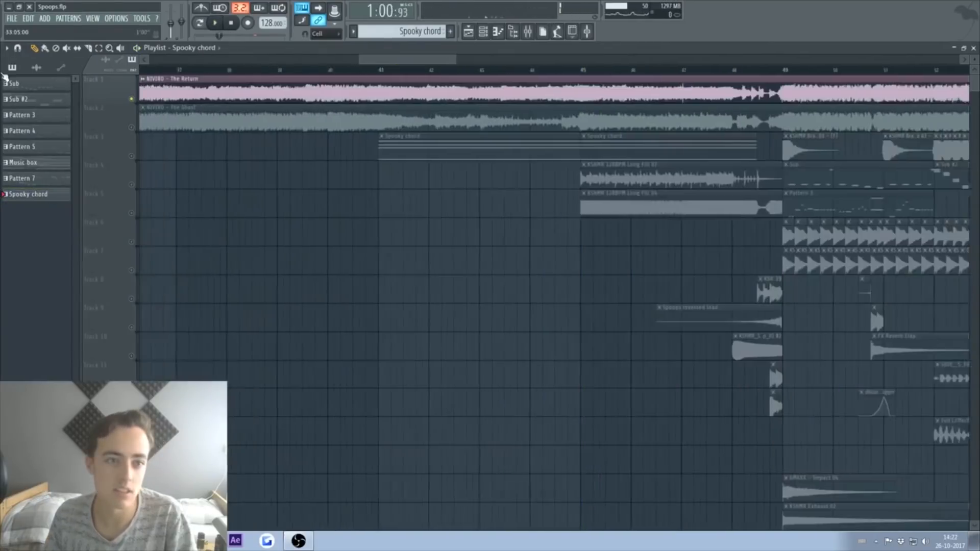
pyautogui.moveTo(572, 69)
pyautogui.mouseDown()
pyautogui.moveTo(194, 69)
pyautogui.moveTo(574, 77)
pyautogui.mouseUp()
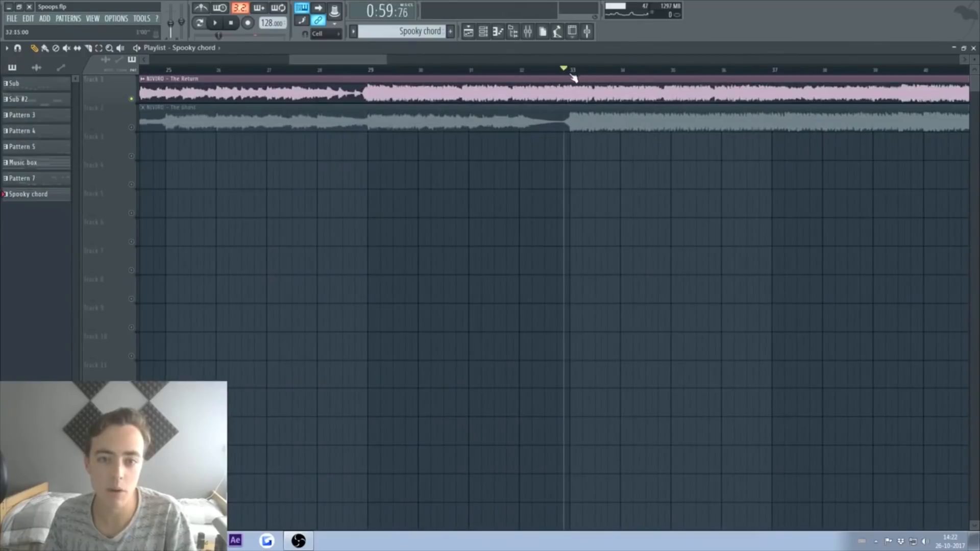
# Step: Solo the NIVIRO - The Ghost track and drag the reversed lead clip to end at bar 33
pyautogui.rightClick(132, 127)
pyautogui.press('space')
pyautogui.moveTo(353, 58); pyautogui.dragTo(538, 60)
pyautogui.press('space')
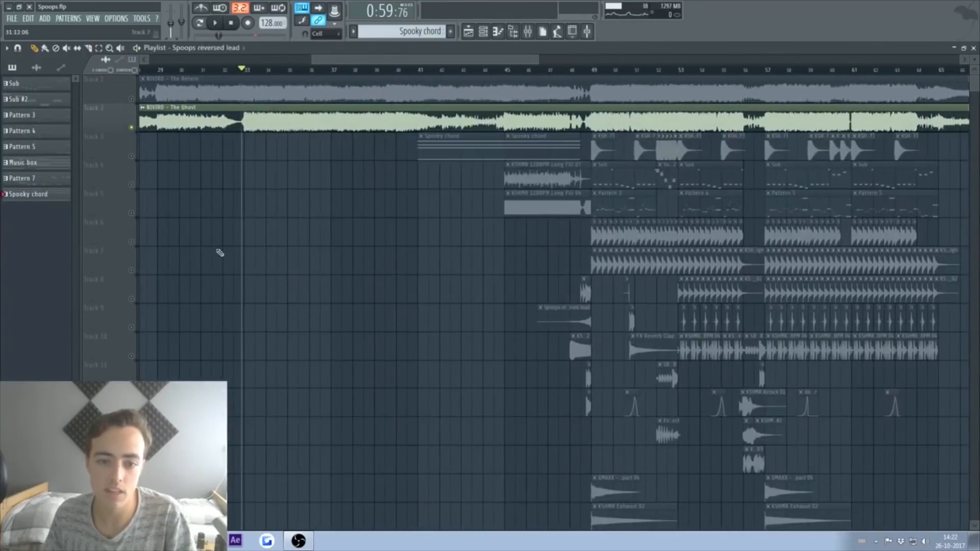
pyautogui.moveTo(226, 223); pyautogui.dragTo(216, 223)
pyautogui.scroll(5, 227, 220)
pyautogui.press('space')
# Step: In the lead's piano roll, delete the D6 note and lengthen the B5 note by one step
pyautogui.press('space')
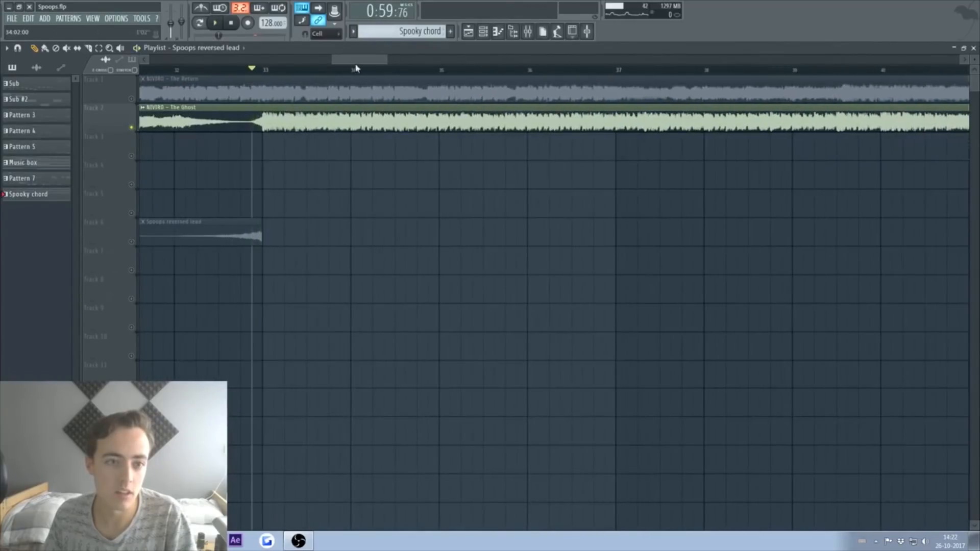
pyautogui.moveTo(352, 60); pyautogui.dragTo(339, 59)
pyautogui.doubleClick(251, 228)
pyautogui.press('space')
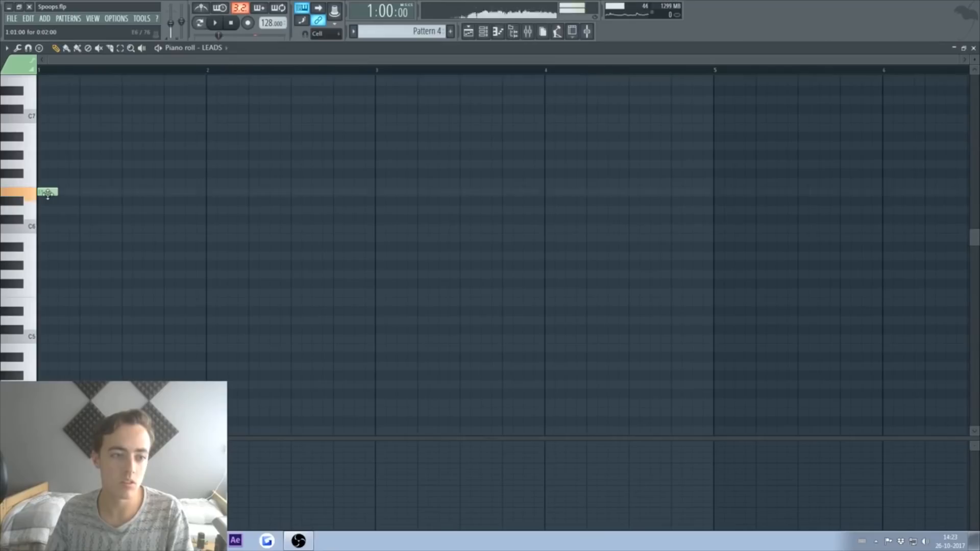
pyautogui.press('space')
pyautogui.press('space')
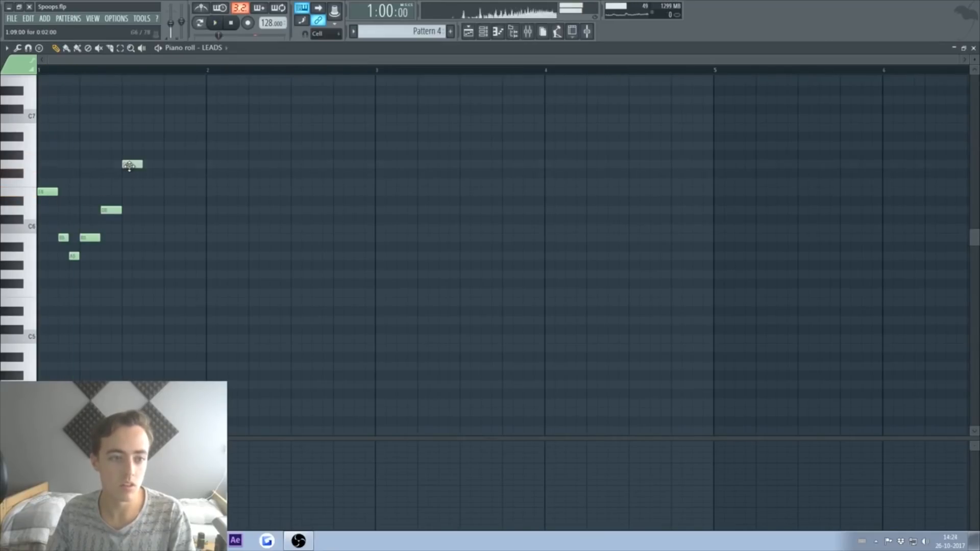
pyautogui.press('space')
pyautogui.press('space')
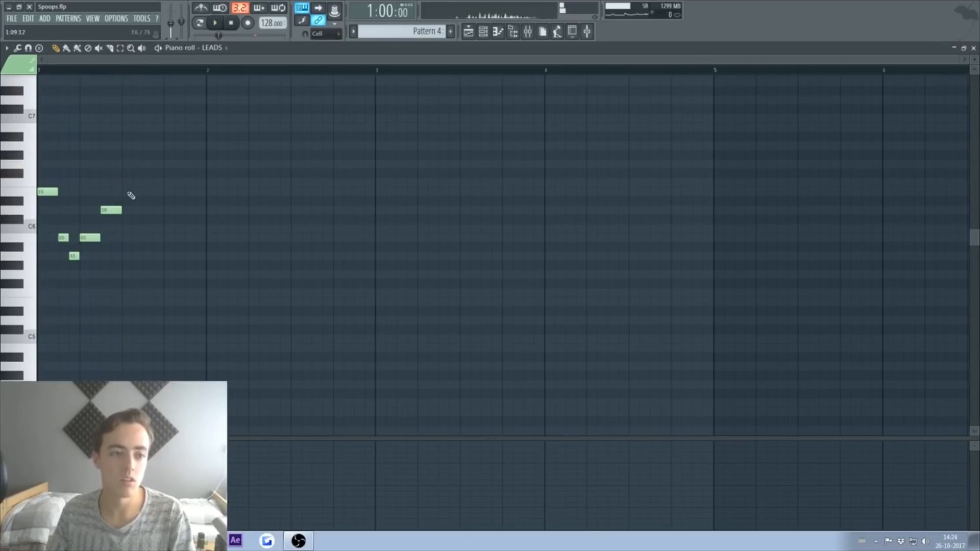
pyautogui.rightClick(113, 210)
pyautogui.press('space')
pyautogui.moveTo(99, 238); pyautogui.dragTo(107, 238)
pyautogui.press('space')
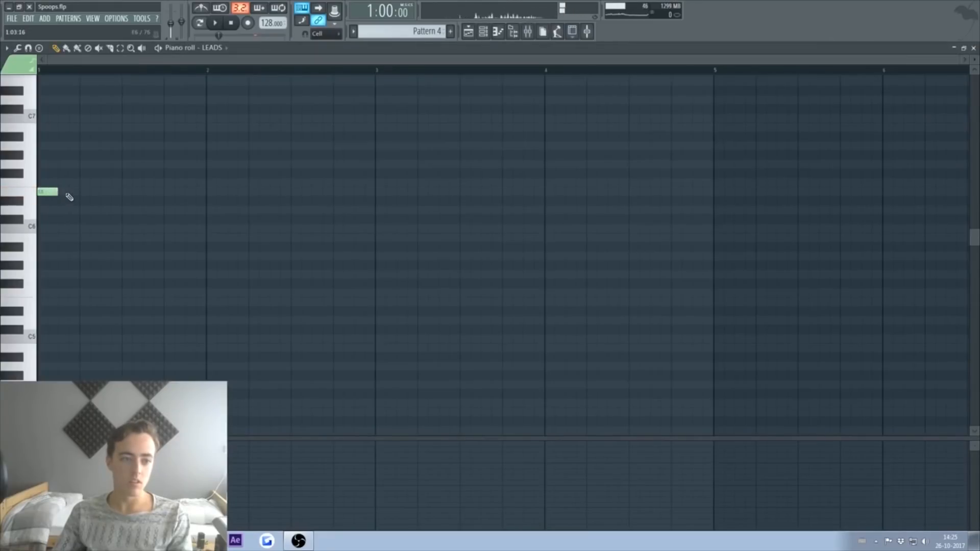
# Step: Draw repeated E6 notes across bars 1–2, stretching the last E6 longer
pyautogui.press('space')
pyautogui.press('space')
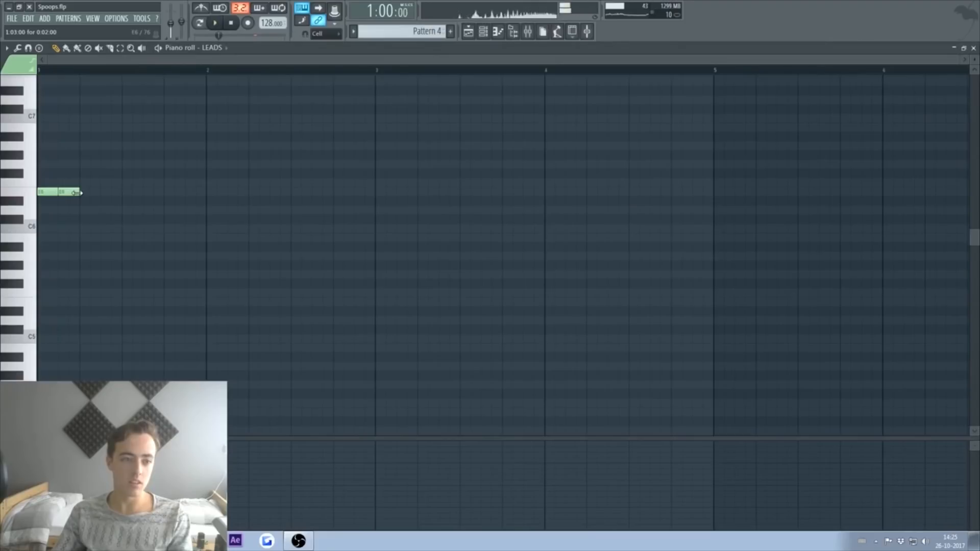
pyautogui.click(84, 192)
pyautogui.press('space')
pyautogui.press('space')
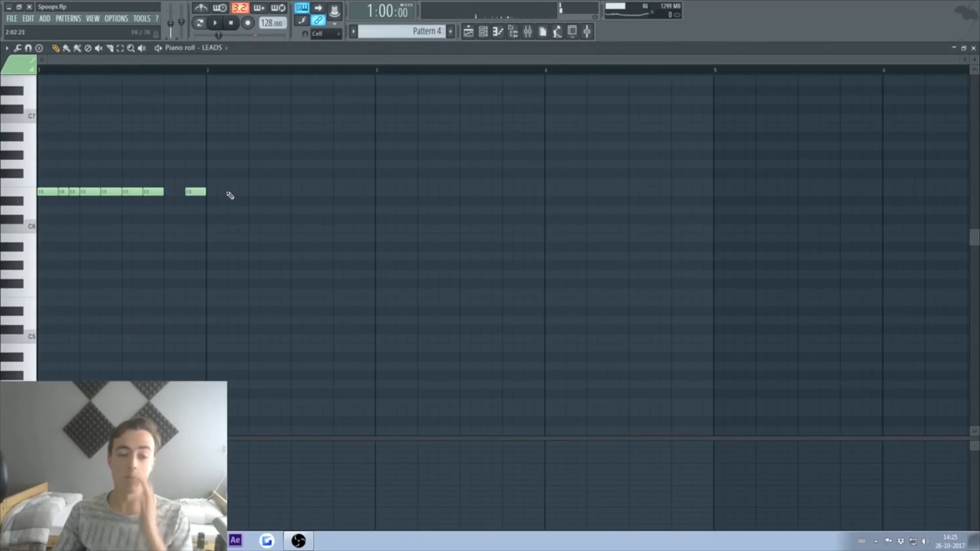
pyautogui.press('space')
pyautogui.click(217, 192)
pyautogui.click(237, 193)
pyautogui.press('space')
pyautogui.press('space')
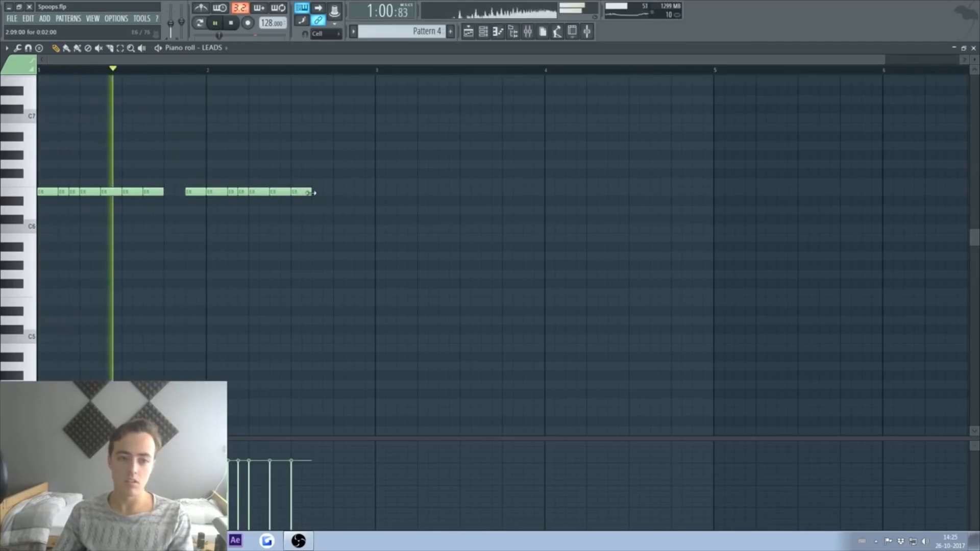
pyautogui.moveTo(311, 193); pyautogui.dragTo(322, 193)
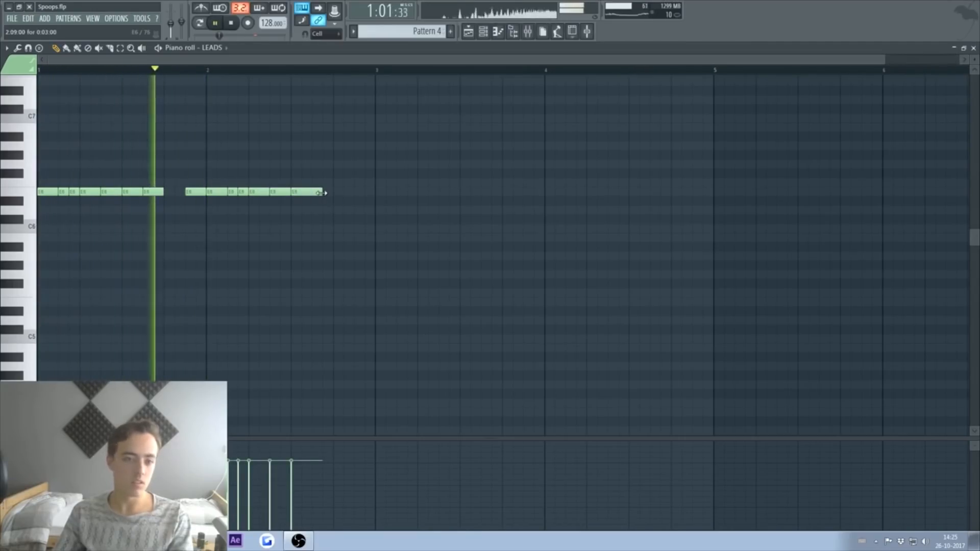
pyautogui.press('space')
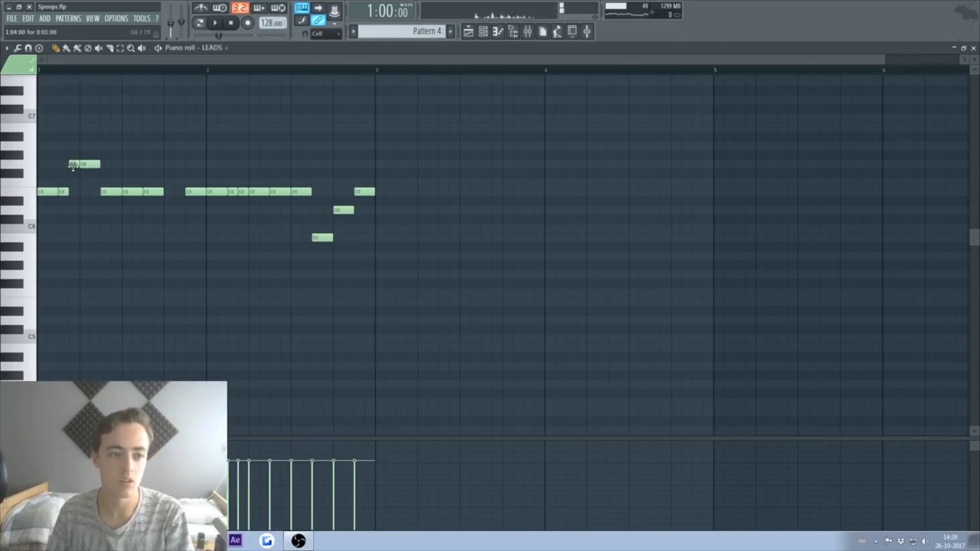
# Step: Rework the opening: add a D#6, lower an E6 to D#6, delete a second E6, move C6 to B5
pyautogui.click(74, 201)
pyautogui.rightClick(74, 164)
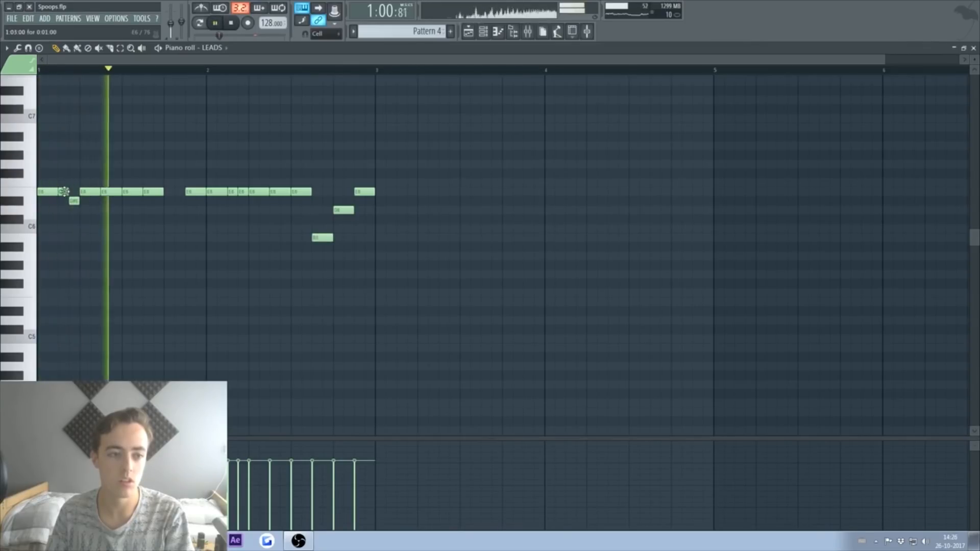
pyautogui.moveTo(110, 192); pyautogui.dragTo(110, 200)
pyautogui.rightClick(153, 192)
pyautogui.press('space')
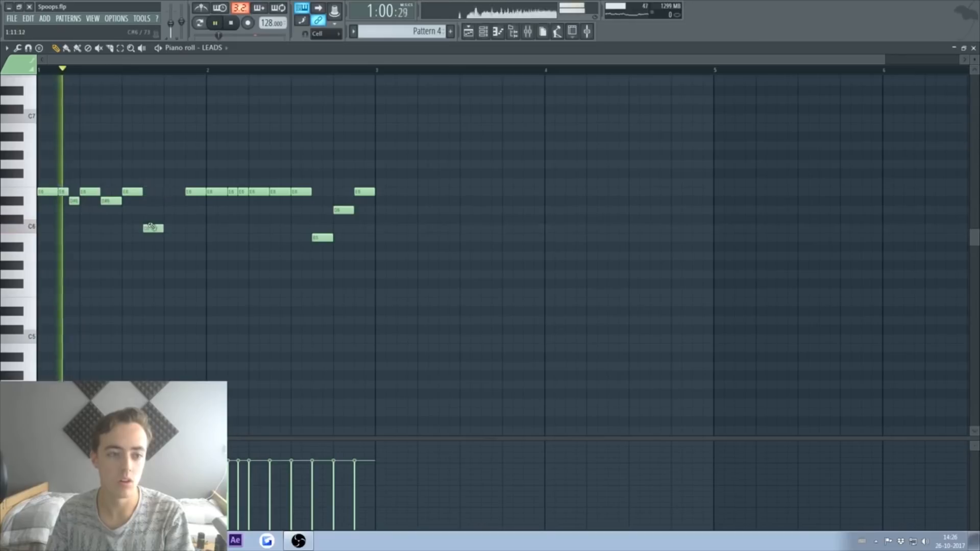
pyautogui.moveTo(150, 229); pyautogui.dragTo(150, 238)
pyautogui.press('space')
pyautogui.press('space')
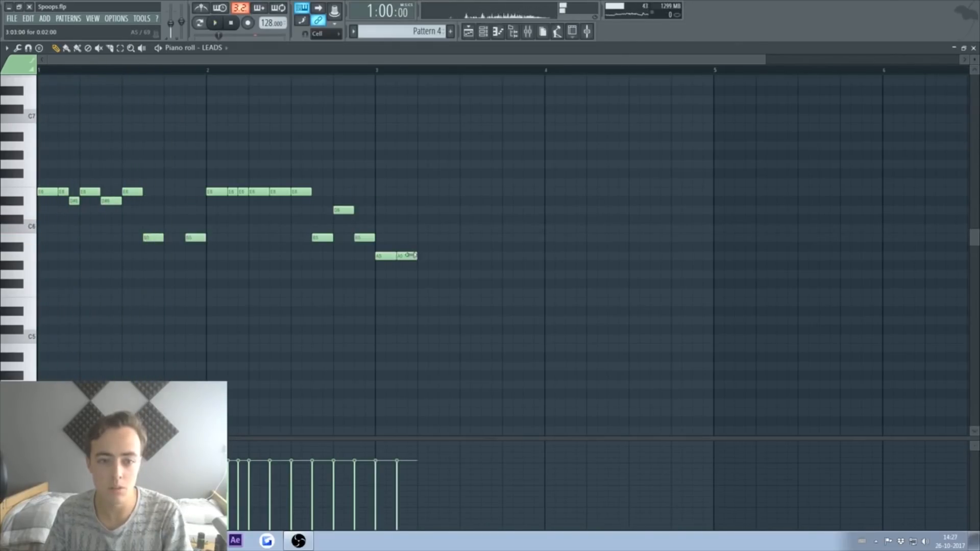
# Step: Add the closing notes after the A5s, including a B5 near bar 3, removing a stray D6 near bar 4
pyautogui.click(422, 266)
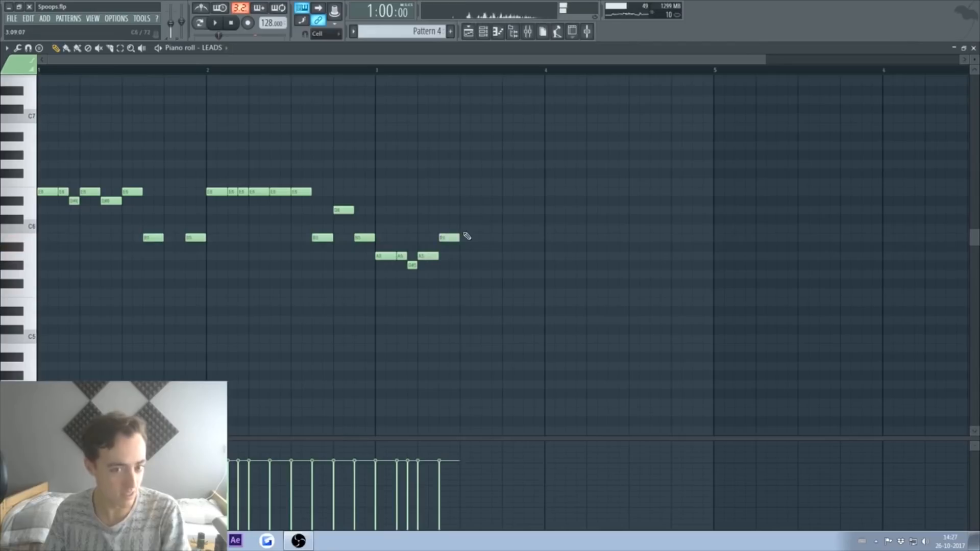
pyautogui.press('space')
pyautogui.press('space')
pyautogui.click(382, 71)
pyautogui.press('space')
pyautogui.press('space')
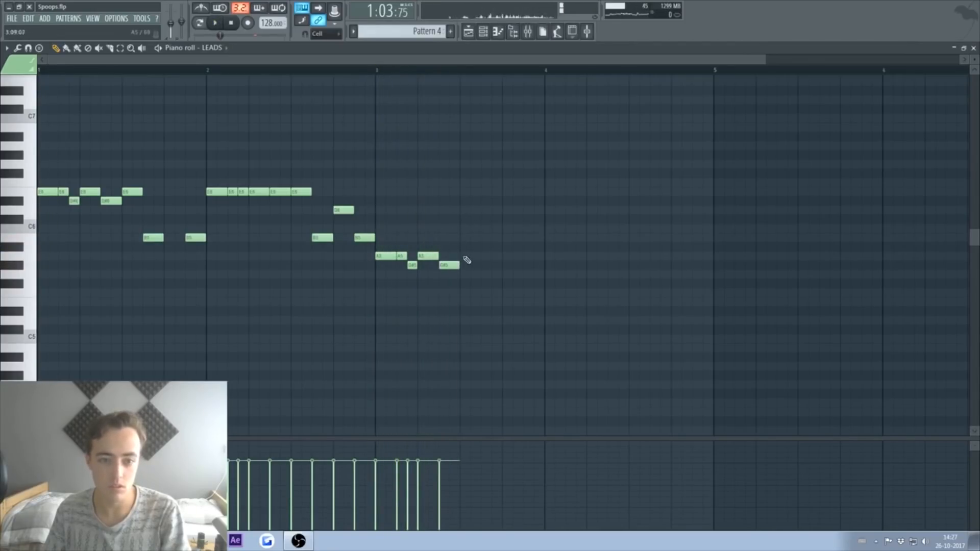
pyautogui.click(491, 238)
pyautogui.press('space')
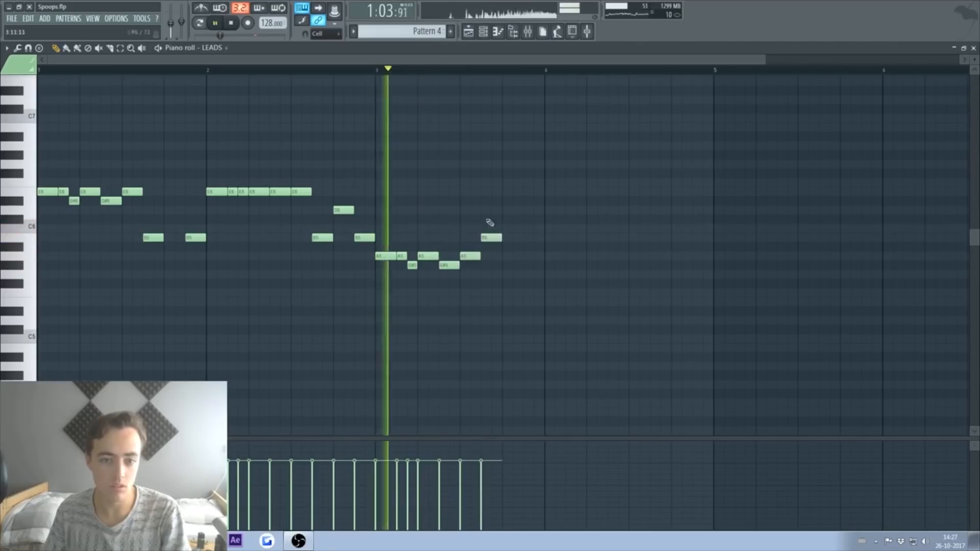
pyautogui.click(534, 238)
pyautogui.click(555, 210)
pyautogui.rightClick(556, 212)
pyautogui.press('space')
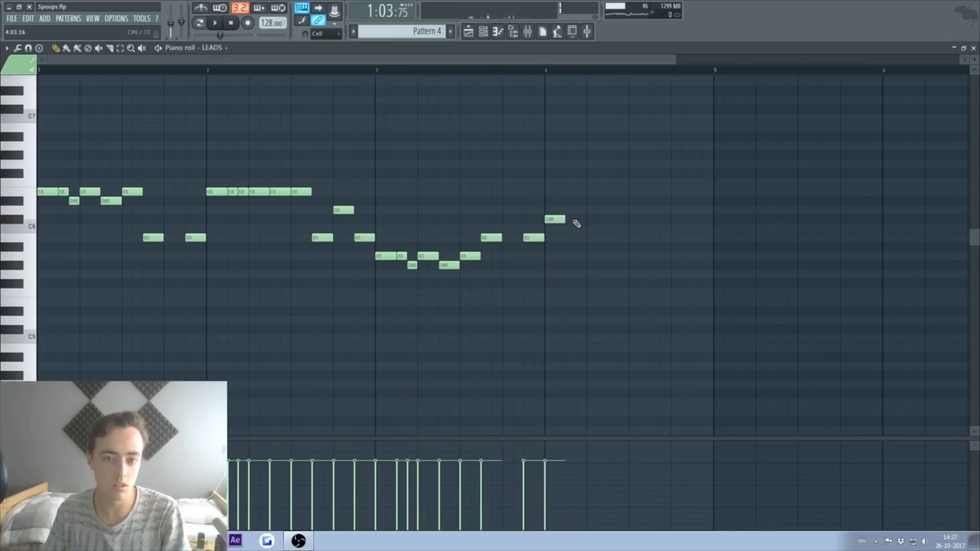
# Step: Raise the opening notes five semitones and return to the Playlist
pyautogui.click(47, 192)
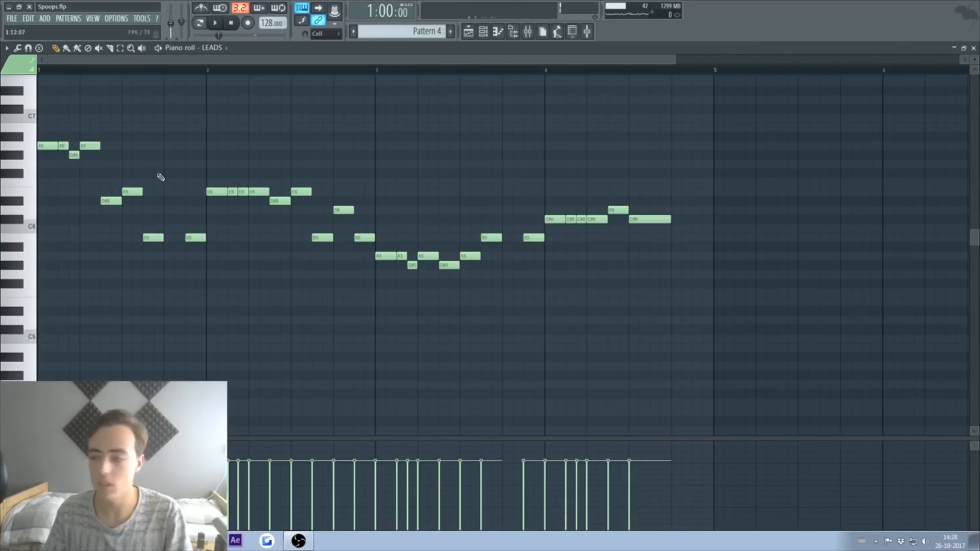
pyautogui.press('space')
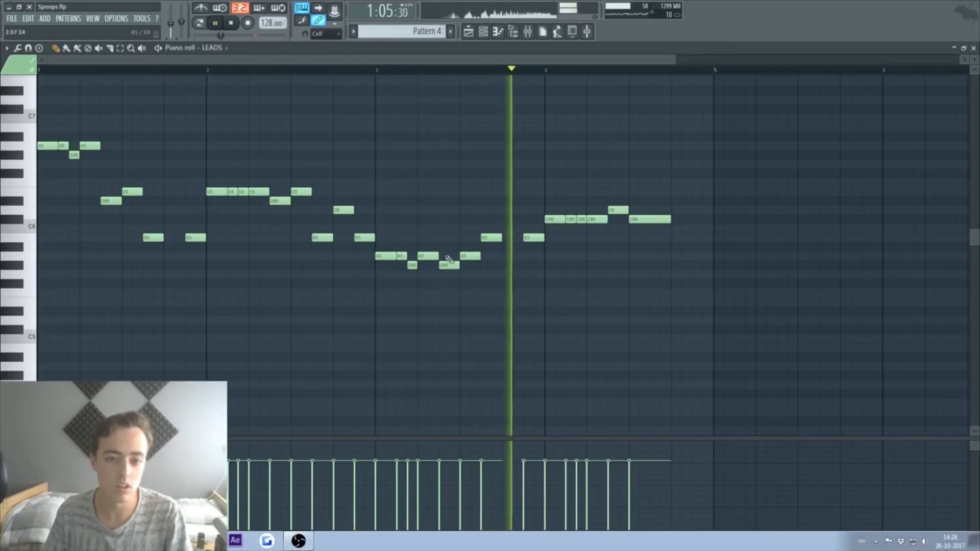
pyautogui.press('space')
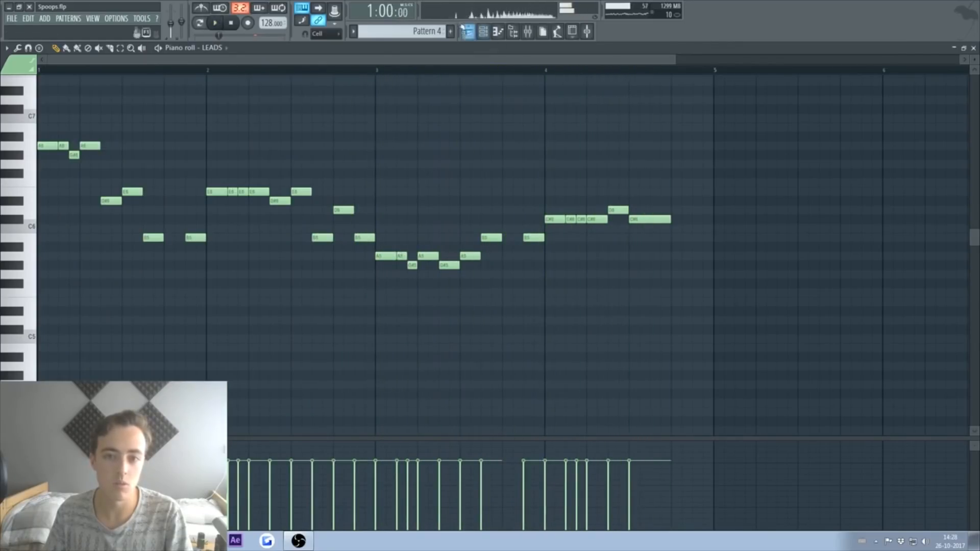
pyautogui.click(468, 35)
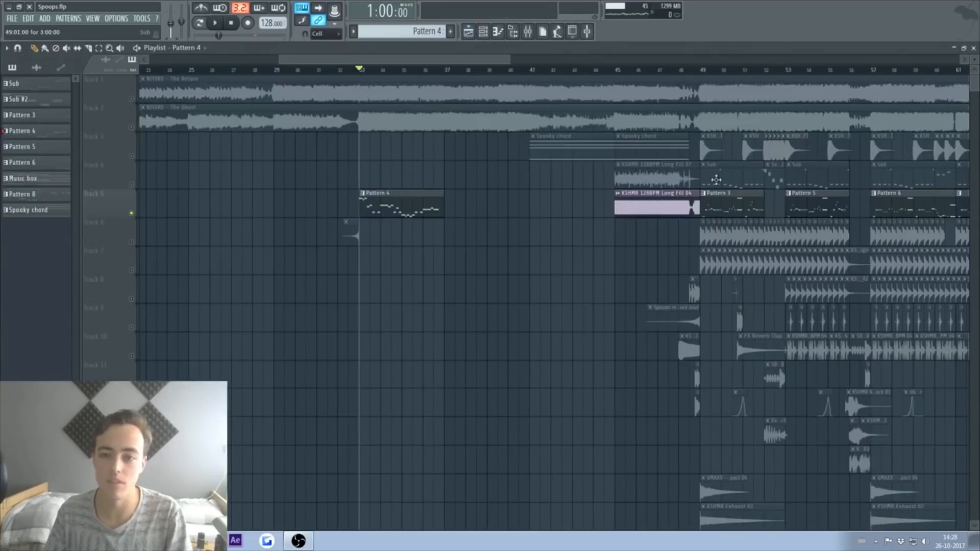
# Step: Paint the Sub pattern on Track 4 at bar 33 and make that clip unique as Sub #3
pyautogui.click(727, 177)
pyautogui.press('space')
pyautogui.click(388, 176)
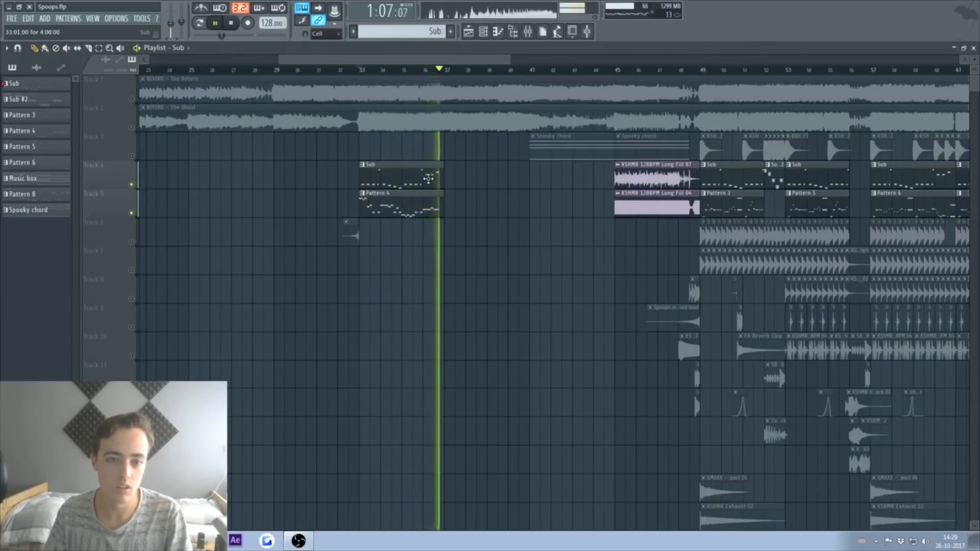
pyautogui.press('space')
pyautogui.click(368, 166)
pyautogui.click(388, 227)
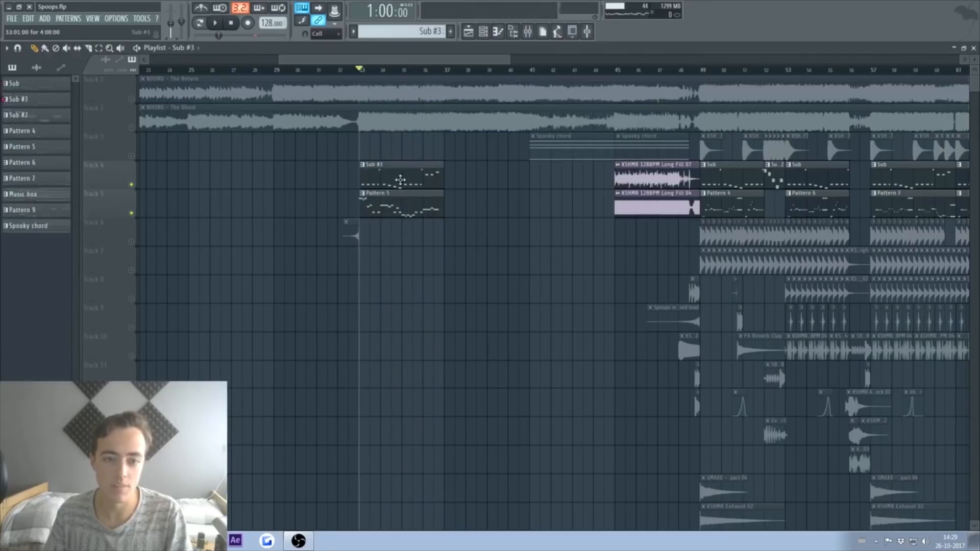
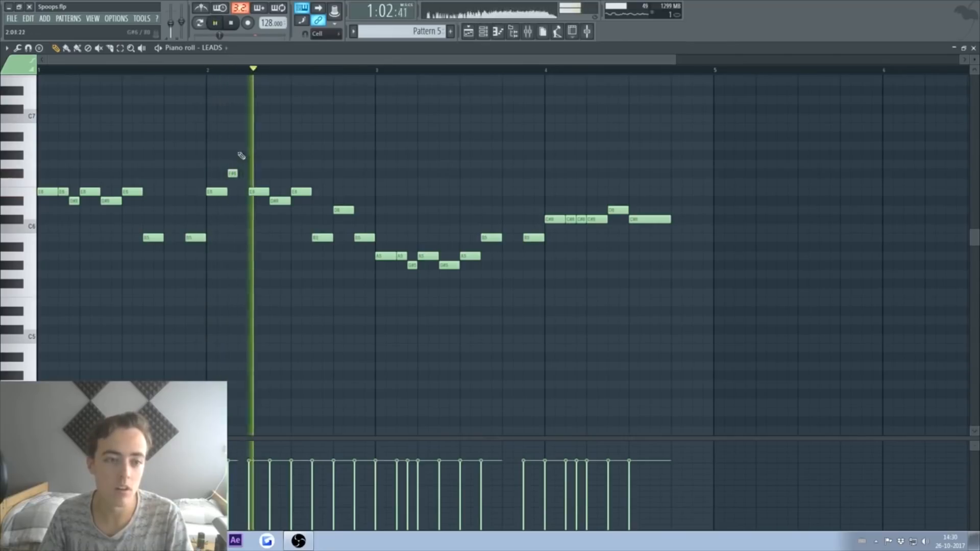
# Step: Draw the Bass 2 line: a bar-1 note, the F4 held to bar 2, and a raised short note
pyautogui.press('space')
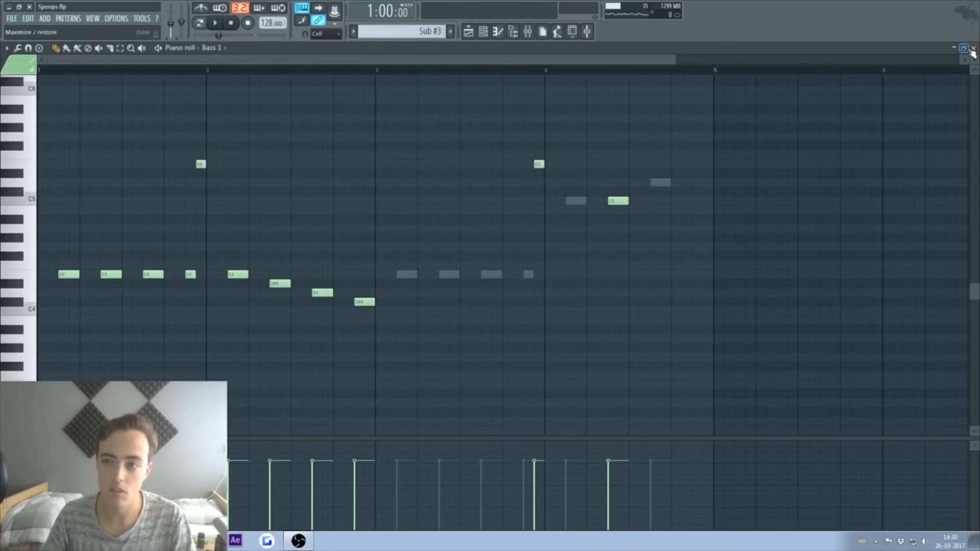
pyautogui.click(973, 48)
pyautogui.click(207, 206)
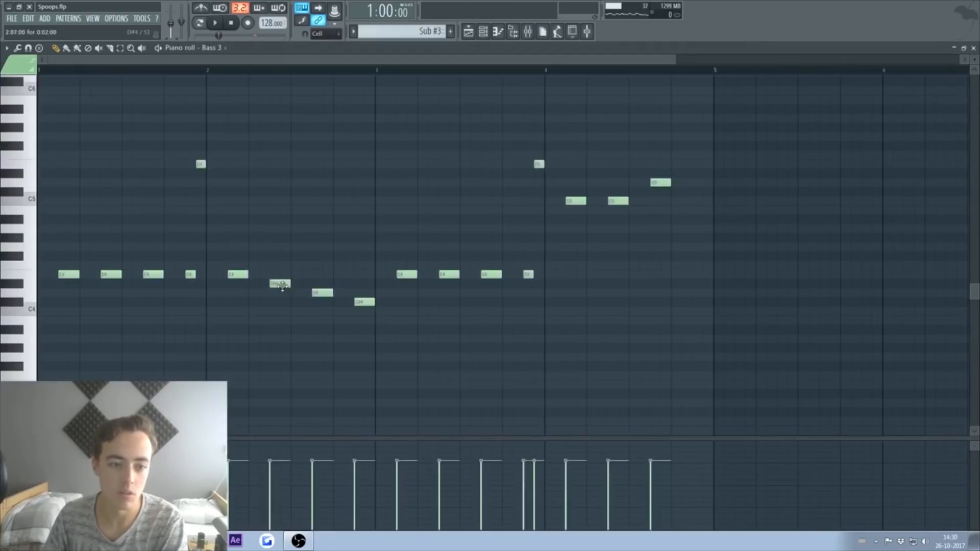
pyautogui.click(47, 266)
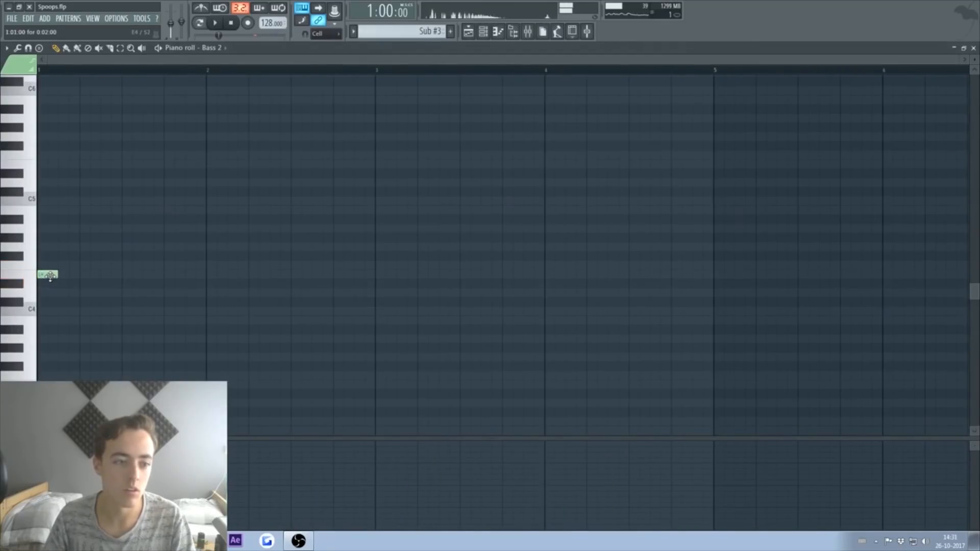
pyautogui.press('space')
pyautogui.moveTo(97, 274); pyautogui.dragTo(343, 275)
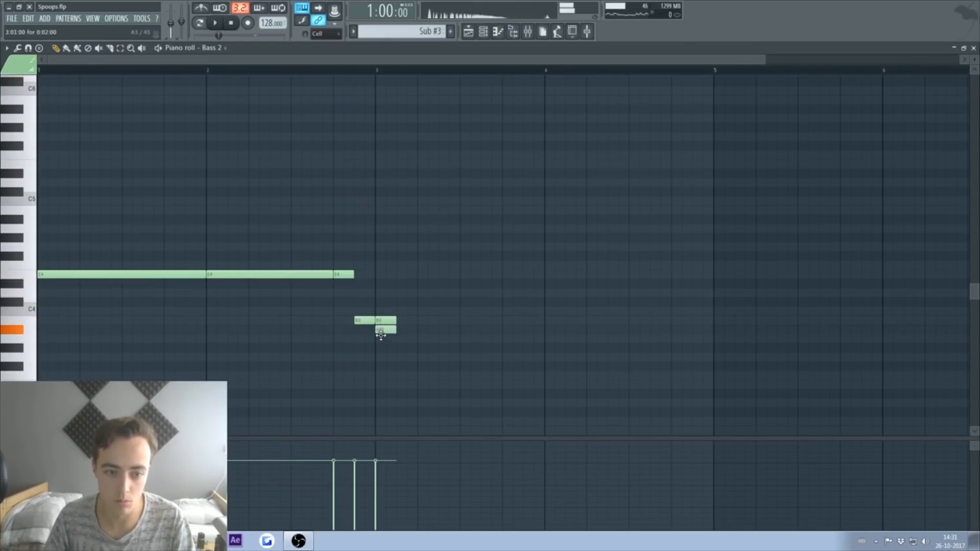
pyautogui.moveTo(558, 320); pyautogui.dragTo(580, 322)
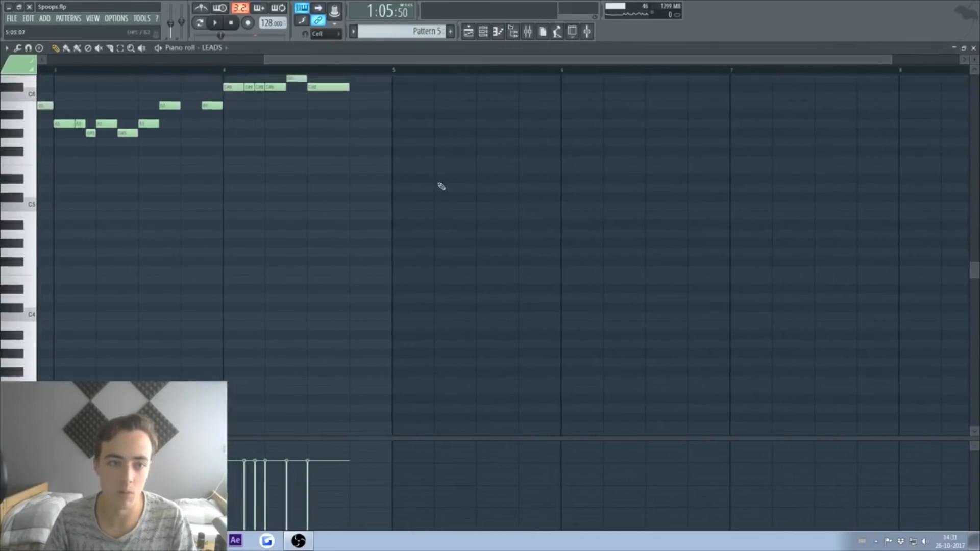
# Step: Lower the bar-4 lead notes one semitone and play them back
pyautogui.scroll(5, 442, 186)
pyautogui.press('space')
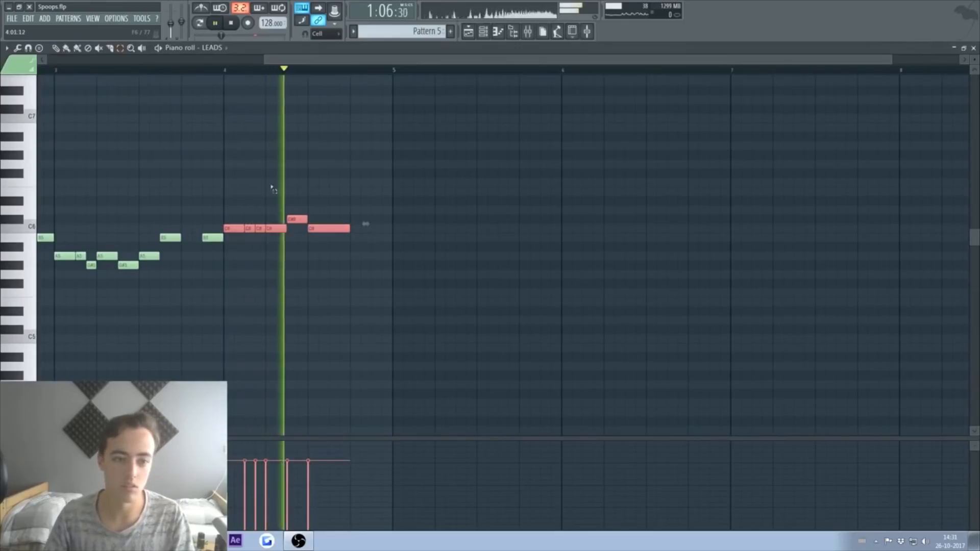
pyautogui.press('space')
pyautogui.press('space')
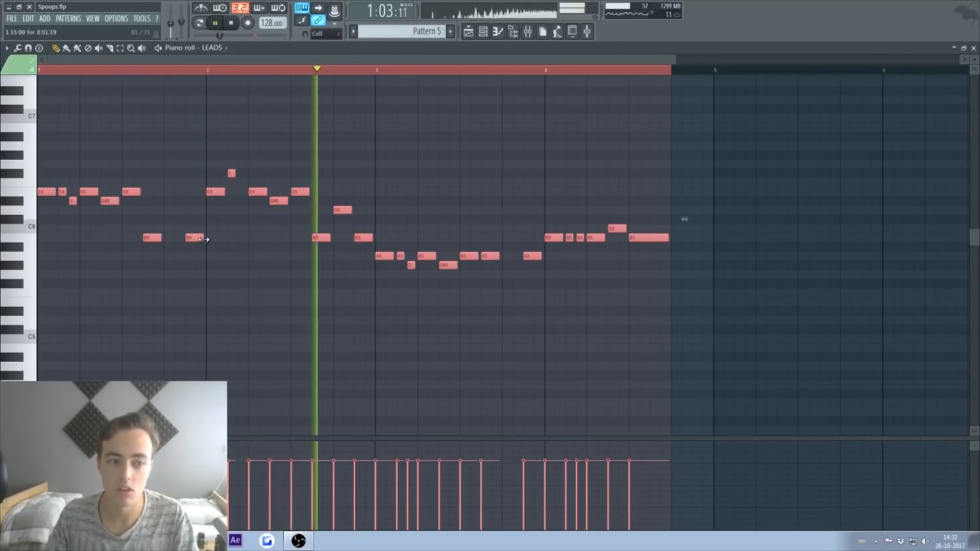
pyautogui.click(974, 48)
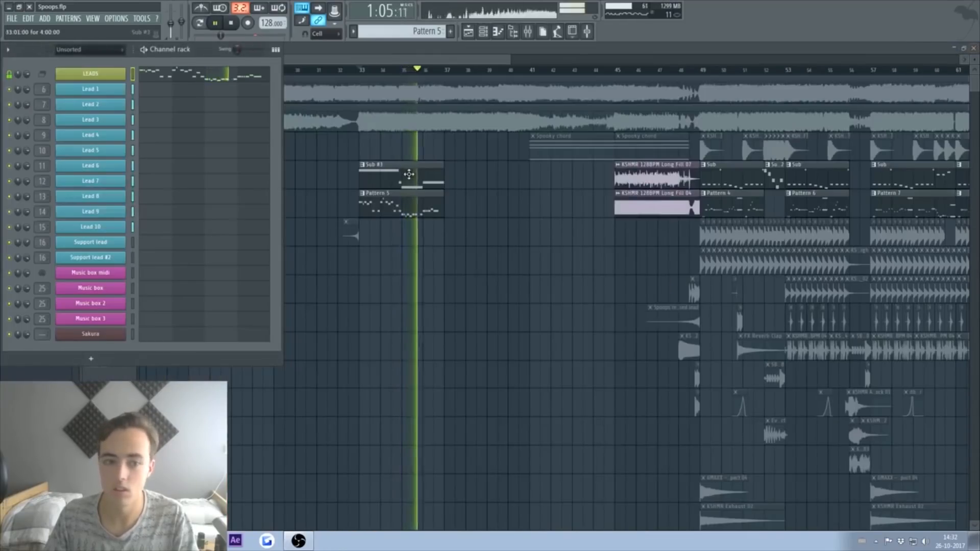
# Step: Finish the bass line and paint another Sub #3 clip at bar 37
pyautogui.doubleClick(390, 197)
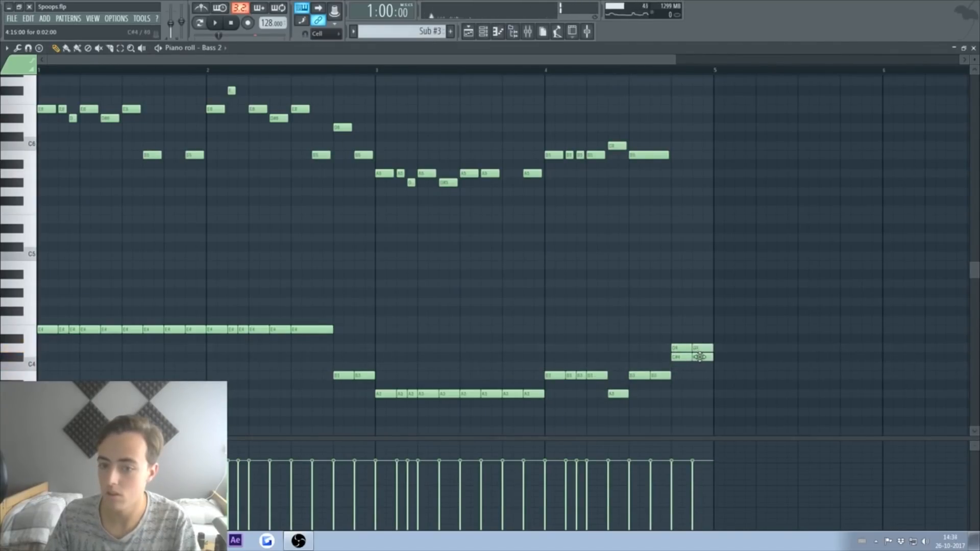
pyautogui.press('space')
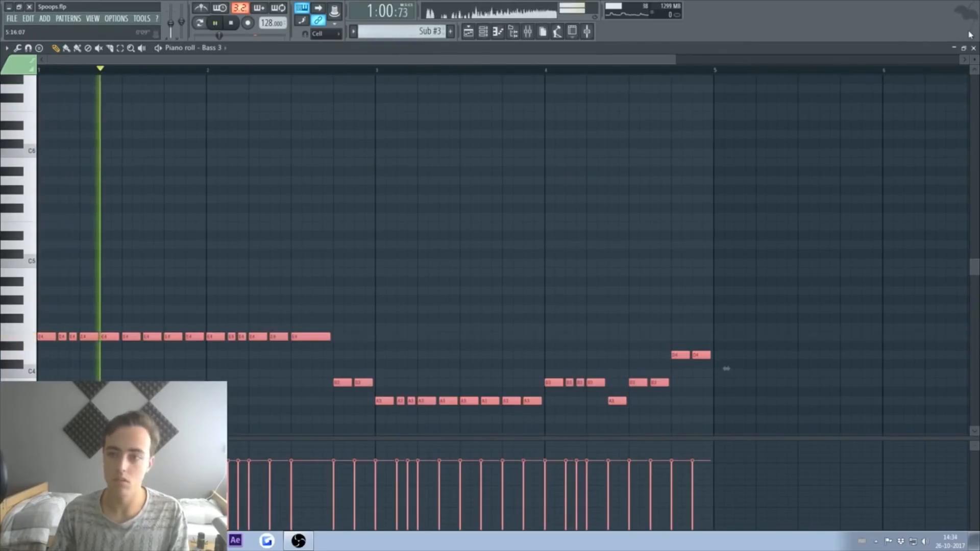
pyautogui.click(974, 48)
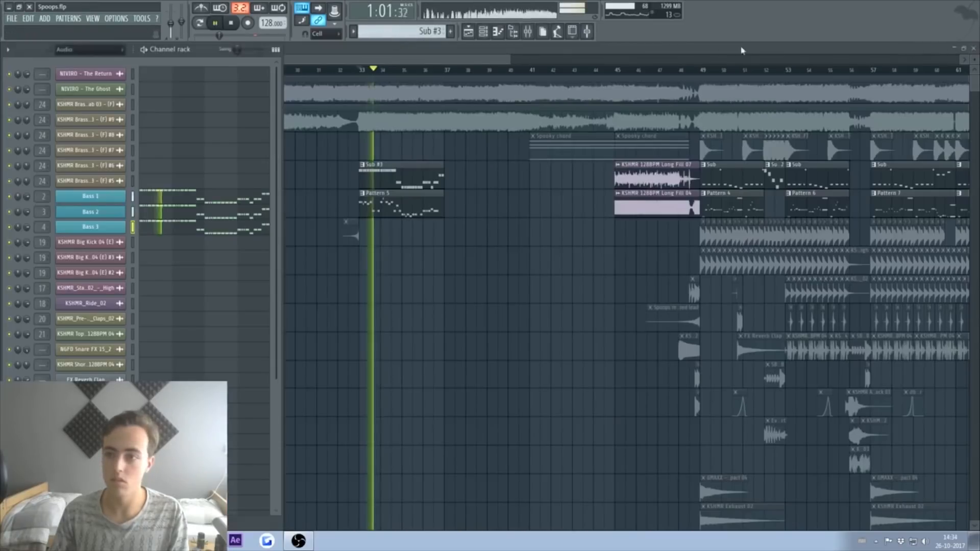
pyautogui.click(433, 174)
pyautogui.click(449, 176)
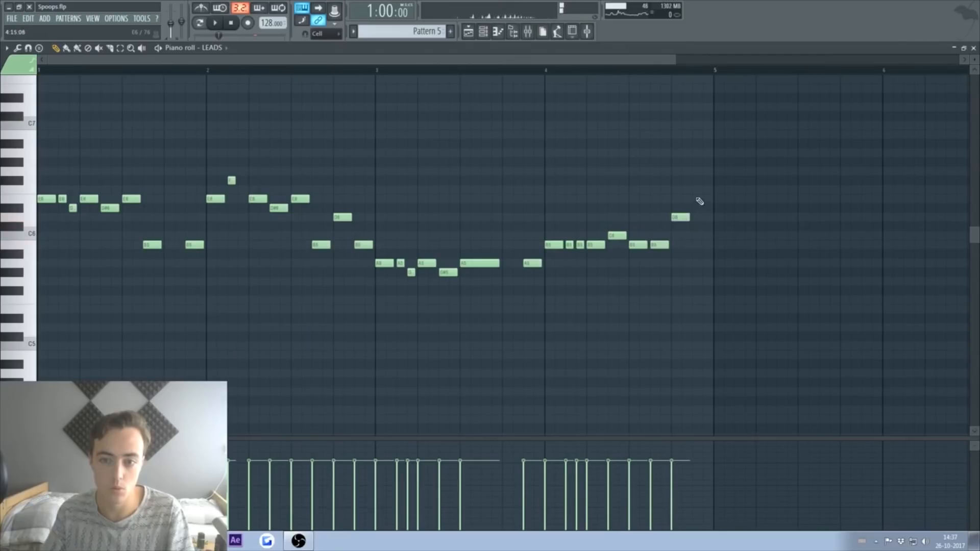
# Step: Refine the Pattern 6 lead, auditioning the E6 and shortening the high note before bar 3
pyautogui.click(636, 71)
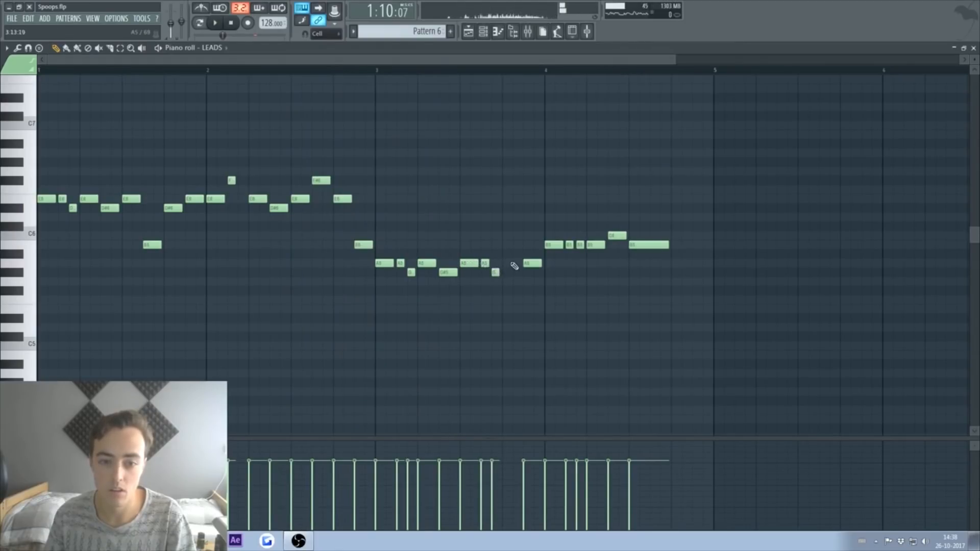
pyautogui.press('space')
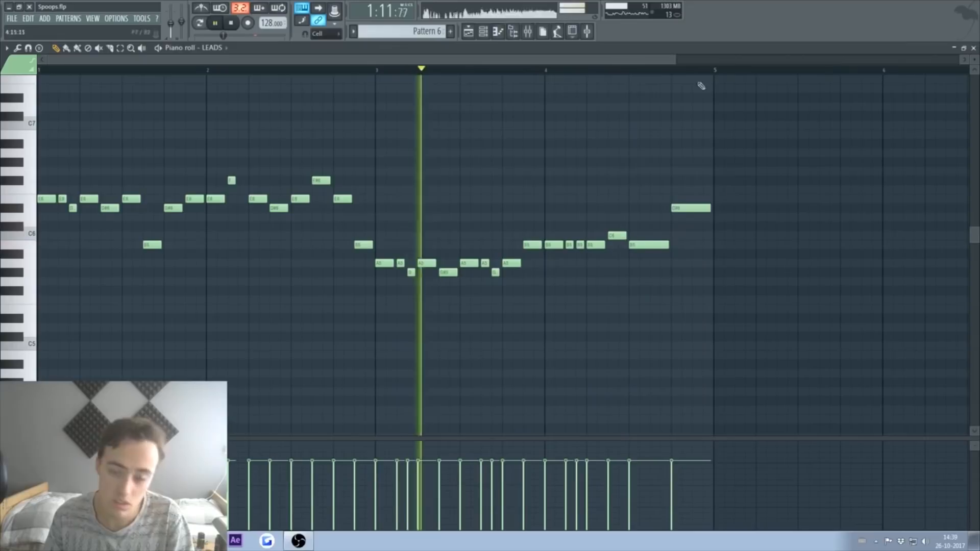
pyautogui.click(974, 48)
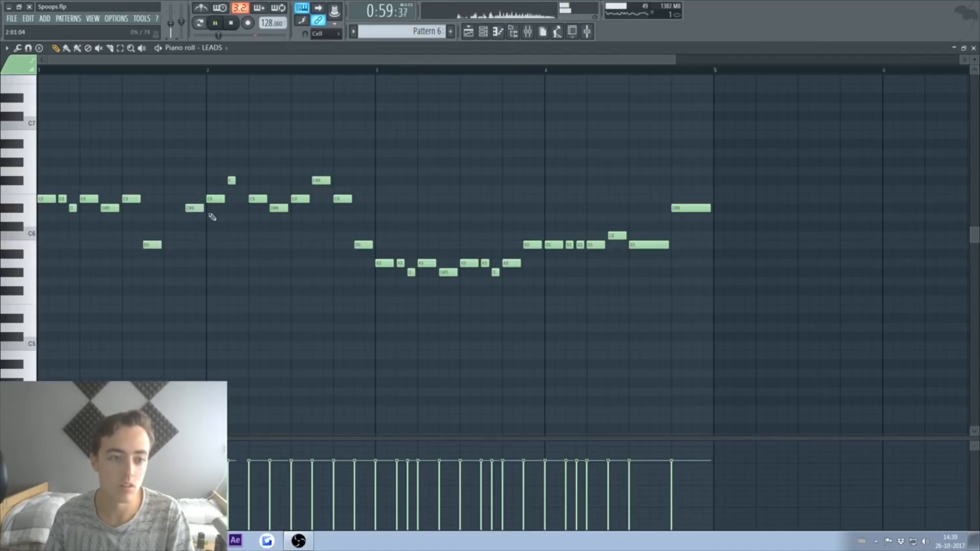
pyautogui.click(109, 73)
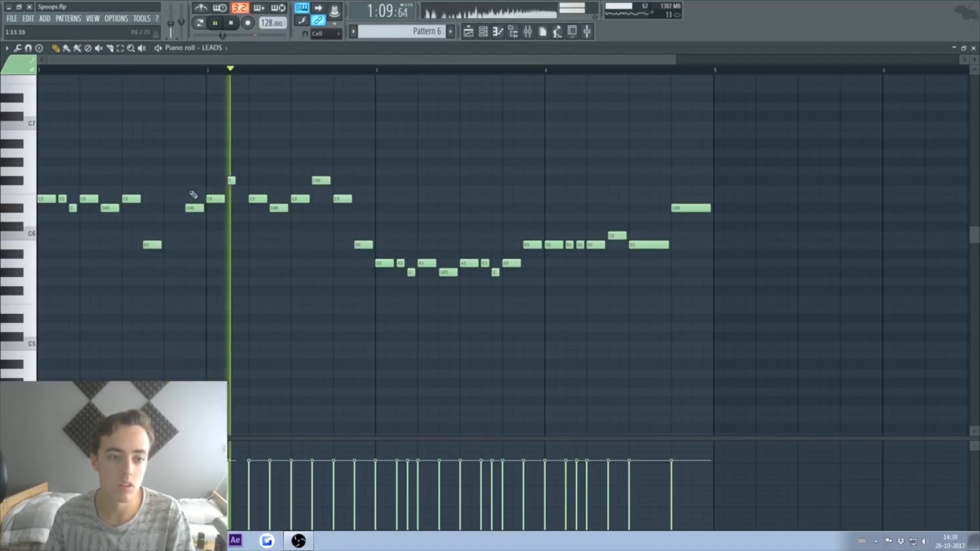
pyautogui.press('space')
pyautogui.click(301, 198)
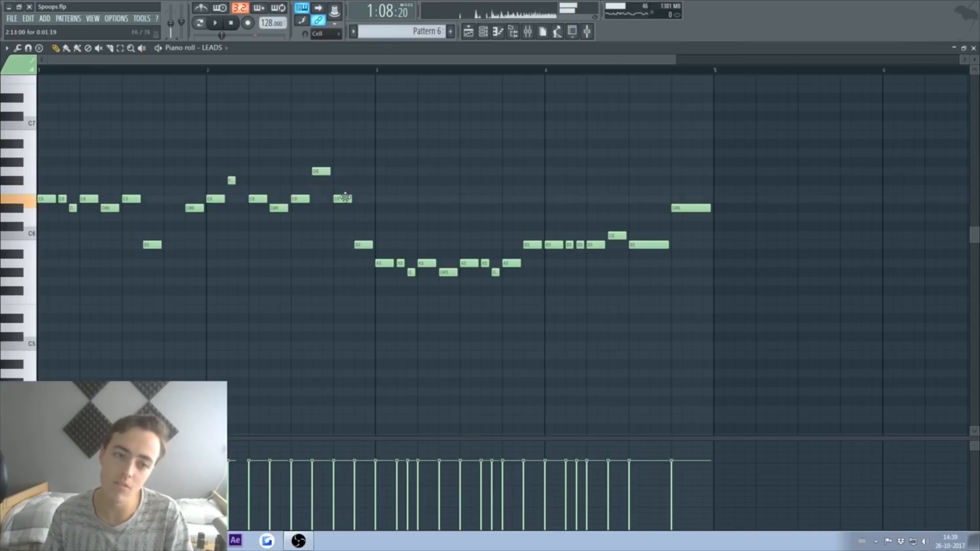
pyautogui.click(269, 72)
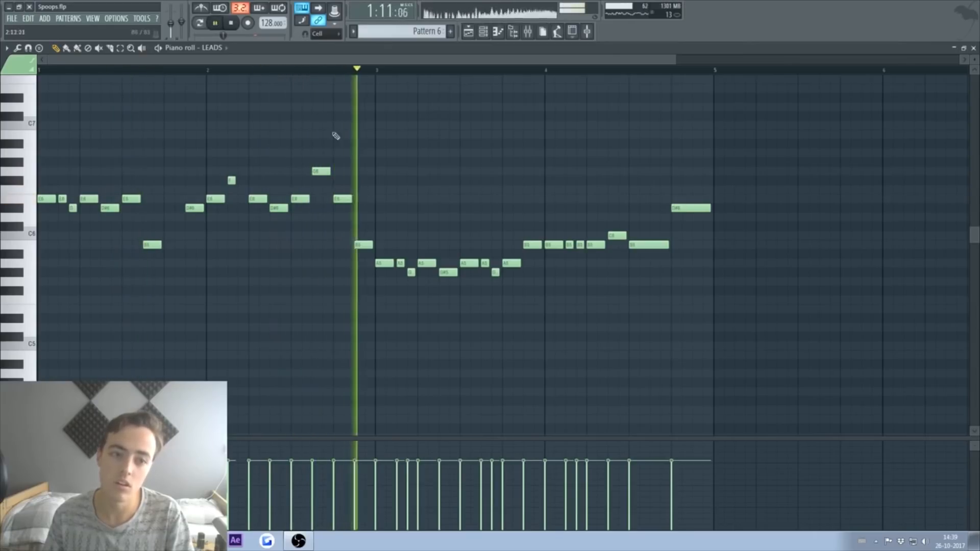
pyautogui.moveTo(329, 172); pyautogui.dragTo(319, 170)
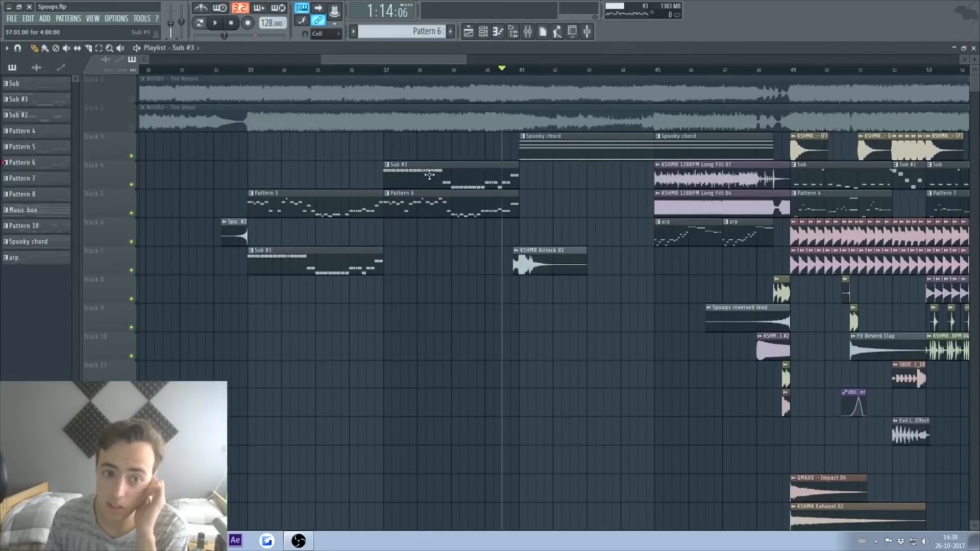
# Step: Move the Sub #3 clip down a track and place a new 'Chords' pattern at bar 33
pyautogui.moveTo(429, 175); pyautogui.dragTo(429, 261)
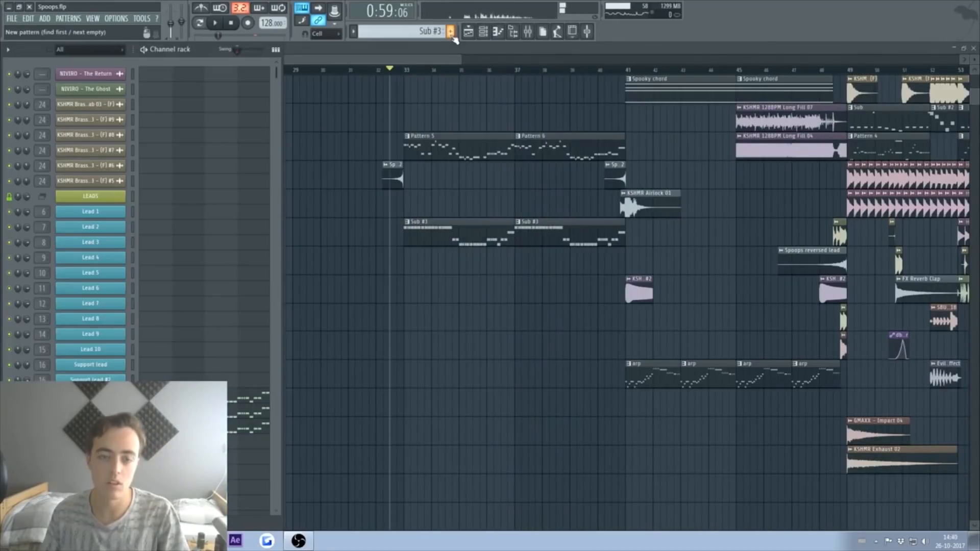
pyautogui.click(451, 32)
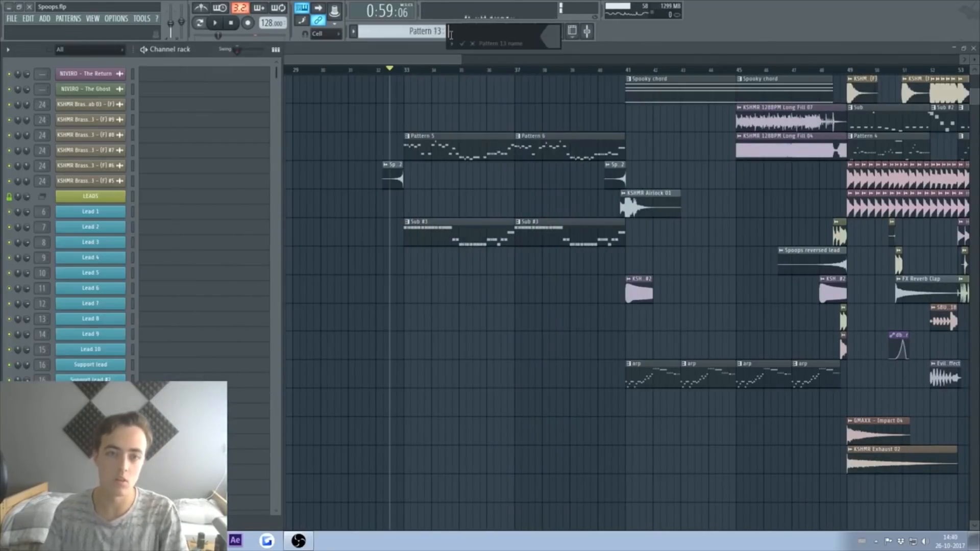
pyautogui.write('Chords')
pyautogui.press('Return')
pyautogui.click(414, 265)
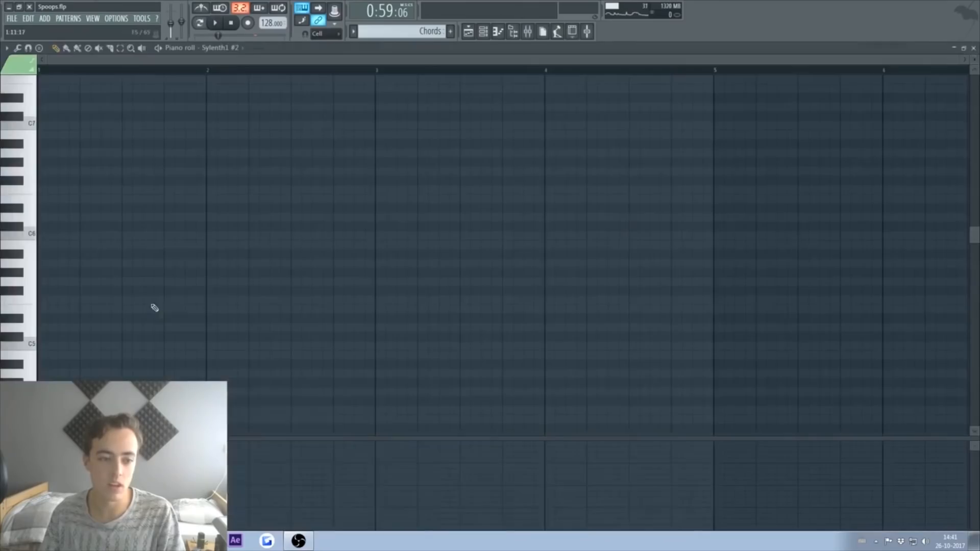
# Step: Paste the chord notes, test a semitone shift up and back, and pick out the E4
pyautogui.hotkey('ctrl', 'v')
pyautogui.scroll(-3, 173, 306)
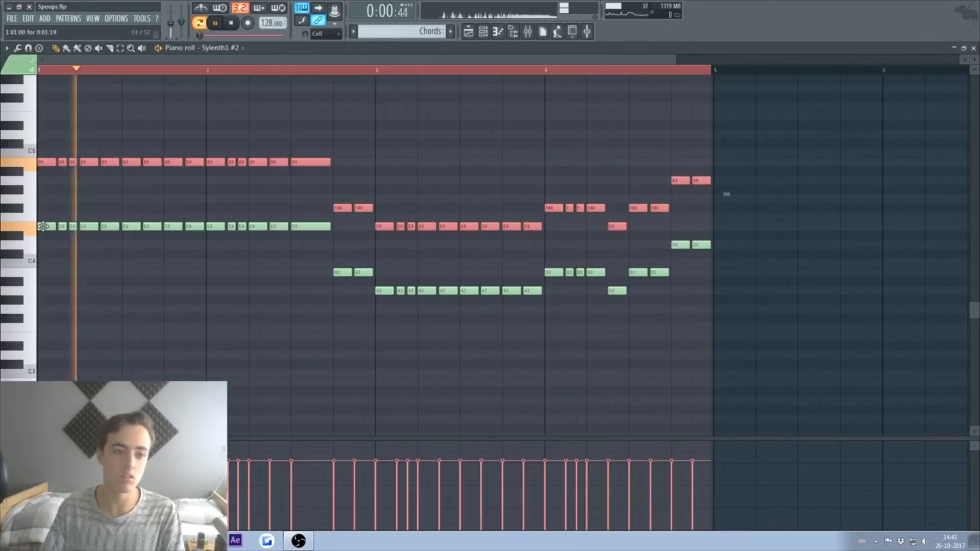
pyautogui.press('space')
pyautogui.hotkey('shift', 'Up')
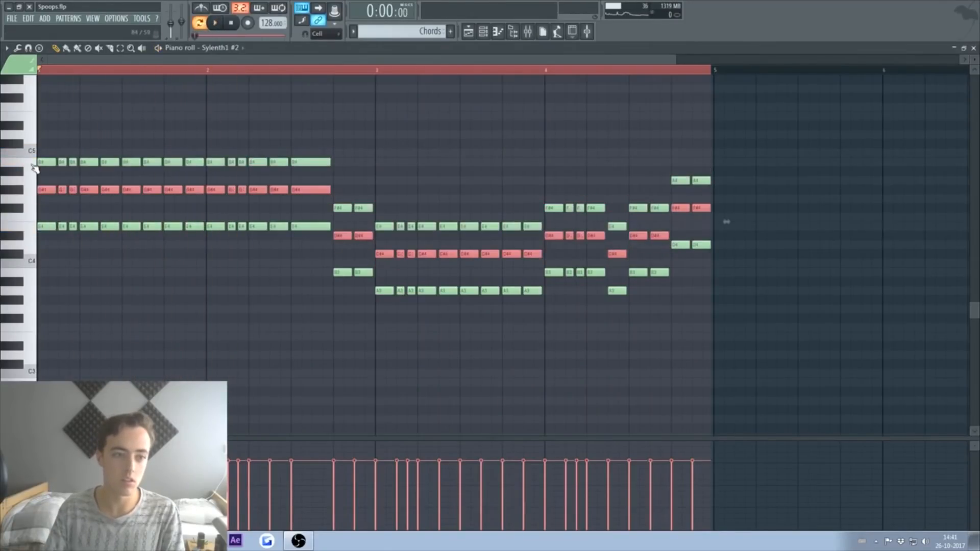
pyautogui.press('space')
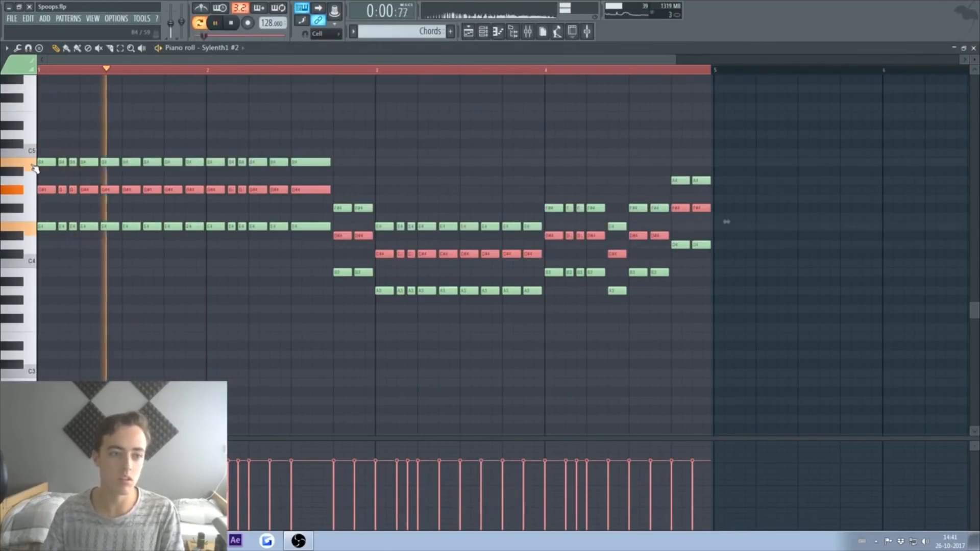
pyautogui.hotkey('shift', 'Down')
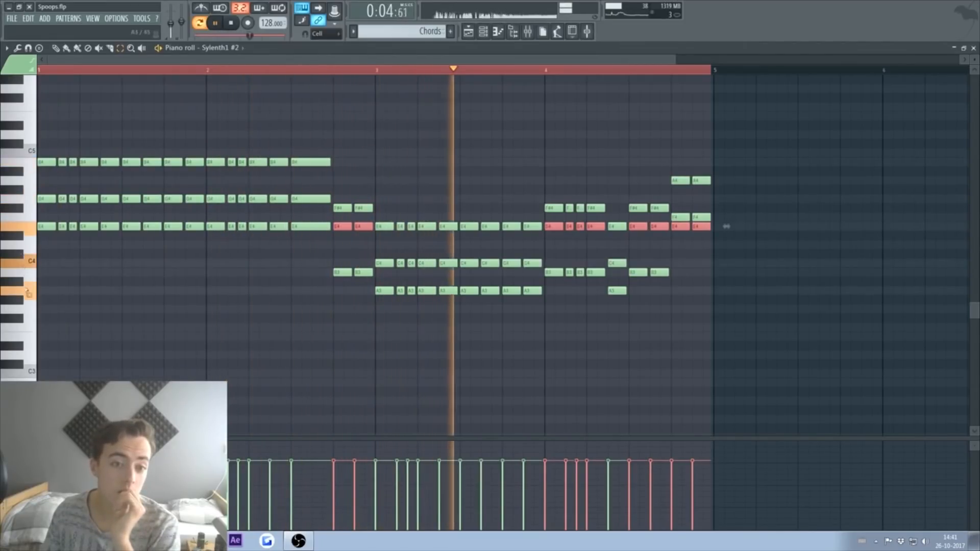
pyautogui.press('space')
pyautogui.click(597, 227)
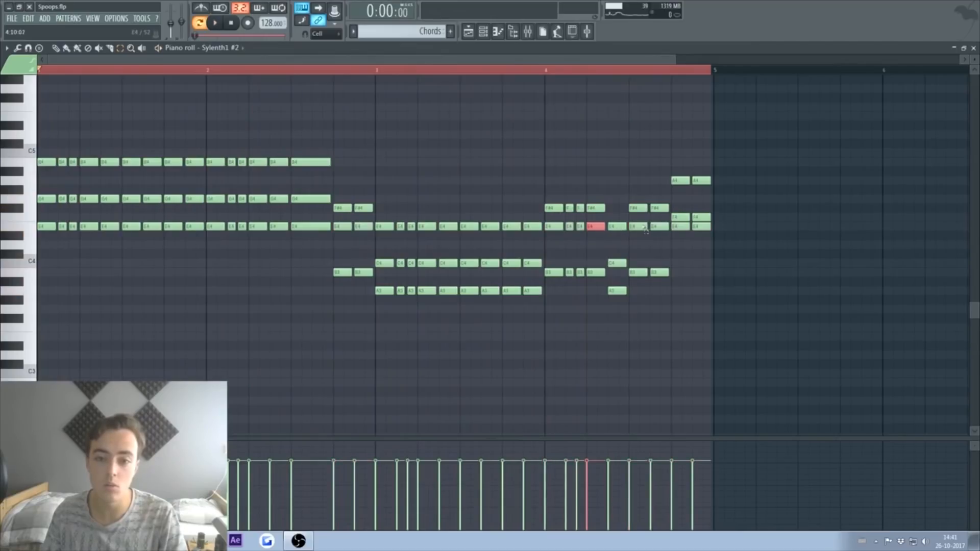
pyautogui.press('space')
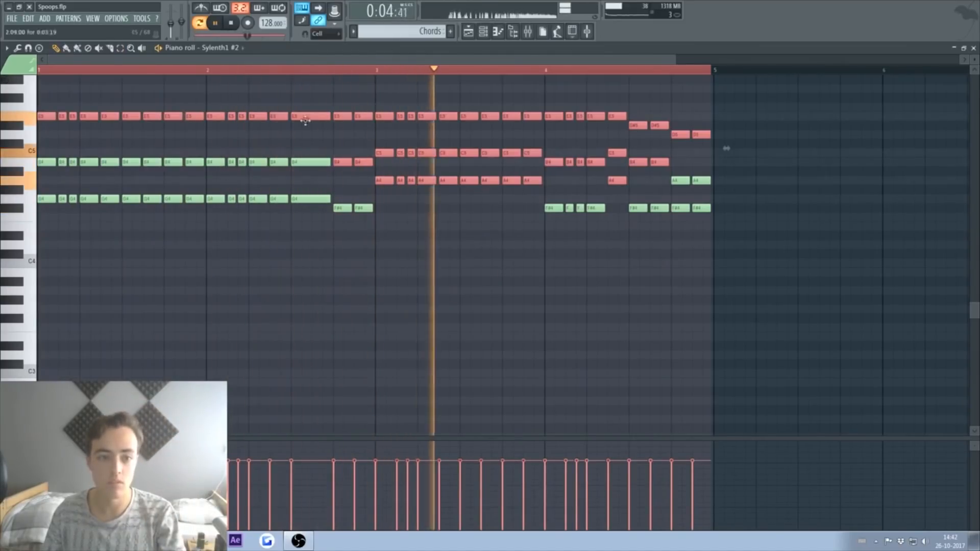
# Step: Move the bar-4 E5 chord note down to D#5 and audition it
pyautogui.scroll(3, 545, 256)
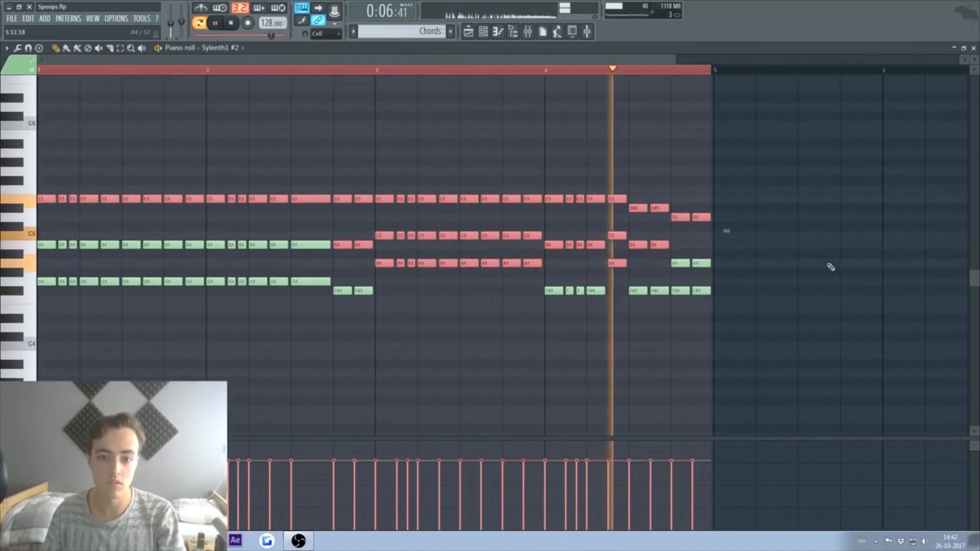
pyautogui.press('space')
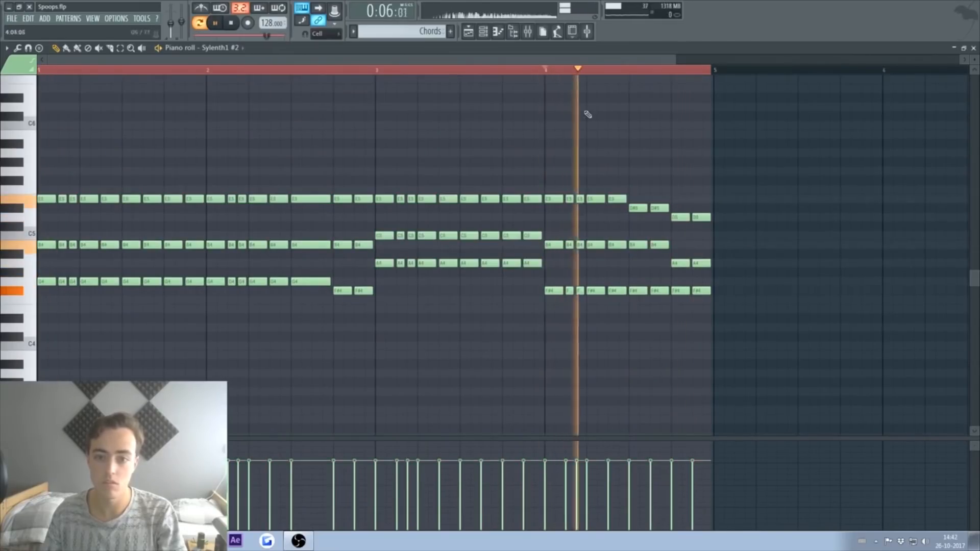
pyautogui.press('space')
pyautogui.moveTo(613, 199); pyautogui.dragTo(615, 208)
pyautogui.press('space')
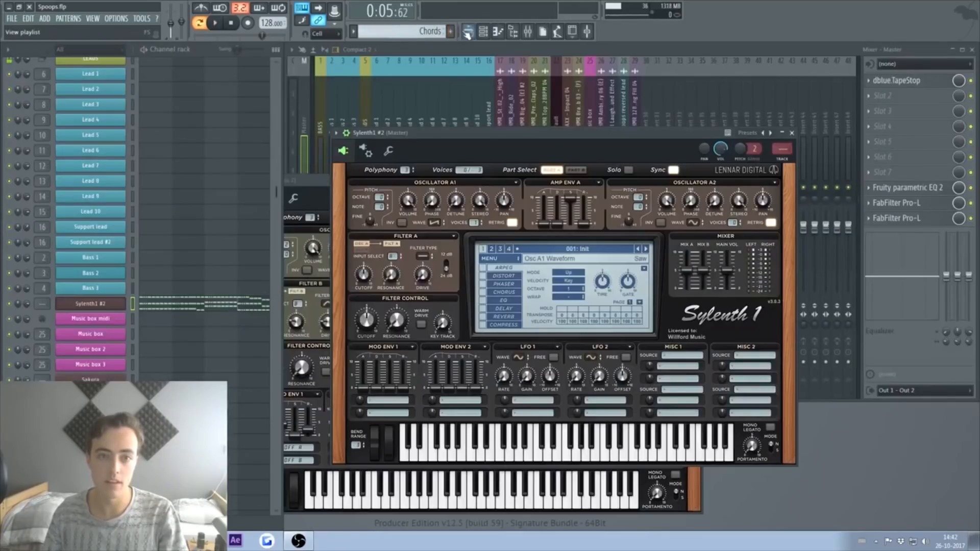
pyautogui.click(467, 31)
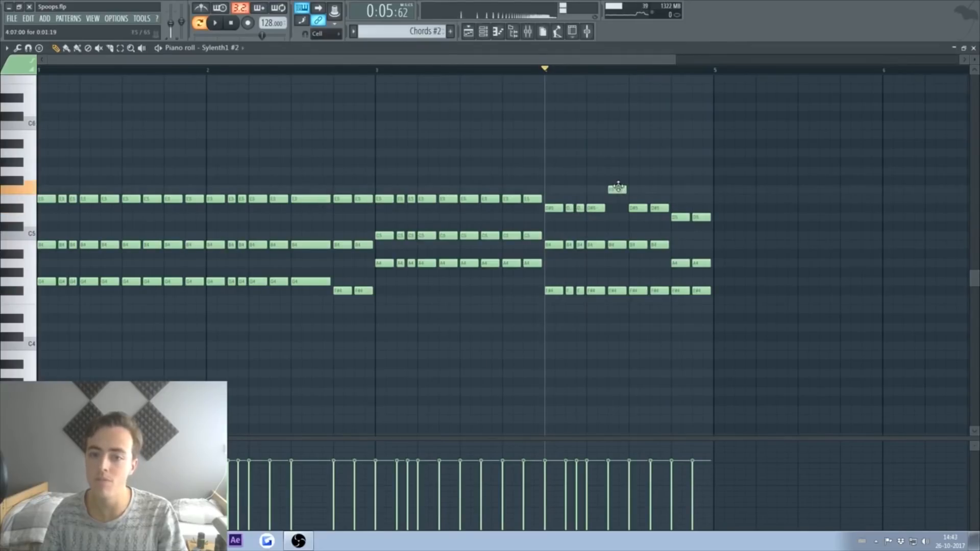
pyautogui.press('space')
# Step: Revoice bar 4: one note to F#5, one to D#5, F#4 to D5, last two to F4
pyautogui.moveTo(636, 205); pyautogui.dragTo(636, 178)
pyautogui.press('space')
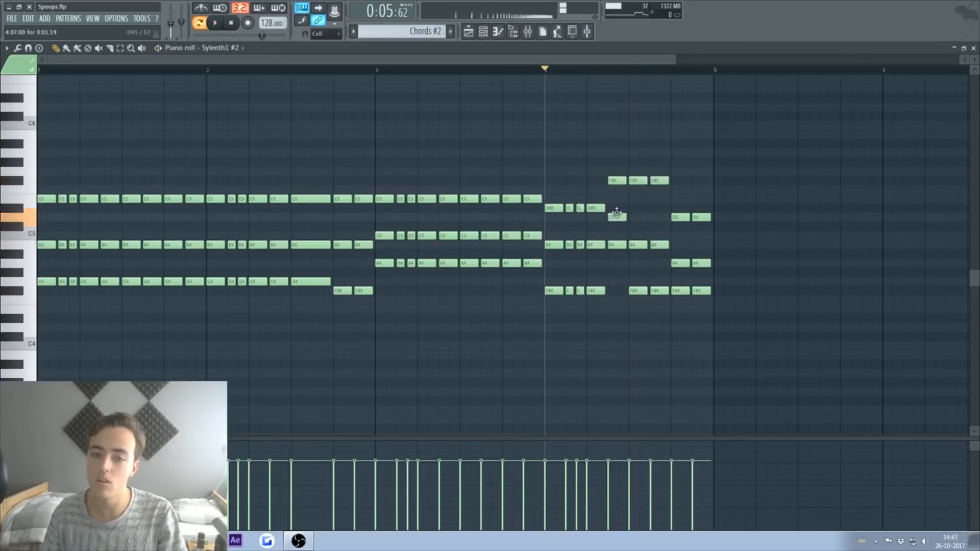
pyautogui.moveTo(617, 212); pyautogui.dragTo(617, 206)
pyautogui.press('space')
pyautogui.moveTo(638, 291); pyautogui.dragTo(637, 207)
pyautogui.press('space')
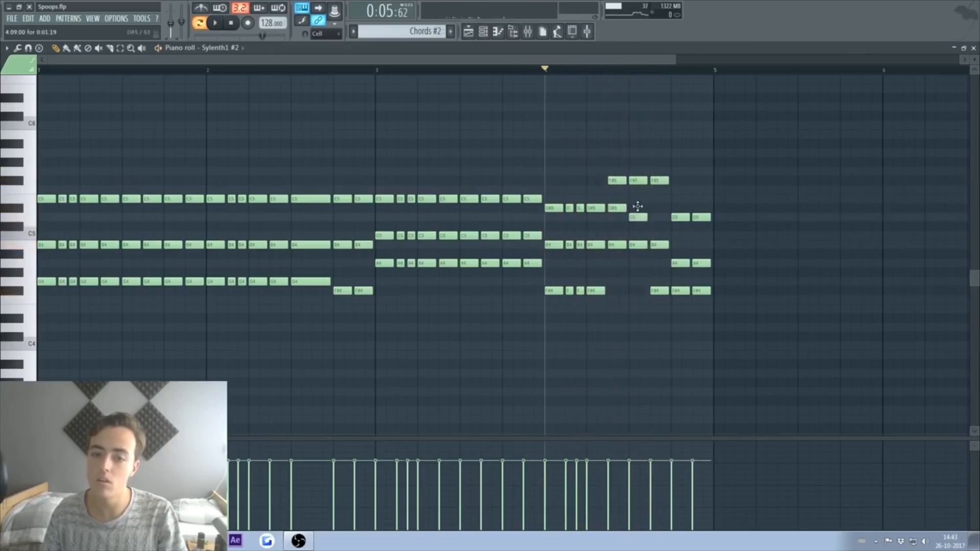
pyautogui.press('space')
pyautogui.moveTo(682, 293); pyautogui.dragTo(698, 301)
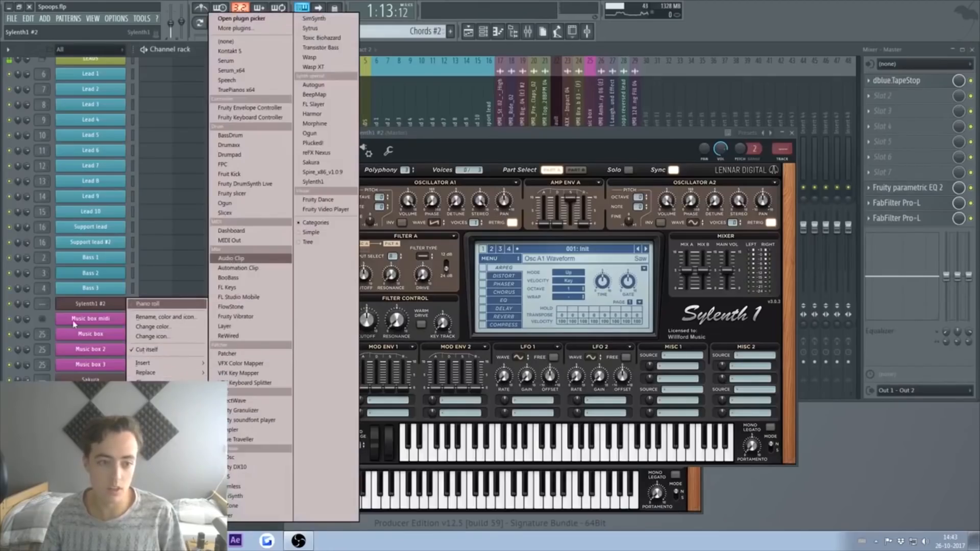
# Step: Load the Chord Egg preset and set both MOD ENV 1 destinations to None
pyautogui.click(81, 302)
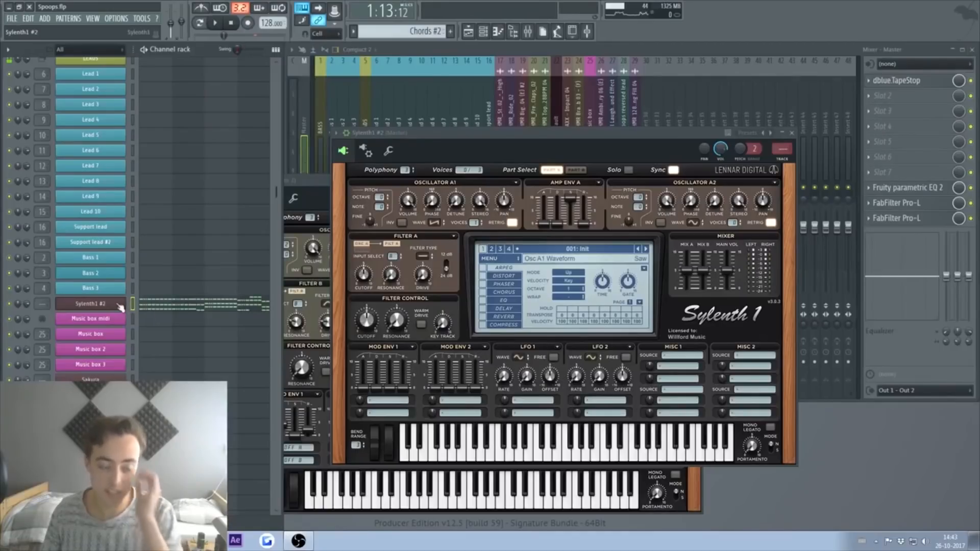
pyautogui.click(215, 23)
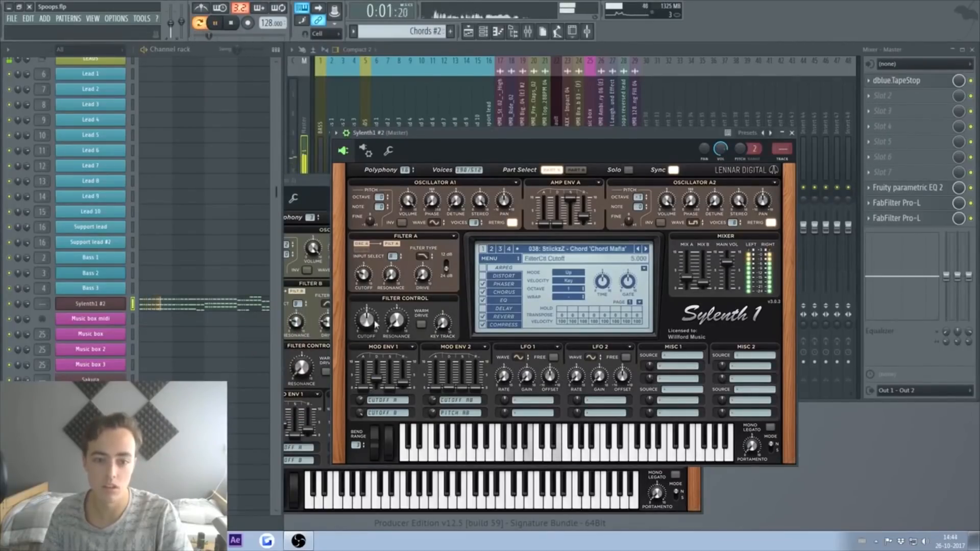
pyautogui.click(647, 249)
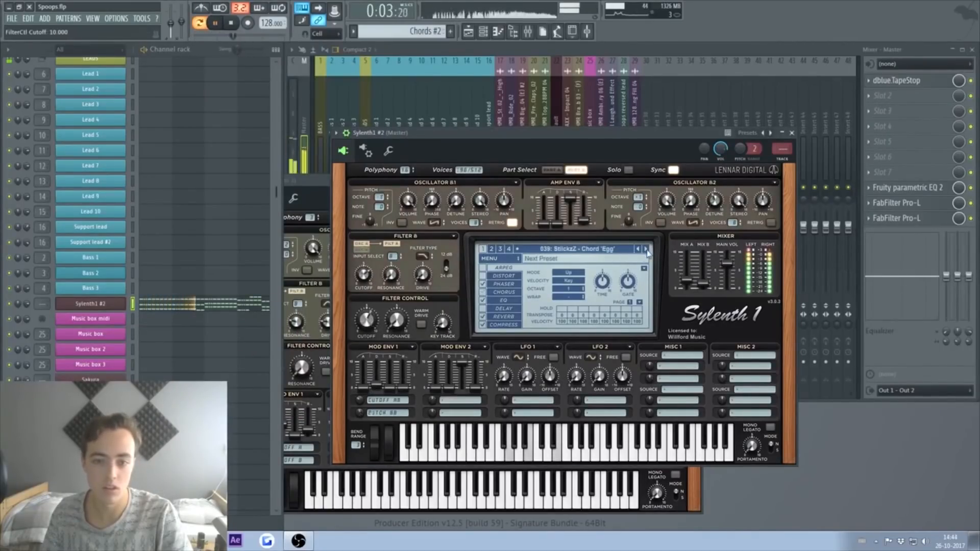
pyautogui.click(388, 400)
pyautogui.click(389, 420)
pyautogui.click(389, 413)
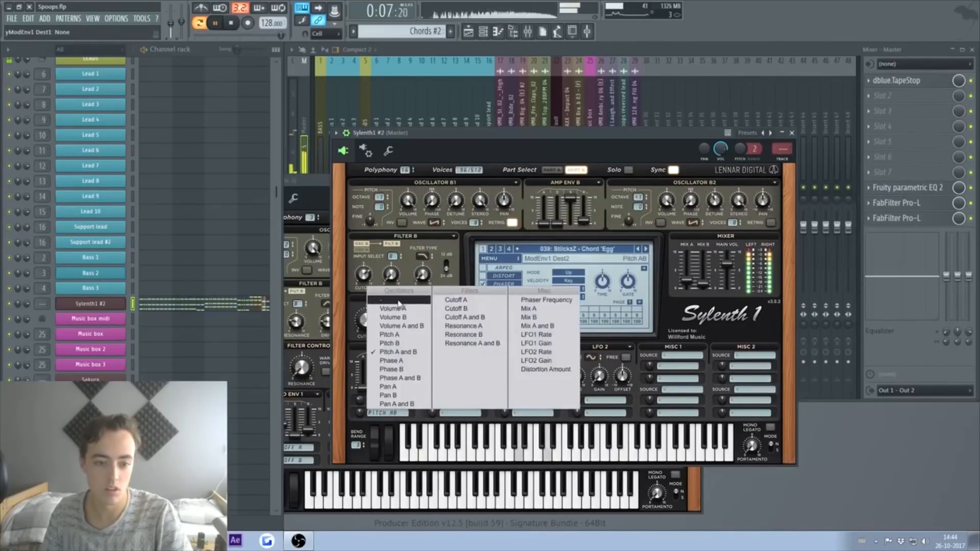
pyautogui.click(399, 303)
# Step: Select all Sylenth1 #2 chord notes and set up the cloned Chords 2 layer
pyautogui.click(793, 133)
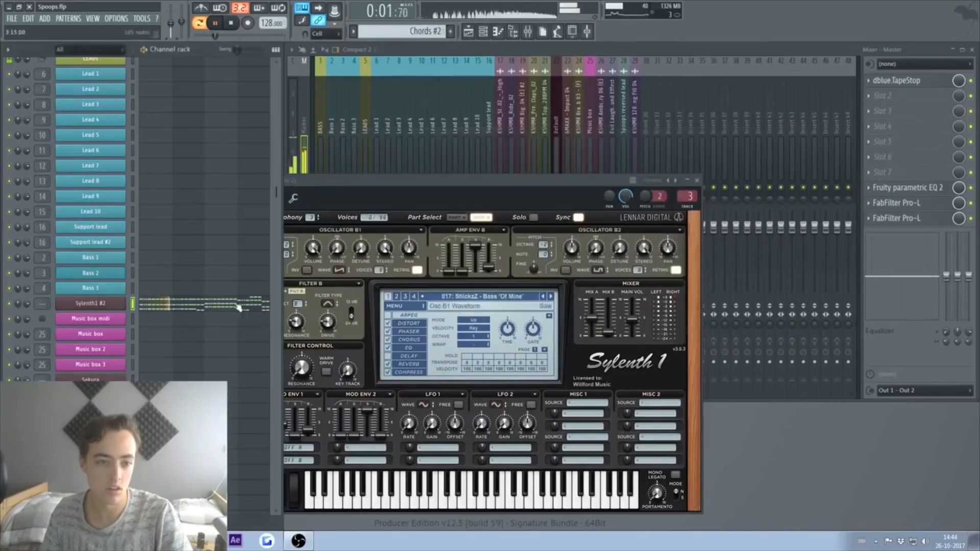
pyautogui.click(166, 303)
pyautogui.hotkey('ctrl', 'a')
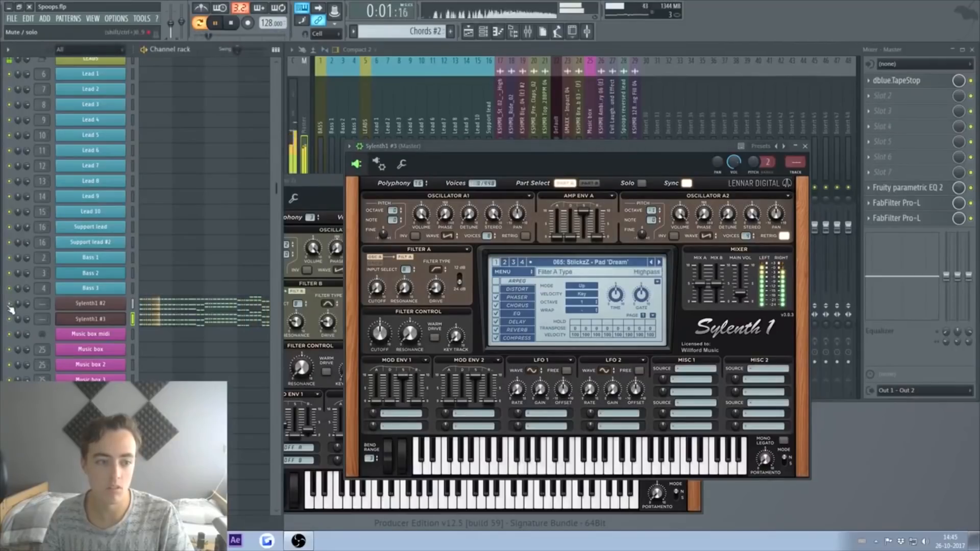
pyautogui.click(808, 148)
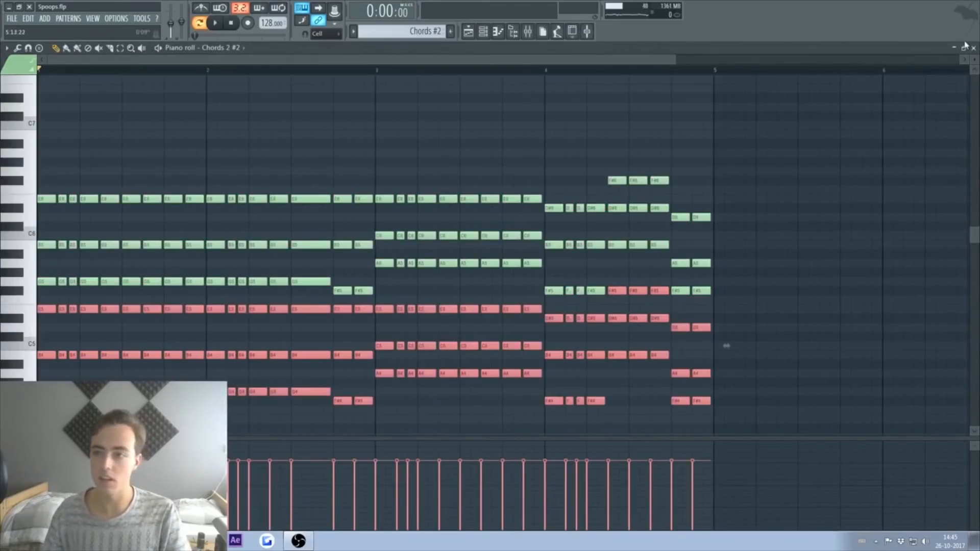
# Step: Switch the new layer to Pad Frost, disable ARPEG, and lower the filter cutoff to about 6.4
pyautogui.click(965, 46)
pyautogui.press('space')
pyautogui.click(673, 276)
pyautogui.click(510, 295)
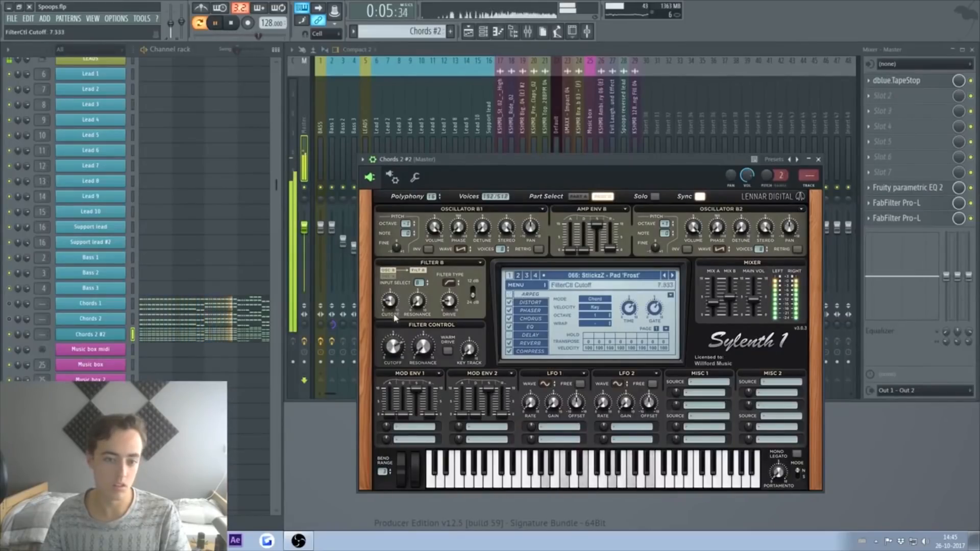
pyautogui.moveTo(395, 317); pyautogui.dragTo(396, 329)
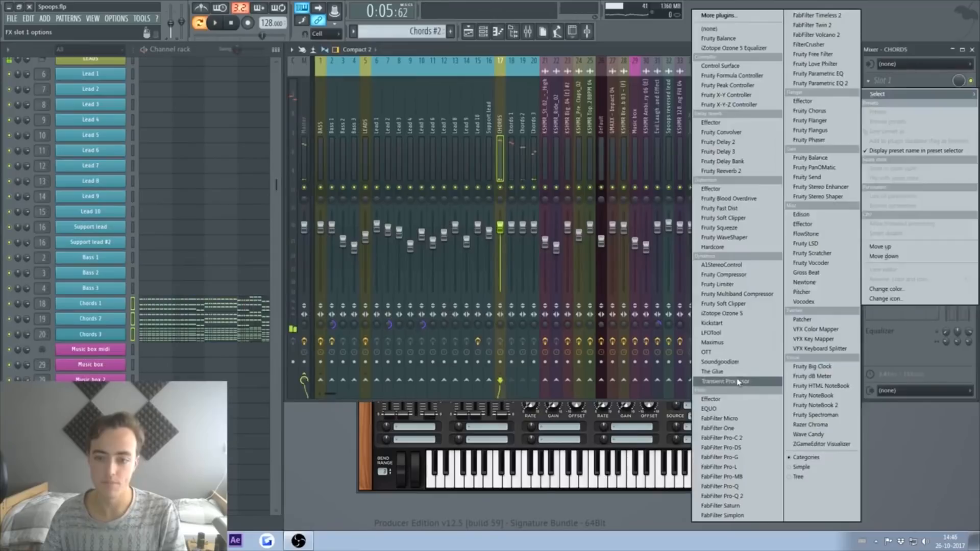
# Step: Add The Glue and Fruity Parametric EQ 2 to the CHORDS mixer track
pyautogui.click(843, 452)
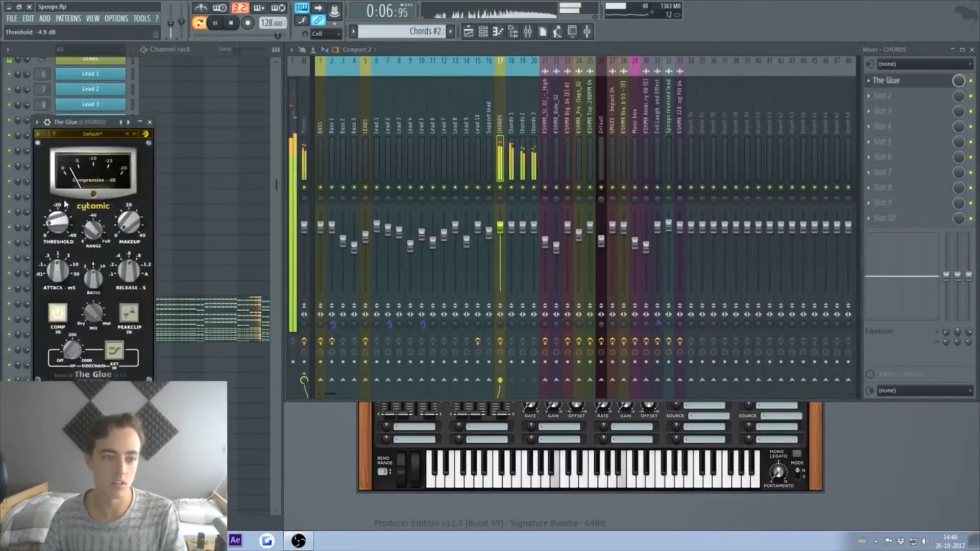
pyautogui.press('space')
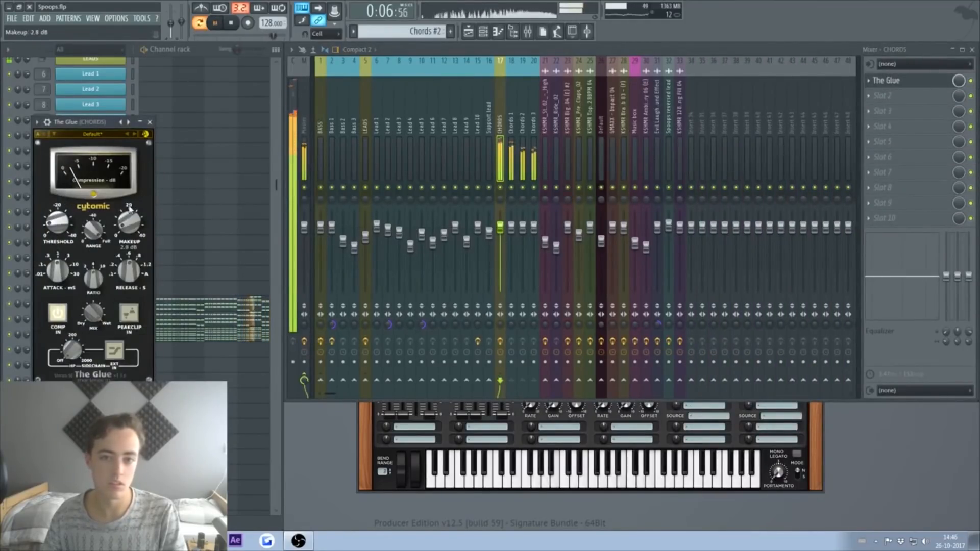
pyautogui.click(914, 97)
pyautogui.moveTo(878, 110)
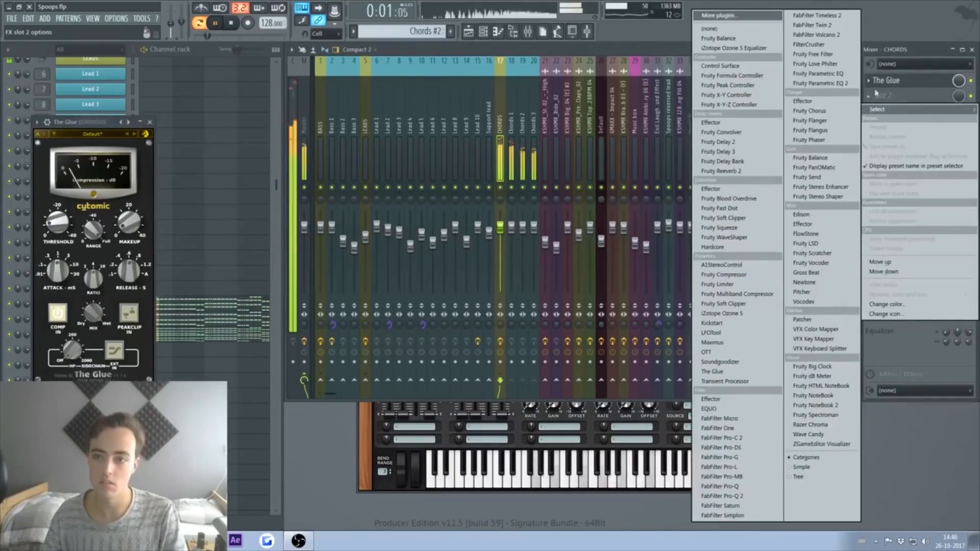
pyautogui.click(821, 83)
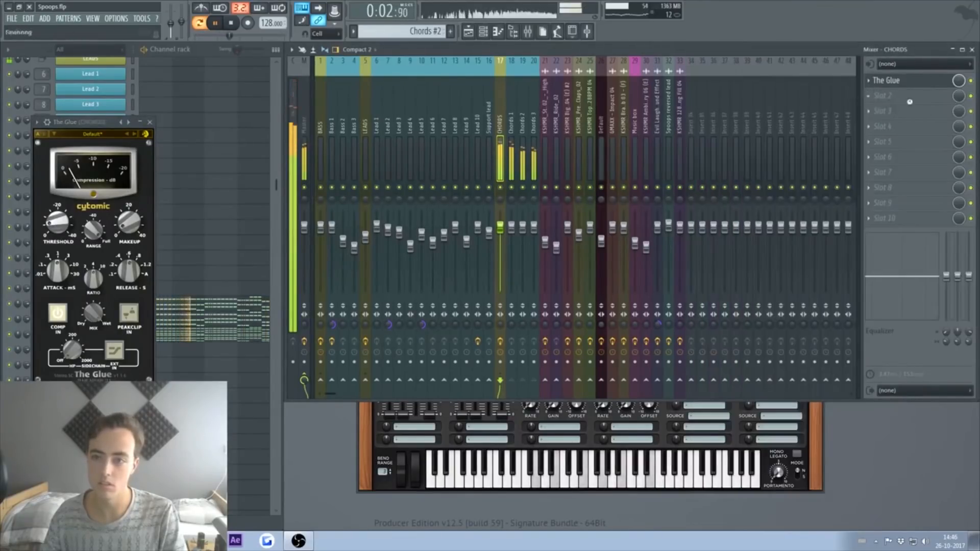
# Step: Load FabFilter Pro-Q 2 on CHORDS with a band 1 low cut near 100 Hz
pyautogui.click(919, 97)
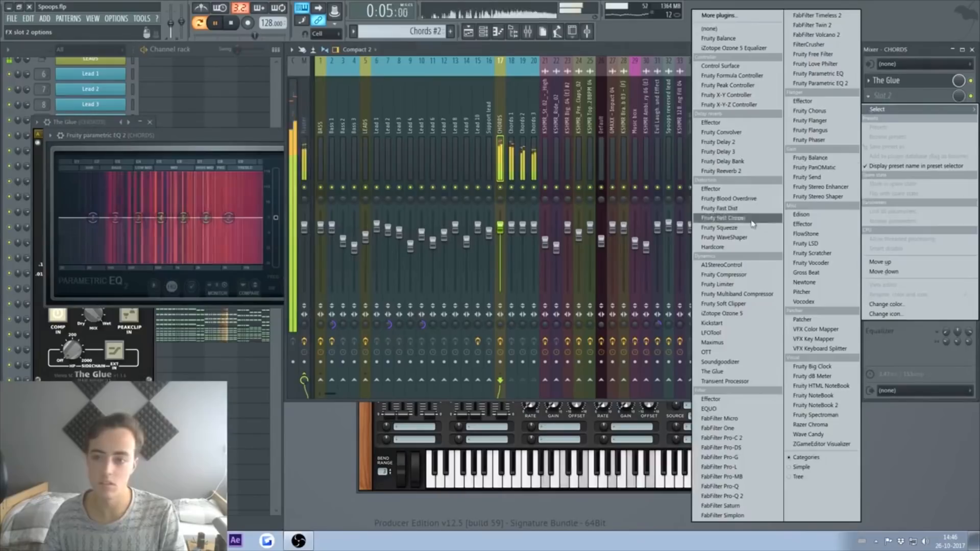
pyautogui.click(744, 490)
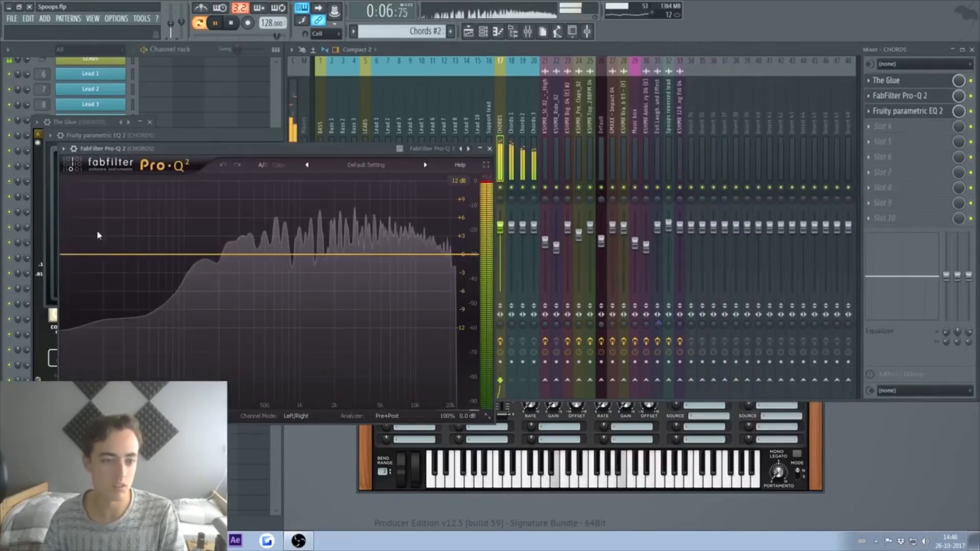
pyautogui.moveTo(87, 256); pyautogui.dragTo(100, 276)
pyautogui.click(100, 368)
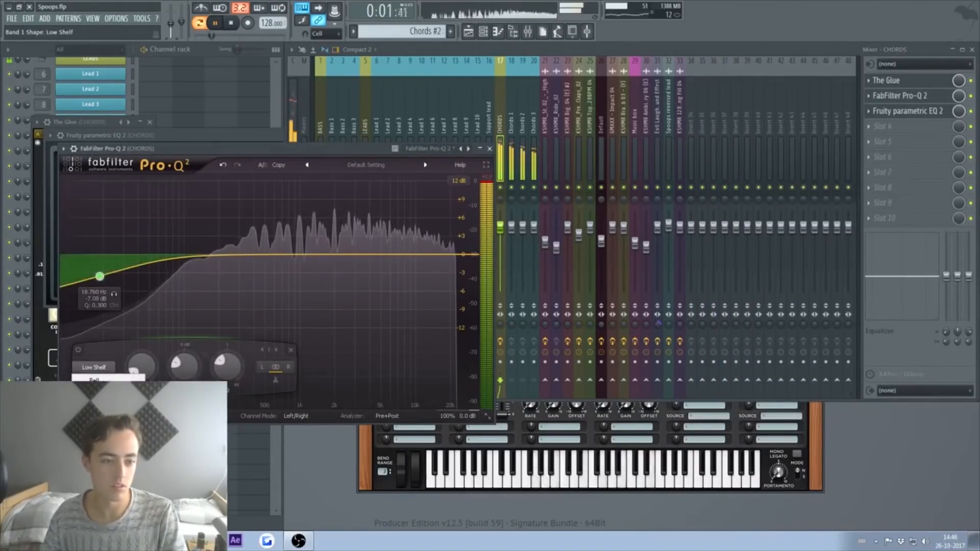
pyautogui.click(99, 400)
pyautogui.moveTo(100, 315); pyautogui.dragTo(184, 264)
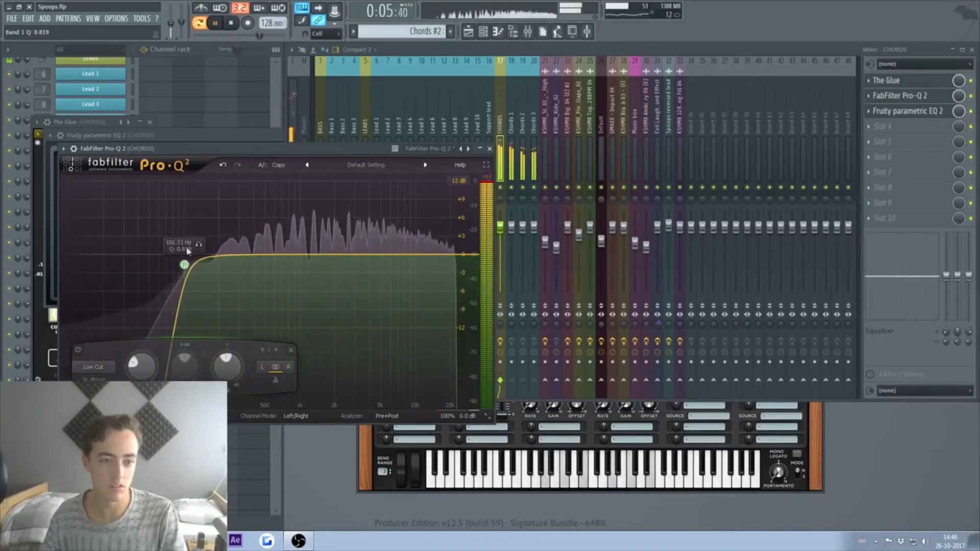
pyautogui.click(179, 136)
# Step: Boost the high shelf around 6 kHz and lower band 2 slightly
pyautogui.moveTo(212, 219)
pyautogui.mouseDown()
pyautogui.moveTo(230, 206)
pyautogui.moveTo(229, 215)
pyautogui.mouseUp()
pyautogui.moveTo(115, 218); pyautogui.dragTo(114, 220)
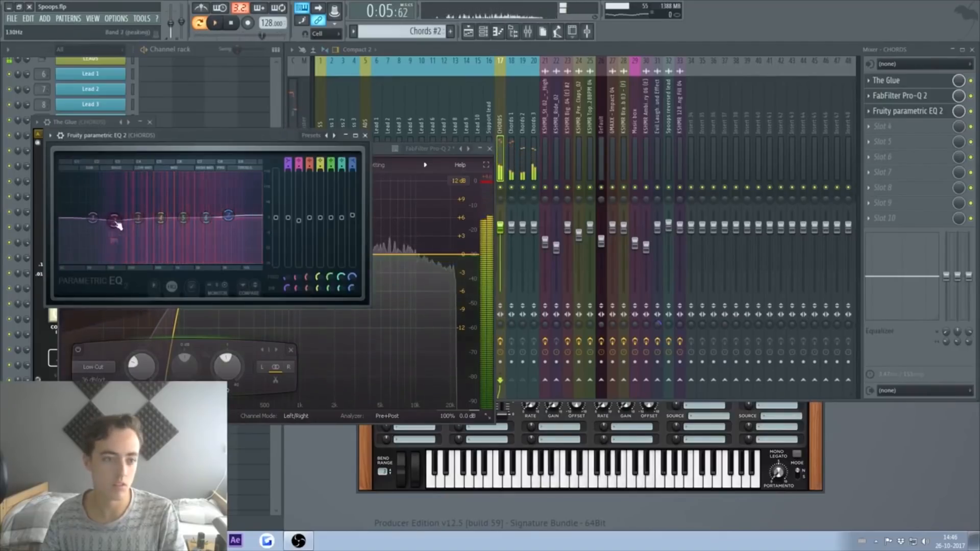
pyautogui.moveTo(183, 218); pyautogui.dragTo(164, 218)
pyautogui.press('space')
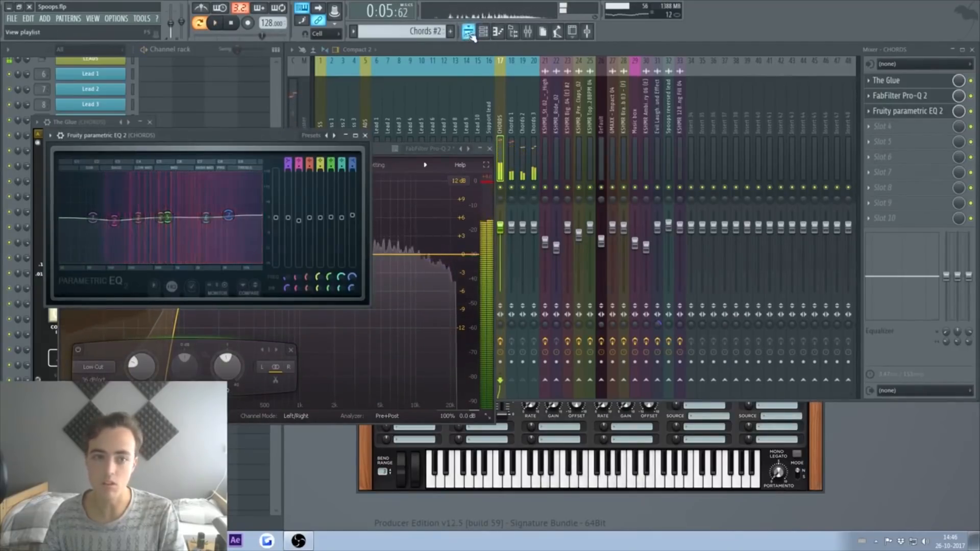
pyautogui.click(470, 33)
# Step: Play the drop from bar 33, then raise the CHORDS parametric EQ high shelf to 8.1 dB
pyautogui.press('space')
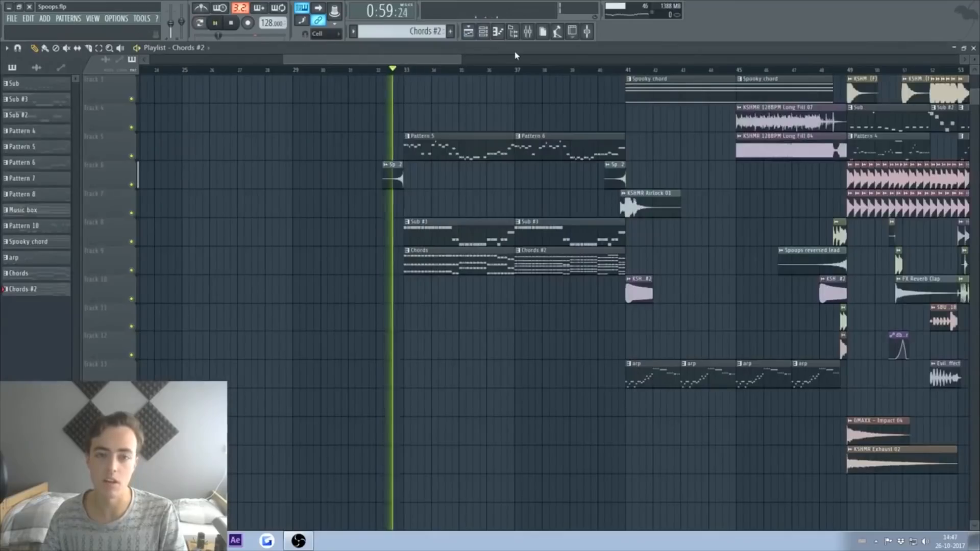
pyautogui.click(528, 32)
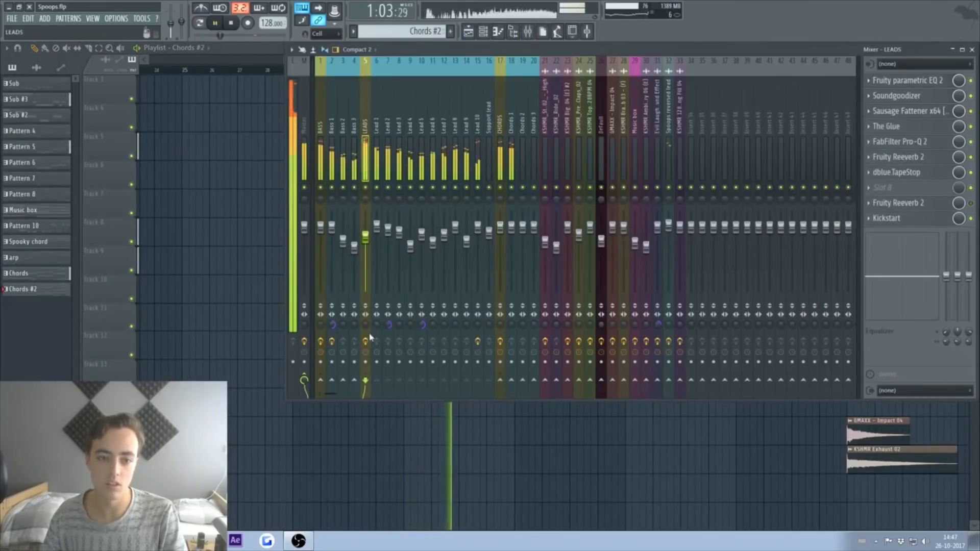
pyautogui.press('space')
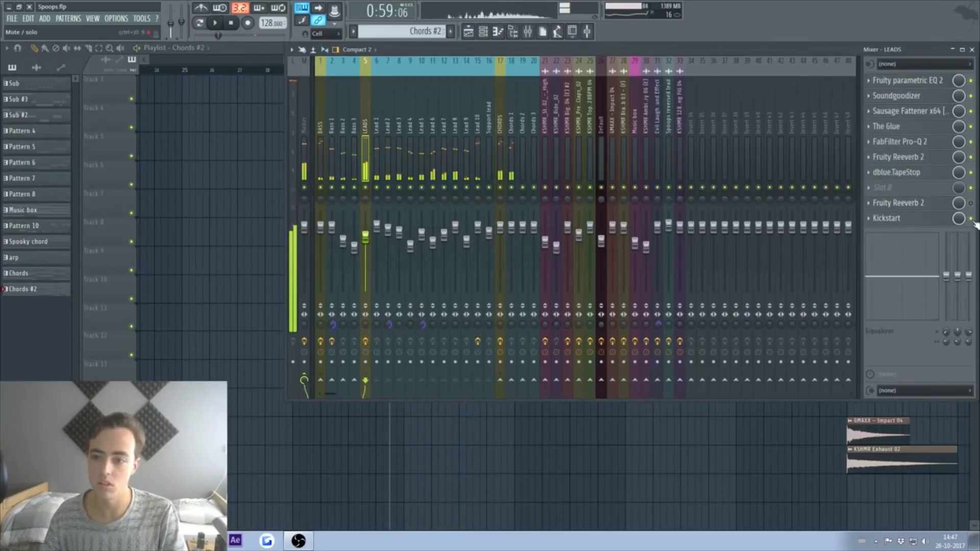
pyautogui.click(264, 51)
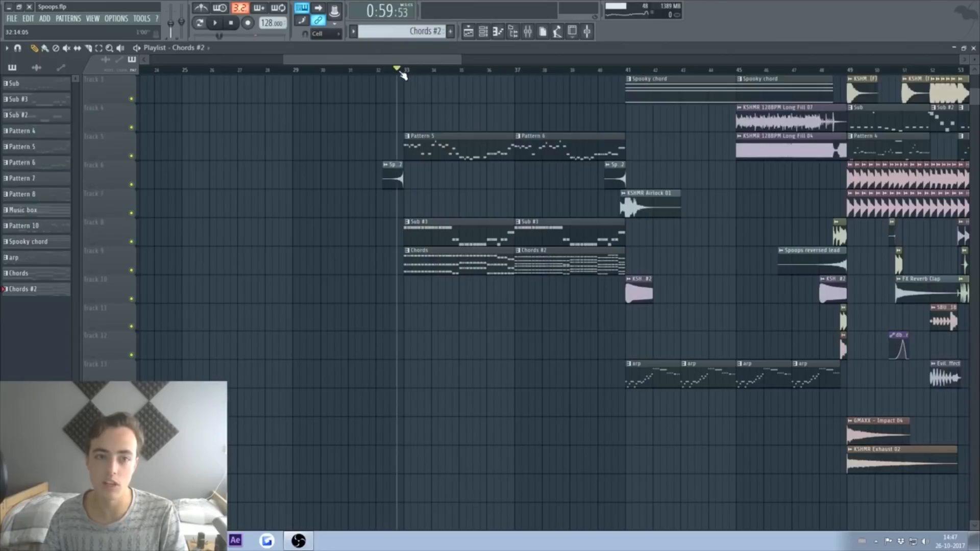
pyautogui.press('space')
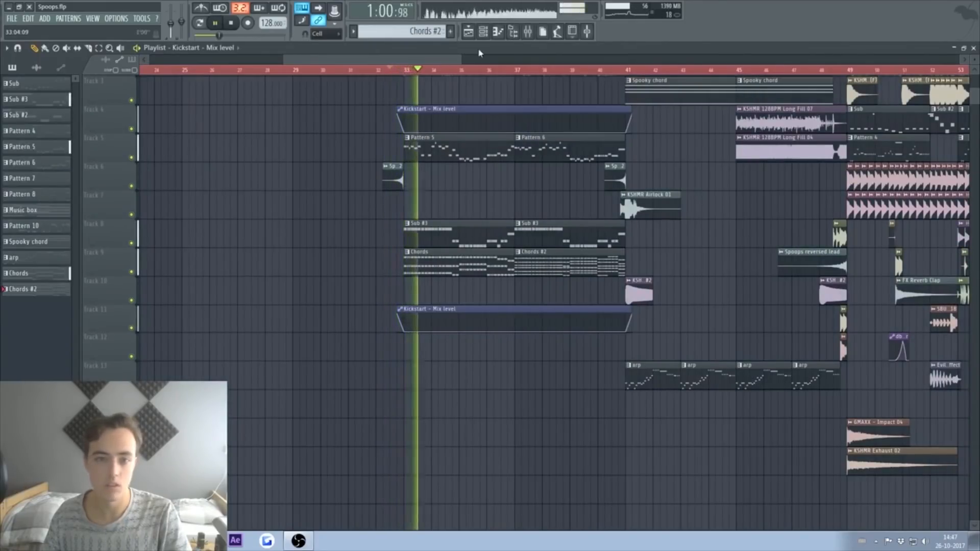
pyautogui.click(528, 32)
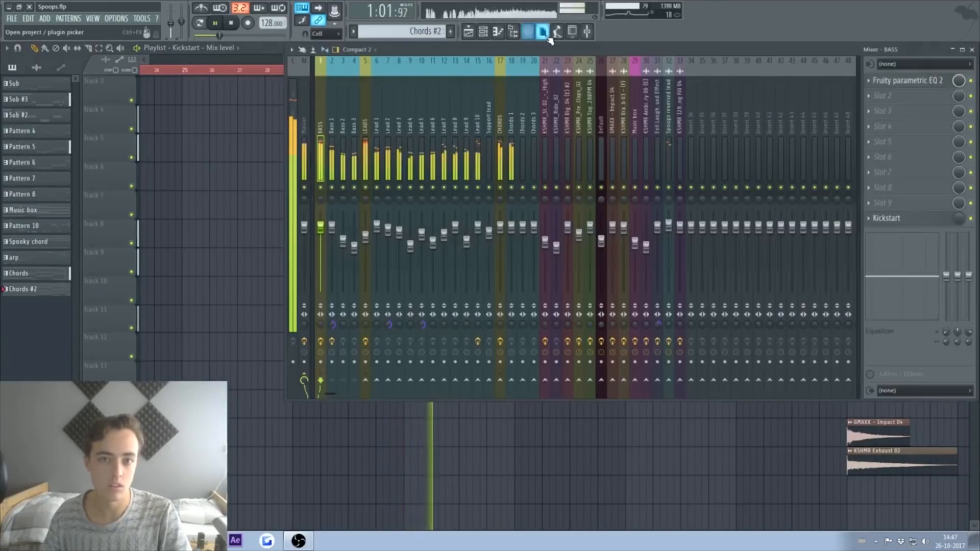
pyautogui.click(502, 169)
pyautogui.click(888, 80)
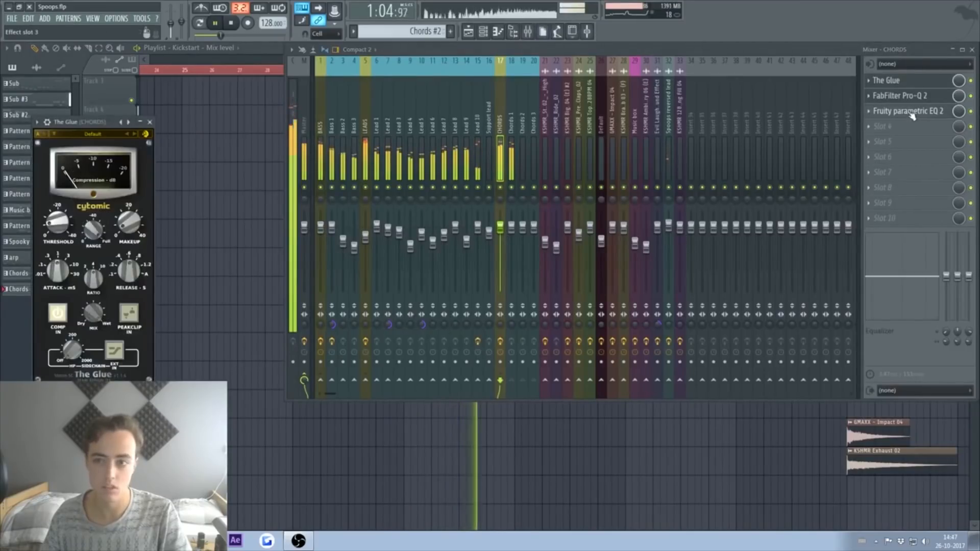
pyautogui.click(910, 112)
pyautogui.moveTo(228, 206)
pyautogui.mouseDown()
pyautogui.moveTo(225, 188)
pyautogui.moveTo(227, 207)
pyautogui.mouseUp()
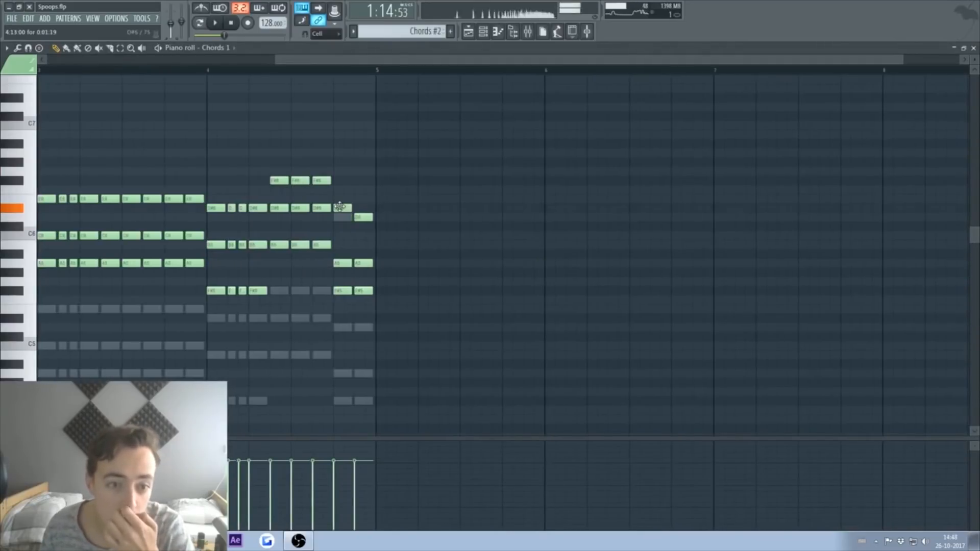
# Step: Check the Chords 3 and Chords 2 notes, then play the arrangement from bar 39
pyautogui.doubleClick(343, 219)
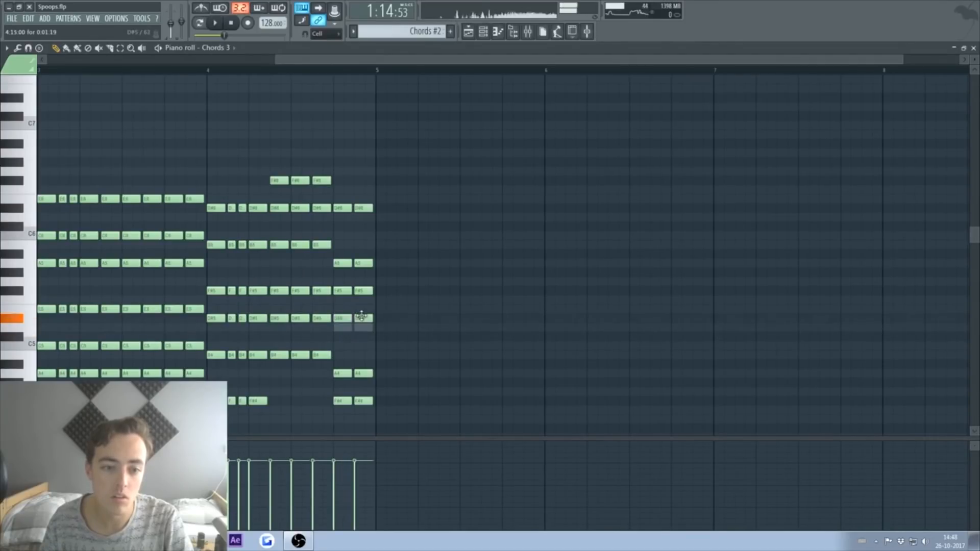
pyautogui.doubleClick(362, 319)
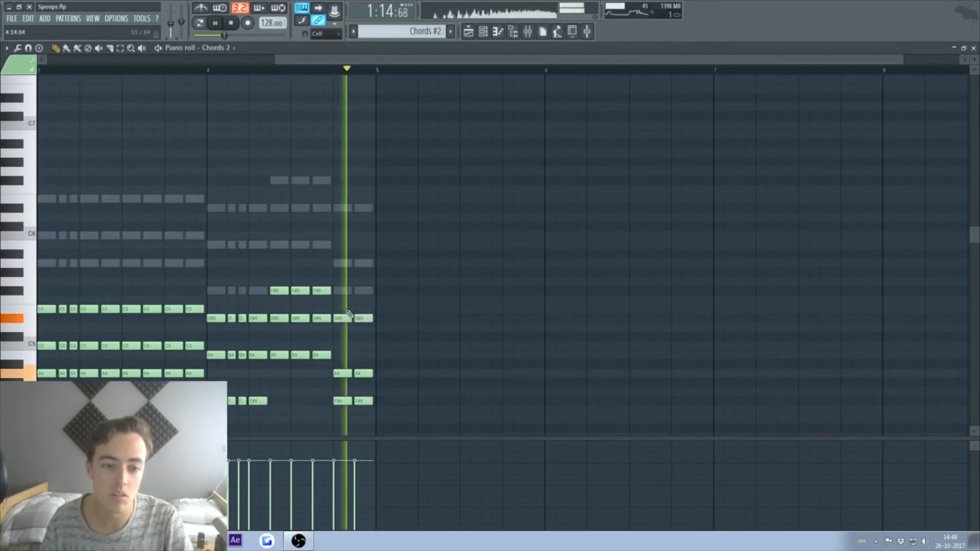
pyautogui.click(974, 48)
pyautogui.moveTo(625, 68); pyautogui.dragTo(554, 68)
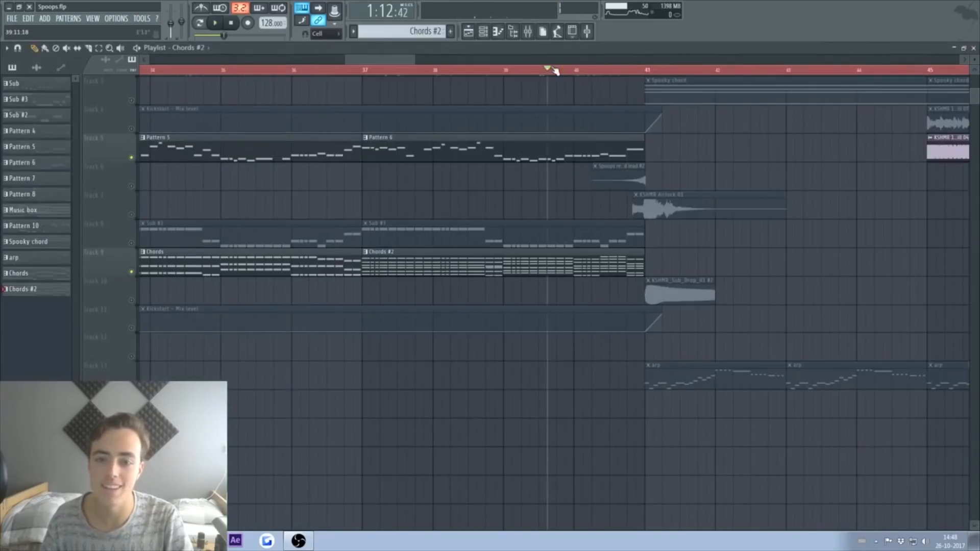
pyautogui.press('space')
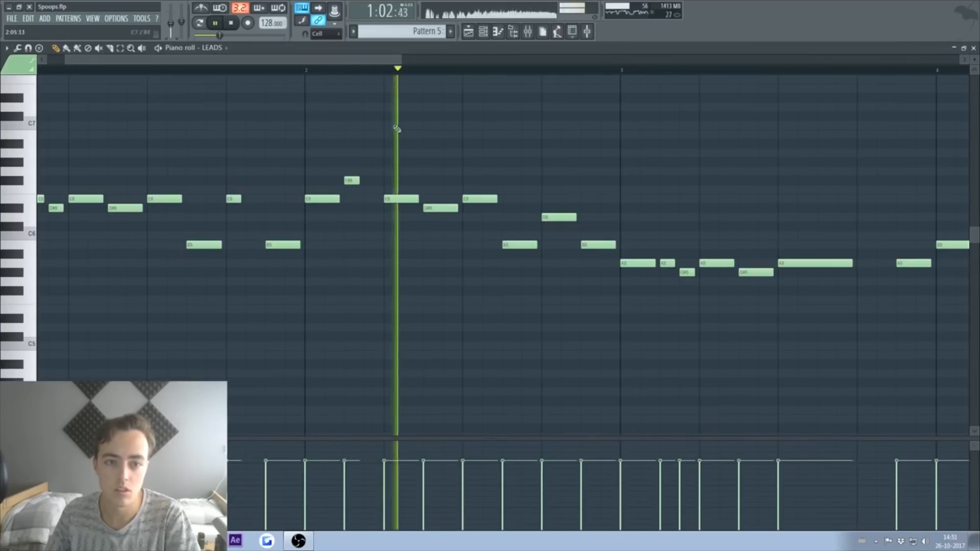
pyautogui.press('space')
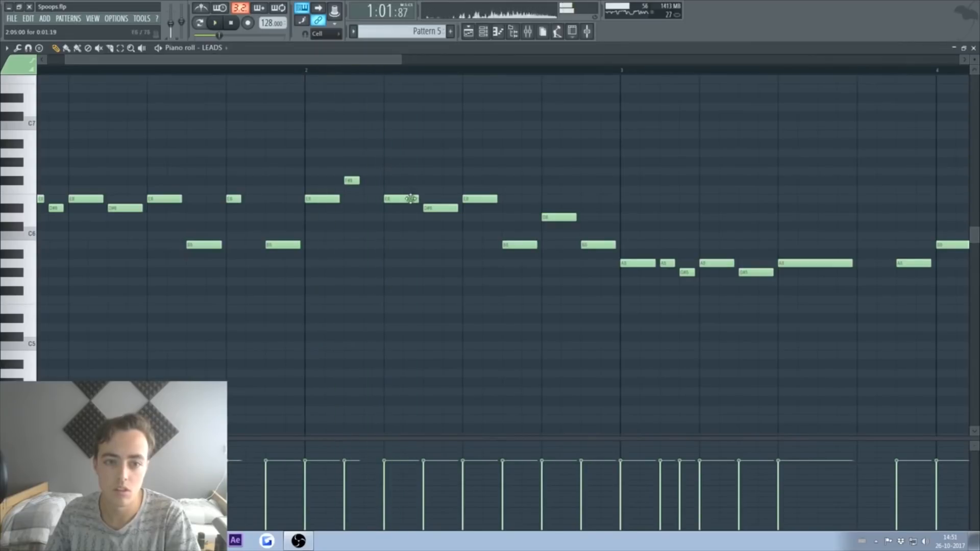
# Step: Set note snapping to 1/6 step and play the lead with its D#6 grace note
pyautogui.scroll(2, 389, 74)
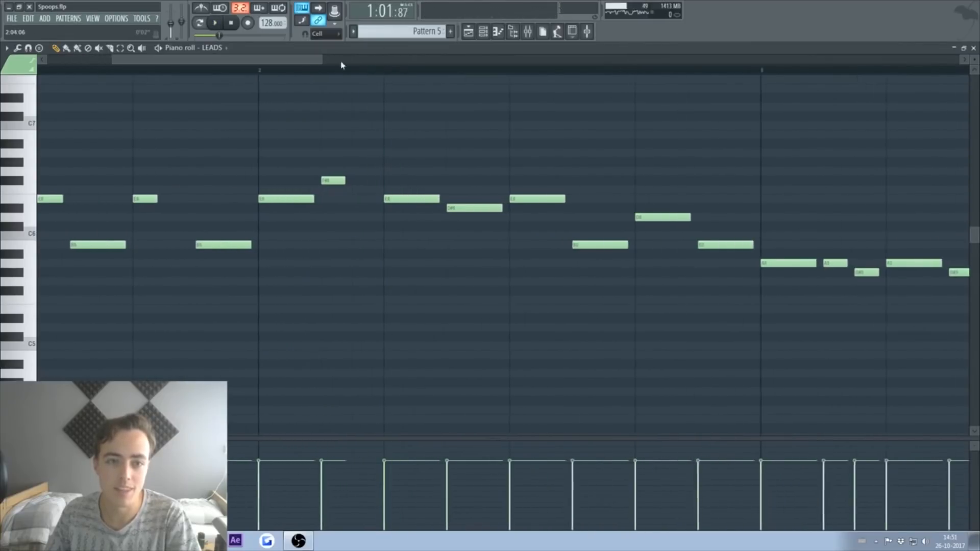
pyautogui.click(327, 33)
pyautogui.click(325, 78)
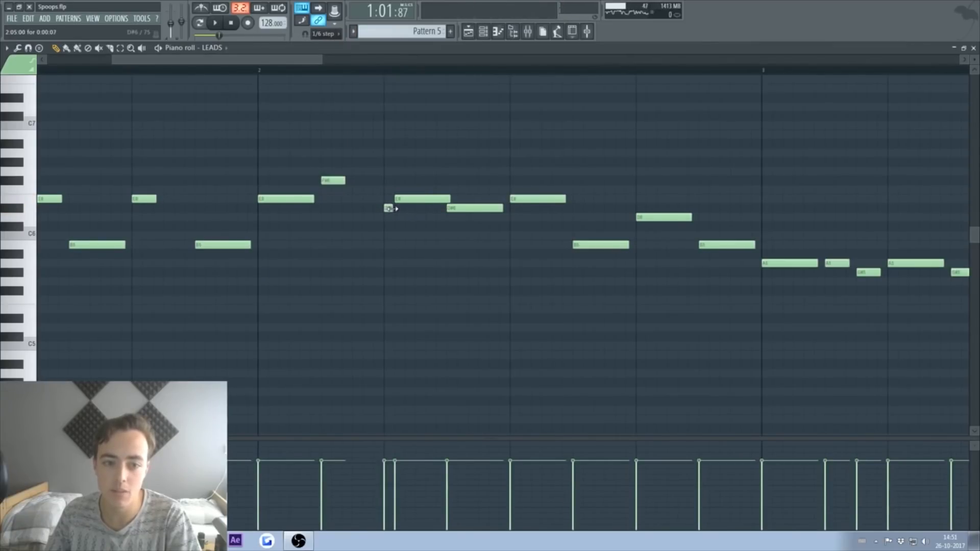
pyautogui.press('space')
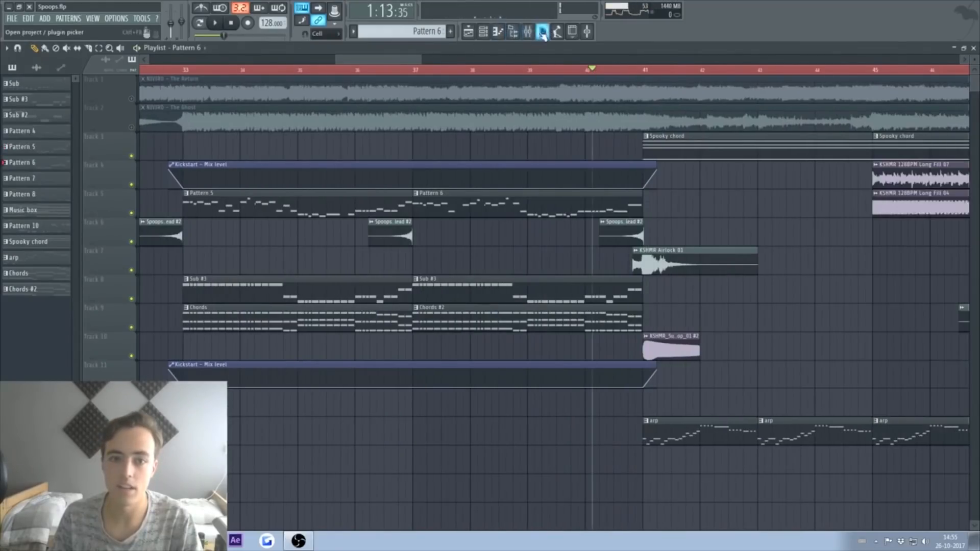
# Step: Load Fruity parametric EQ 2 on the master and create an automation clip for band 7
pyautogui.click(528, 31)
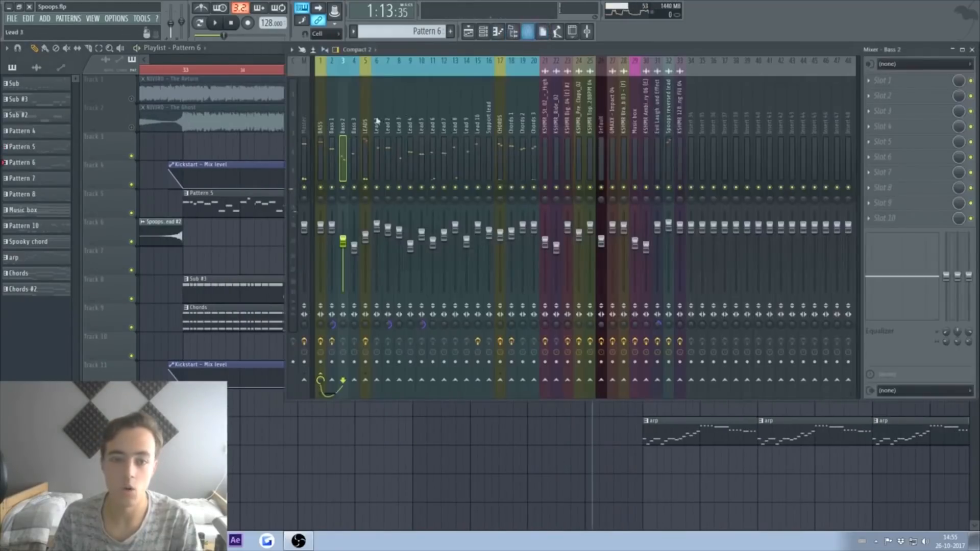
pyautogui.click(310, 160)
pyautogui.click(913, 96)
pyautogui.click(822, 87)
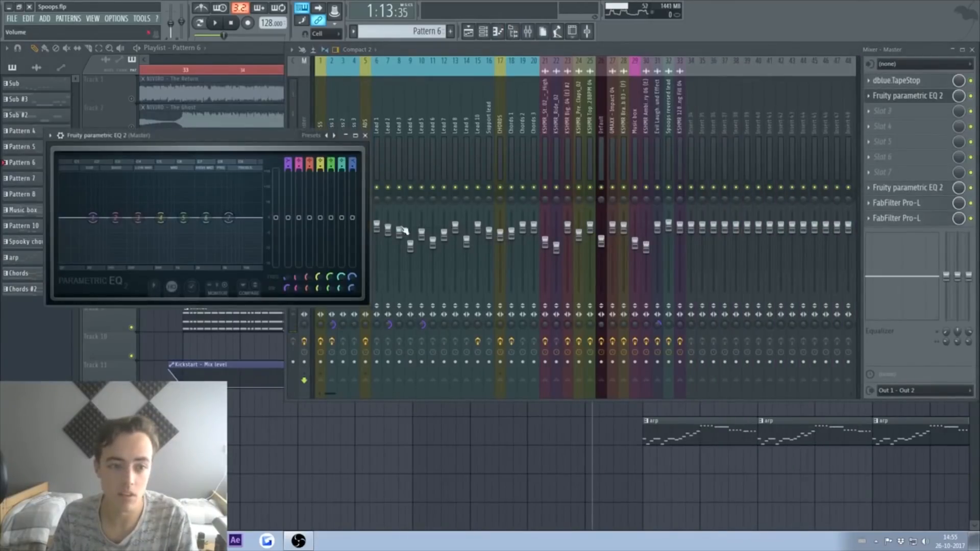
pyautogui.rightClick(230, 219)
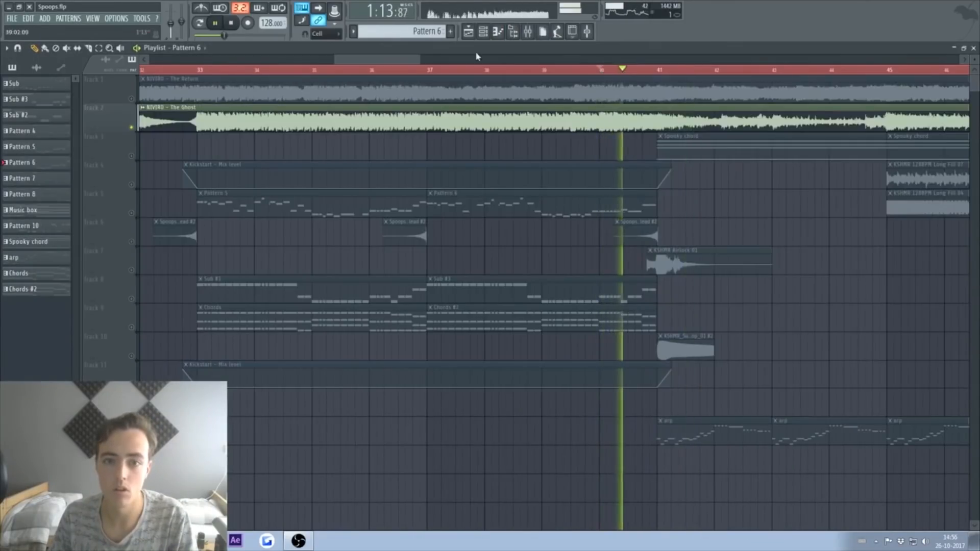
# Step: Select the LEADS mixer track and restart playback
pyautogui.click(529, 32)
pyautogui.press('space')
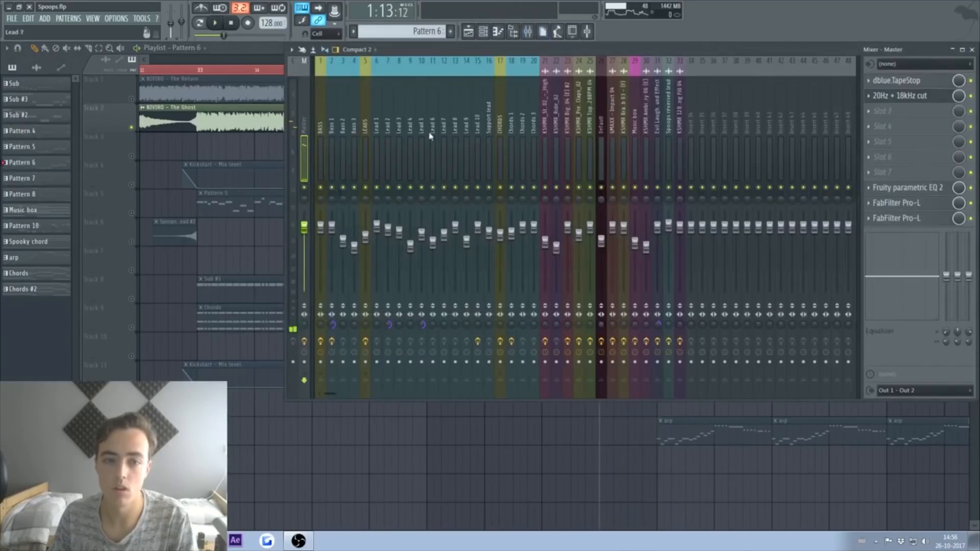
pyautogui.click(363, 139)
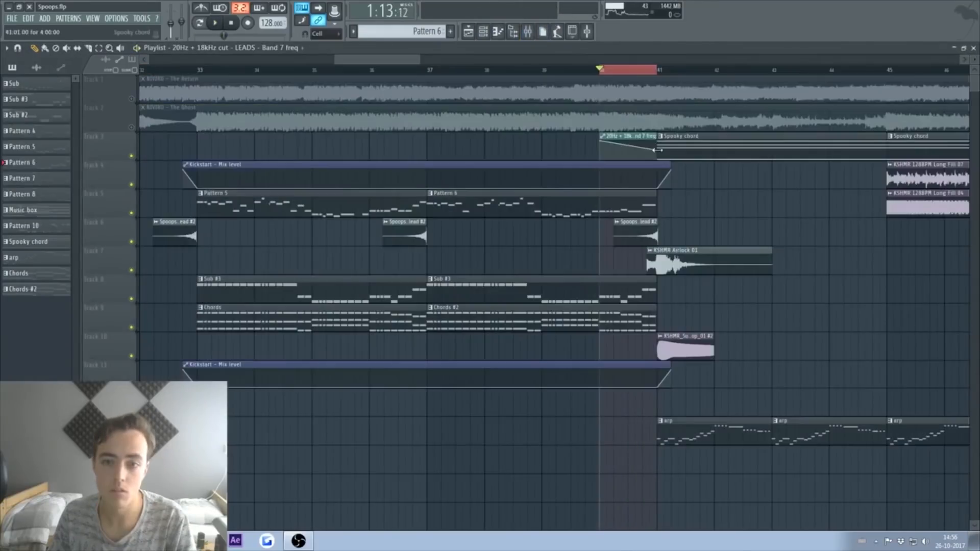
pyautogui.press('space')
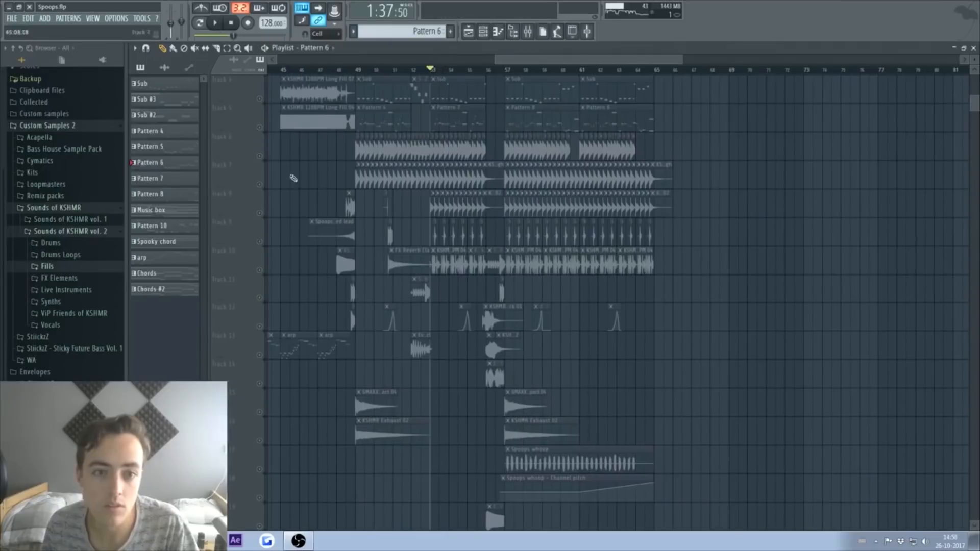
# Step: Unmute the playlist tracks, select the clips on tracks 7 and 8, and mark bars 33–41
pyautogui.rightClick(258, 185)
pyautogui.rightClick(259, 184)
pyautogui.rightClick(259, 185)
pyautogui.press('space')
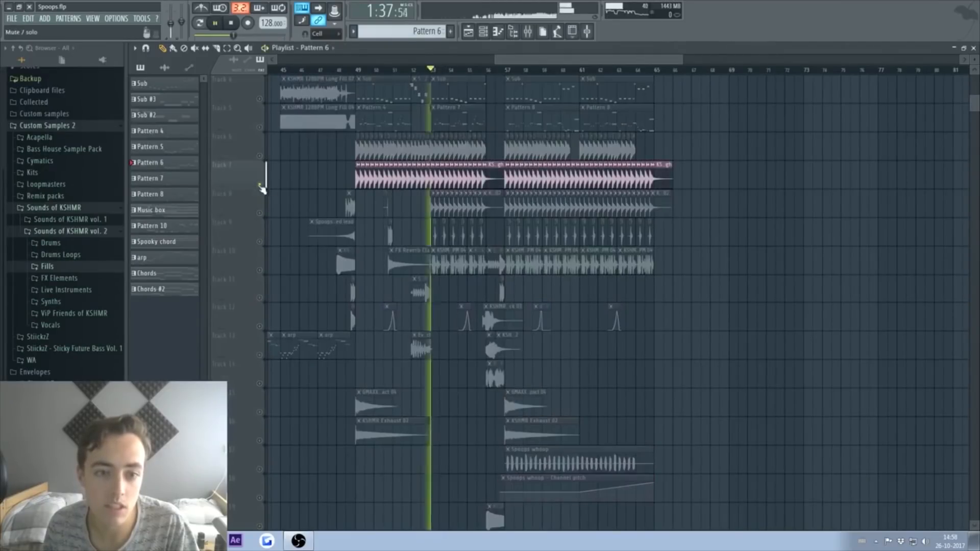
pyautogui.moveTo(489, 212); pyautogui.dragTo(369, 168)
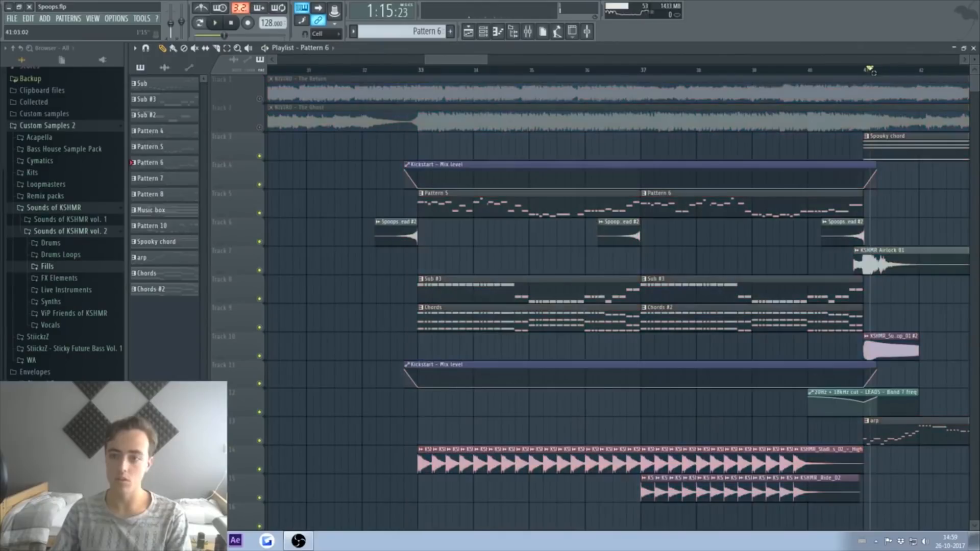
pyautogui.moveTo(869, 70); pyautogui.dragTo(394, 73)
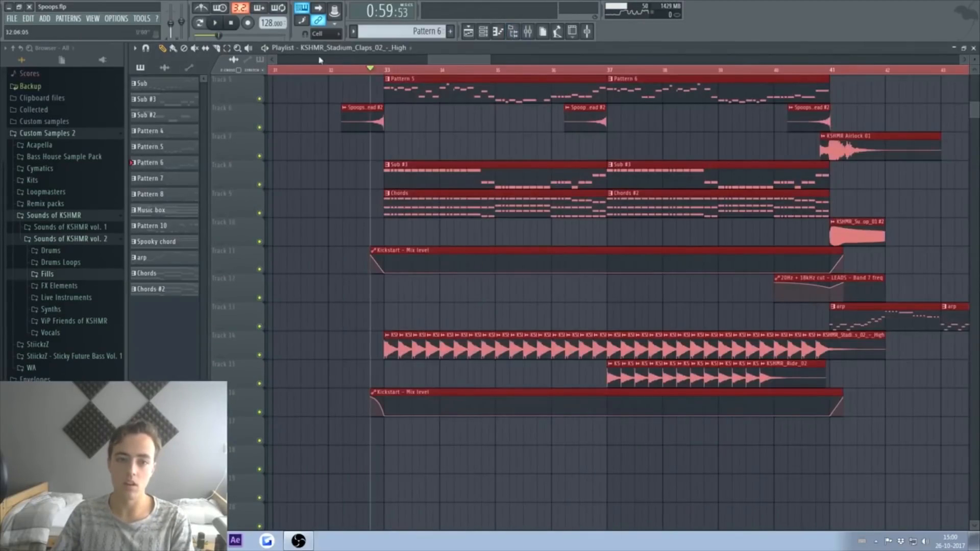
pyautogui.moveTo(379, 74); pyautogui.dragTo(830, 71)
# Step: Create a volume automation clip for the claps, add a curve point and copy its value
pyautogui.press('F9')
pyautogui.rightClick(674, 244)
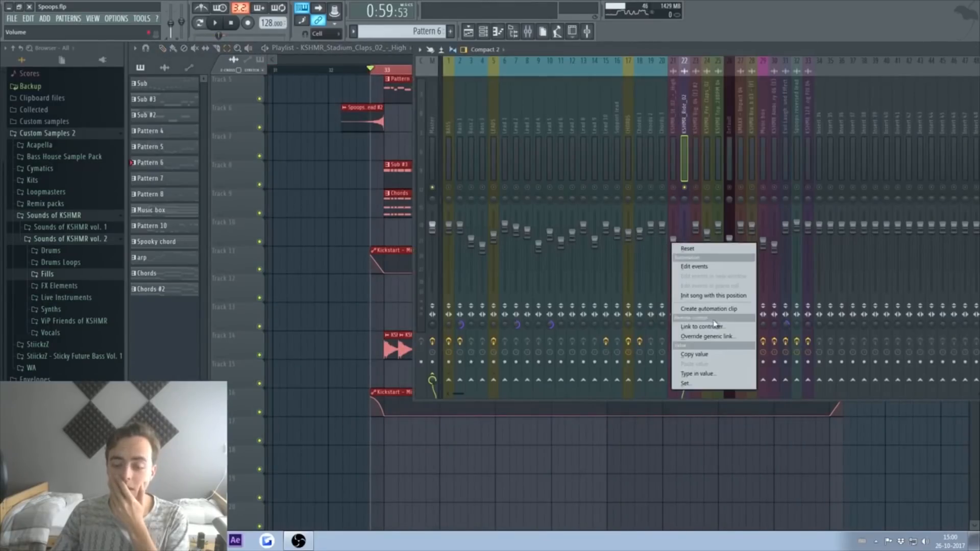
pyautogui.click(709, 310)
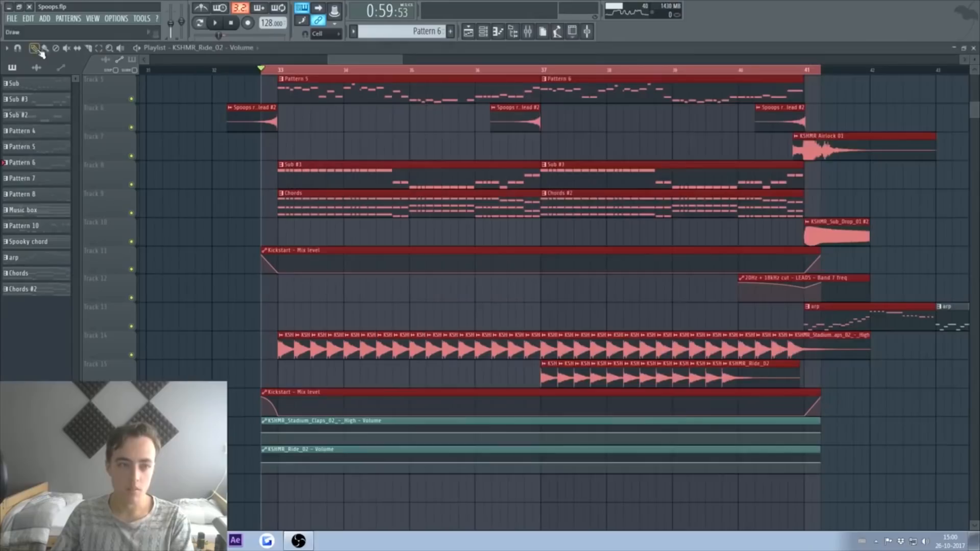
pyautogui.click(280, 434)
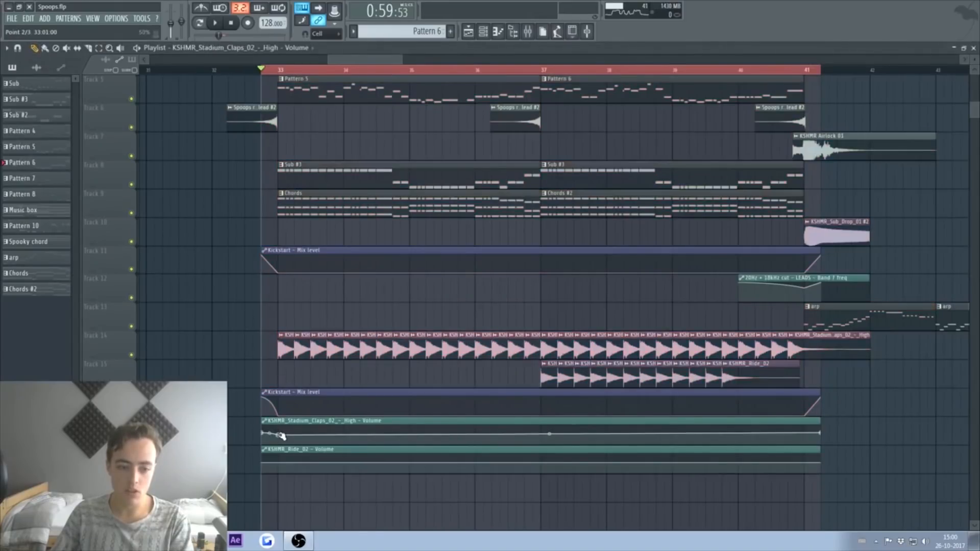
pyautogui.rightClick(277, 436)
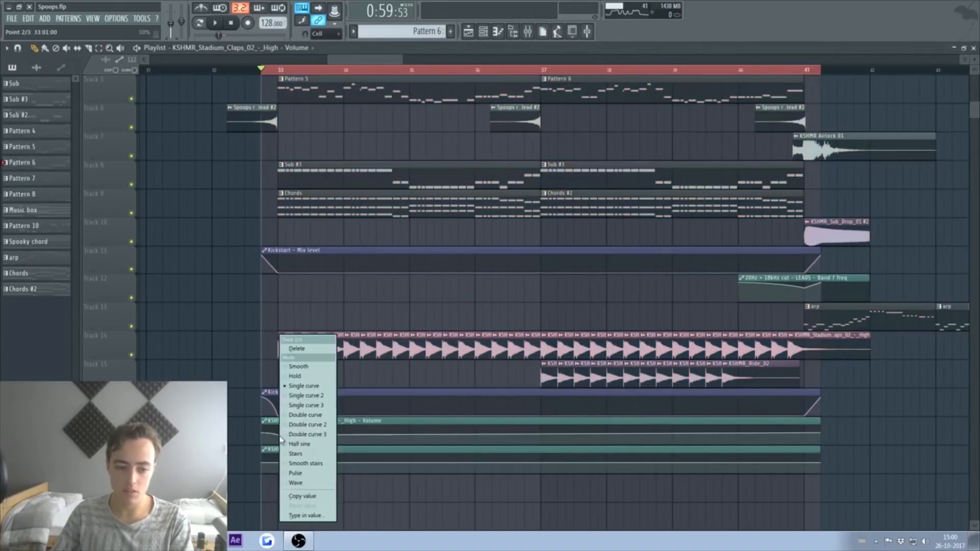
pyautogui.click(315, 496)
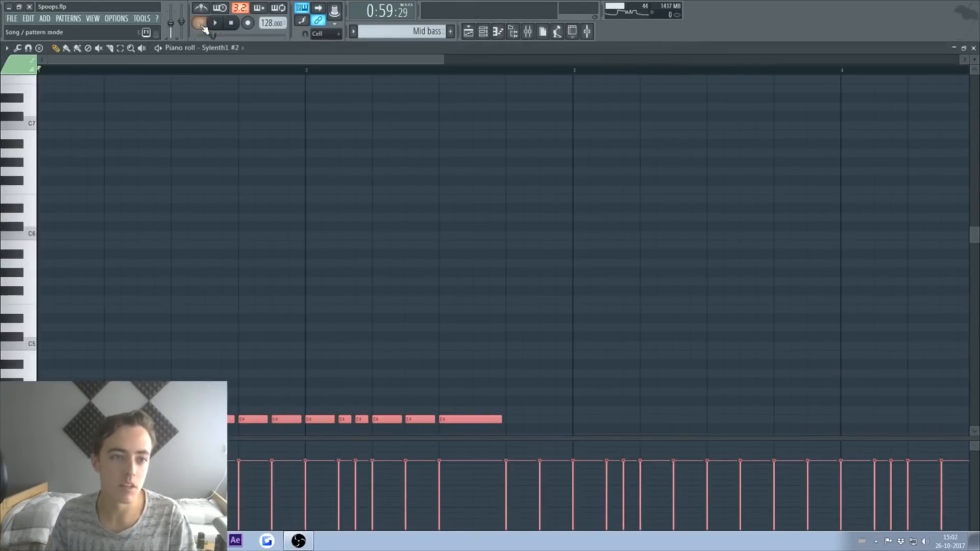
# Step: Load the StiickzZ Bass 'And Me' preset into the Sylenth1 channel
pyautogui.press('space')
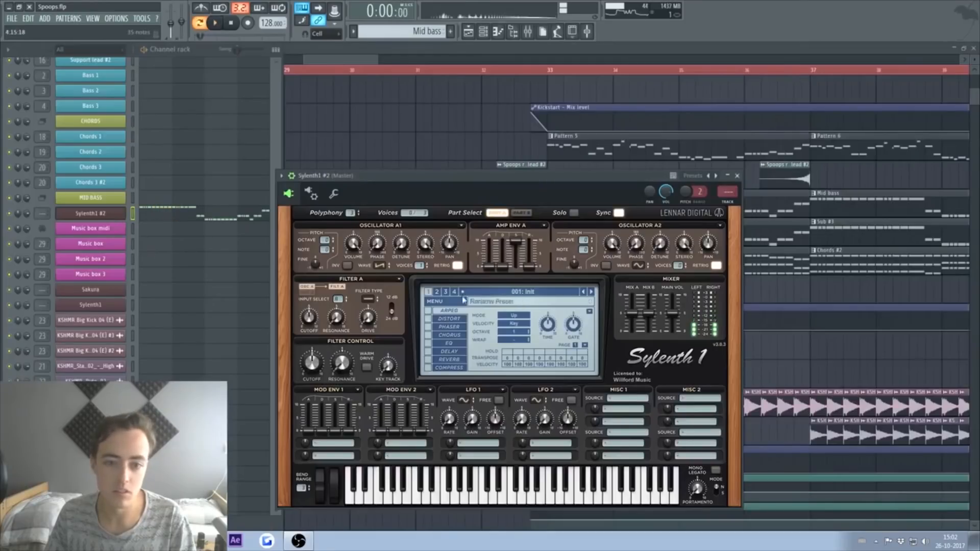
pyautogui.click(464, 301)
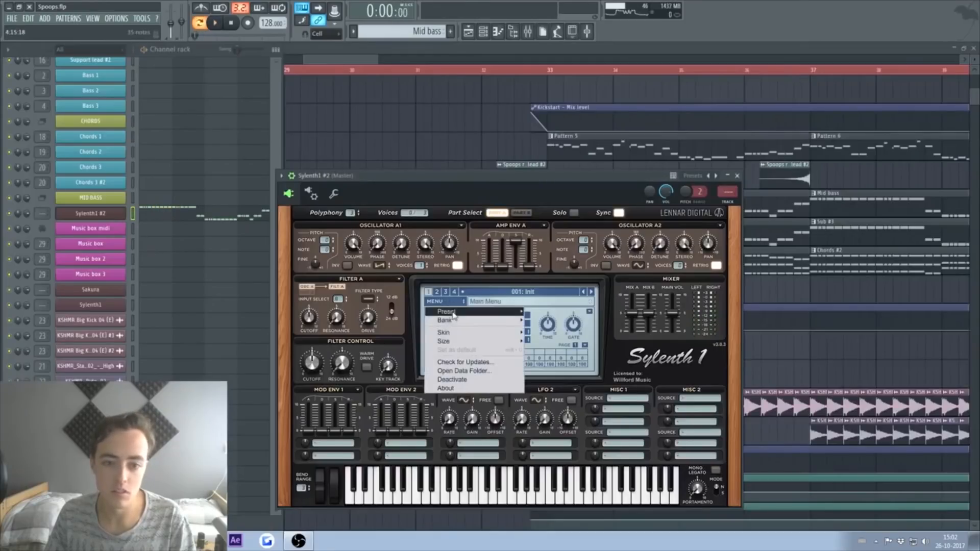
pyautogui.moveTo(492, 322)
pyautogui.moveTo(587, 322)
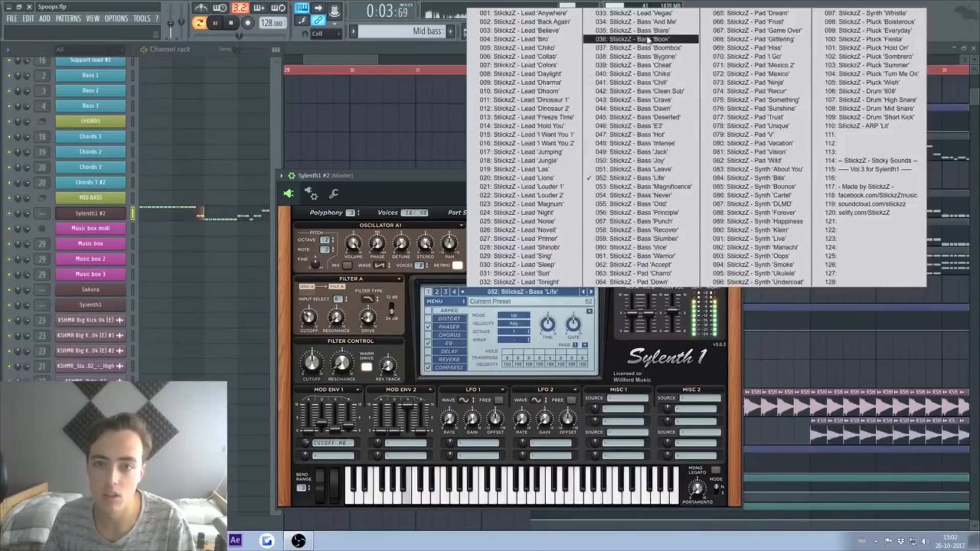
pyautogui.click(648, 31)
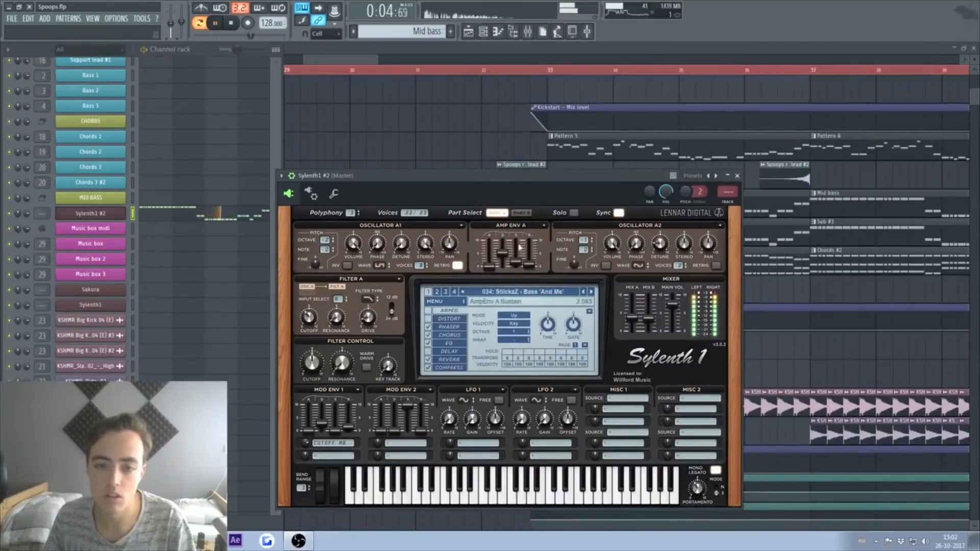
# Step: Select all of the synth's notes and set mod envelope 1's destination to none
pyautogui.click(198, 217)
pyautogui.hotkey('ctrl', 'a')
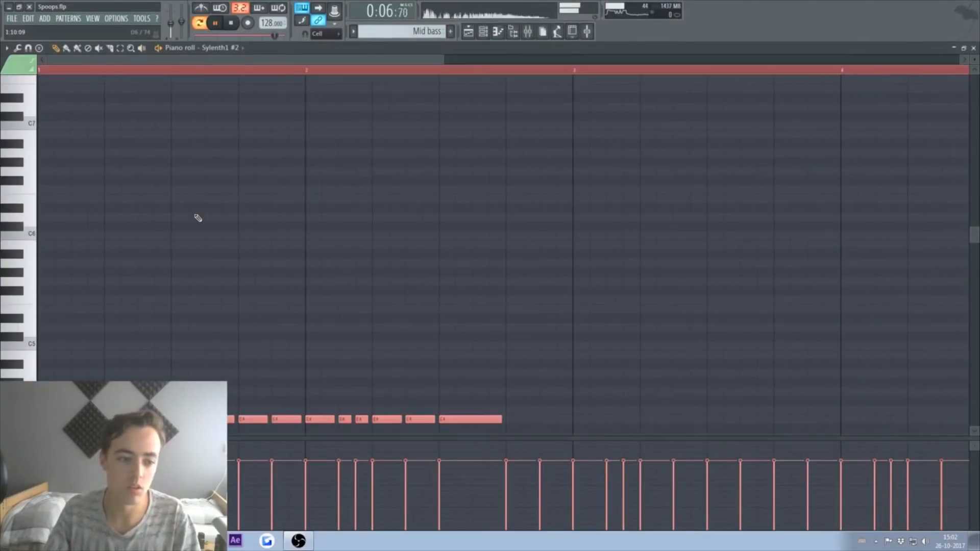
pyautogui.click(974, 48)
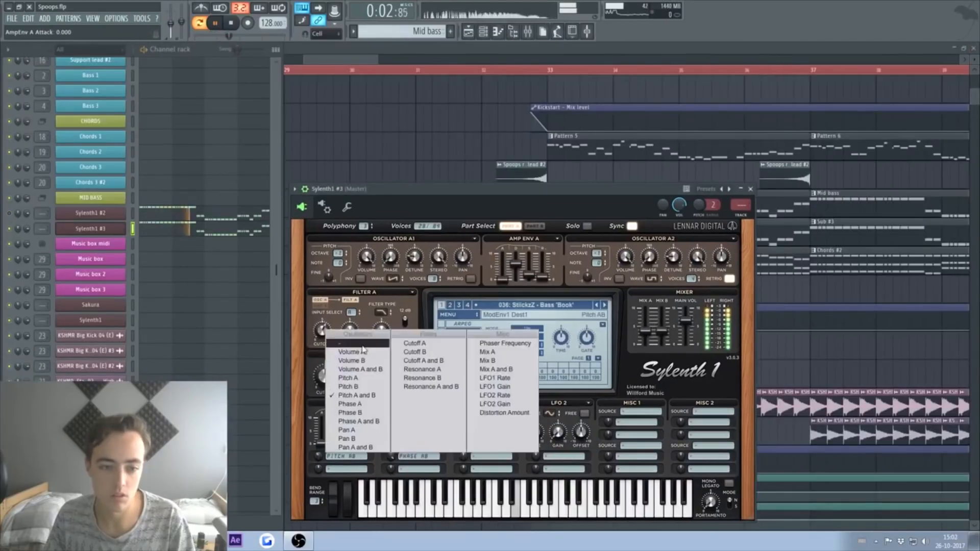
pyautogui.click(364, 350)
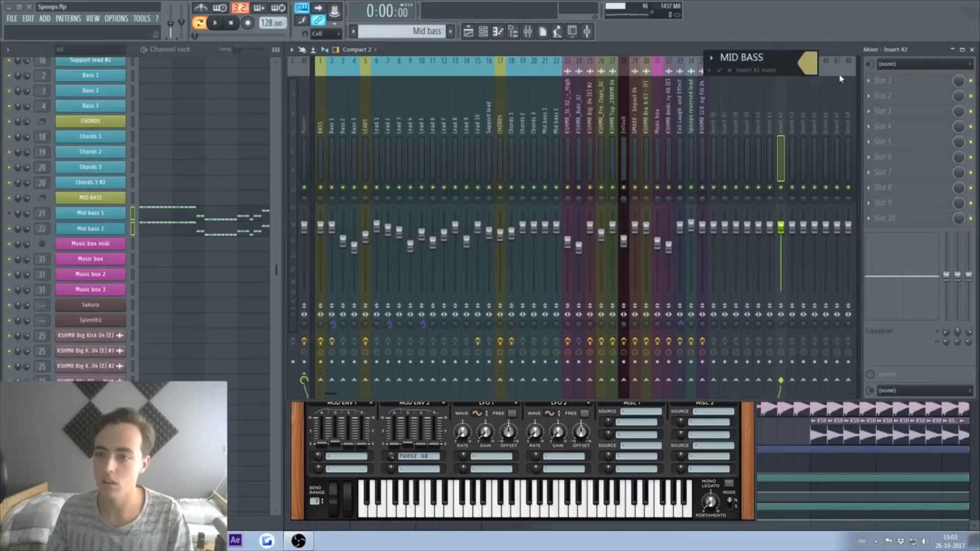
# Step: Colour the MID BASS track, move it to insert 21, and route the mid bass channels into it
pyautogui.click(702, 56)
pyautogui.click(975, 64)
pyautogui.hotkey('alt', 'Left')
pyautogui.hotkey('alt', 'Left')
pyautogui.hotkey('alt', 'Left')
pyautogui.hotkey('alt', 'Left')
pyautogui.hotkey('alt', 'Left')
pyautogui.hotkey('alt', 'Left')
pyautogui.hotkey('alt', 'Left')
pyautogui.hotkey('alt', 'Left')
pyautogui.hotkey('alt', 'Left')
pyautogui.hotkey('alt', 'Left')
pyautogui.hotkey('alt', 'Left')
pyautogui.hotkey('alt', 'Left')
pyautogui.hotkey('alt', 'Left')
pyautogui.hotkey('alt', 'Left')
pyautogui.hotkey('alt', 'Left')
pyautogui.hotkey('alt', 'Left')
pyautogui.hotkey('alt', 'Left')
pyautogui.hotkey('alt', 'Left')
pyautogui.hotkey('alt', 'Left')
pyautogui.hotkey('alt', 'Left')
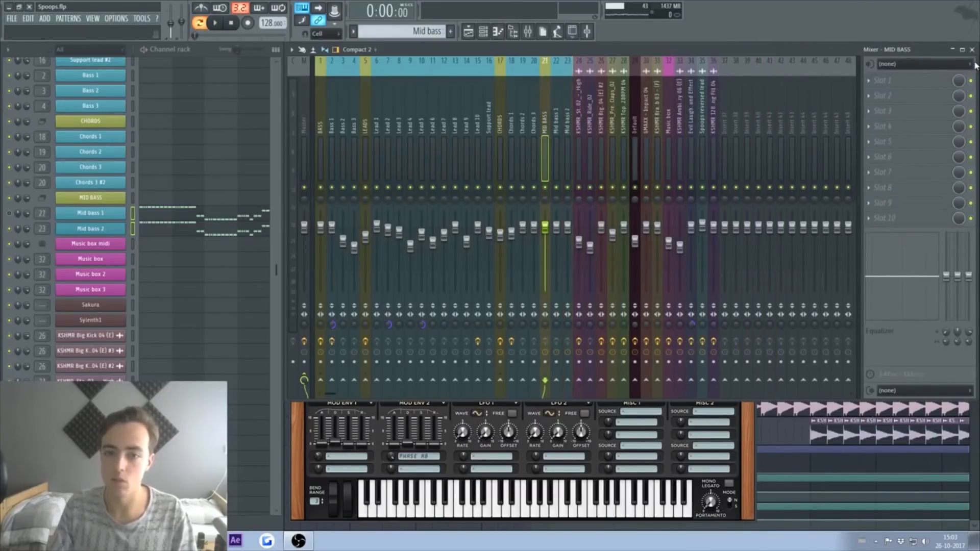
pyautogui.click(567, 175)
pyautogui.rightClick(545, 381)
pyautogui.click(572, 382)
# Step: Load FabFilter Pro-Q 2 onto the MID BASS mixer track
pyautogui.press('space')
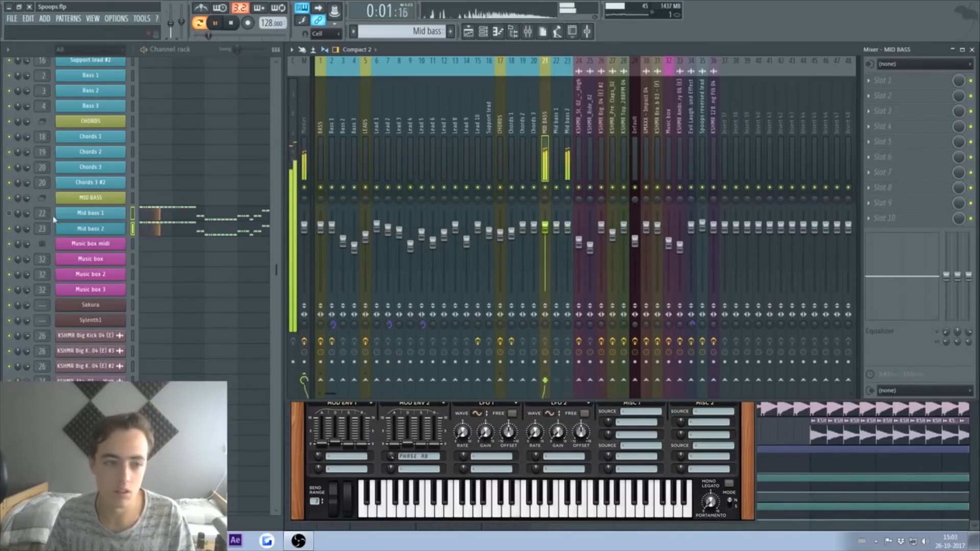
pyautogui.click(904, 176)
pyautogui.click(744, 496)
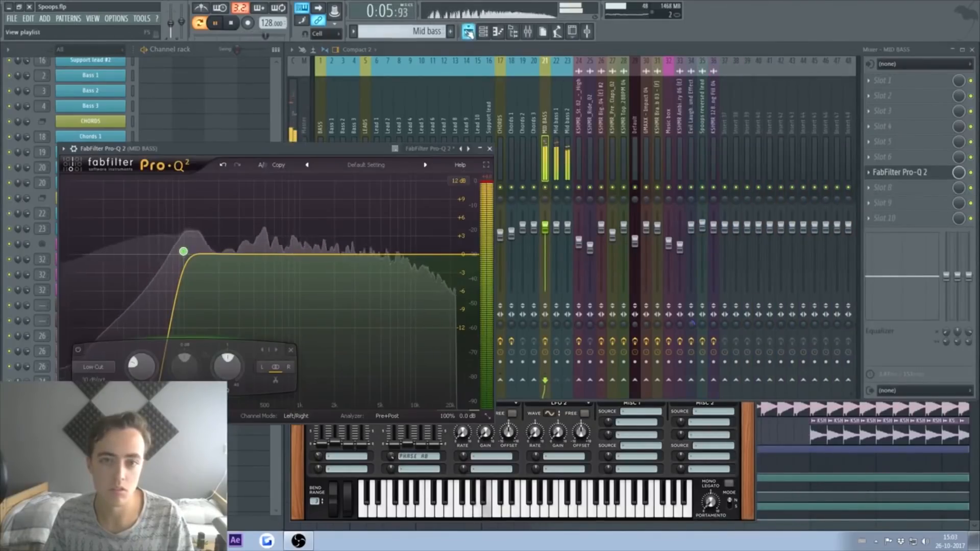
# Step: Play the song from bar 33 and choose the Music box pattern for placing
pyautogui.press('F5')
pyautogui.click(547, 70)
pyautogui.press('l')
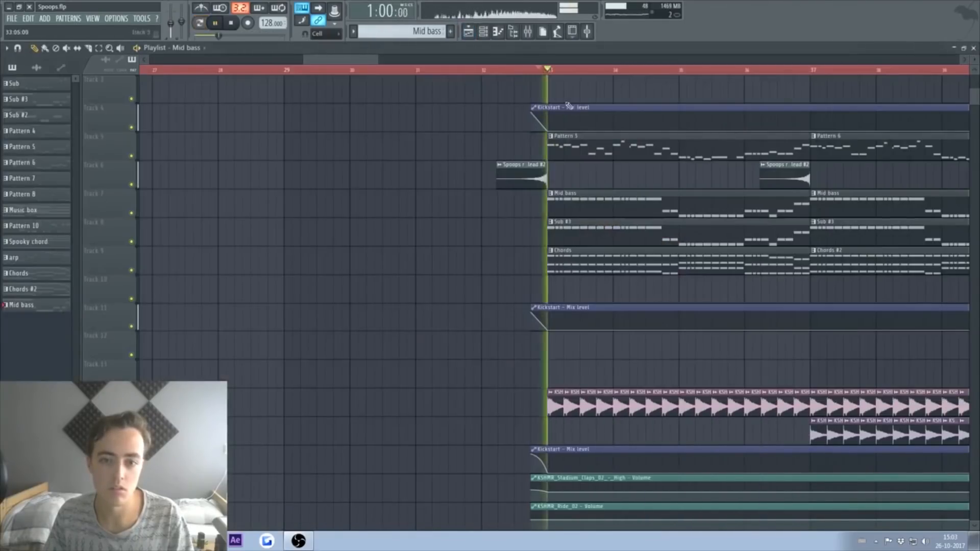
pyautogui.click(528, 31)
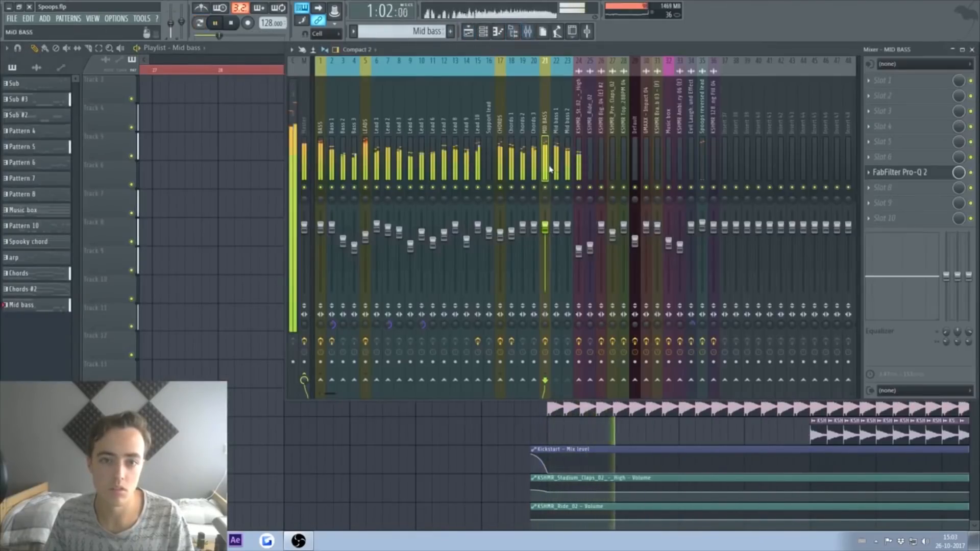
pyautogui.click(483, 31)
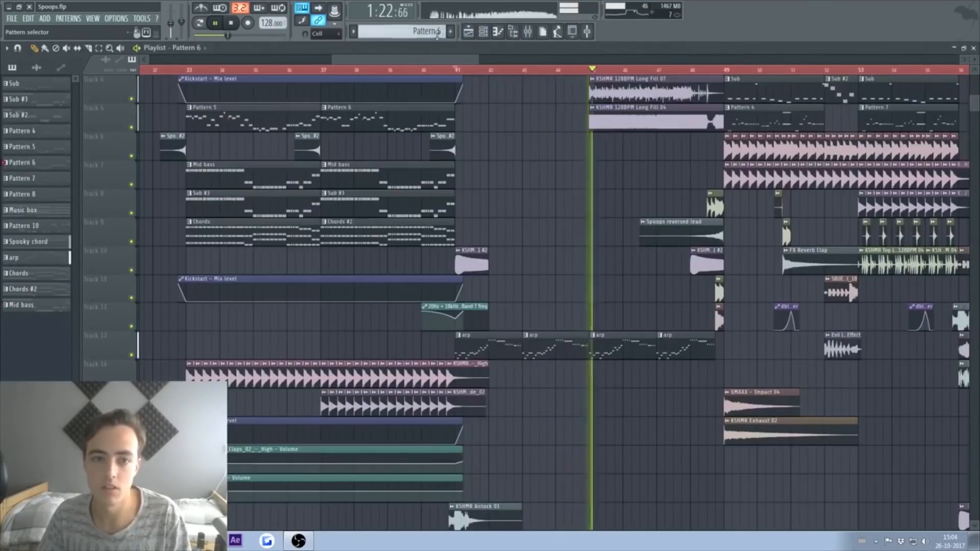
pyautogui.click(426, 30)
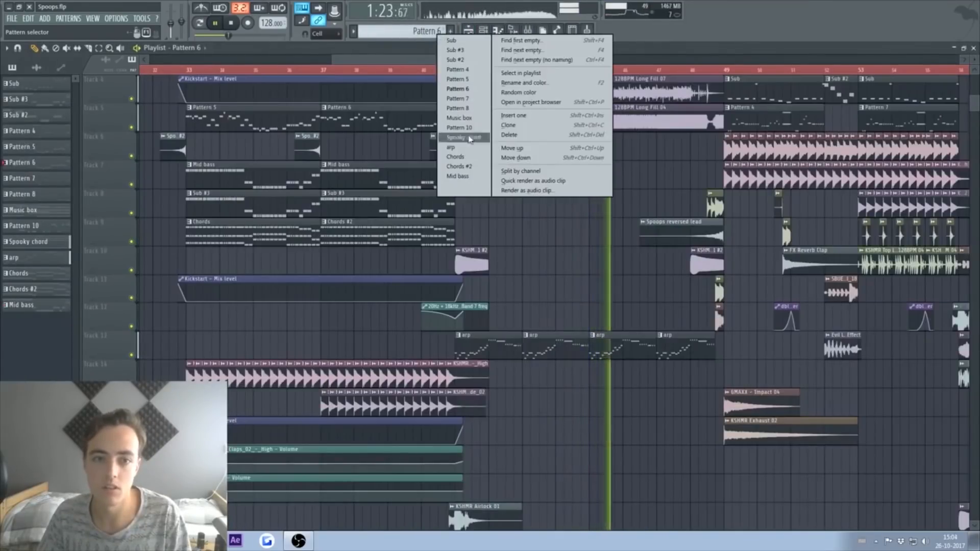
pyautogui.click(459, 118)
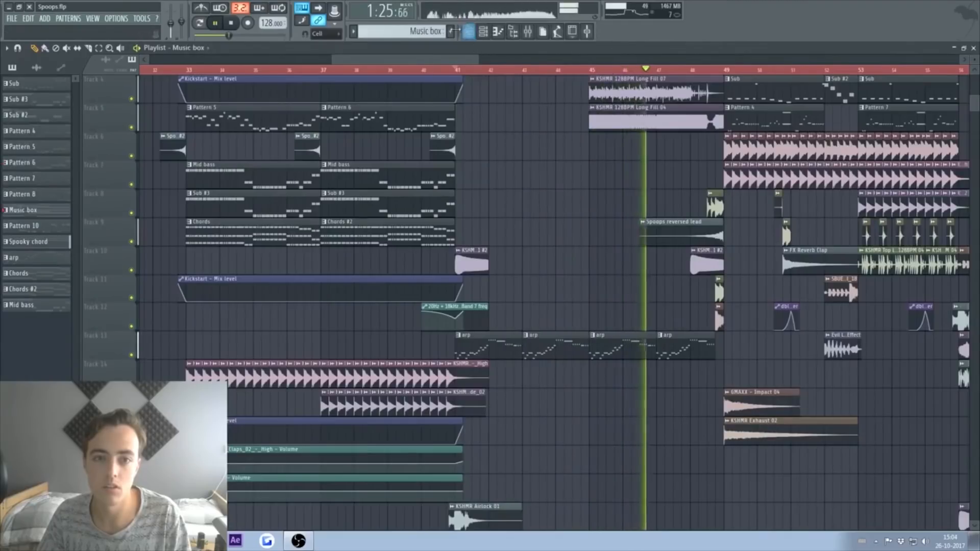
# Step: Place a Music box clip at bar 41 and make it unique as Music box #2
pyautogui.click(486, 201)
pyautogui.click(484, 194)
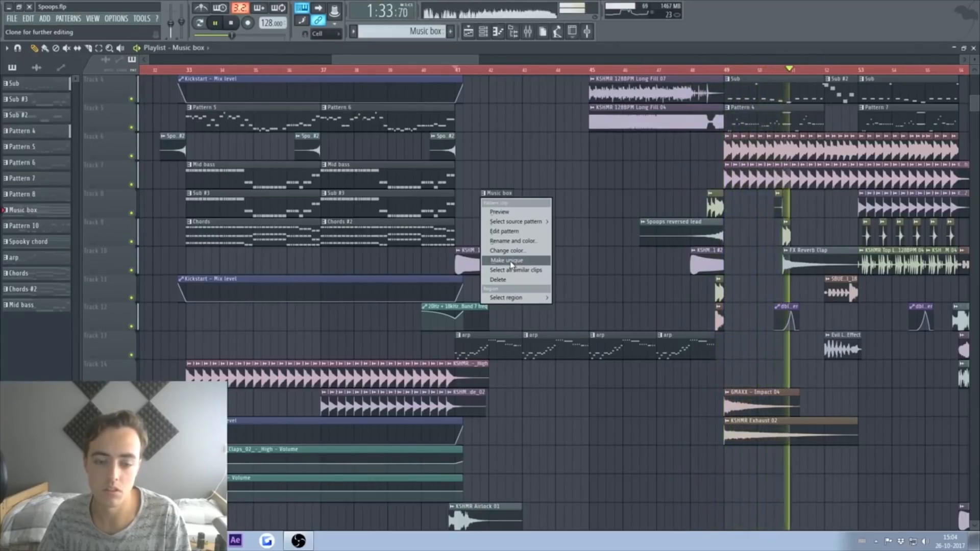
pyautogui.click(511, 262)
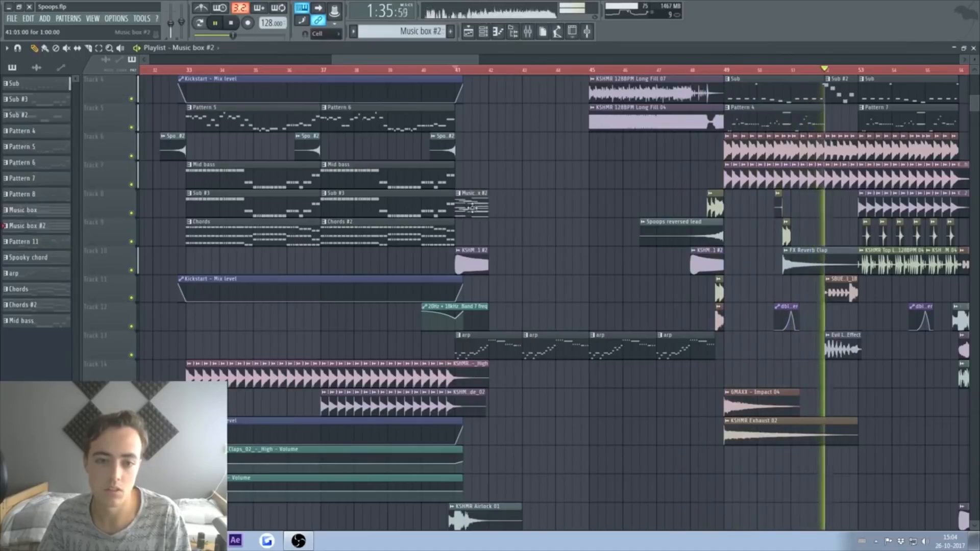
# Step: Review the Pattern 6 and Pattern 5 lead melodies, then move Music box #2 to a lower track
pyautogui.doubleClick(418, 122)
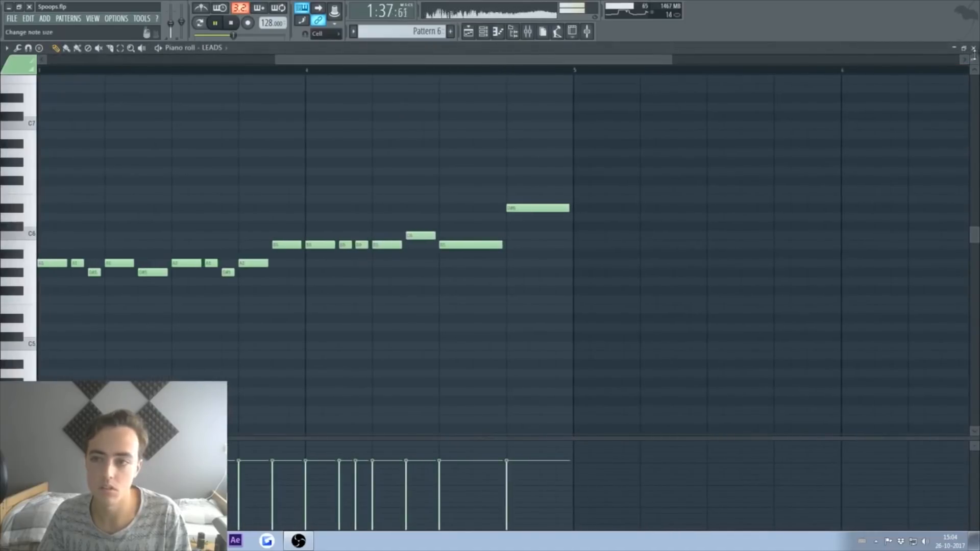
pyautogui.click(974, 48)
pyautogui.doubleClick(305, 112)
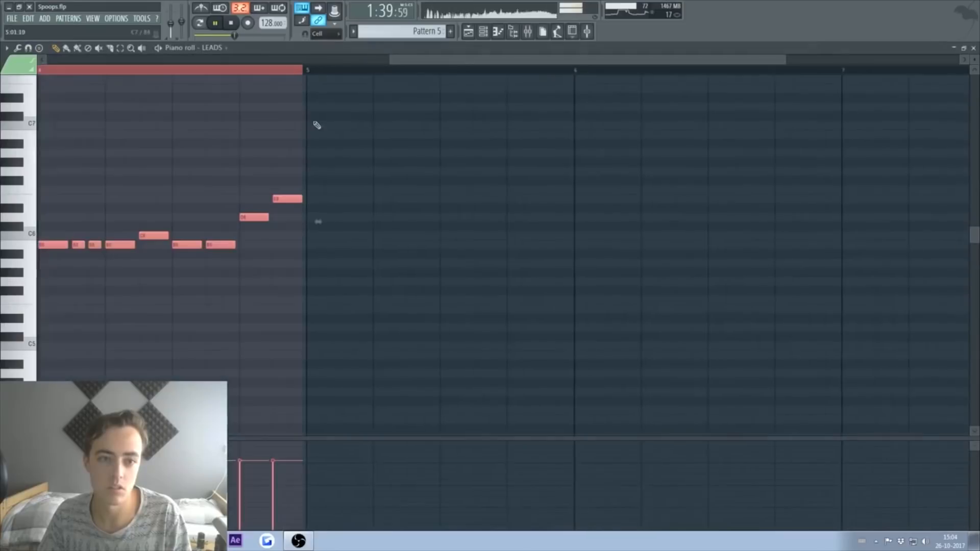
pyautogui.click(973, 48)
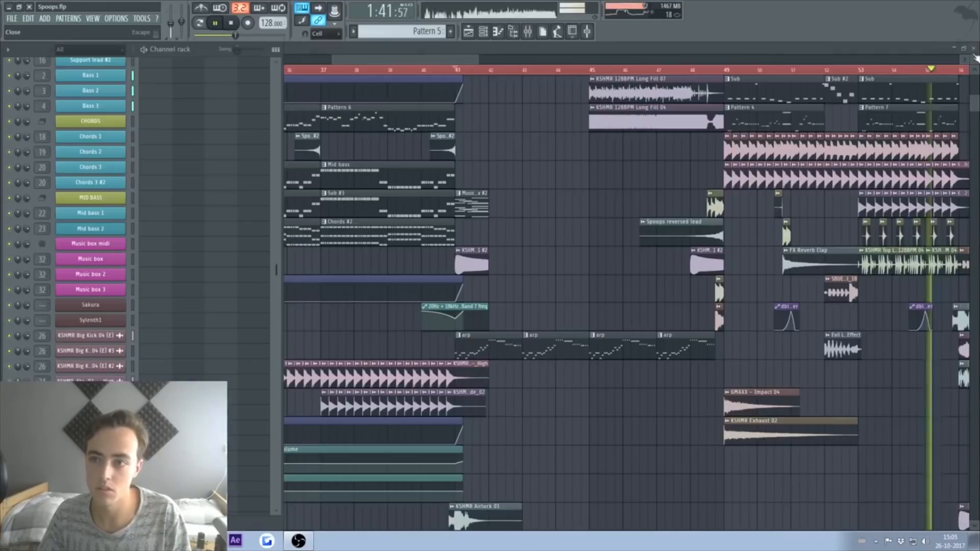
pyautogui.moveTo(472, 209); pyautogui.dragTo(710, 424)
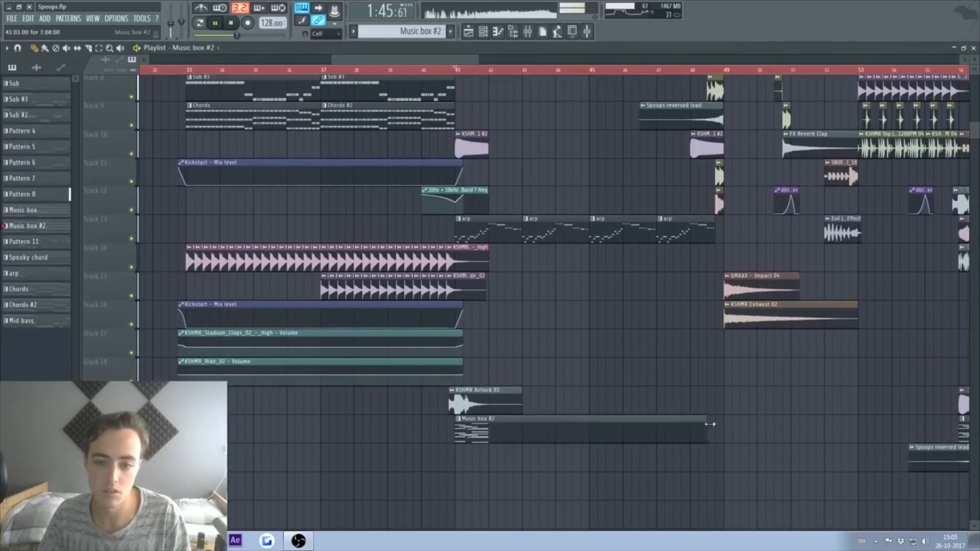
# Step: Paste the copied melody into the Music box midi channel of Music box #2
pyautogui.doubleClick(522, 434)
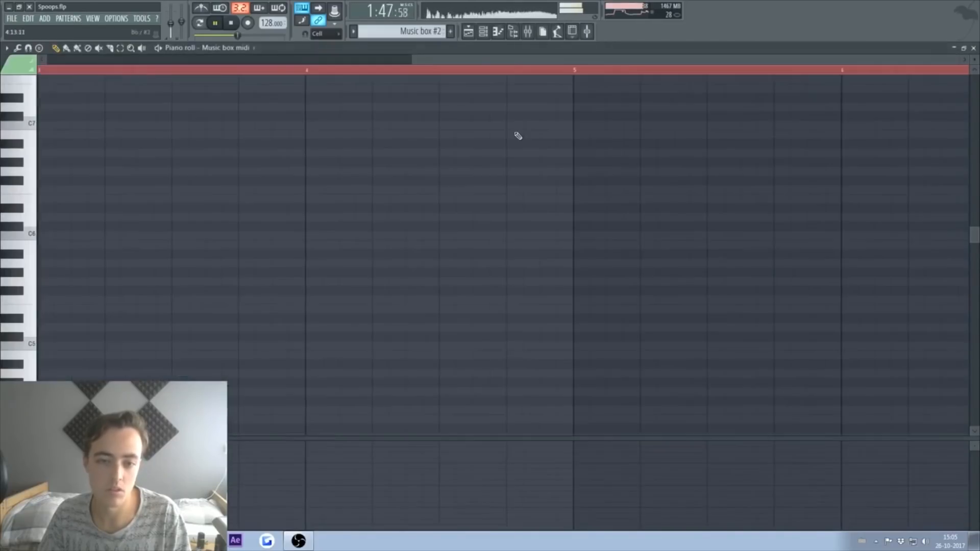
pyautogui.moveTo(475, 60); pyautogui.dragTo(112, 61)
pyautogui.scroll(2, 386, 202)
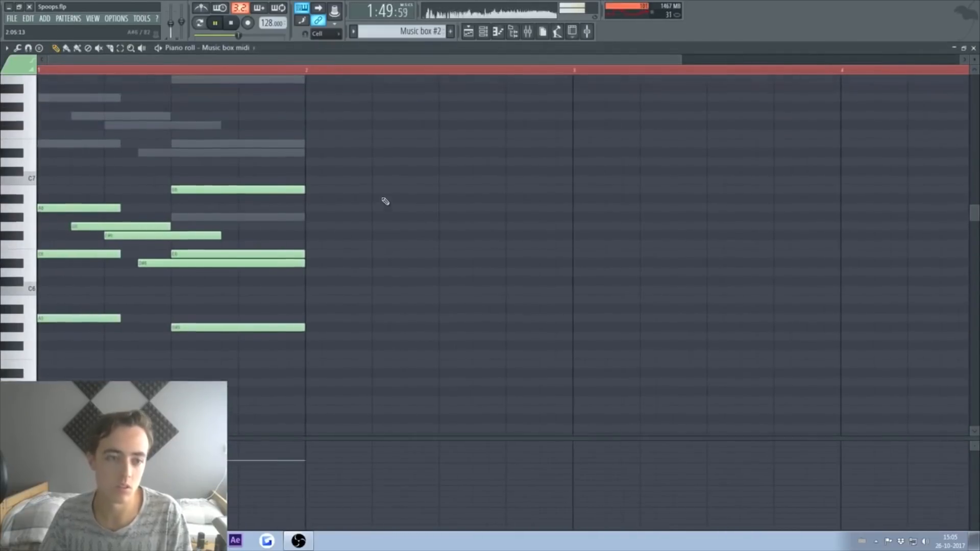
pyautogui.hotkey('ctrl', 'a')
pyautogui.hotkey('ctrl', 'v')
# Step: Replace the Music box 2 notes with the melody, raised one octave
pyautogui.rightClick(257, 220)
pyautogui.rightClick(257, 220)
pyautogui.hotkey('ctrl', 'a')
pyautogui.press('Delete')
pyautogui.hotkey('ctrl', 'v')
pyautogui.hotkey('ctrl', 'Up')
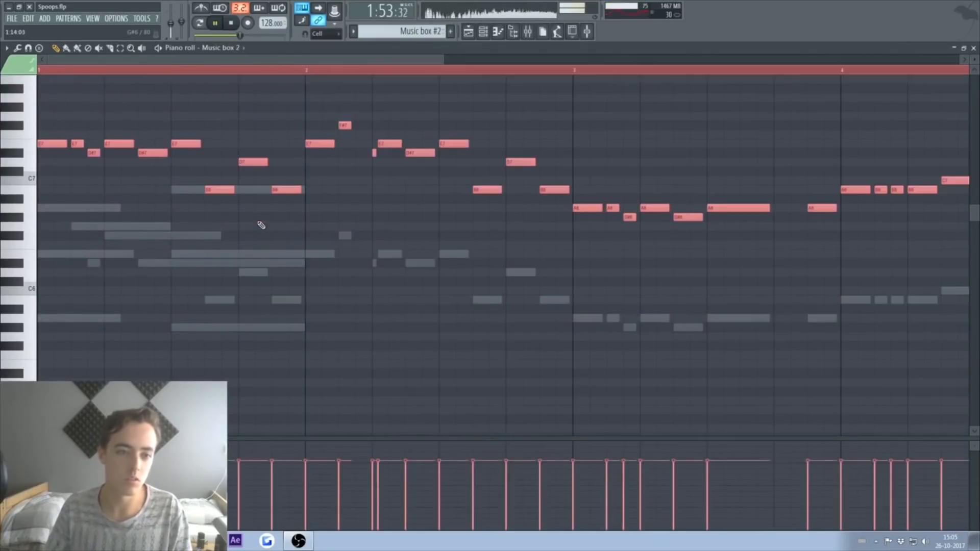
# Step: Replace the Music box 3 chord notes with the melody and play from bar 40
pyautogui.rightClick(253, 195)
pyautogui.hotkey('ctrl', 'a')
pyautogui.press('Delete')
pyautogui.hotkey('ctrl', 'v')
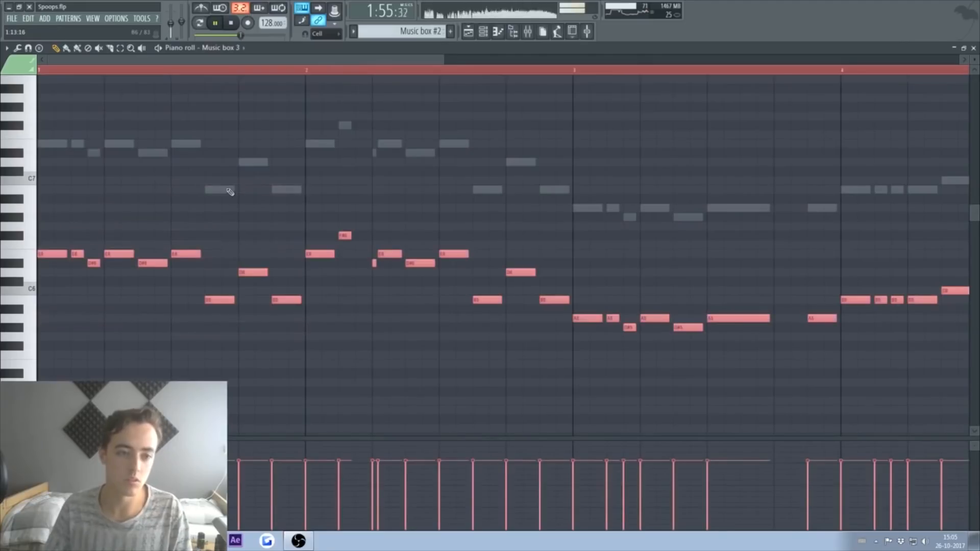
pyautogui.click(974, 48)
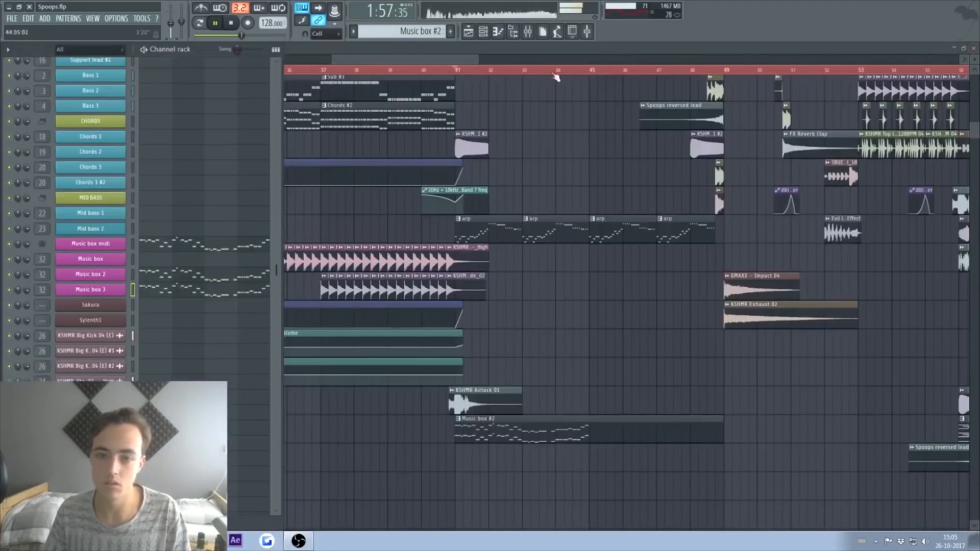
pyautogui.click(447, 71)
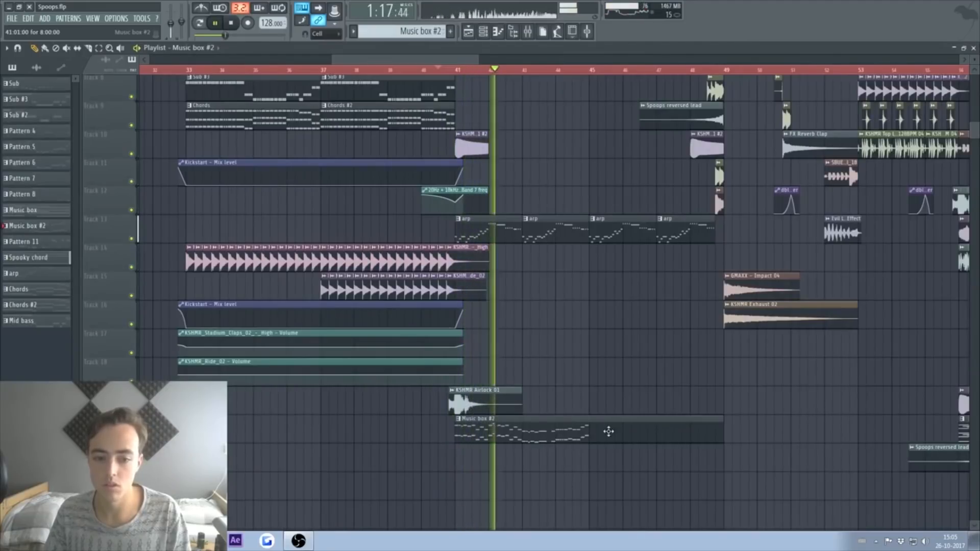
# Step: Shorten the Music box #2 clip to end at bar 45 and play from bar 41
pyautogui.moveTo(721, 429); pyautogui.dragTo(585, 429)
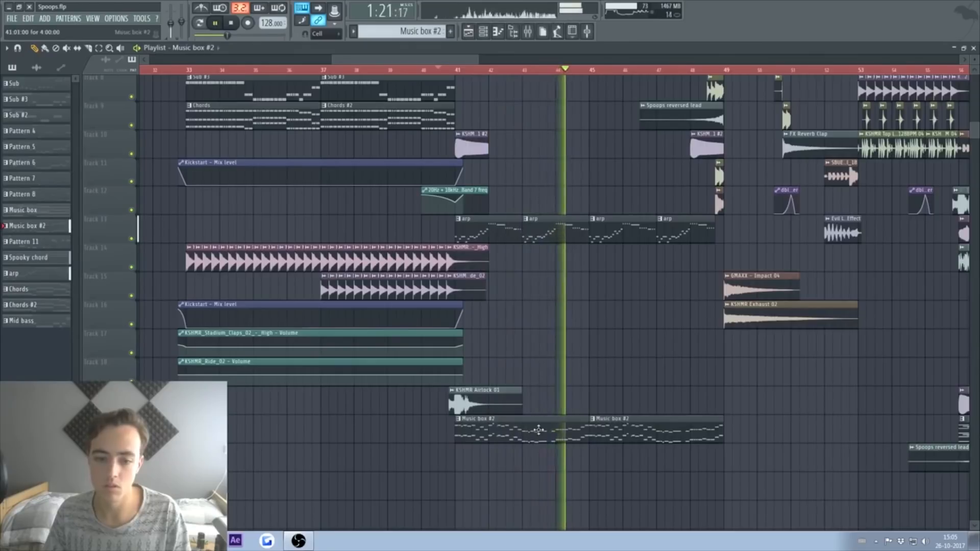
pyautogui.doubleClick(565, 429)
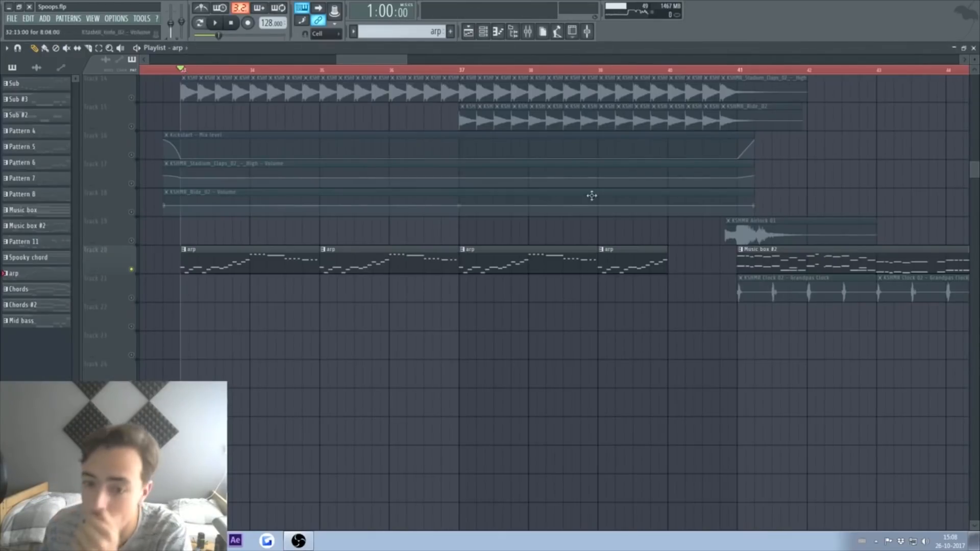
pyautogui.moveTo(382, 60); pyautogui.dragTo(419, 61)
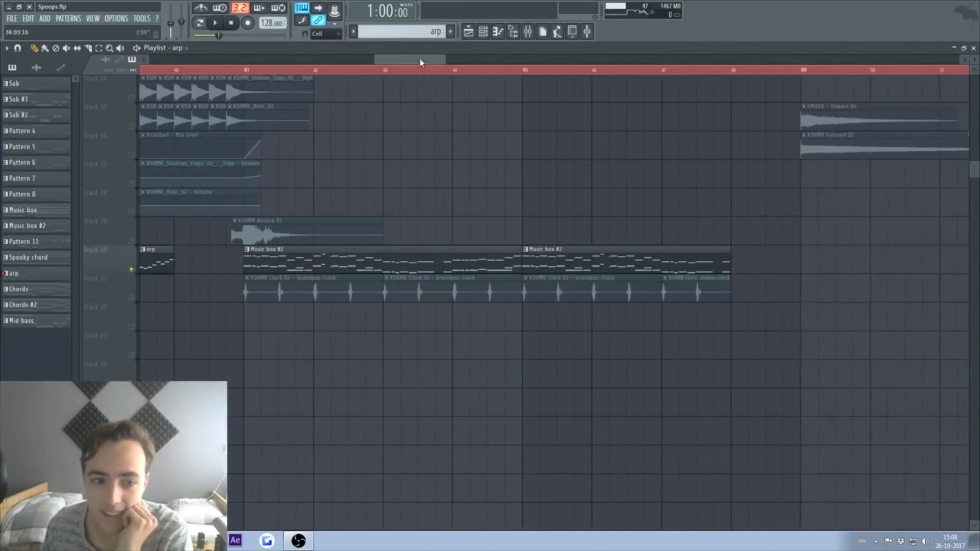
pyautogui.click(313, 70)
pyautogui.press('space')
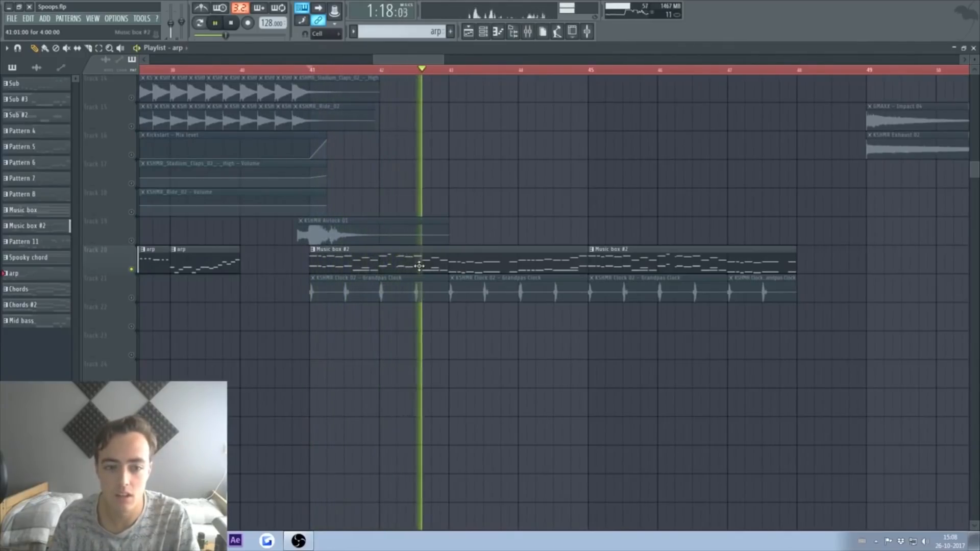
# Step: Check the track 20 Music box #2 notes on the Music box 3 channel and audition them
pyautogui.doubleClick(443, 260)
pyautogui.moveTo(422, 63); pyautogui.dragTo(320, 62)
pyautogui.press('space')
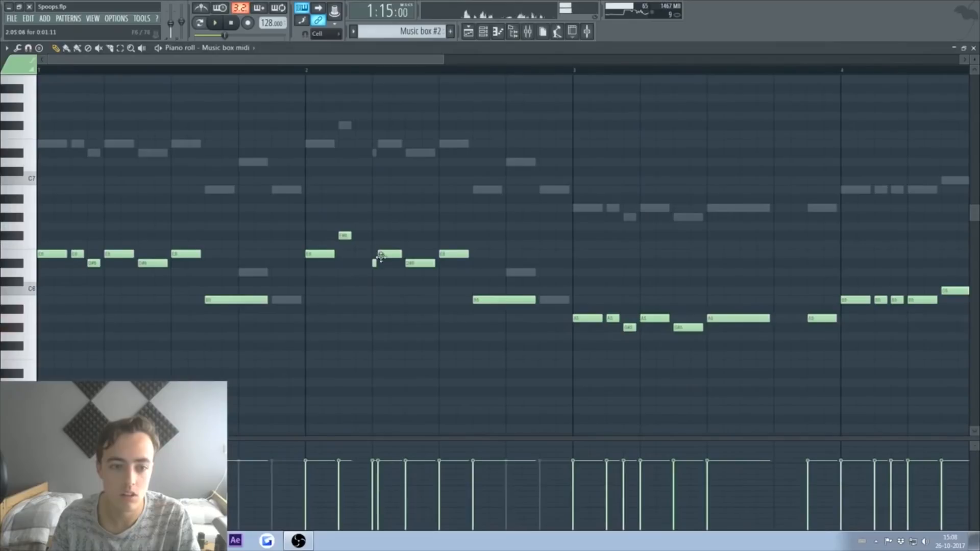
pyautogui.doubleClick(388, 256)
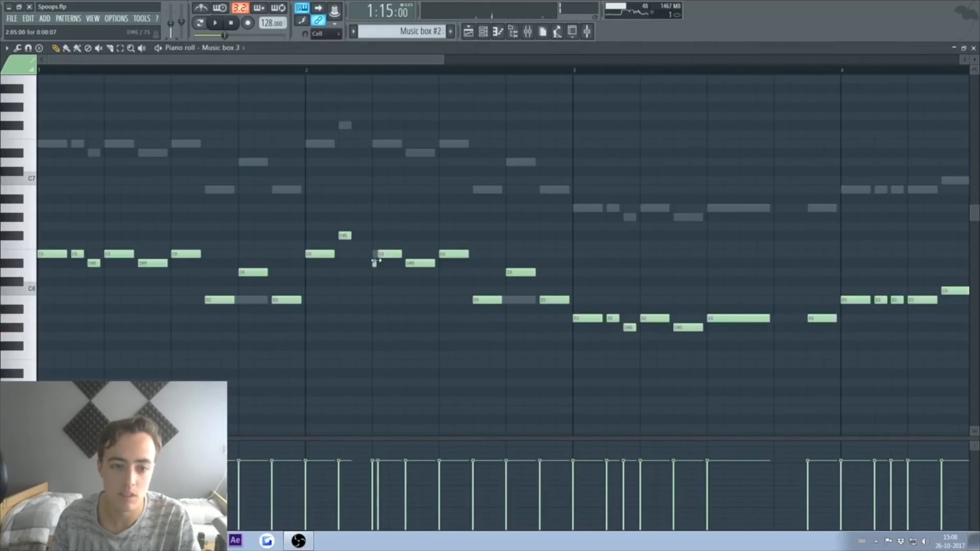
pyautogui.press('space')
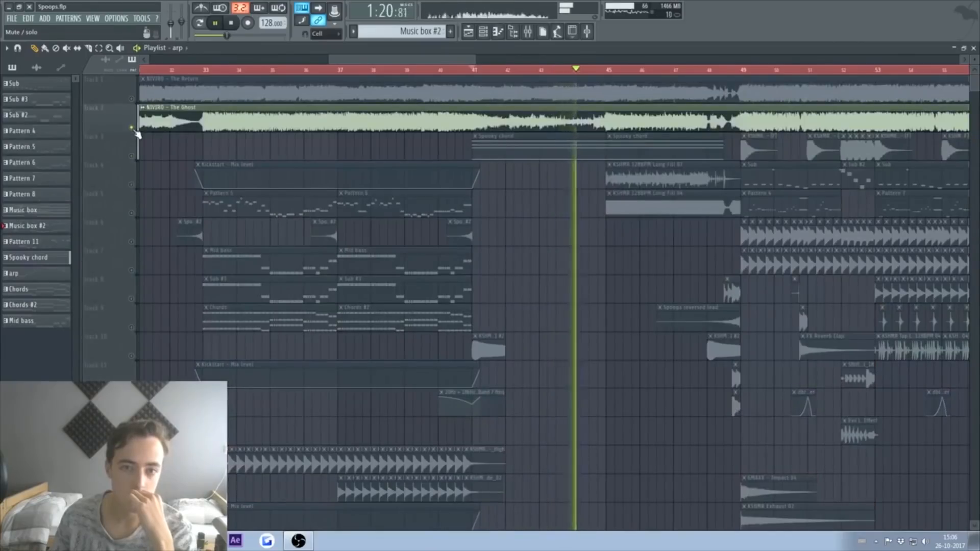
# Step: Add the KSHMR reverb kick with attack sample on track 22 near bar 41
pyautogui.press('space')
pyautogui.click(528, 35)
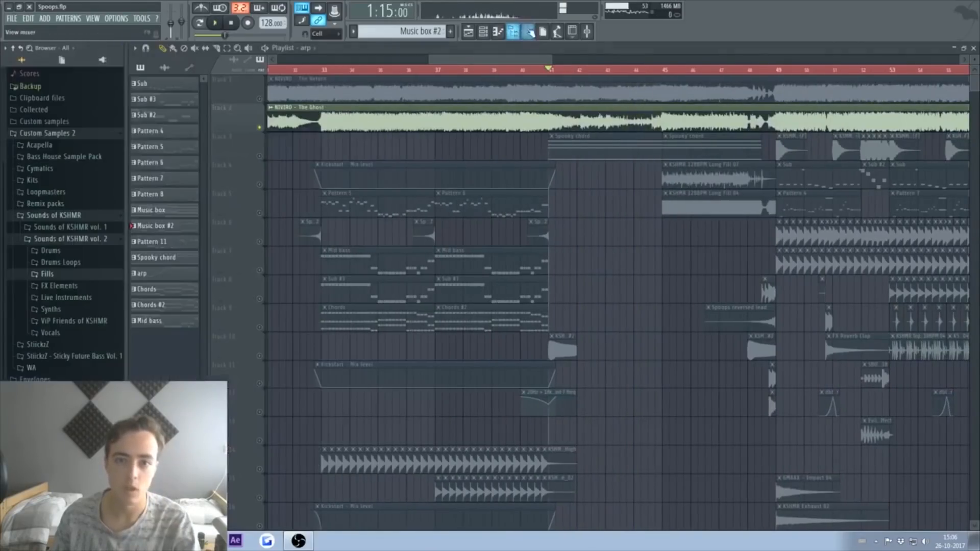
pyautogui.click(73, 219)
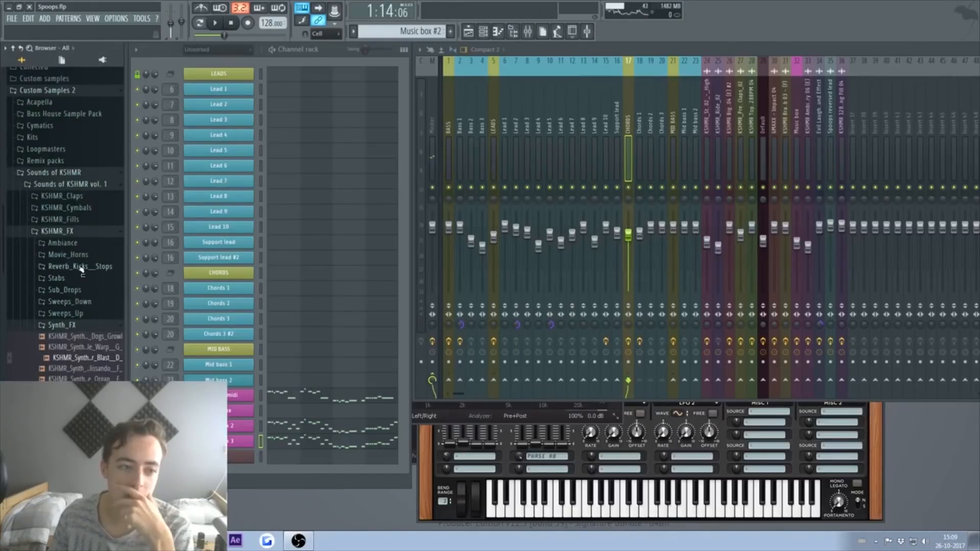
pyautogui.click(80, 267)
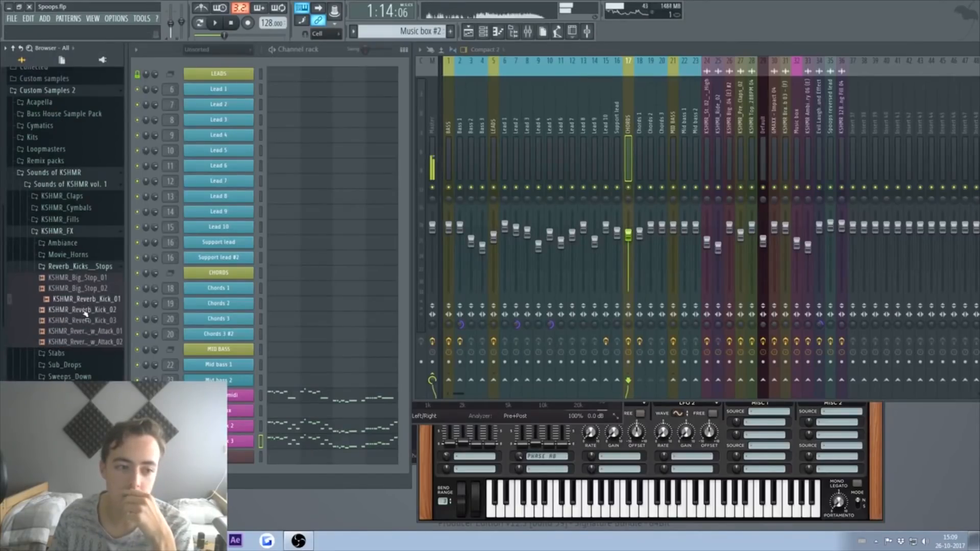
pyautogui.click(87, 331)
pyautogui.press('F5')
pyautogui.scroll(-5, 619, 333)
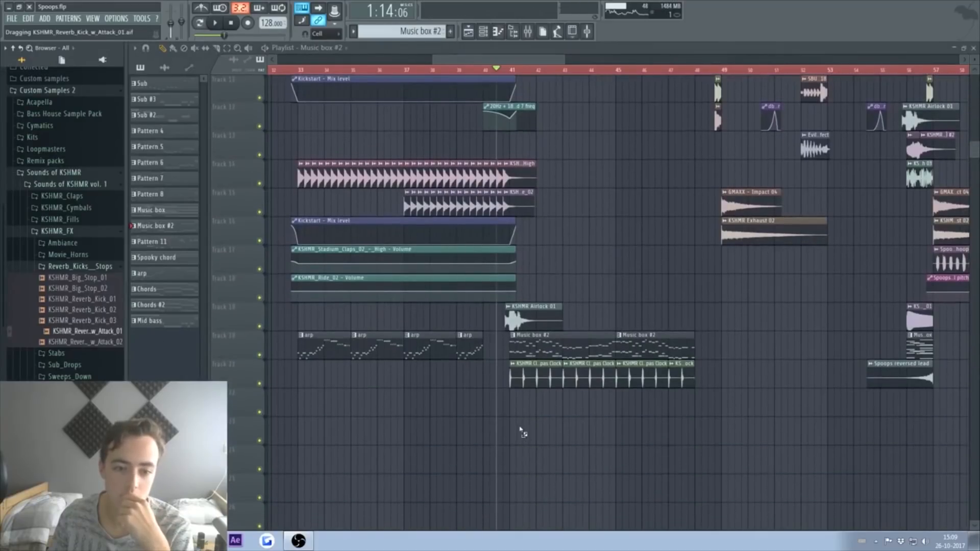
pyautogui.moveTo(523, 432); pyautogui.dragTo(532, 399)
# Step: Move the Spoops reversed lead clip down to track 22 and select bars 41–61
pyautogui.press('space')
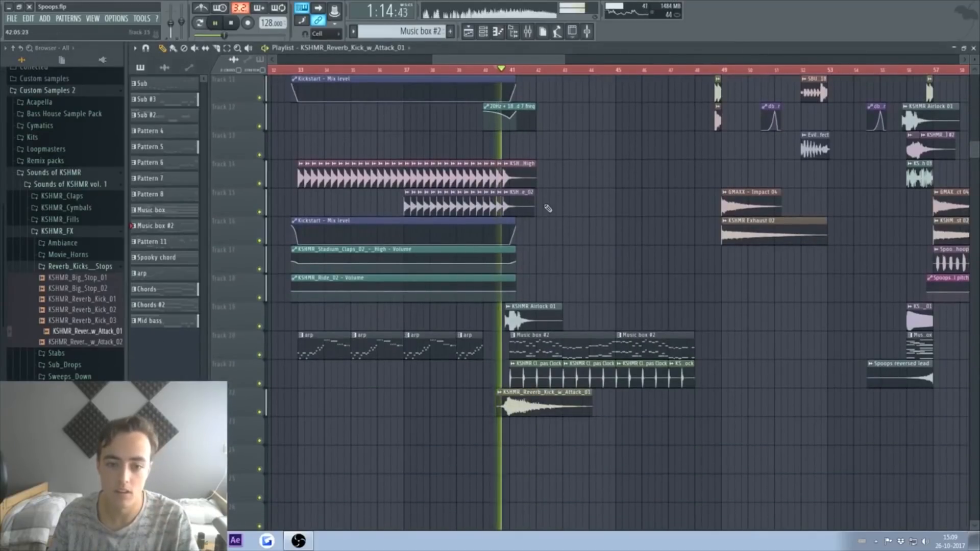
pyautogui.scroll(5, 560, 264)
pyautogui.scroll(5, 560, 264)
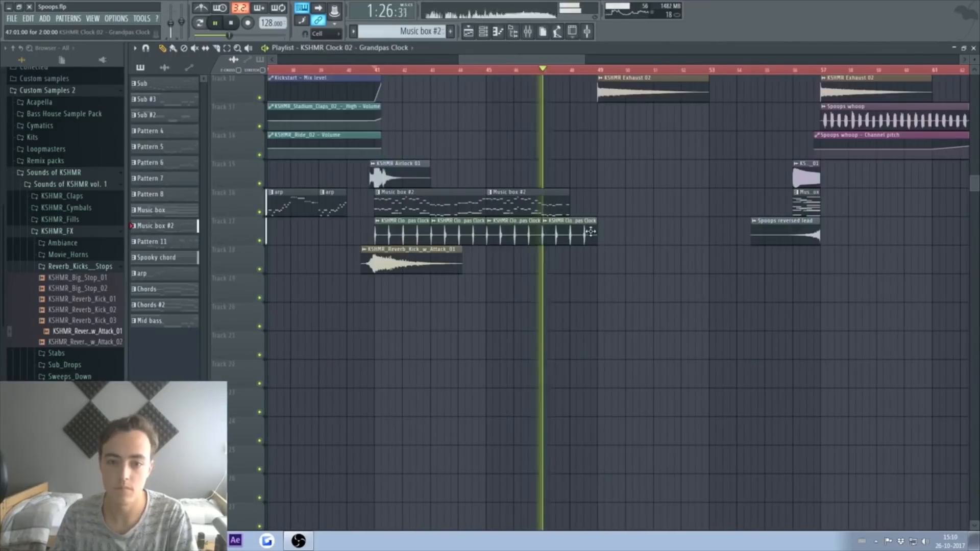
pyautogui.press('space')
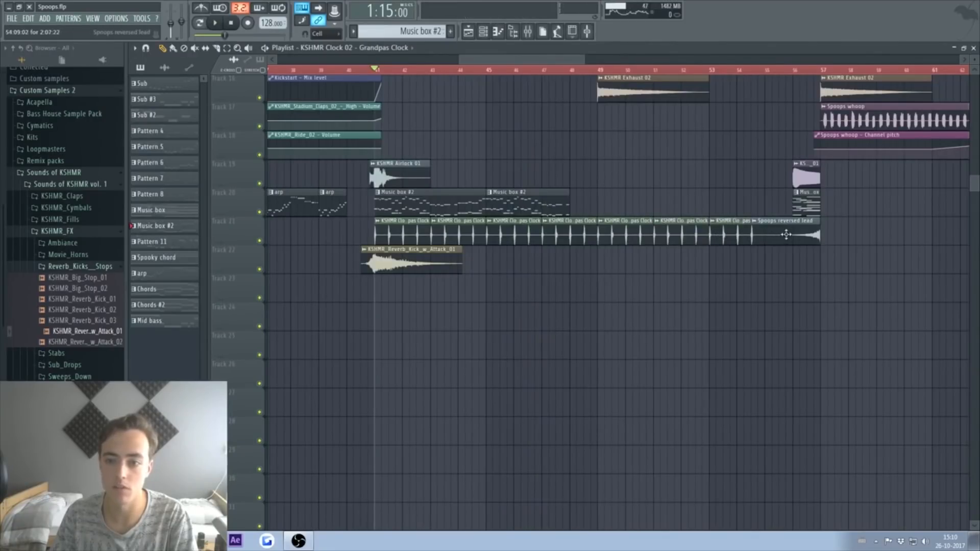
pyautogui.moveTo(786, 234); pyautogui.dragTo(786, 271)
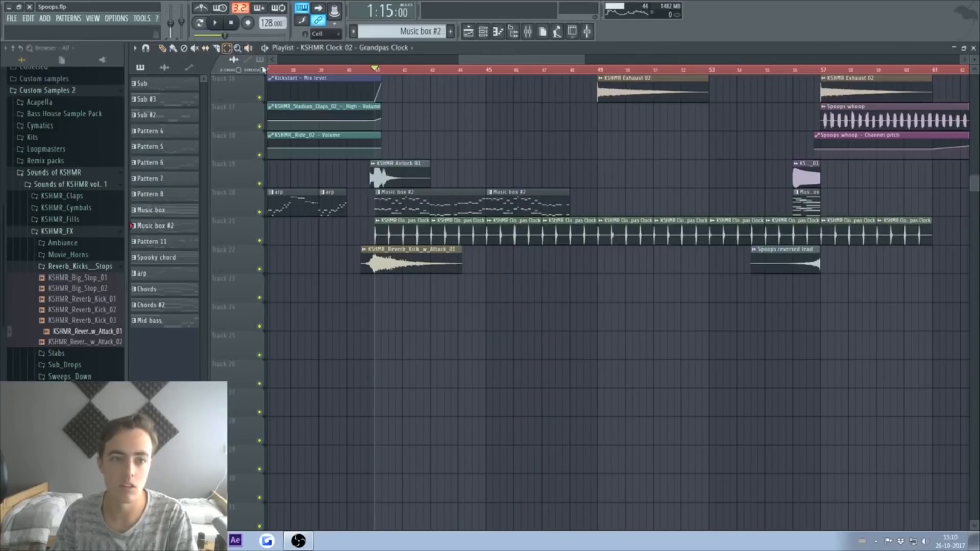
pyautogui.moveTo(379, 75); pyautogui.dragTo(935, 81)
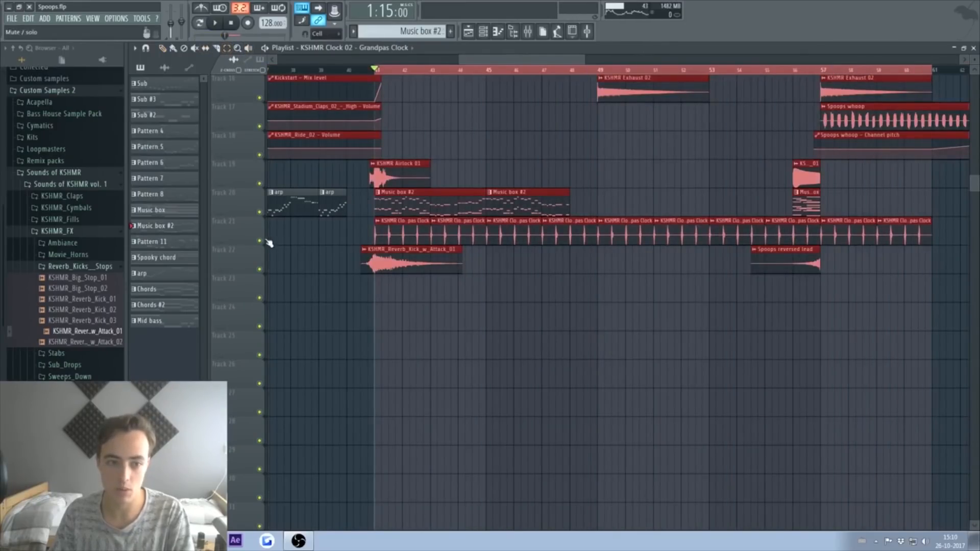
pyautogui.press('space')
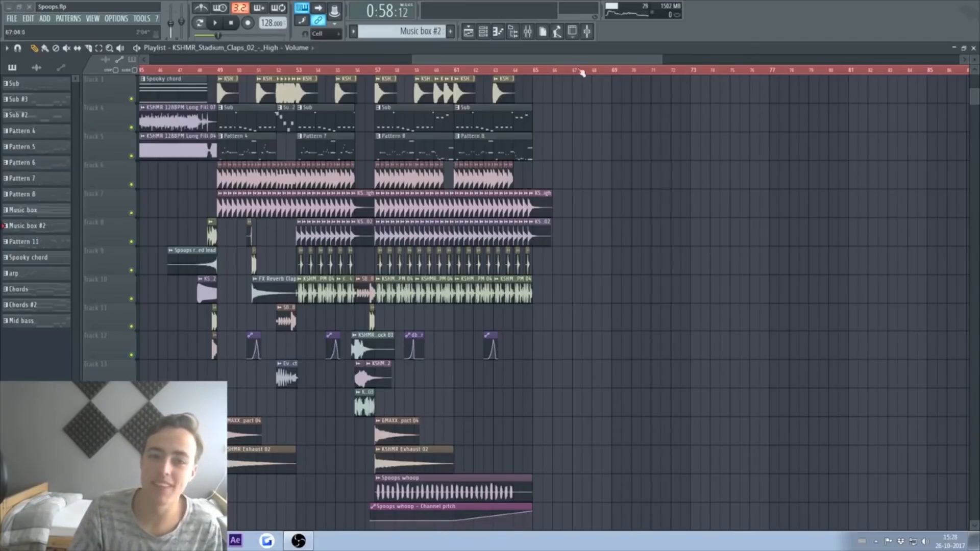
pyautogui.scroll(4, 582, 73)
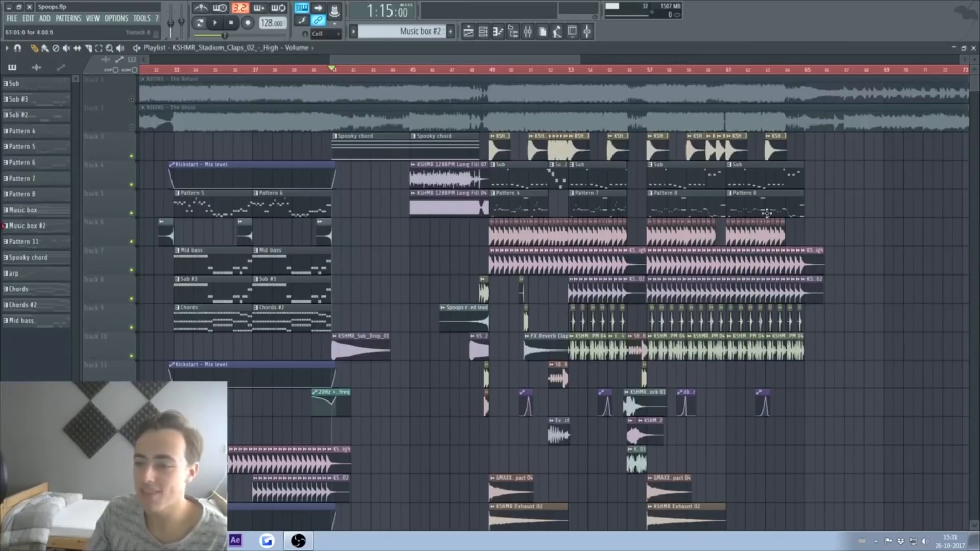
pyautogui.scroll(-4, 868, 260)
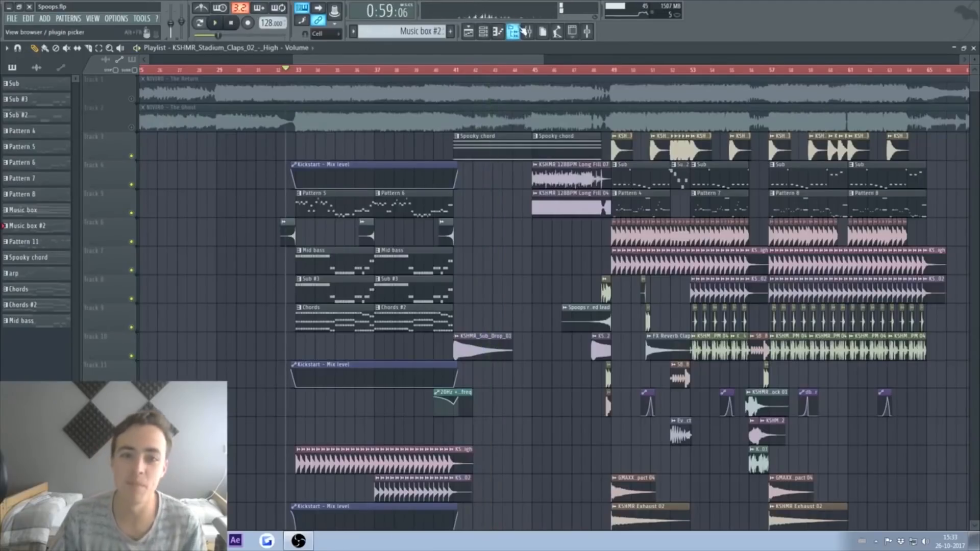
# Step: Finish adjusting the church bell sample and close its settings window
pyautogui.click(527, 31)
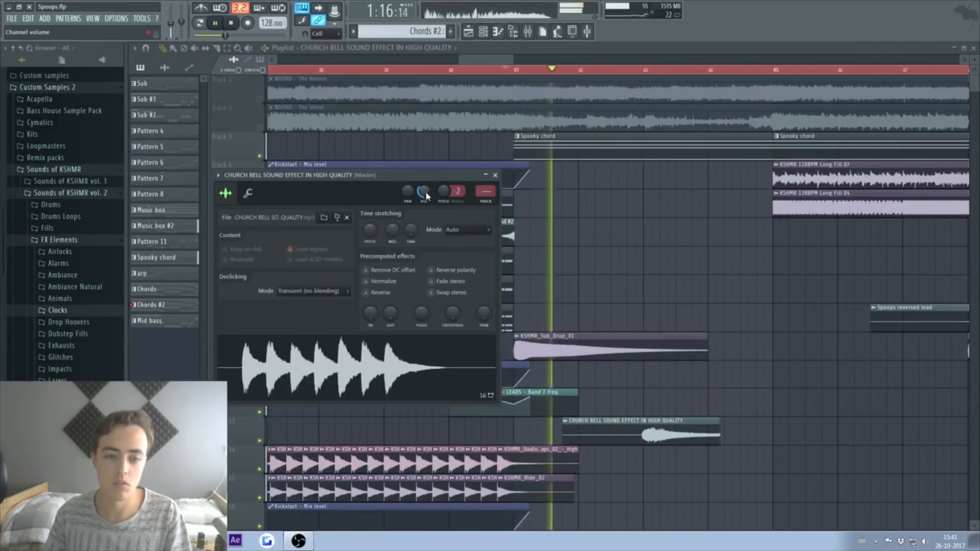
pyautogui.click(683, 428)
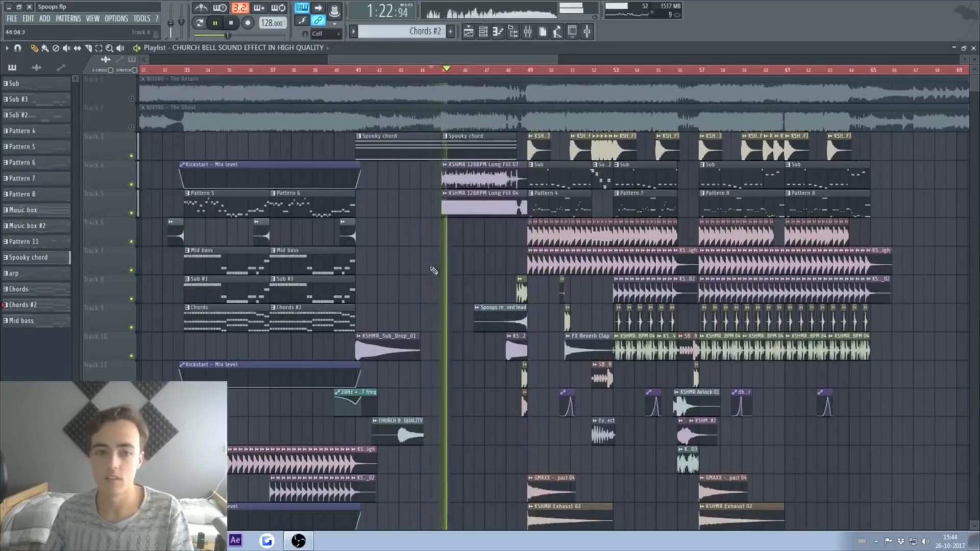
pyautogui.scroll(-3, 455, 212)
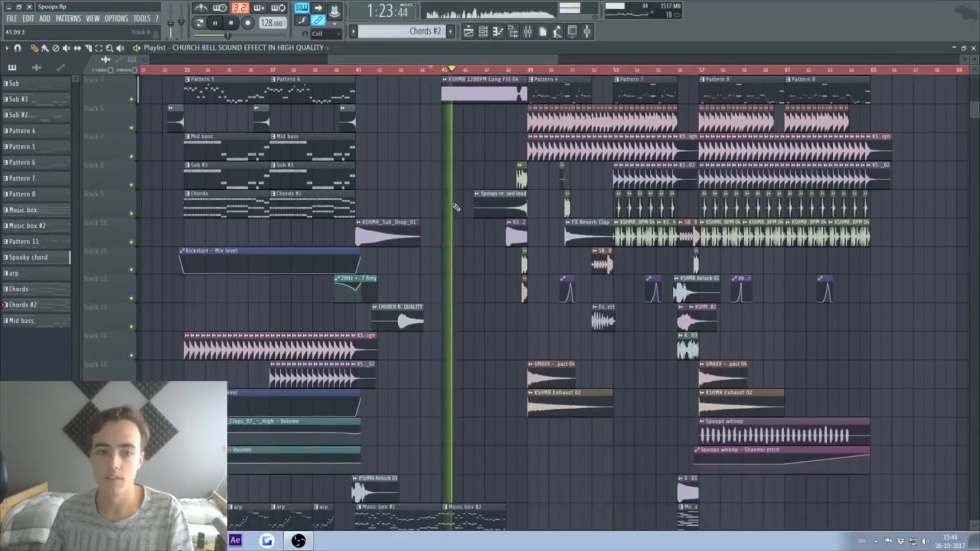
pyautogui.scroll(1, 456, 212)
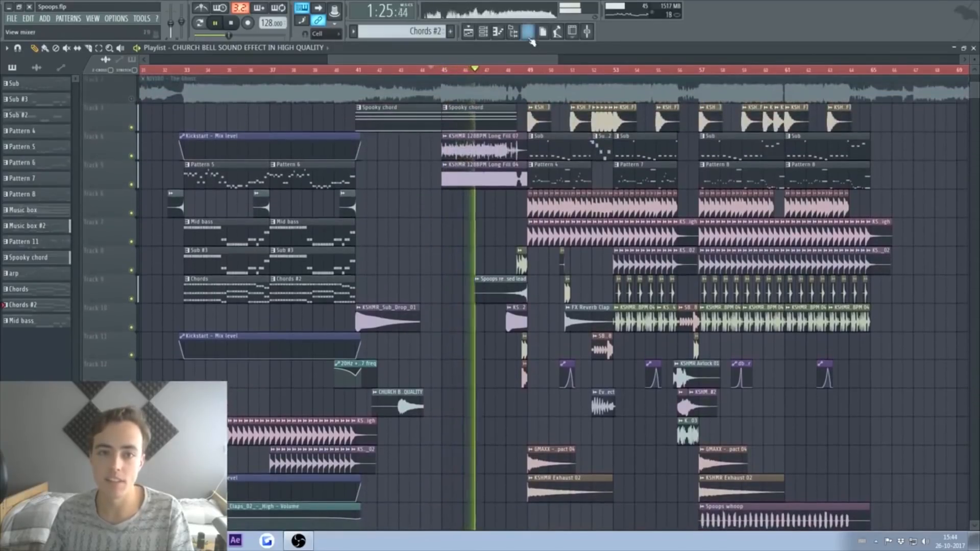
# Step: Add L-Uplifter 03 from Custom Samples 2 to the playlist and trim its start later
pyautogui.click(513, 32)
pyautogui.press('space')
pyautogui.scroll(5, 57, 230)
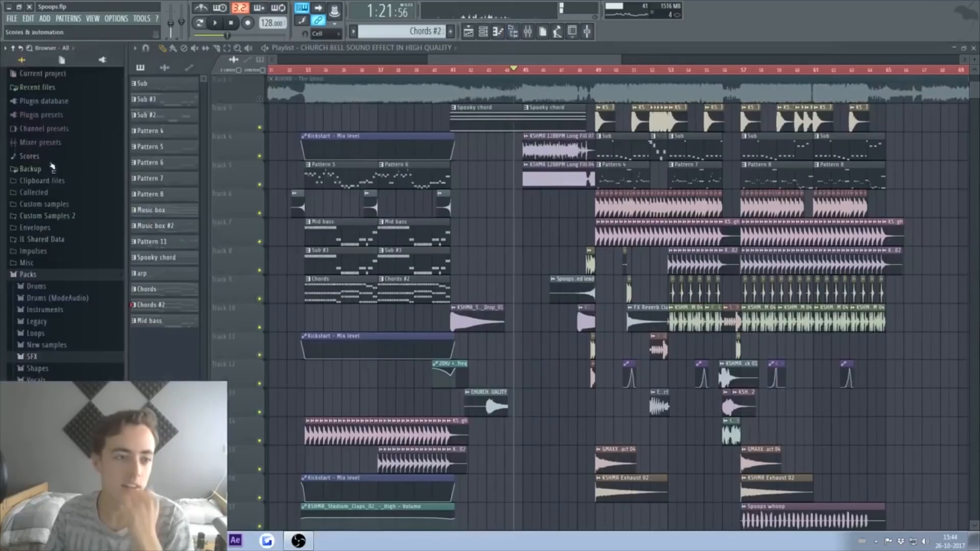
pyautogui.click(61, 274)
pyautogui.click(72, 216)
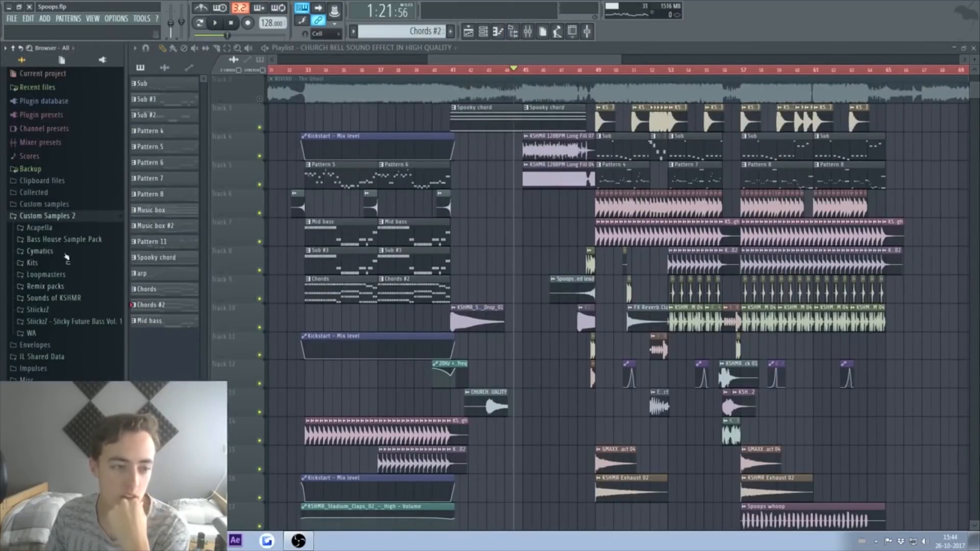
pyautogui.scroll(-5, 66, 245)
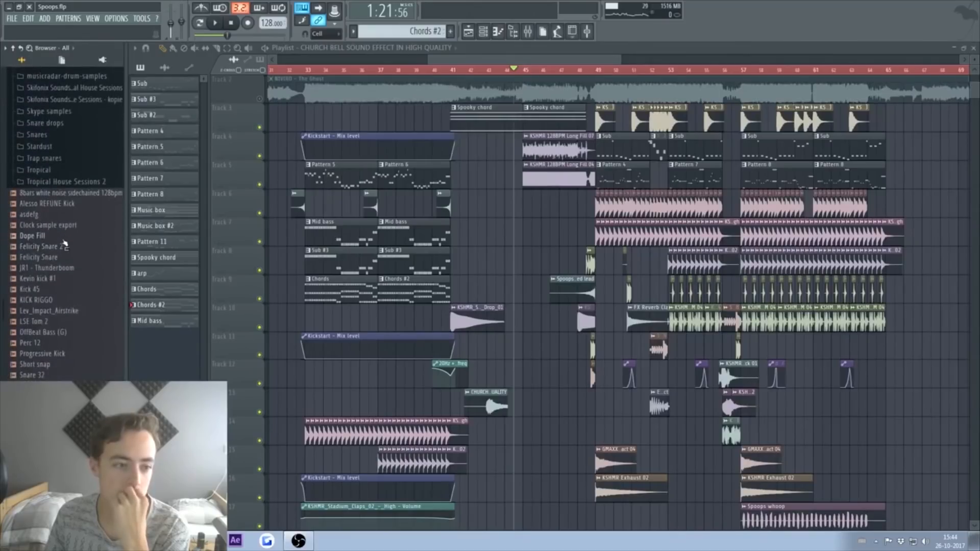
pyautogui.scroll(-6, 49, 291)
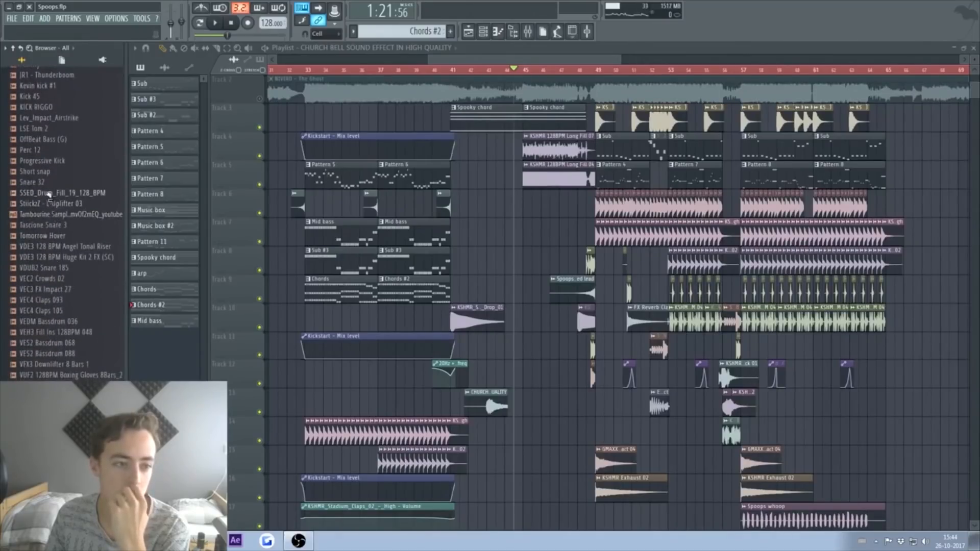
pyautogui.moveTo(532, 393); pyautogui.dragTo(555, 468)
pyautogui.press('space')
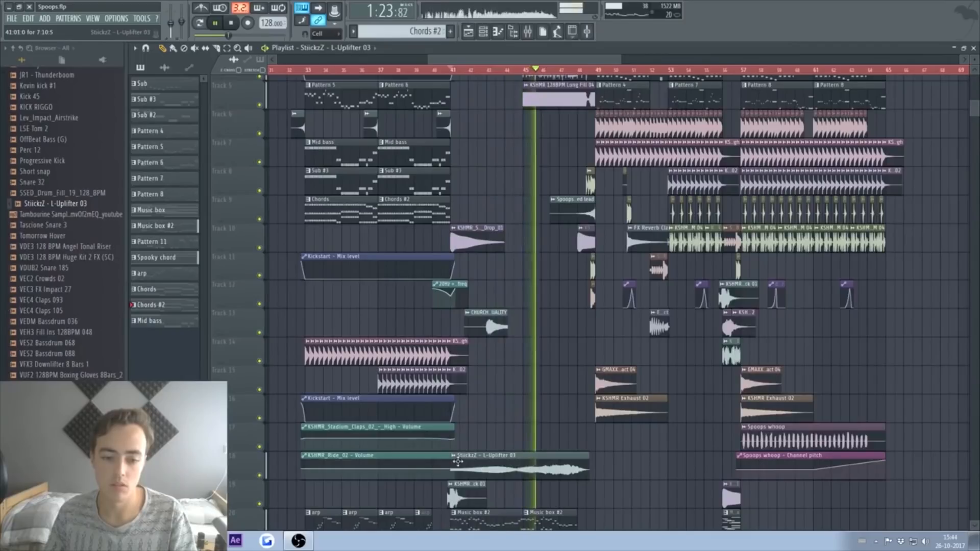
pyautogui.moveTo(452, 455); pyautogui.dragTo(514, 455)
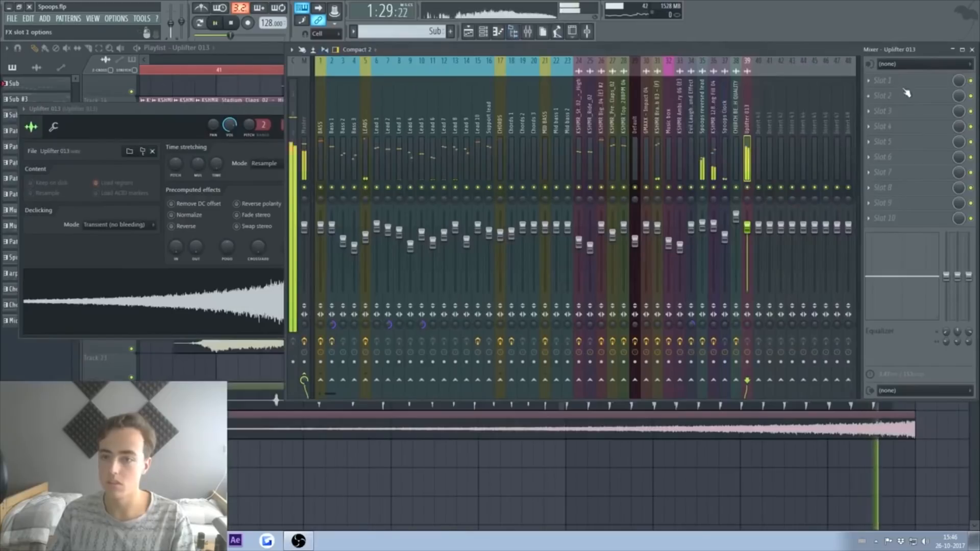
# Step: Load Fruity Parametric EQ 2 on the Uplifter 013 mixer track and audition it
pyautogui.click(869, 80)
pyautogui.click(816, 84)
pyautogui.press('space')
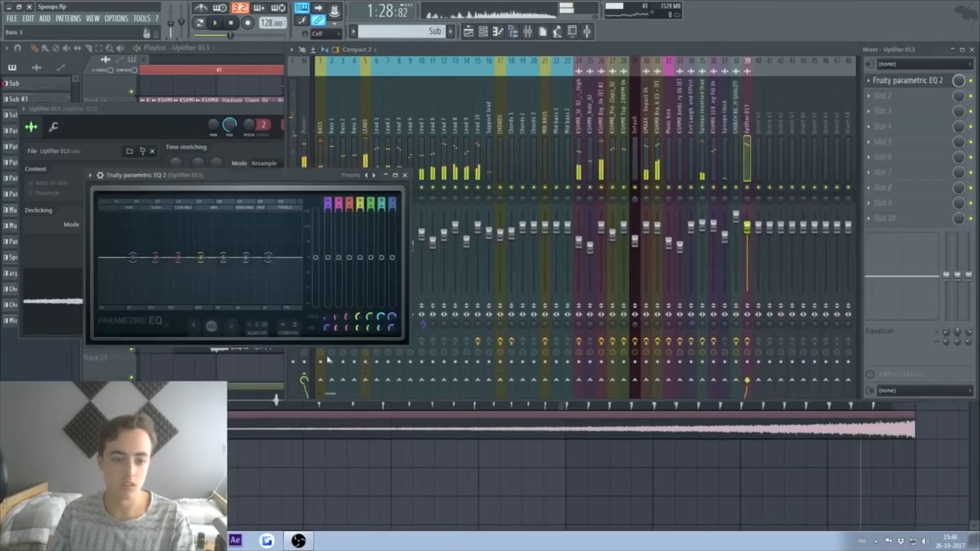
pyautogui.click(747, 183)
pyautogui.press('space')
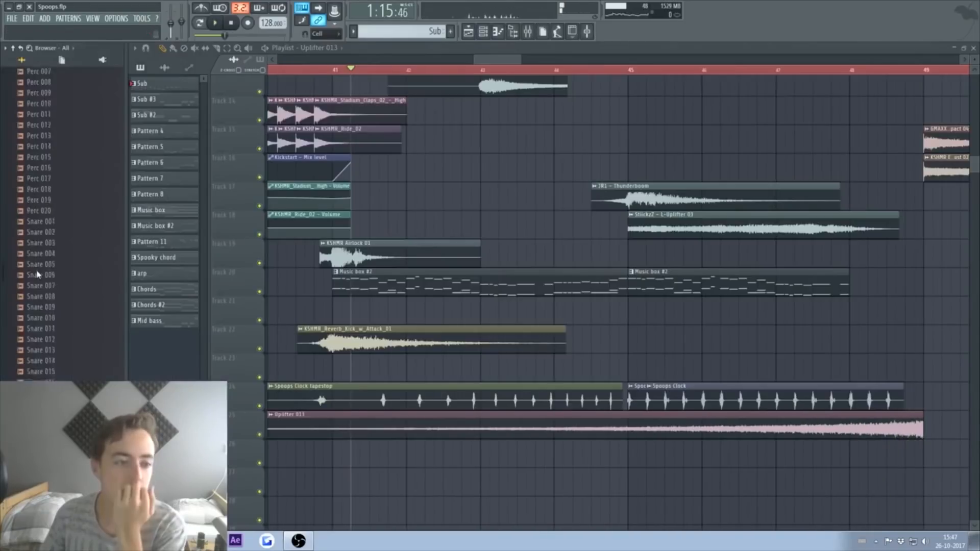
# Step: Place the VES2 FX Uplifter 33 sample from the Skype samples folder before the drop
pyautogui.scroll(20, 36, 274)
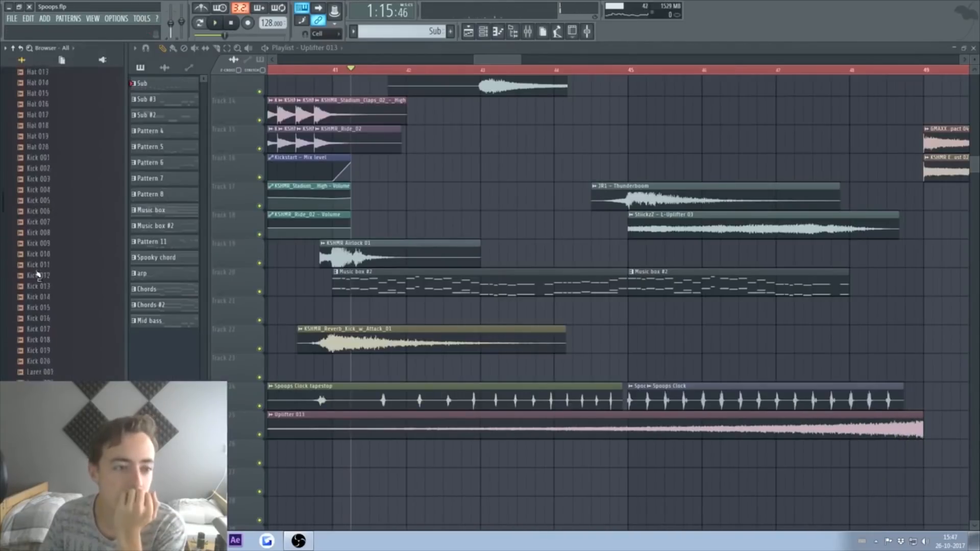
pyautogui.click(55, 278)
pyautogui.scroll(-8, 84, 299)
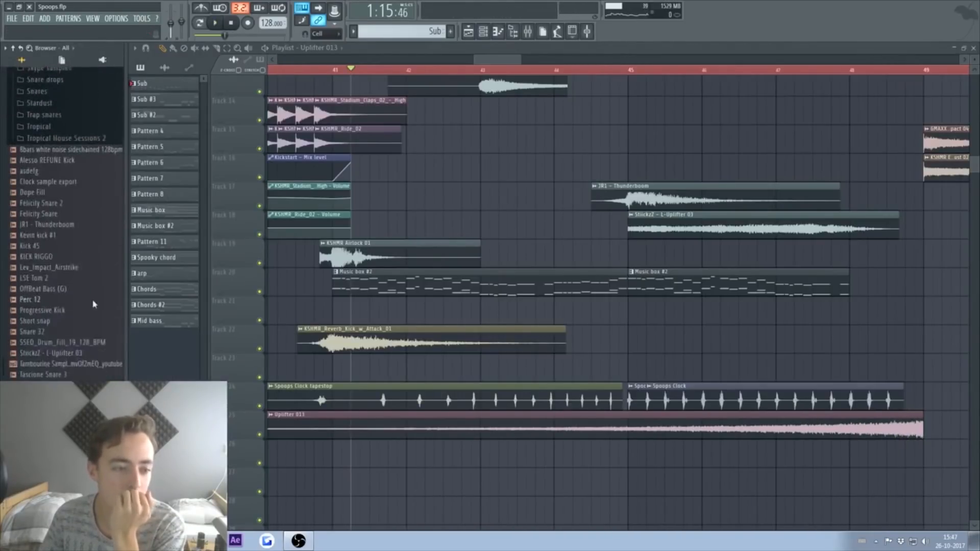
pyautogui.scroll(3, 81, 276)
pyautogui.click(53, 177)
pyautogui.scroll(-6, 62, 165)
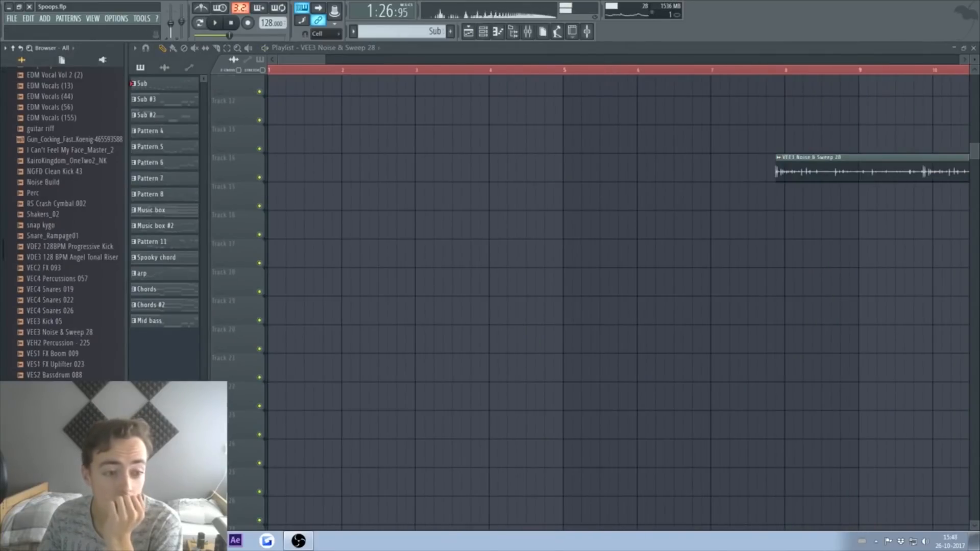
pyautogui.moveTo(299, 63); pyautogui.dragTo(514, 64)
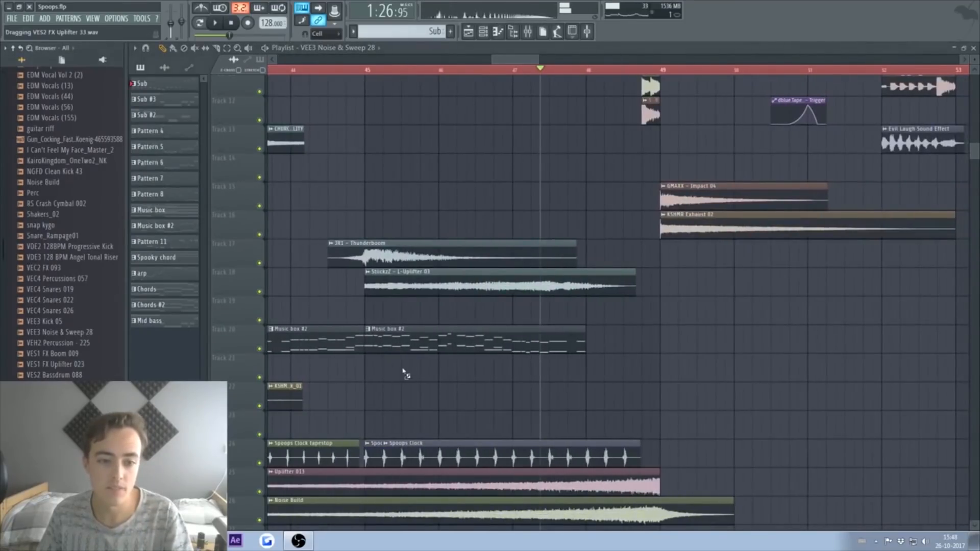
pyautogui.moveTo(406, 375); pyautogui.dragTo(405, 373)
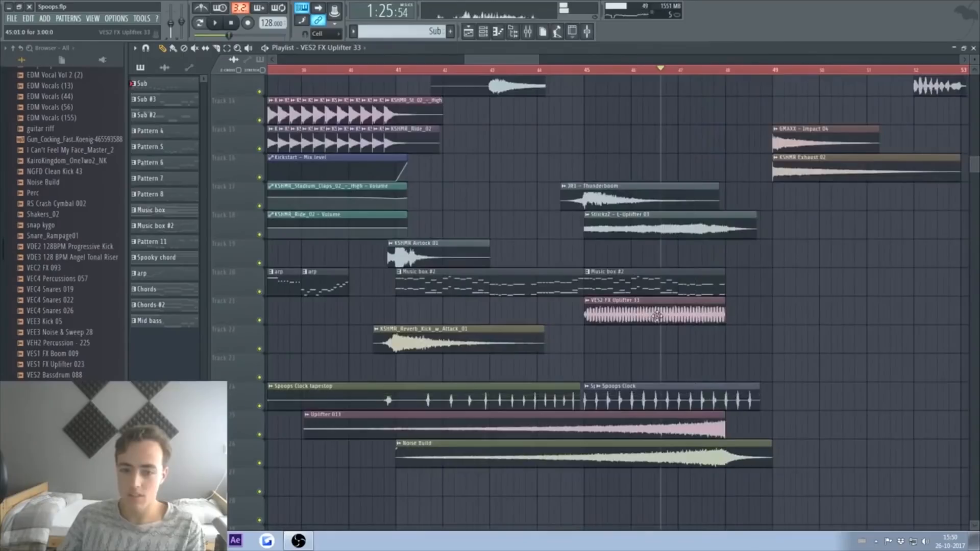
# Step: Adjust the VES2 uplifter's sample settings and replay the build from bar 41
pyautogui.doubleClick(623, 312)
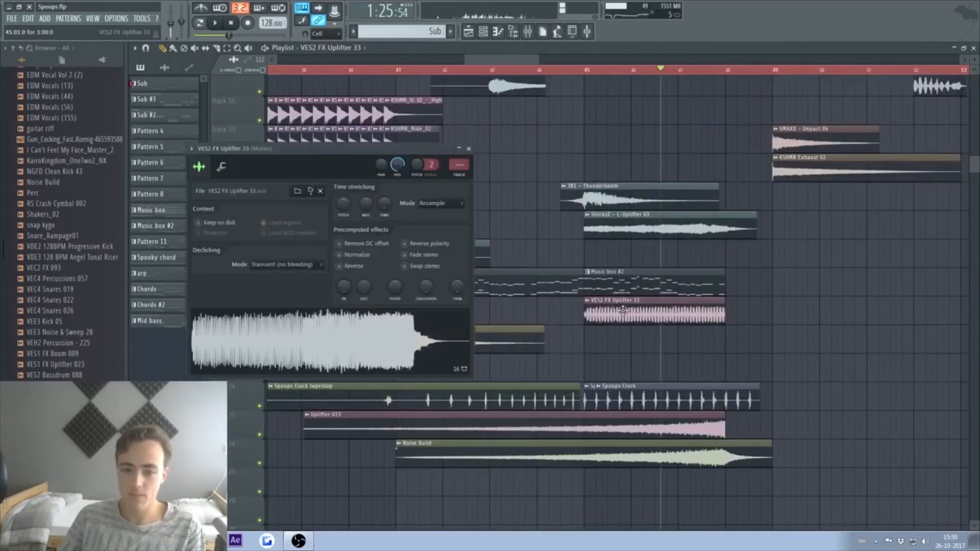
pyautogui.press('space')
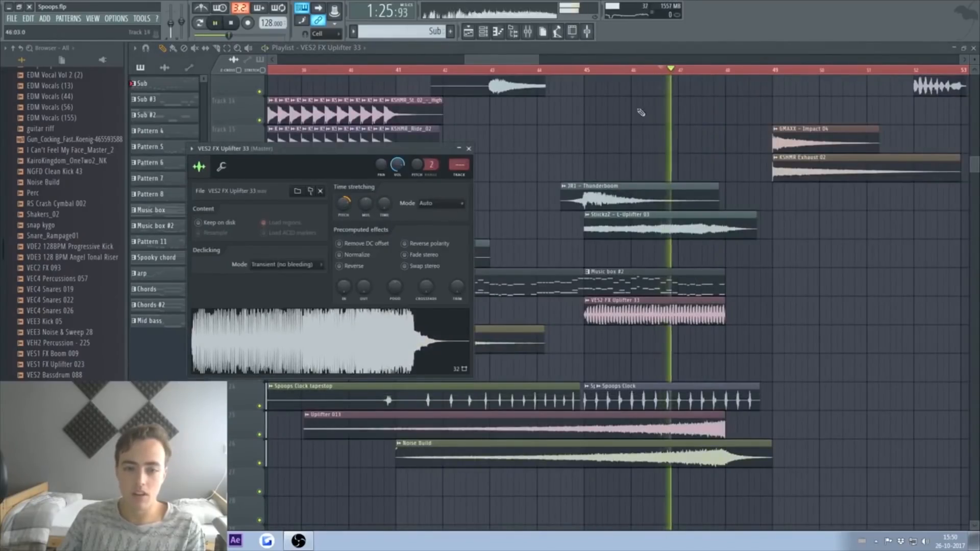
pyautogui.click(586, 71)
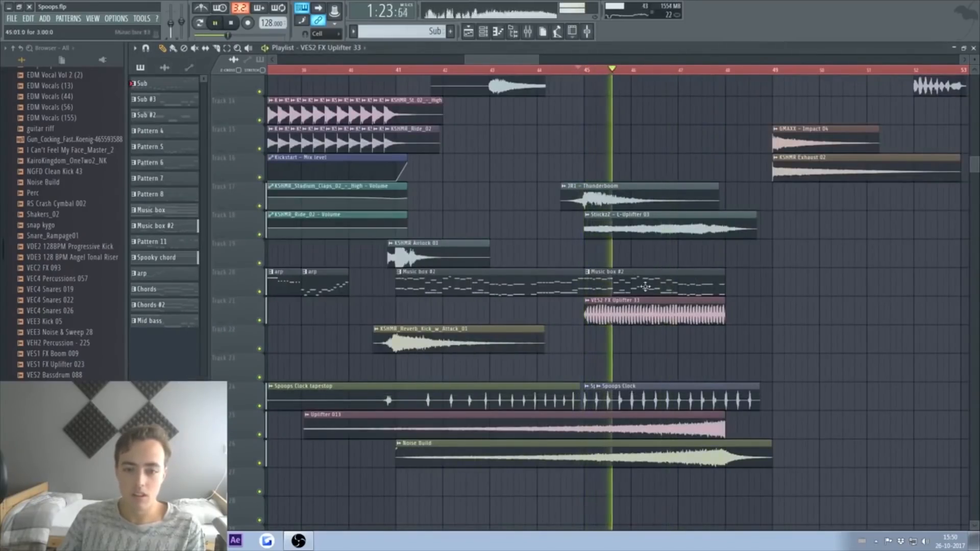
pyautogui.press('space')
pyautogui.doubleClick(607, 314)
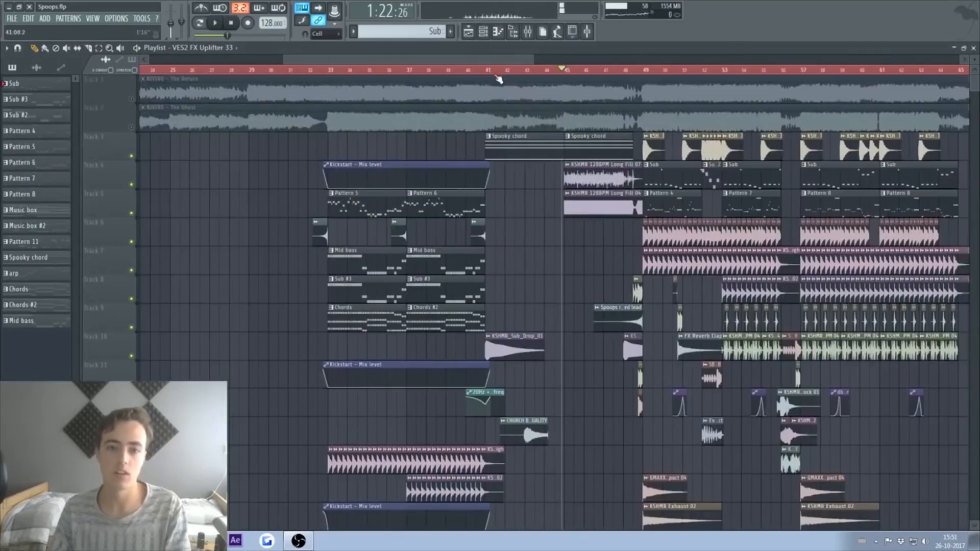
pyautogui.click(498, 71)
pyautogui.press('space')
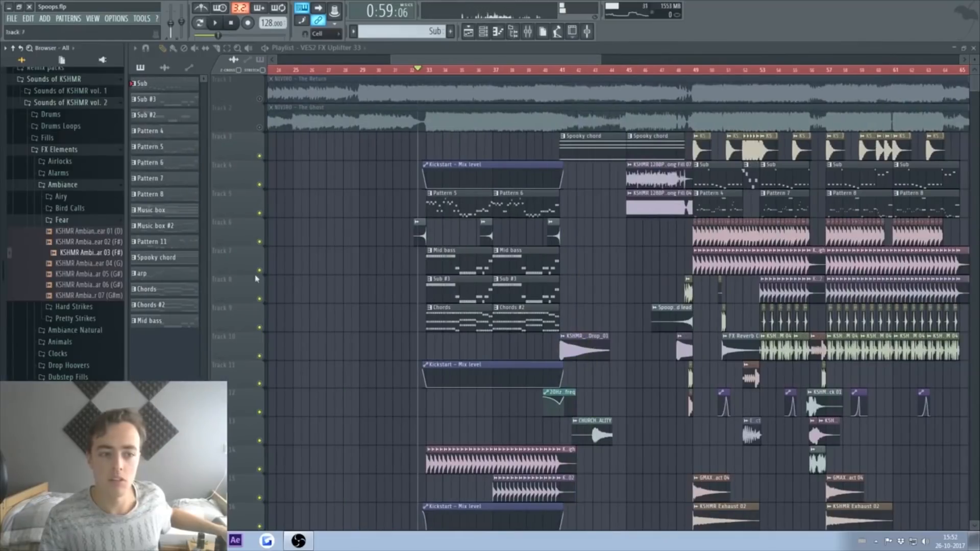
# Step: Preview the Fear ambiance samples and place Fear 06 before the drop
pyautogui.scroll(-1, 298, 283)
pyautogui.scroll(-6, 299, 283)
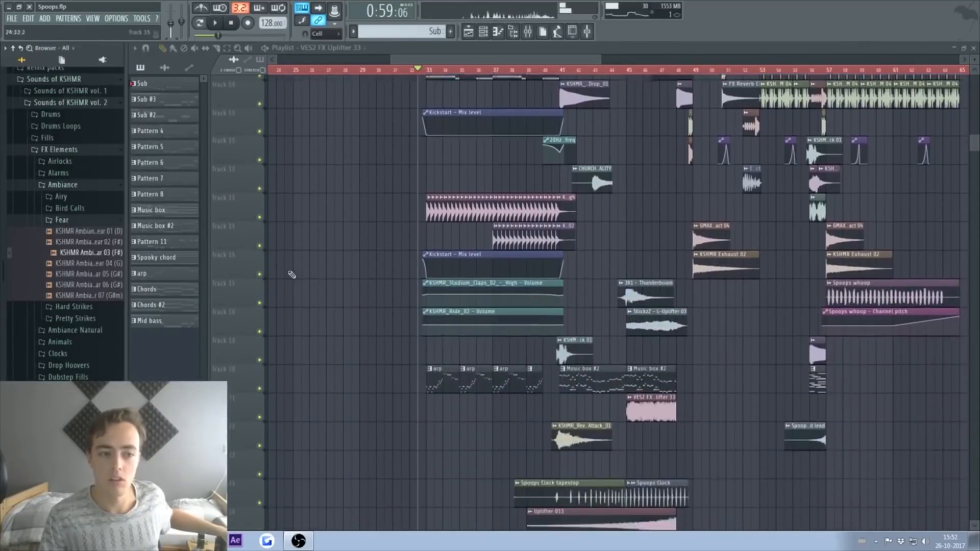
pyautogui.click(101, 231)
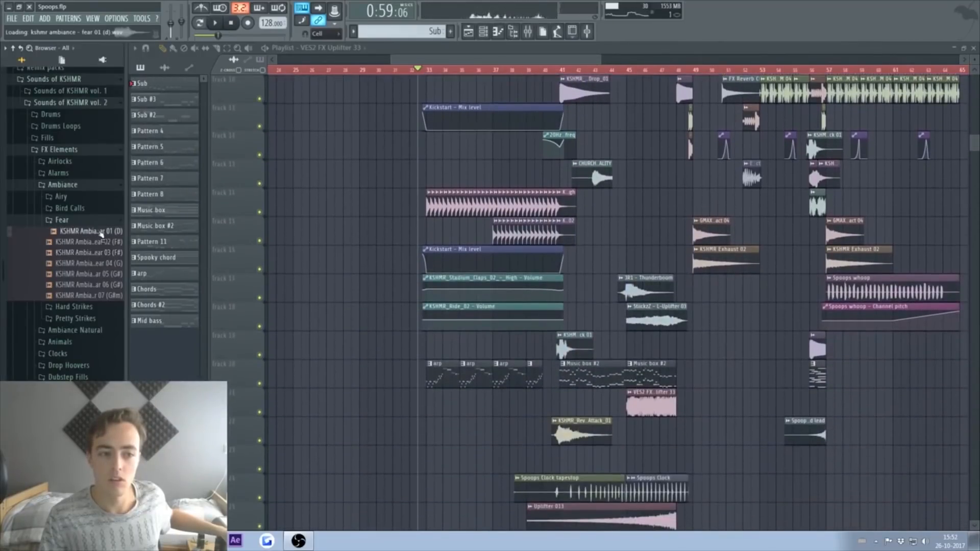
pyautogui.click(101, 274)
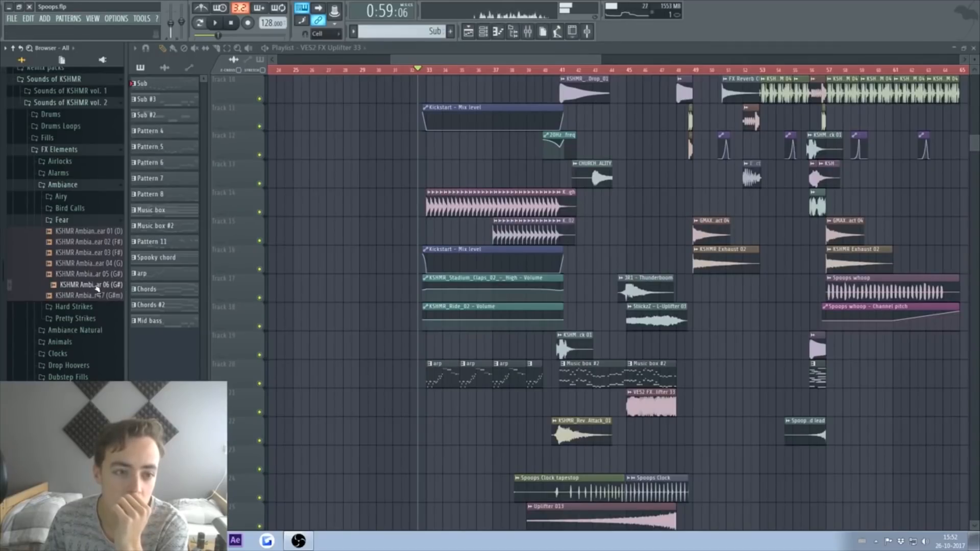
pyautogui.moveTo(386, 332); pyautogui.dragTo(592, 256)
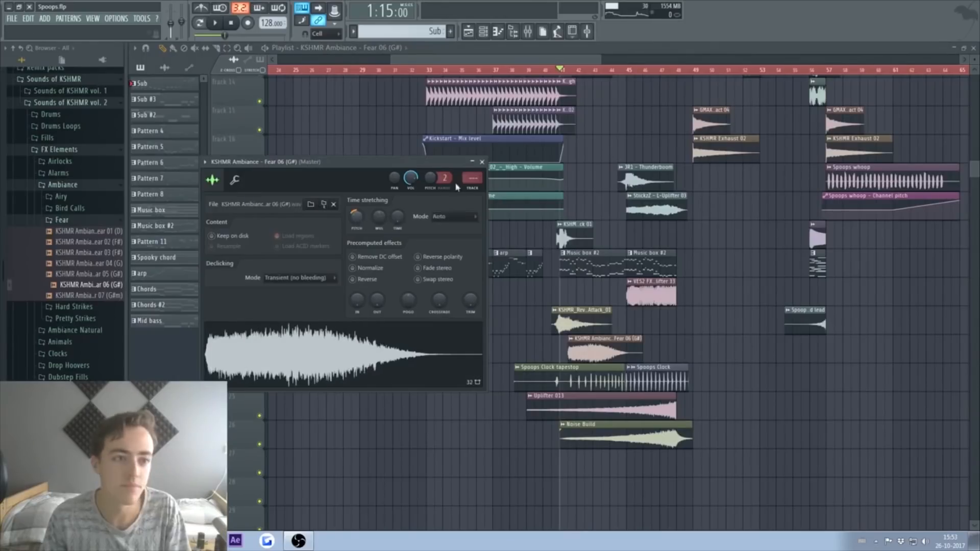
pyautogui.press('space')
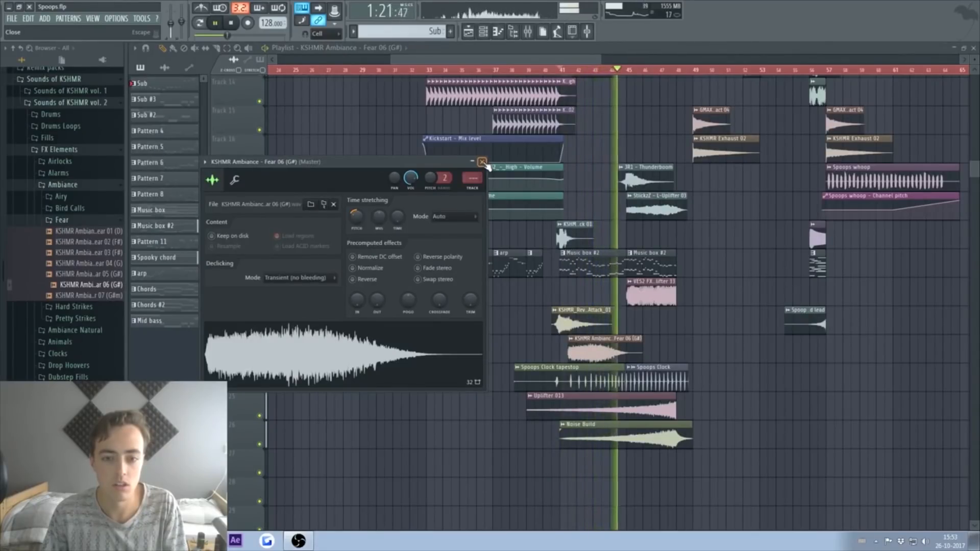
# Step: Close the ambiance, Long Fill 04 EQ and Uplifter 013 EQ windows; route Fear 06 to mixer track 40
pyautogui.click(482, 162)
pyautogui.press('space')
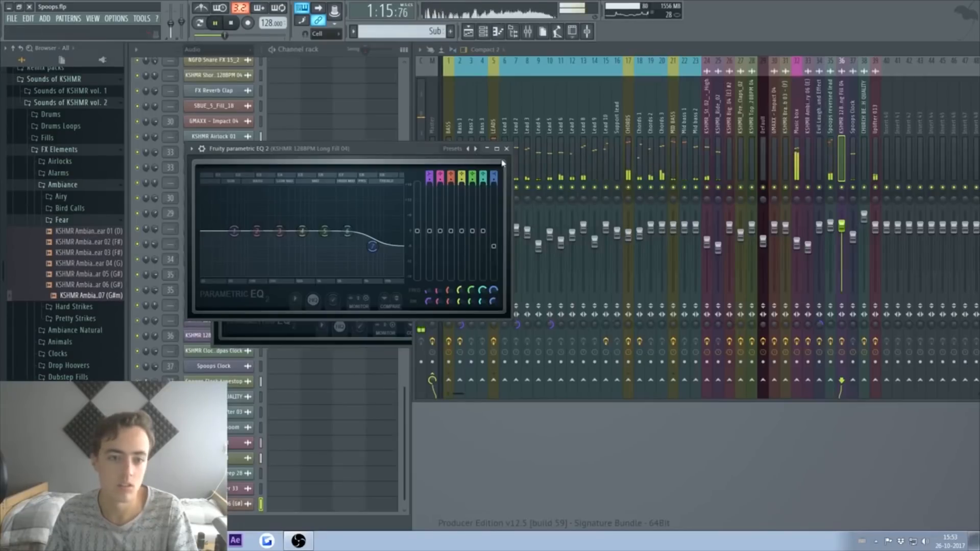
pyautogui.click(507, 149)
pyautogui.click(399, 191)
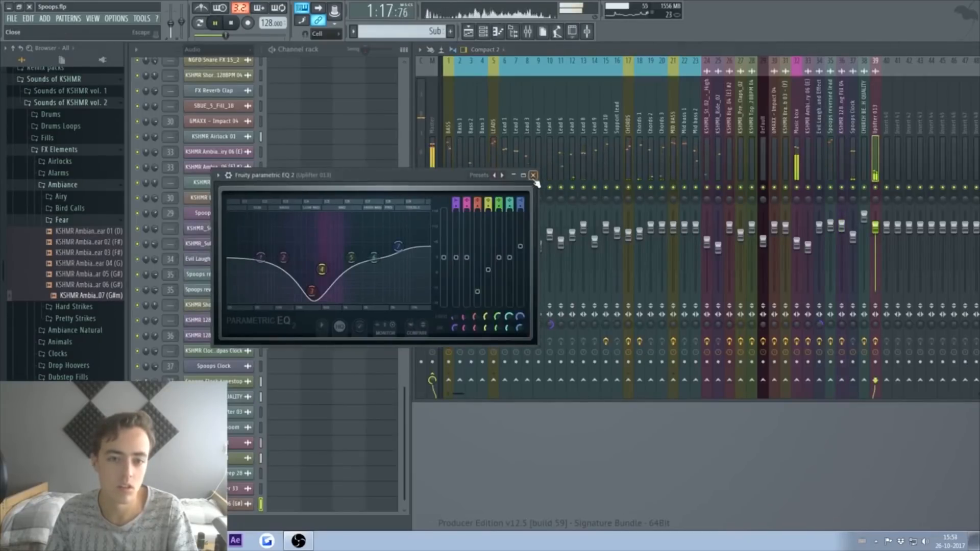
pyautogui.click(532, 175)
pyautogui.click(478, 192)
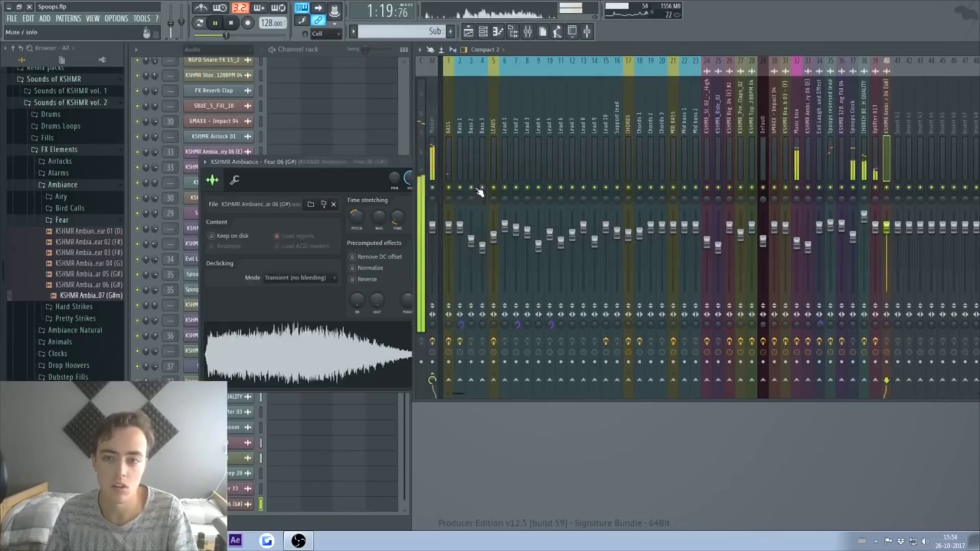
# Step: Hide the sample browser and browse the installed plugin database list
pyautogui.click(513, 33)
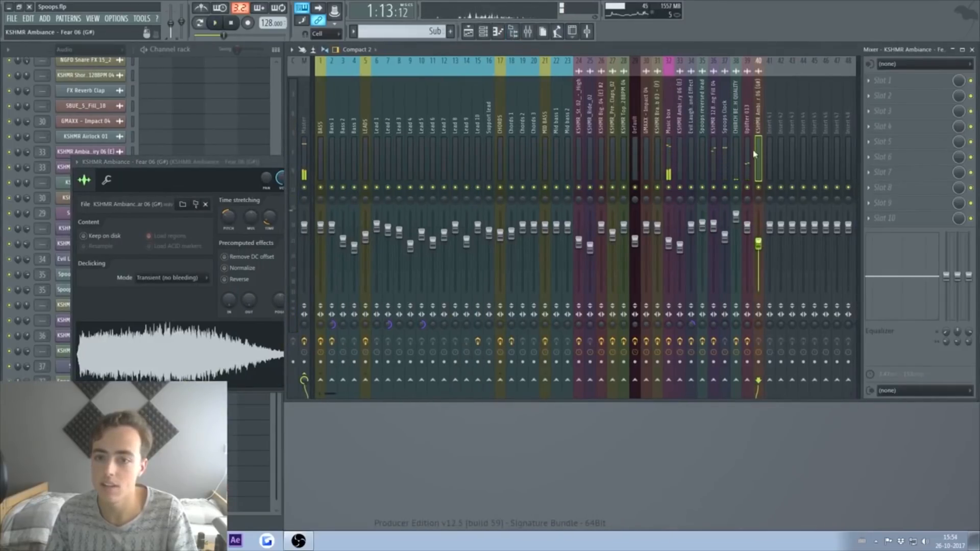
pyautogui.click(869, 81)
pyautogui.click(513, 33)
pyautogui.click(103, 60)
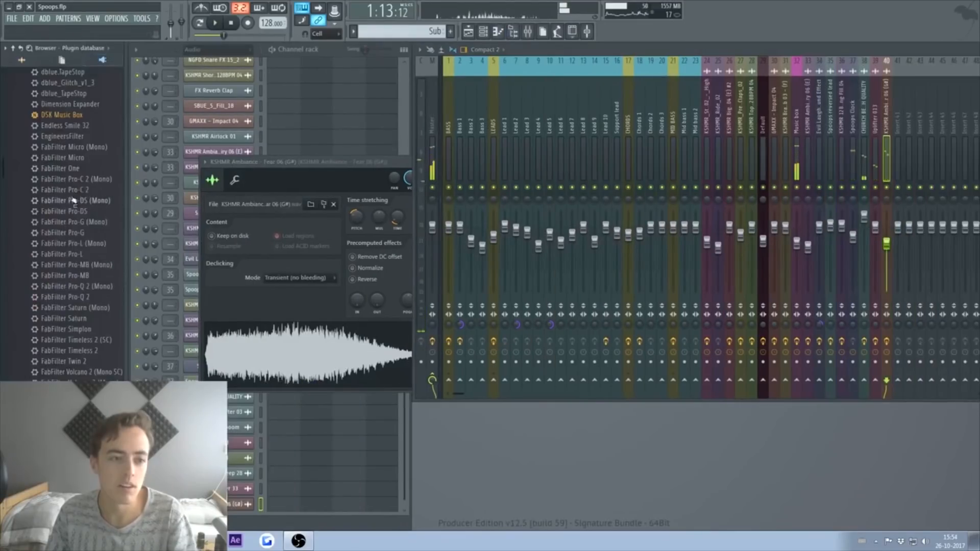
pyautogui.scroll(-10, 72, 229)
pyautogui.scroll(-5, 70, 283)
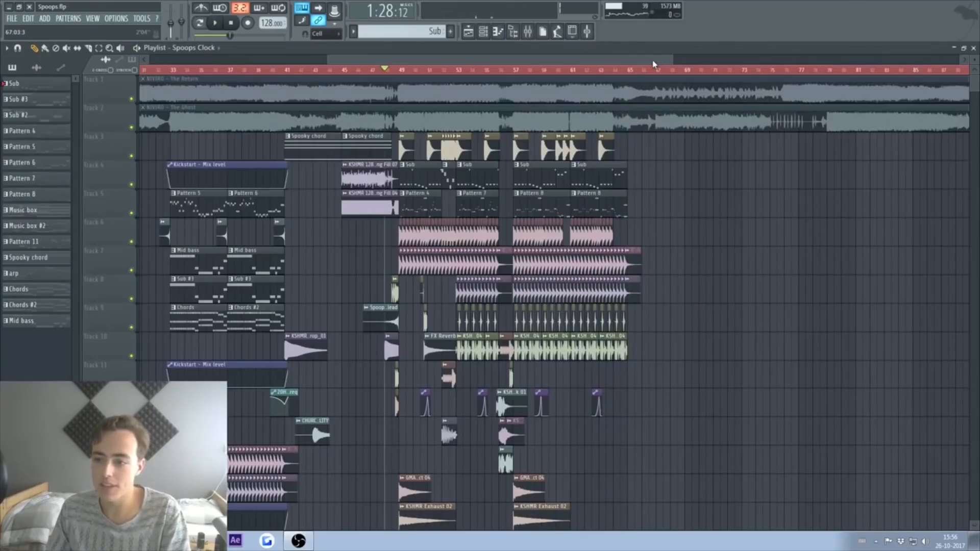
# Step: Audition the build-up from bar 32, then stop playback
pyautogui.moveTo(653, 62); pyautogui.dragTo(512, 75)
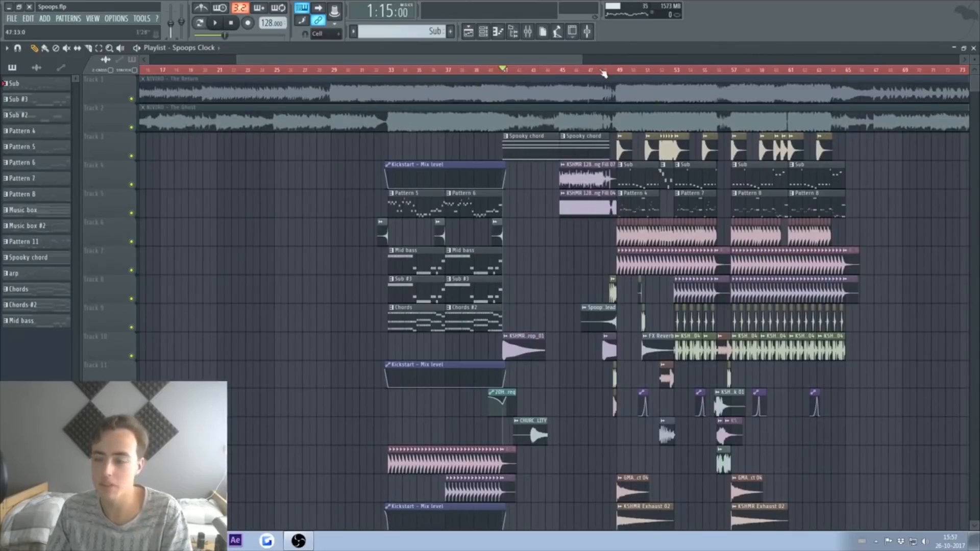
pyautogui.click(381, 69)
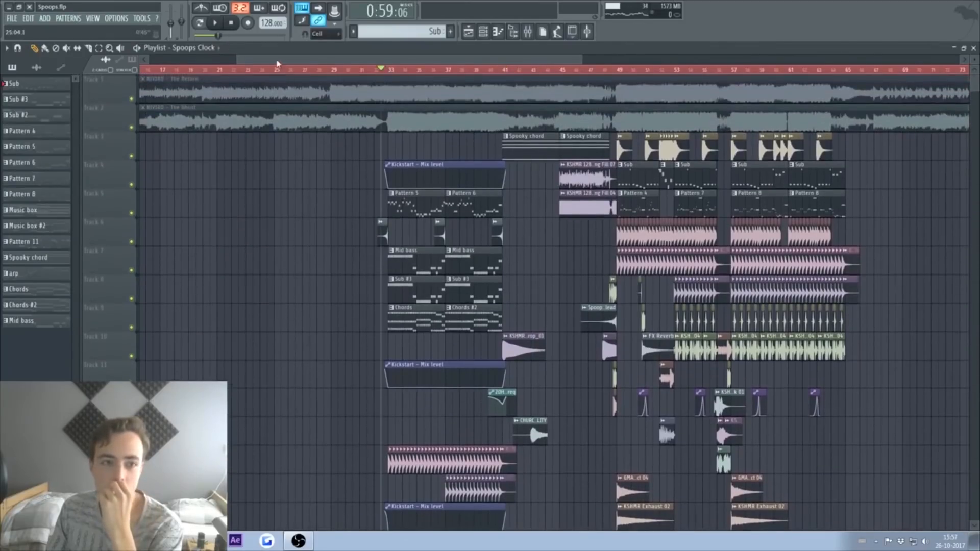
pyautogui.moveTo(277, 61); pyautogui.dragTo(188, 64)
pyautogui.scroll(-5, 398, 205)
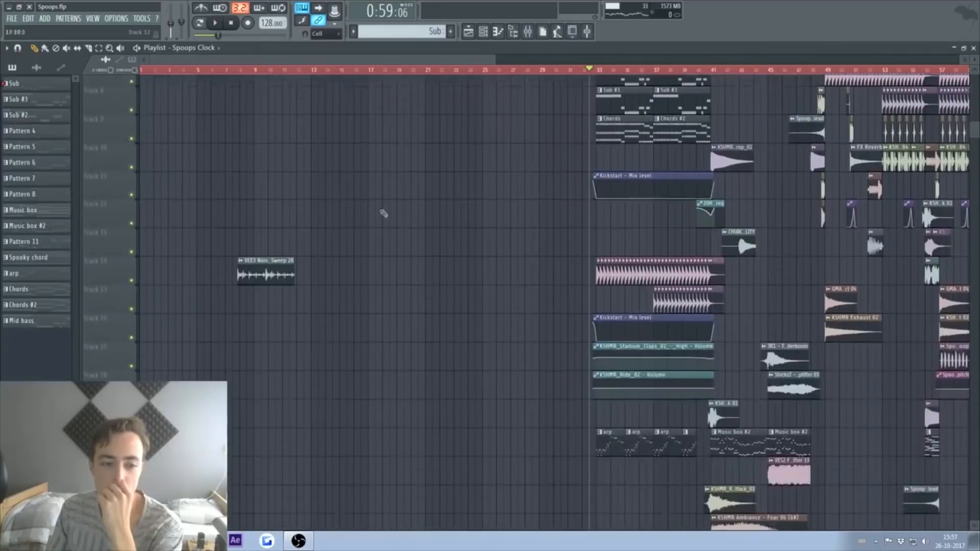
pyautogui.scroll(5, 364, 211)
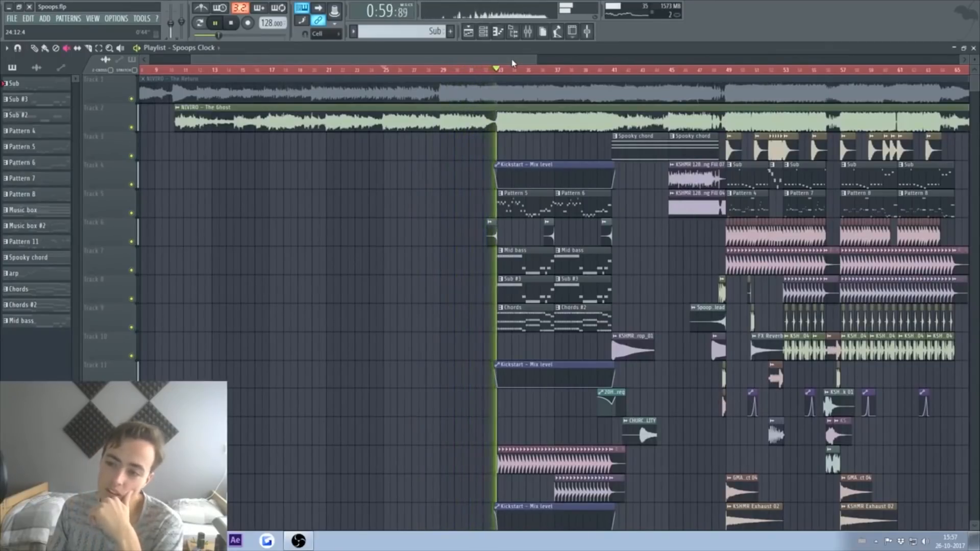
pyautogui.press('space')
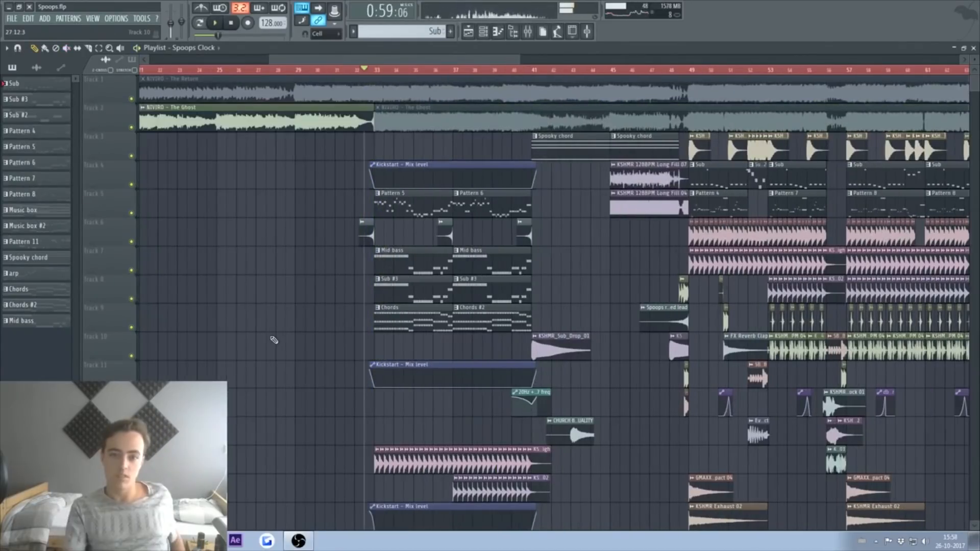
# Step: Review from bar 29, then park the playhead at bar 45, just before the drop
pyautogui.moveTo(306, 64); pyautogui.dragTo(331, 66)
pyautogui.scroll(-5, 212, 313)
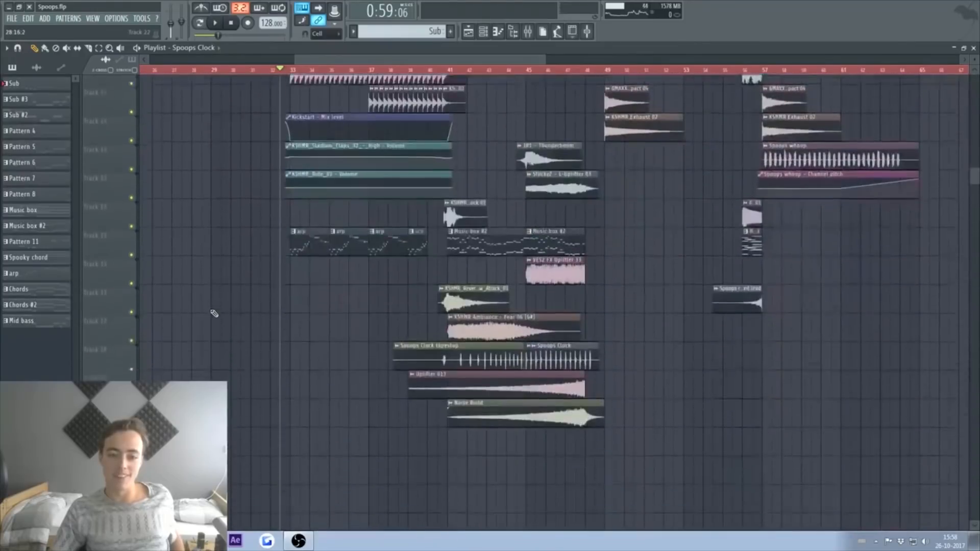
pyautogui.scroll(5, 207, 315)
pyautogui.click(211, 70)
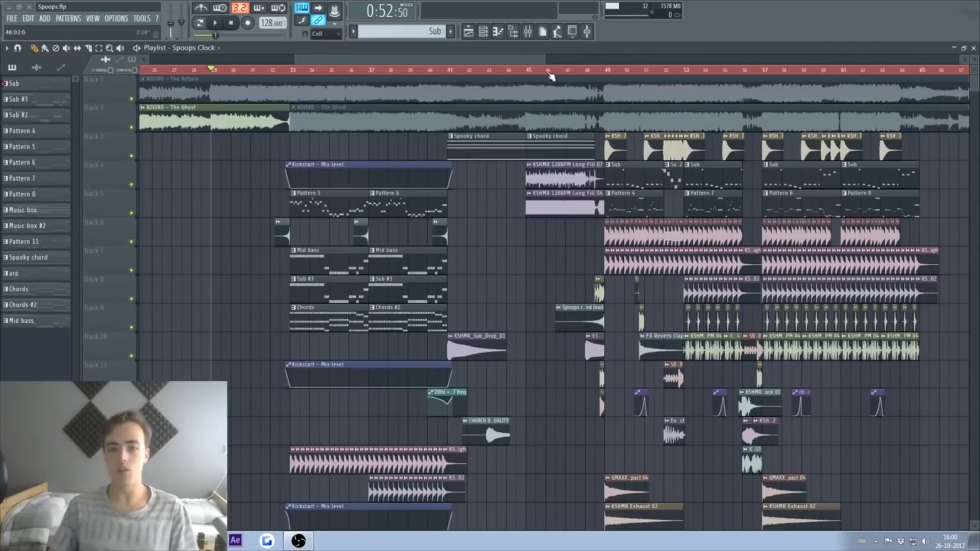
pyautogui.click(528, 70)
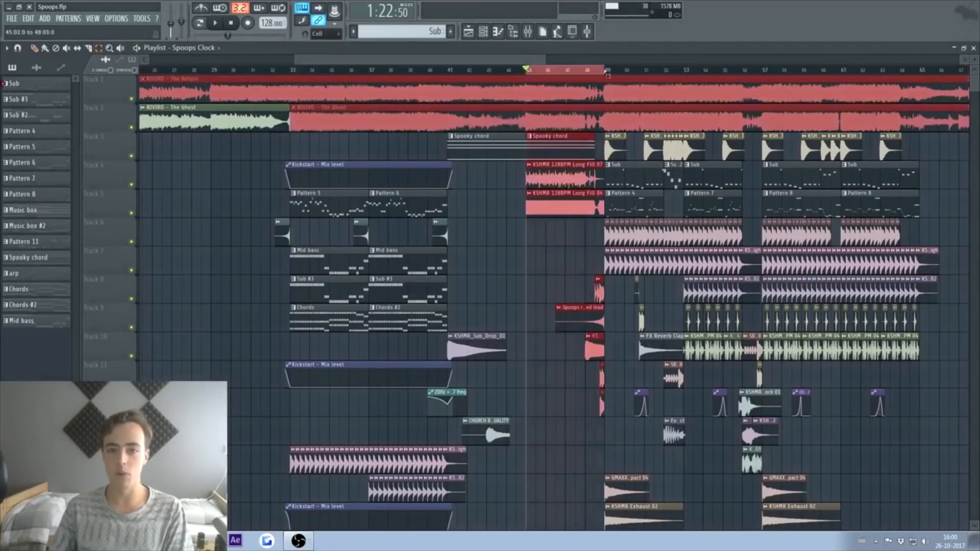
# Step: Load Endless Smile 32 into the Master's second effect slot from the Plugin database
pyautogui.click(527, 32)
pyautogui.click(305, 128)
pyautogui.click(918, 96)
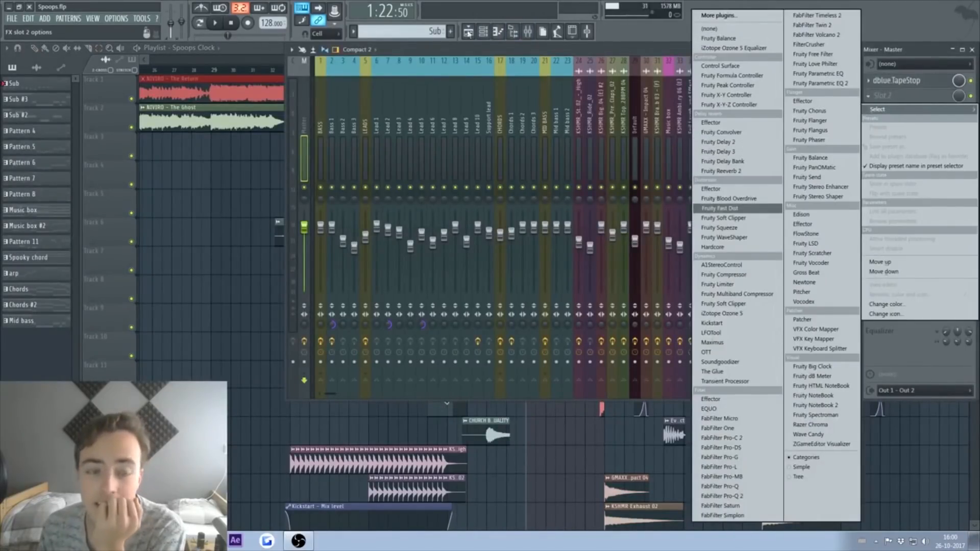
pyautogui.click(514, 34)
pyautogui.scroll(10, 66, 194)
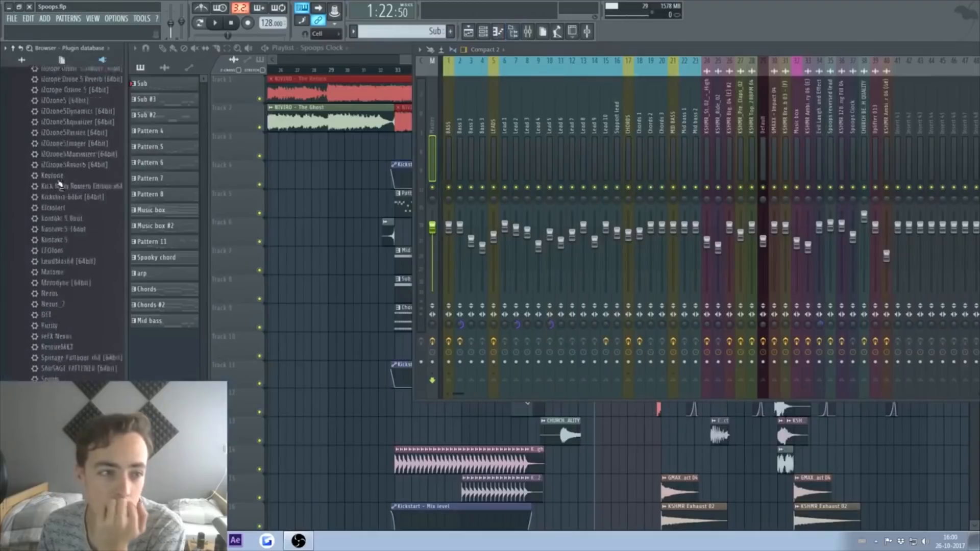
pyautogui.scroll(-10, 65, 194)
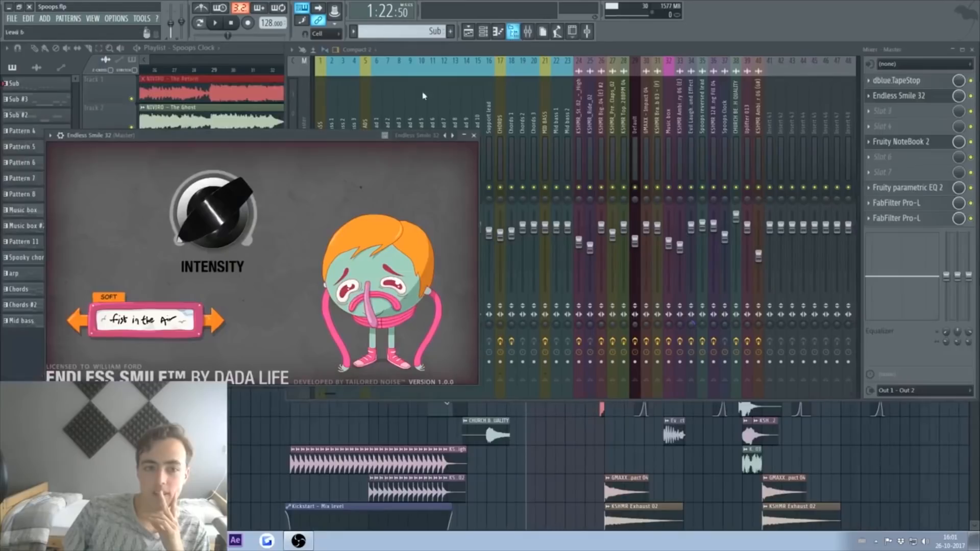
# Step: Raise Endless Smile's Intensity to about 72% while listening during playback
pyautogui.moveTo(213, 215); pyautogui.dragTo(213, 199)
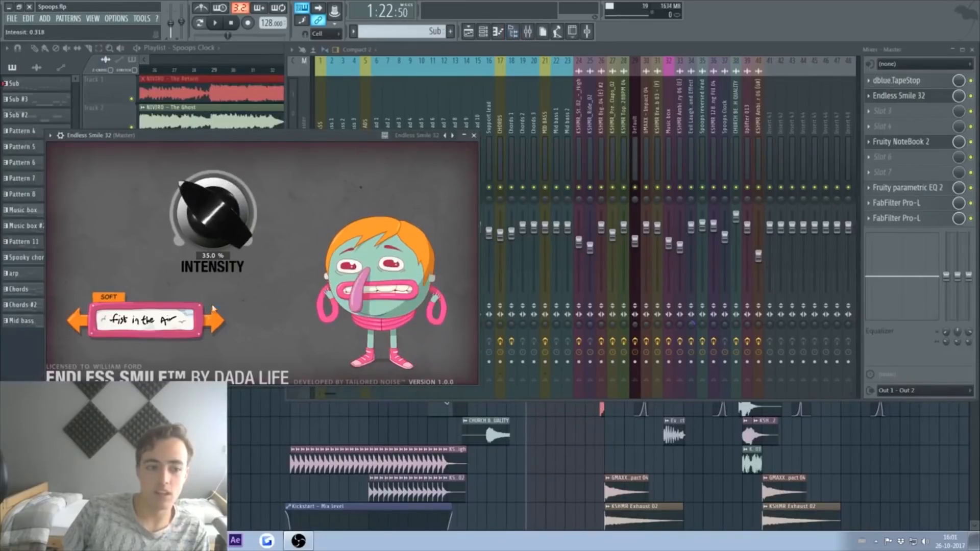
pyautogui.click(215, 321)
pyautogui.press('space')
pyautogui.moveTo(217, 240); pyautogui.dragTo(213, 210)
pyautogui.click(215, 324)
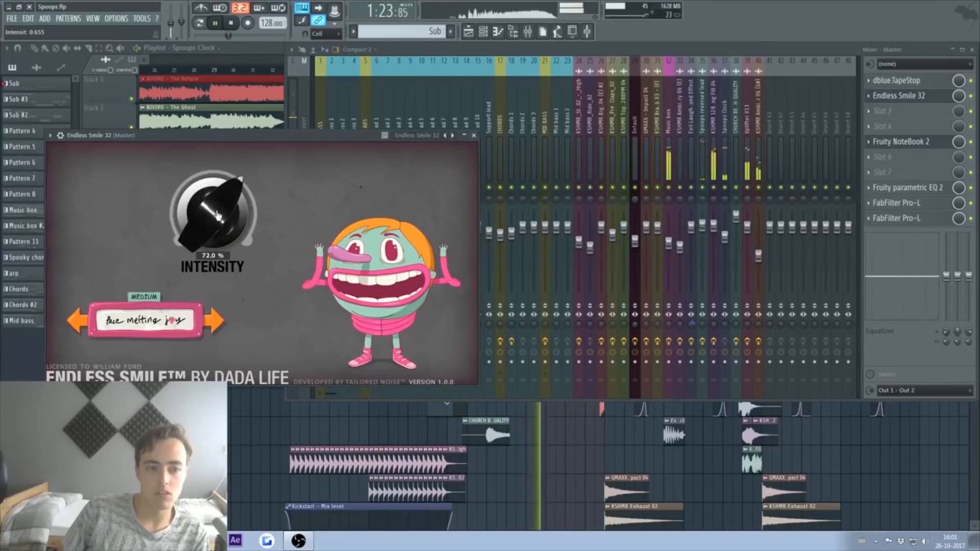
# Step: Drag the intensity automation clip's first point down to zero
pyautogui.click(258, 55)
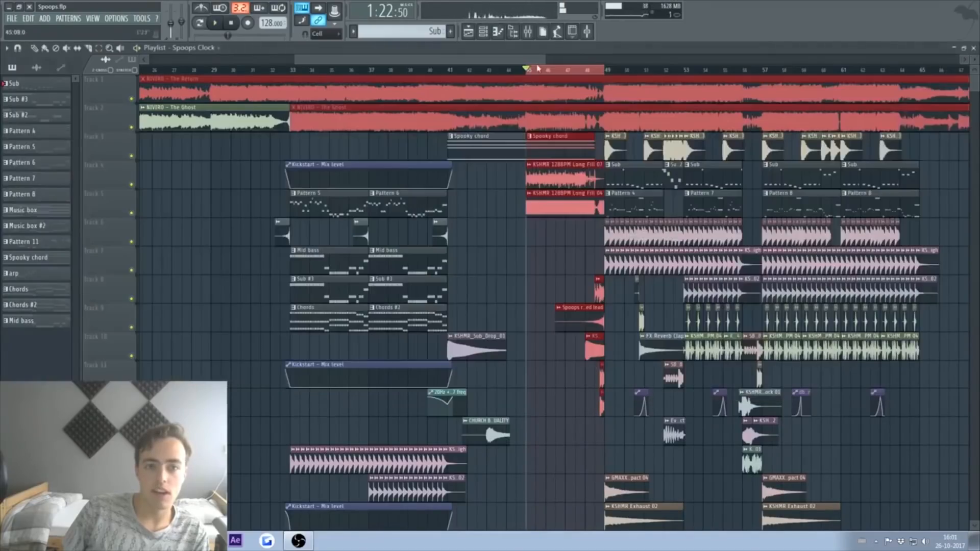
pyautogui.moveTo(530, 235); pyautogui.dragTo(527, 262)
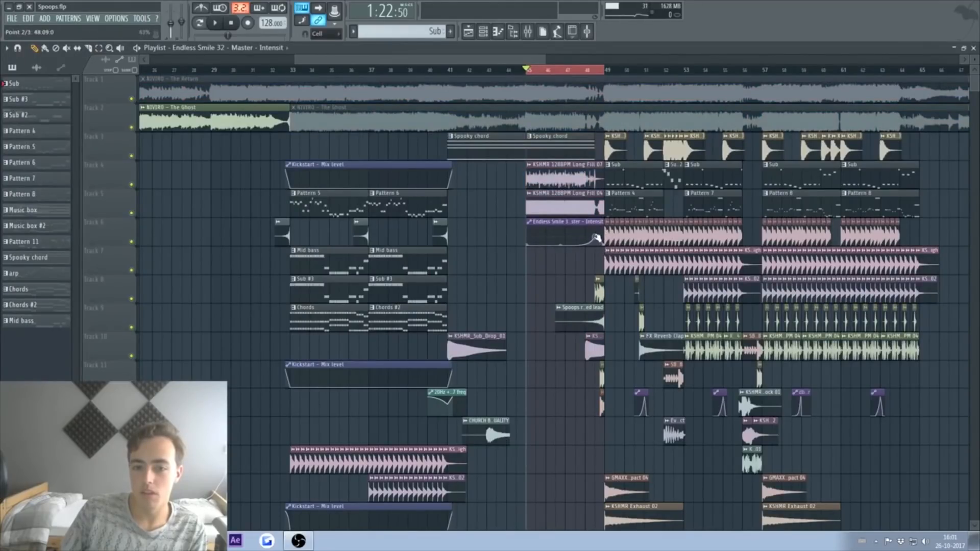
pyautogui.hotkey('ctrl', 'z')
pyautogui.hotkey('ctrl', 'a')
# Step: Play from bar 45 to check the linear intensity ramp into the bar-49 drop
pyautogui.hotkey('ctrl', 'd')
pyautogui.press('space')
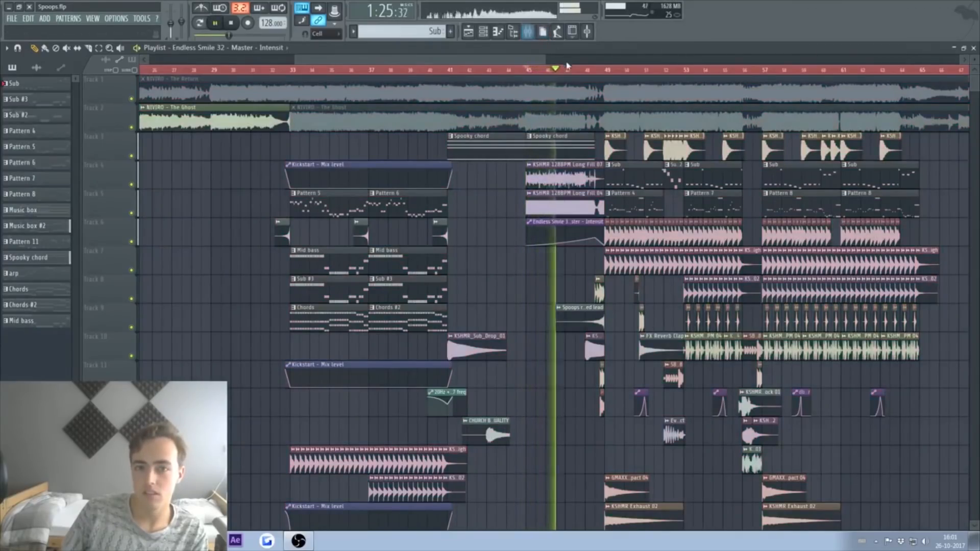
pyautogui.scroll(2, 573, 71)
pyautogui.scroll(2, 574, 75)
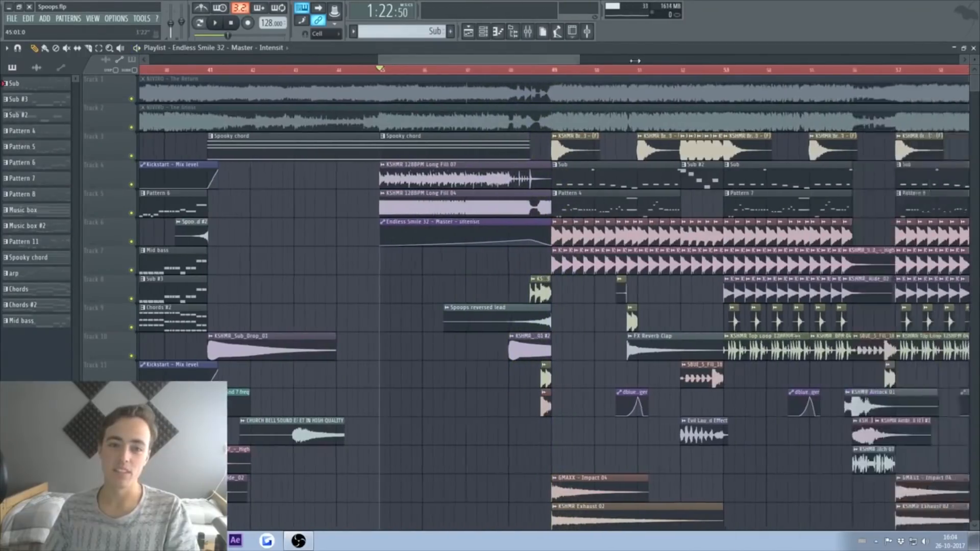
pyautogui.moveTo(635, 61); pyautogui.dragTo(642, 61)
pyautogui.moveTo(567, 61); pyautogui.dragTo(494, 63)
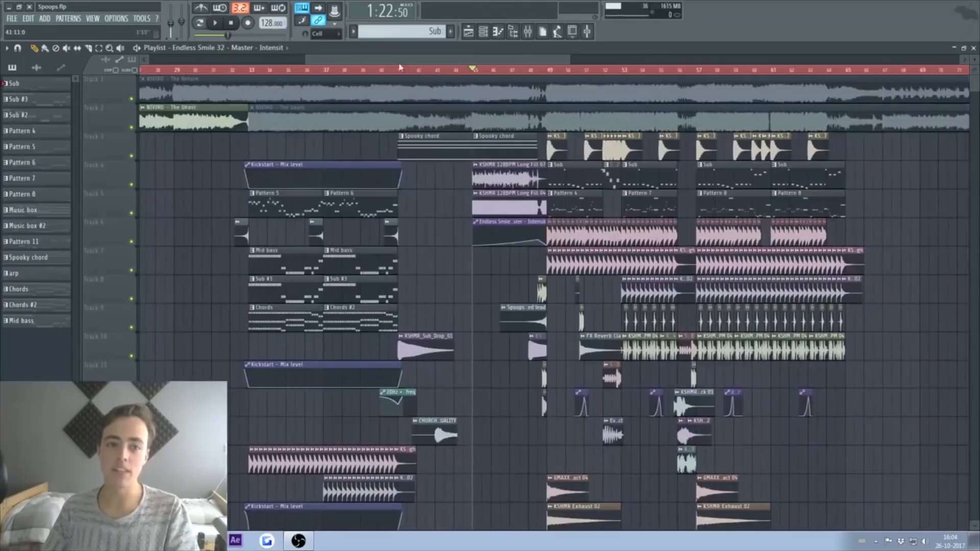
# Step: Add a line of text in the Master's Fruity NoteBook 2 and stop playback
pyautogui.press('F9')
pyautogui.click(916, 144)
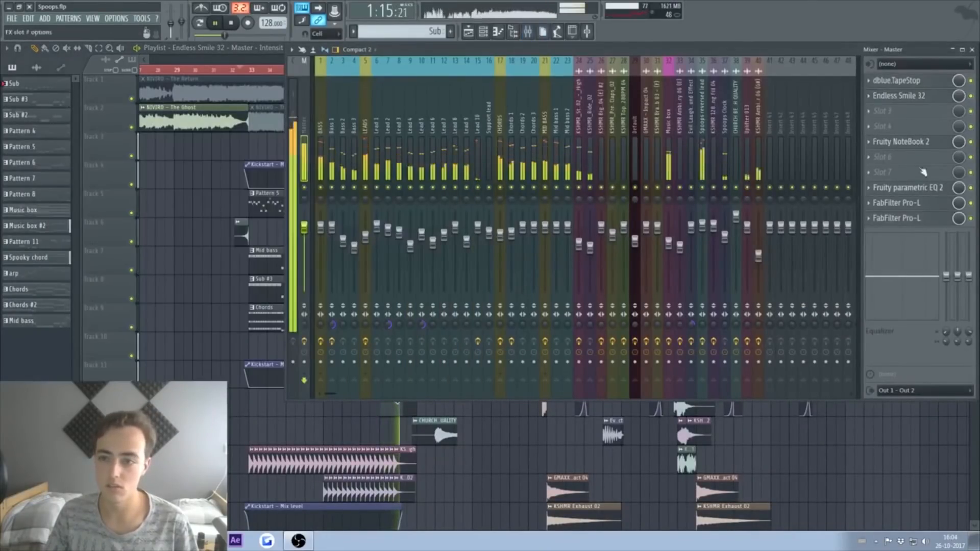
pyautogui.click(916, 144)
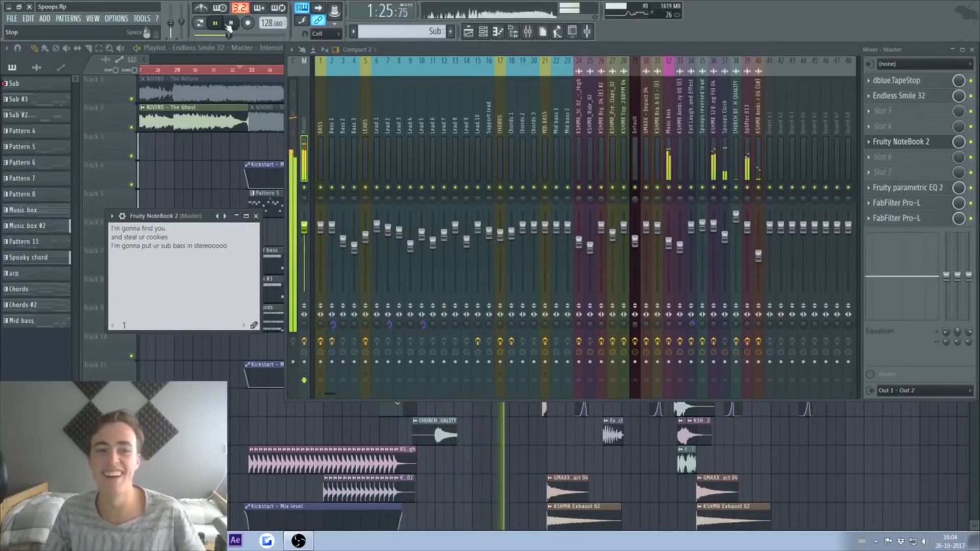
pyautogui.click(232, 23)
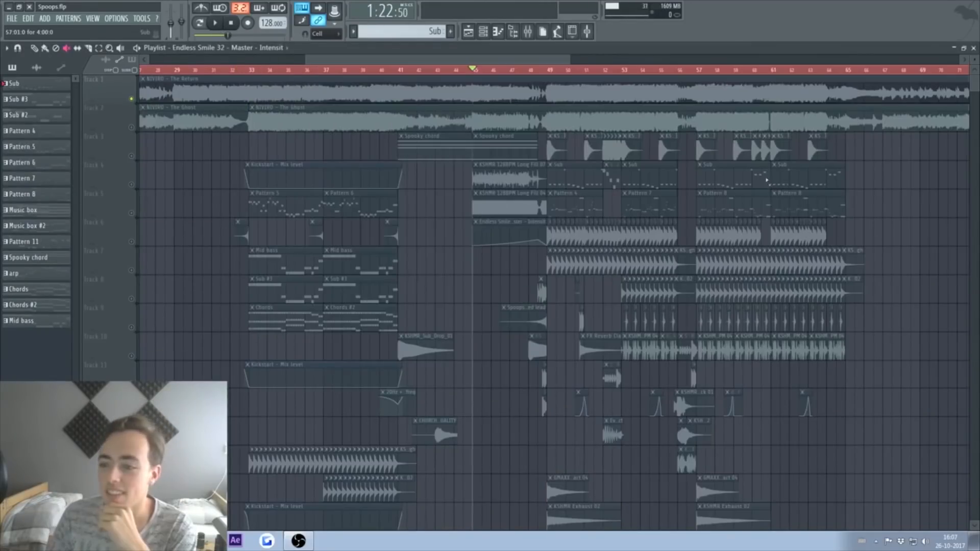
# Step: Check the Master effects in the Mixer and scroll through the playlist
pyautogui.click(530, 35)
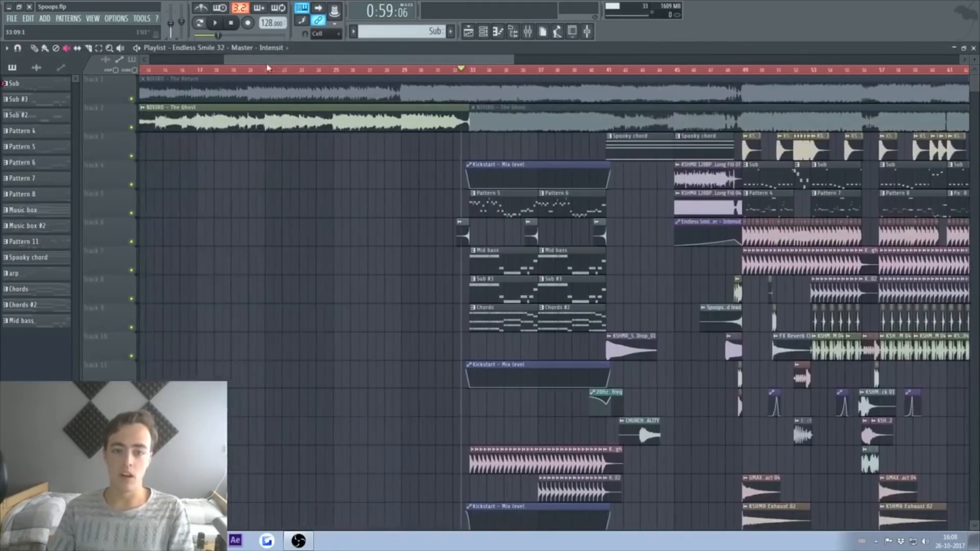
pyautogui.scroll(-5, 847, 282)
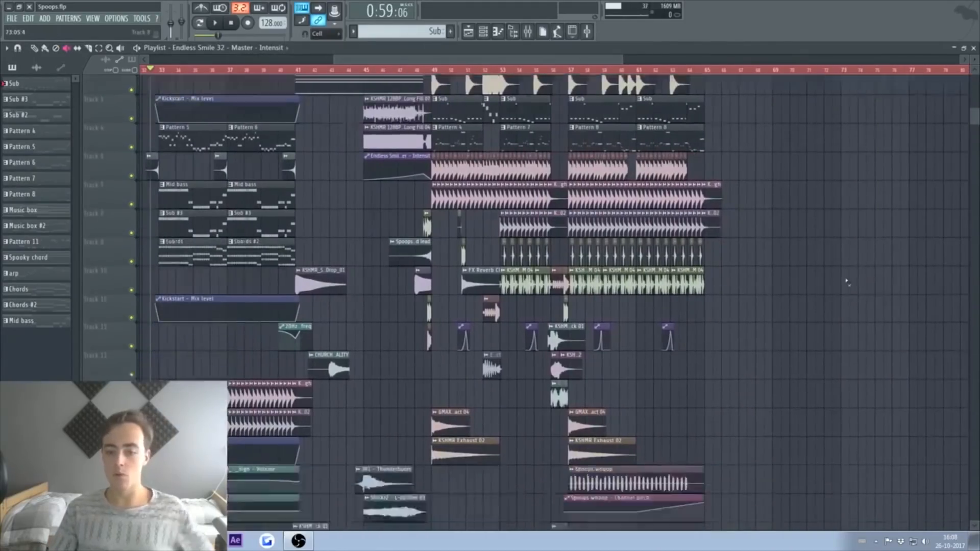
pyautogui.scroll(-10, 847, 282)
pyautogui.scroll(9, 847, 281)
pyautogui.scroll(4, 847, 281)
pyautogui.moveTo(609, 62); pyautogui.dragTo(577, 63)
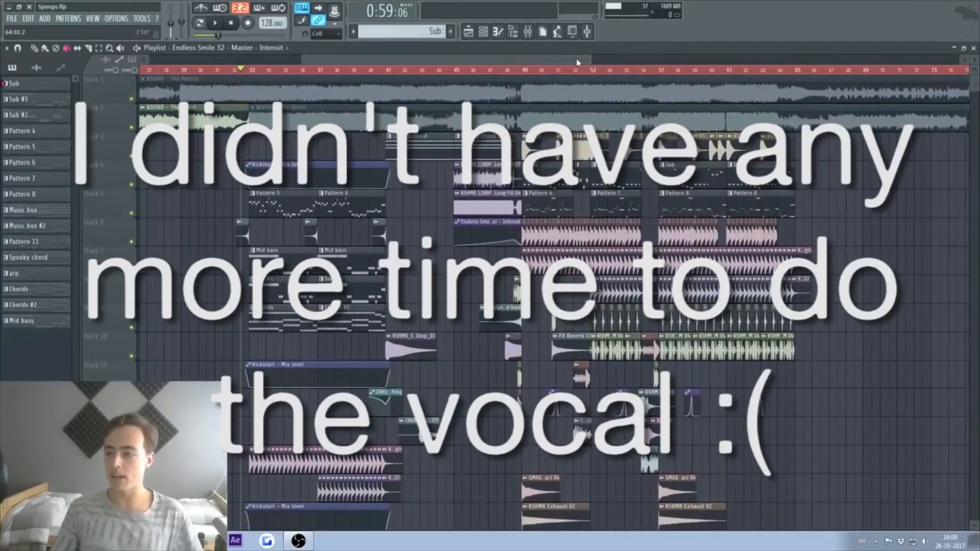
# Step: Save the project with Ctrl+S, accepting the demo-plugin warning
pyautogui.click(223, 73)
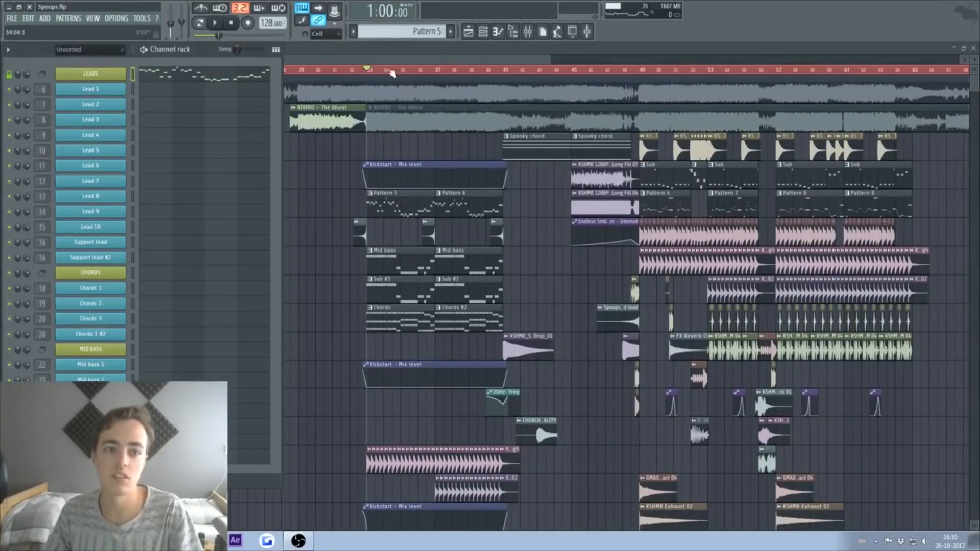
pyautogui.click(373, 70)
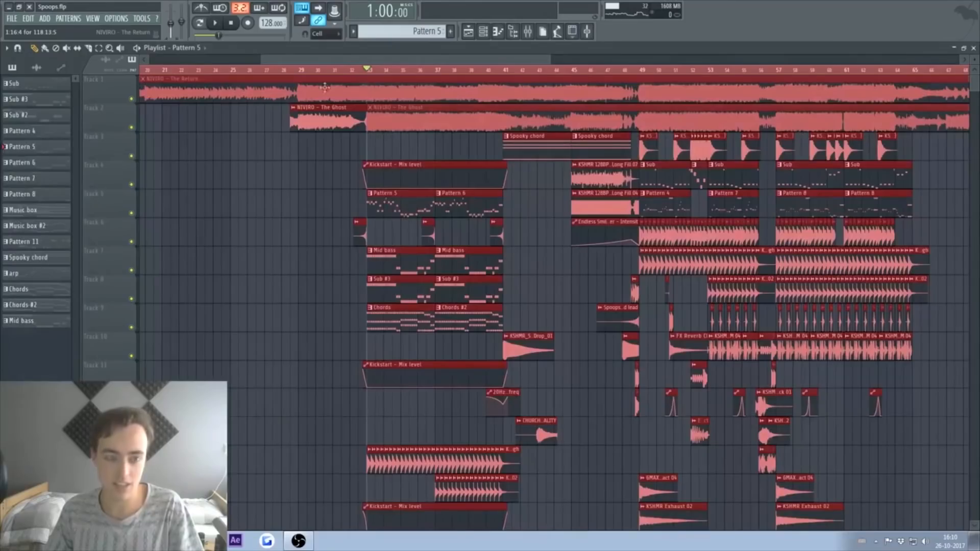
pyautogui.keyDown('ctrl'); pyautogui.click(206, 184); pyautogui.keyUp('ctrl')
pyautogui.hotkey('ctrl', 's')
pyautogui.click(484, 334)
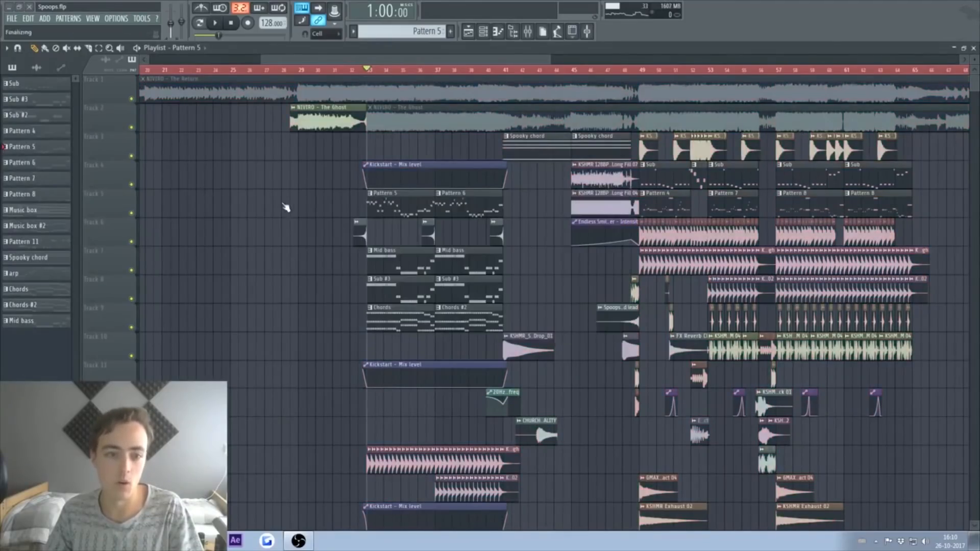